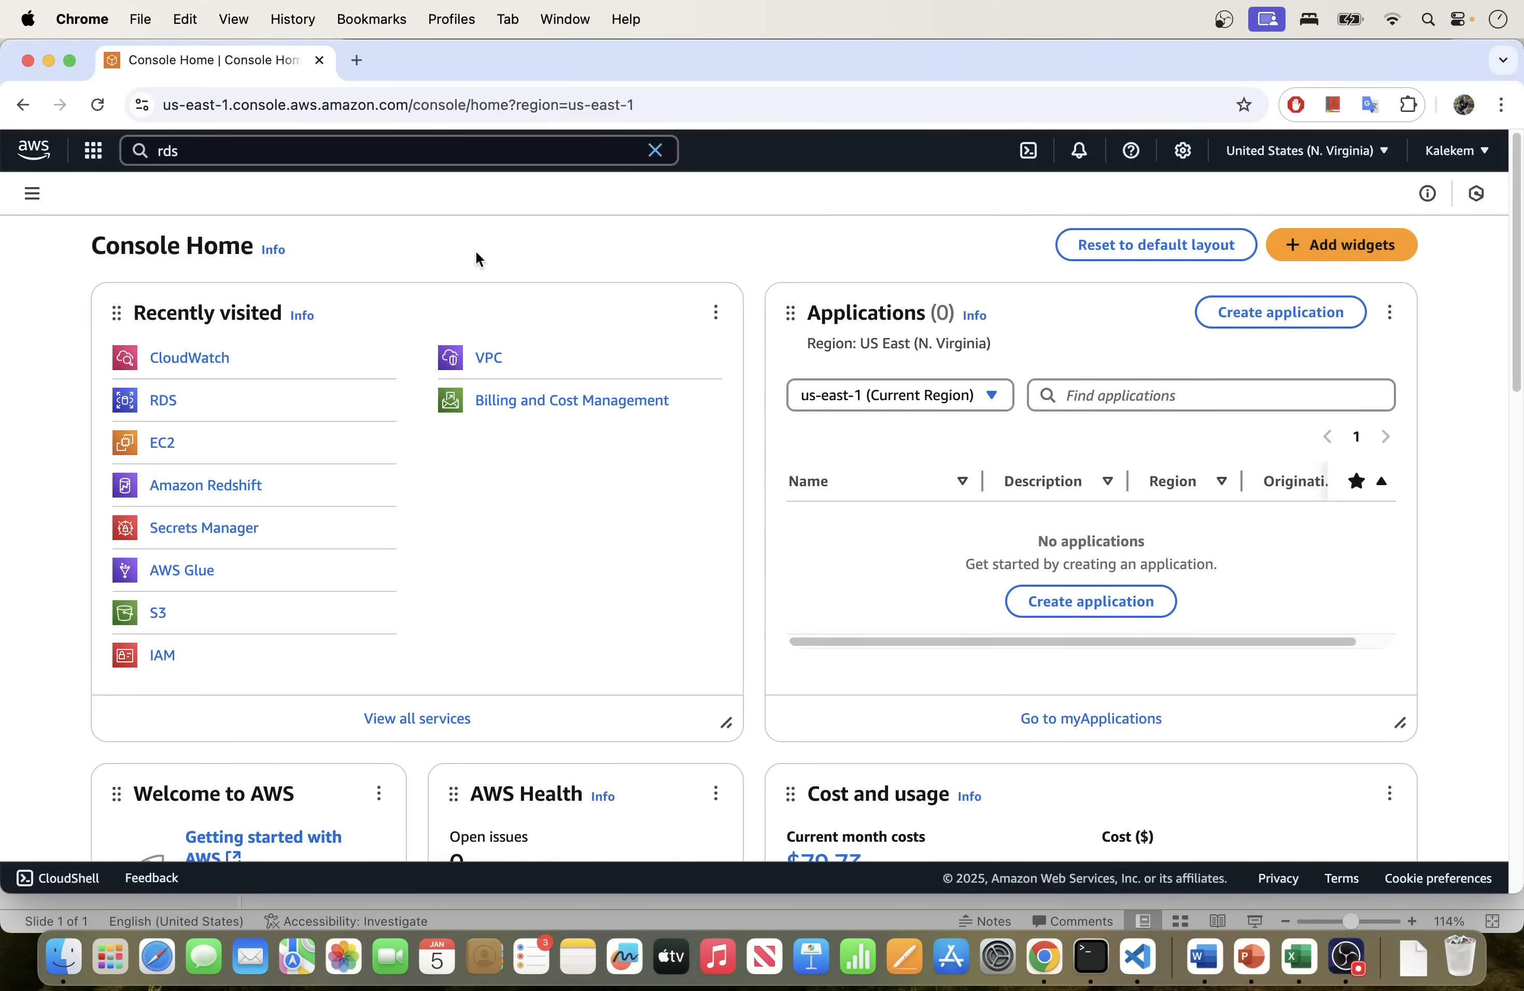
Step: Clear the service search, open RDS in a new browser tab and show the list of DB instances
{"action": "left_click", "coordinate": [655, 150]}
{"action": "right_click", "coordinate": [160, 402]}
{"action": "left_click", "coordinate": [203, 406]}
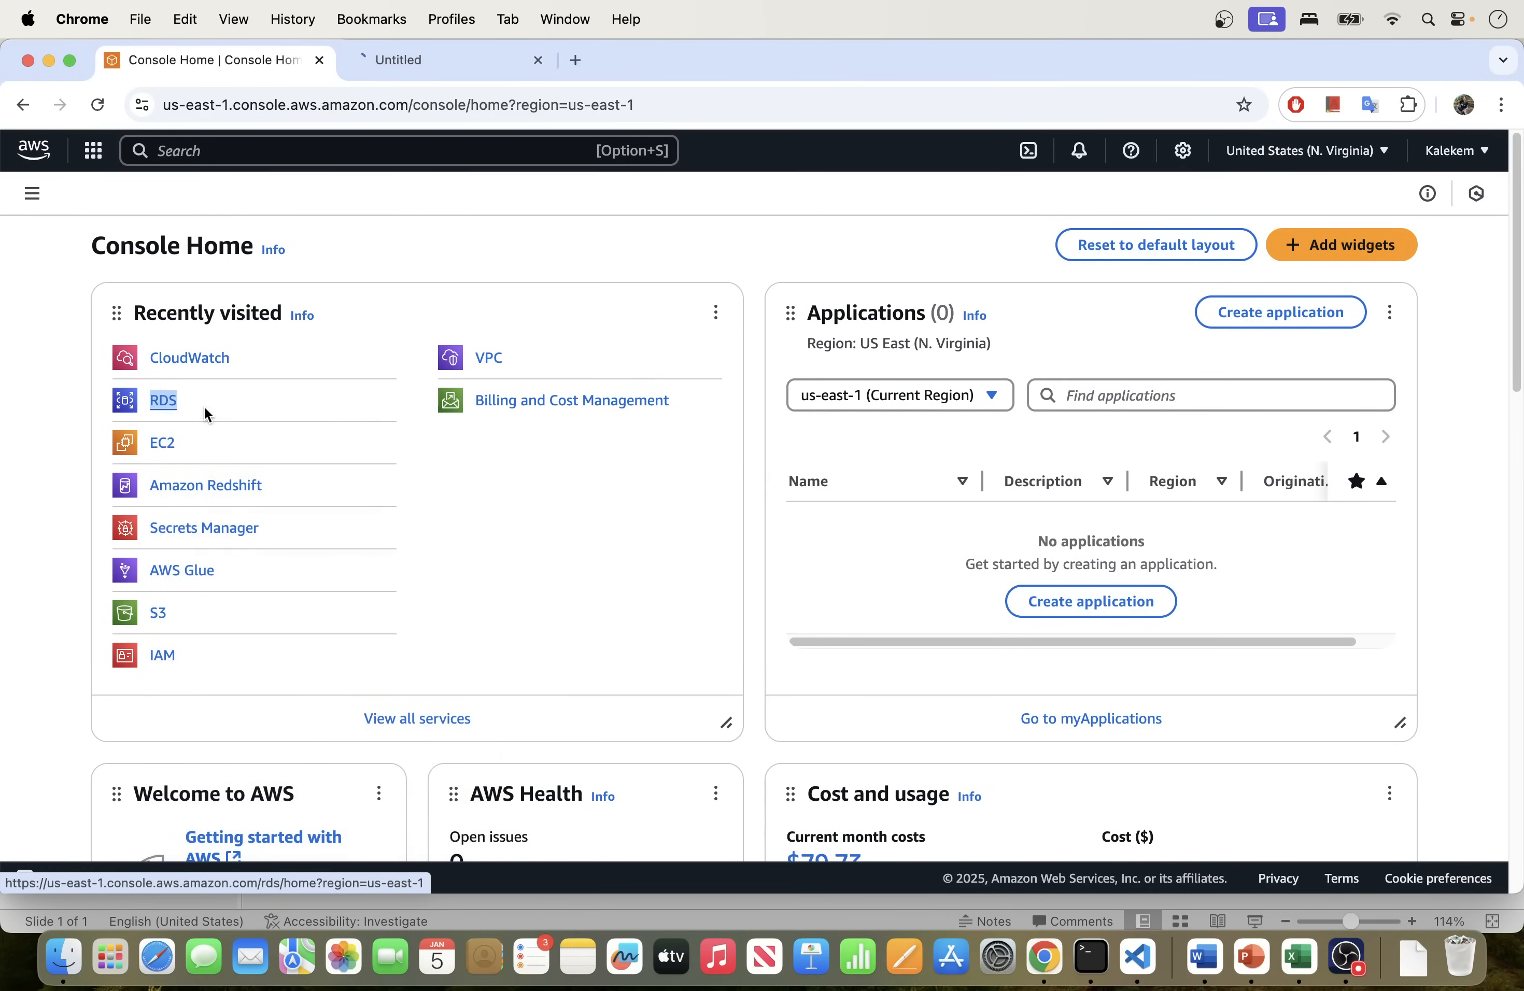
{"action": "left_click", "coordinate": [415, 64]}
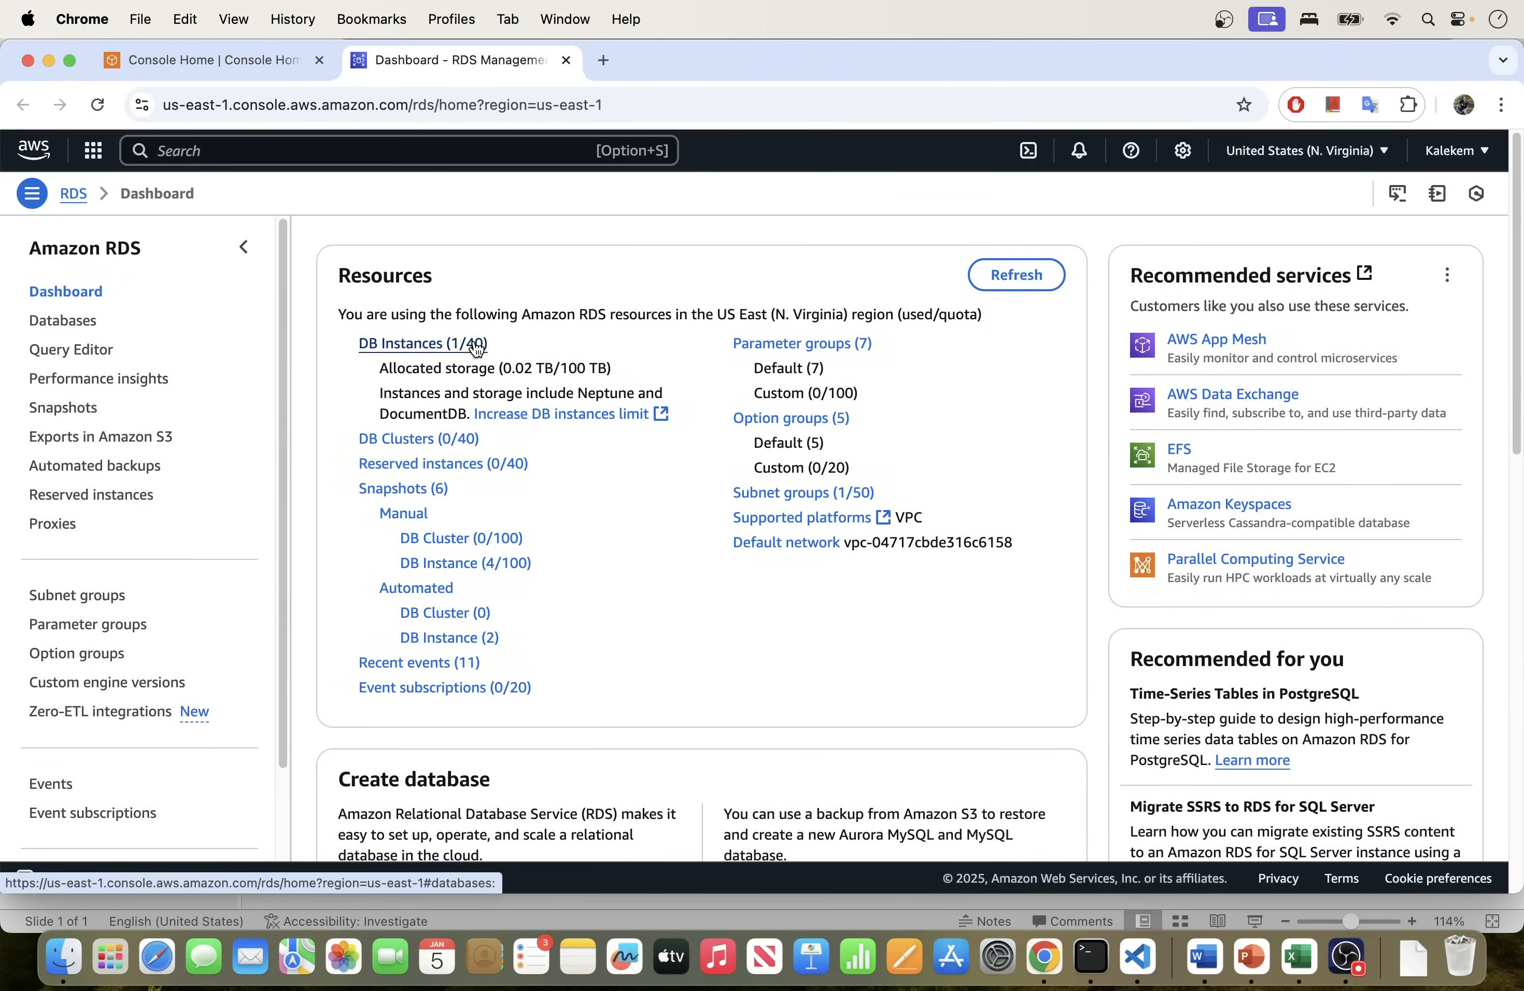
{"action": "left_click", "coordinate": [426, 354]}
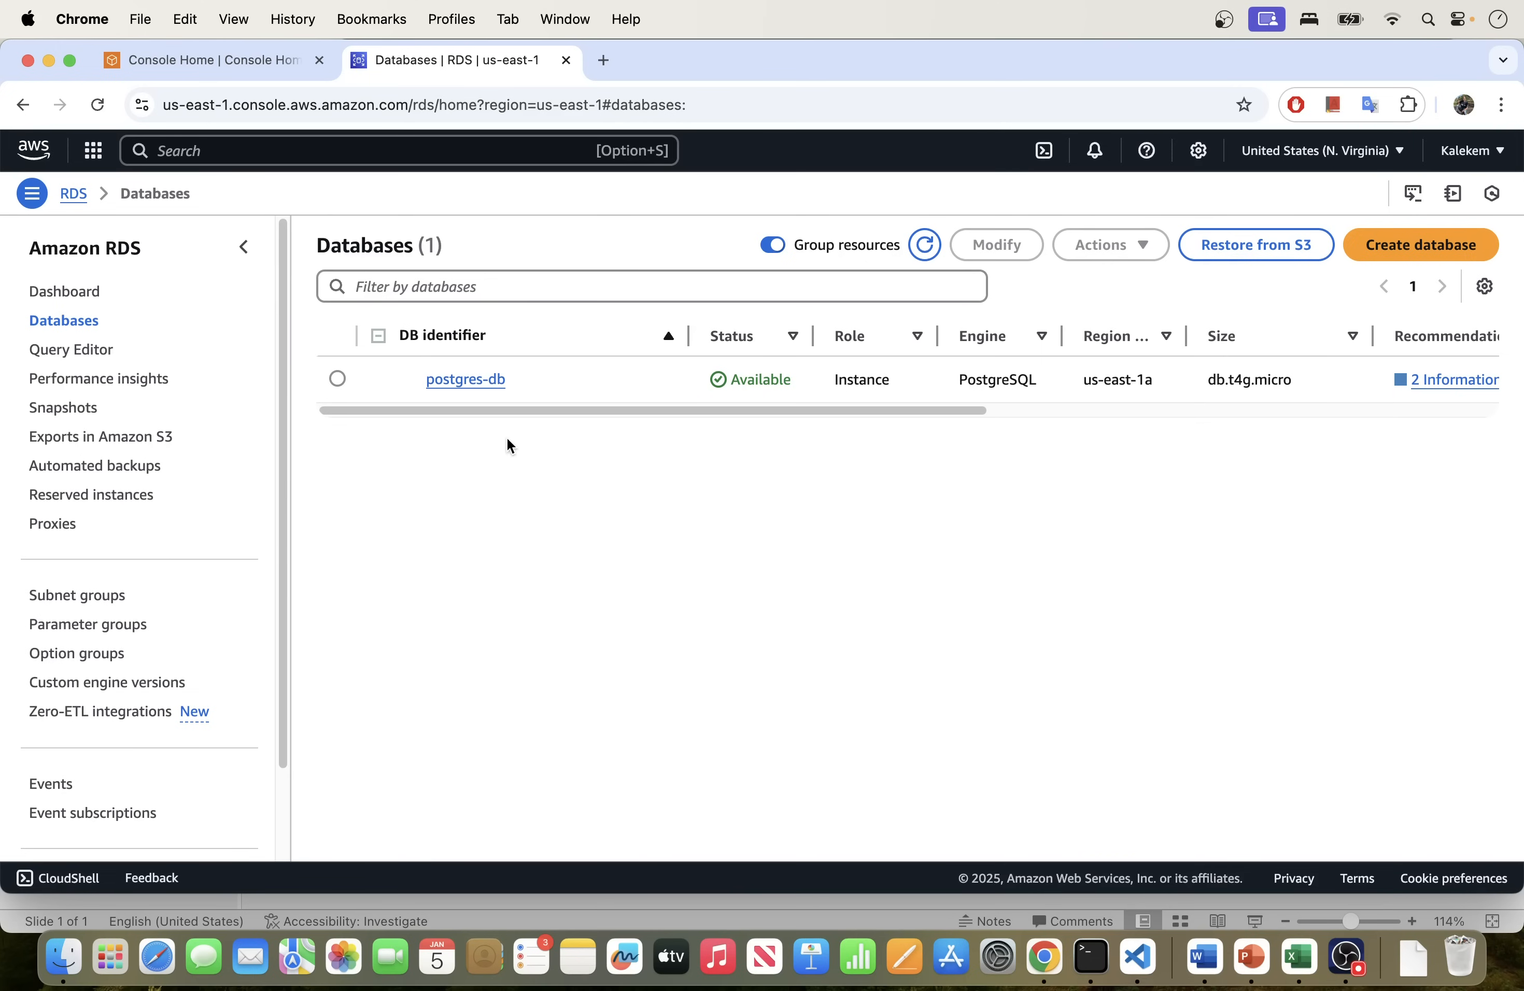
Step: Open the postgres-db instance and review its endpoint, port, networking and security details
{"action": "left_click_drag", "start_coordinate": [487, 409], "coordinate": [449, 426]}
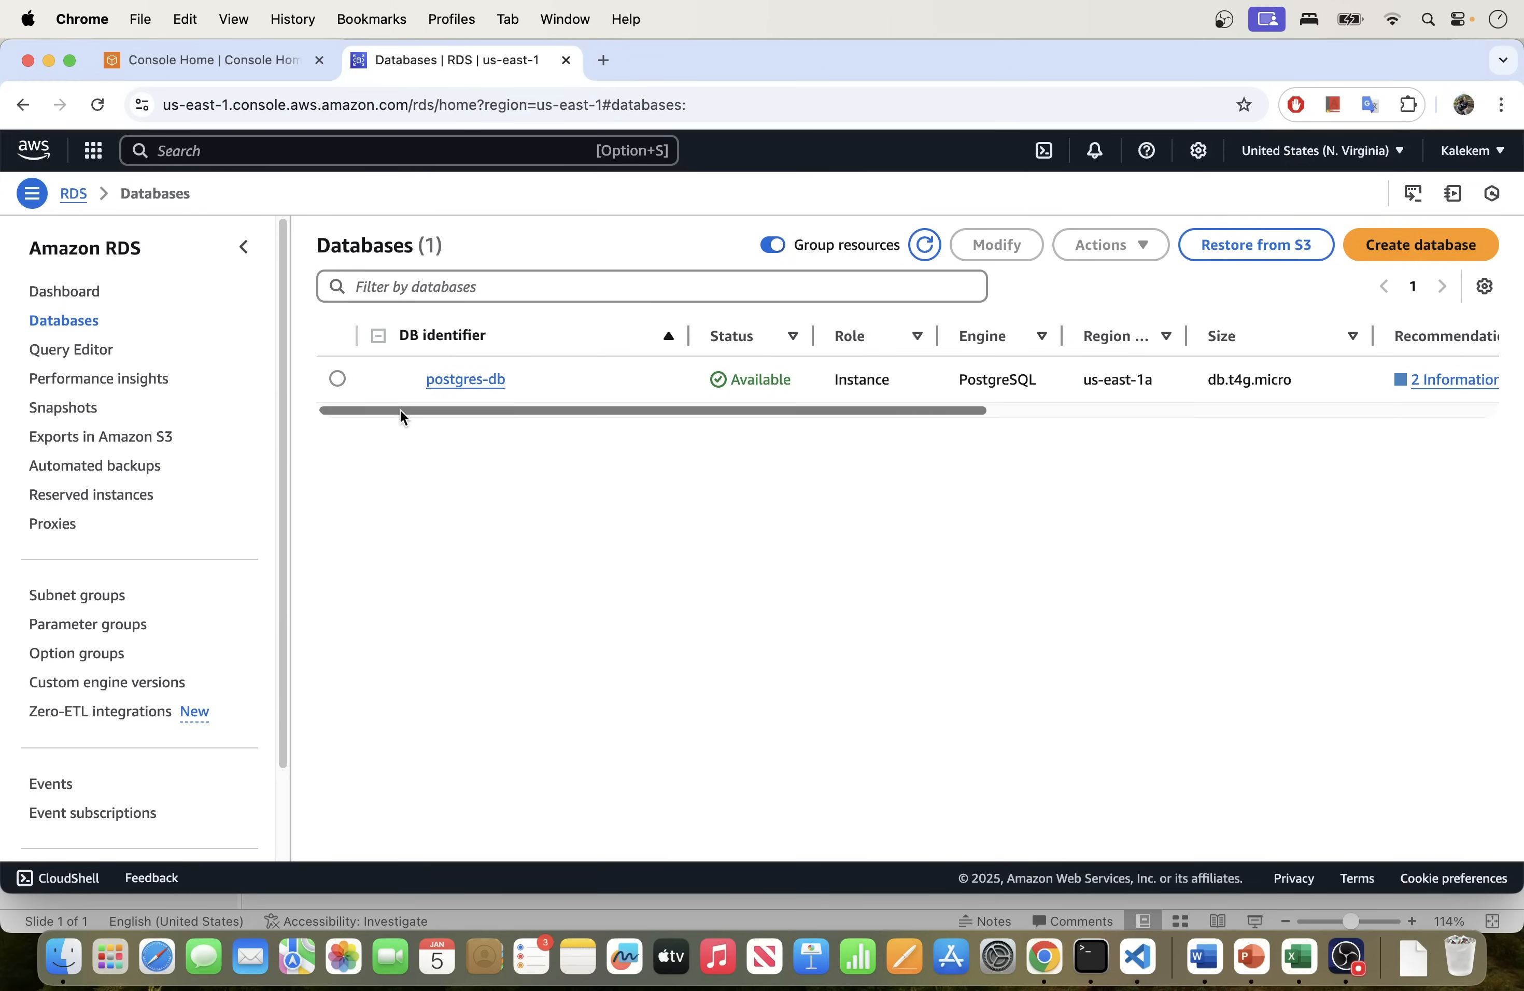
{"action": "left_click_drag", "start_coordinate": [399, 410], "coordinate": [352, 415]}
{"action": "left_click", "coordinate": [462, 382]}
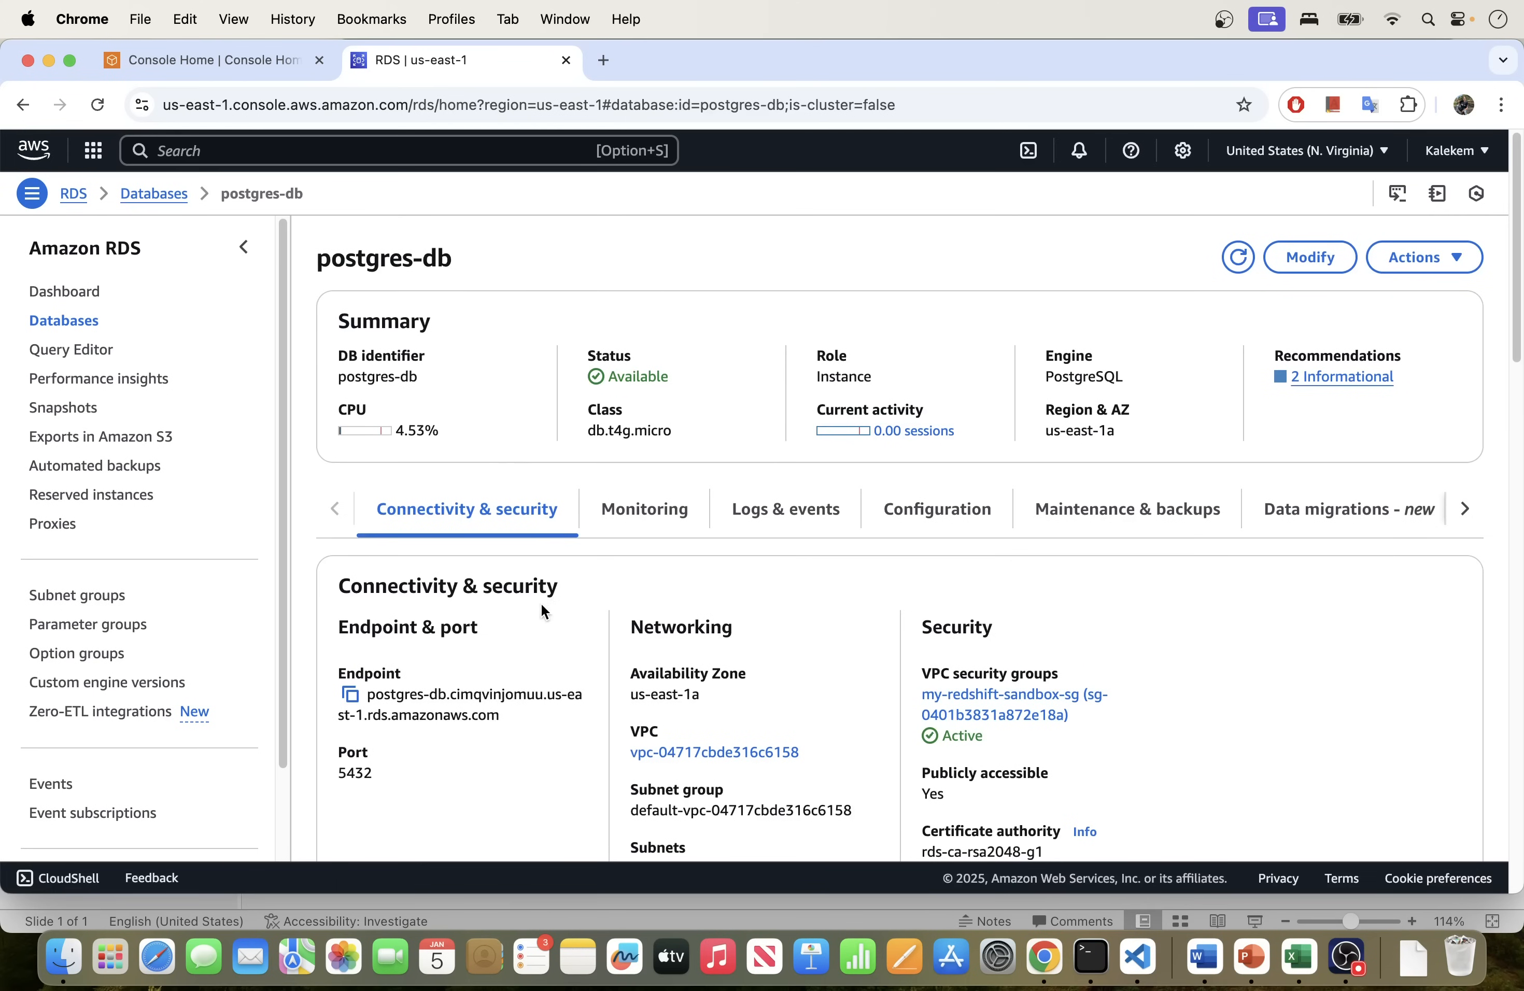
{"action": "scroll", "coordinate": [536, 608], "scroll_direction": "down", "scroll_amount": 2}
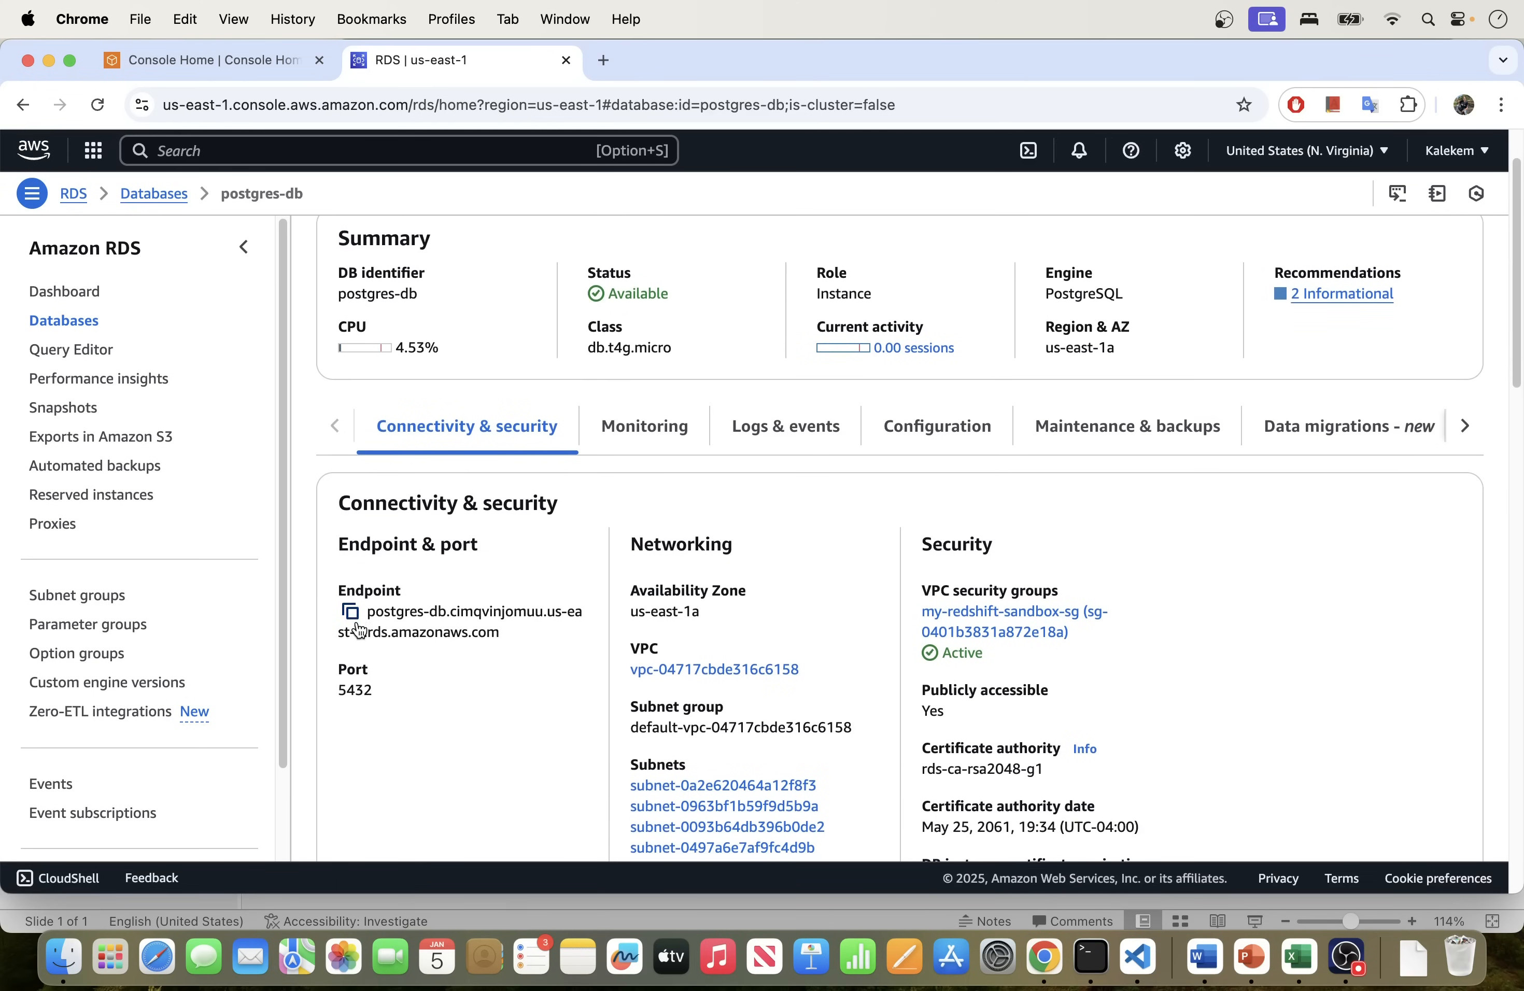
{"action": "scroll", "coordinate": [927, 724], "scroll_direction": "down", "scroll_amount": 4}
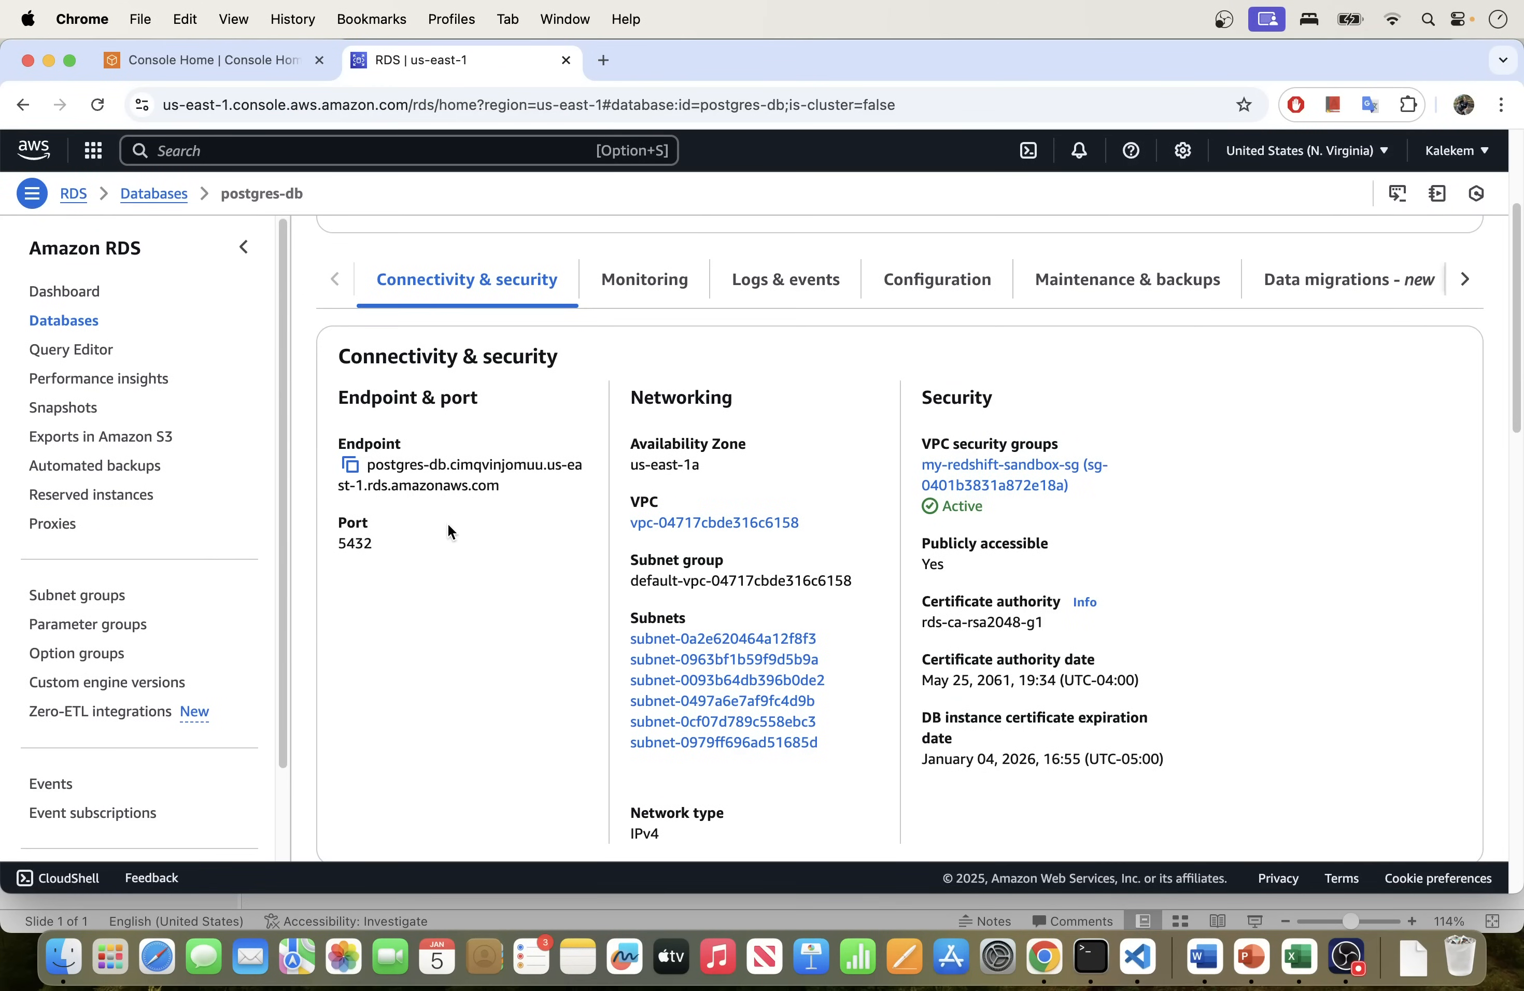
Step: Launch DBeaver and dismiss its tip of the day
{"action": "left_click", "coordinate": [109, 969]}
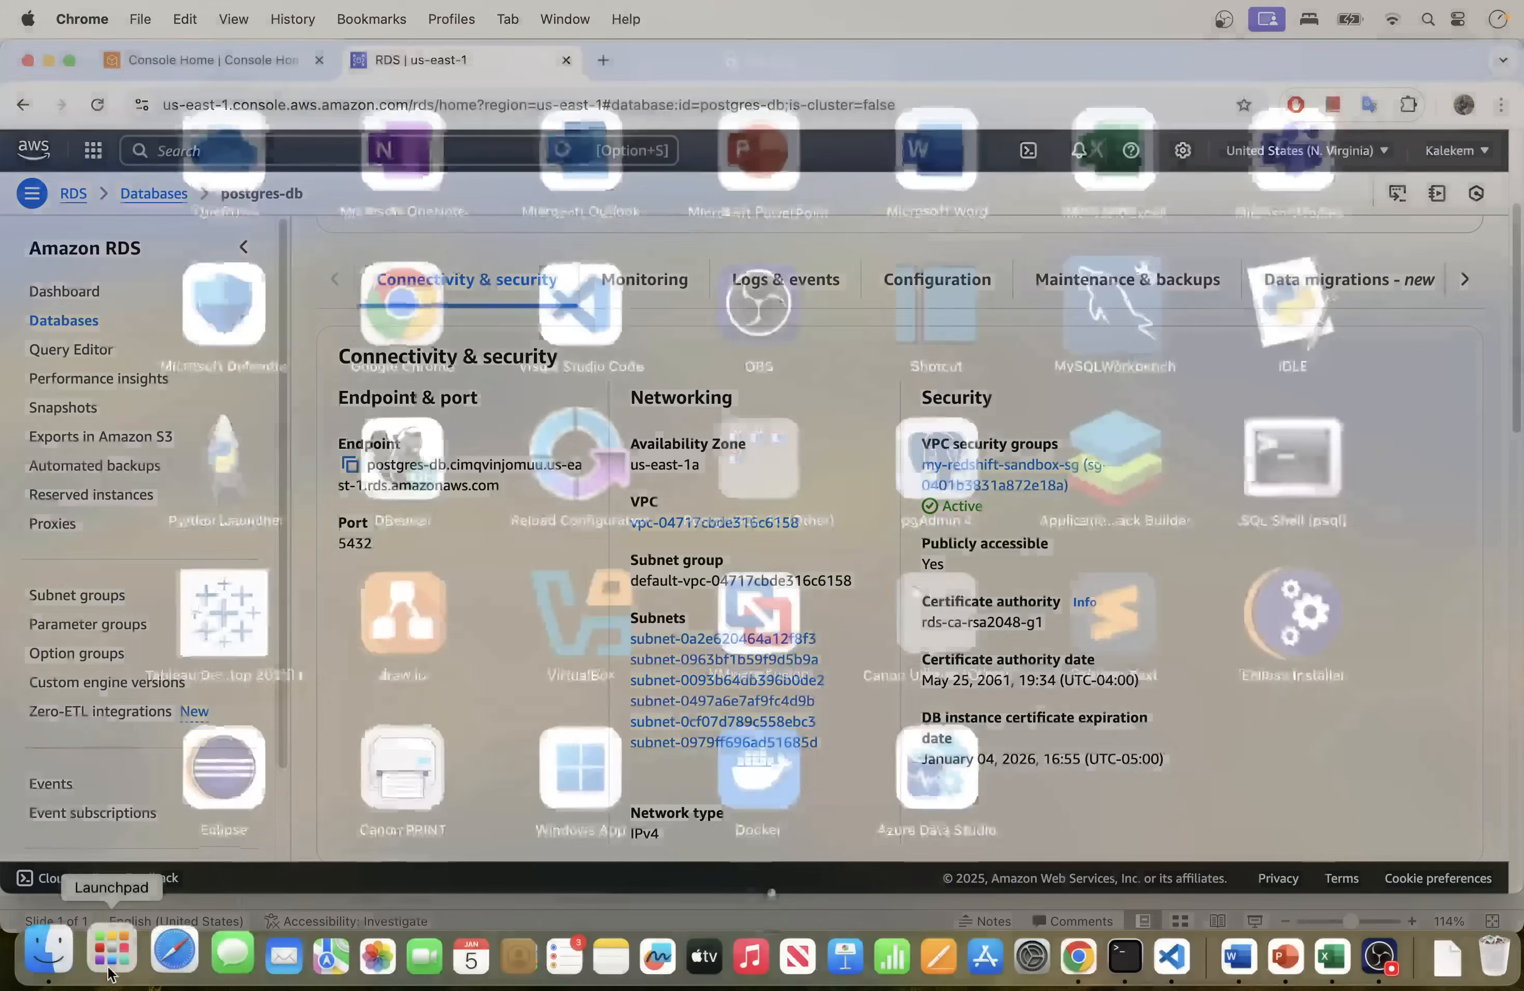
{"action": "left_click", "coordinate": [798, 84]}
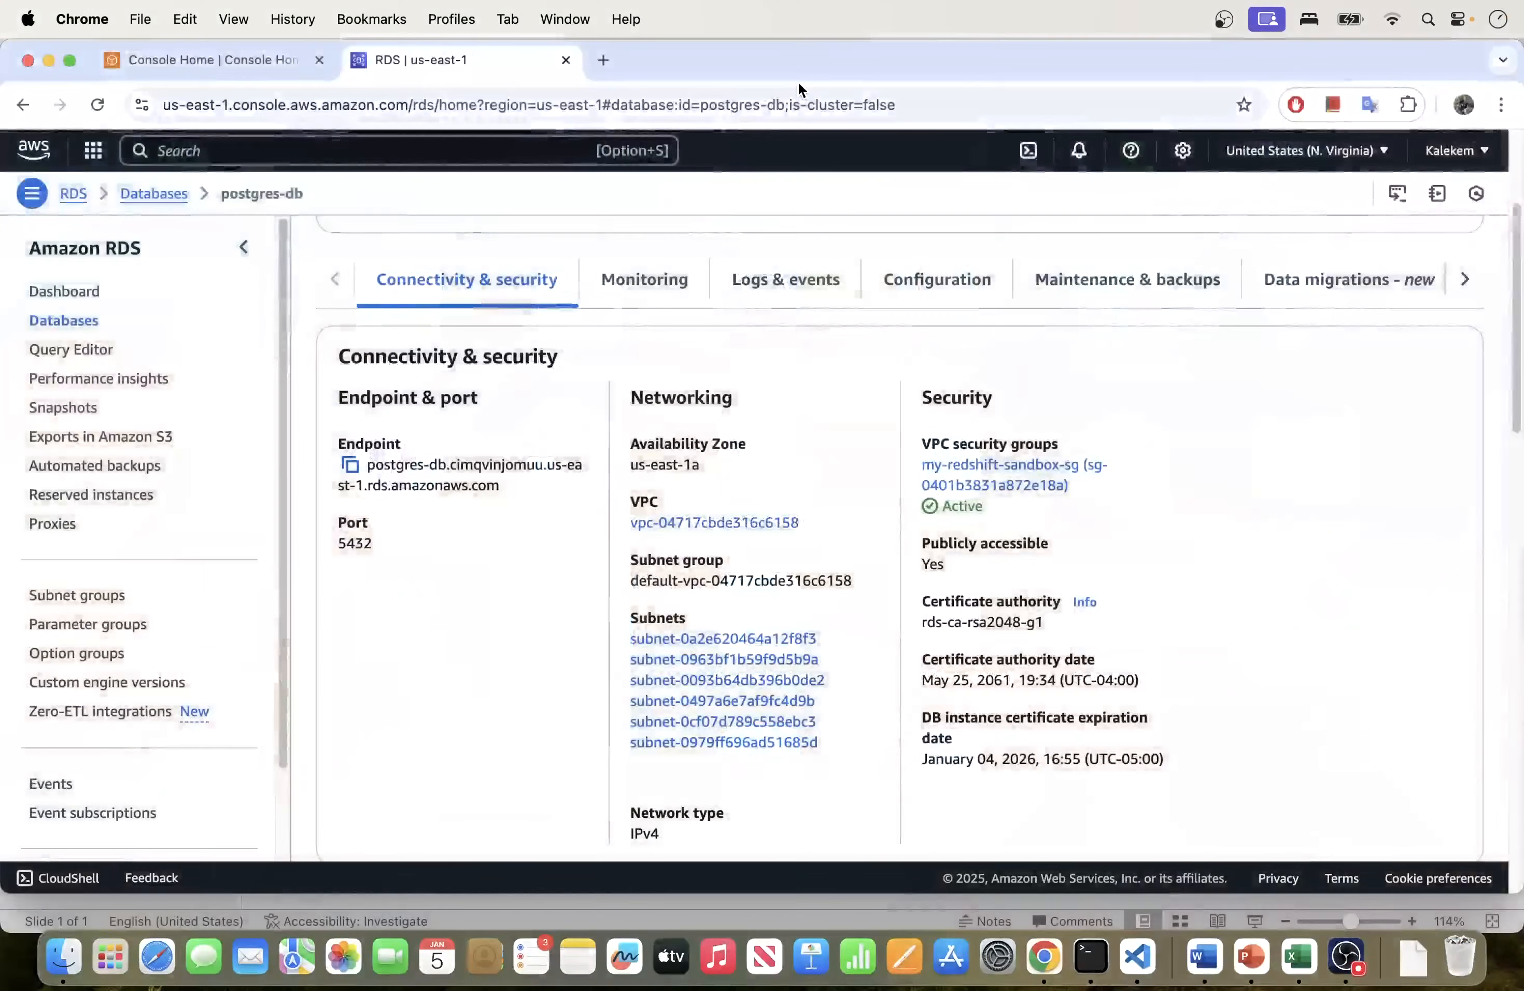
{"action": "left_click", "coordinate": [110, 956]}
{"action": "left_click", "coordinate": [746, 77]}
{"action": "type", "text": "dbea"}
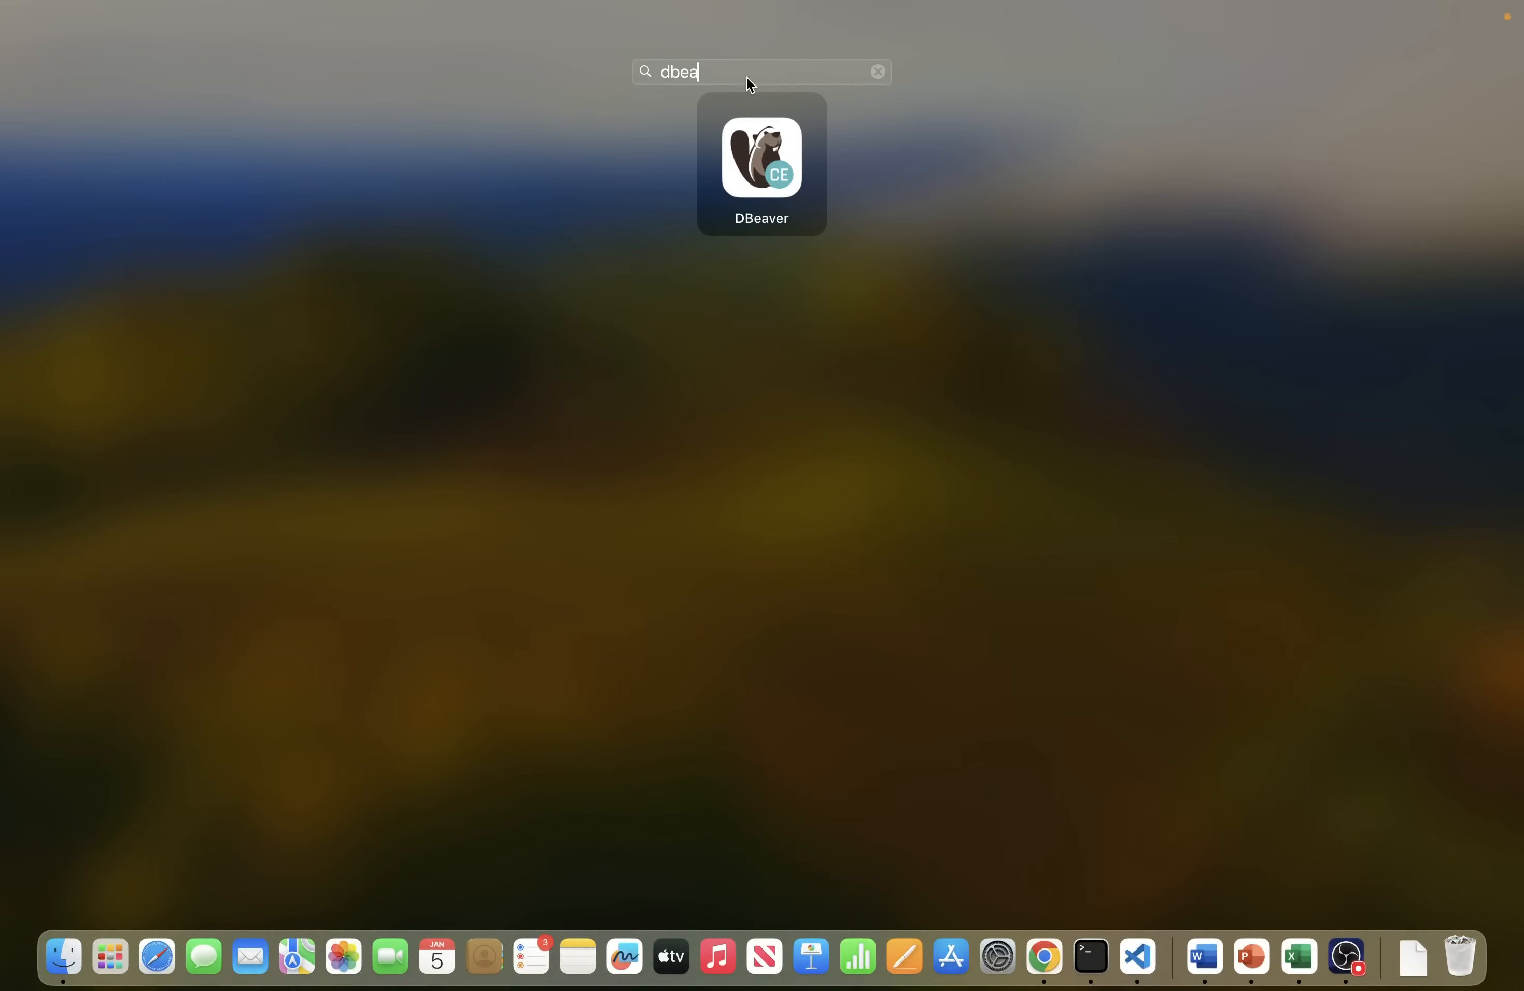
{"action": "key", "text": "Return"}
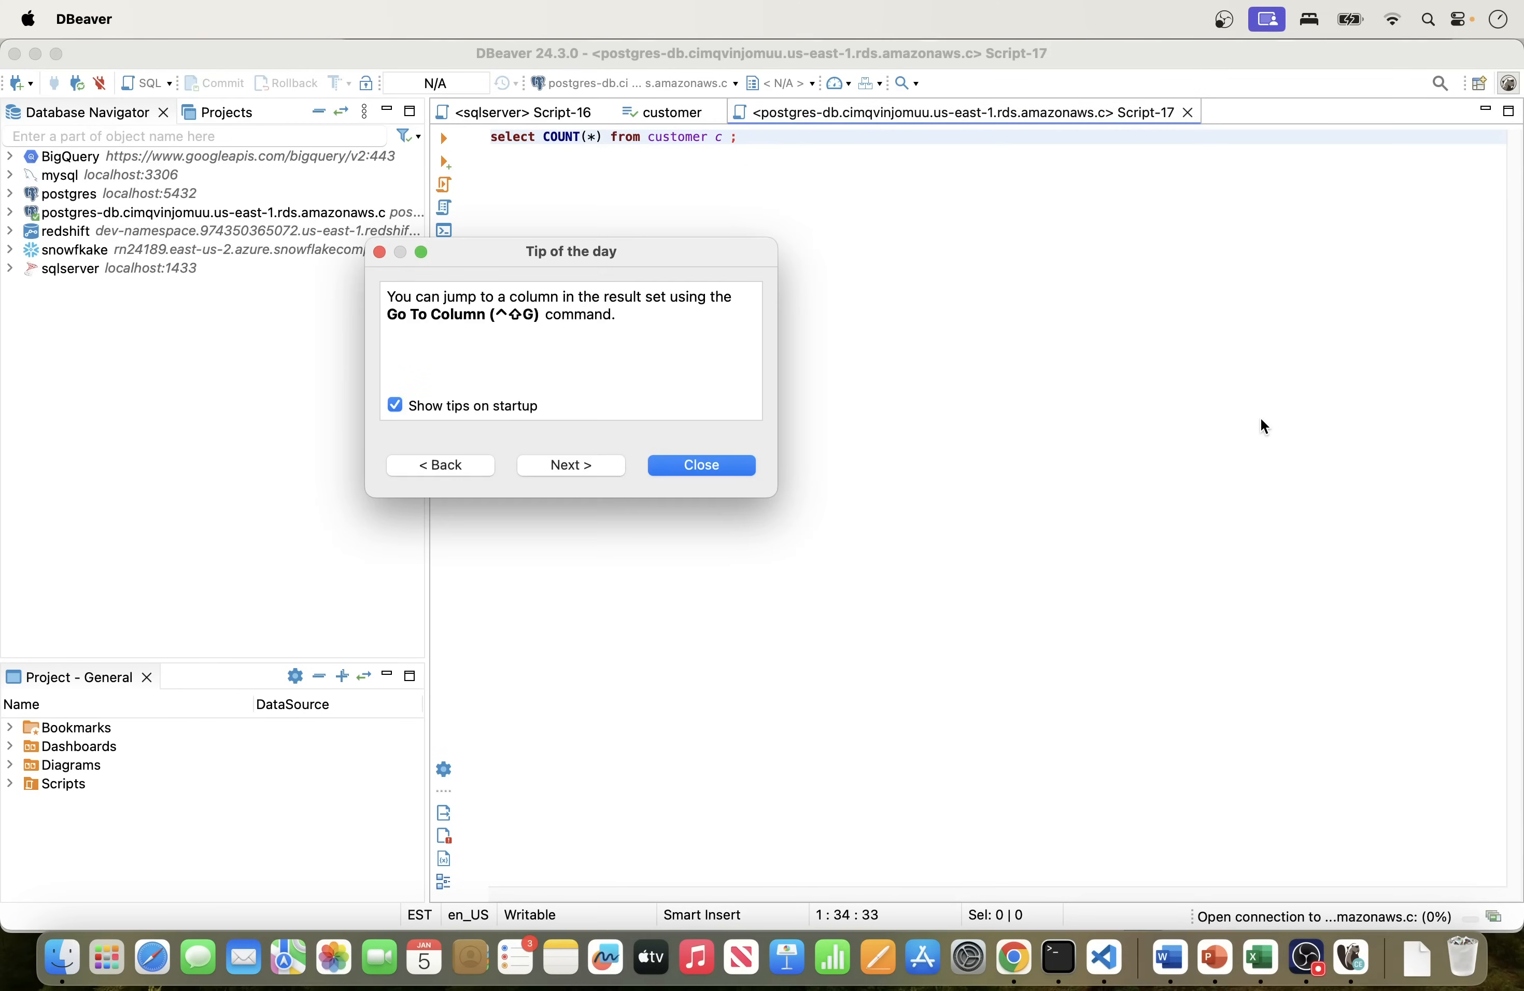
{"action": "left_click", "coordinate": [702, 470]}
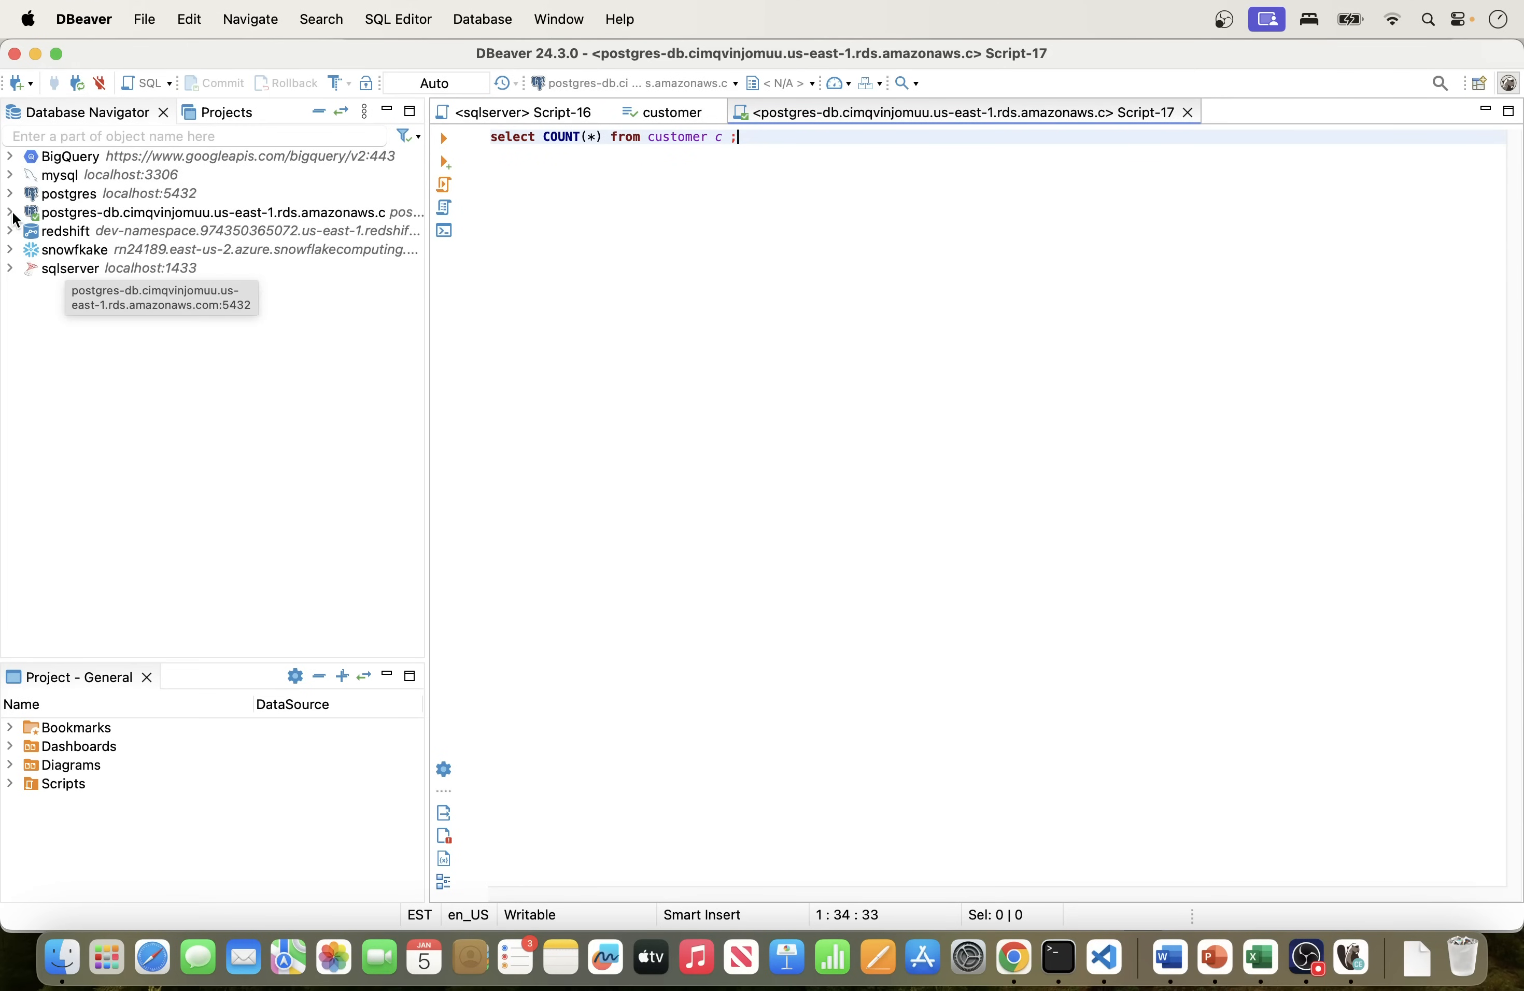
Step: Expand the postgres-db RDS connection down to the tables of dvdrental's public schema and widen the navigator to show their sizes
{"action": "left_click", "coordinate": [146, 215]}
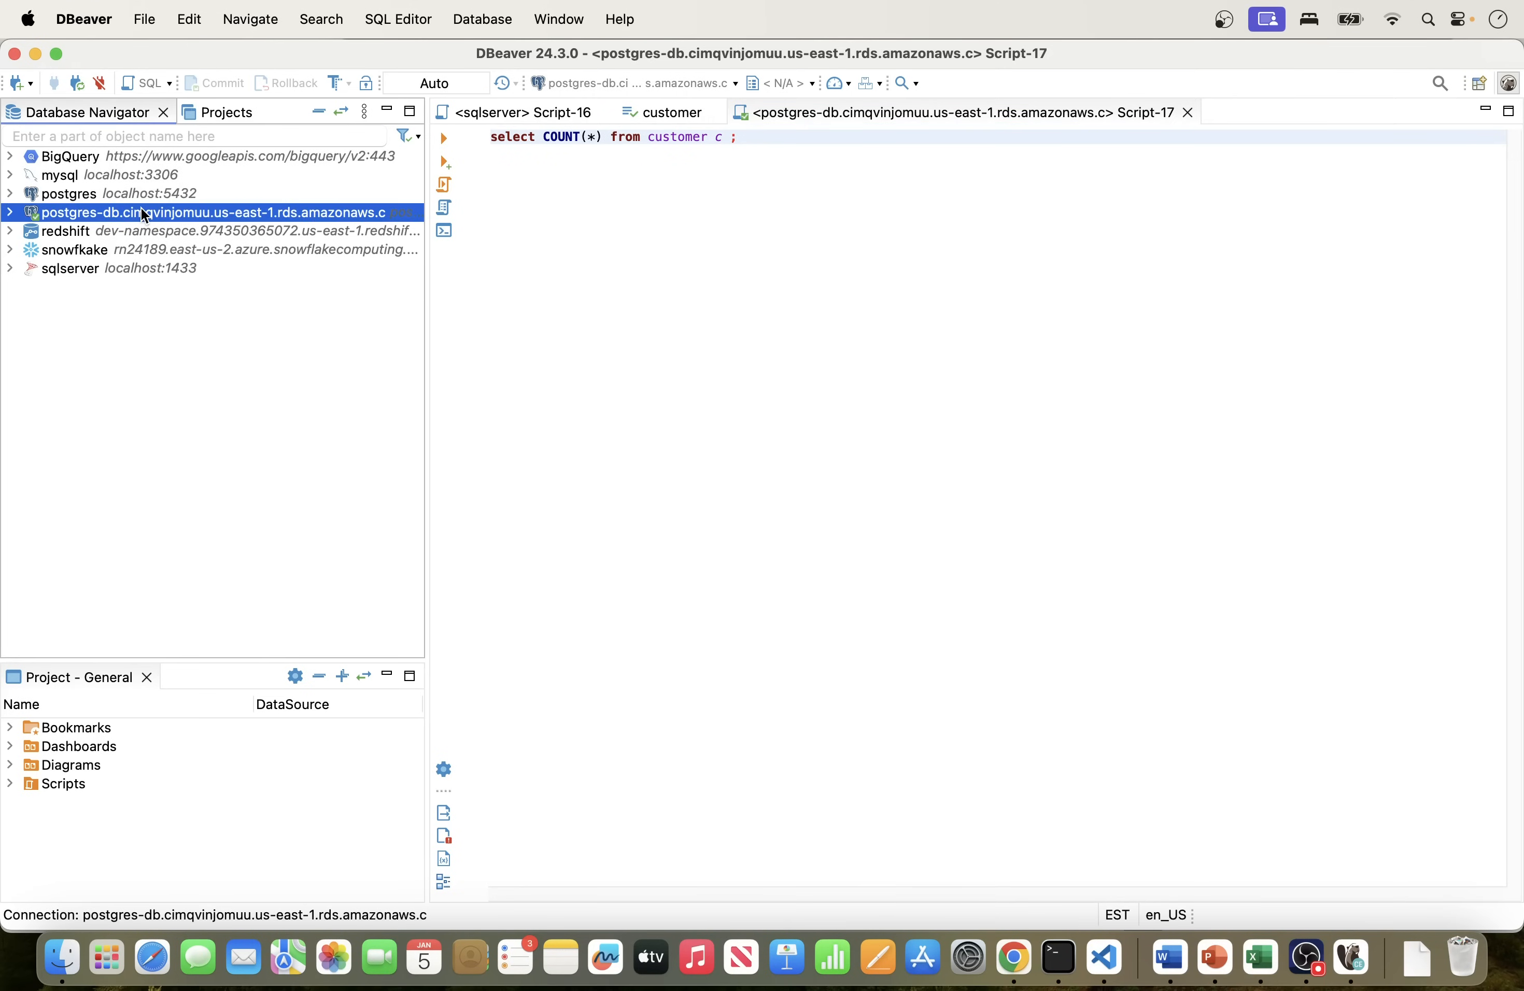
{"action": "left_click", "coordinate": [11, 216]}
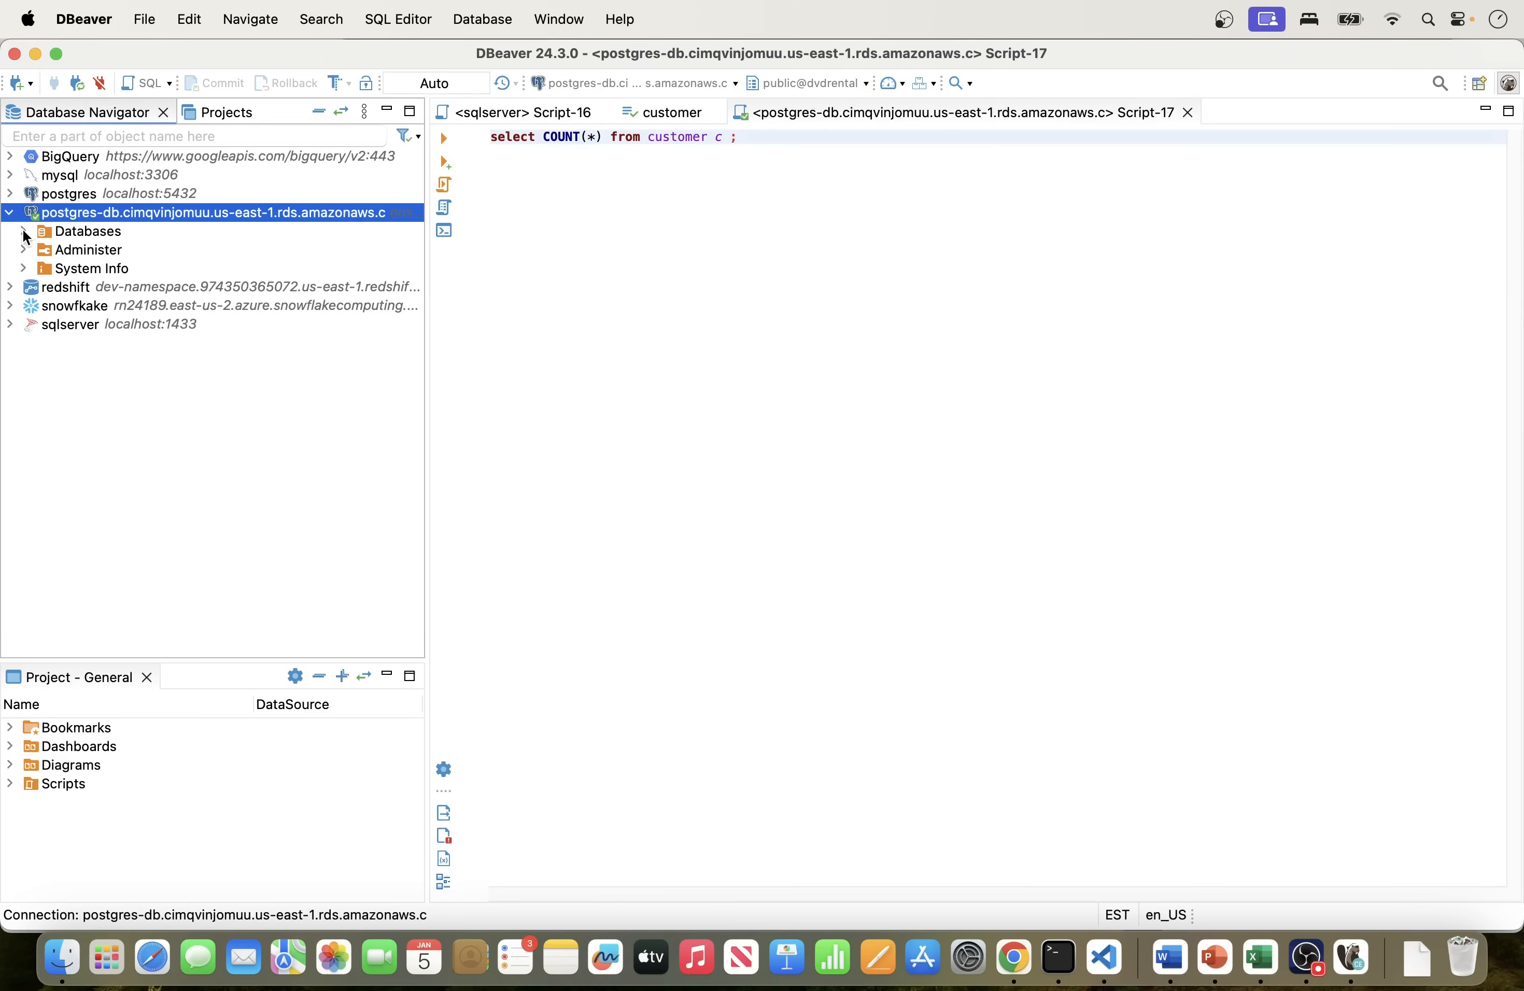
{"action": "left_click", "coordinate": [24, 231]}
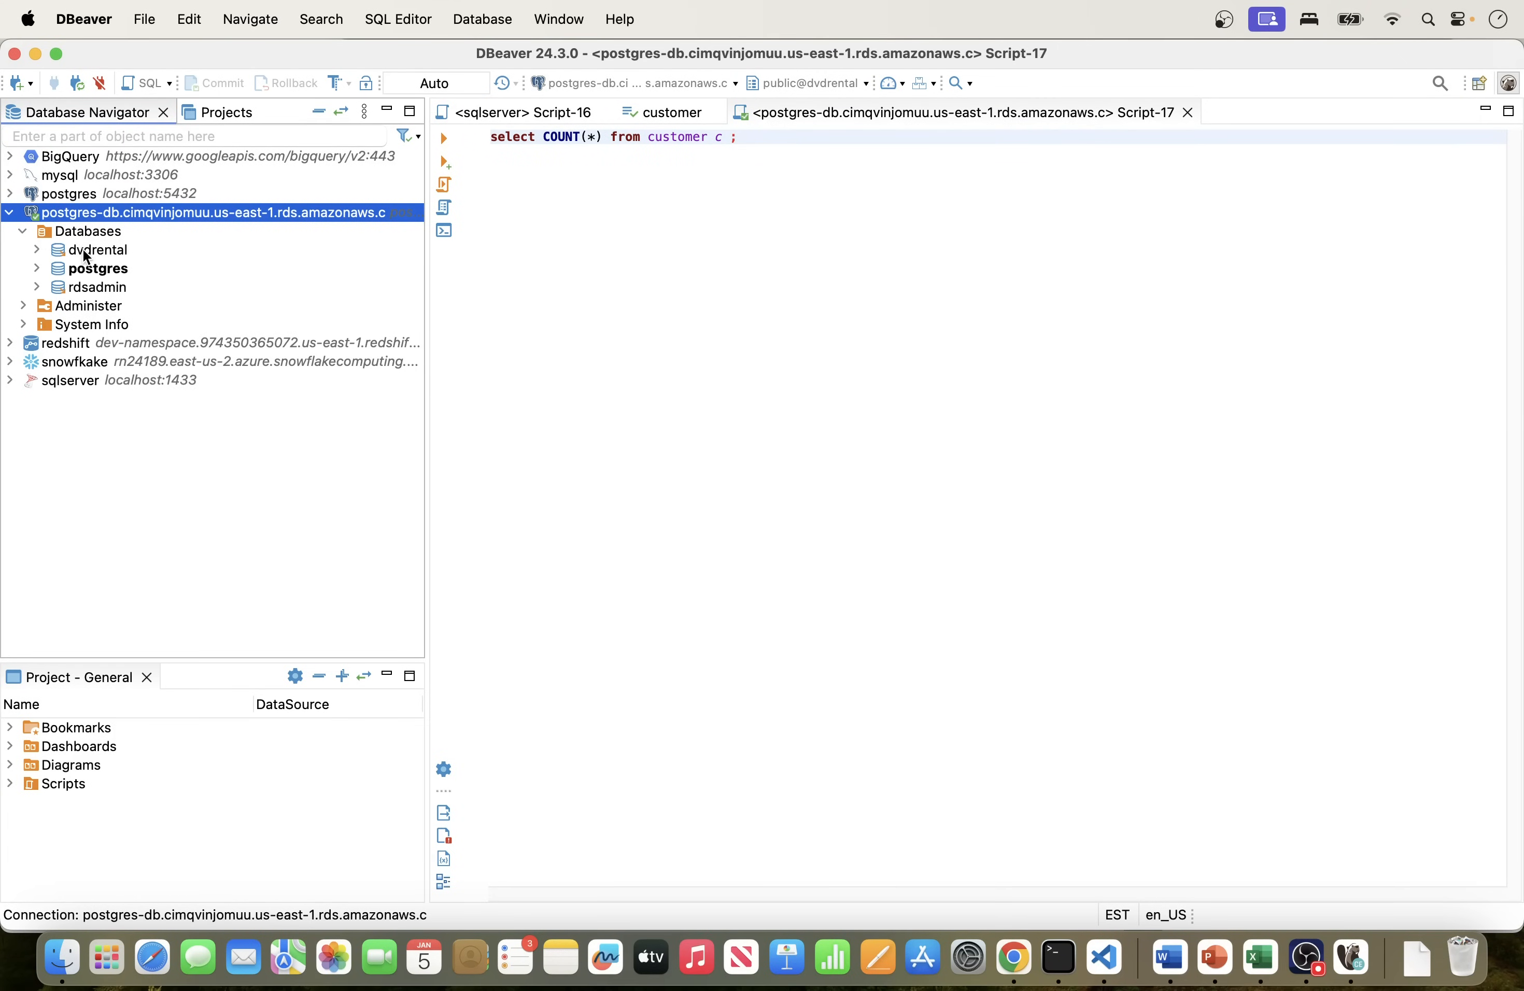
{"action": "left_click", "coordinate": [37, 249]}
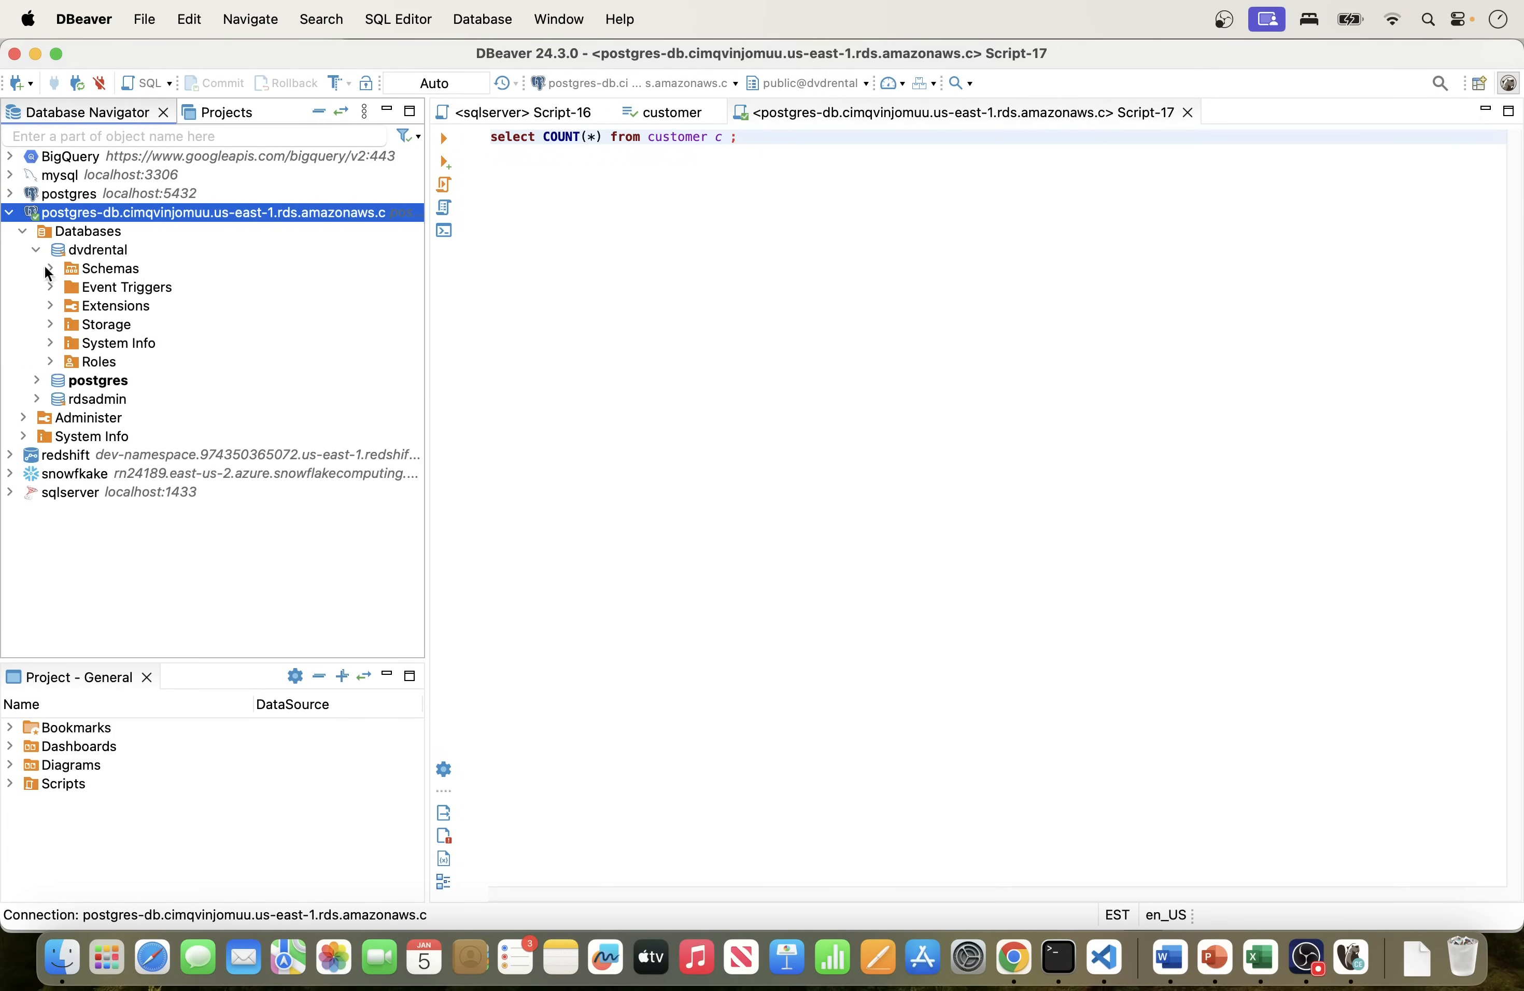
{"action": "left_click", "coordinate": [51, 267]}
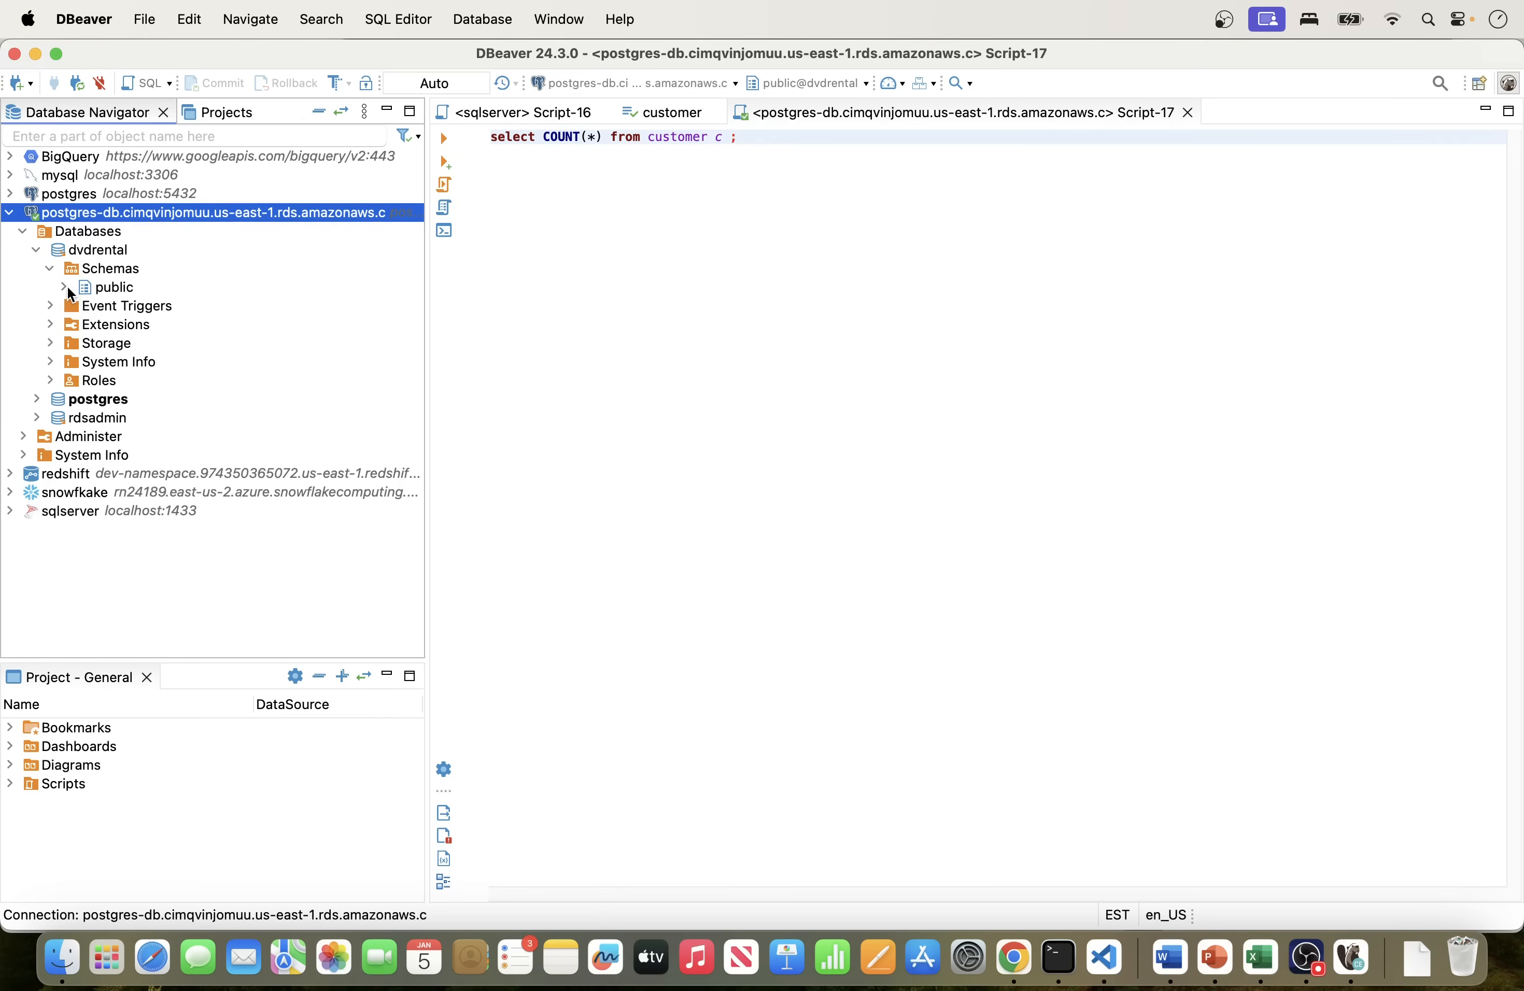
{"action": "left_click", "coordinate": [64, 287]}
{"action": "left_click", "coordinate": [77, 307]}
{"action": "left_click_drag", "start_coordinate": [425, 429], "coordinate": [470, 416]}
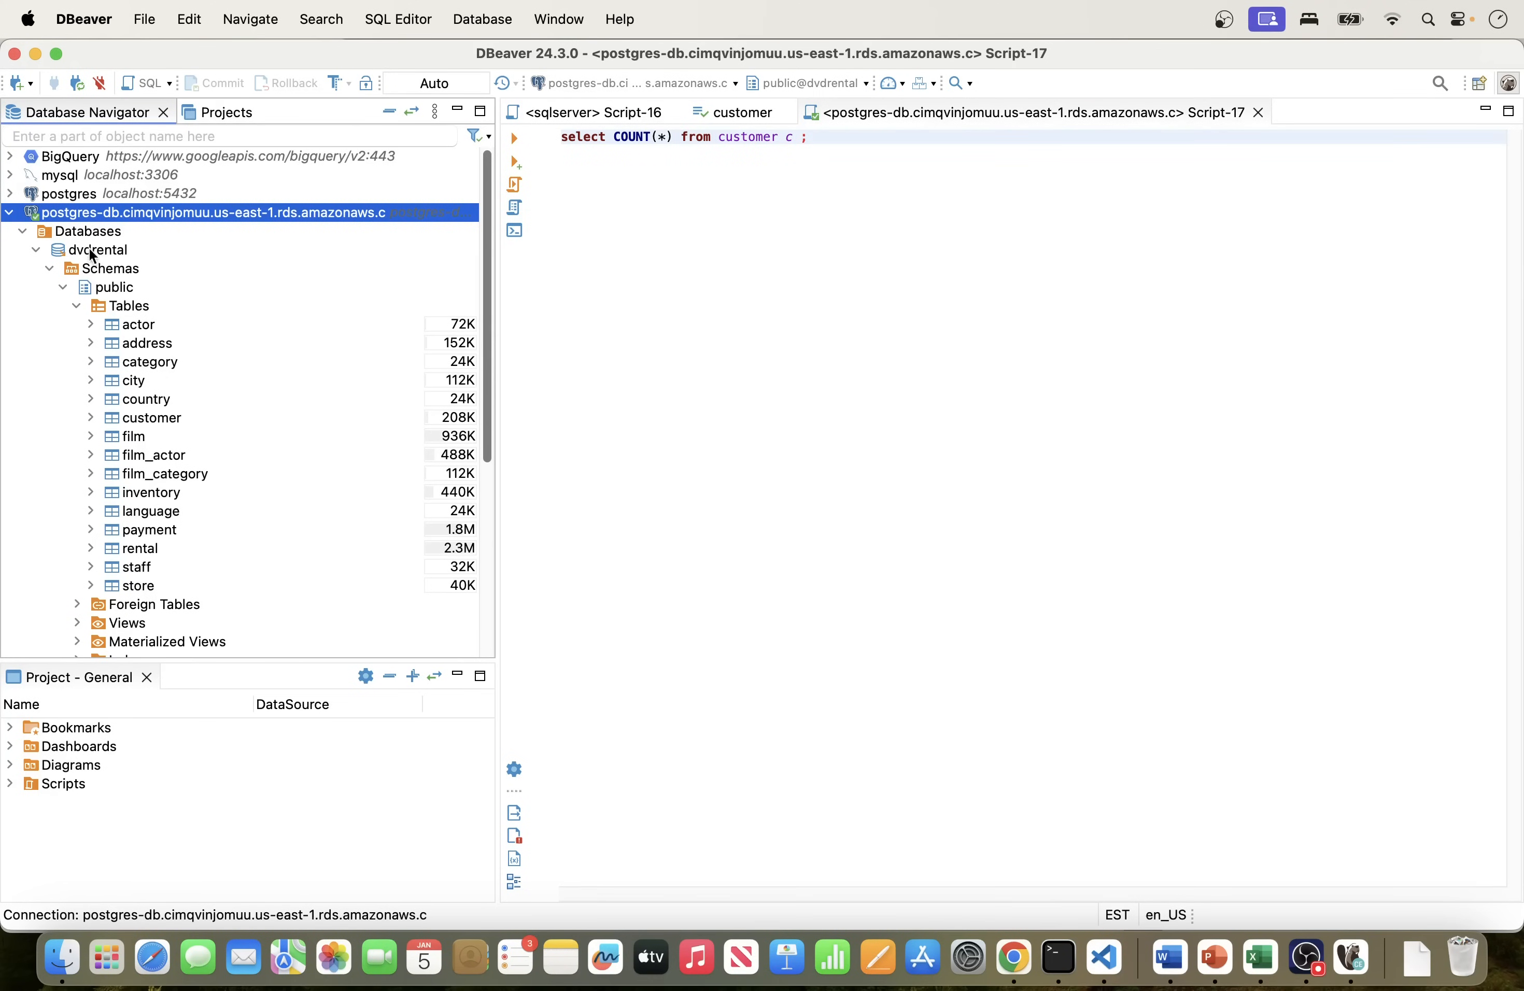
Step: Switch to Chrome, search the web for dvdrental and open Neon's PostgreSQL Sample Database page in a new tab
{"action": "left_click", "coordinate": [959, 953]}
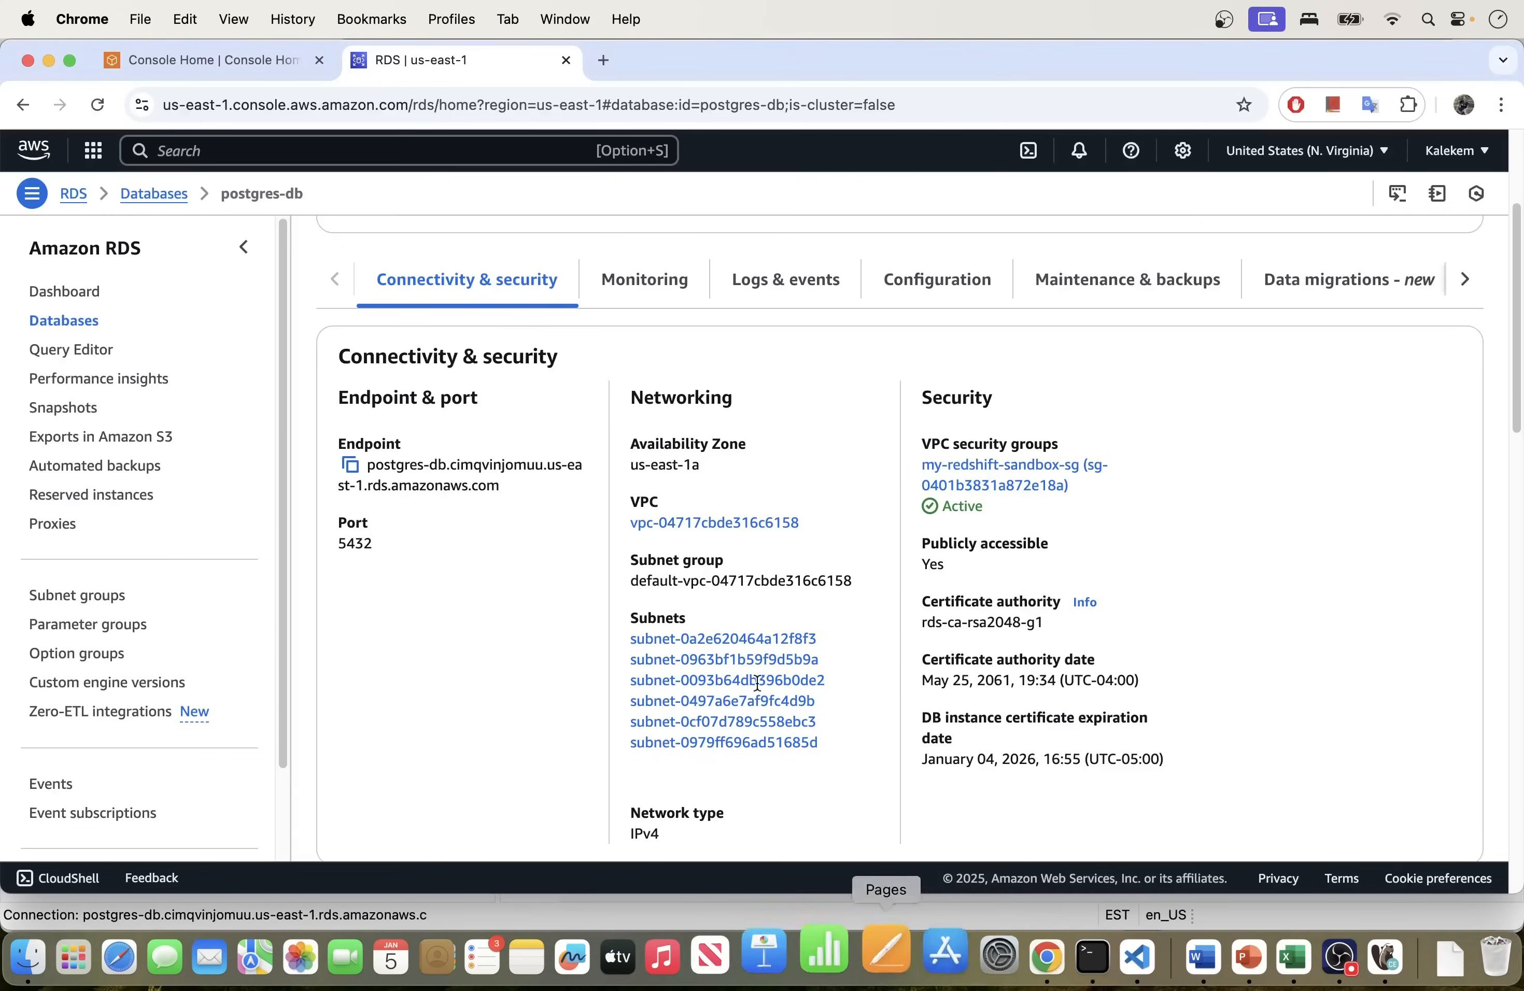
{"action": "left_click", "coordinate": [602, 61]}
{"action": "type", "text": "dv"}
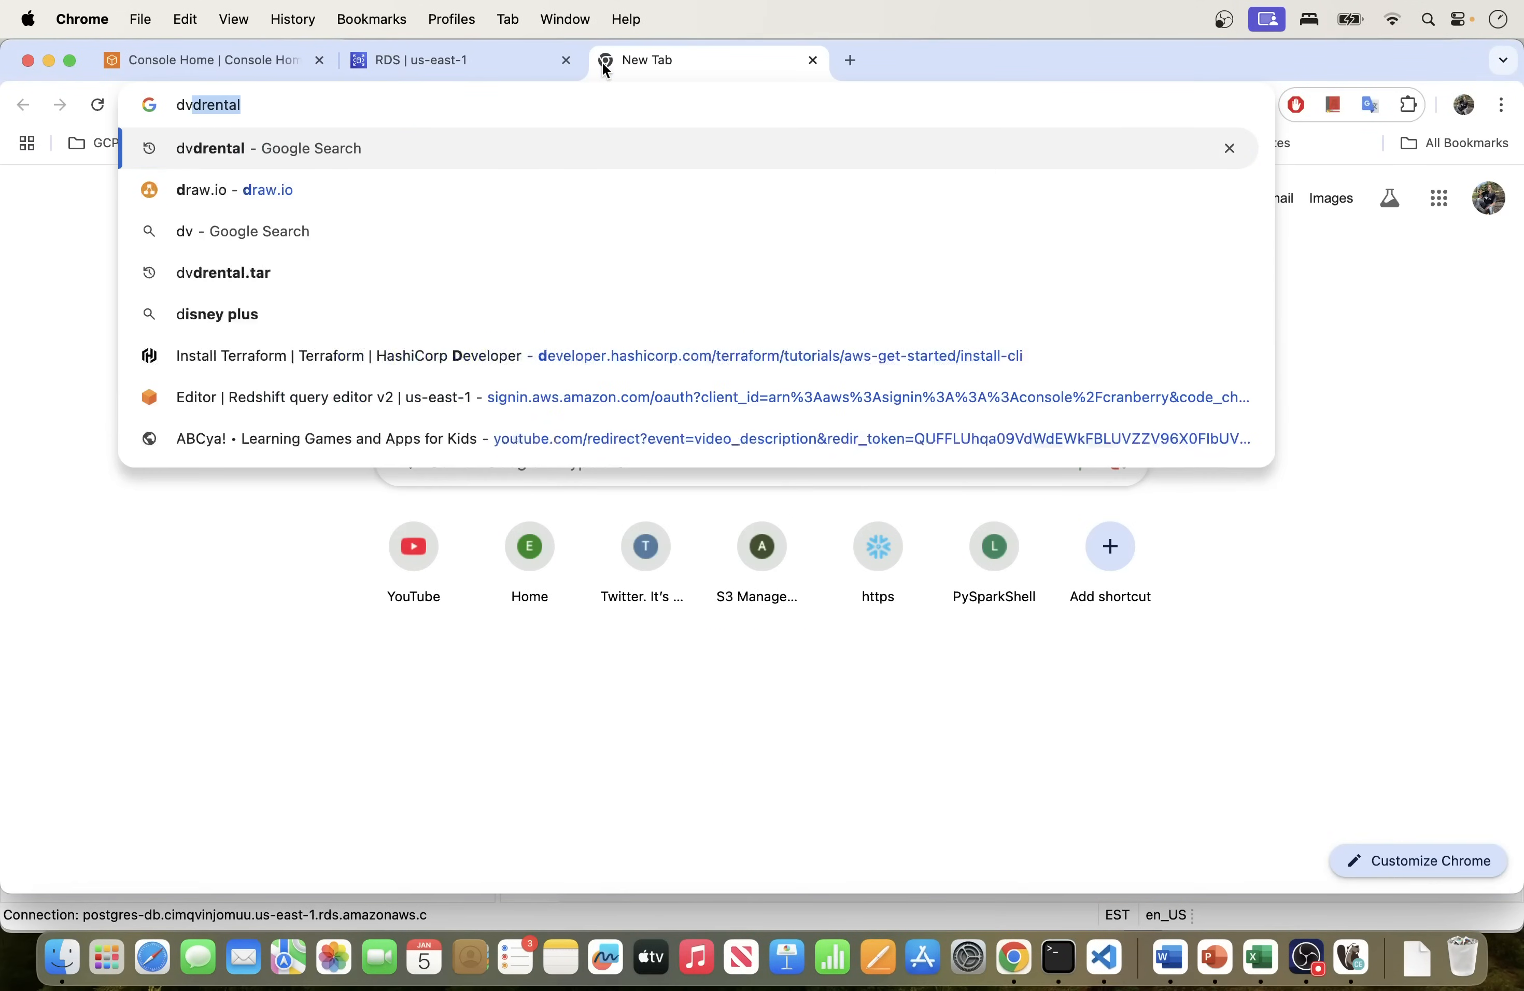
{"action": "key", "text": "Return"}
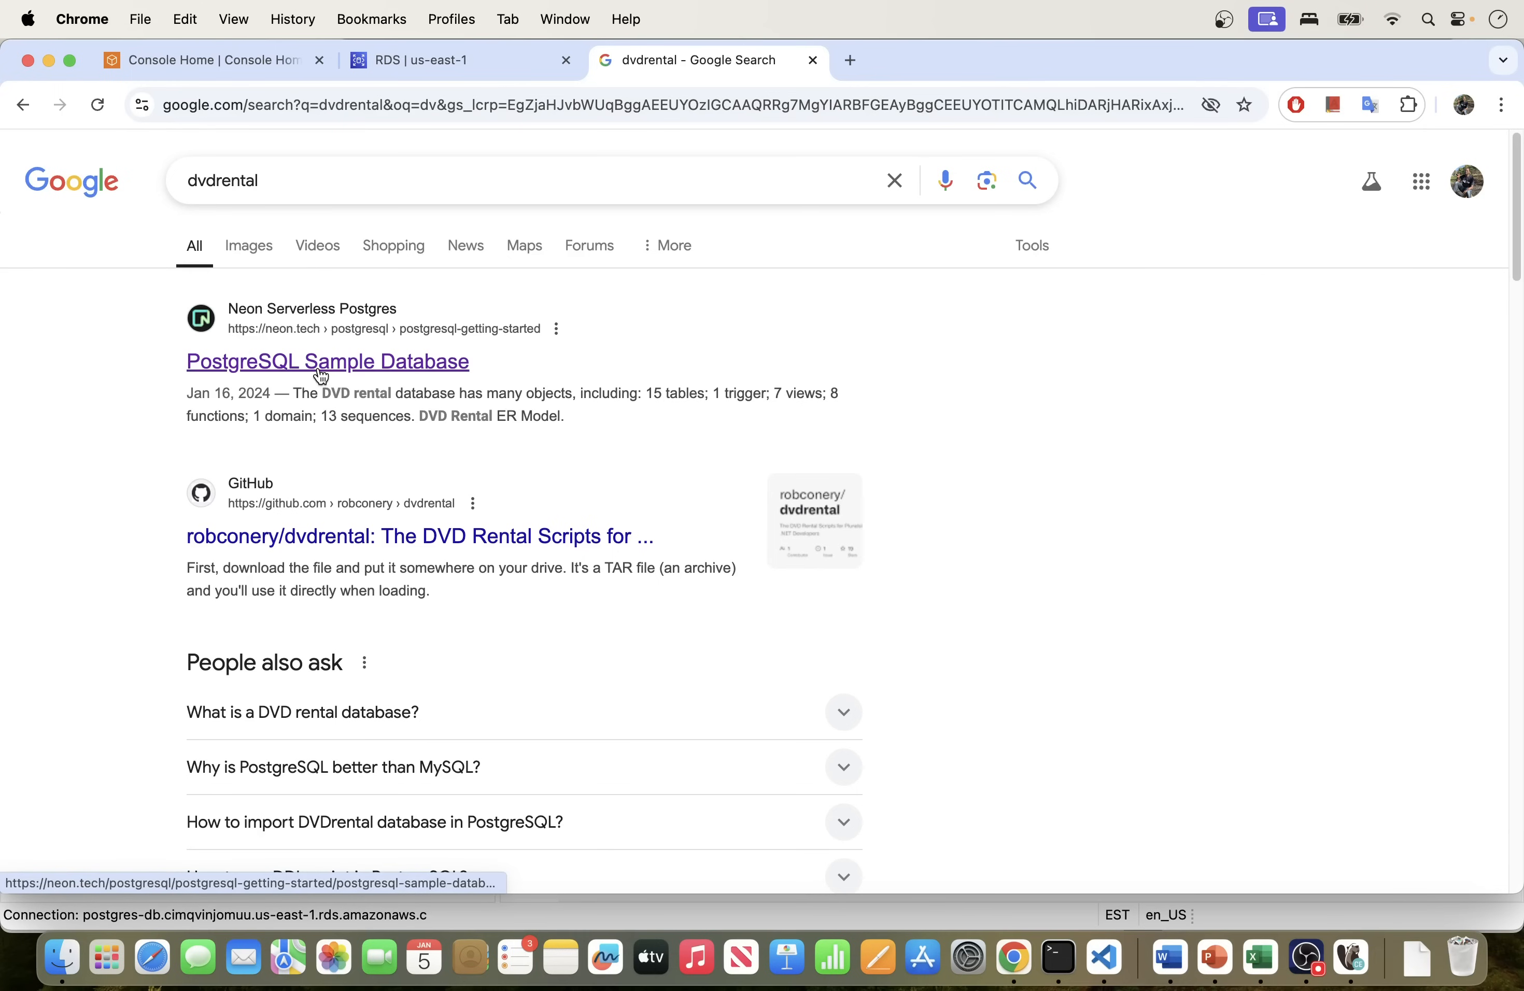
{"action": "right_click", "coordinate": [353, 365]}
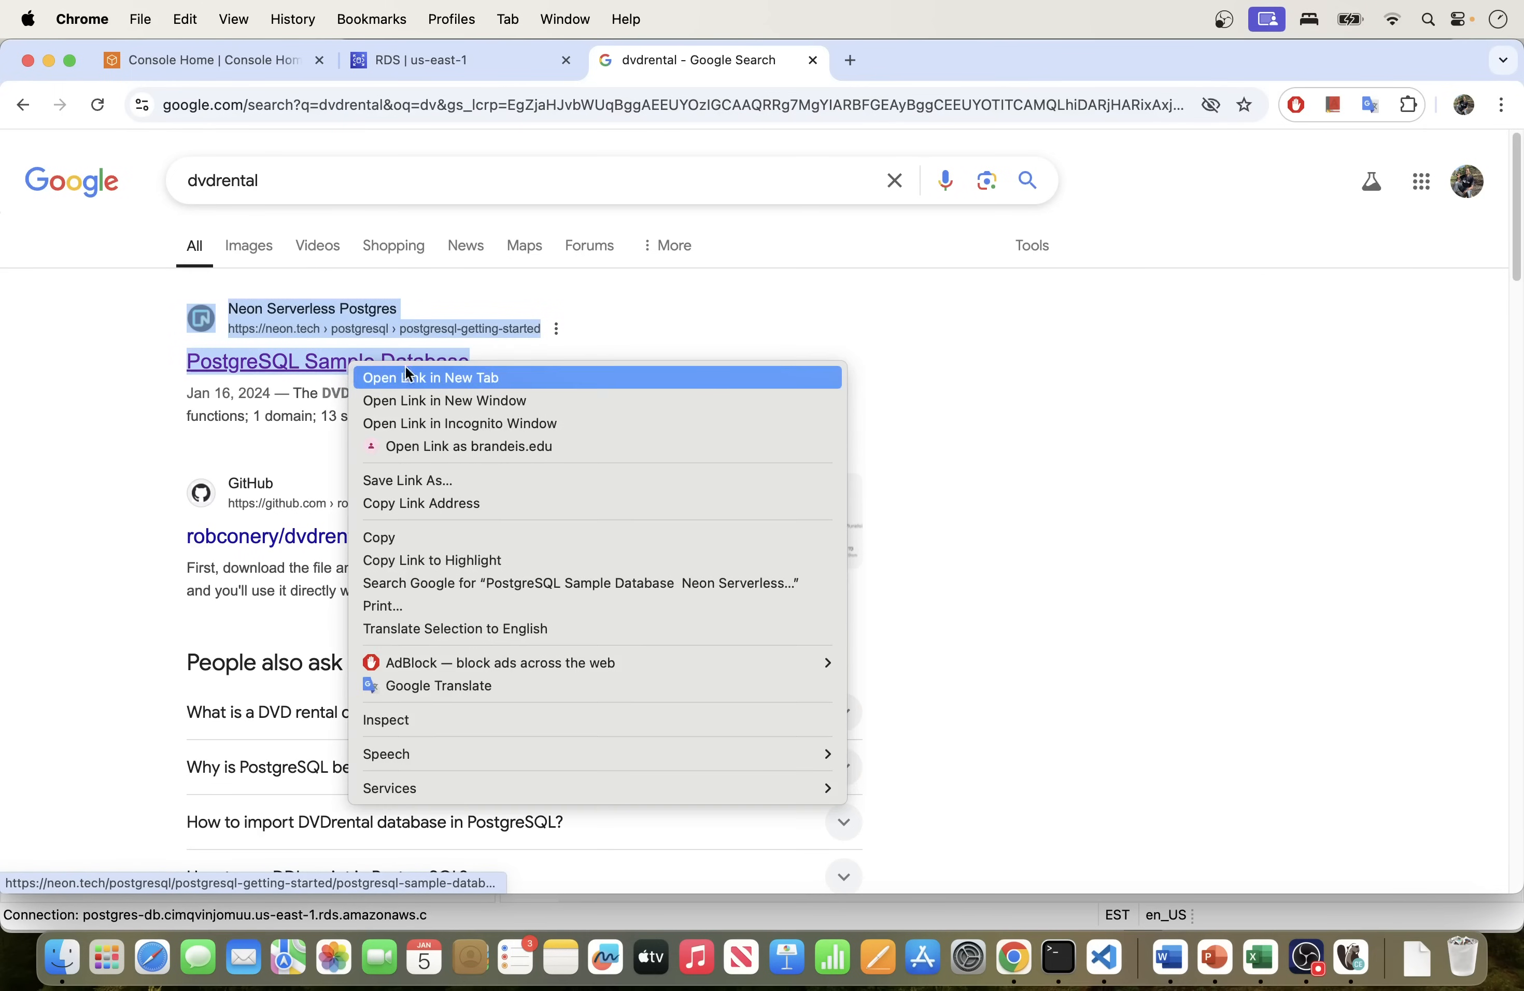
{"action": "left_click", "coordinate": [407, 377]}
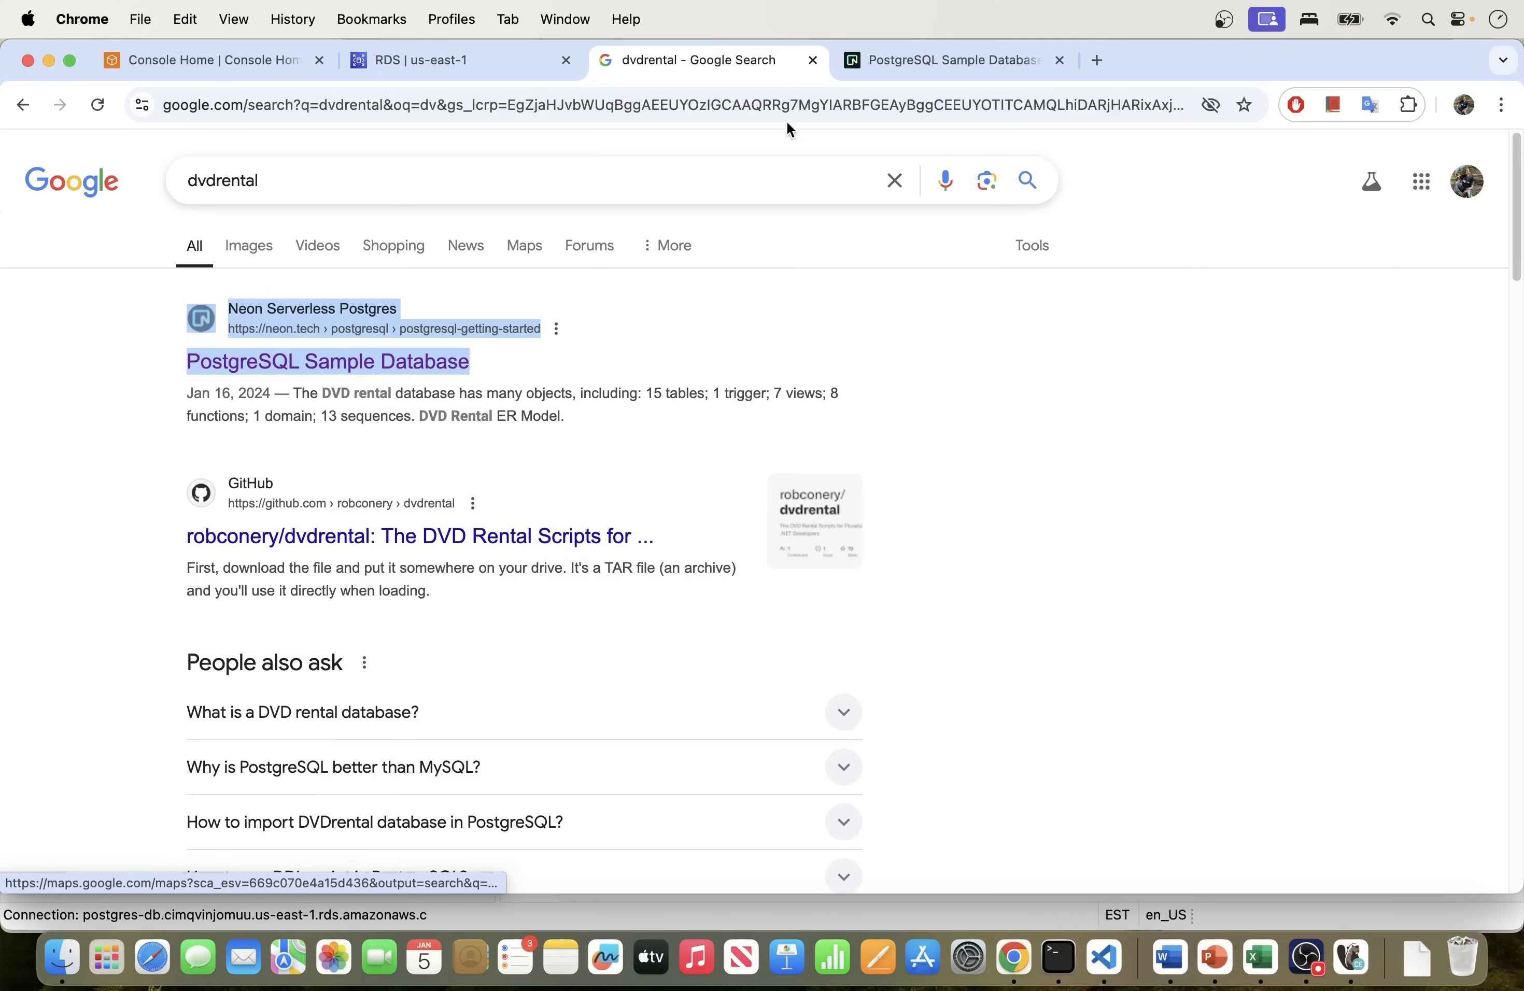
{"action": "left_click", "coordinate": [897, 60]}
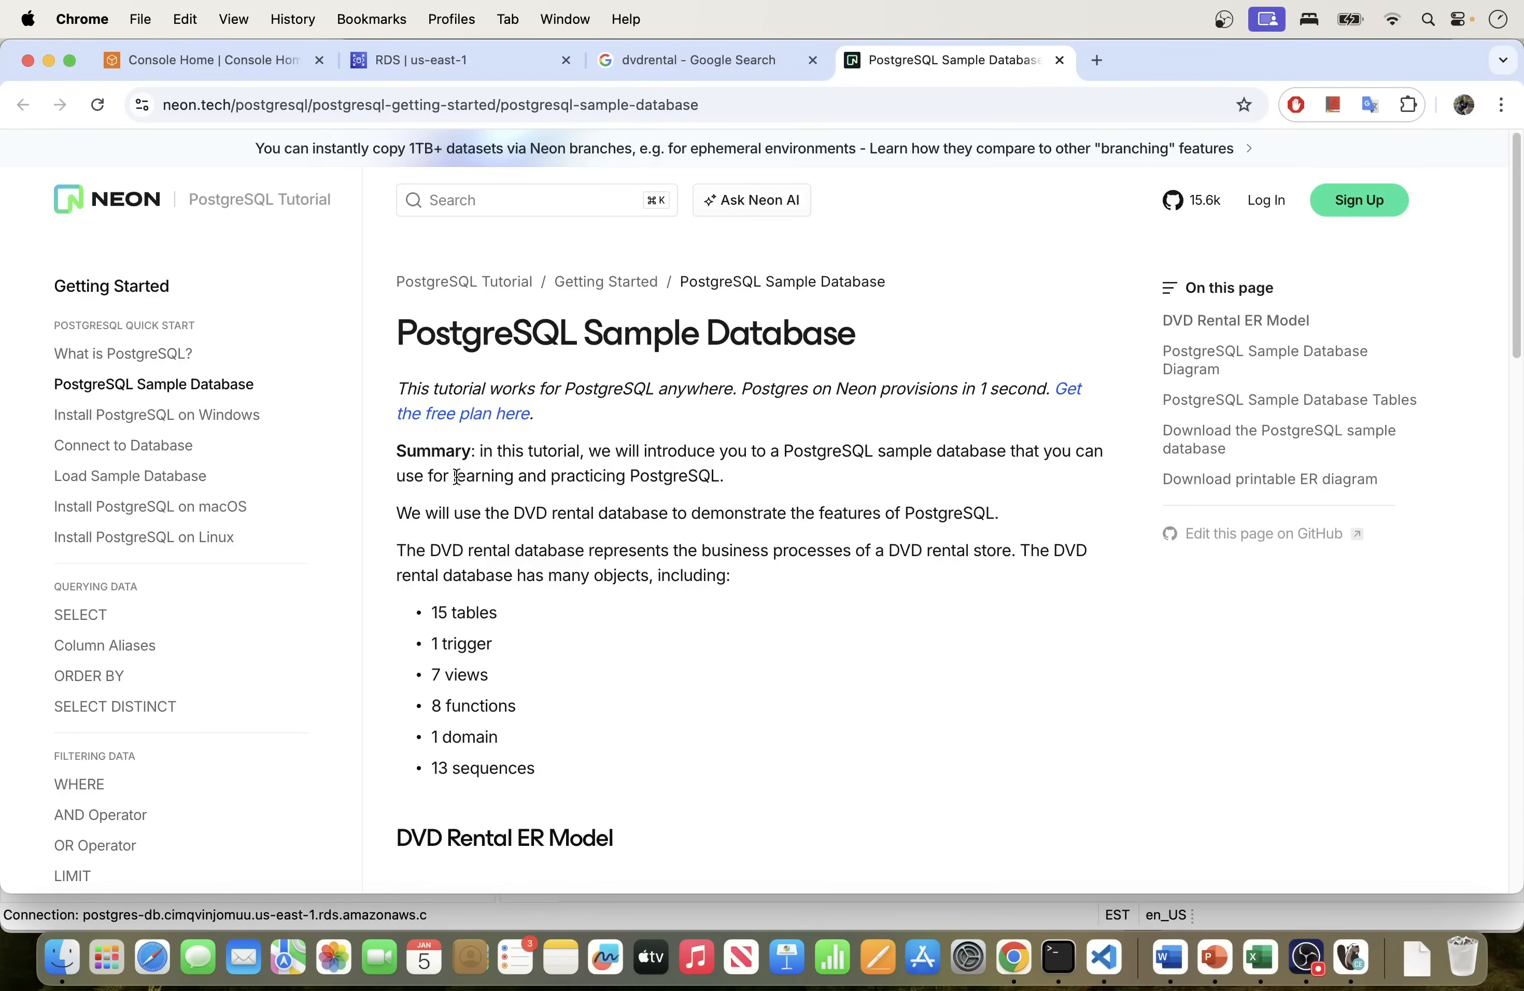
Step: Open the Load Sample Database guide and look through its instructions for creating the dvdrental database
{"action": "left_click", "coordinate": [119, 481]}
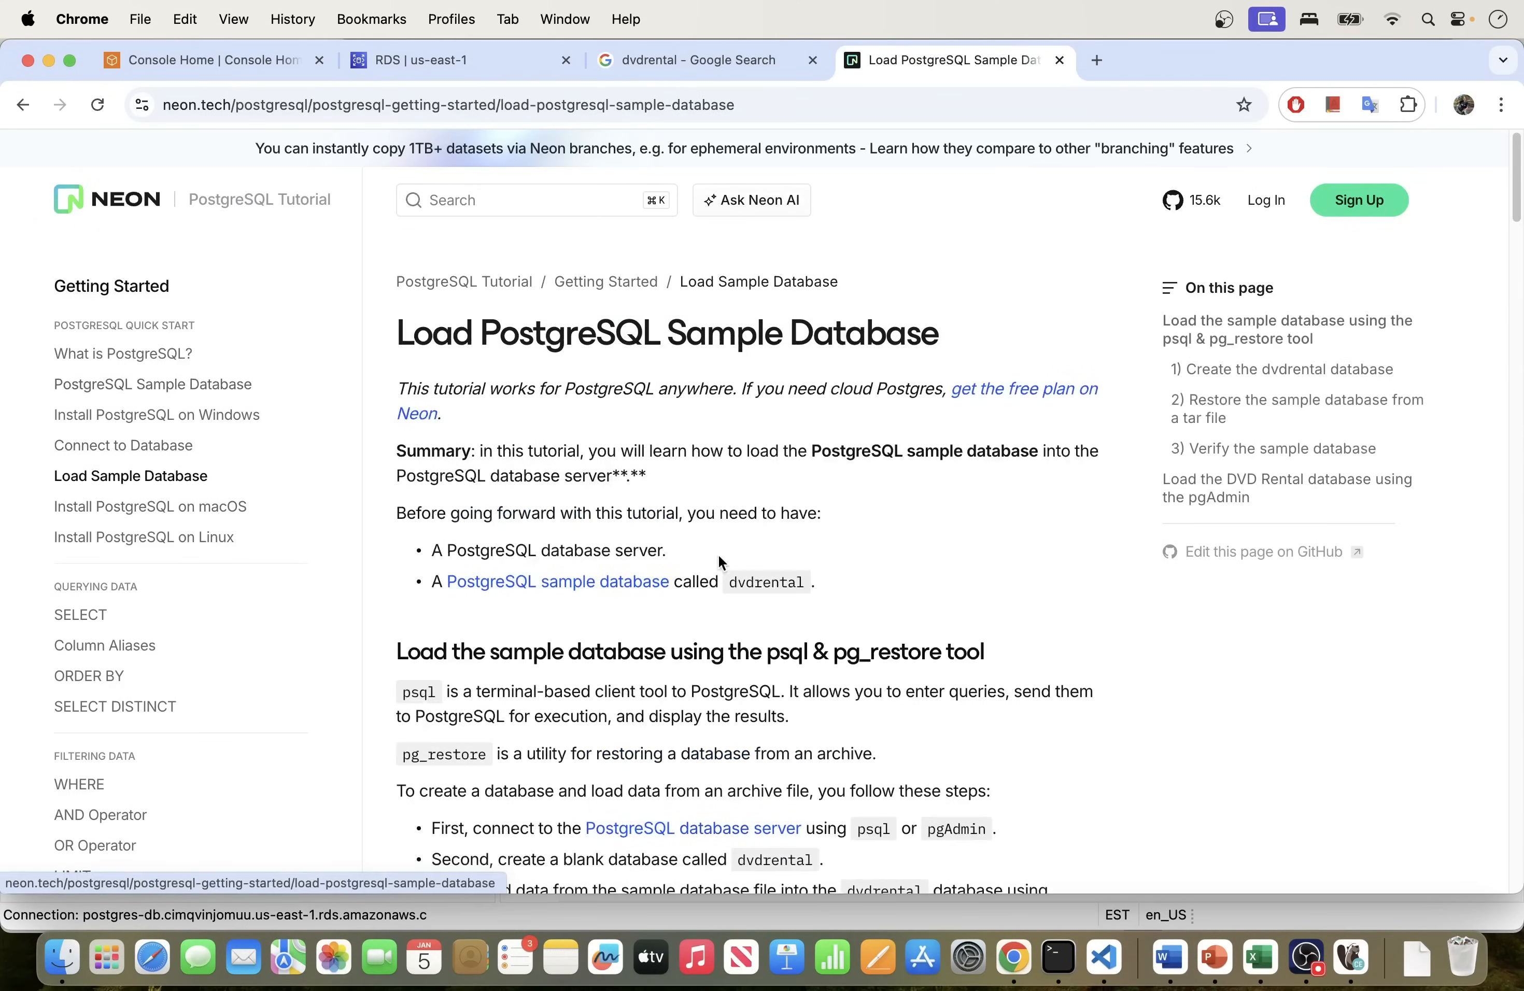
{"action": "scroll", "coordinate": [647, 586], "scroll_direction": "down", "scroll_amount": 5}
{"action": "scroll", "coordinate": [648, 581], "scroll_direction": "down", "scroll_amount": 4}
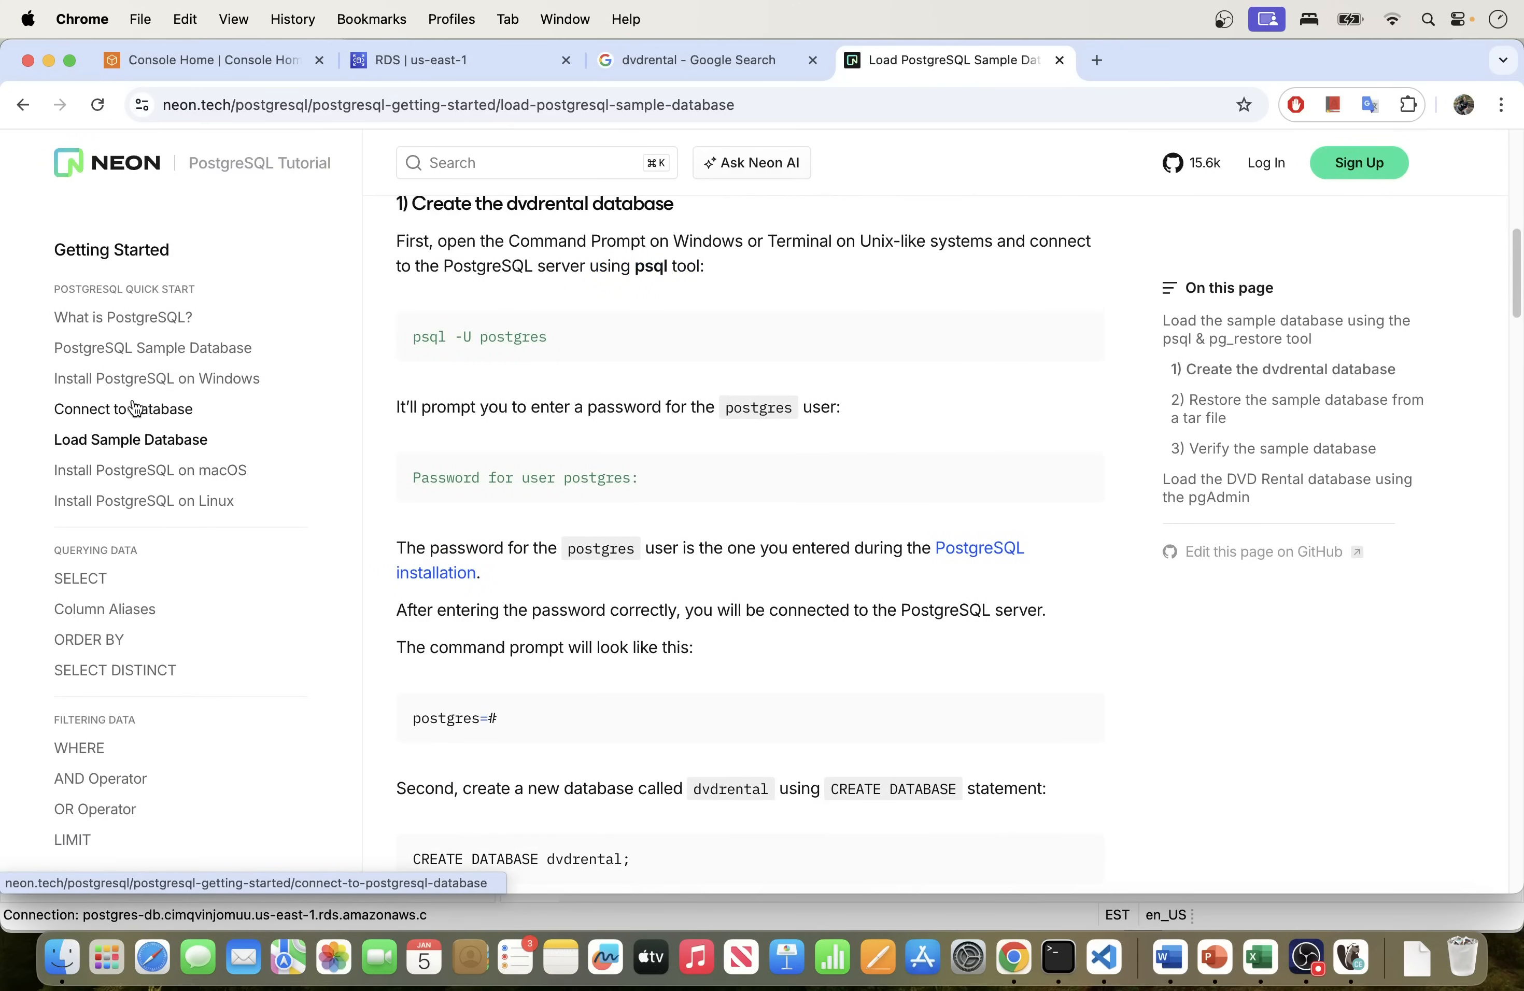
{"action": "left_click", "coordinate": [150, 440]}
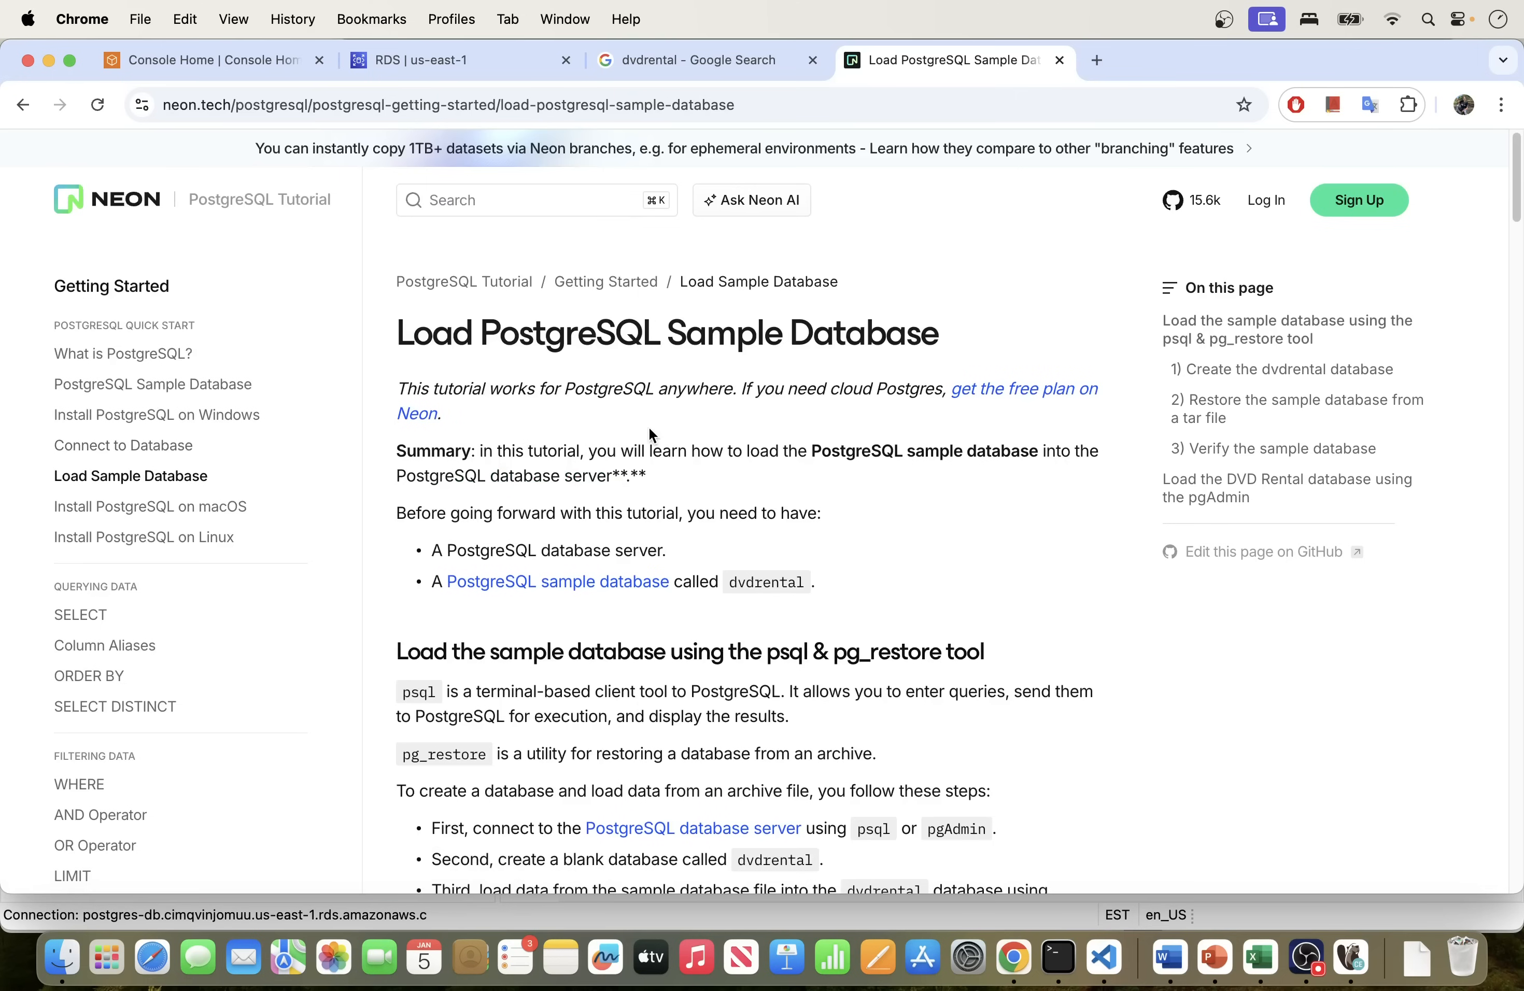
Step: Return to the PostgreSQL sample database page and highlight the full list of DVD Rental table descriptions
{"action": "left_click", "coordinate": [545, 583]}
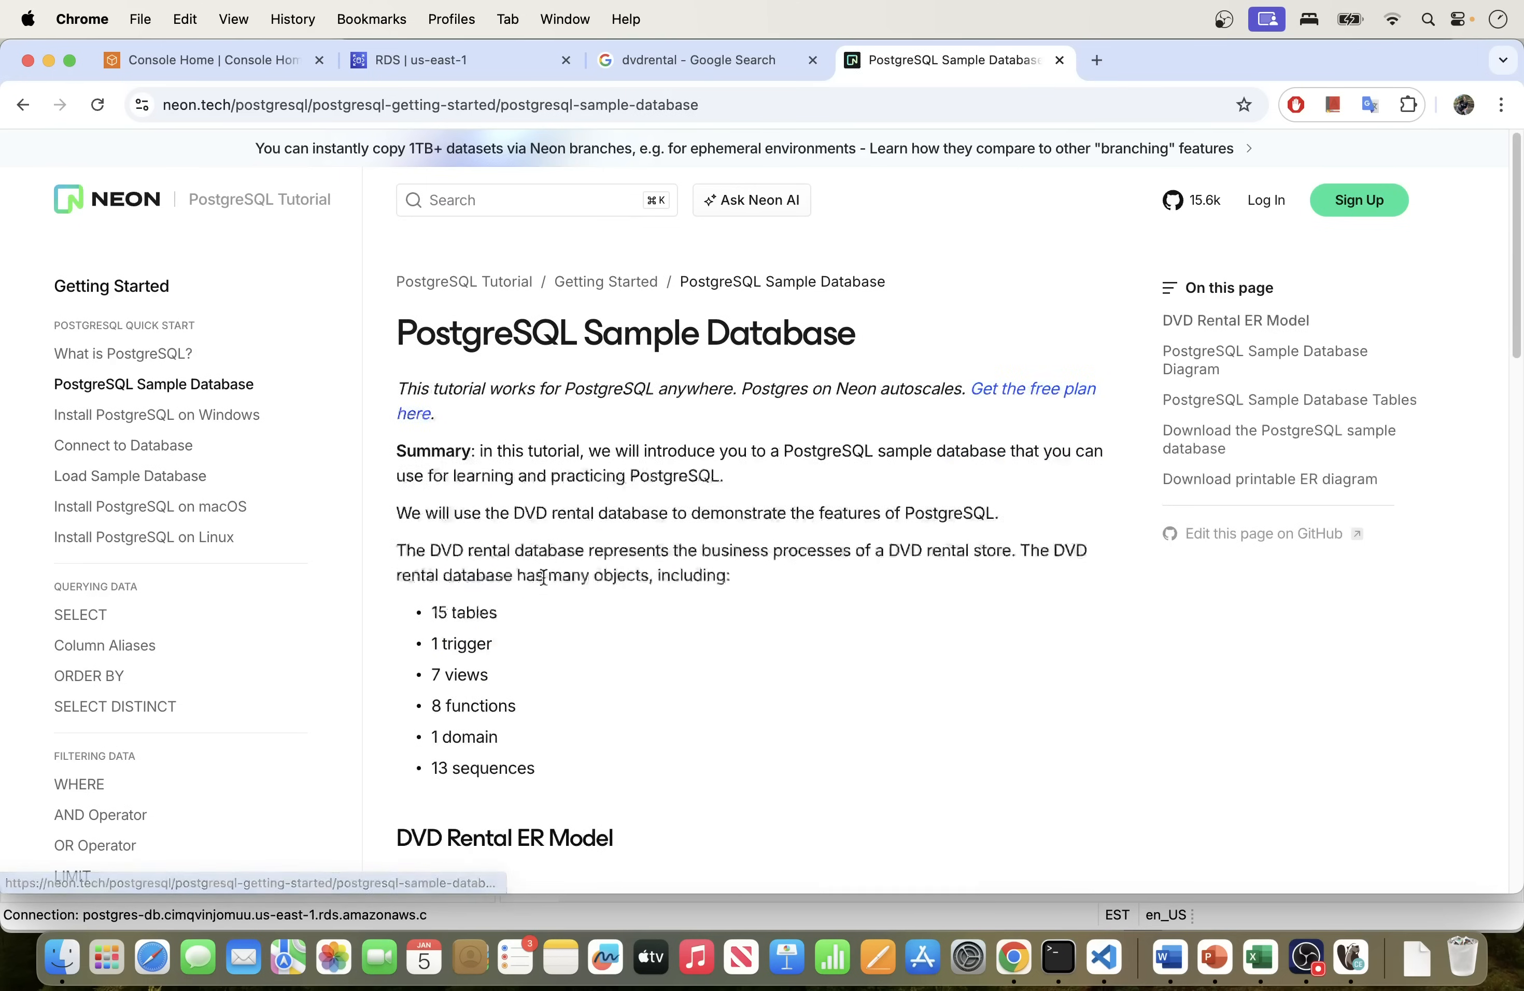
{"action": "scroll", "coordinate": [590, 577], "scroll_direction": "down", "scroll_amount": 12}
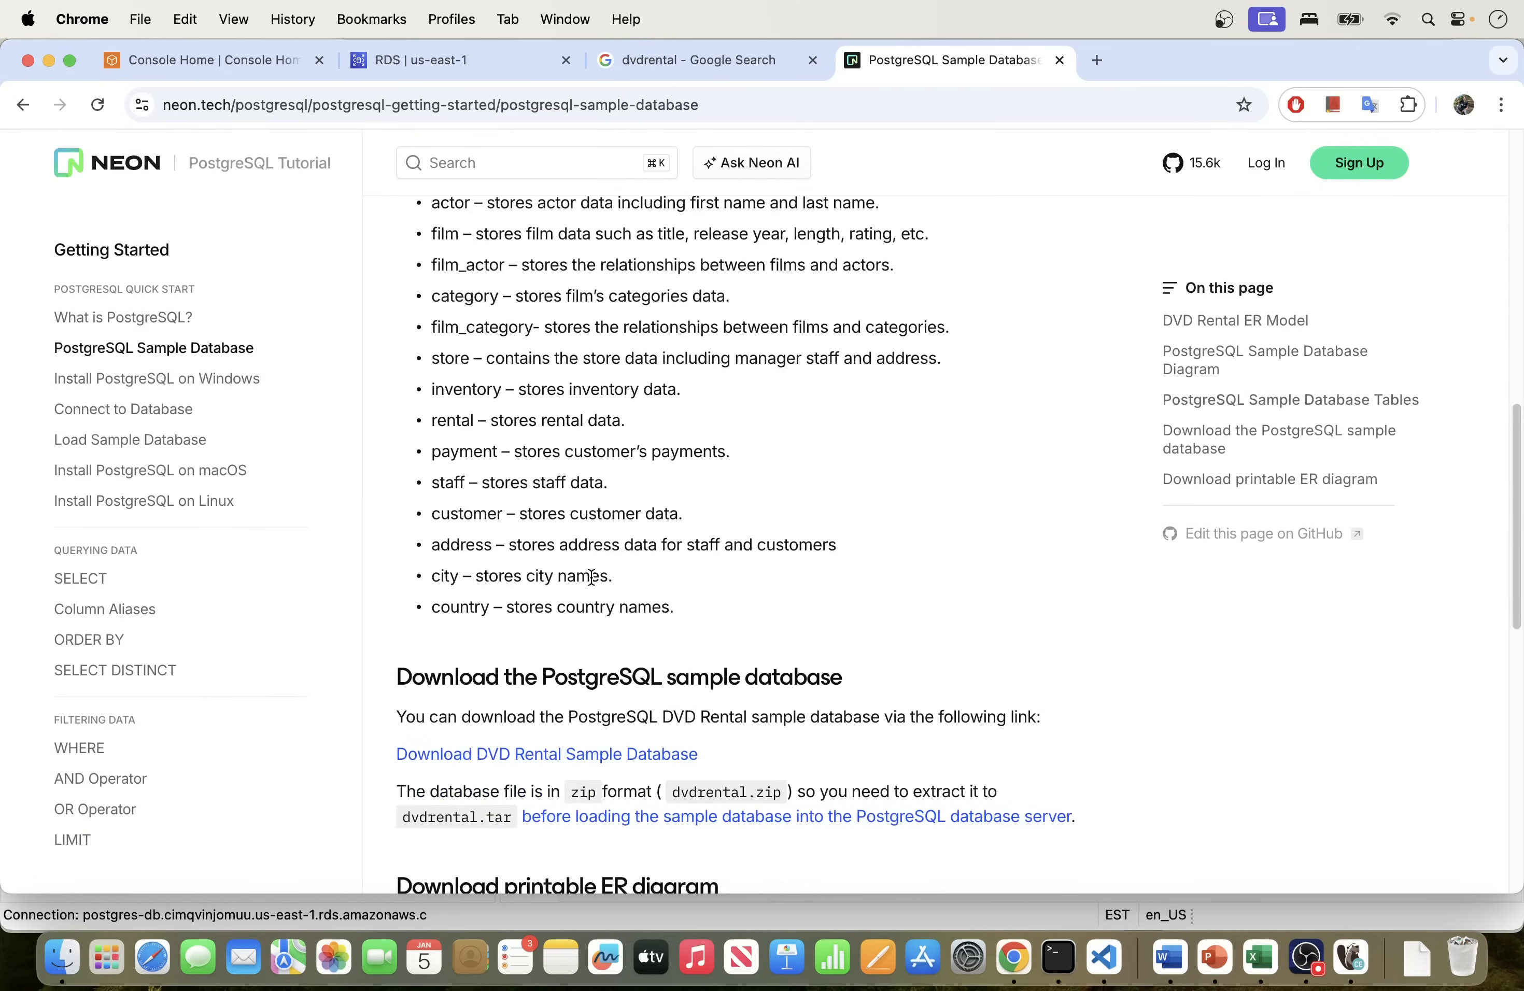
{"action": "scroll", "coordinate": [543, 500], "scroll_direction": "up", "scroll_amount": 3}
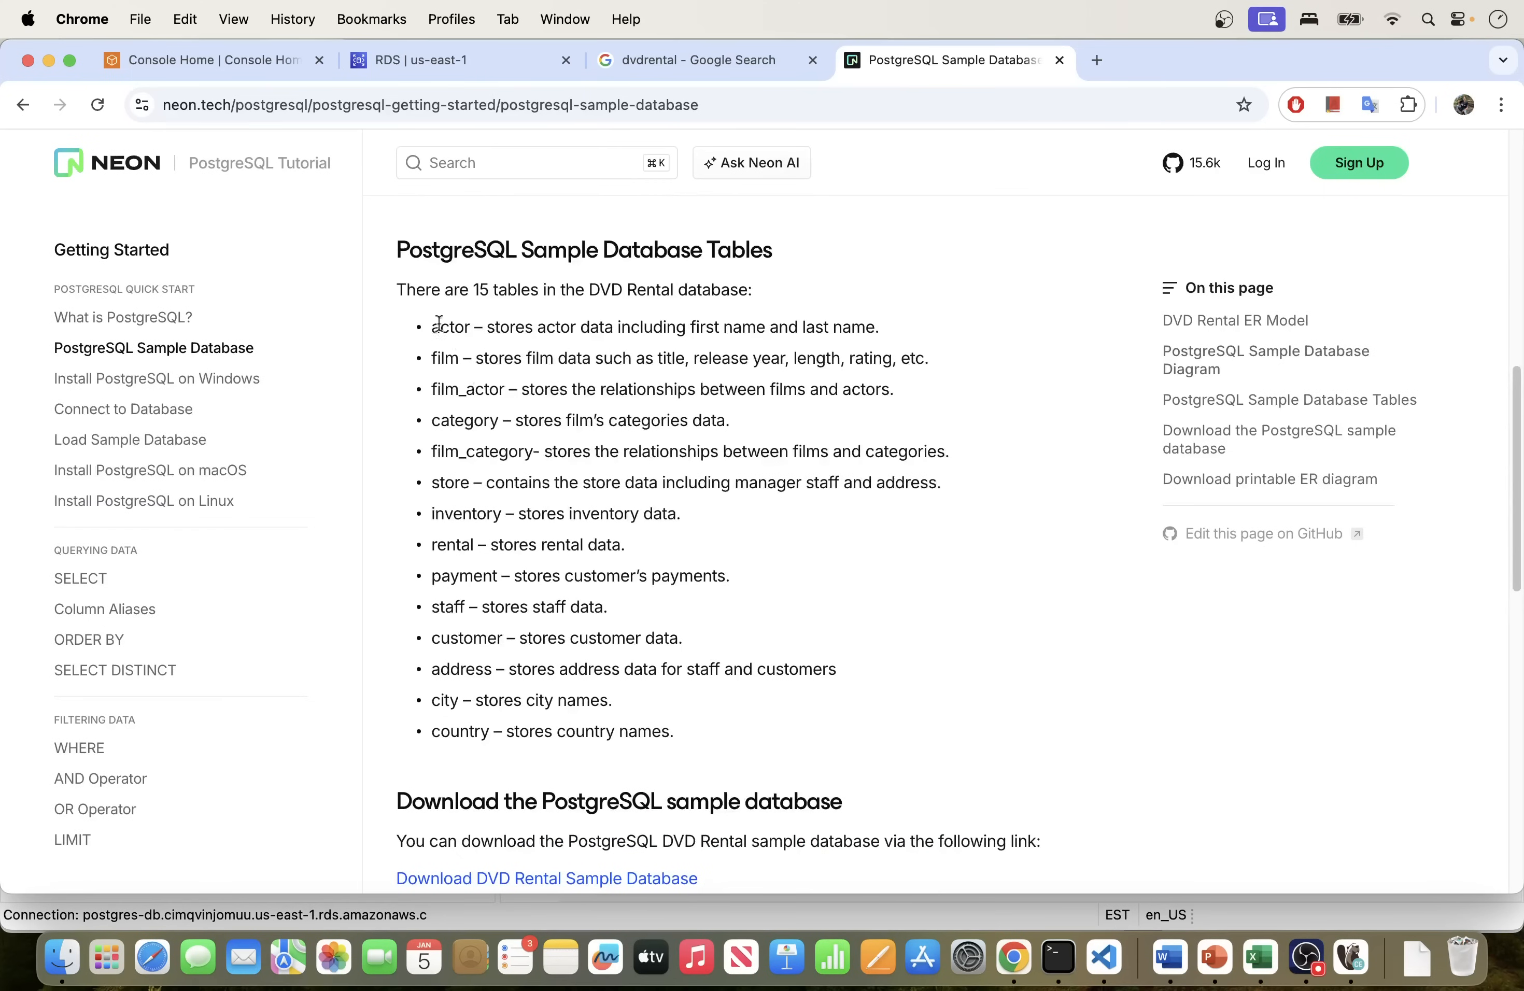
{"action": "left_click_drag", "start_coordinate": [669, 722], "coordinate": [394, 338]}
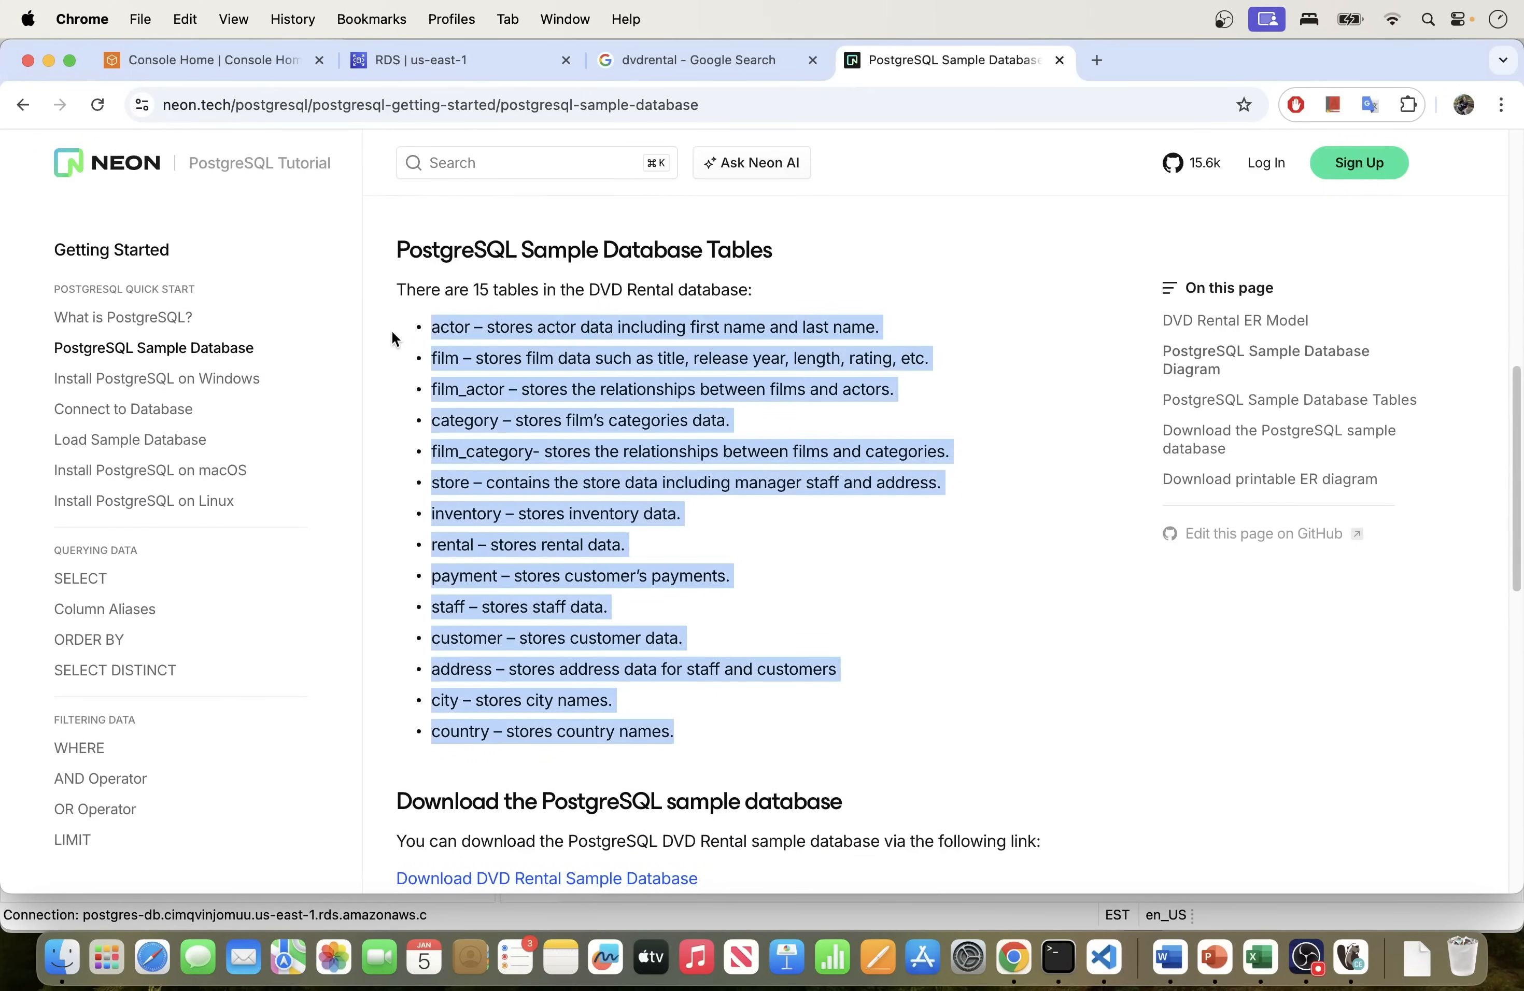
Step: Switch to DBeaver, view the data of the customer table and narrow the navigator to give the data grid more room
{"action": "left_click", "coordinate": [1349, 957]}
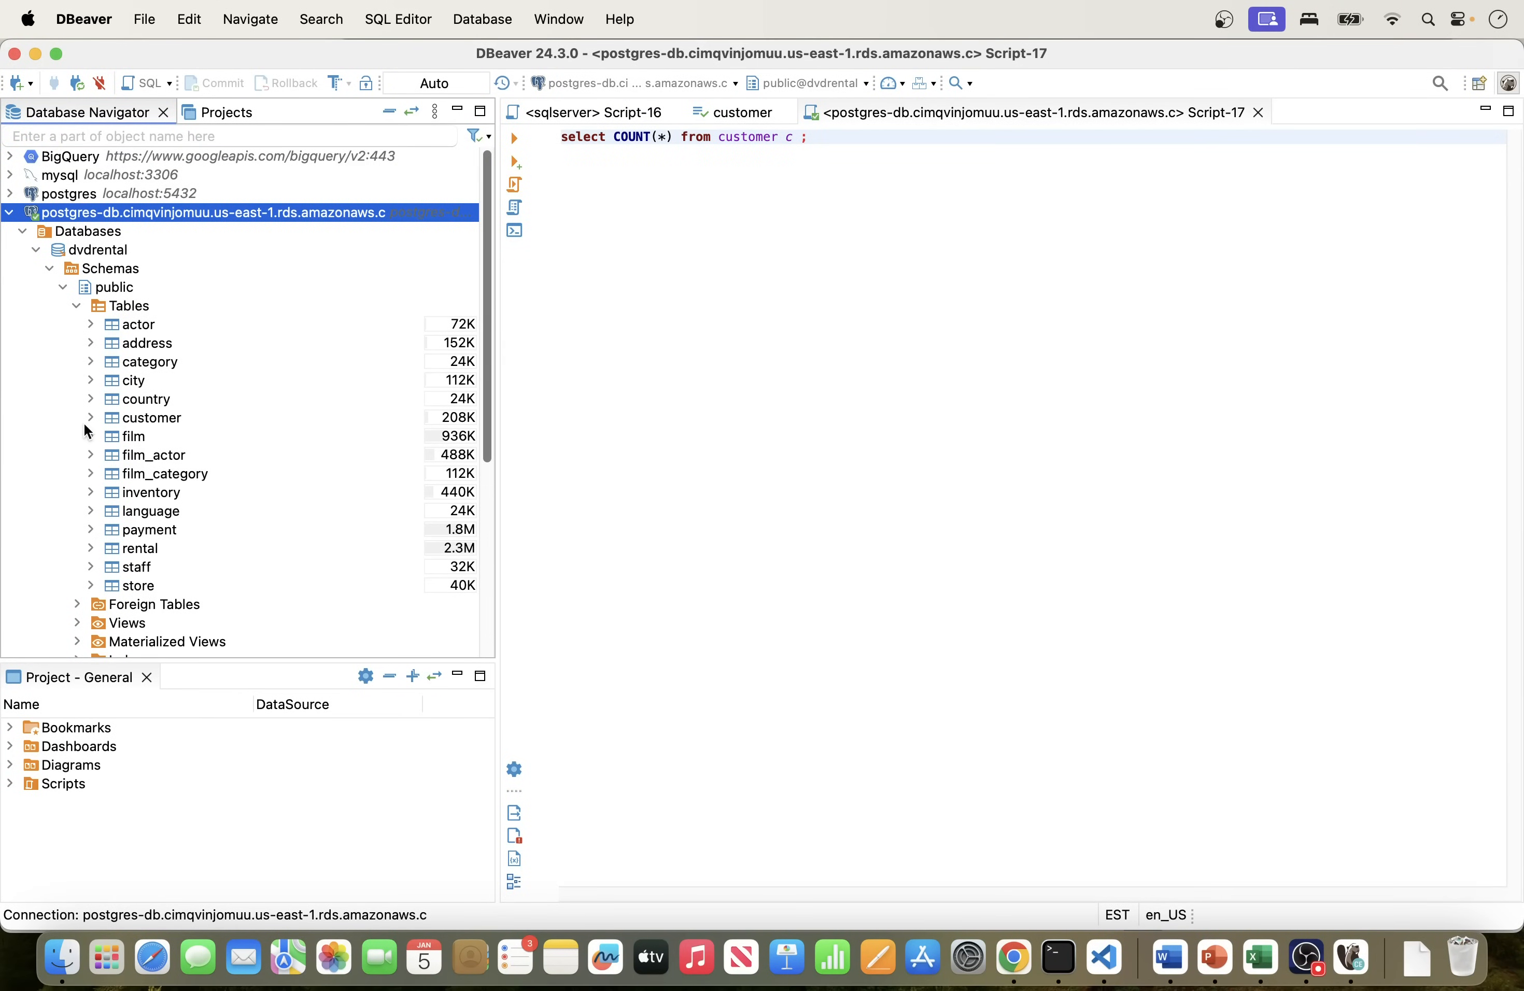
{"action": "left_click", "coordinate": [109, 417]}
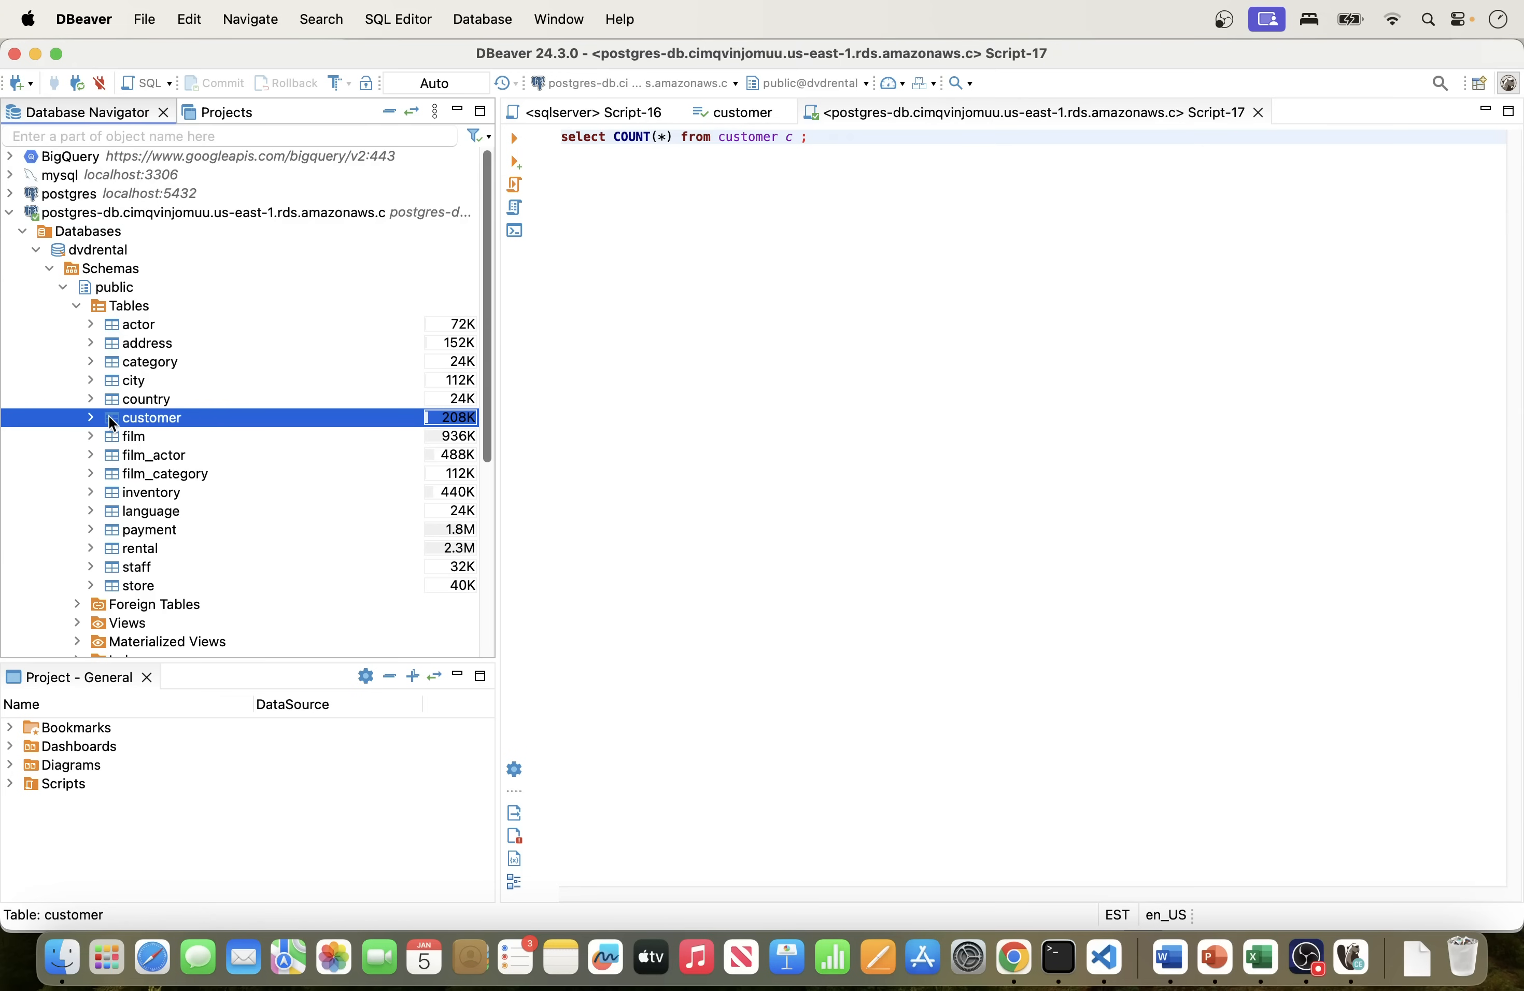
{"action": "right_click", "coordinate": [108, 417]}
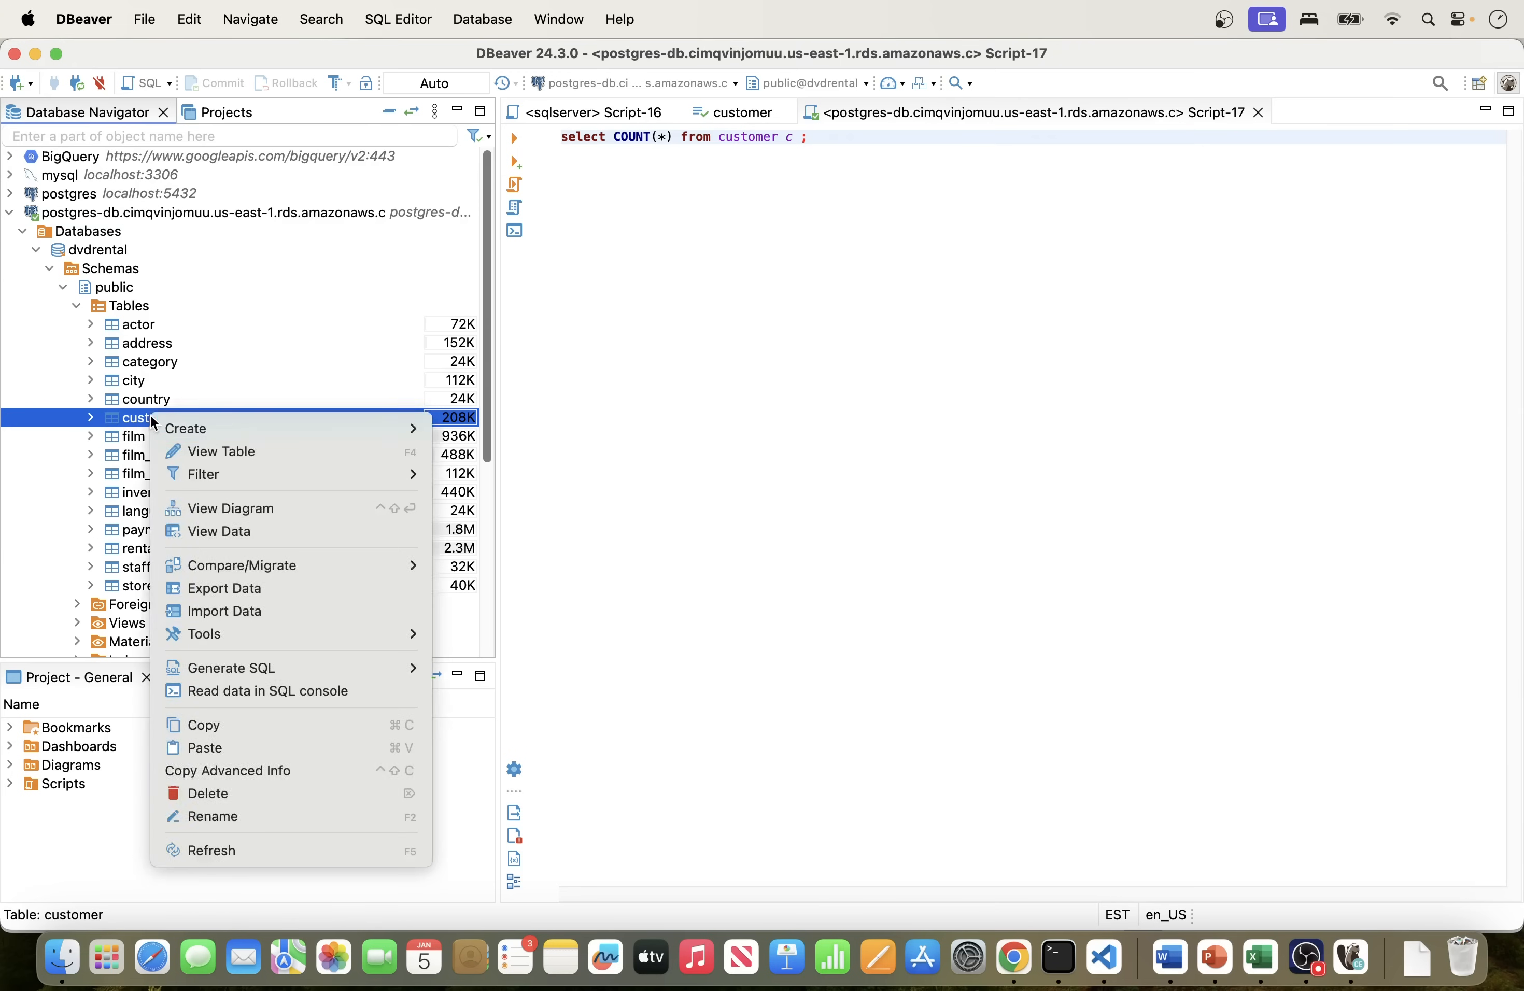
{"action": "left_click", "coordinate": [221, 531]}
{"action": "left_click_drag", "start_coordinate": [497, 418], "coordinate": [307, 430]}
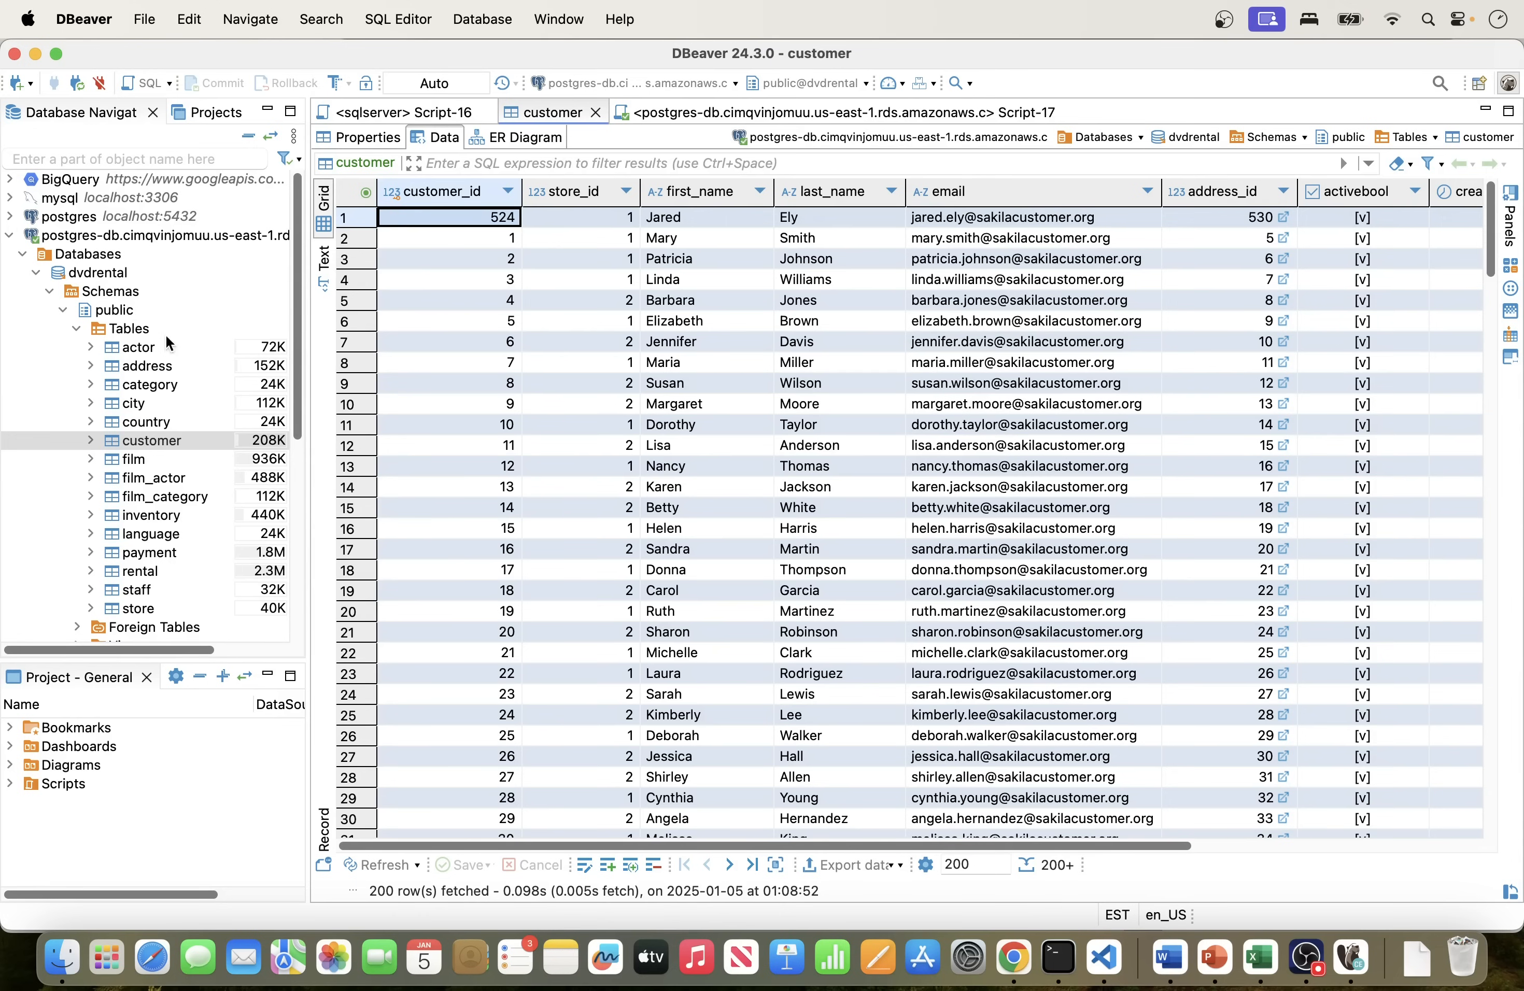
Step: Collapse the AWS postgres-db connection, switch to Chrome and open Amazon Redshift from Console Home in a new tab, dismissing its preview banner
{"action": "left_click", "coordinate": [10, 236]}
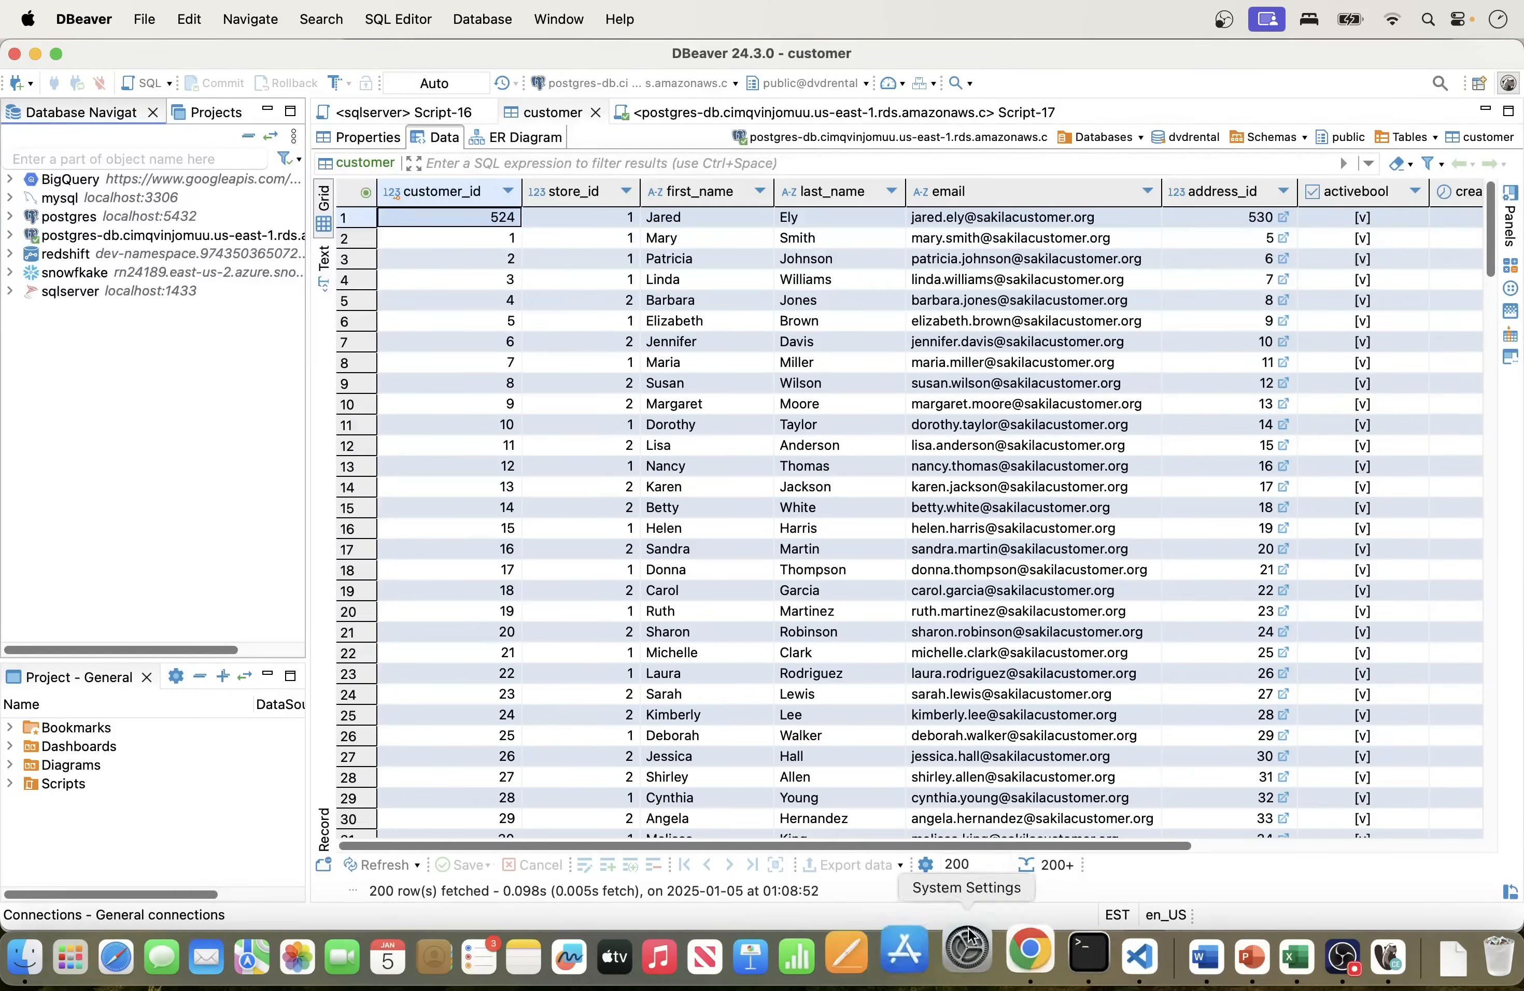
{"action": "left_click", "coordinate": [1015, 957]}
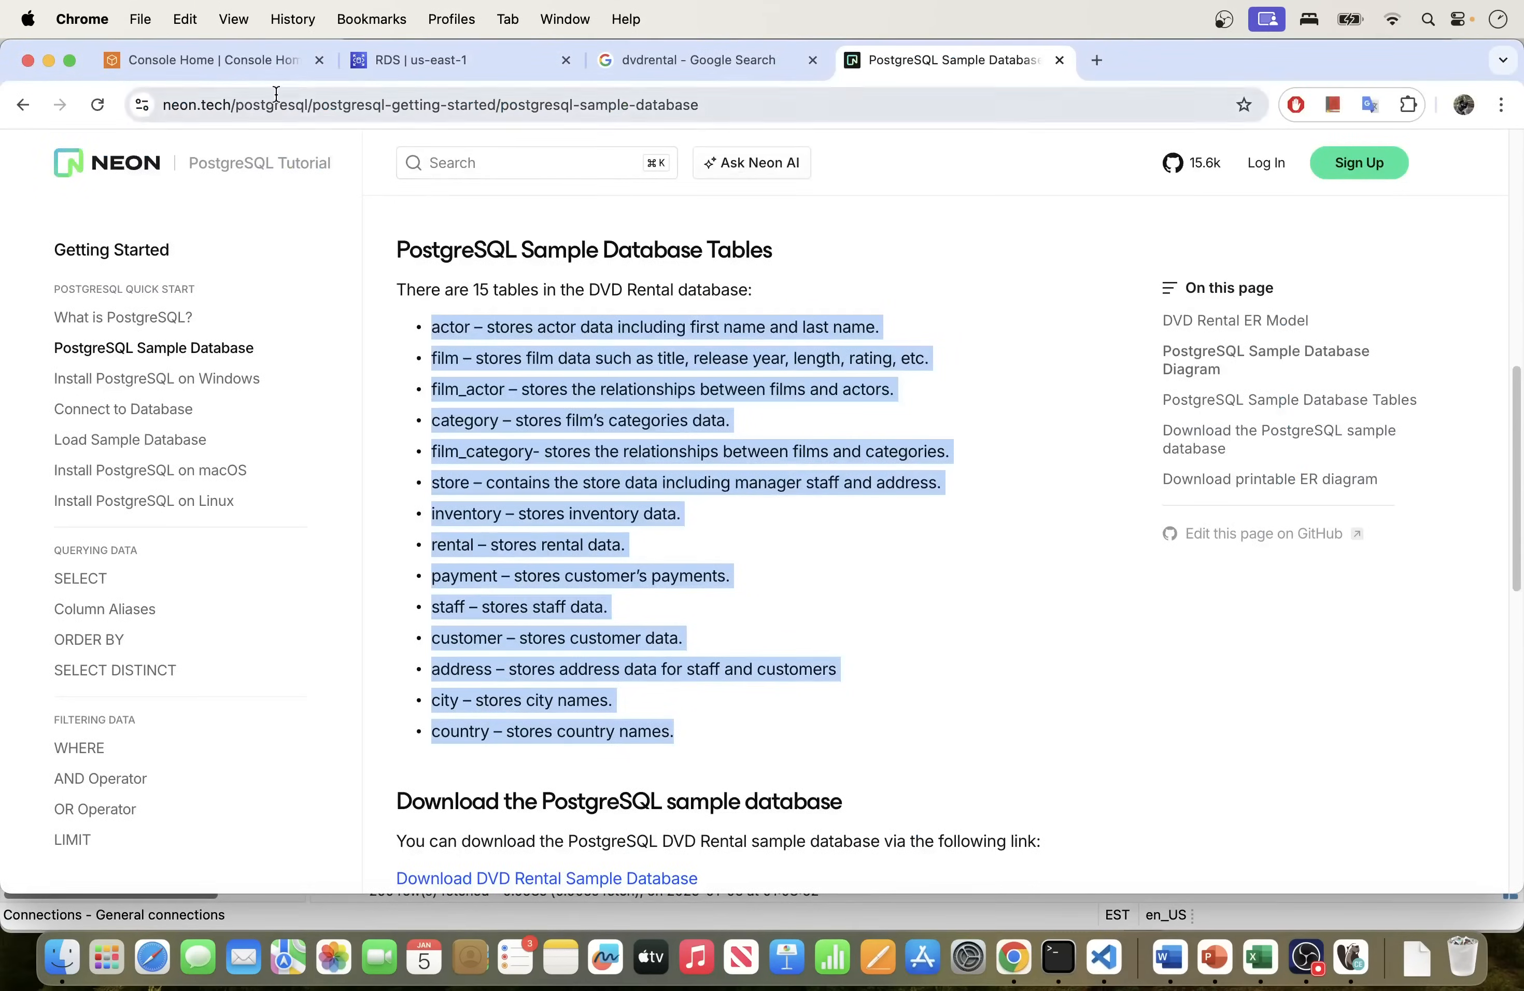
{"action": "left_click", "coordinate": [221, 64]}
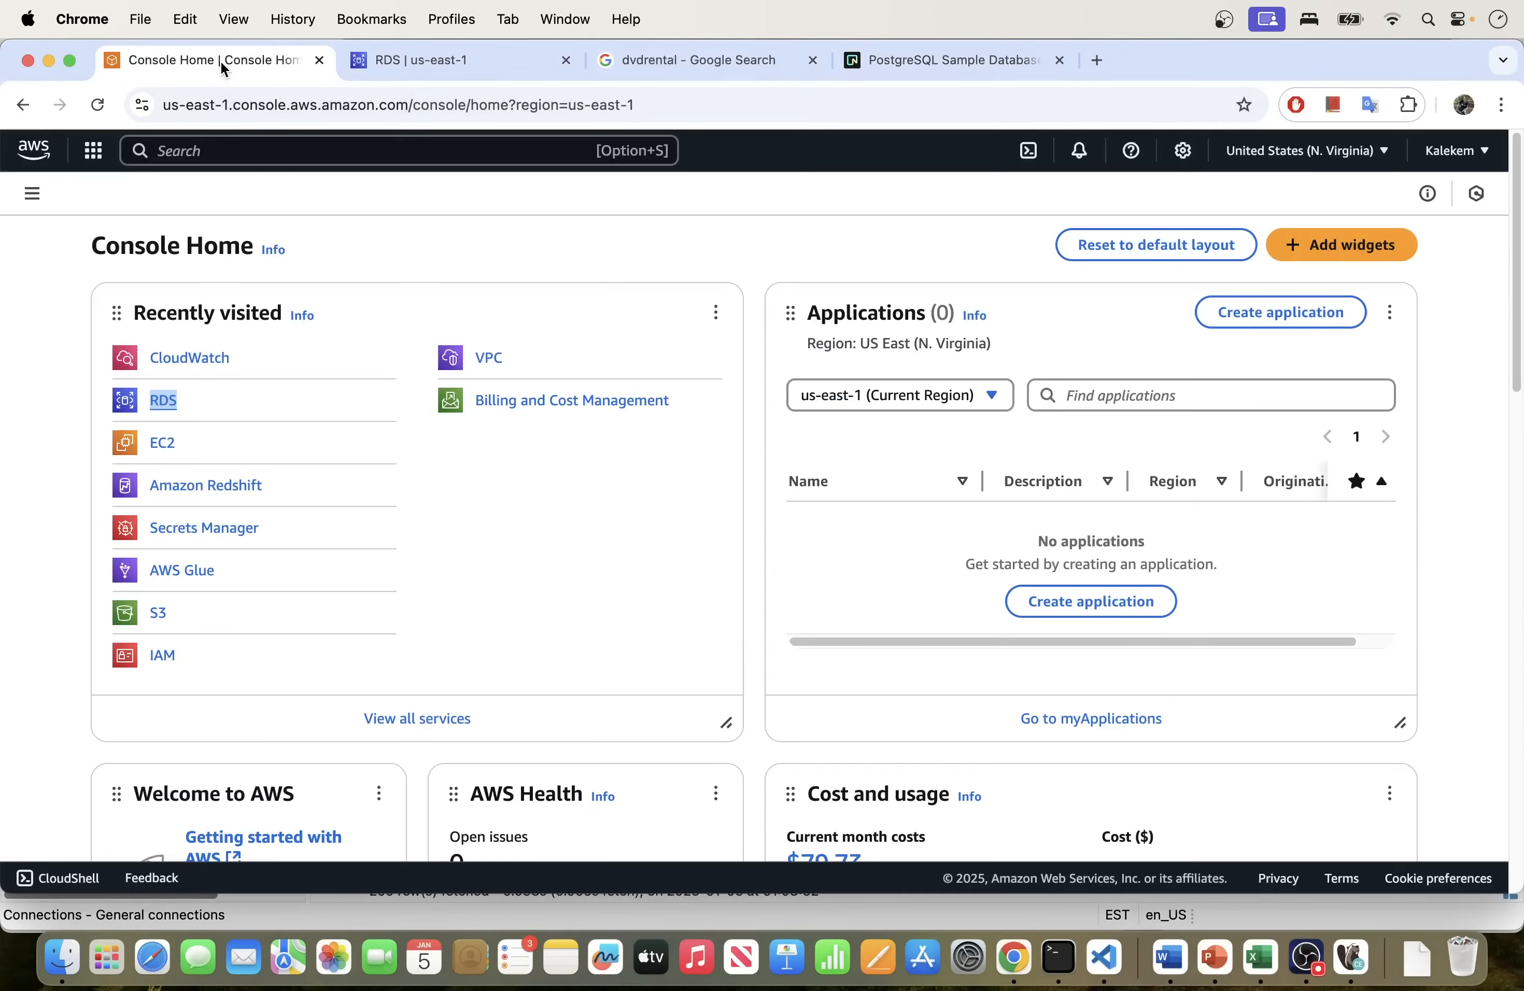
{"action": "right_click", "coordinate": [222, 494]}
{"action": "left_click", "coordinate": [259, 498]}
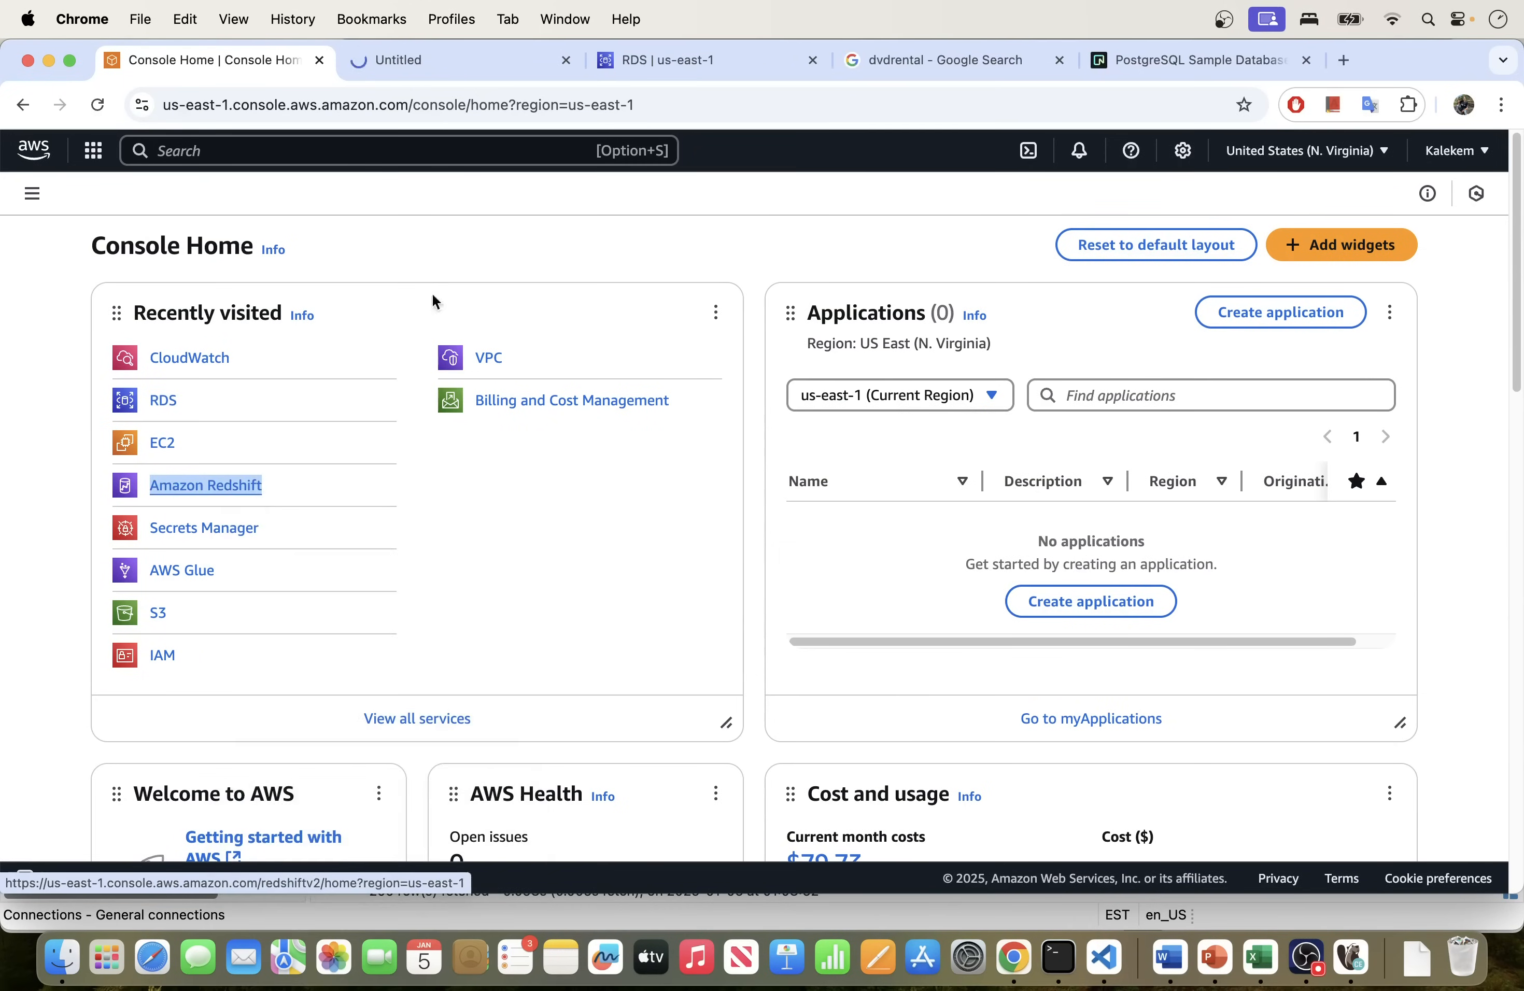
{"action": "left_click", "coordinate": [436, 65]}
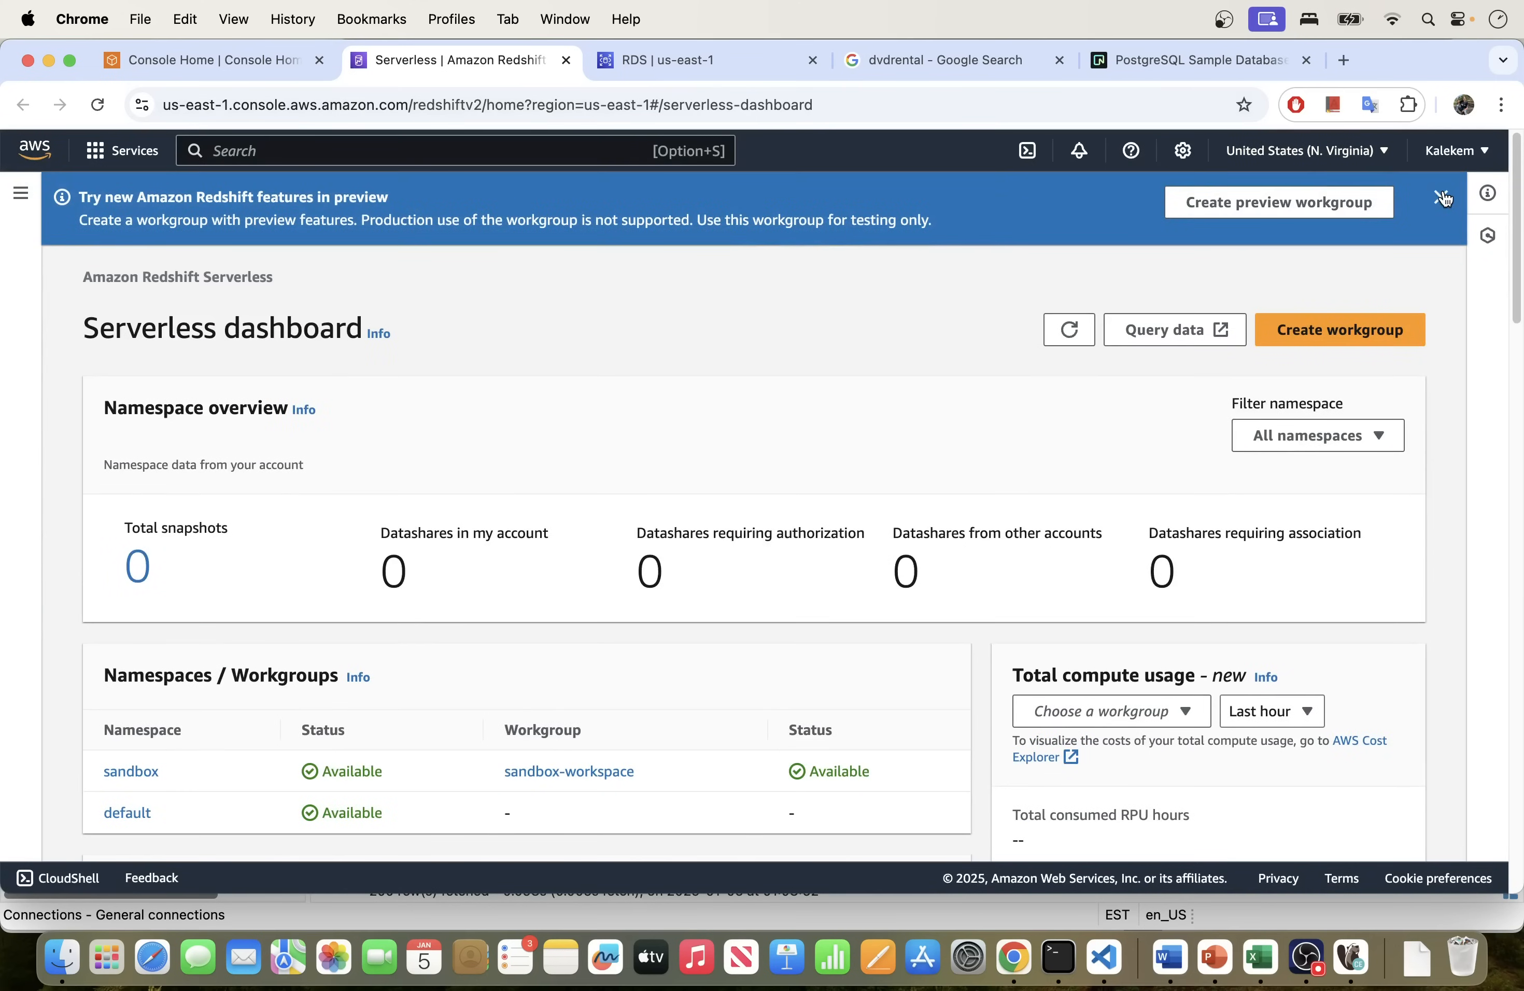
{"action": "left_click", "coordinate": [1443, 198]}
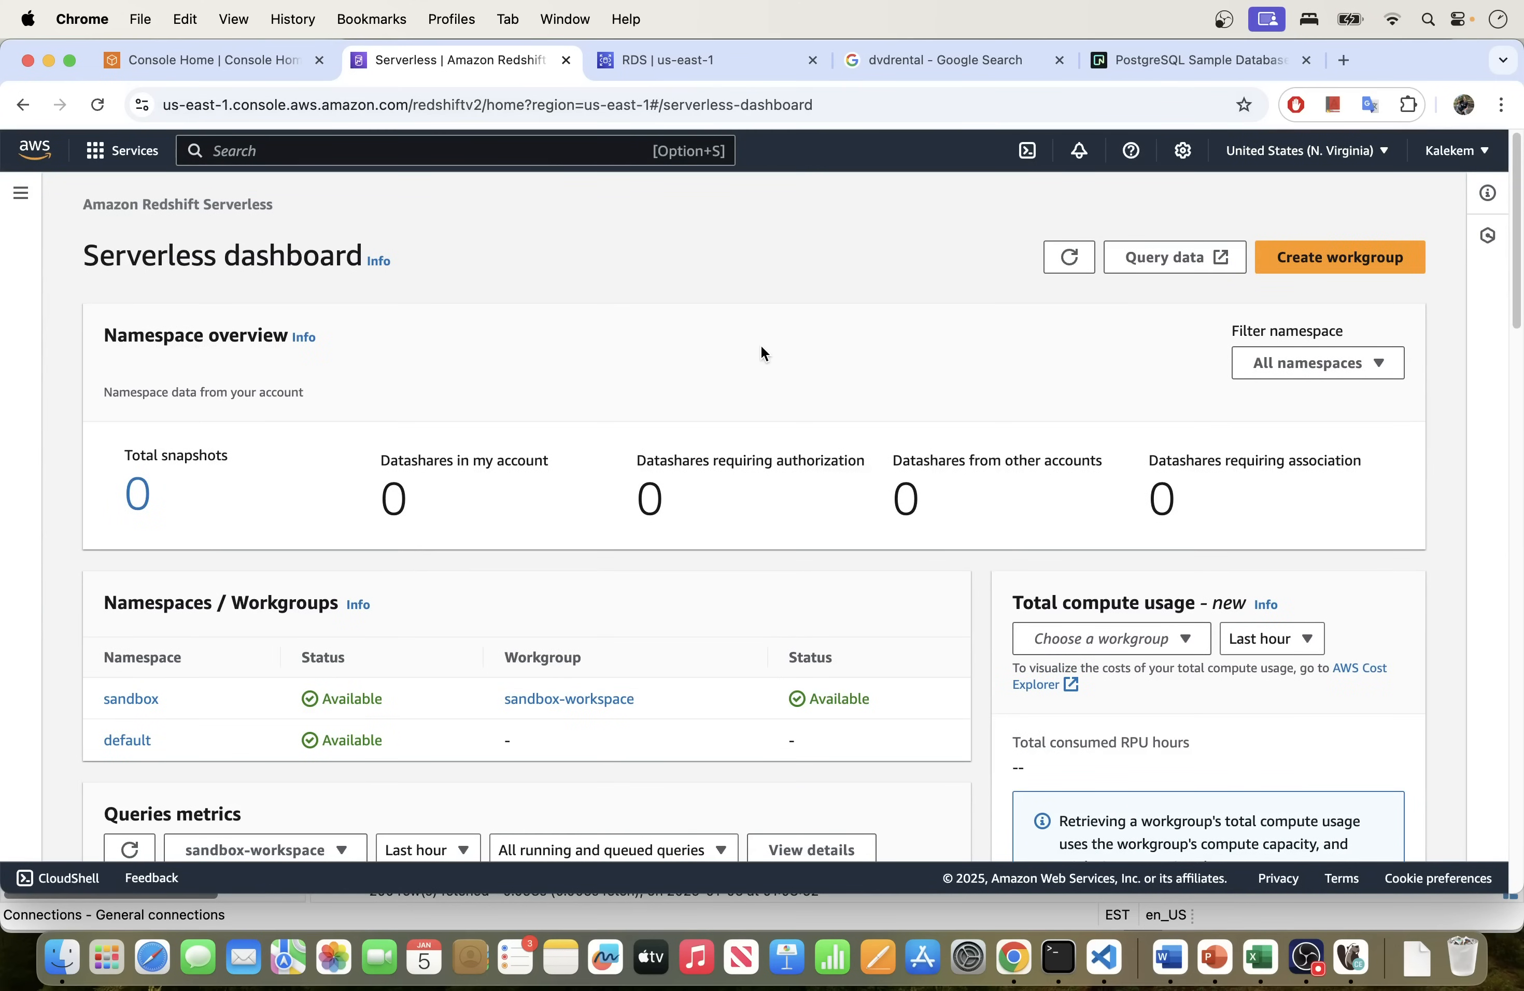
Step: Open the sandbox namespace from the Serverless dashboard, follow it to the sandbox-workspace workgroup and review its general information
{"action": "scroll", "coordinate": [421, 357], "scroll_direction": "down", "scroll_amount": 3}
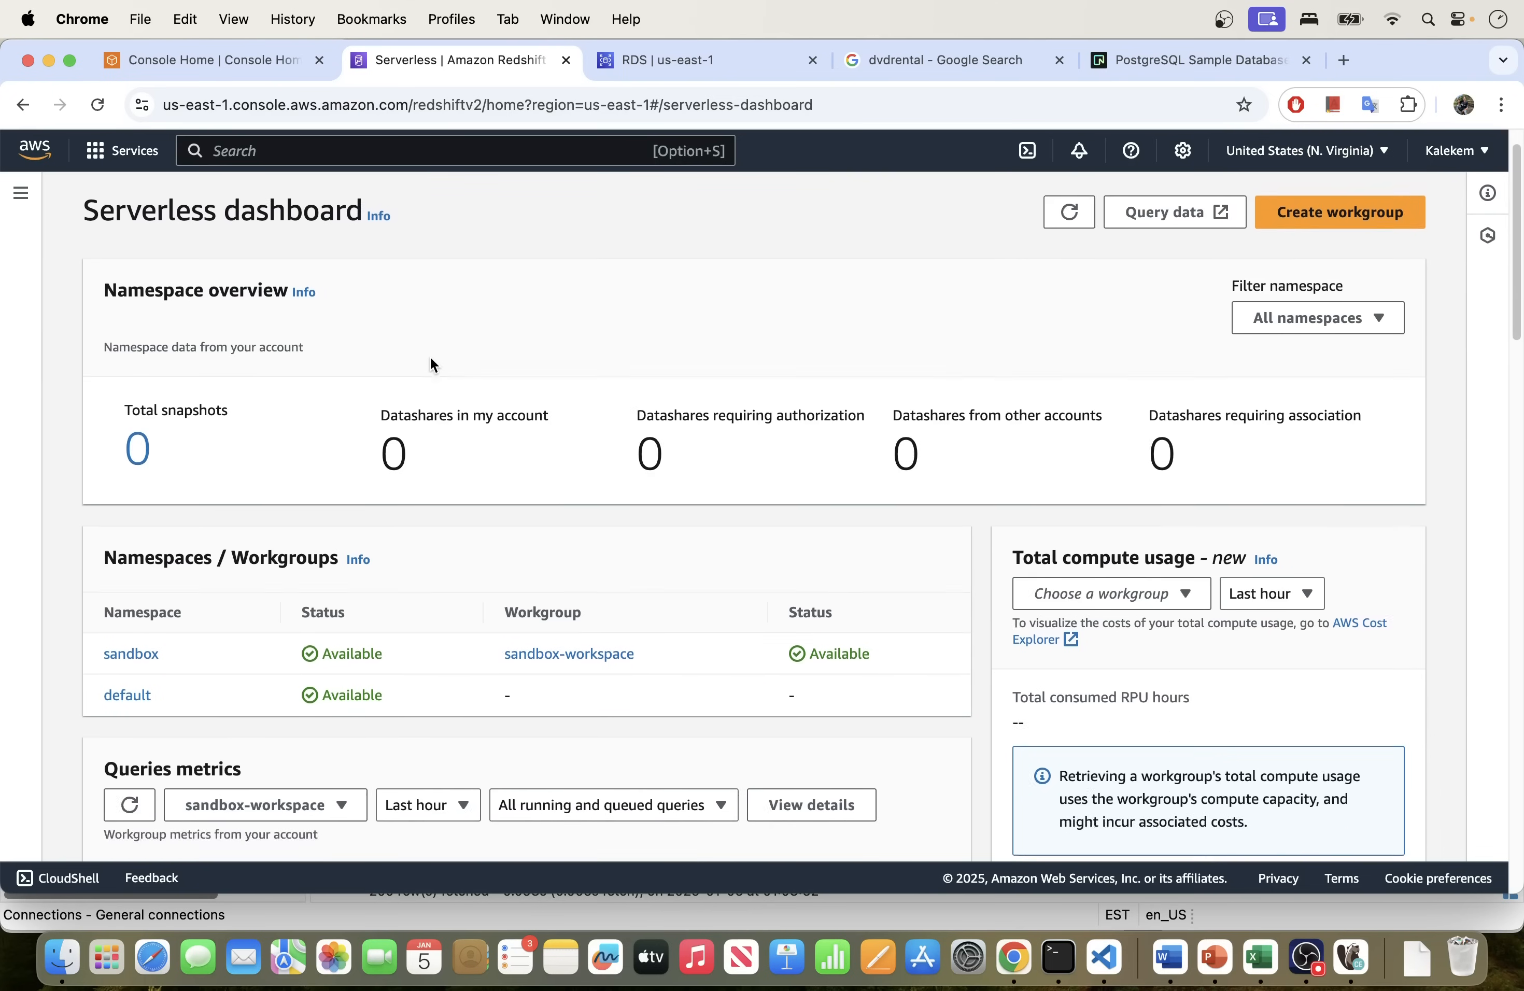
{"action": "scroll", "coordinate": [412, 406], "scroll_direction": "down", "scroll_amount": 4}
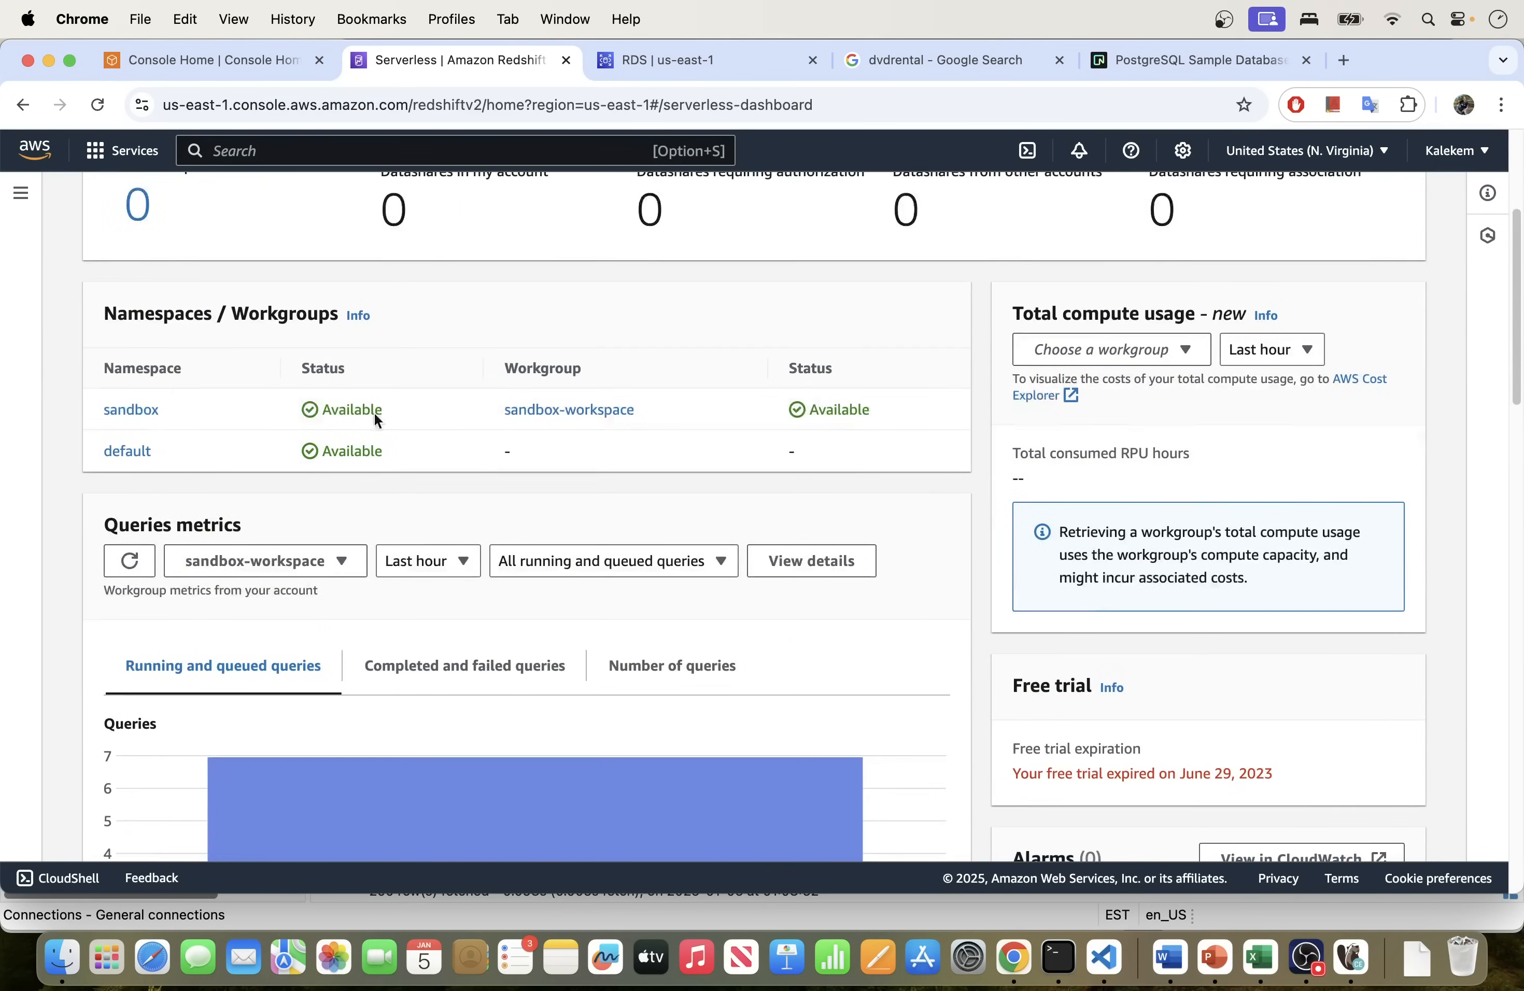
{"action": "left_click", "coordinate": [152, 411]}
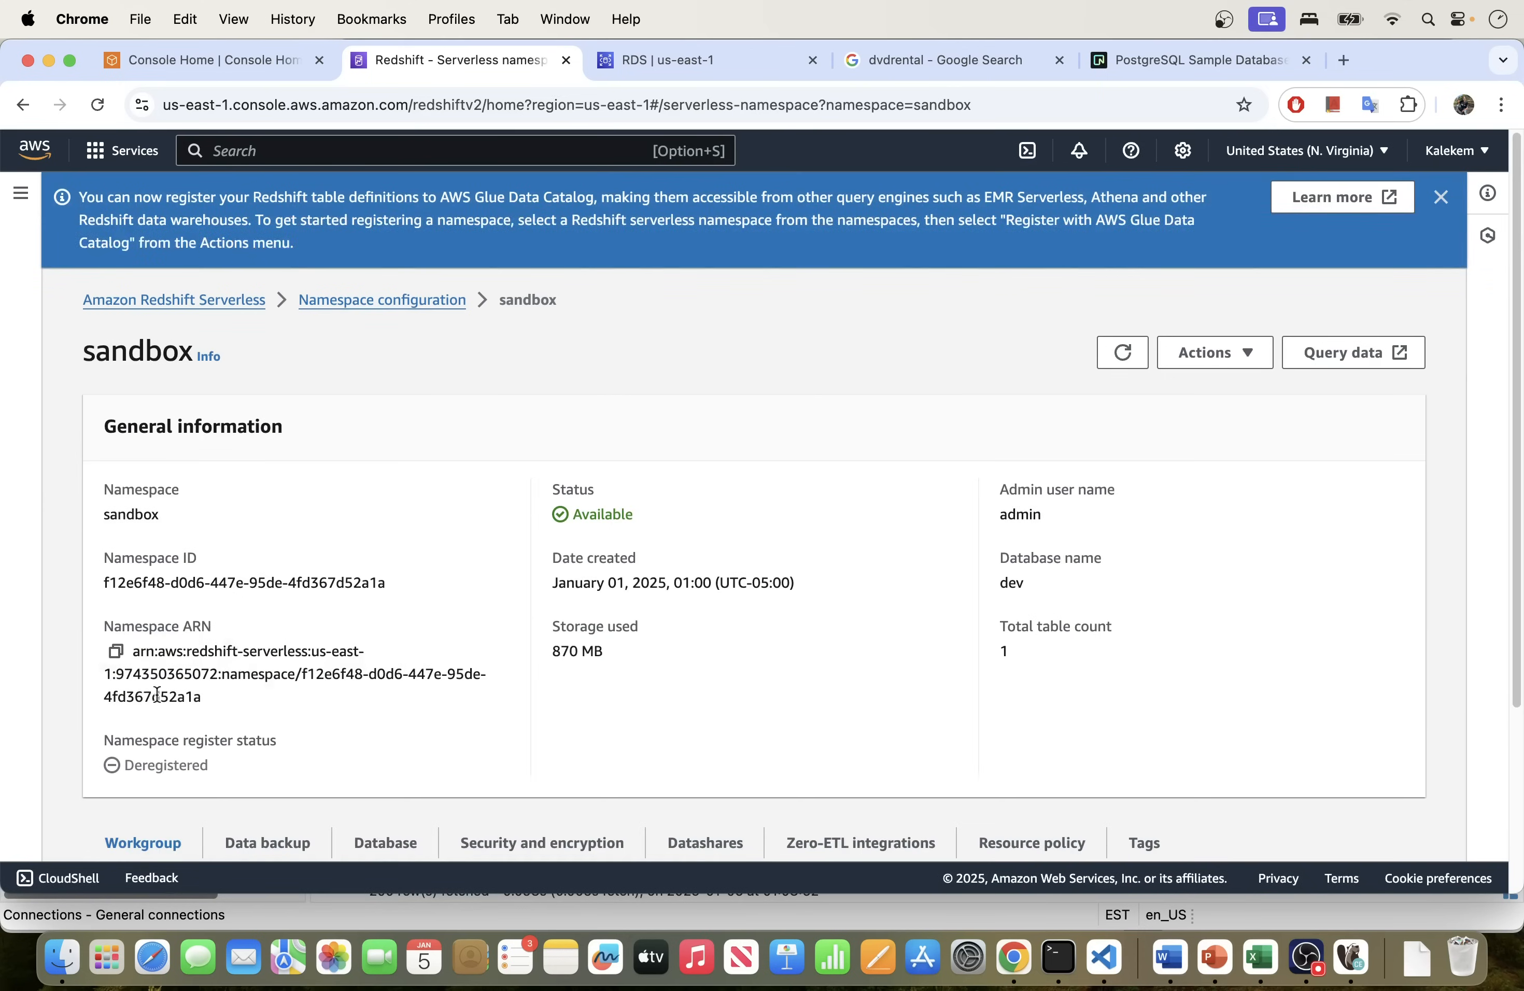
{"action": "scroll", "coordinate": [238, 595], "scroll_direction": "down", "scroll_amount": 5}
{"action": "left_click", "coordinate": [170, 786]}
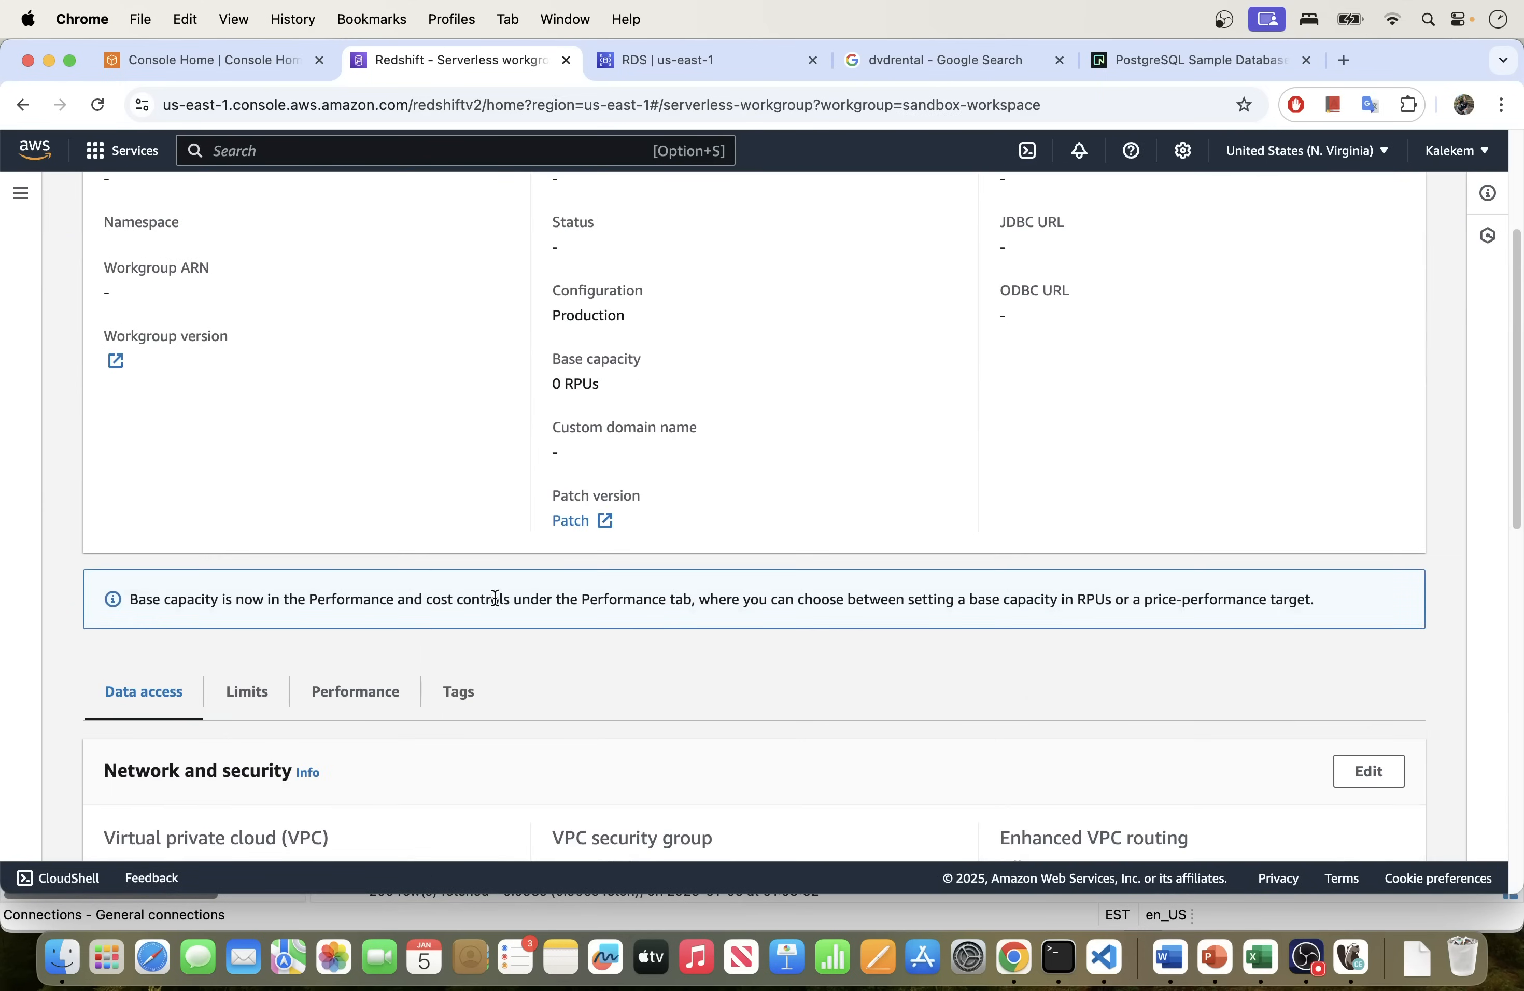
{"action": "scroll", "coordinate": [515, 610], "scroll_direction": "down", "scroll_amount": 3}
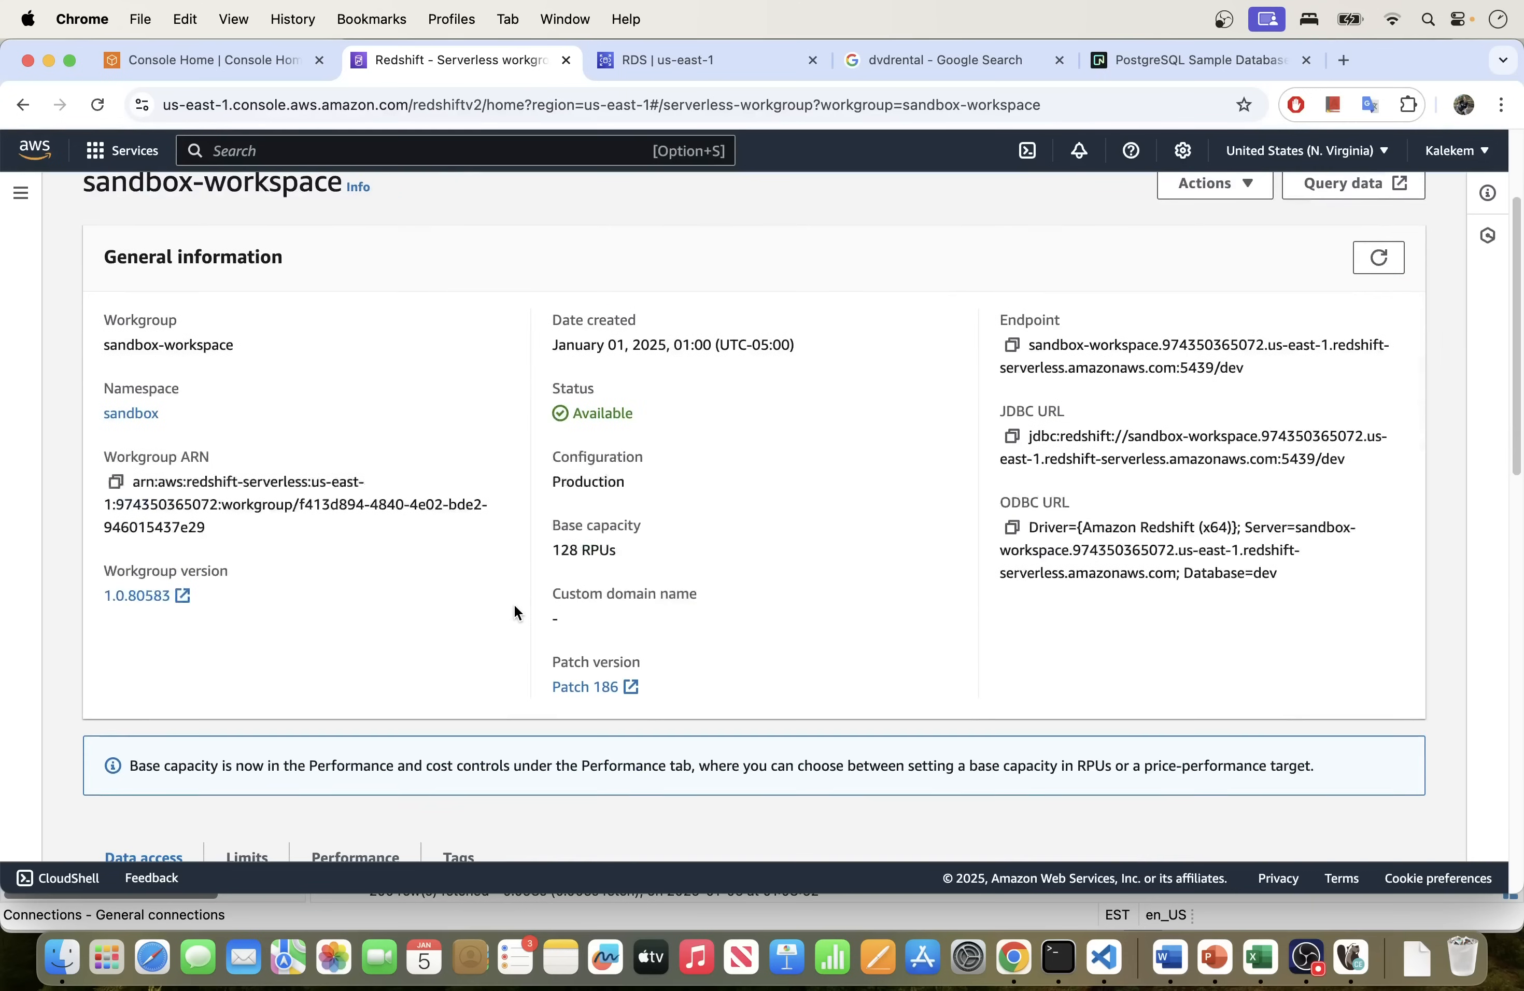
{"action": "scroll", "coordinate": [457, 577], "scroll_direction": "up", "scroll_amount": 2}
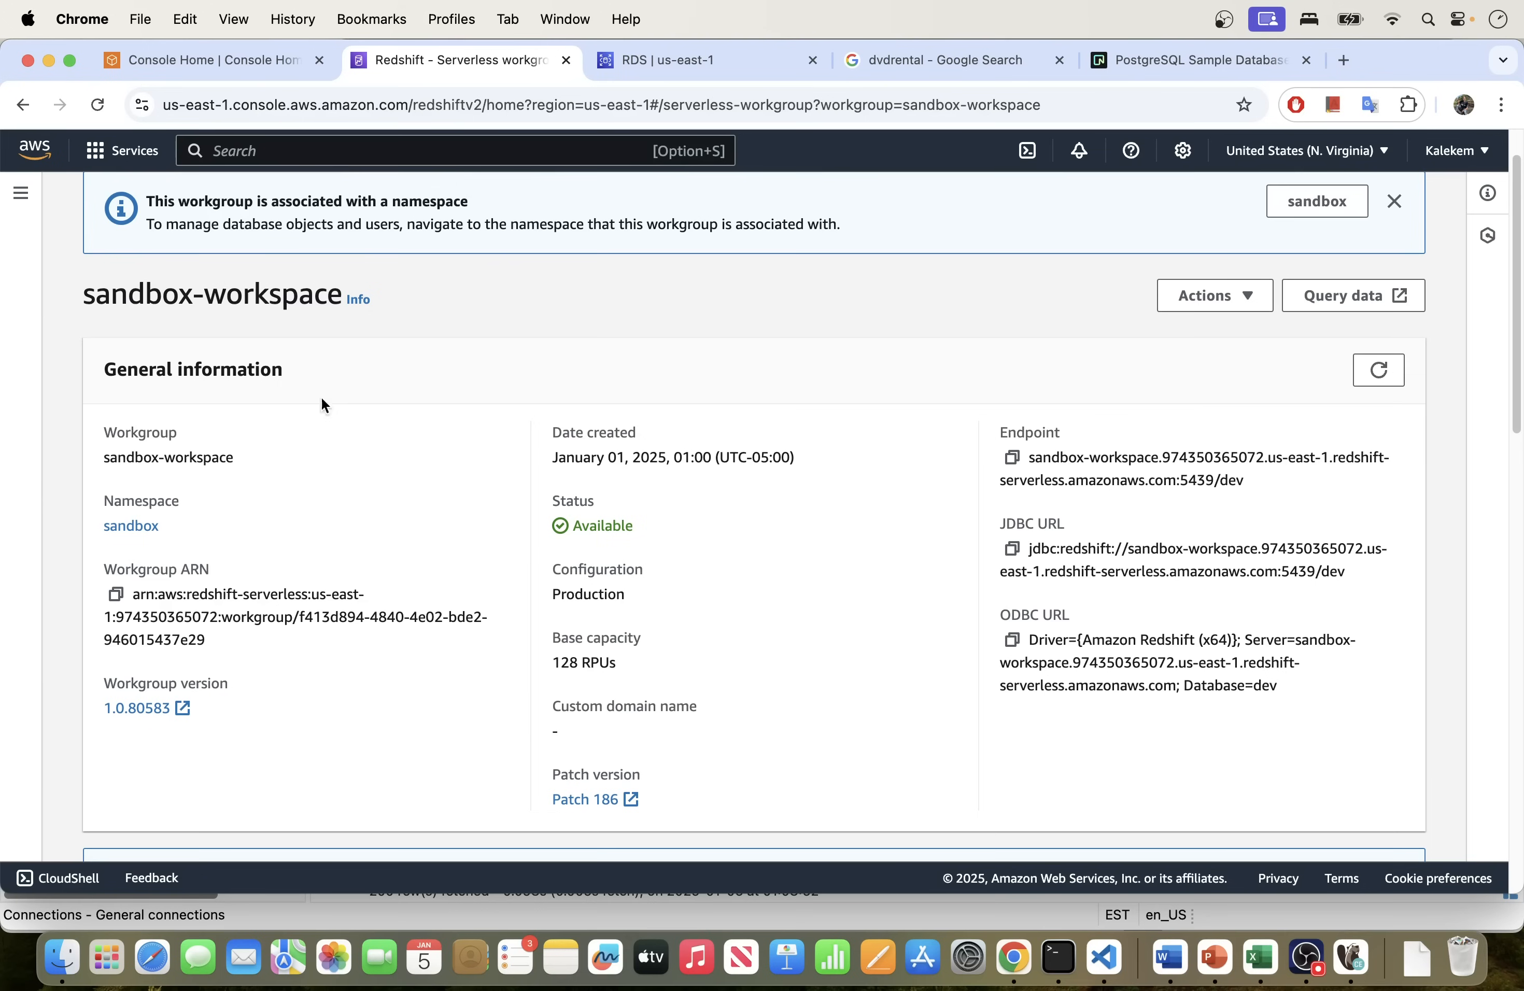
Step: Open Redshift Query editor v2, expand the Serverless: sandbox-workspace workgroup and widen the resource tree
{"action": "left_click", "coordinate": [19, 197]}
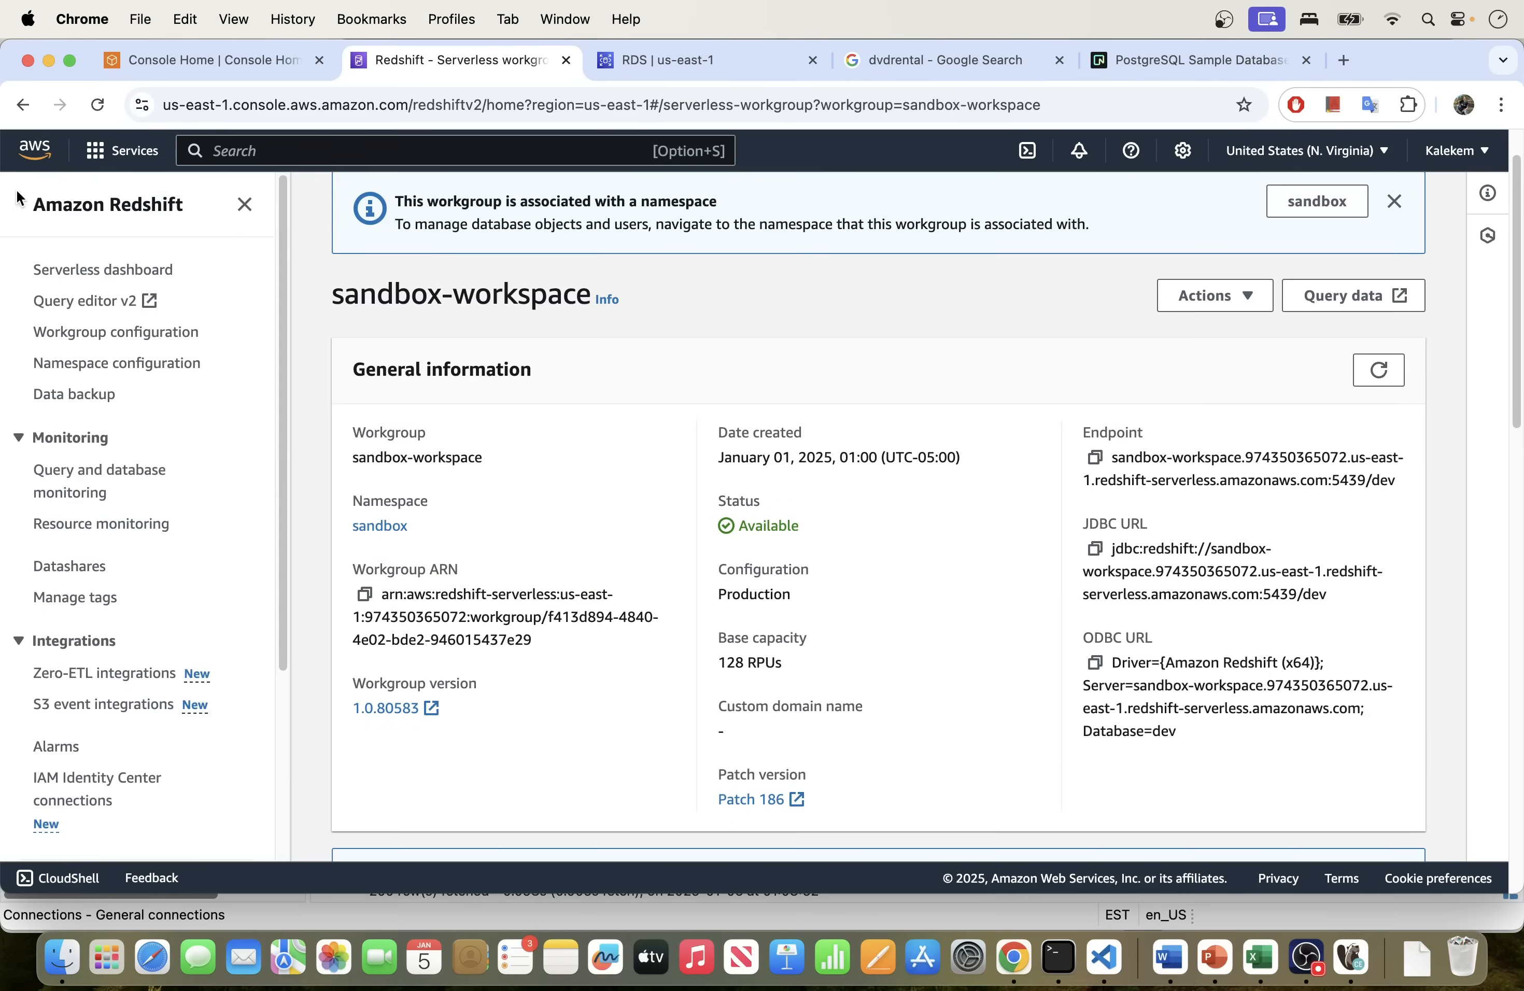
{"action": "left_click", "coordinate": [72, 300]}
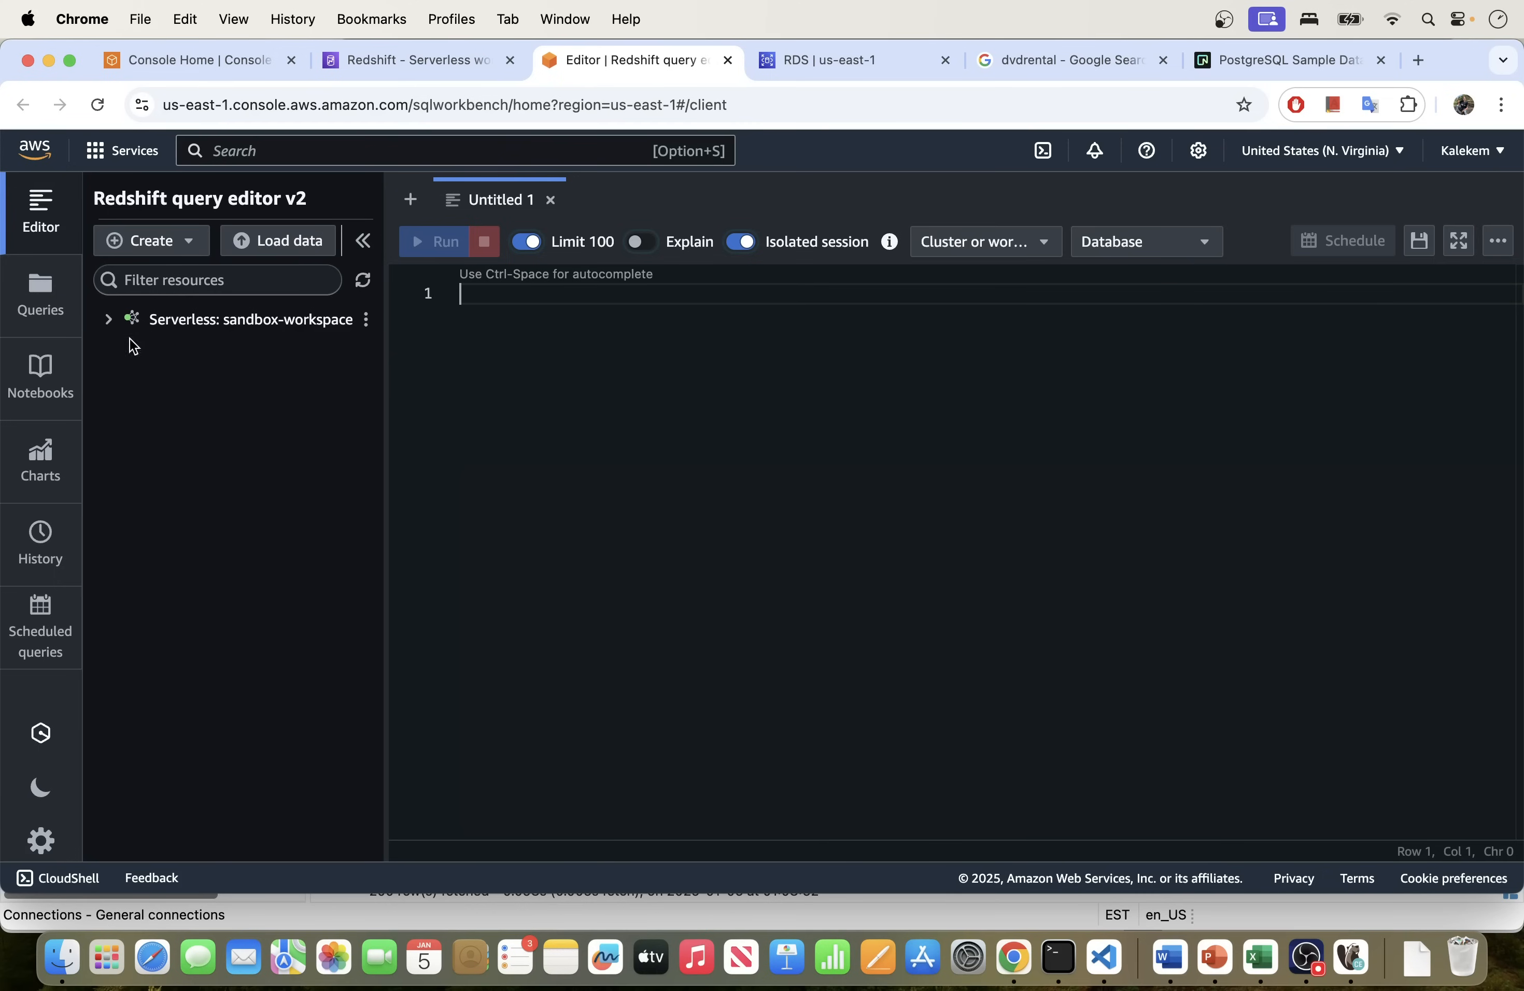
{"action": "left_click", "coordinate": [112, 331]}
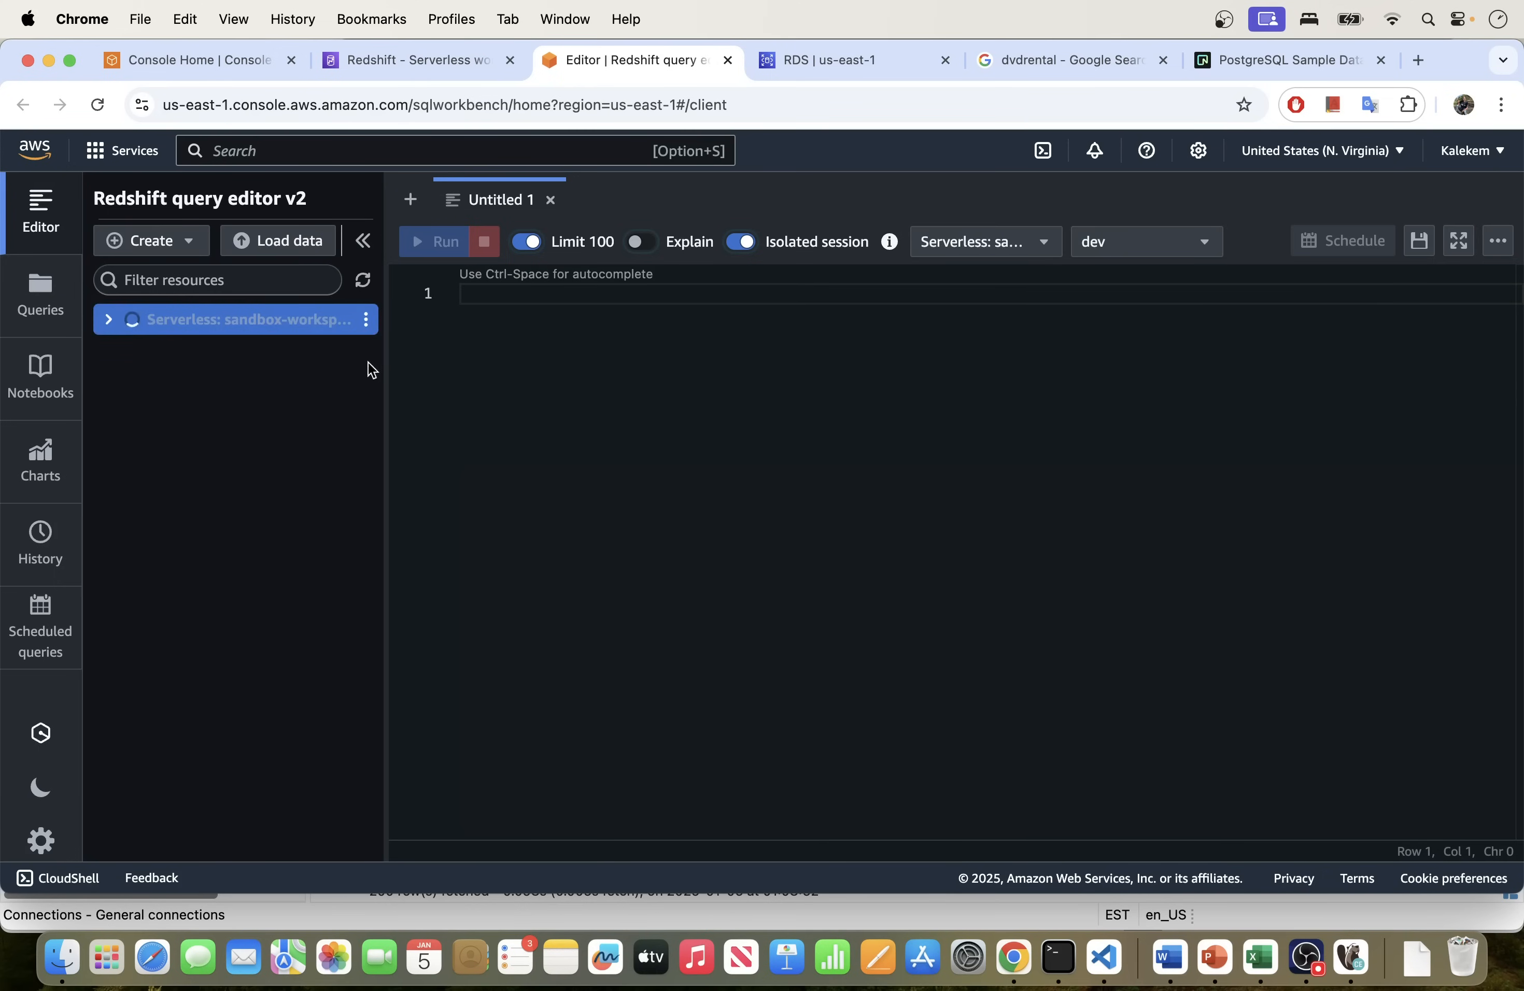
{"action": "left_click_drag", "start_coordinate": [385, 357], "coordinate": [458, 362]}
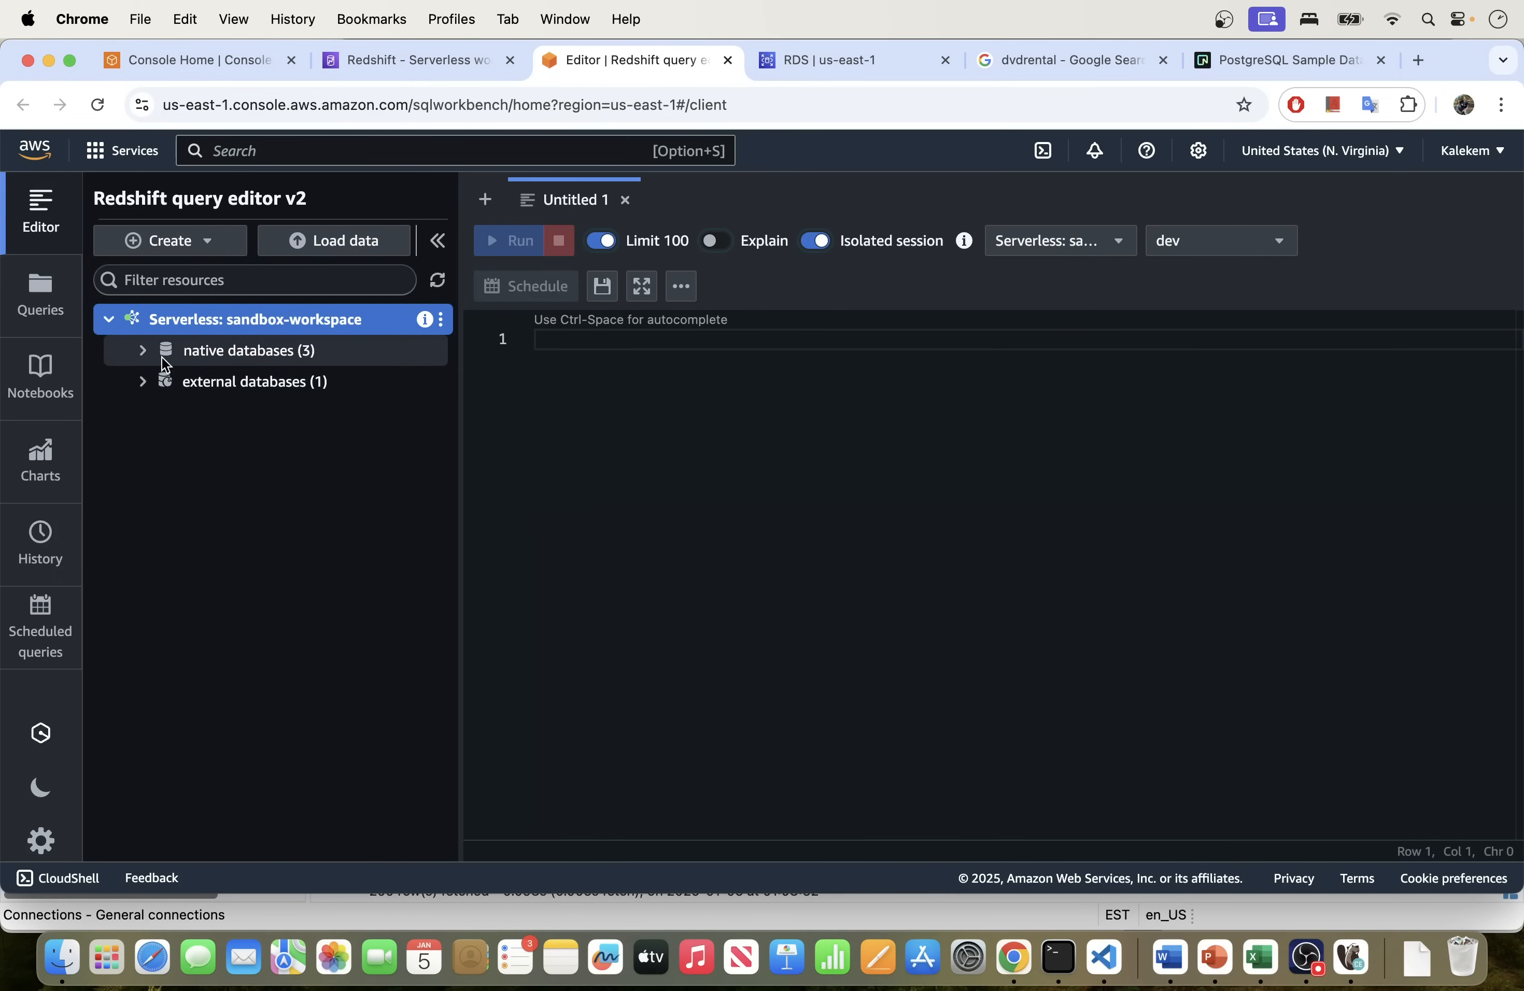
Step: Expand the native databases through dev and its public schema to list the tables, widening the resource tree further
{"action": "left_click", "coordinate": [143, 350]}
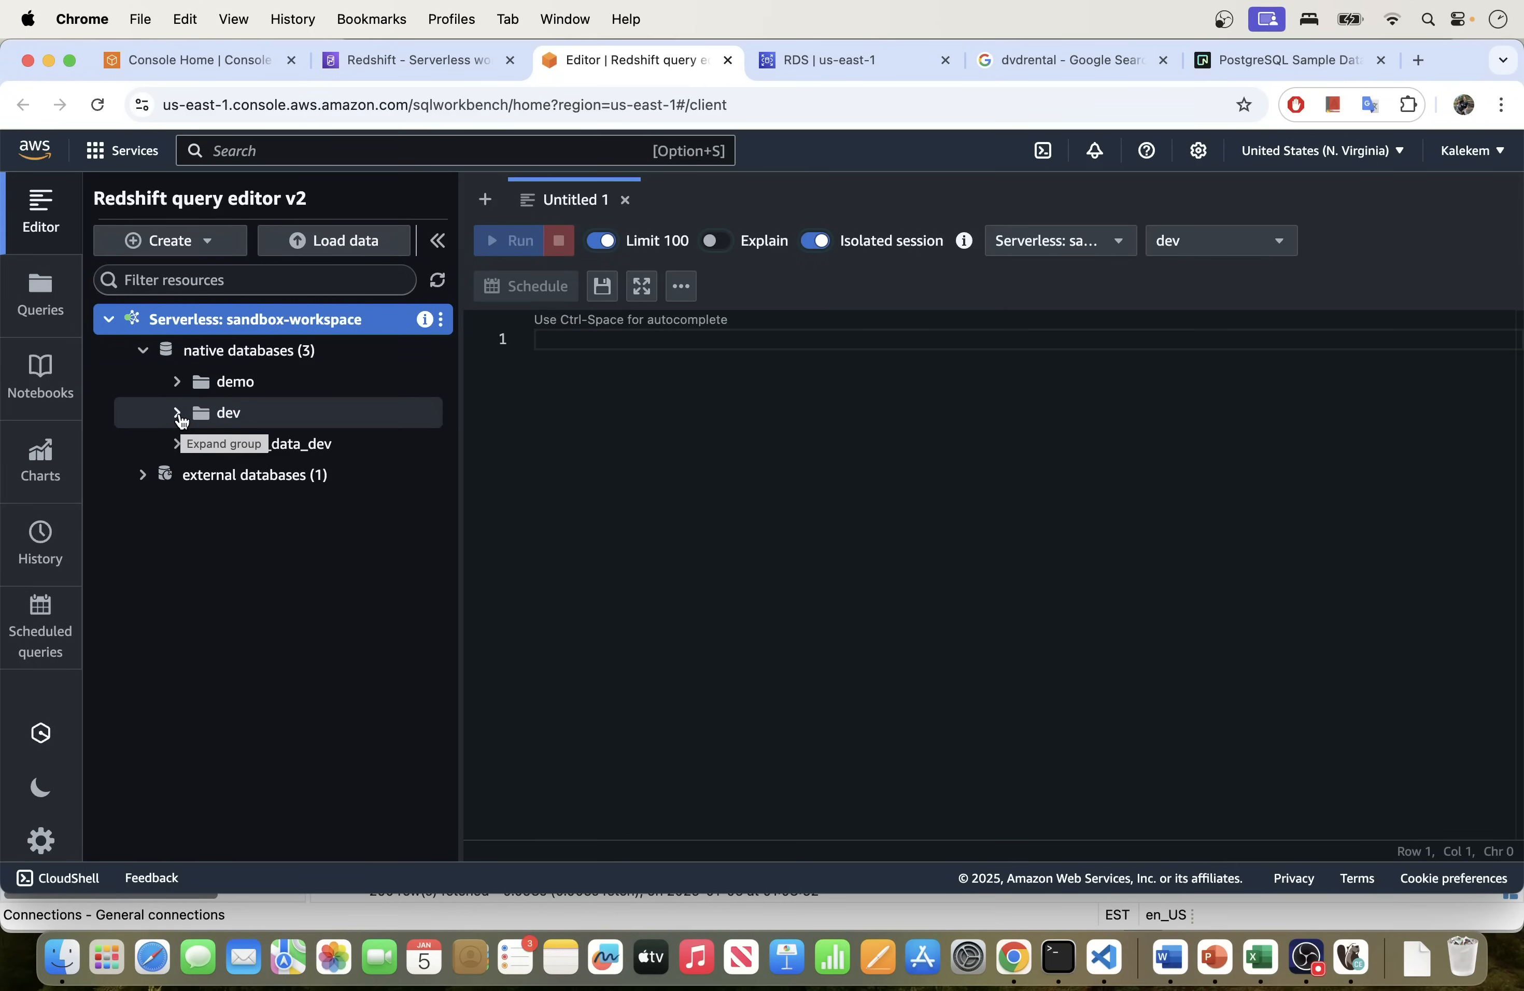
{"action": "left_click", "coordinate": [178, 413]}
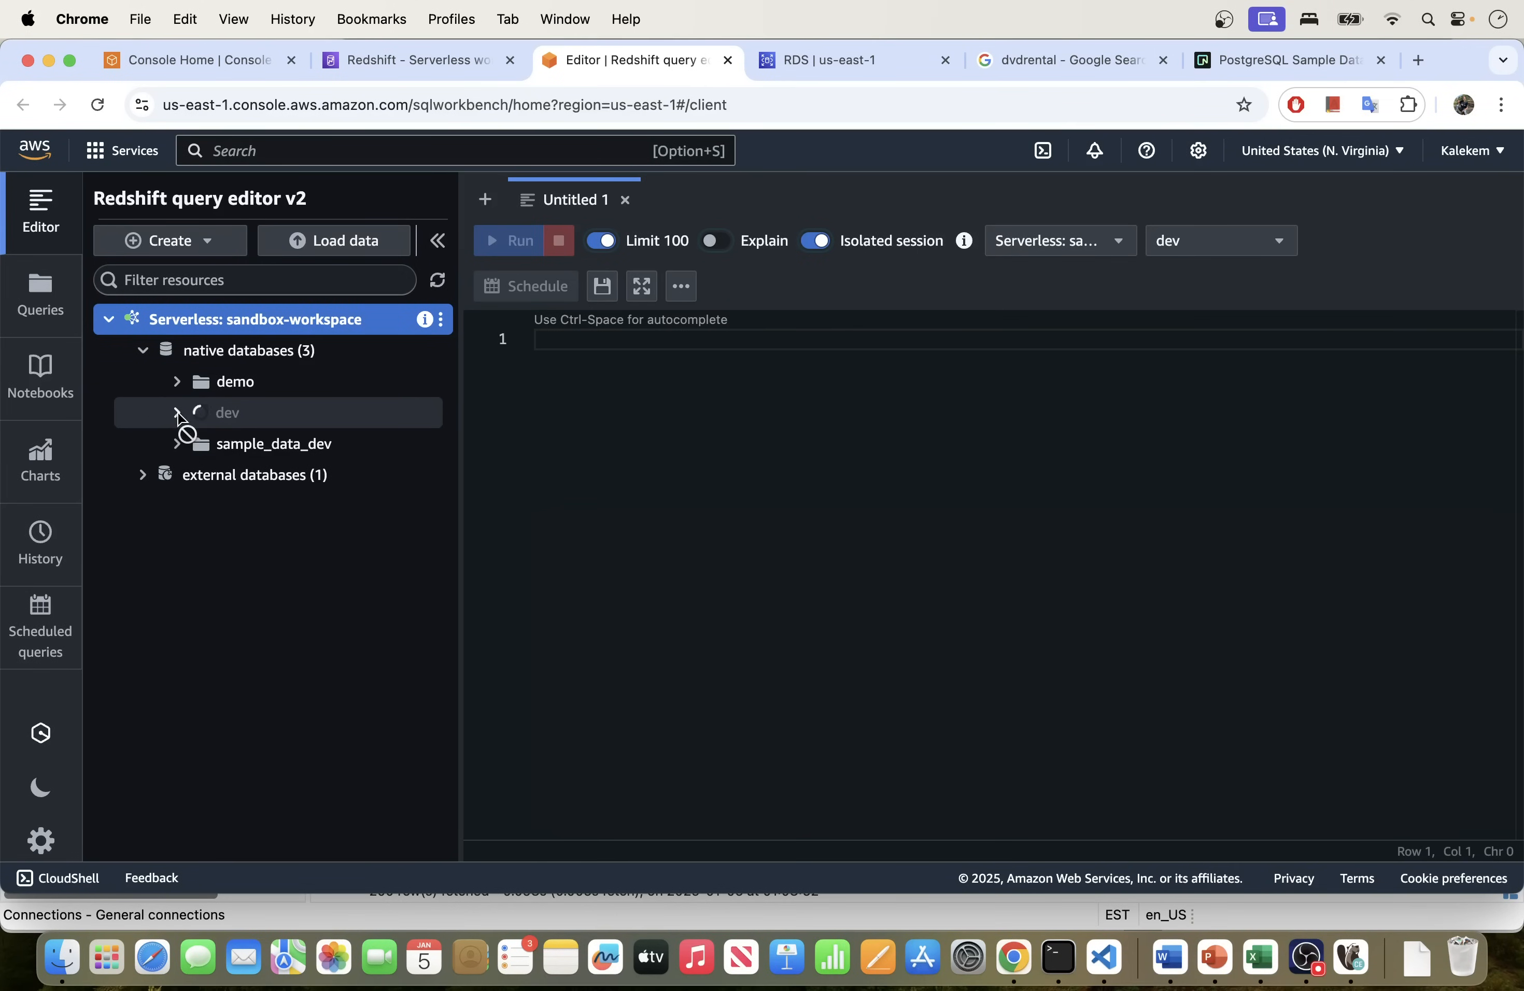
{"action": "left_click", "coordinate": [210, 444]}
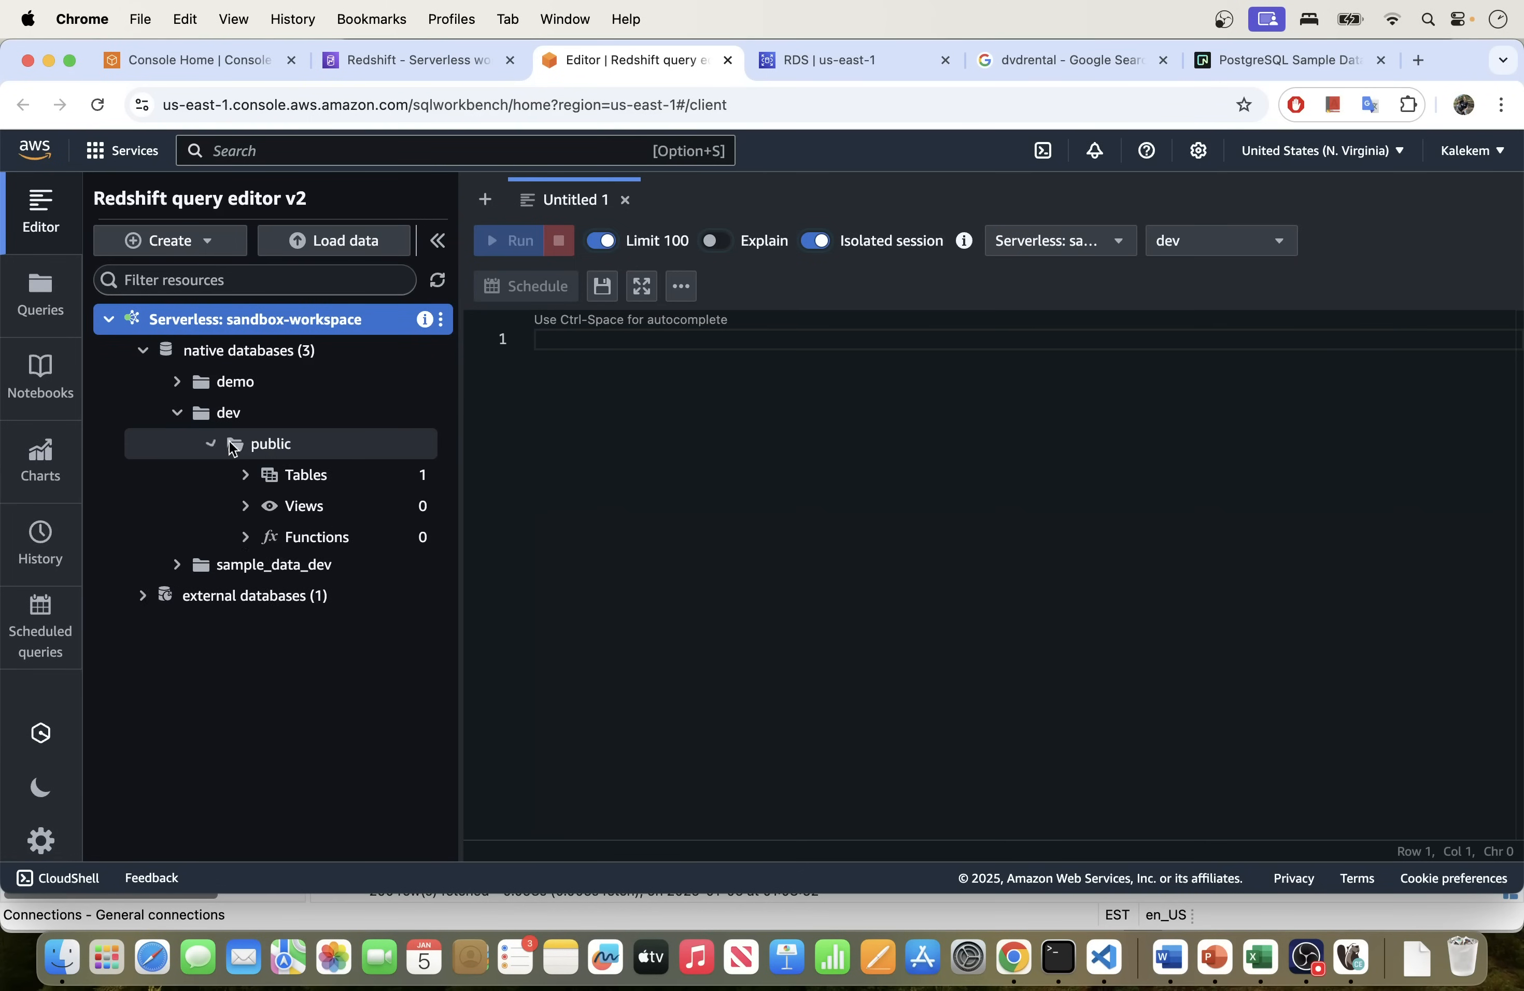
{"action": "left_click_drag", "start_coordinate": [462, 438], "coordinate": [514, 437]}
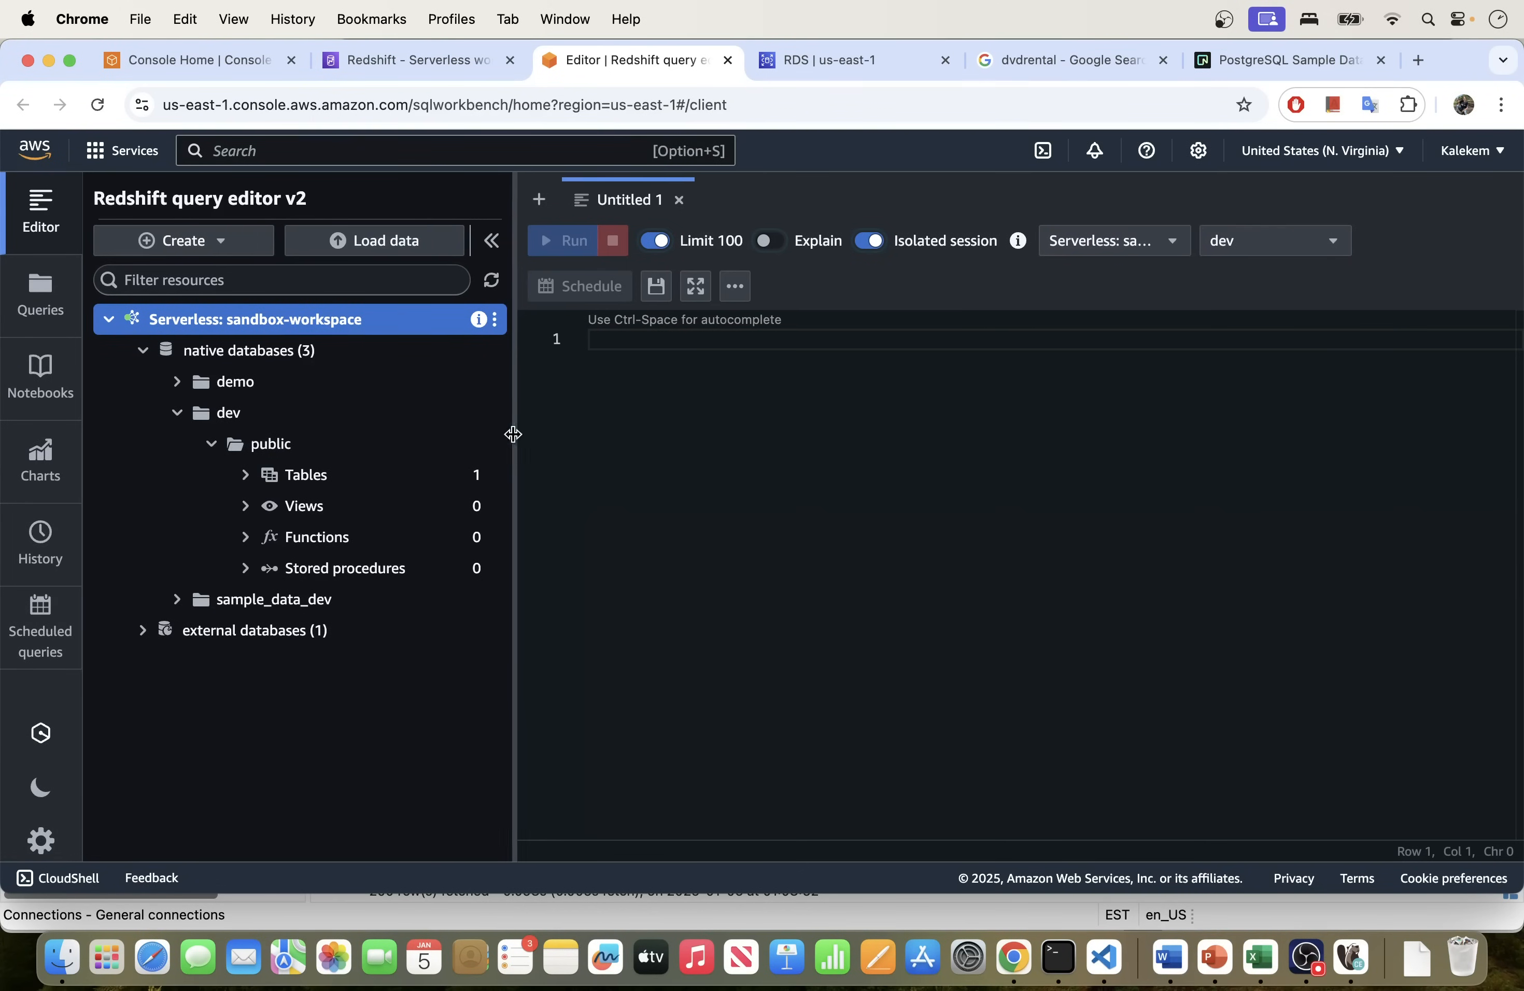
{"action": "left_click", "coordinate": [245, 474]}
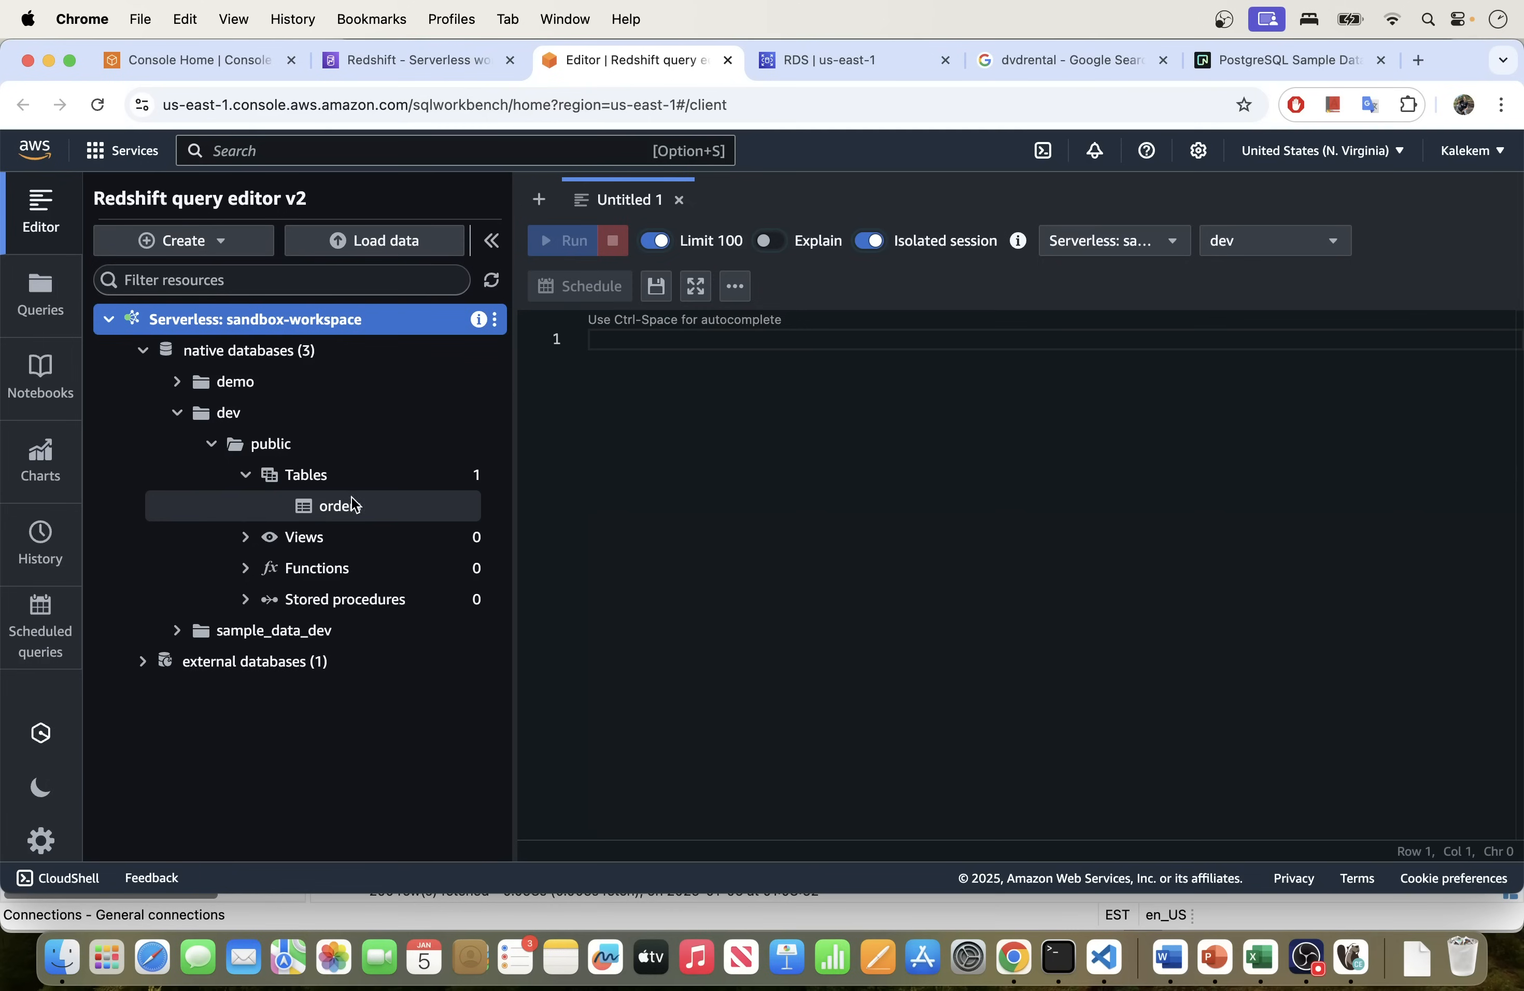
Step: Open the details of the orders table, close them and collapse the Tables group of the public schema
{"action": "left_click", "coordinate": [353, 506]}
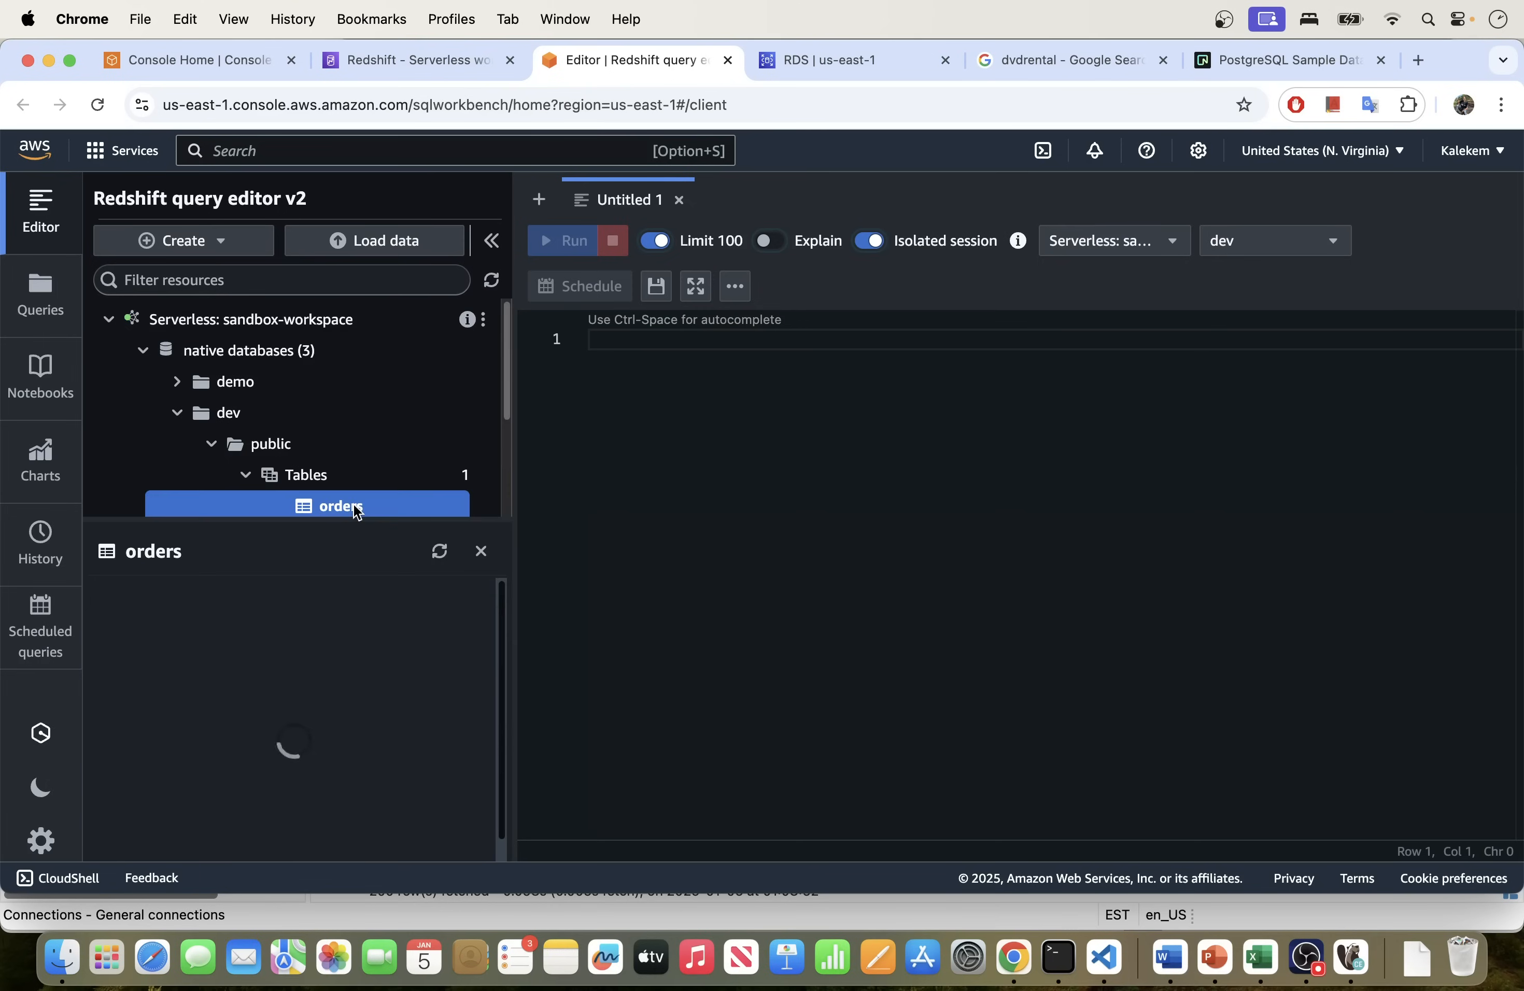
{"action": "left_click", "coordinate": [481, 551]}
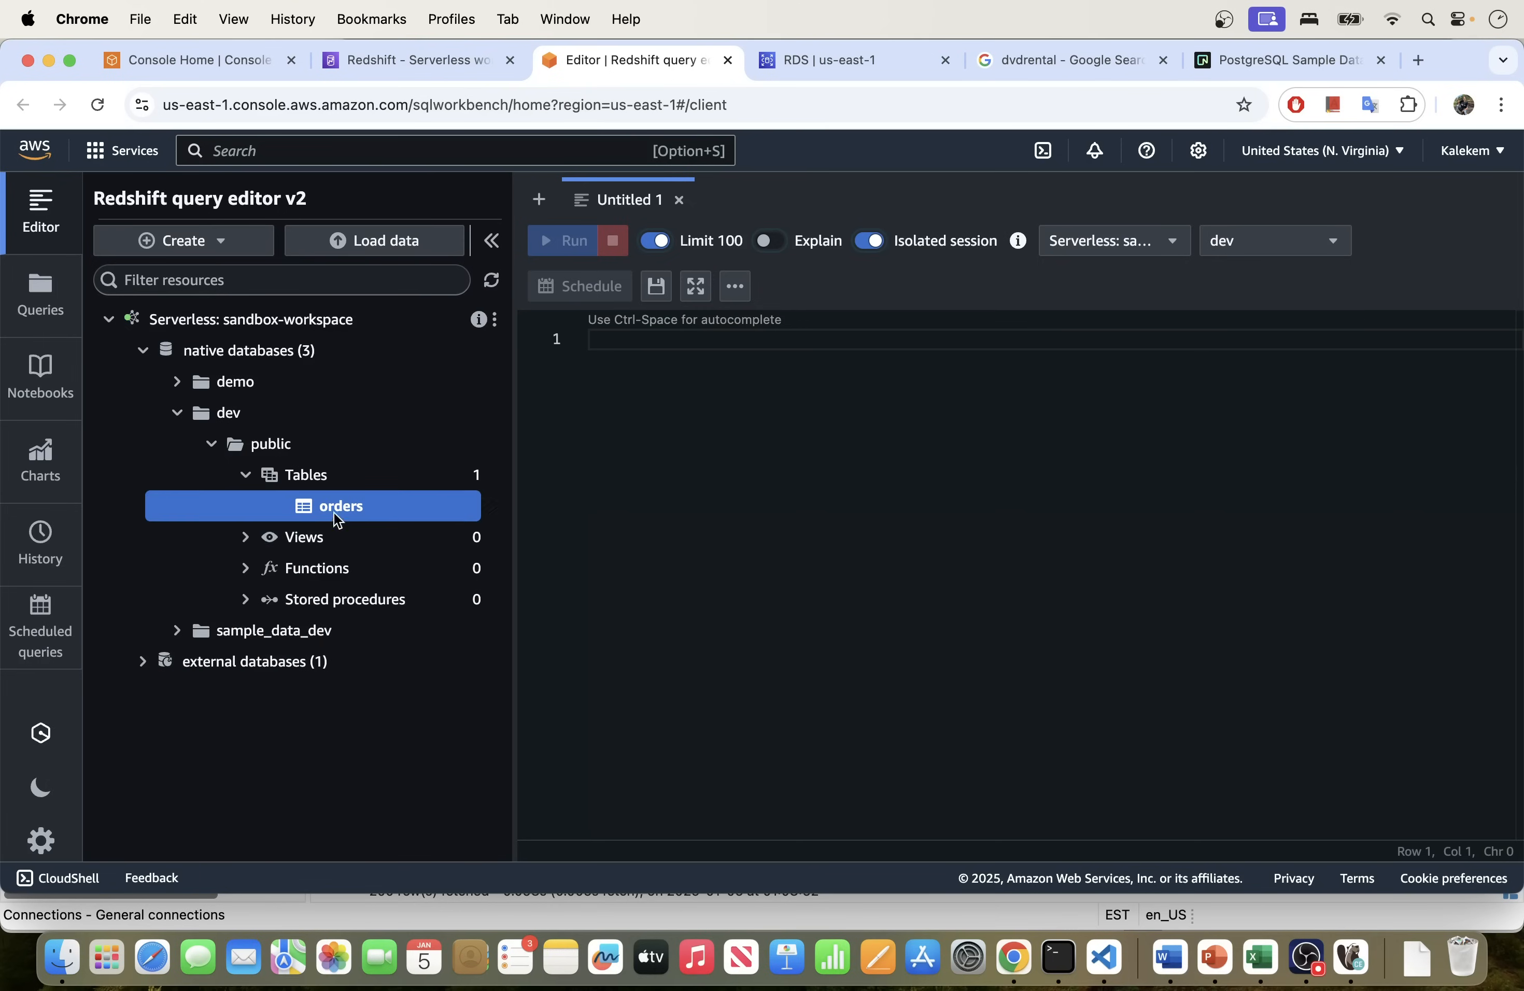
{"action": "left_click", "coordinate": [243, 478]}
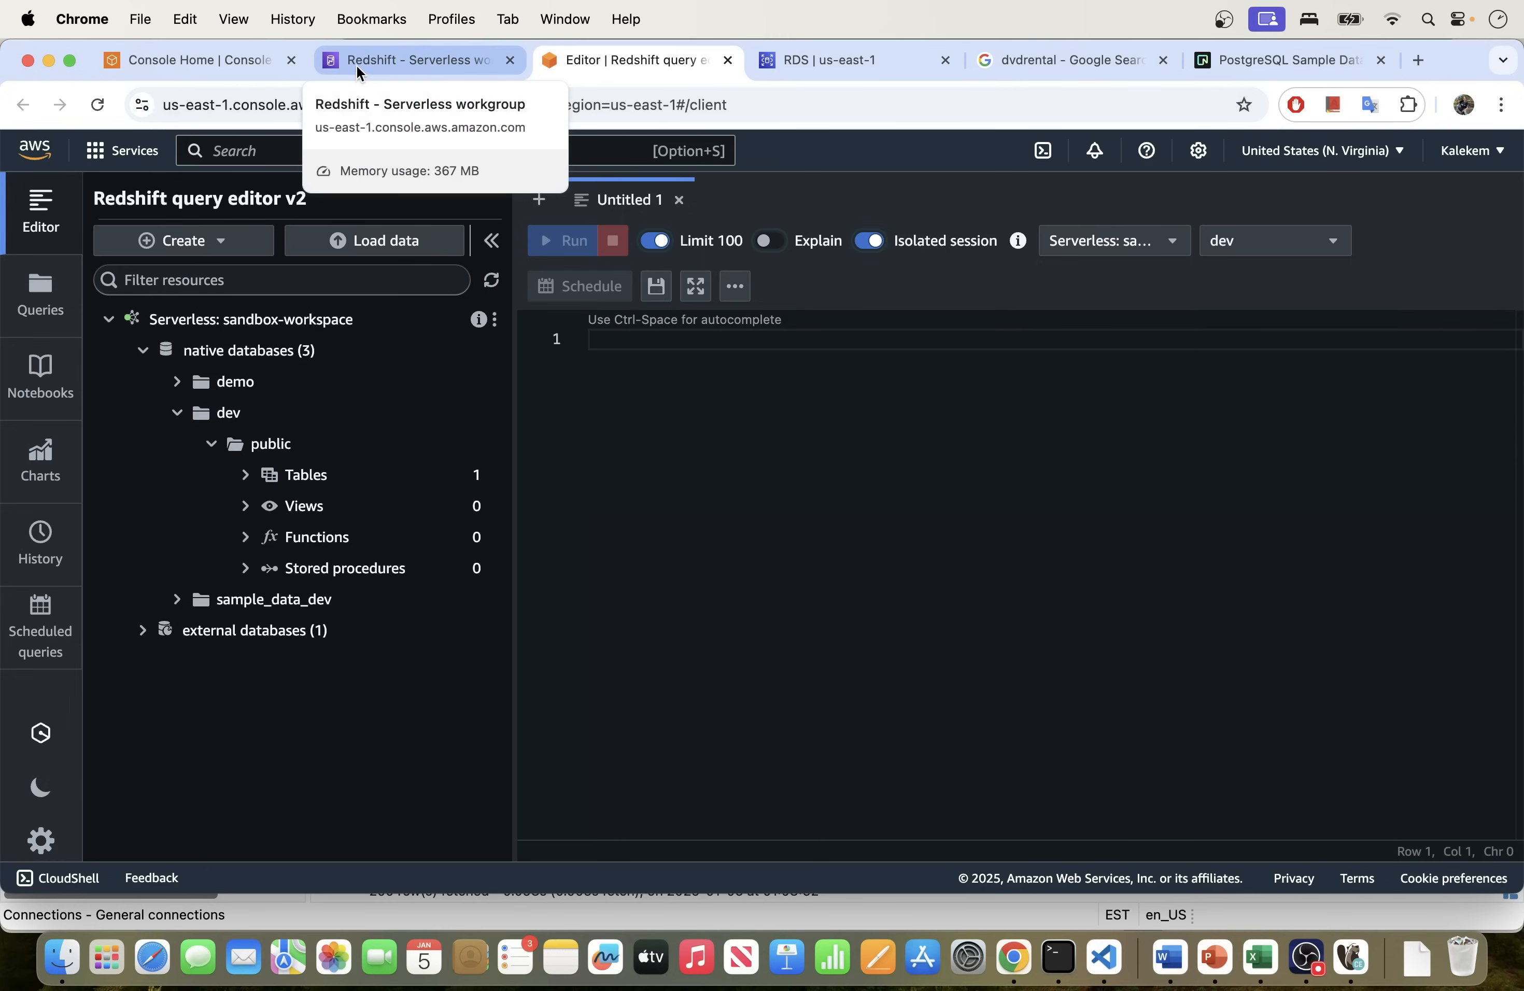
{"action": "left_click", "coordinate": [605, 394]}
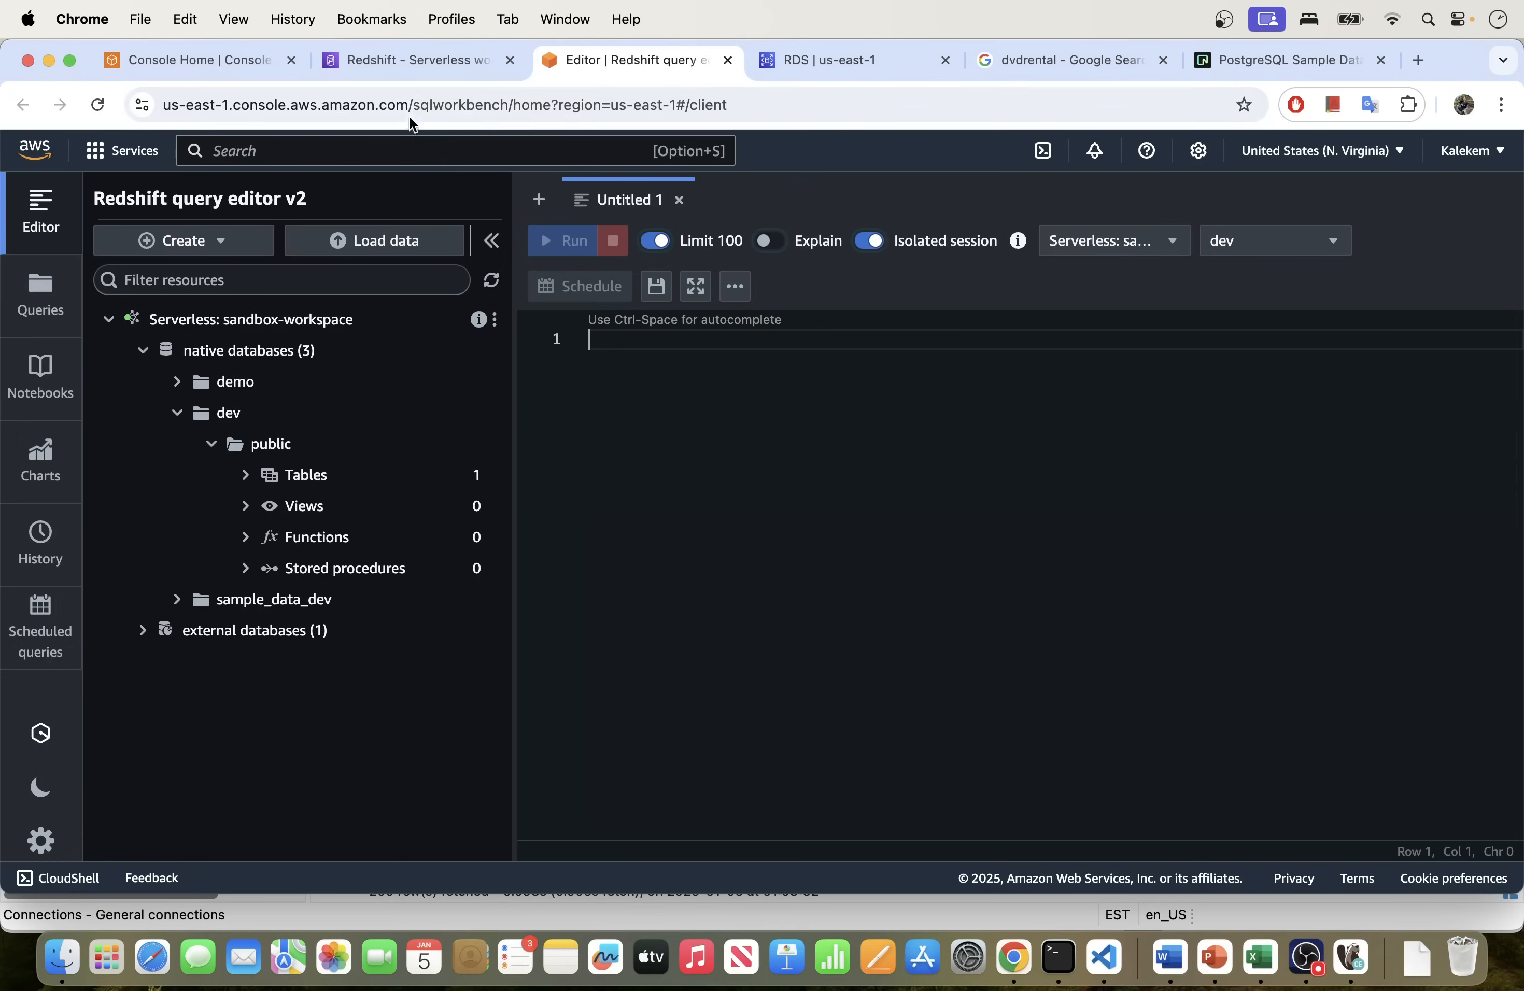
Step: Go back through the Redshift workgroup page to AWS Console Home and open AWS Glue in a new tab
{"action": "left_click", "coordinate": [386, 68]}
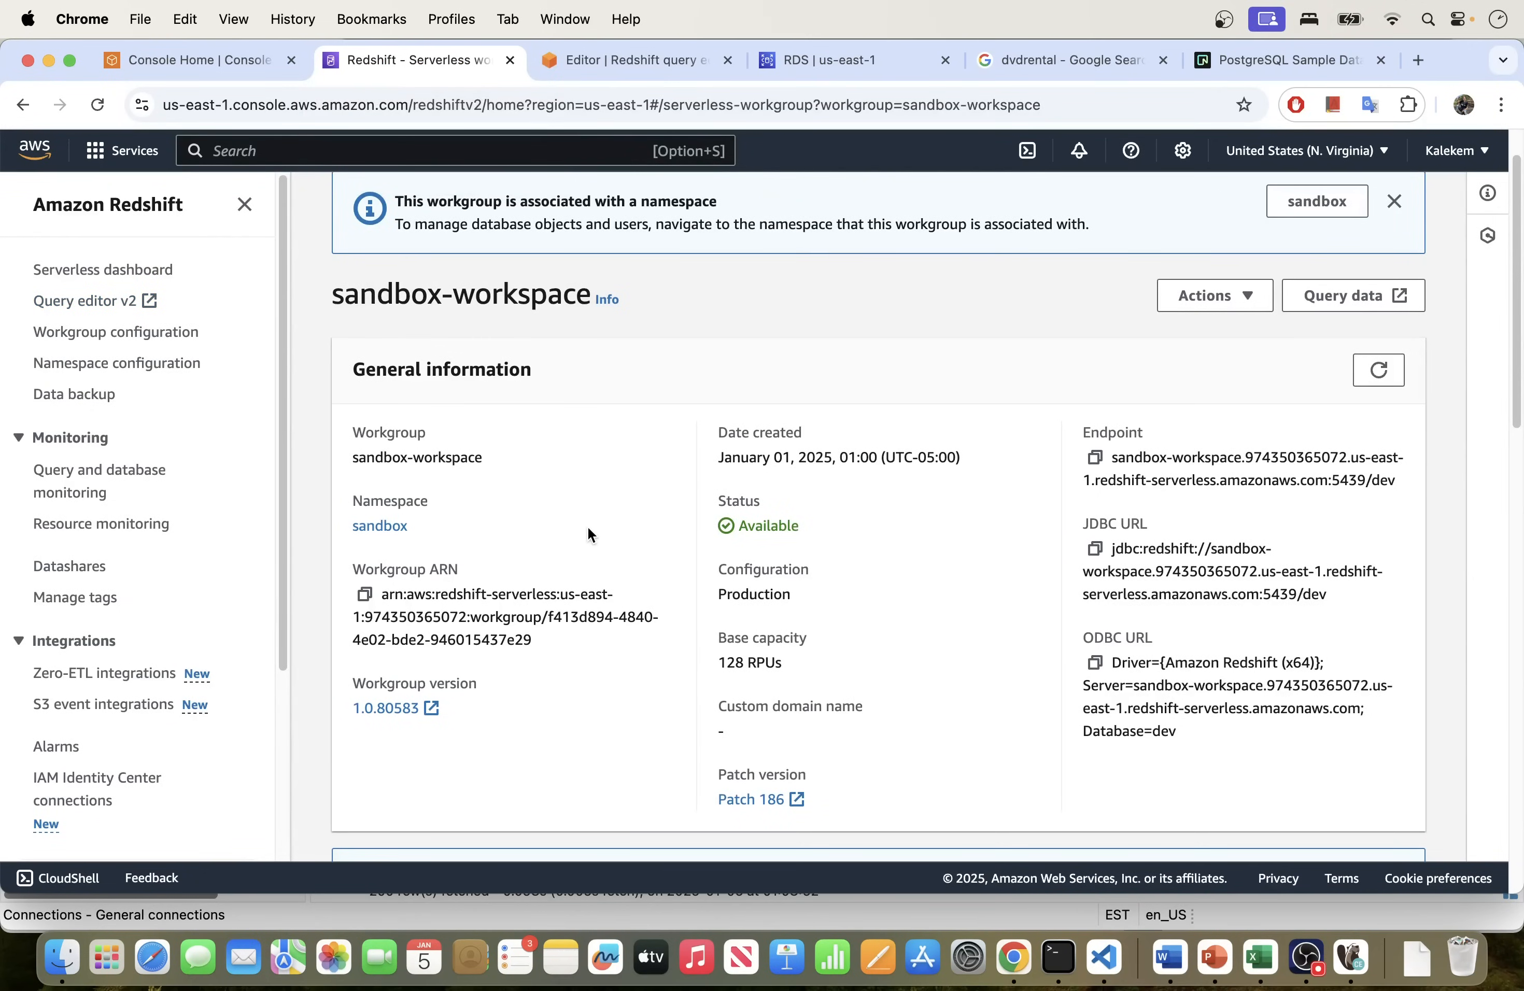
{"action": "left_click", "coordinate": [213, 67]}
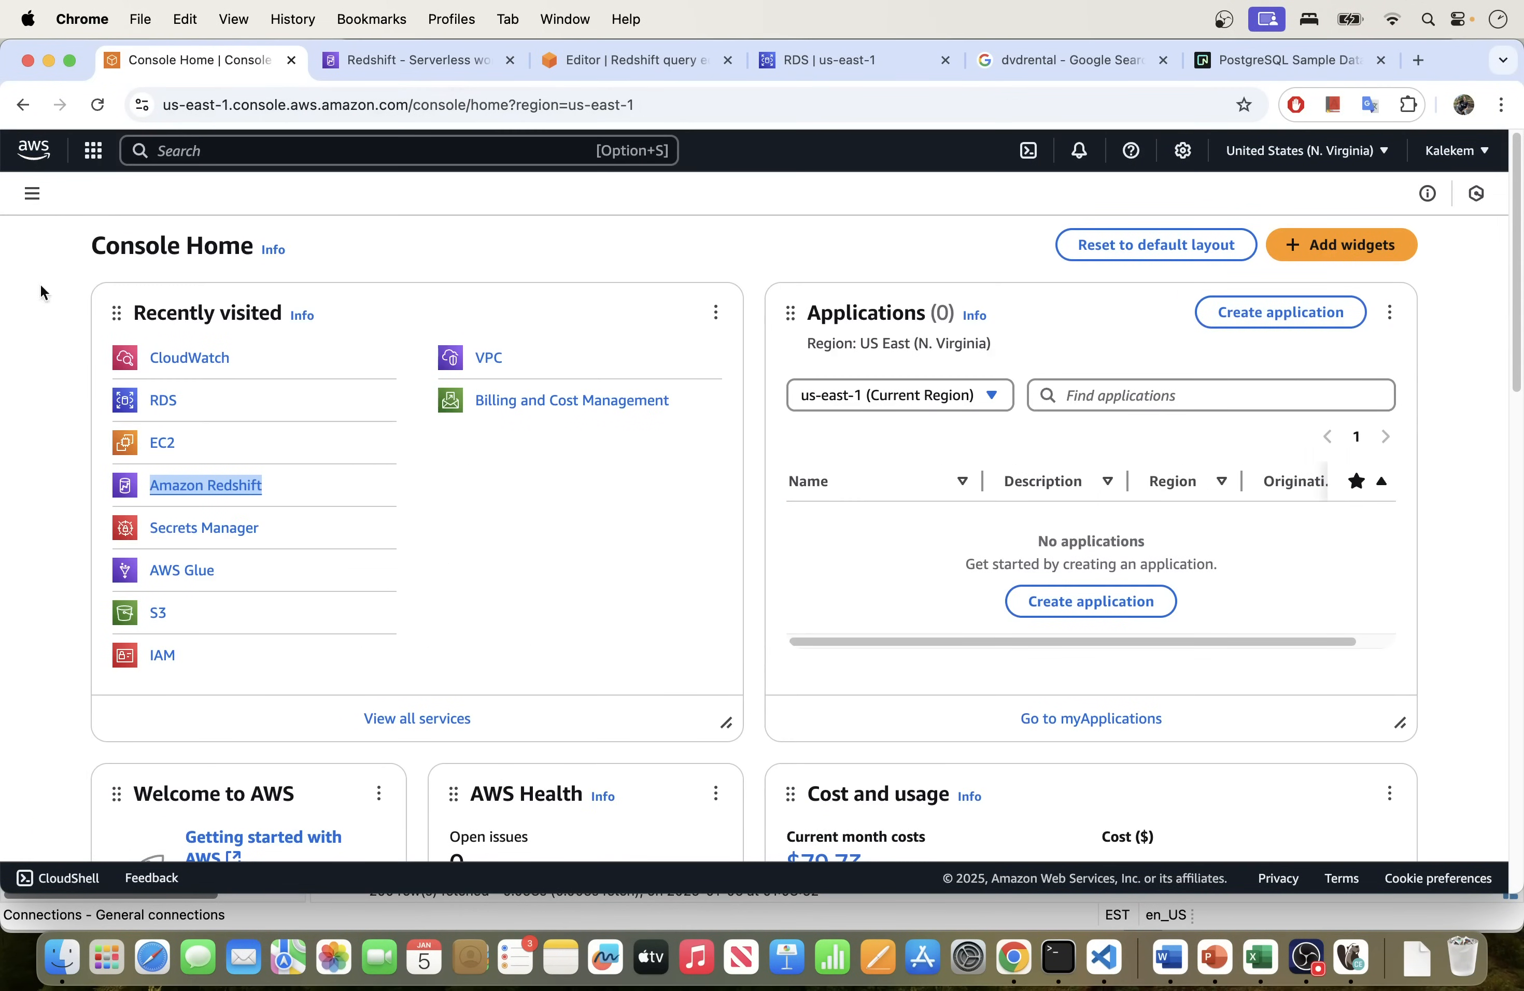
{"action": "left_click", "coordinate": [426, 321]}
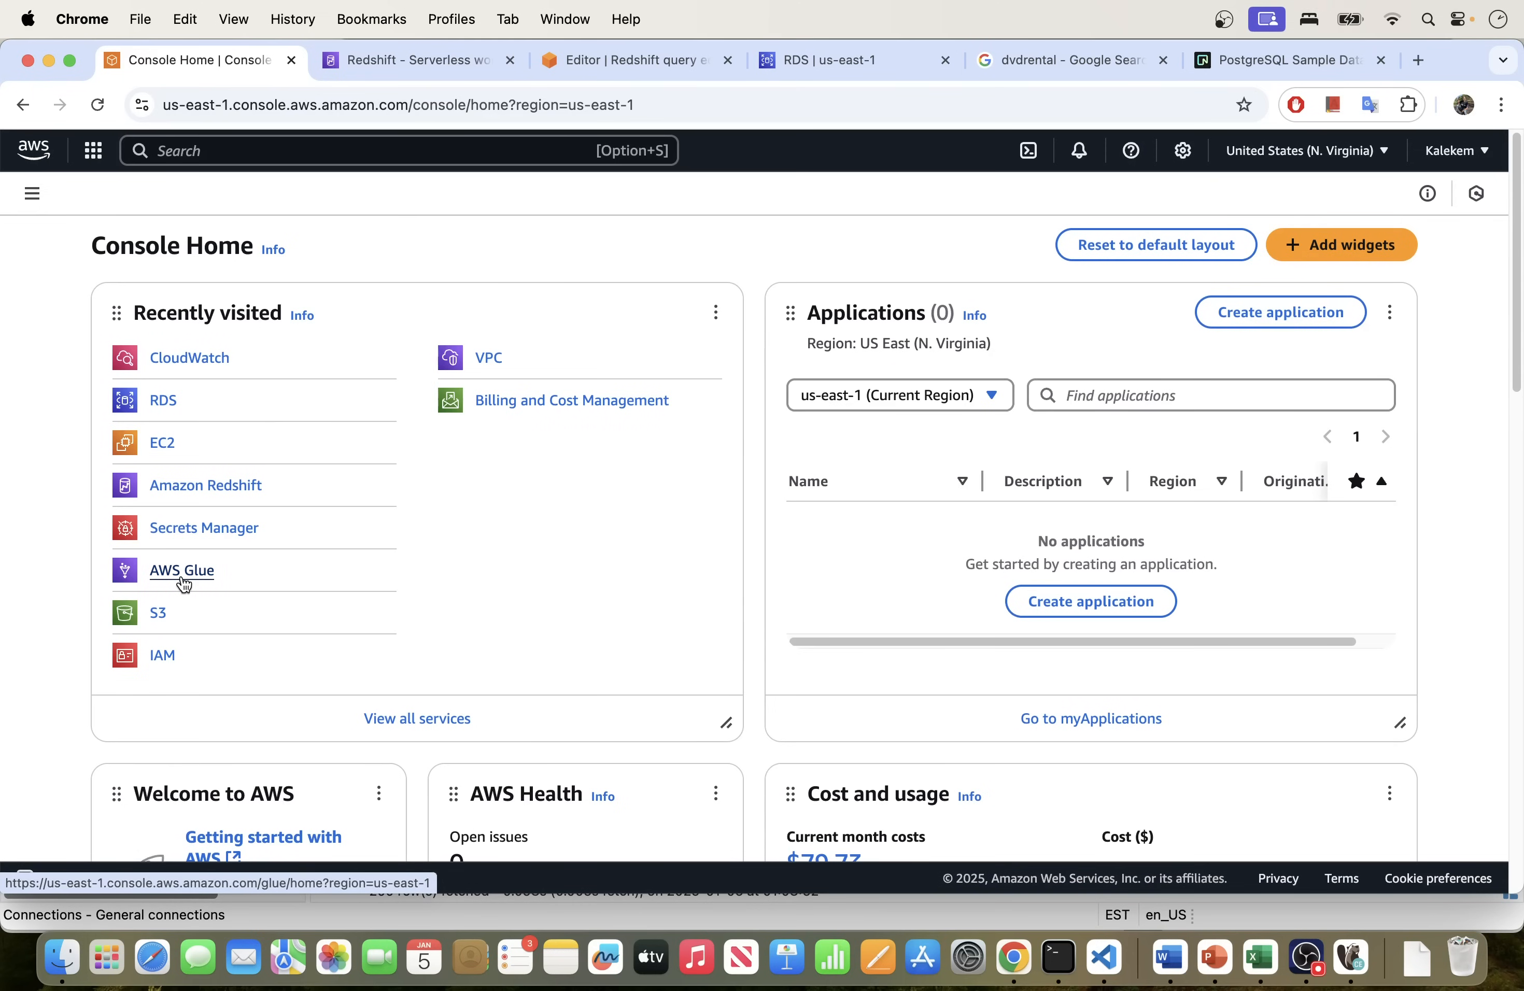
{"action": "right_click", "coordinate": [184, 581]}
{"action": "left_click", "coordinate": [234, 499]}
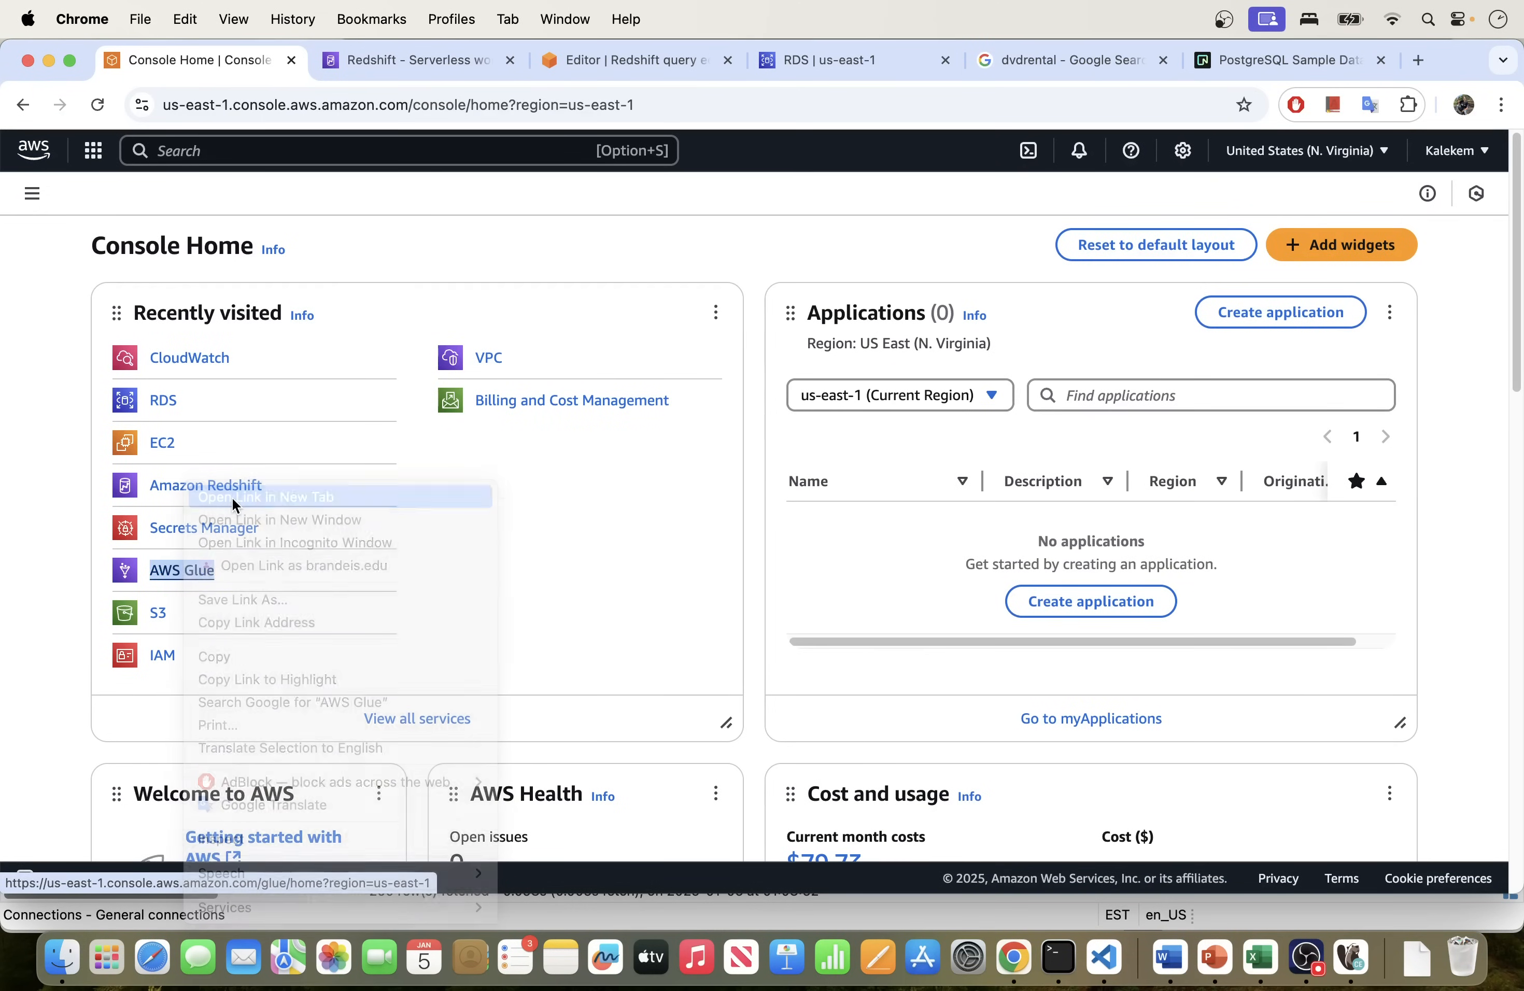
{"action": "left_click", "coordinate": [362, 59]}
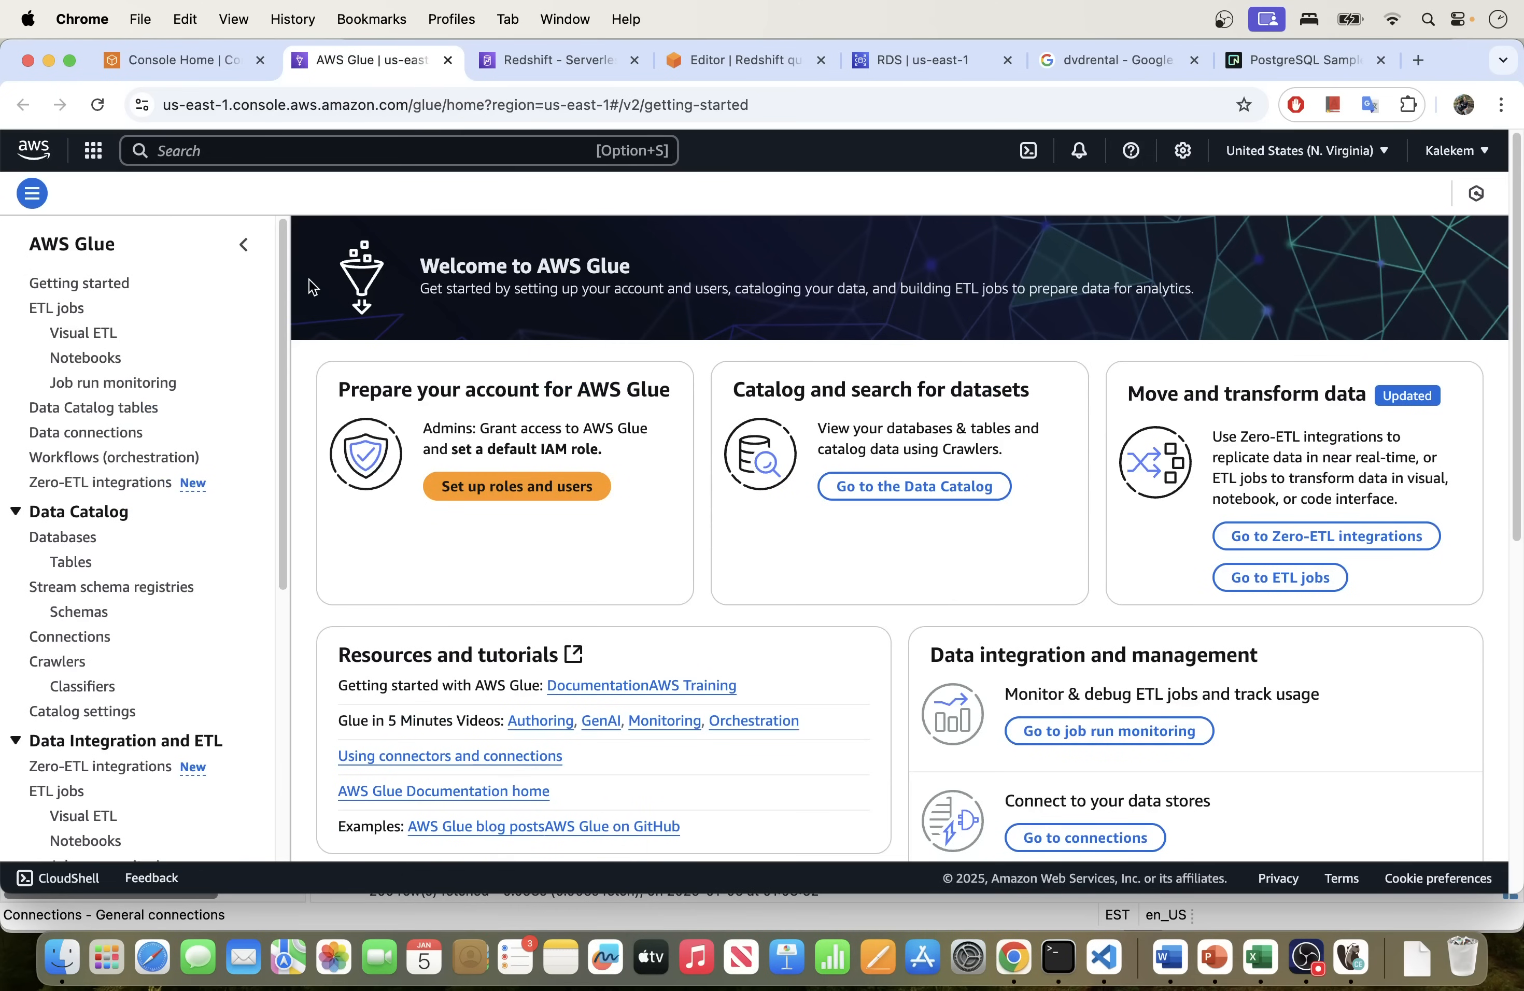
Step: Look through the AWS Glue navigation, open the Data Catalog's Connections page and view the list of existing connections
{"action": "scroll", "coordinate": [194, 661], "scroll_direction": "down", "scroll_amount": 5}
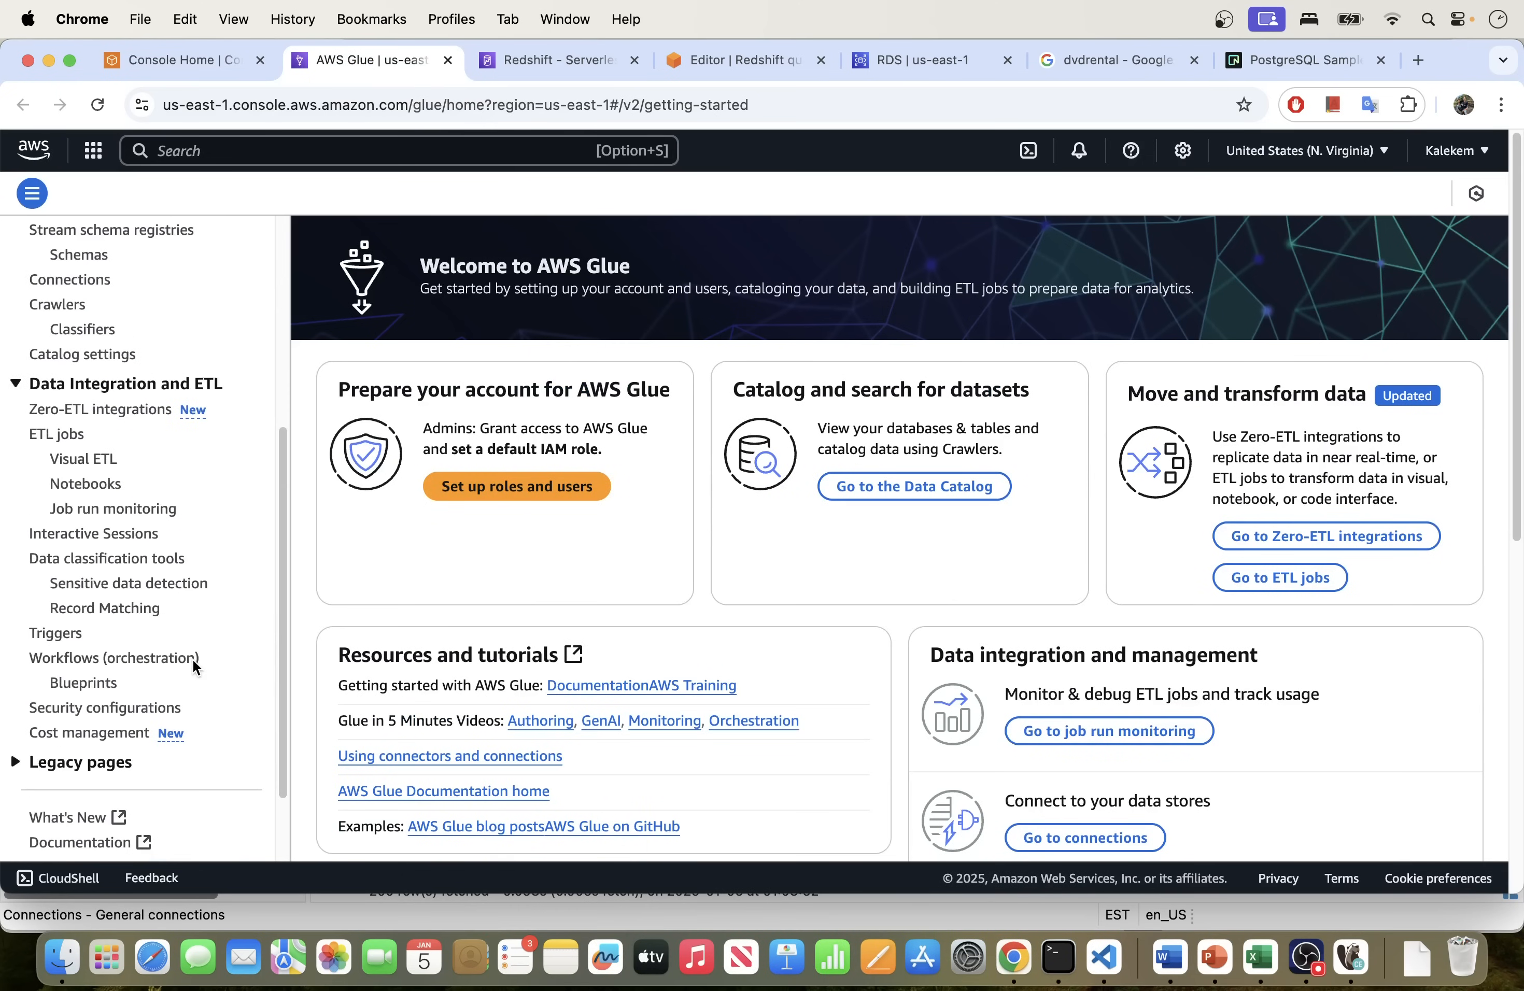
{"action": "scroll", "coordinate": [194, 662], "scroll_direction": "up", "scroll_amount": 5}
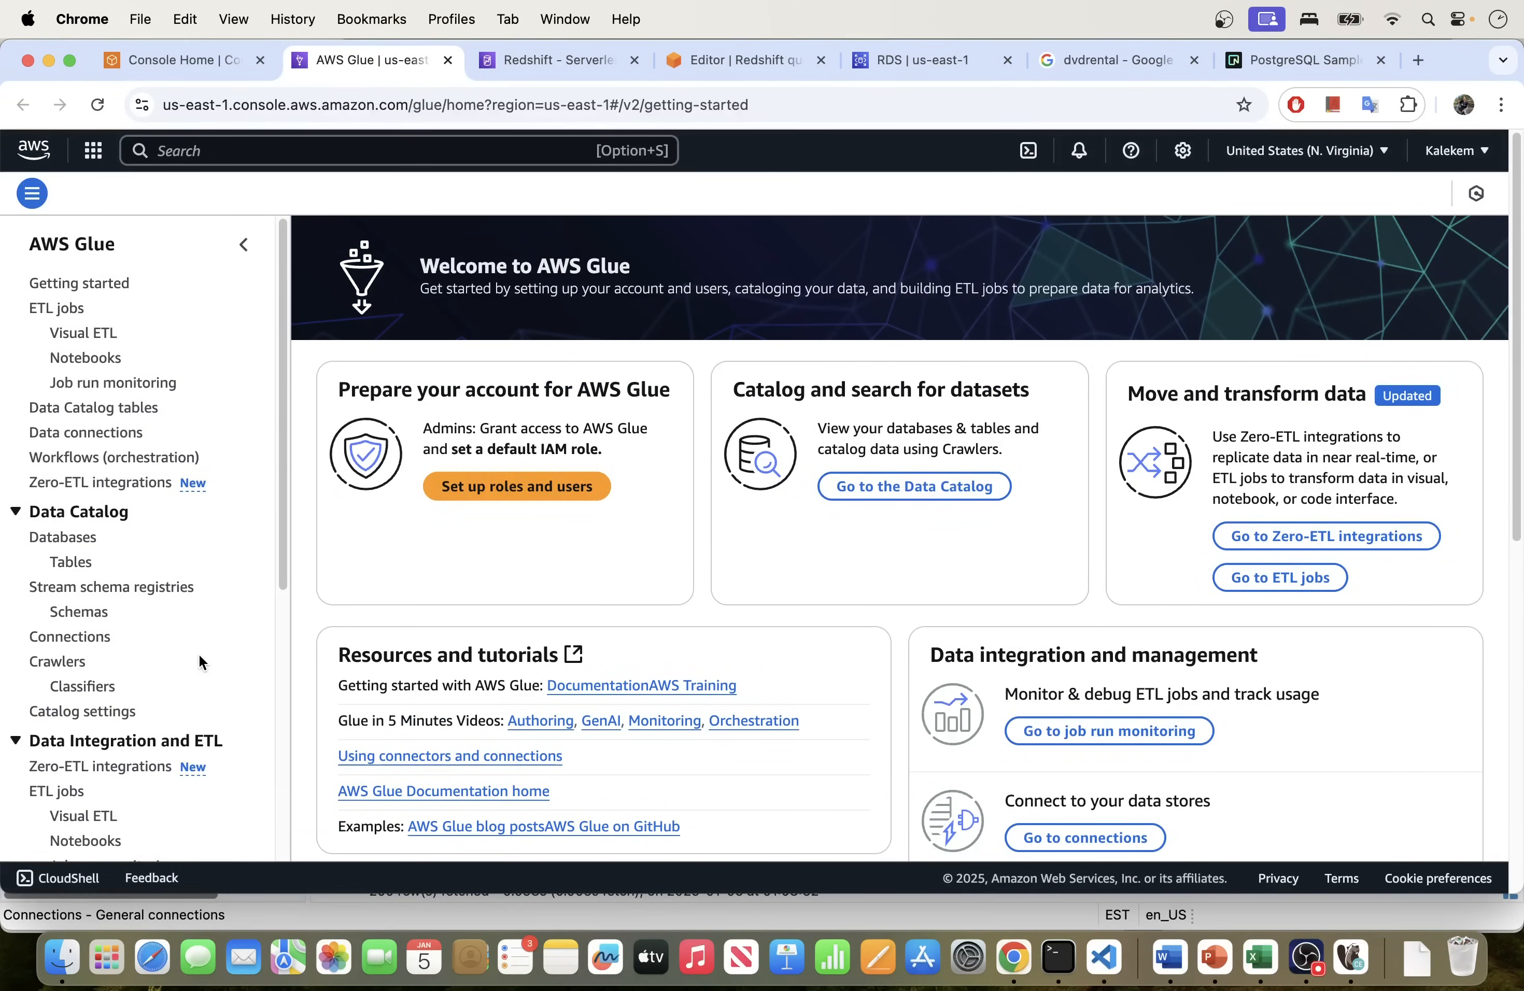
{"action": "scroll", "coordinate": [196, 651], "scroll_direction": "down", "scroll_amount": 1}
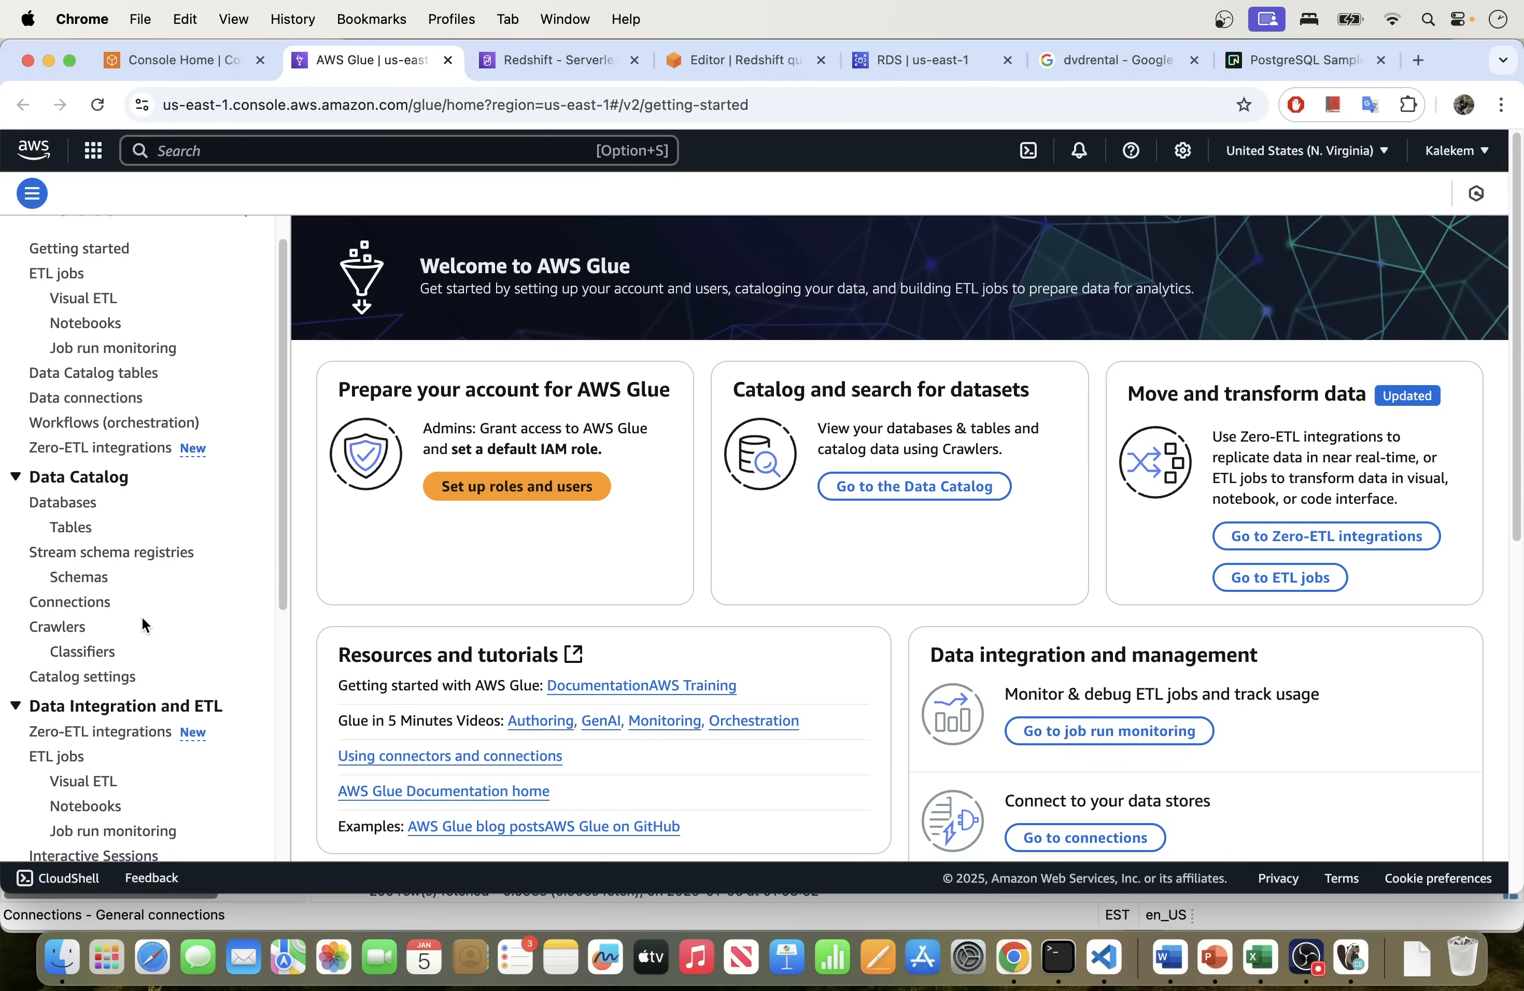
{"action": "left_click", "coordinate": [69, 608]}
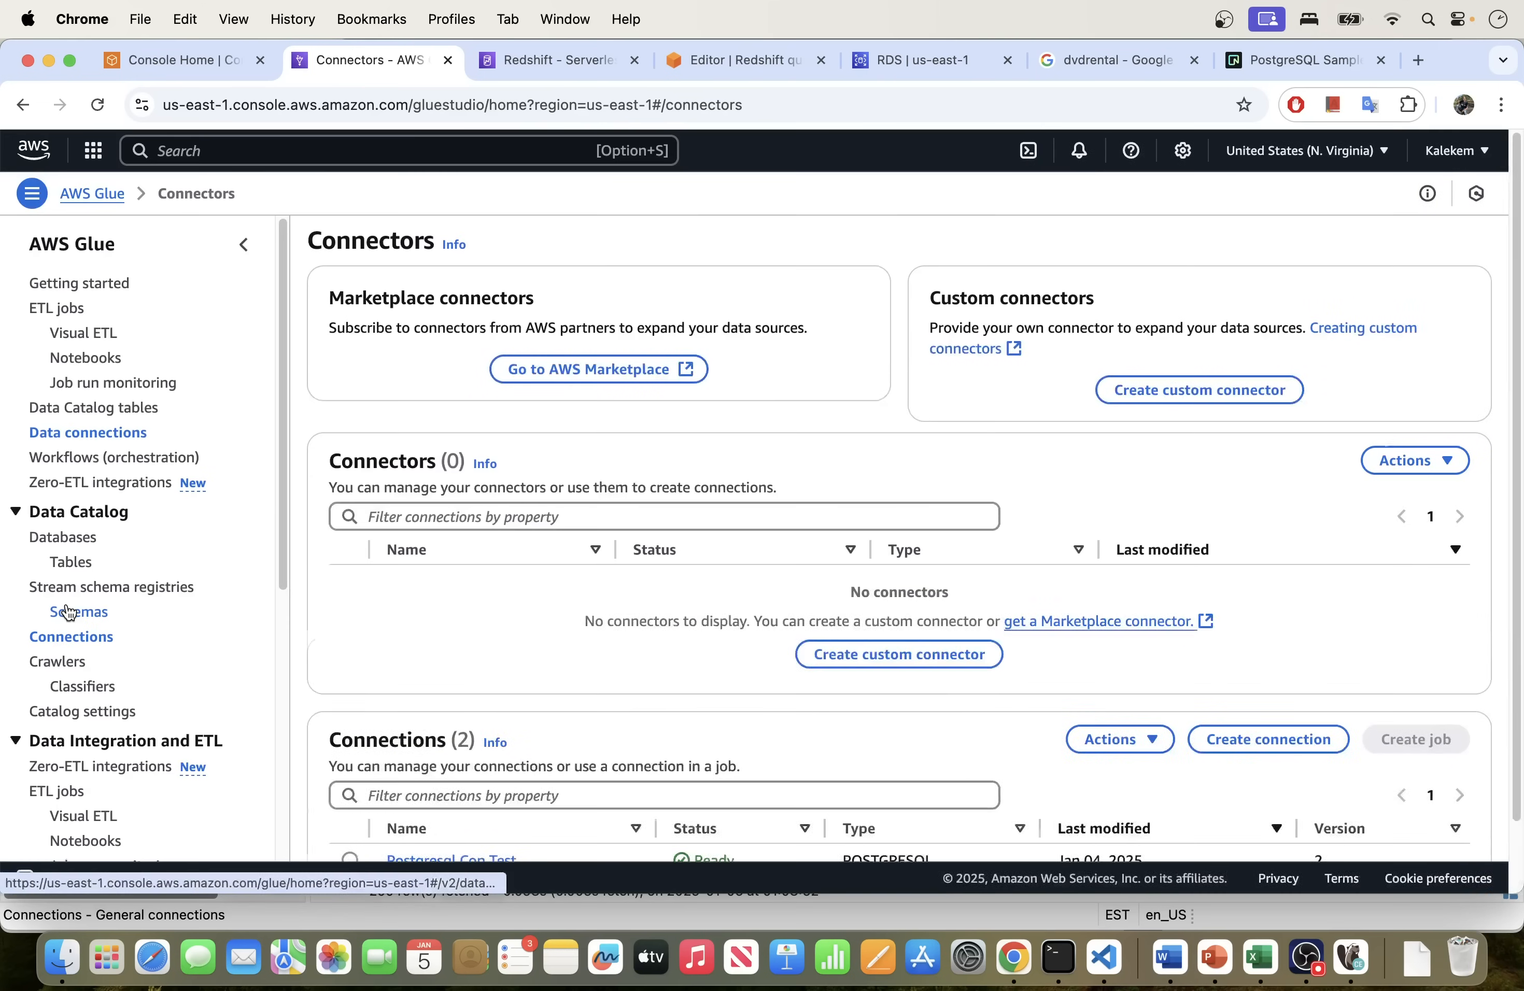
{"action": "scroll", "coordinate": [382, 626], "scroll_direction": "down", "scroll_amount": 2}
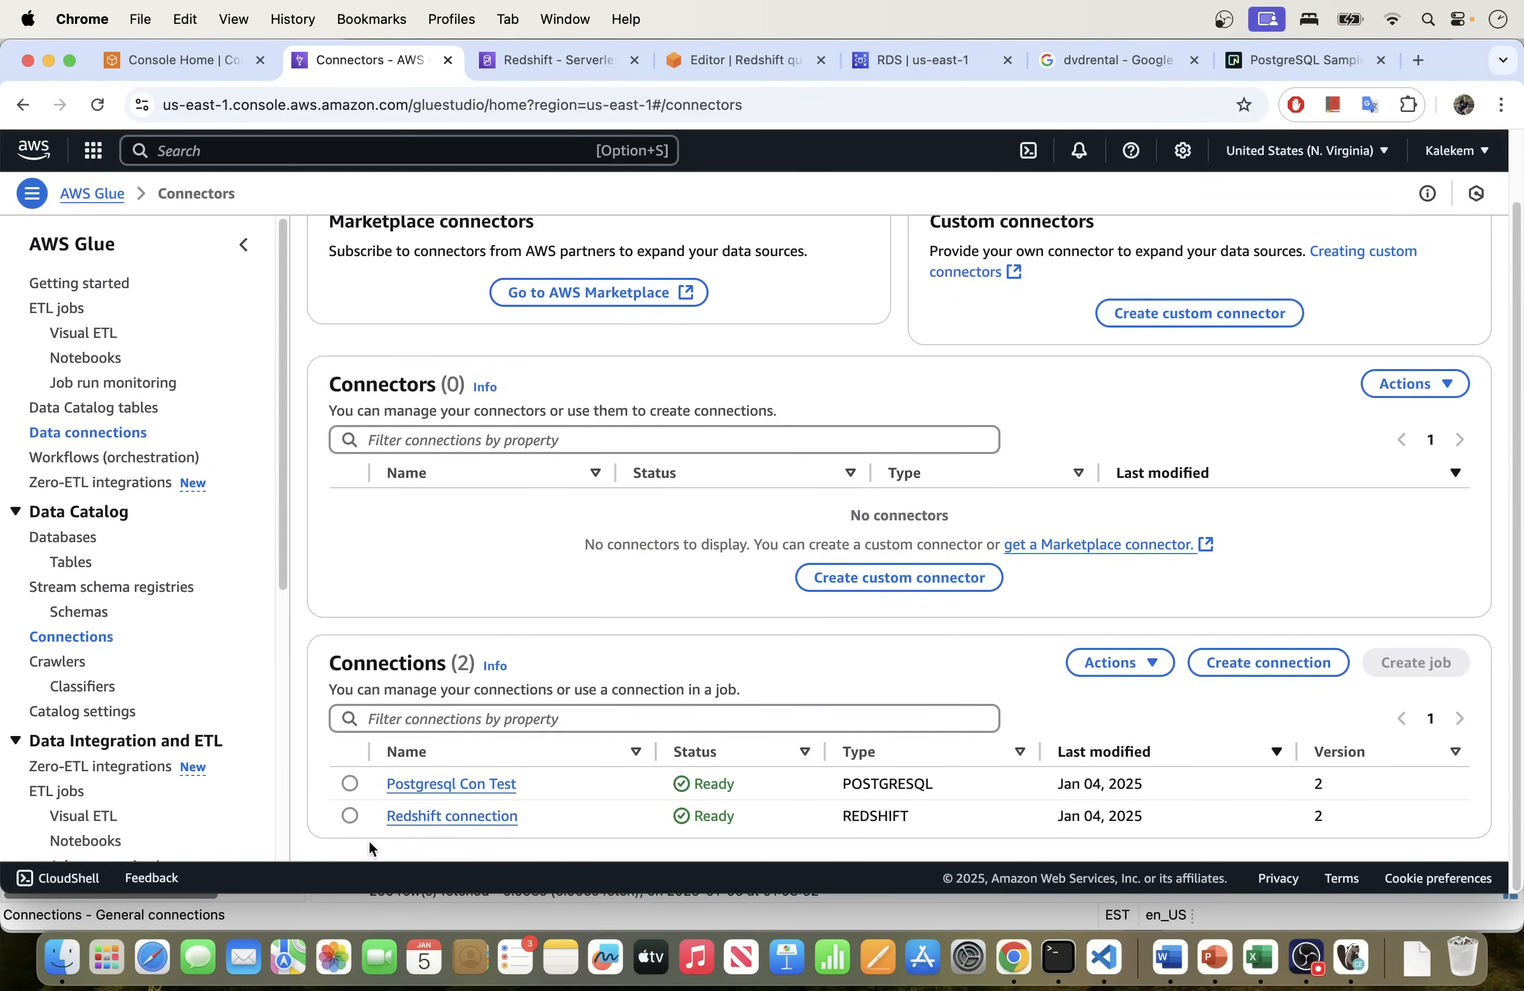
Step: Test the Redshift connection in the Connections list and dismiss the test dialog
{"action": "left_click", "coordinate": [349, 815]}
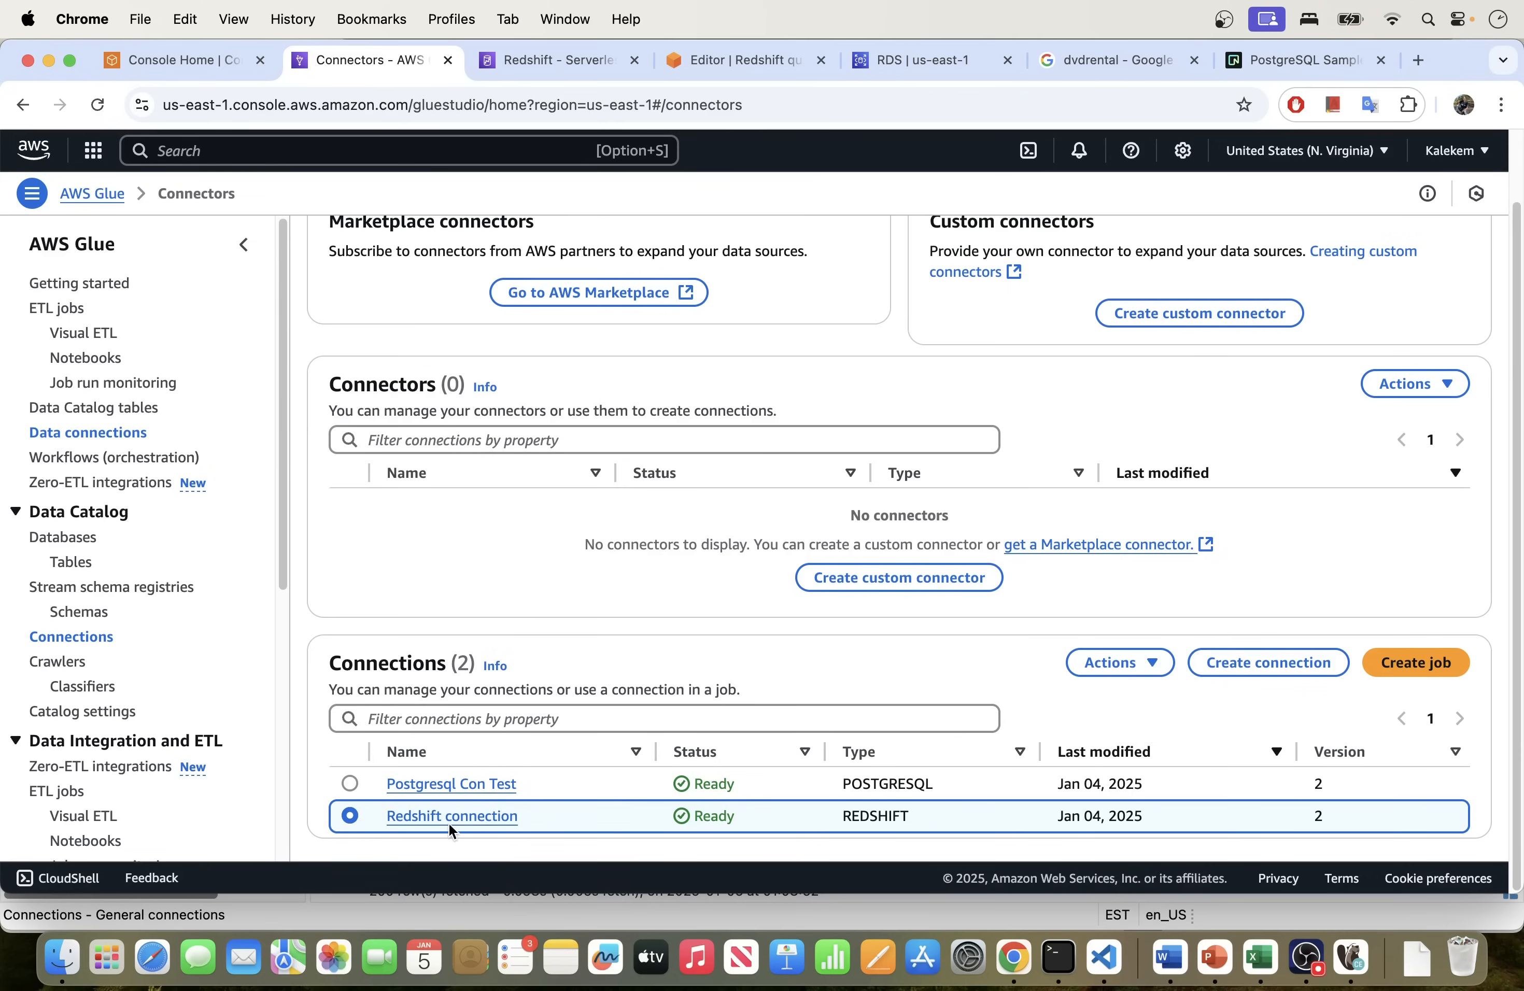
{"action": "left_click", "coordinate": [1096, 669]}
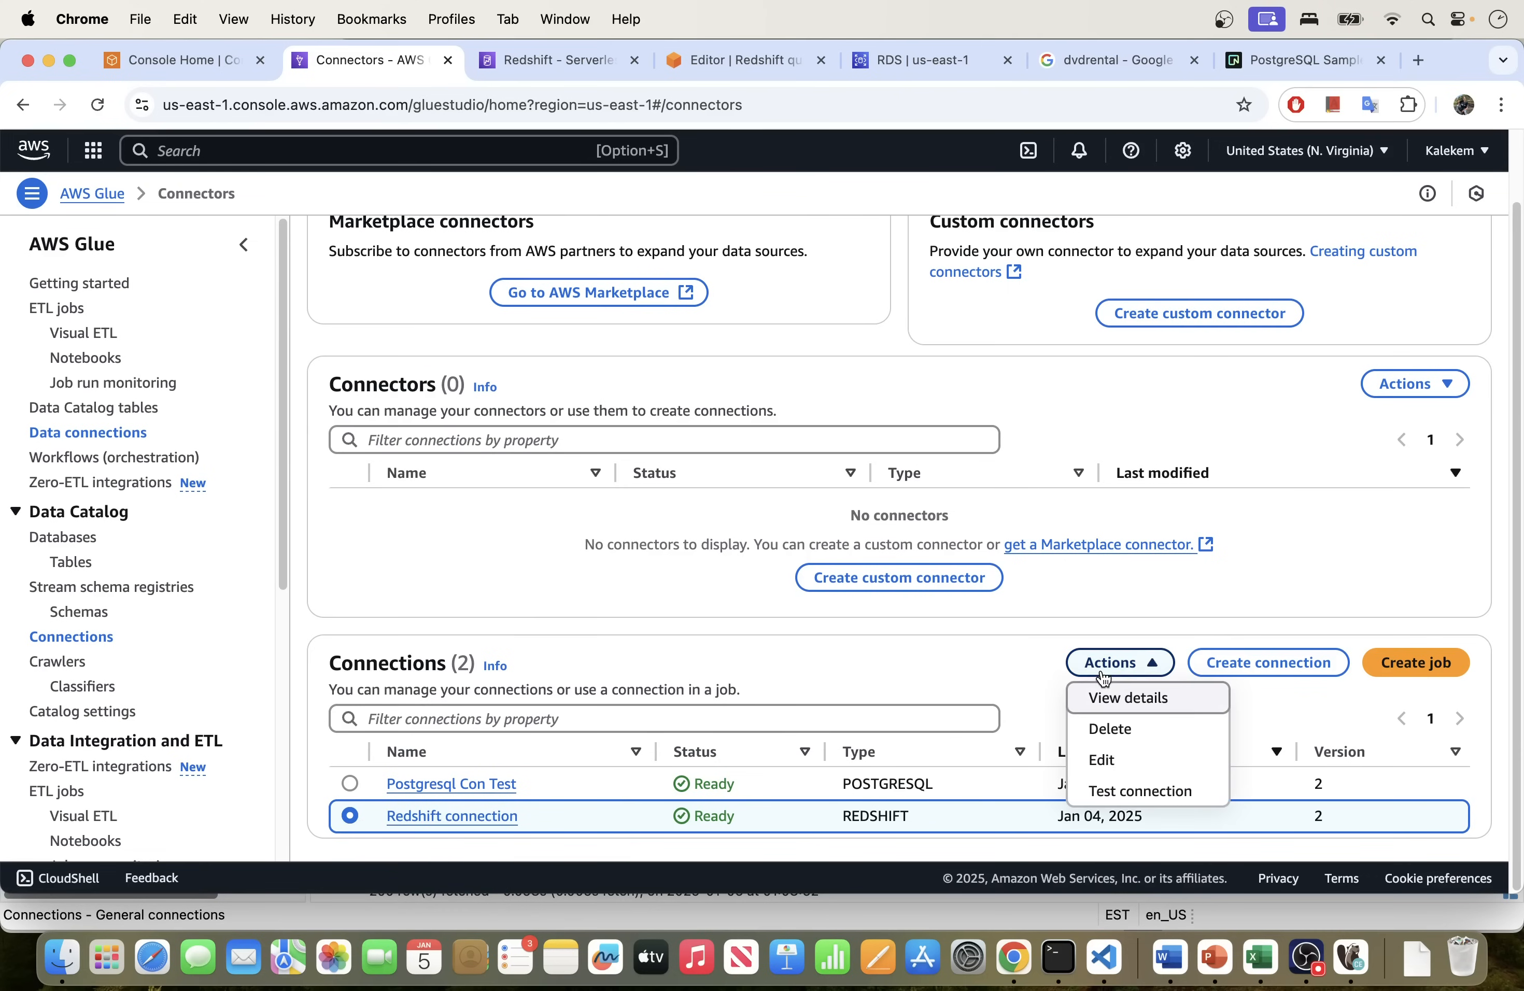
{"action": "left_click", "coordinate": [1118, 793]}
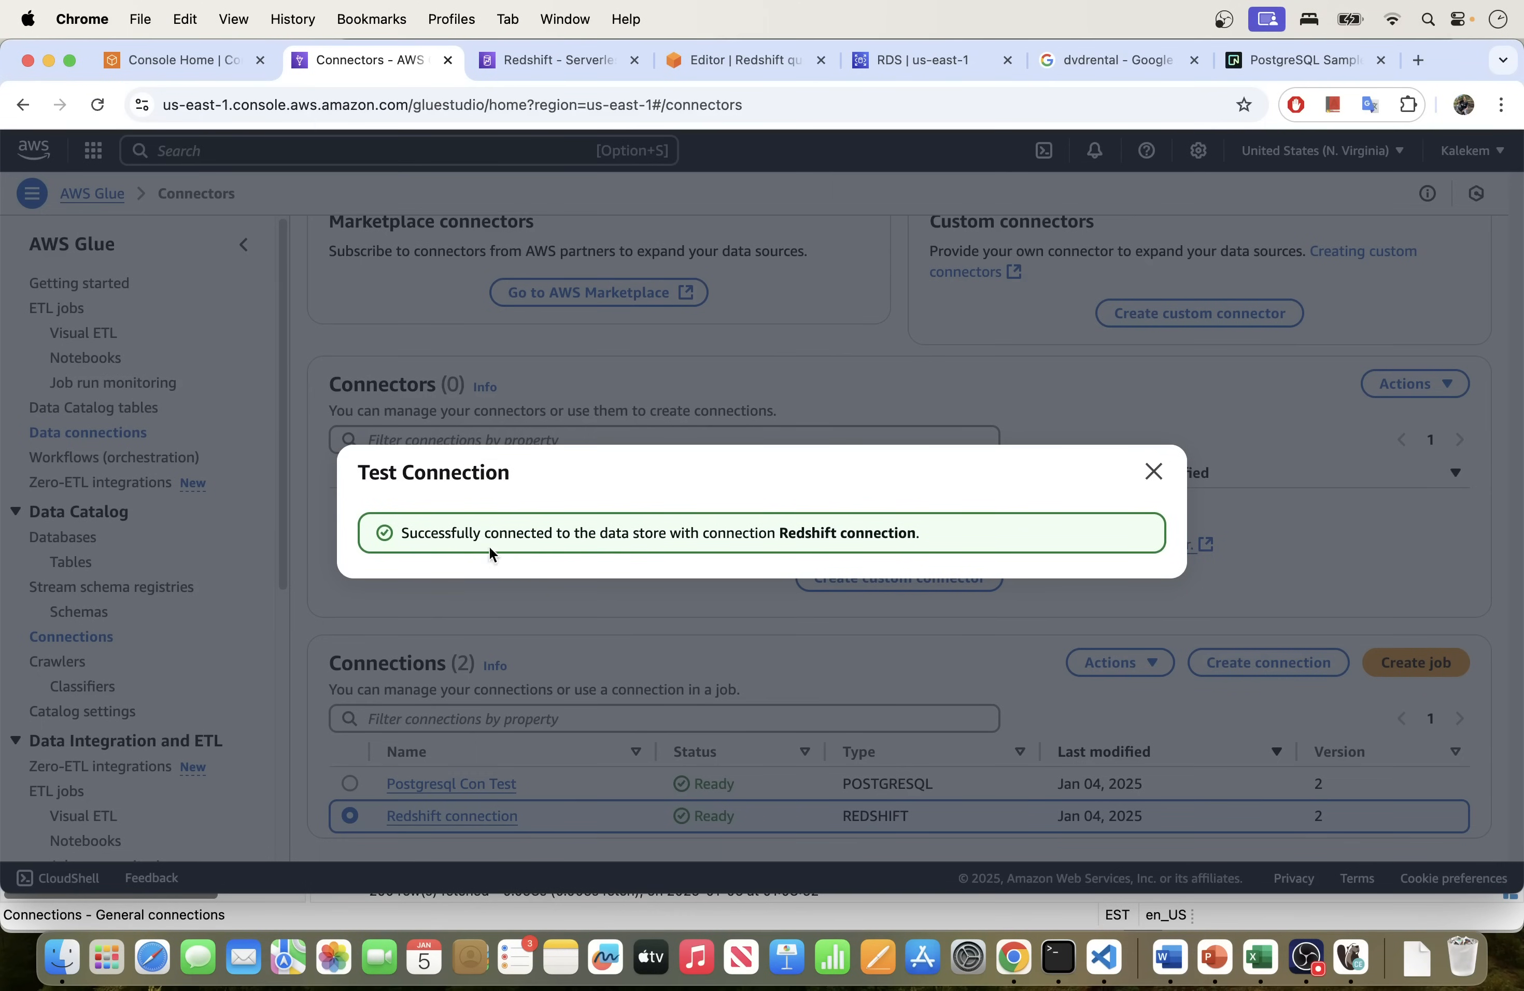
{"action": "left_click", "coordinate": [1153, 473]}
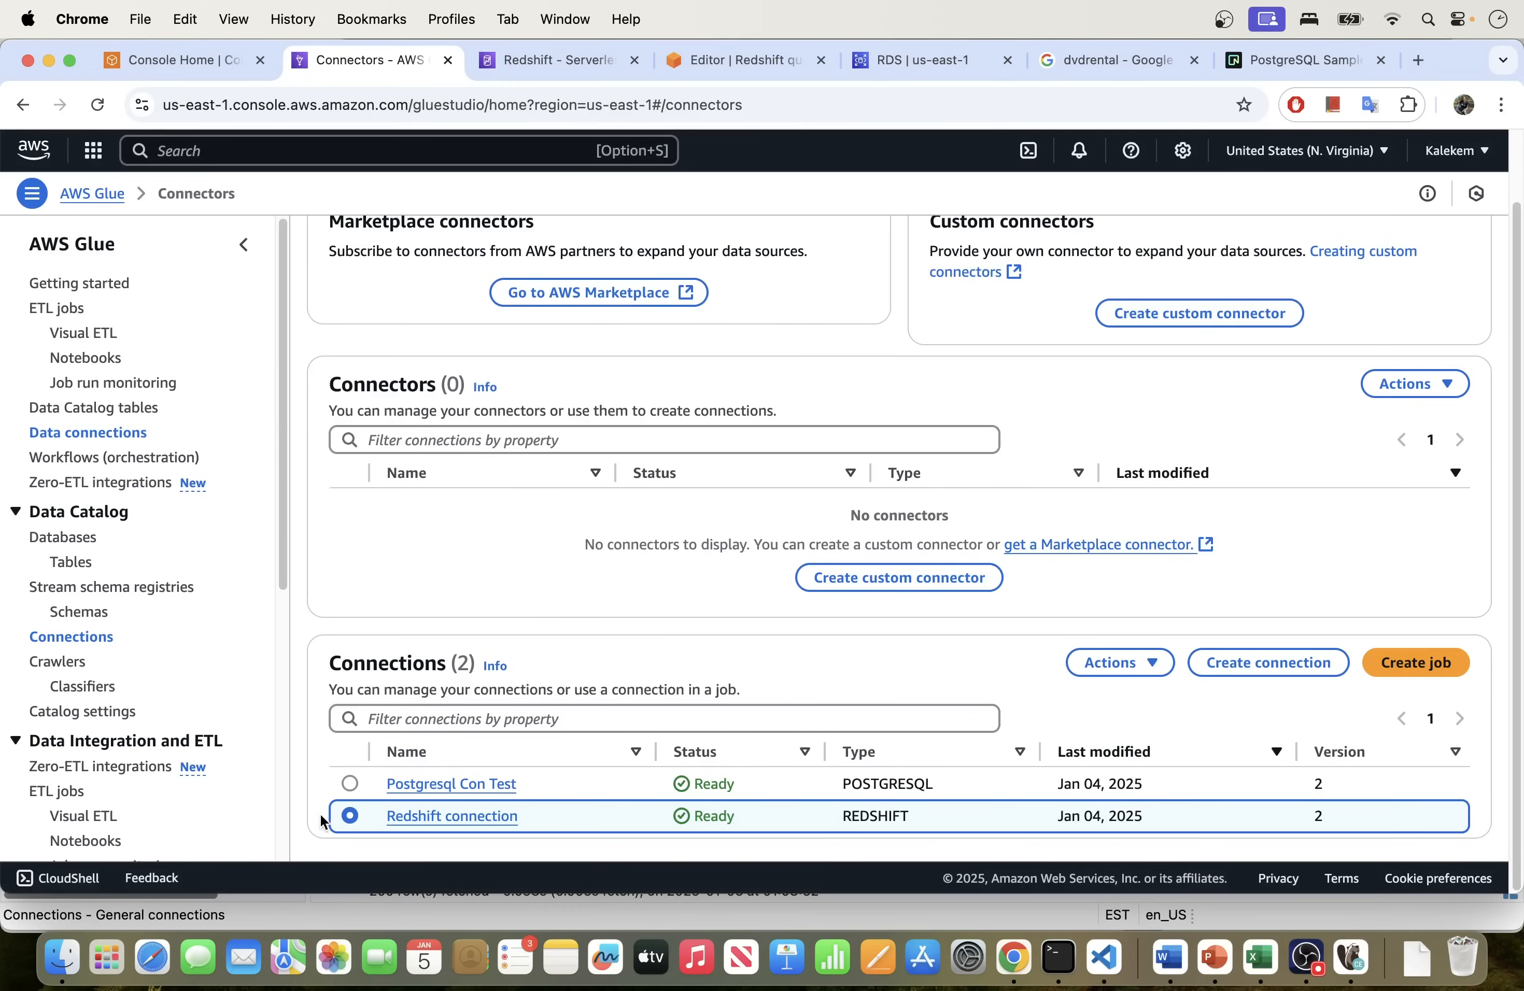
Step: Test the Postgresql Con Test connection and dismiss the test dialog
{"action": "left_click", "coordinate": [350, 783]}
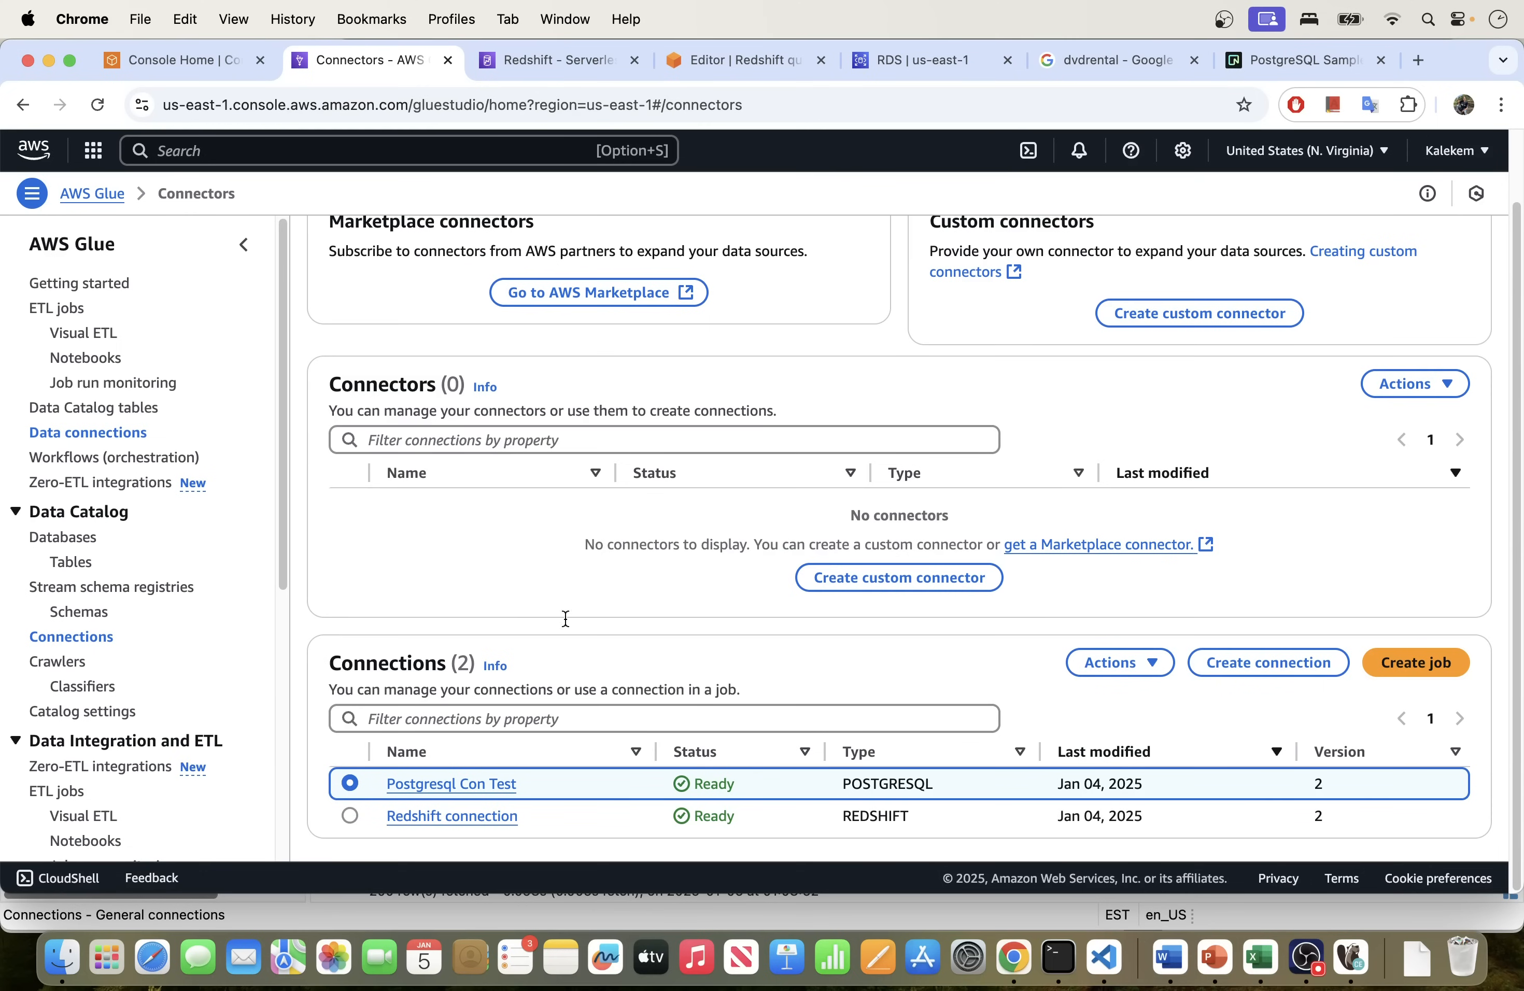
{"action": "left_click", "coordinate": [1135, 664]}
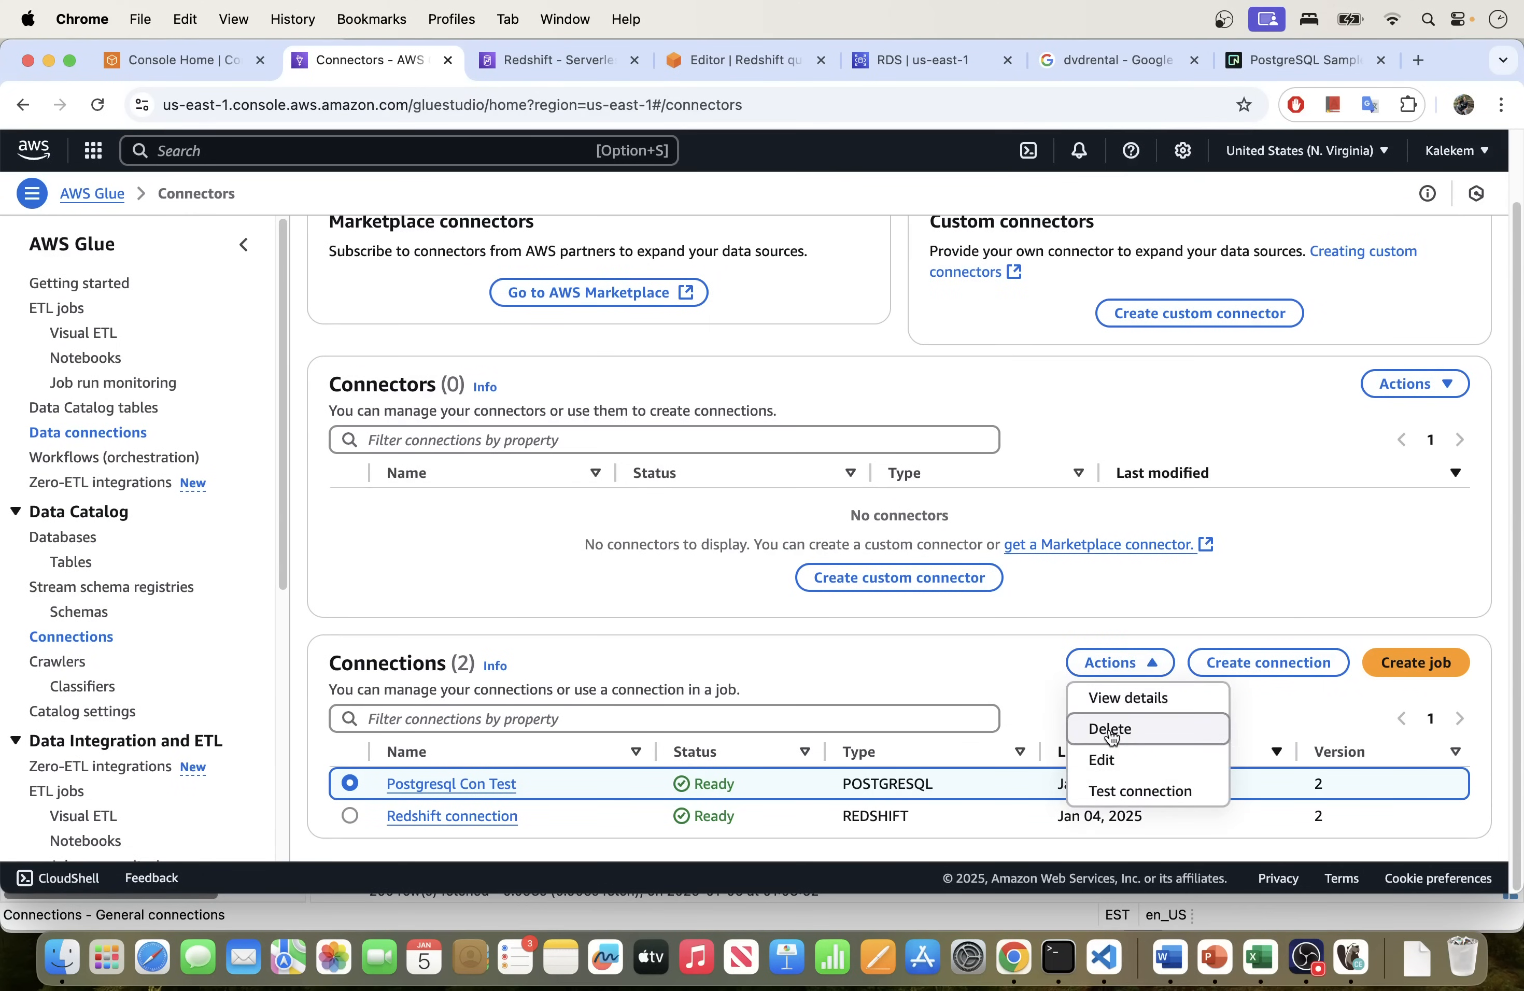
{"action": "left_click", "coordinate": [1123, 791]}
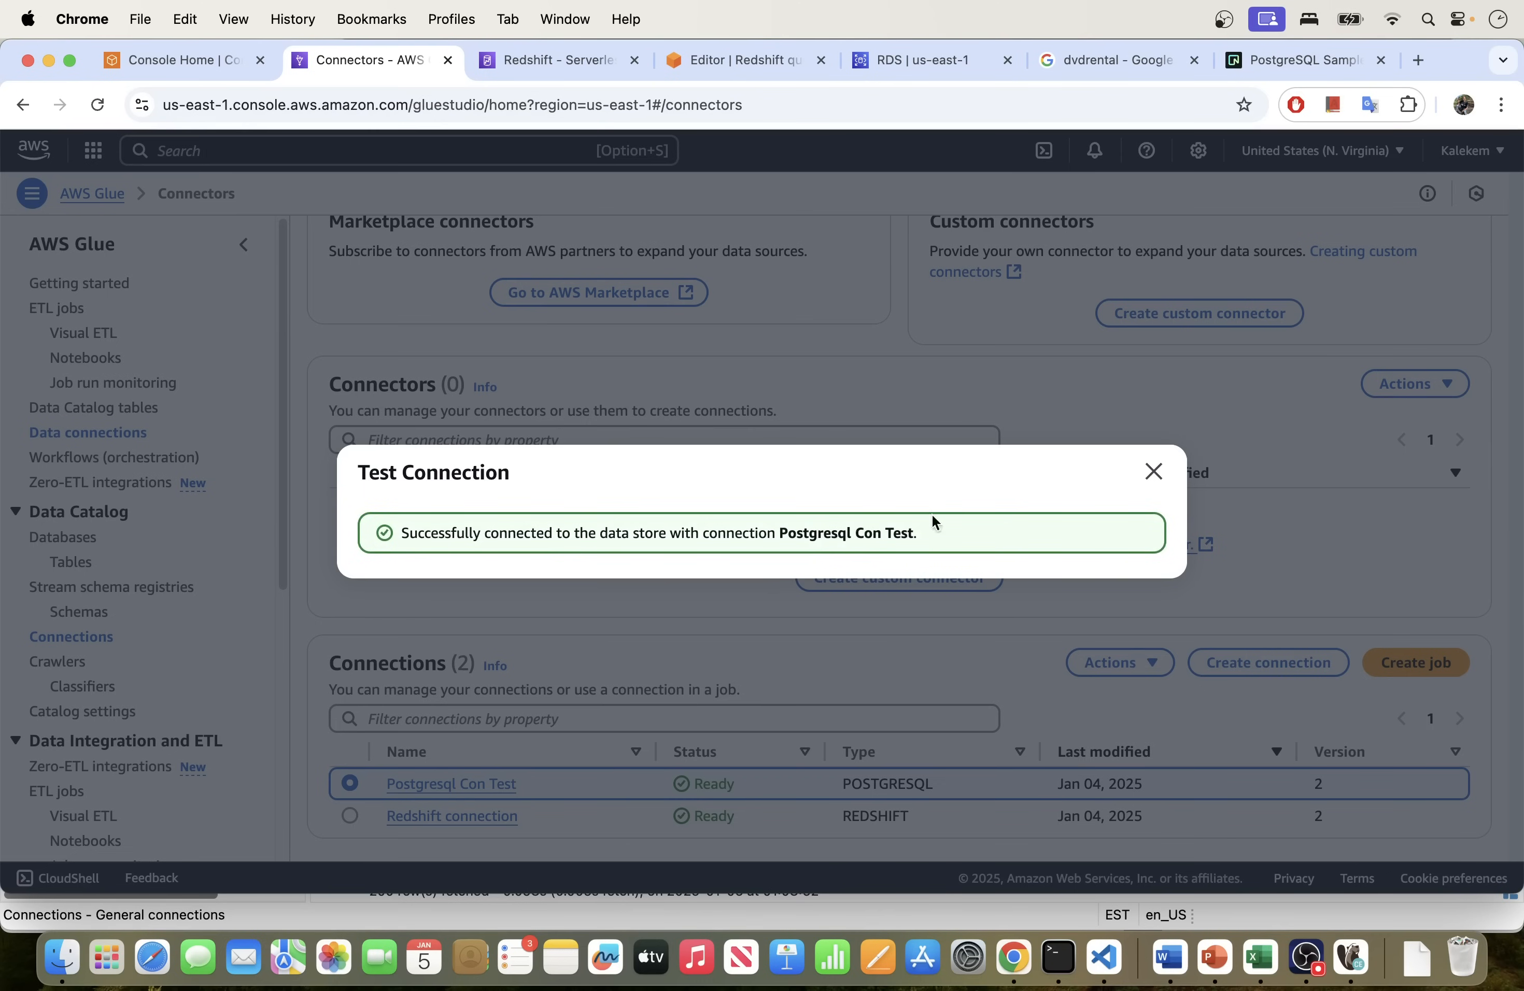
{"action": "left_click", "coordinate": [1153, 471]}
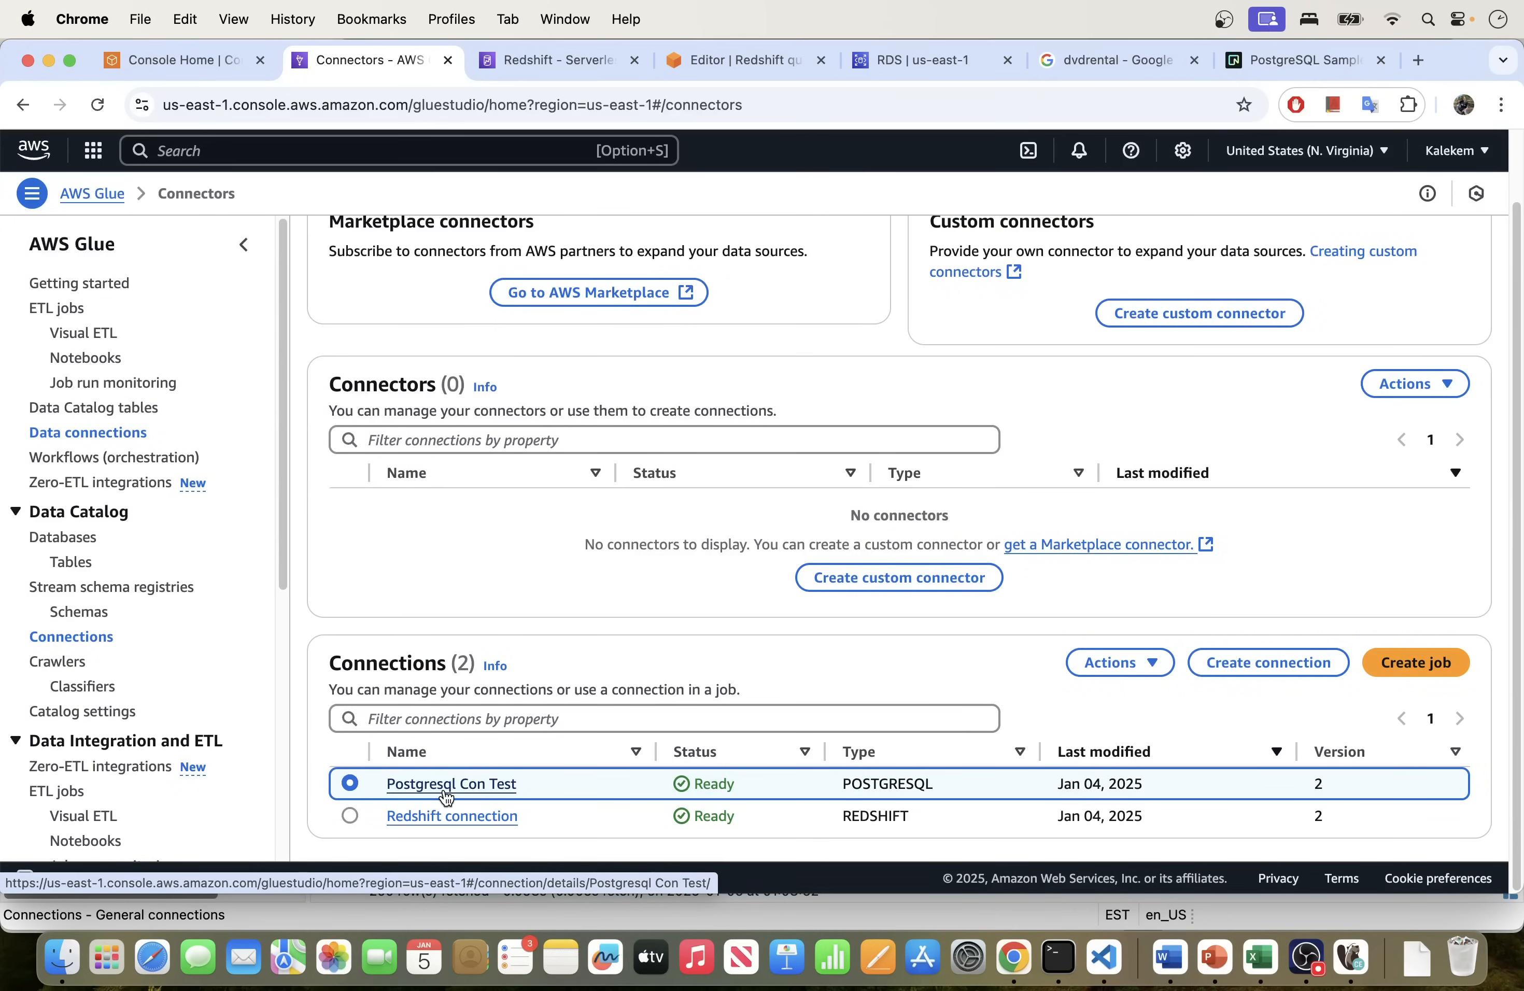
Step: Start creating a new connection, find data sources matching "pos" and choose PostgreSQL as the data source
{"action": "left_click", "coordinate": [1290, 671]}
{"action": "left_click", "coordinate": [857, 356]}
{"action": "type", "text": "pos"}
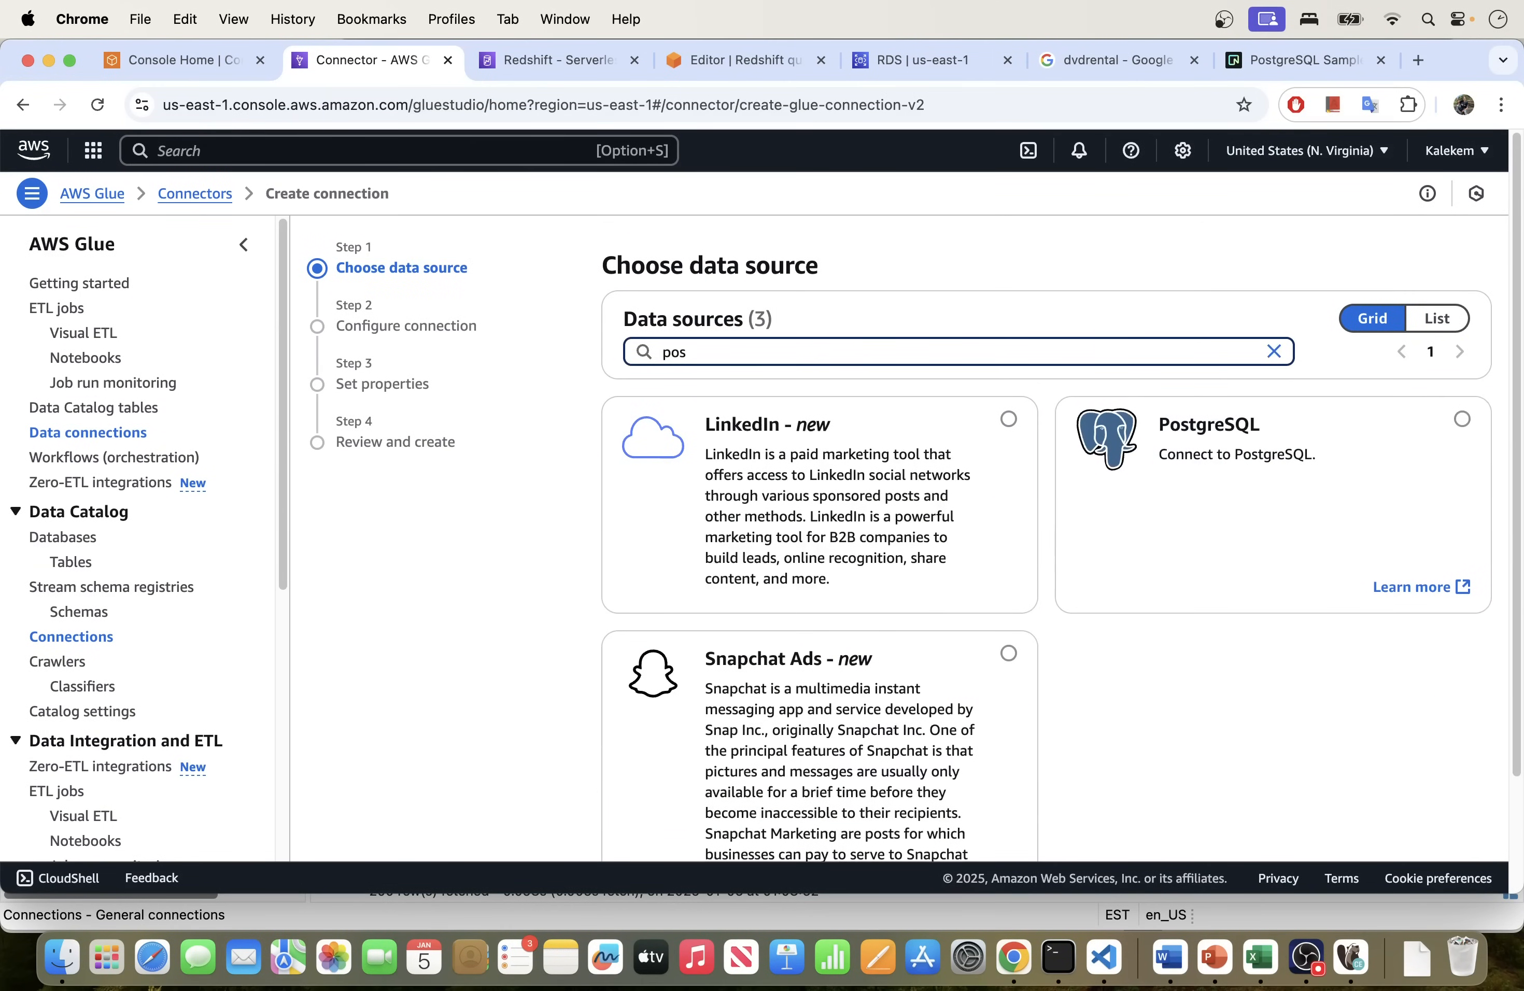
{"action": "left_click", "coordinate": [1453, 427]}
{"action": "scroll", "coordinate": [1108, 474], "scroll_direction": "down", "scroll_amount": 1}
Step: Choose postgres-db as the connection's database instance and enter dvdrental as the database name
{"action": "scroll", "coordinate": [1108, 474], "scroll_direction": "down", "scroll_amount": 4}
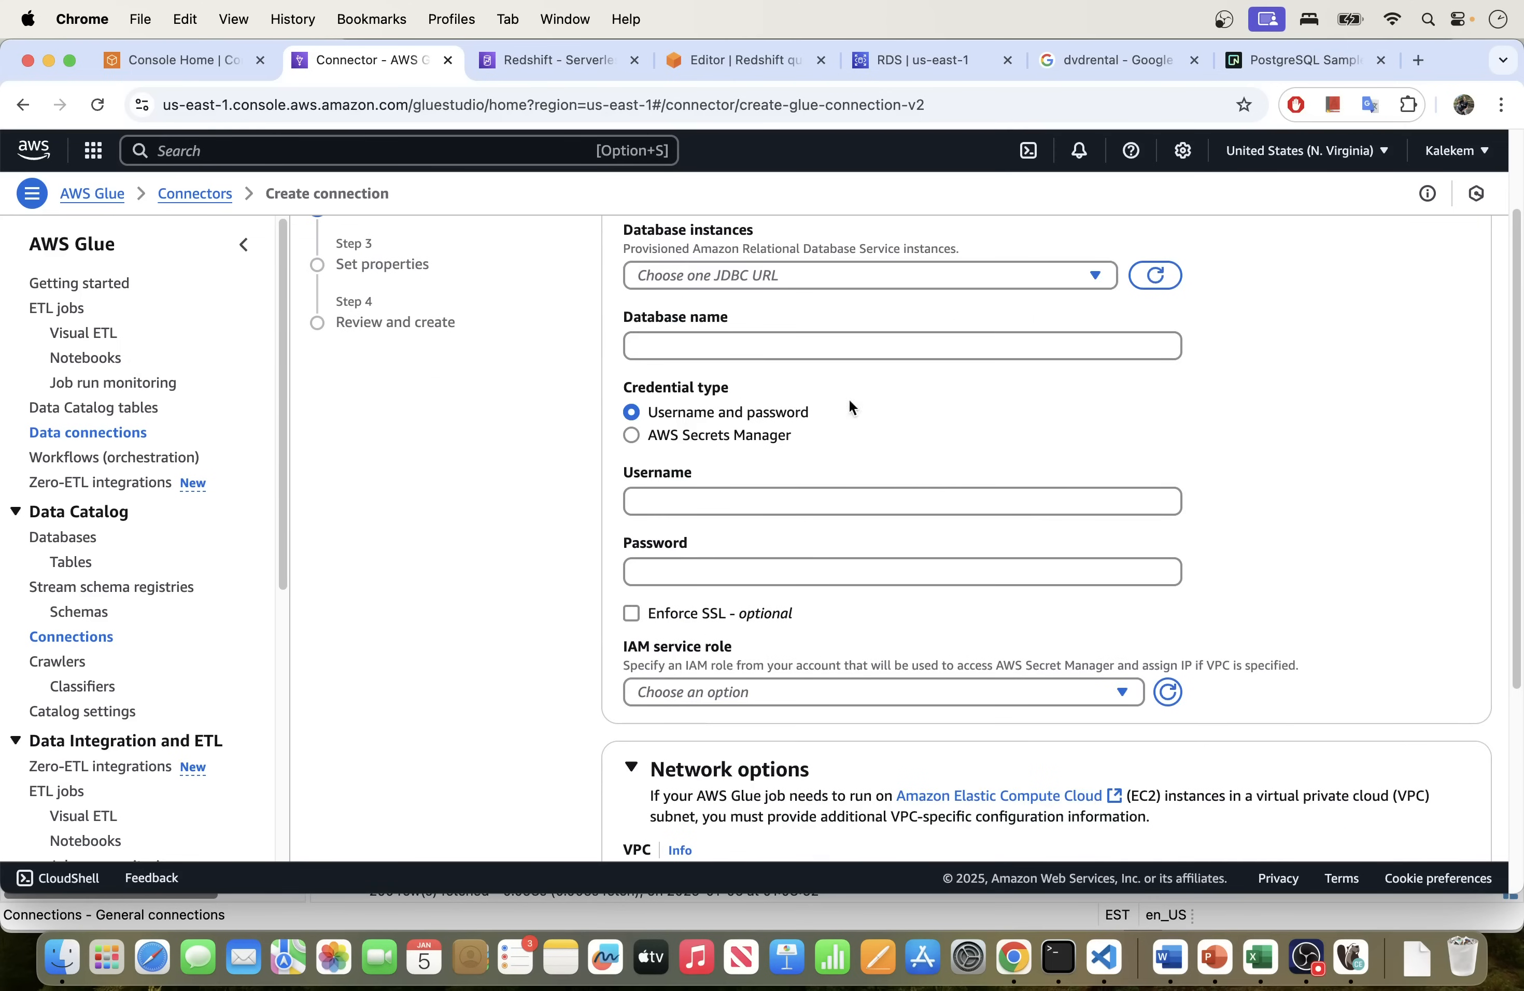
{"action": "left_click", "coordinate": [714, 271]}
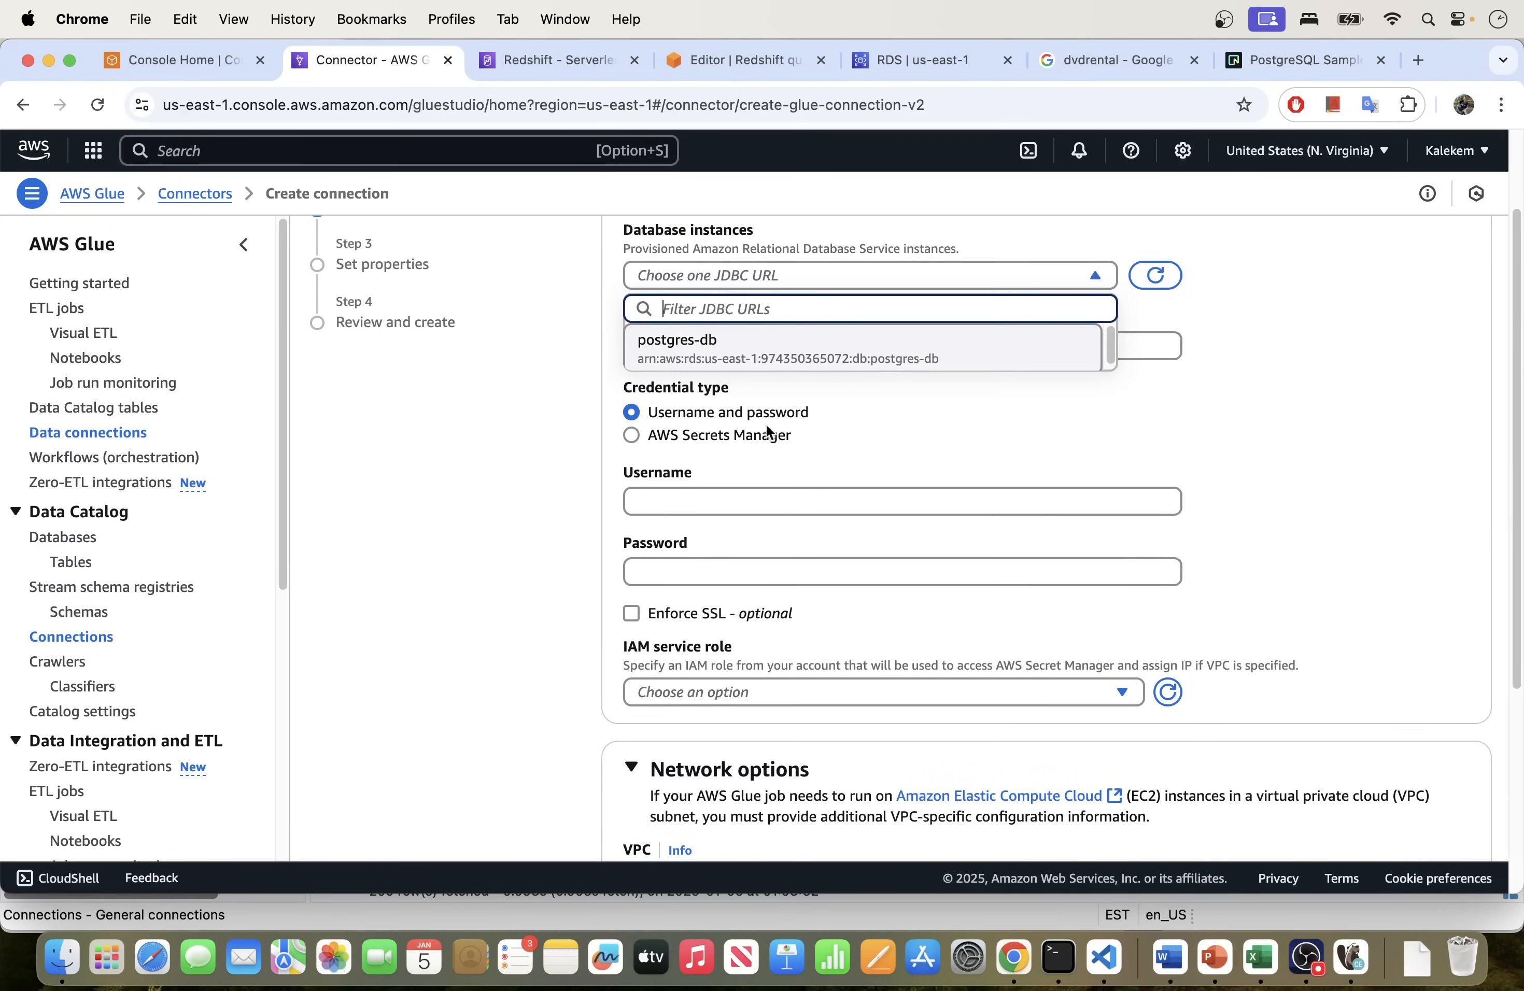
{"action": "left_click", "coordinate": [725, 356]}
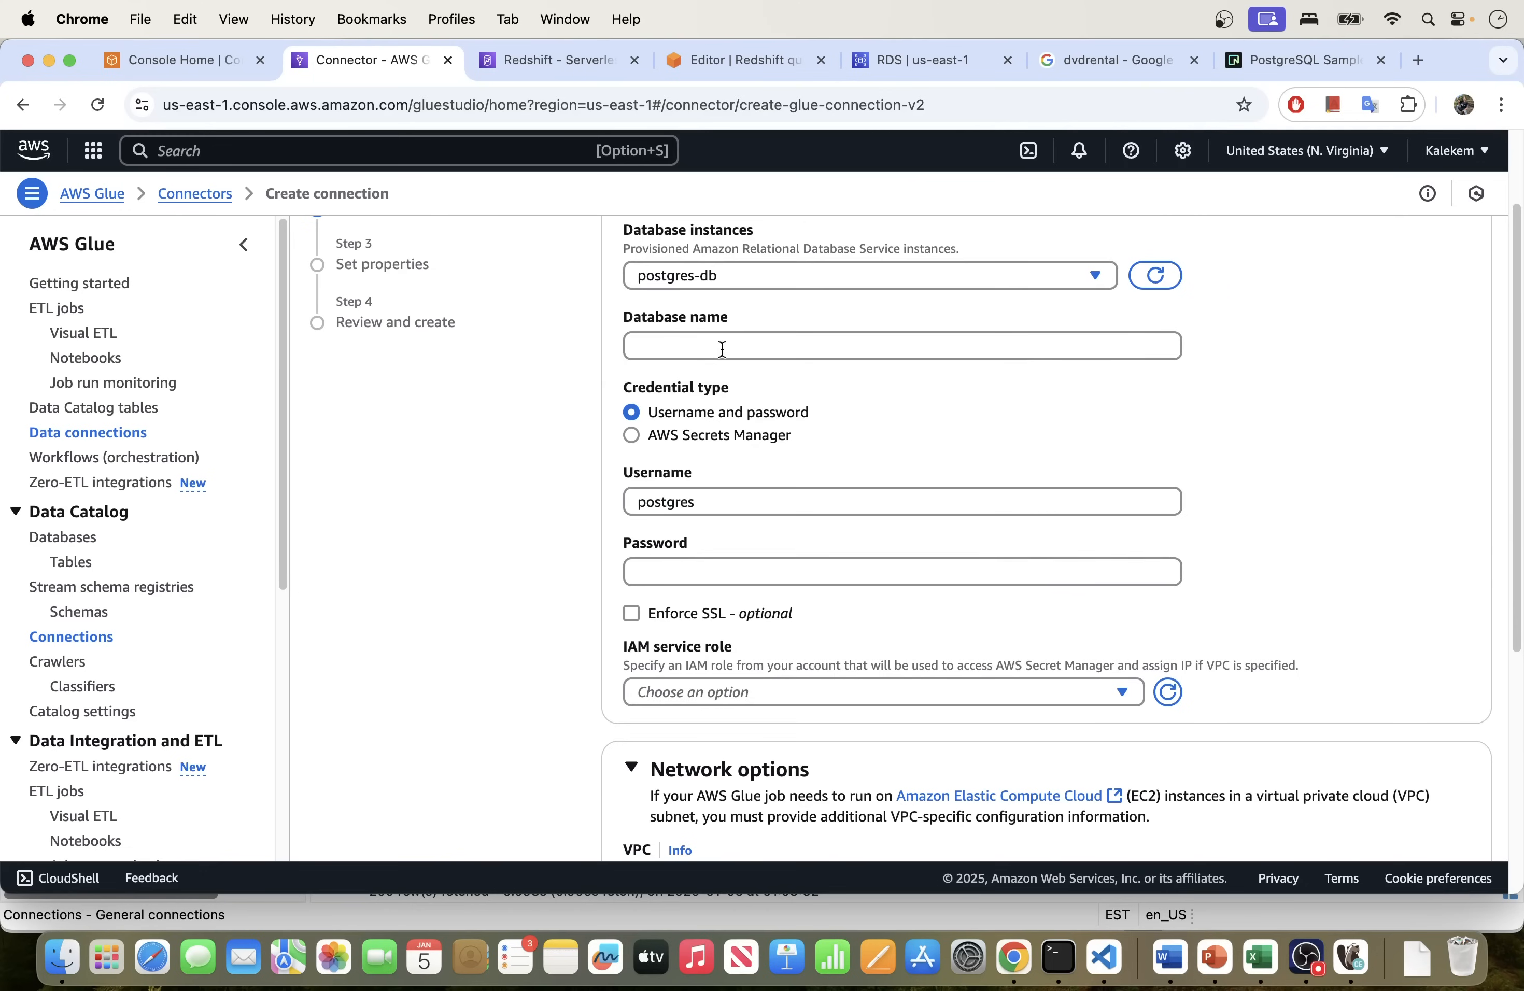
{"action": "left_click", "coordinate": [677, 348]}
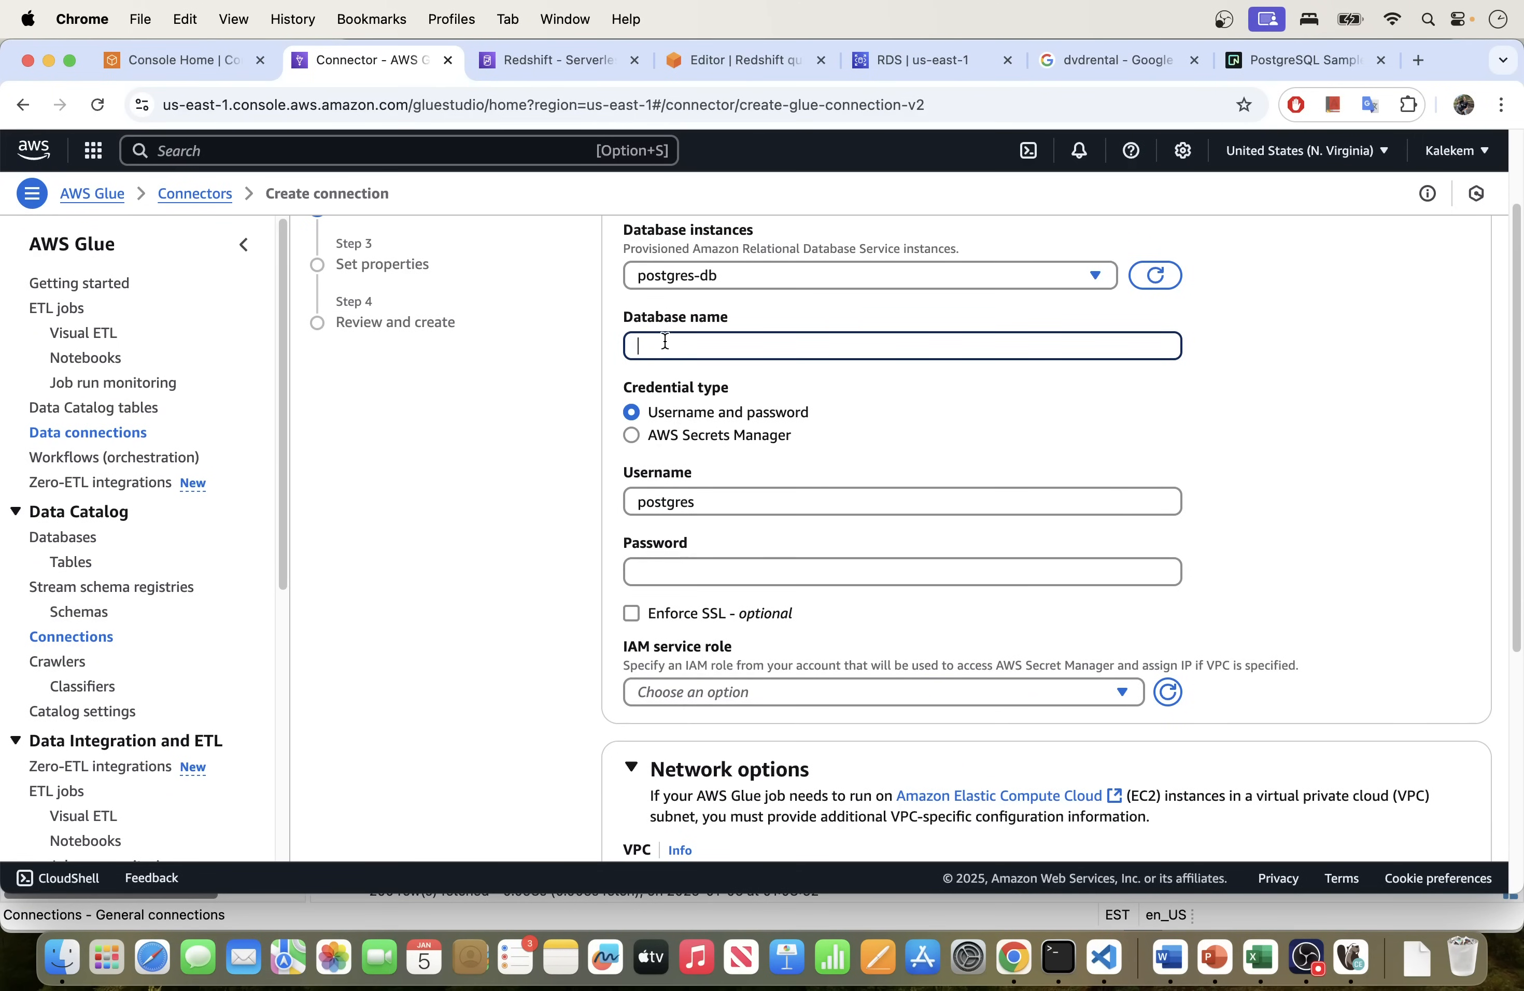
{"action": "type", "text": "dvdrental"}
{"action": "left_click_drag", "start_coordinate": [703, 351], "coordinate": [628, 351]}
Step: Check the dvdrental database under the postgres-db connection in DBeaver and return to the connection form in Chrome
{"action": "left_click", "coordinate": [1350, 957]}
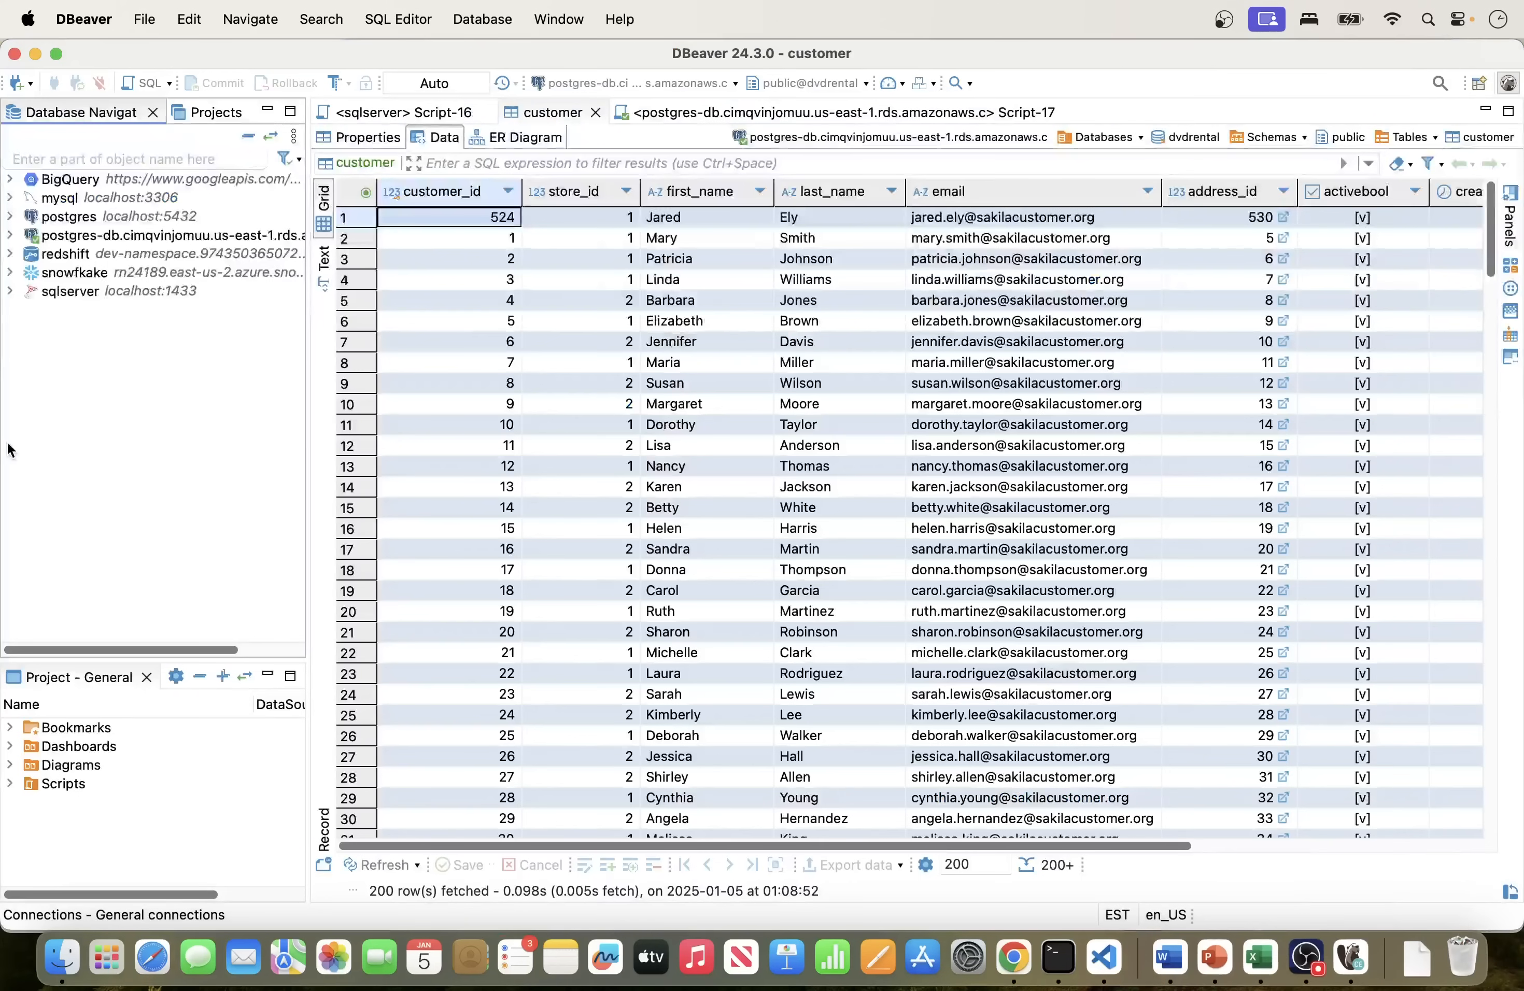
{"action": "left_click", "coordinate": [10, 235]}
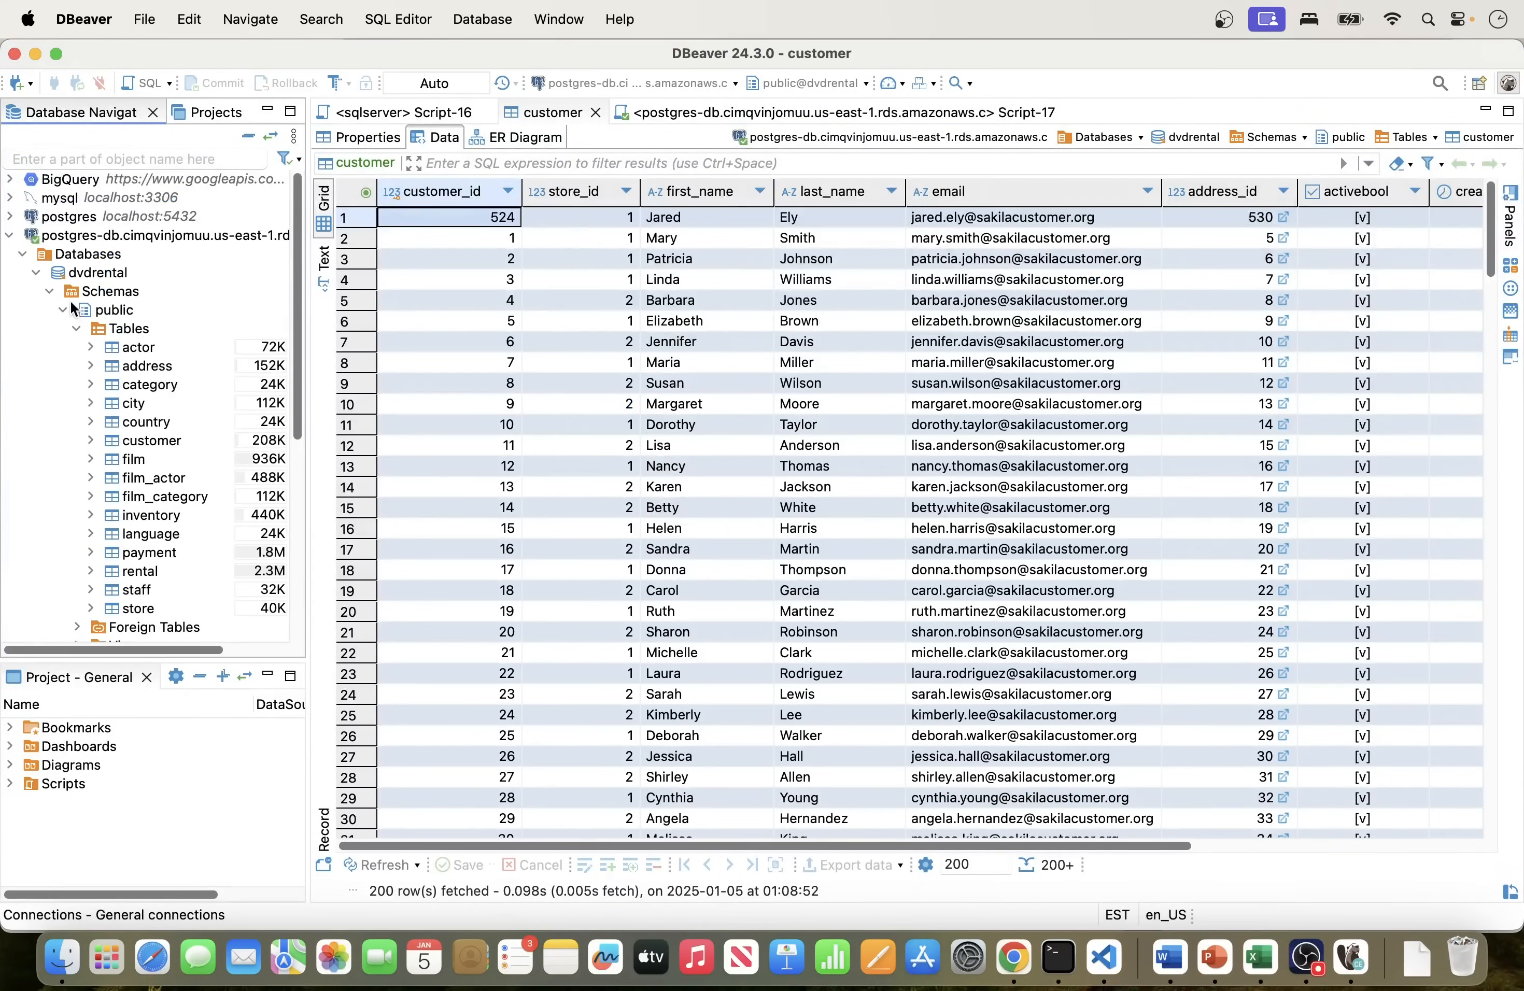
{"action": "left_click", "coordinate": [48, 290]}
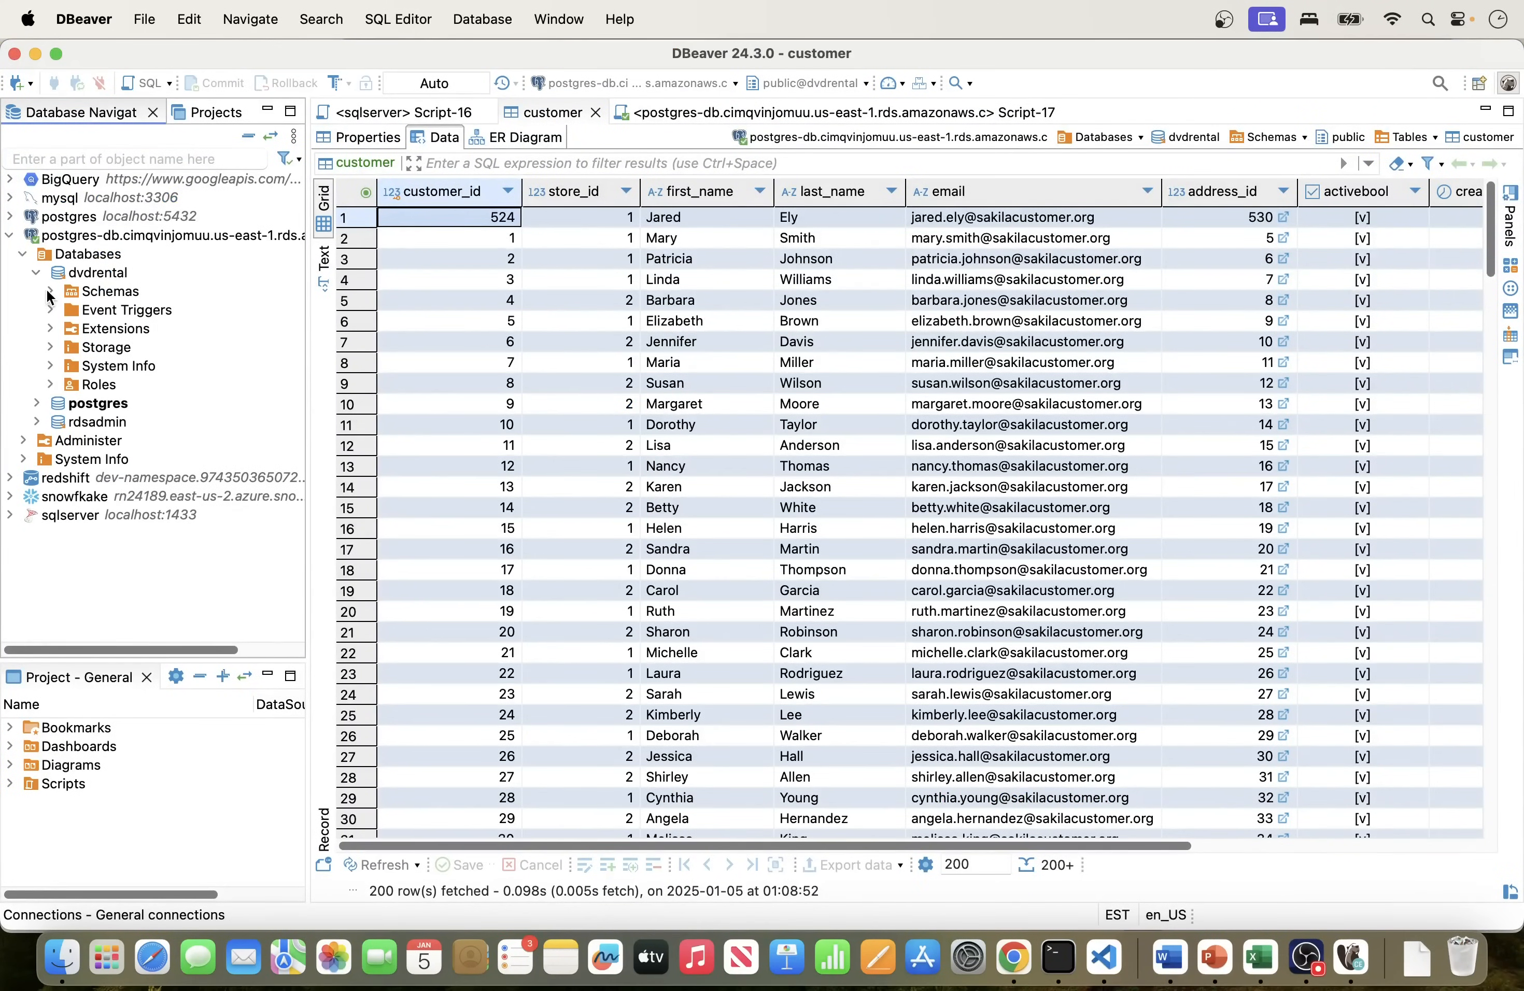
{"action": "left_click", "coordinate": [88, 275]}
{"action": "key", "text": "super+Tab"}
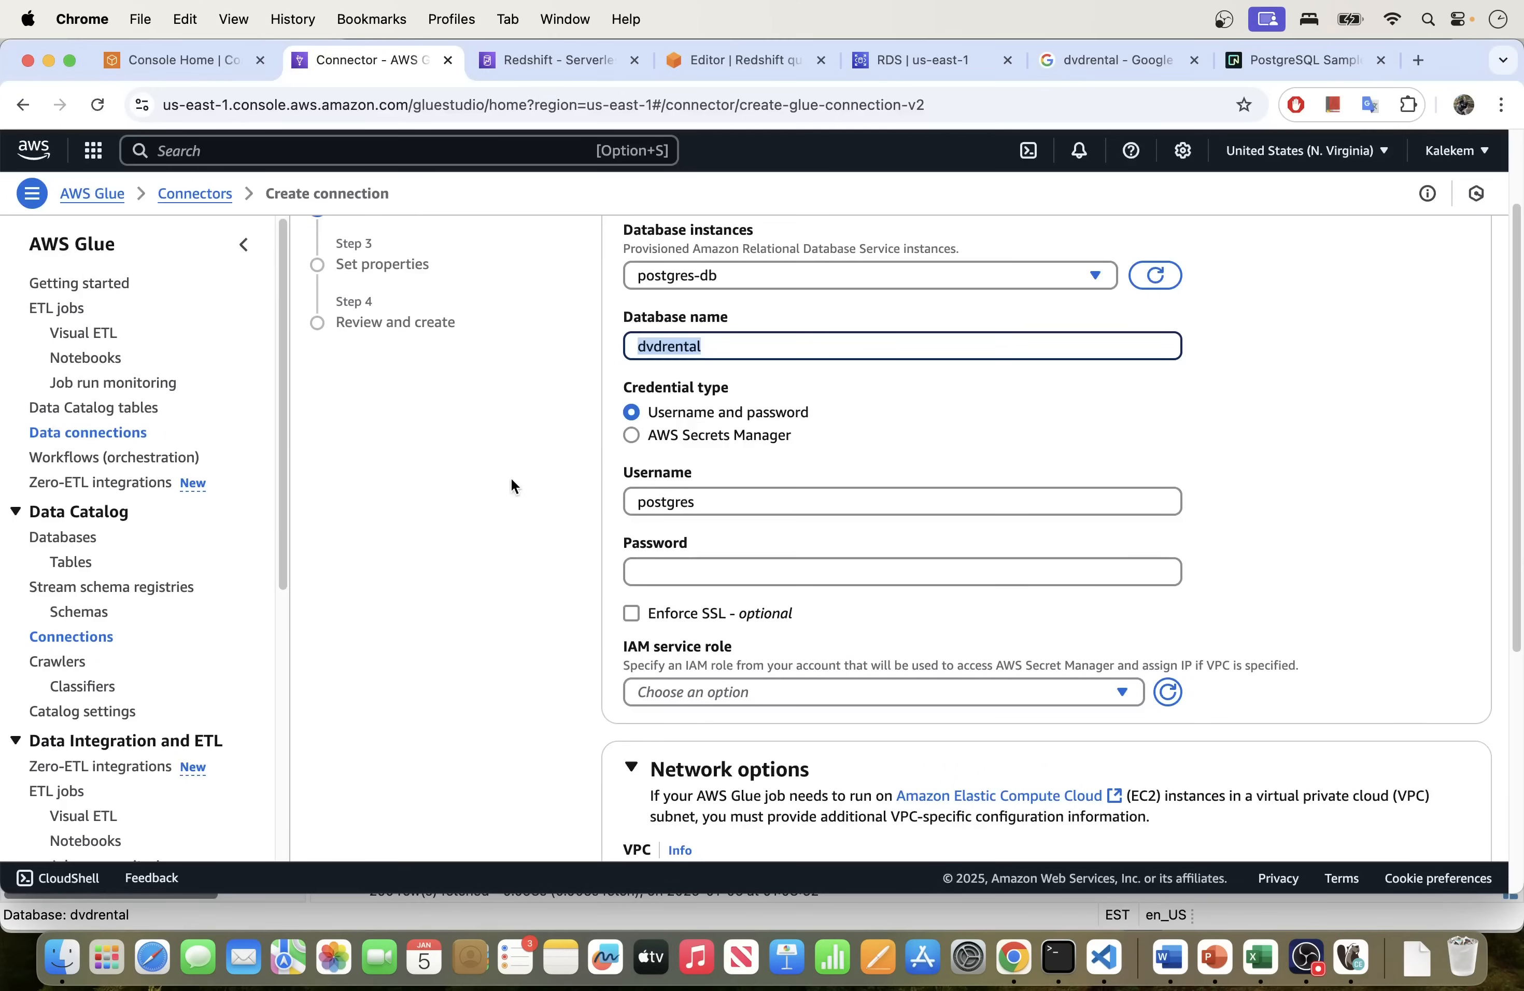
Step: Set the credential type to AWS Secrets Manager and open Secrets Manager from Console Home in a new tab
{"action": "left_click", "coordinate": [631, 436]}
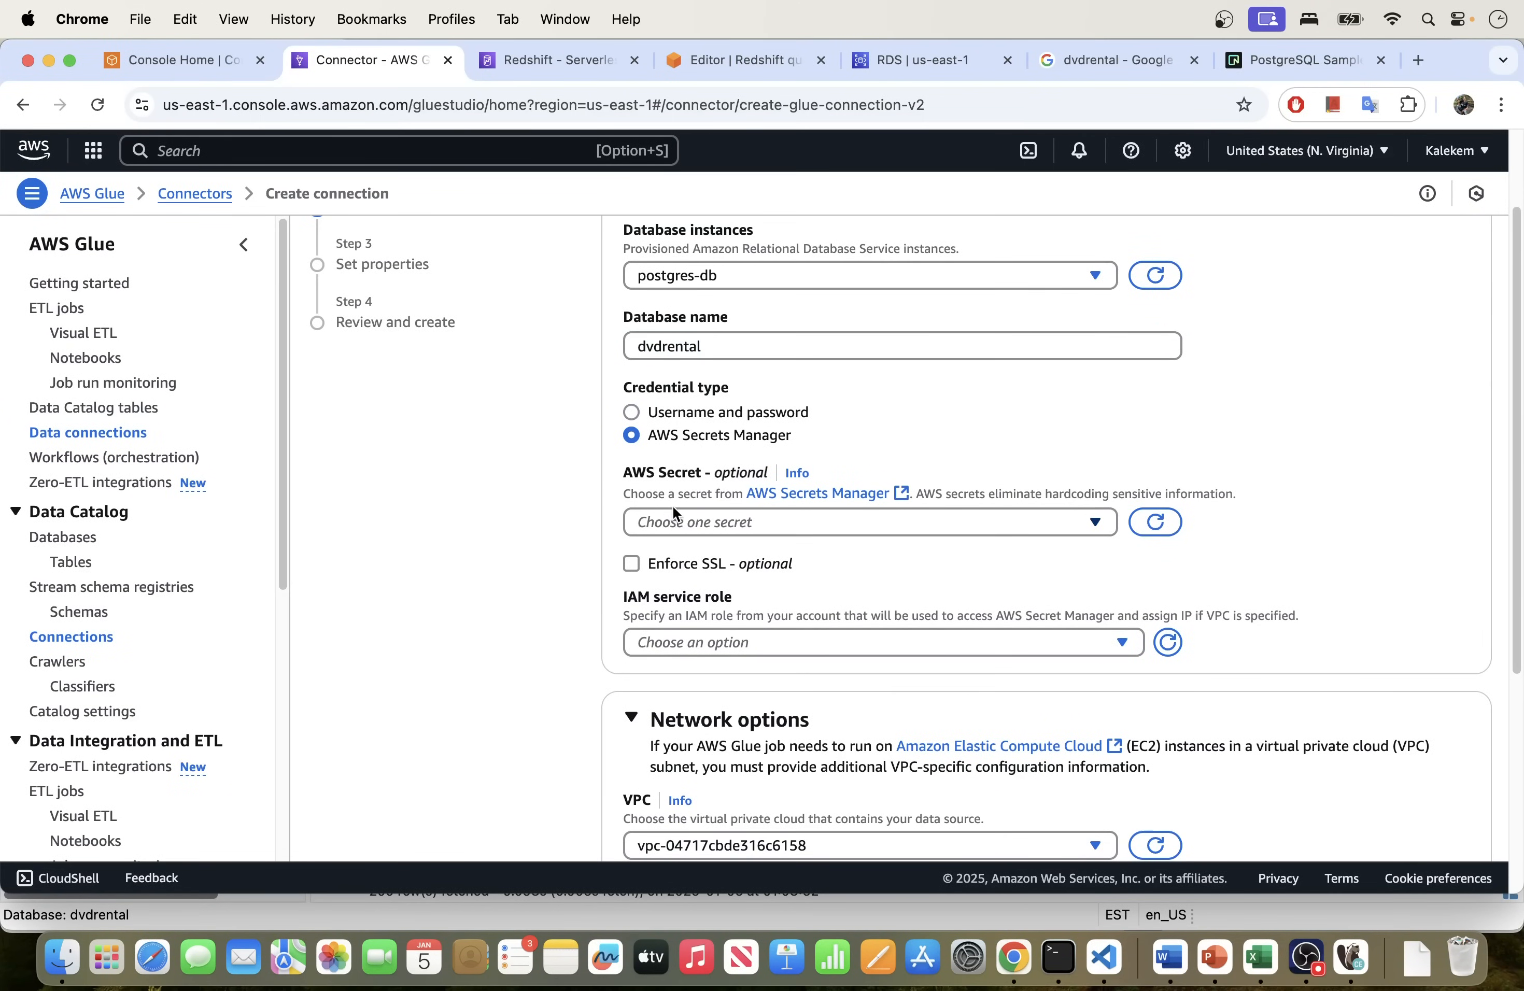
{"action": "left_click", "coordinate": [165, 61]}
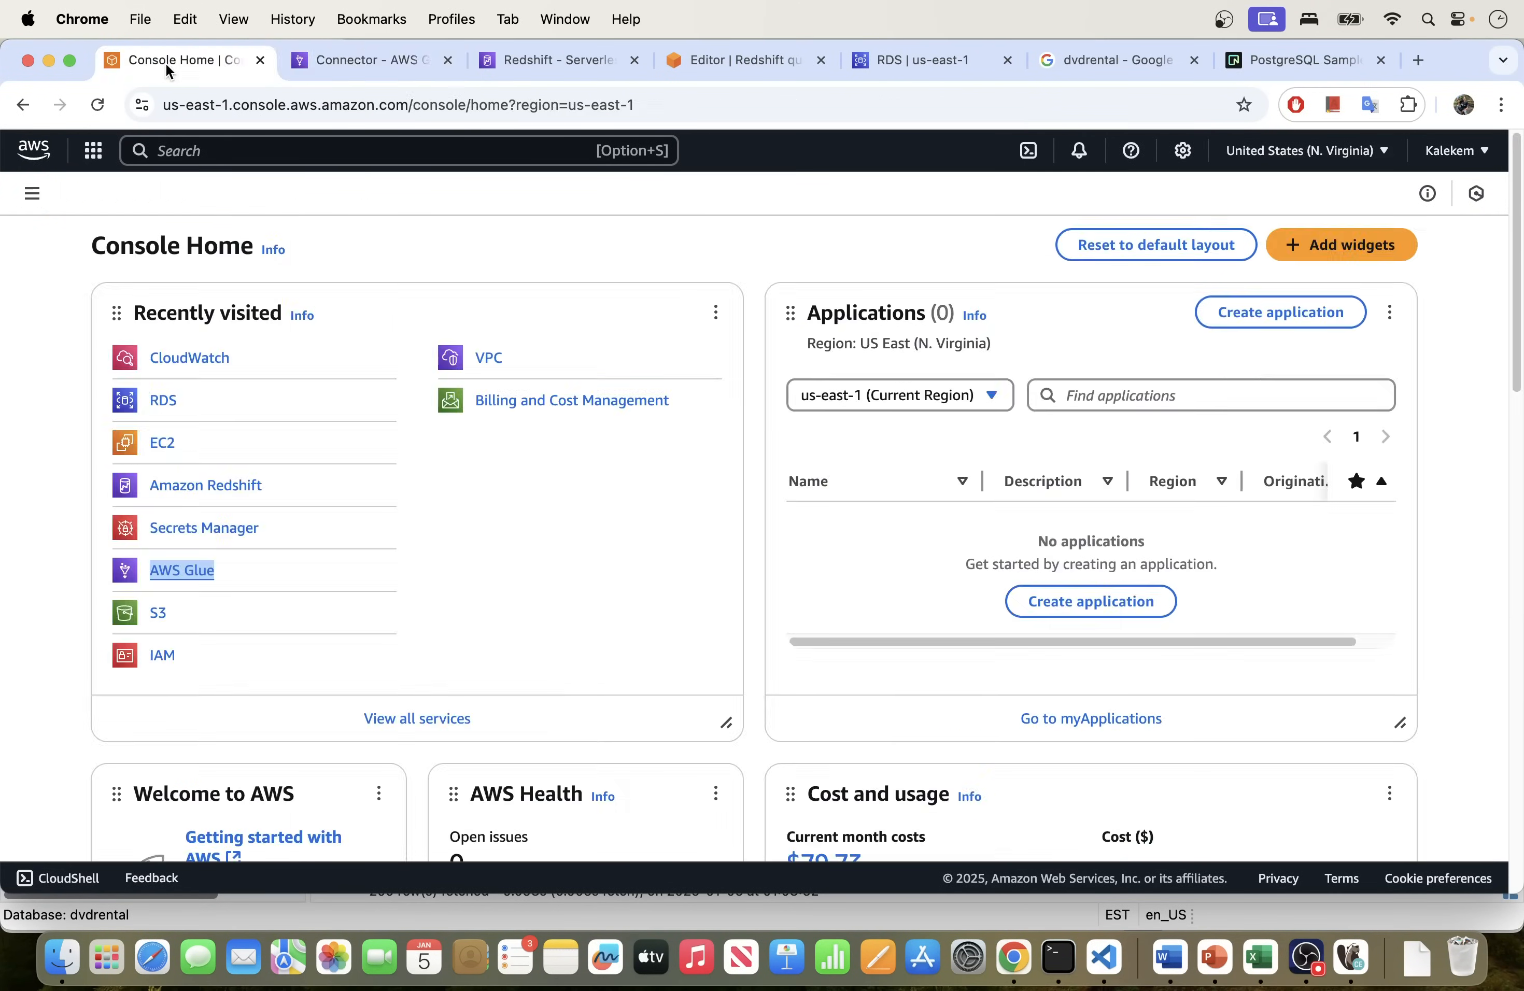
{"action": "right_click", "coordinate": [192, 529]}
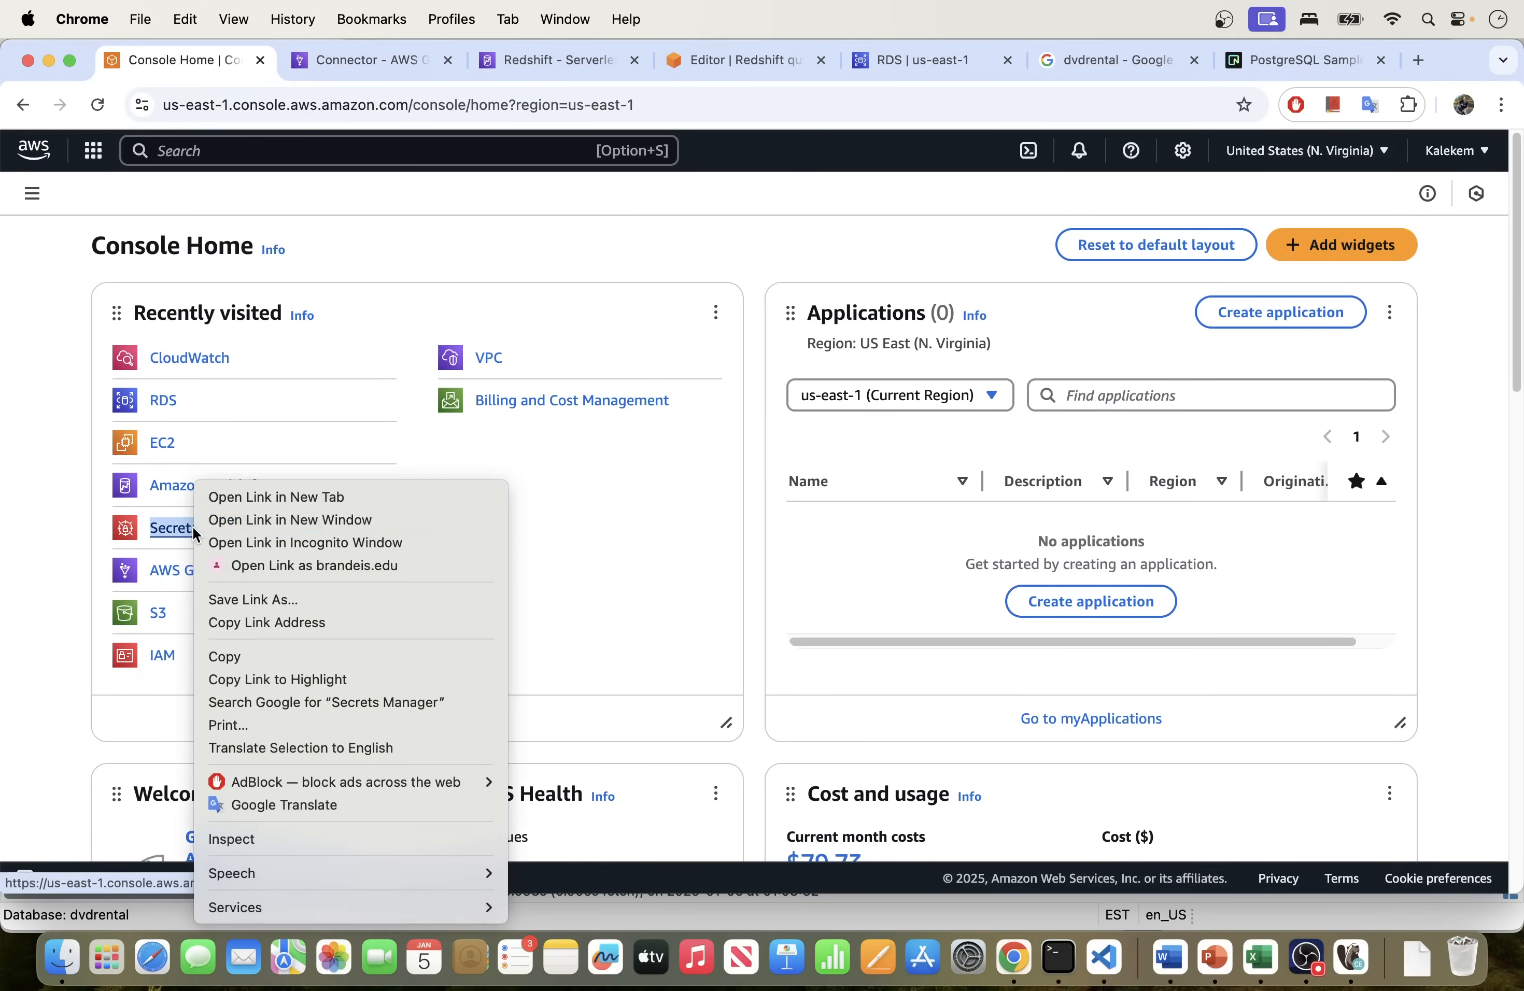
{"action": "left_click", "coordinate": [249, 497]}
{"action": "left_click", "coordinate": [501, 61]}
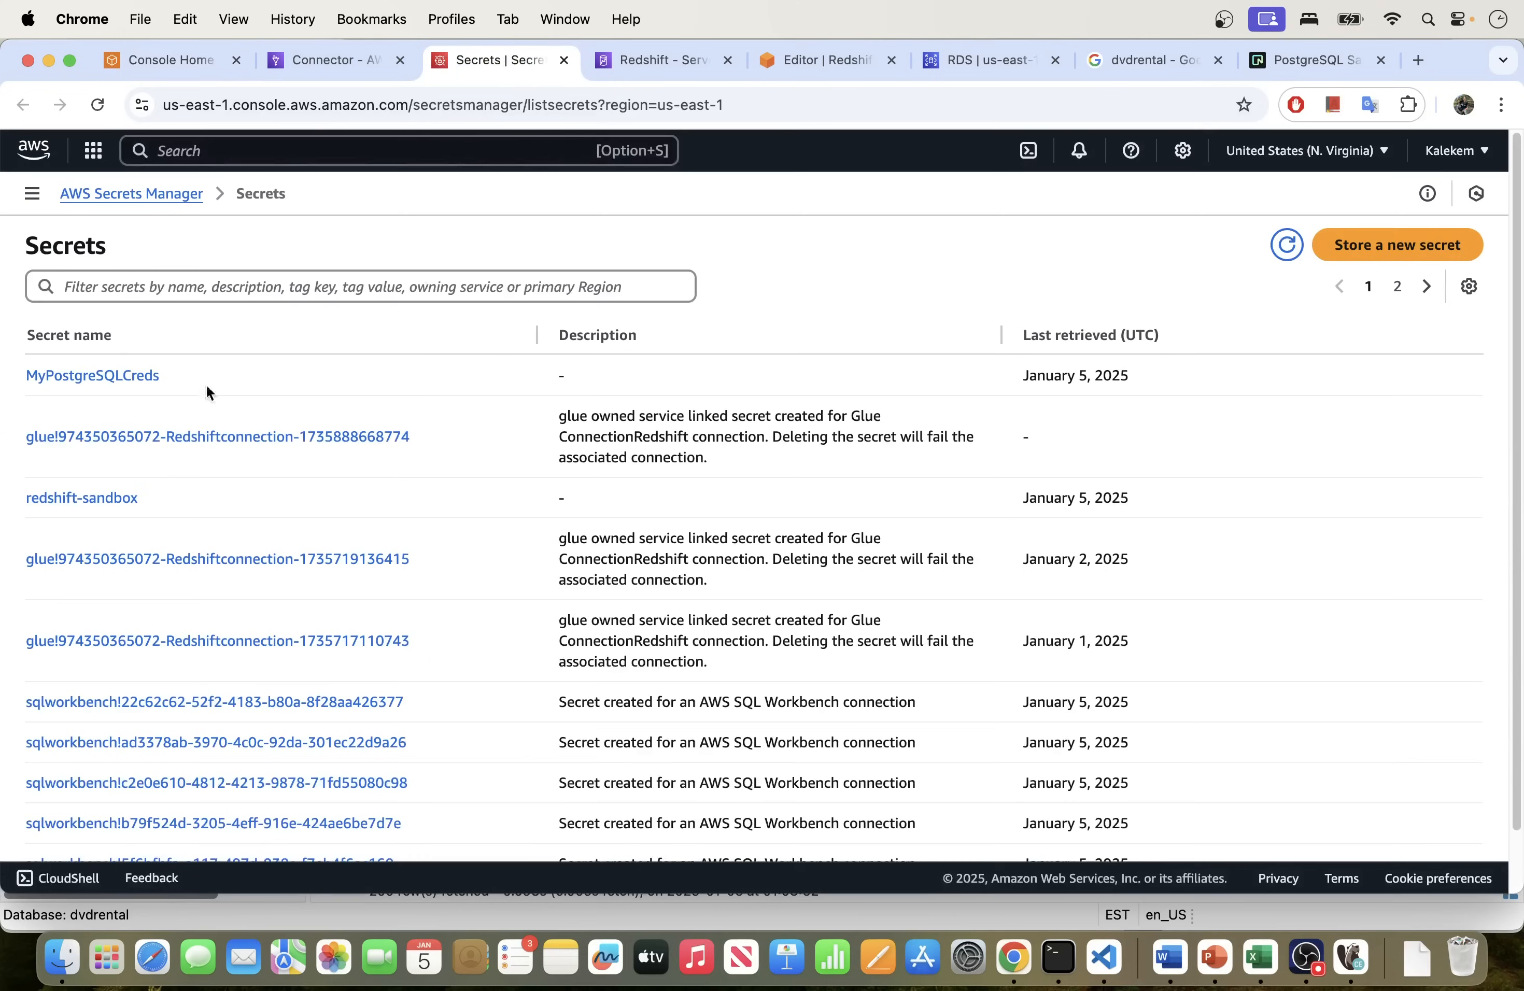
Step: Look through the MyPostgreSQLCreds secret's details and go back to the list of secrets
{"action": "left_click", "coordinate": [124, 373]}
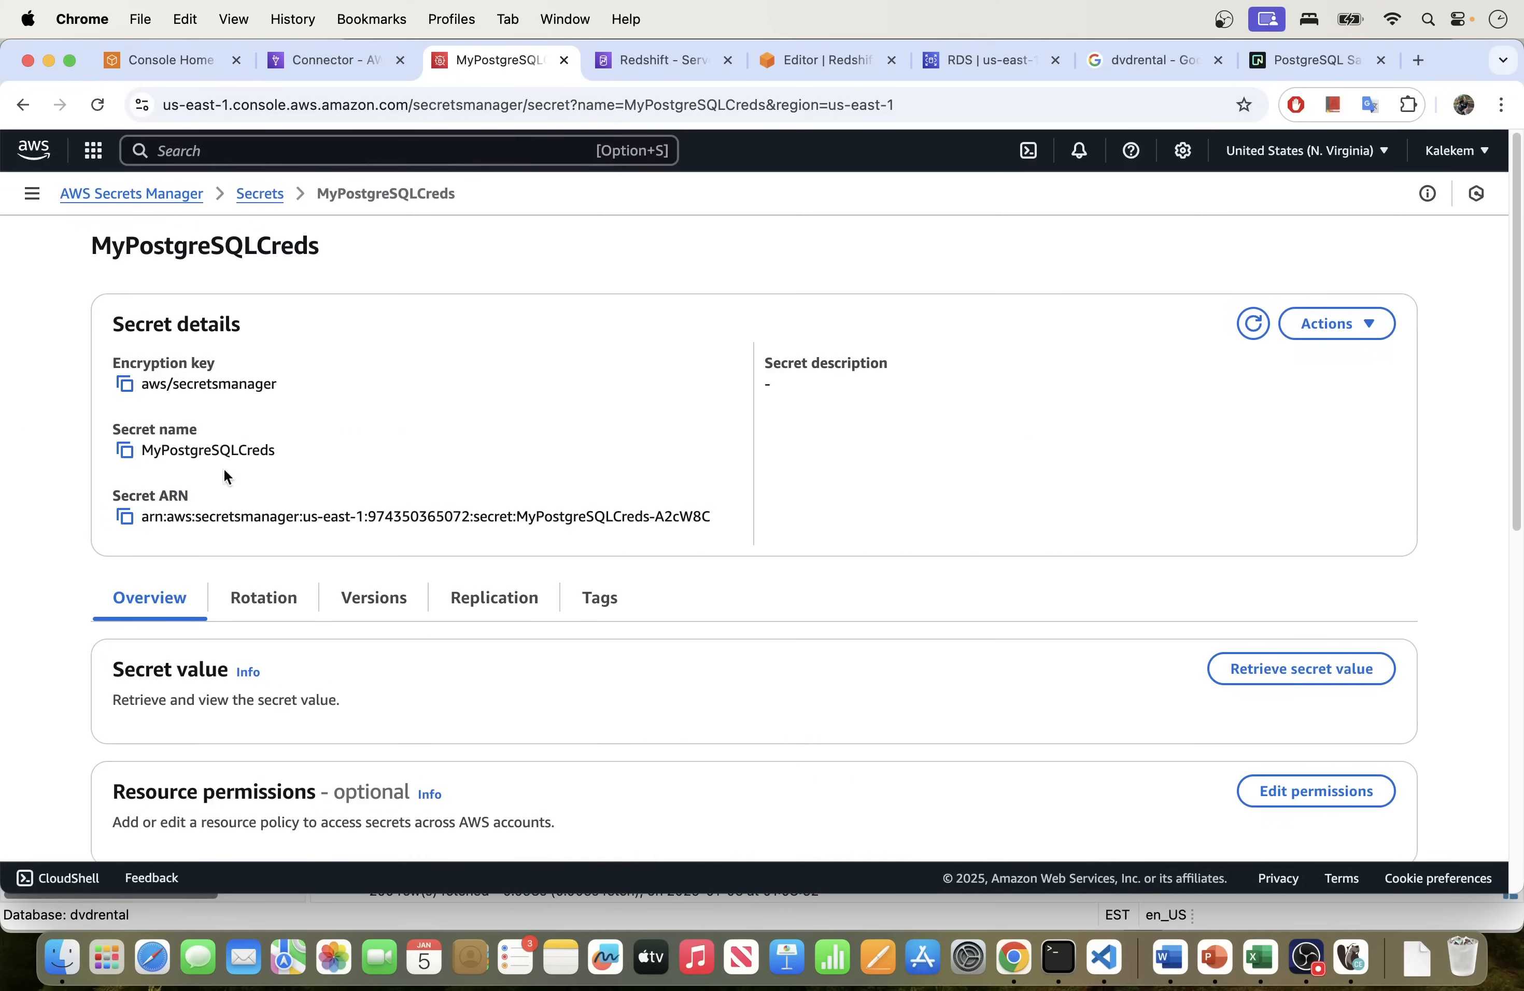
{"action": "scroll", "coordinate": [375, 489], "scroll_direction": "down", "scroll_amount": 5}
{"action": "scroll", "coordinate": [375, 490], "scroll_direction": "up", "scroll_amount": 1}
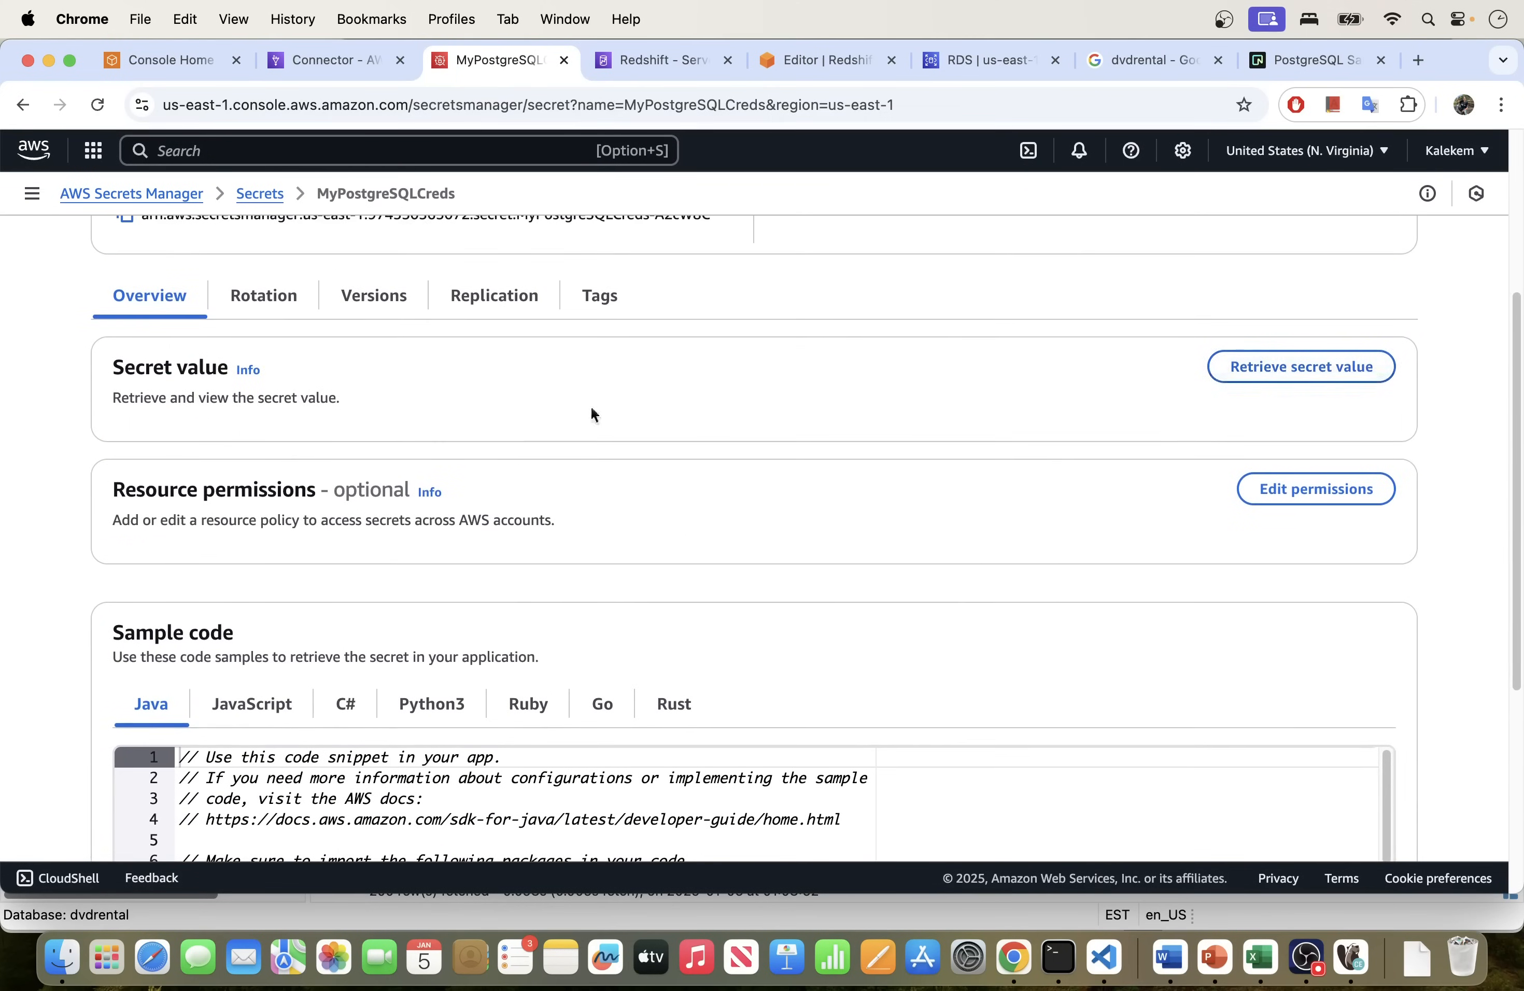
{"action": "scroll", "coordinate": [687, 394], "scroll_direction": "up", "scroll_amount": 5}
{"action": "left_click", "coordinate": [260, 193]}
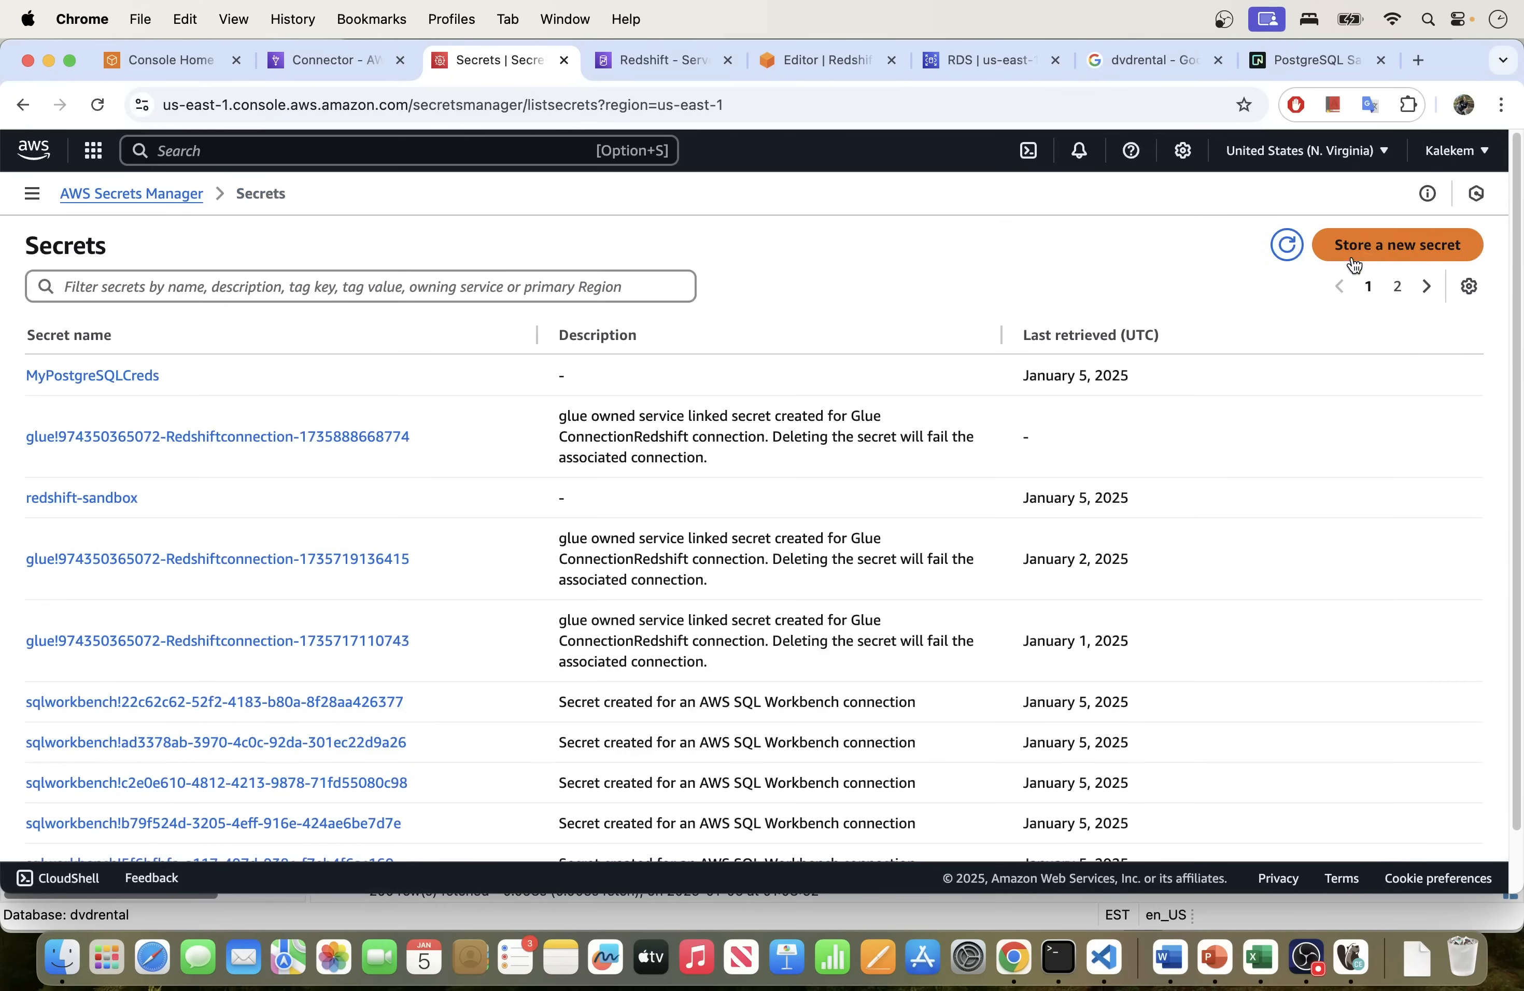
{"action": "left_click", "coordinate": [1377, 254]}
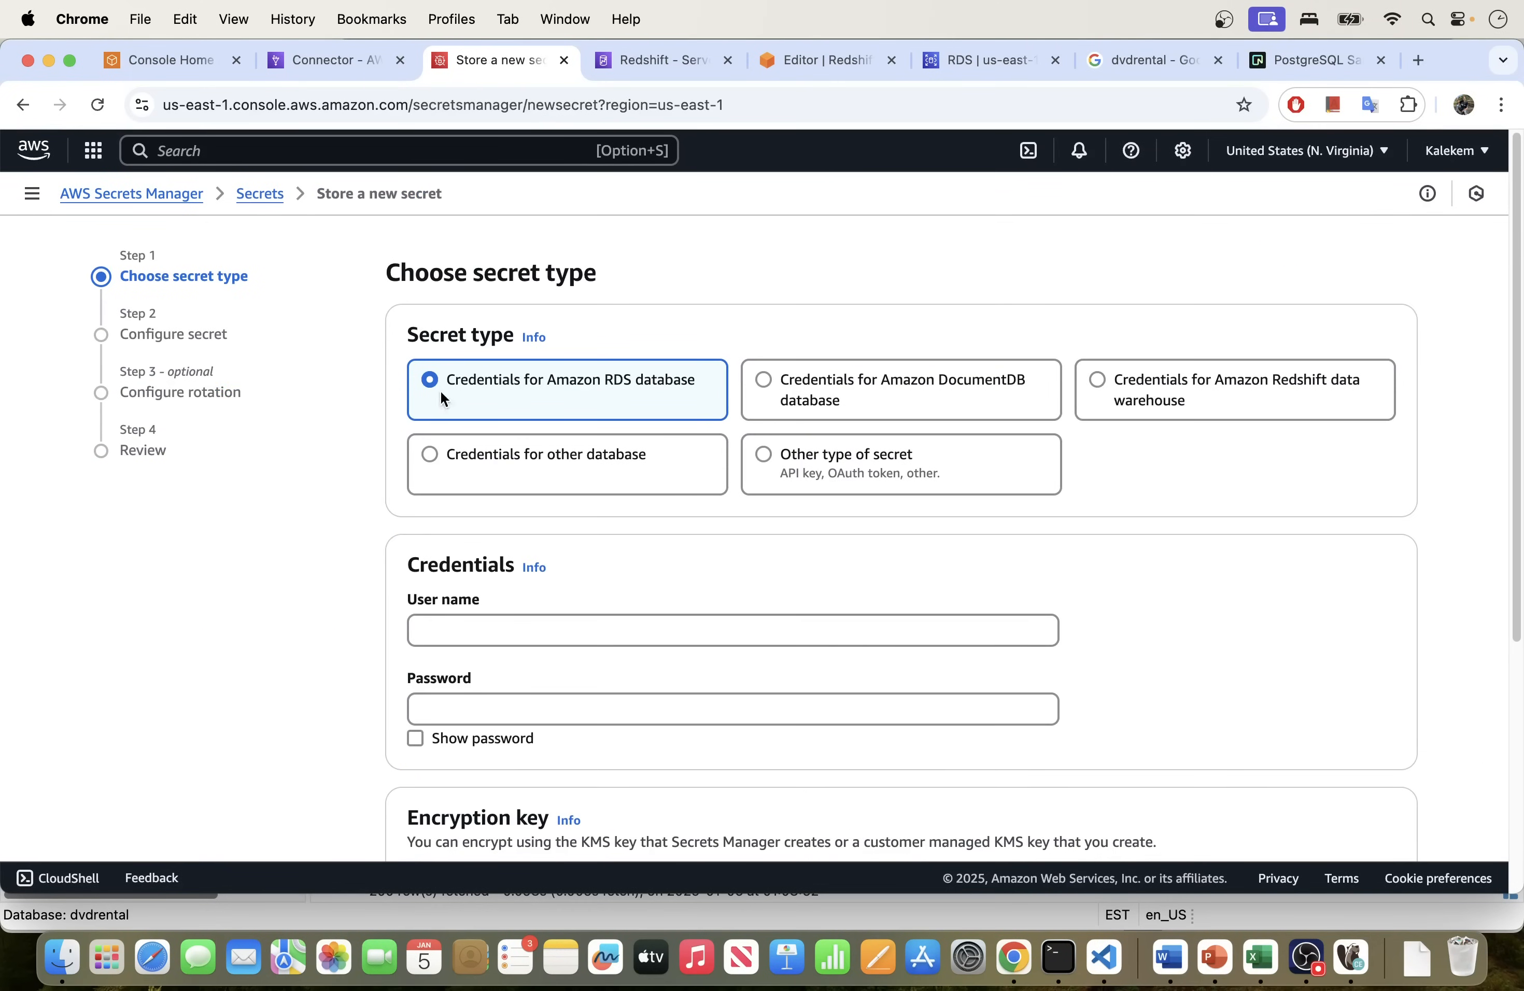
{"action": "left_click", "coordinate": [494, 634]}
{"action": "scroll", "coordinate": [494, 636], "scroll_direction": "down", "scroll_amount": 1}
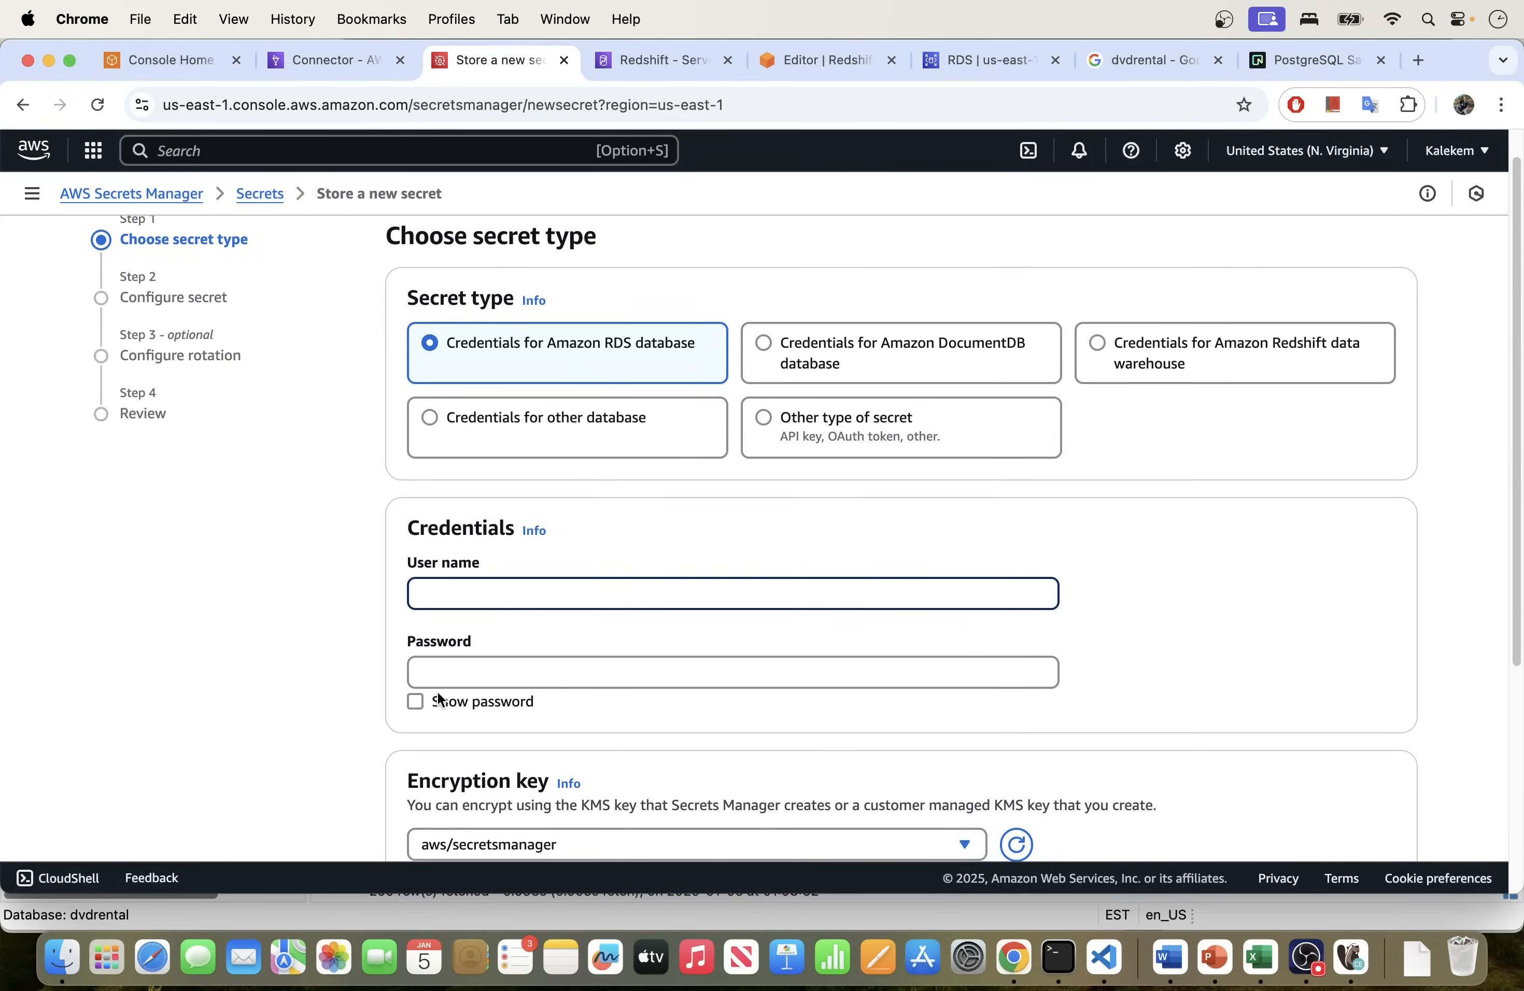
{"action": "scroll", "coordinate": [422, 662], "scroll_direction": "down", "scroll_amount": 3}
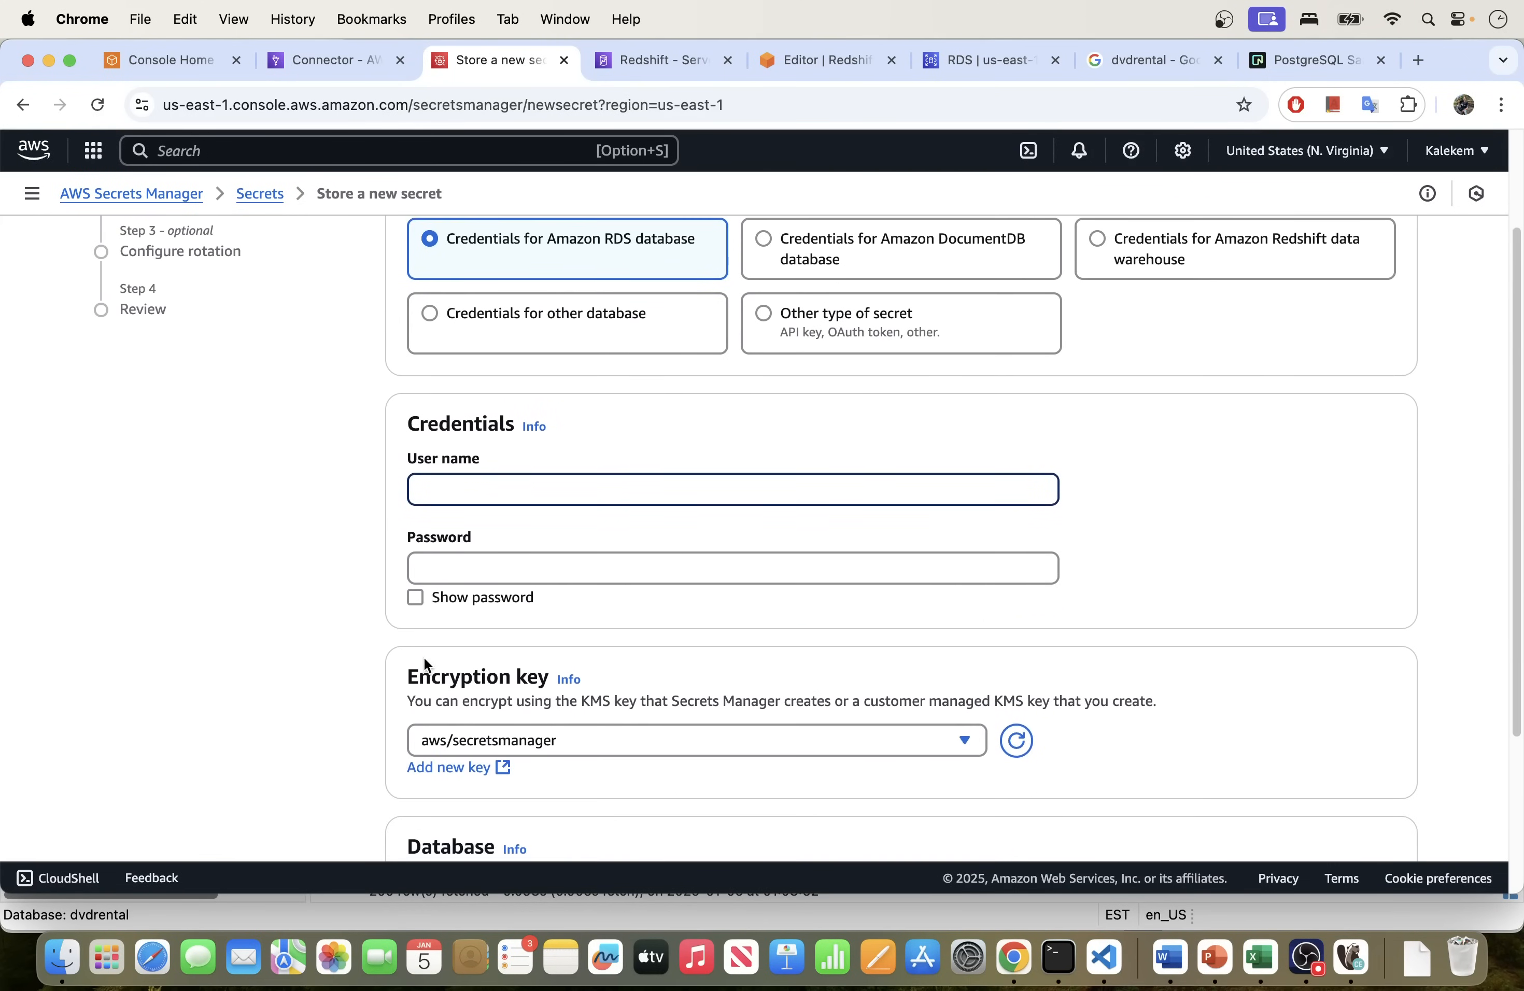
{"action": "left_click", "coordinate": [429, 560]}
{"action": "left_click", "coordinate": [288, 630]}
{"action": "scroll", "coordinate": [326, 704], "scroll_direction": "down", "scroll_amount": 4}
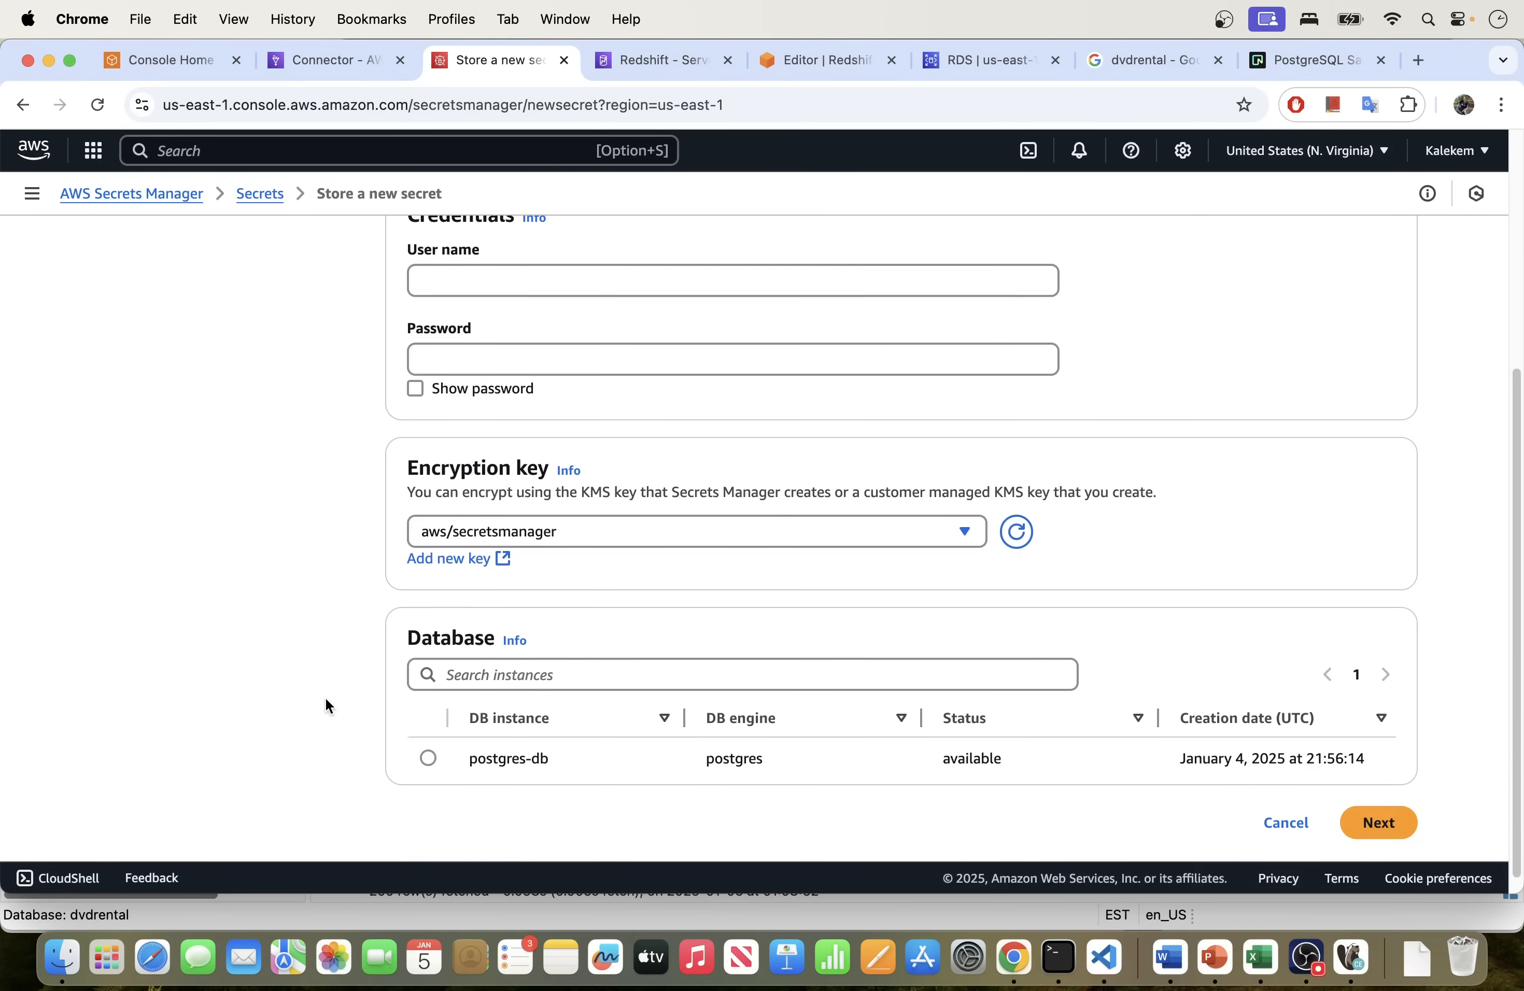
{"action": "left_click", "coordinate": [428, 758]}
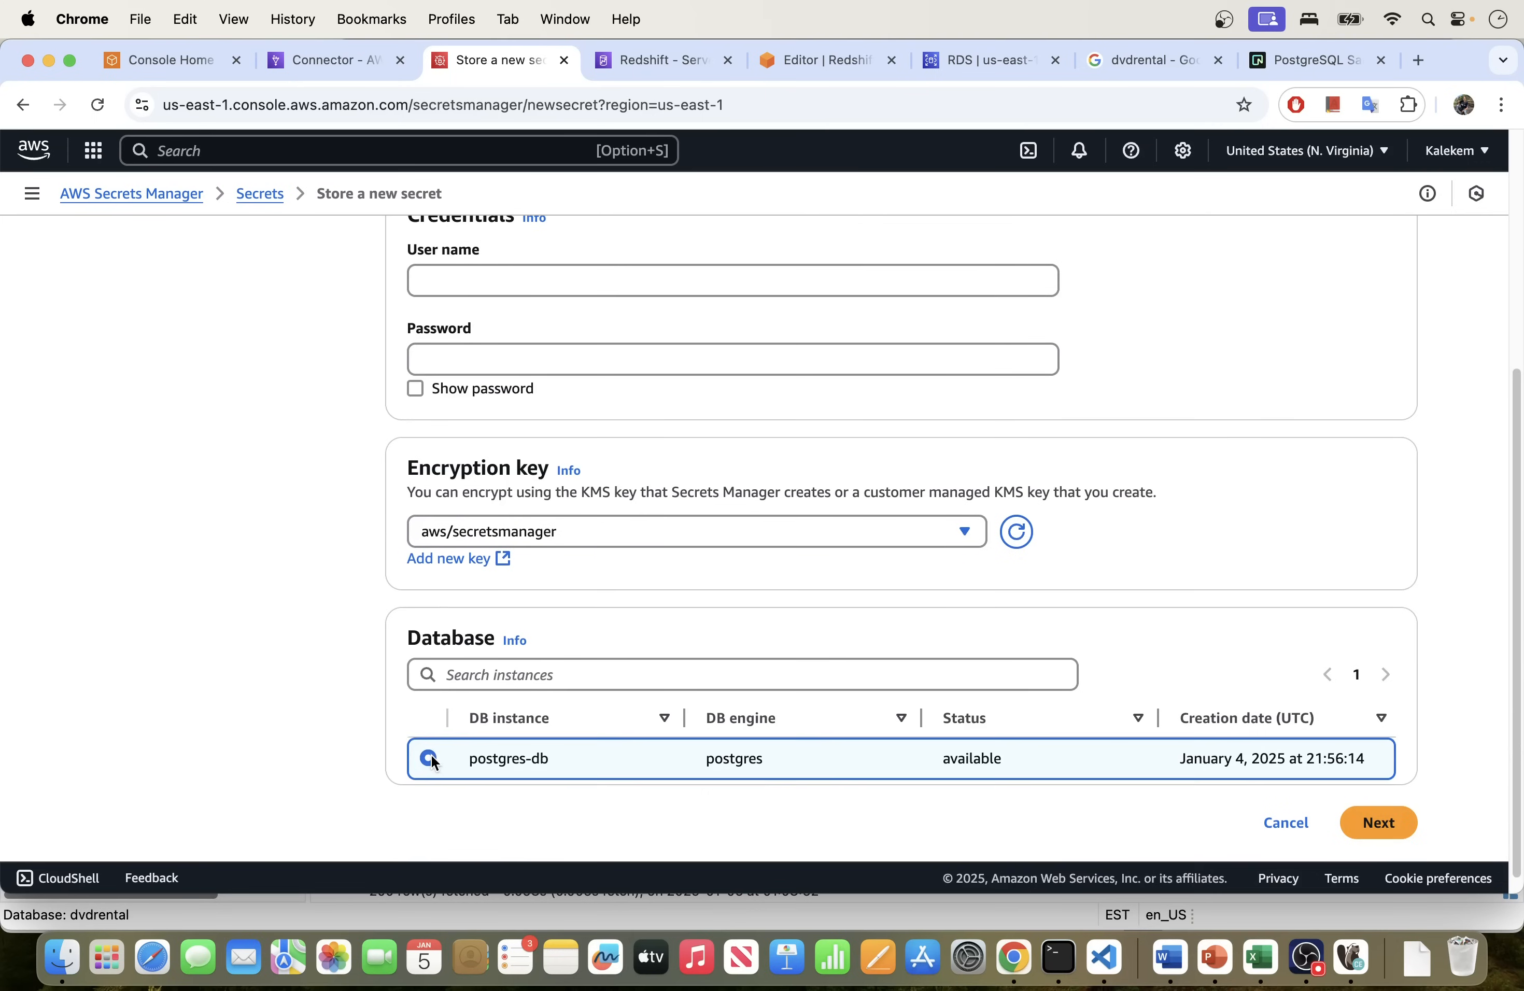
{"action": "left_click", "coordinate": [1358, 821]}
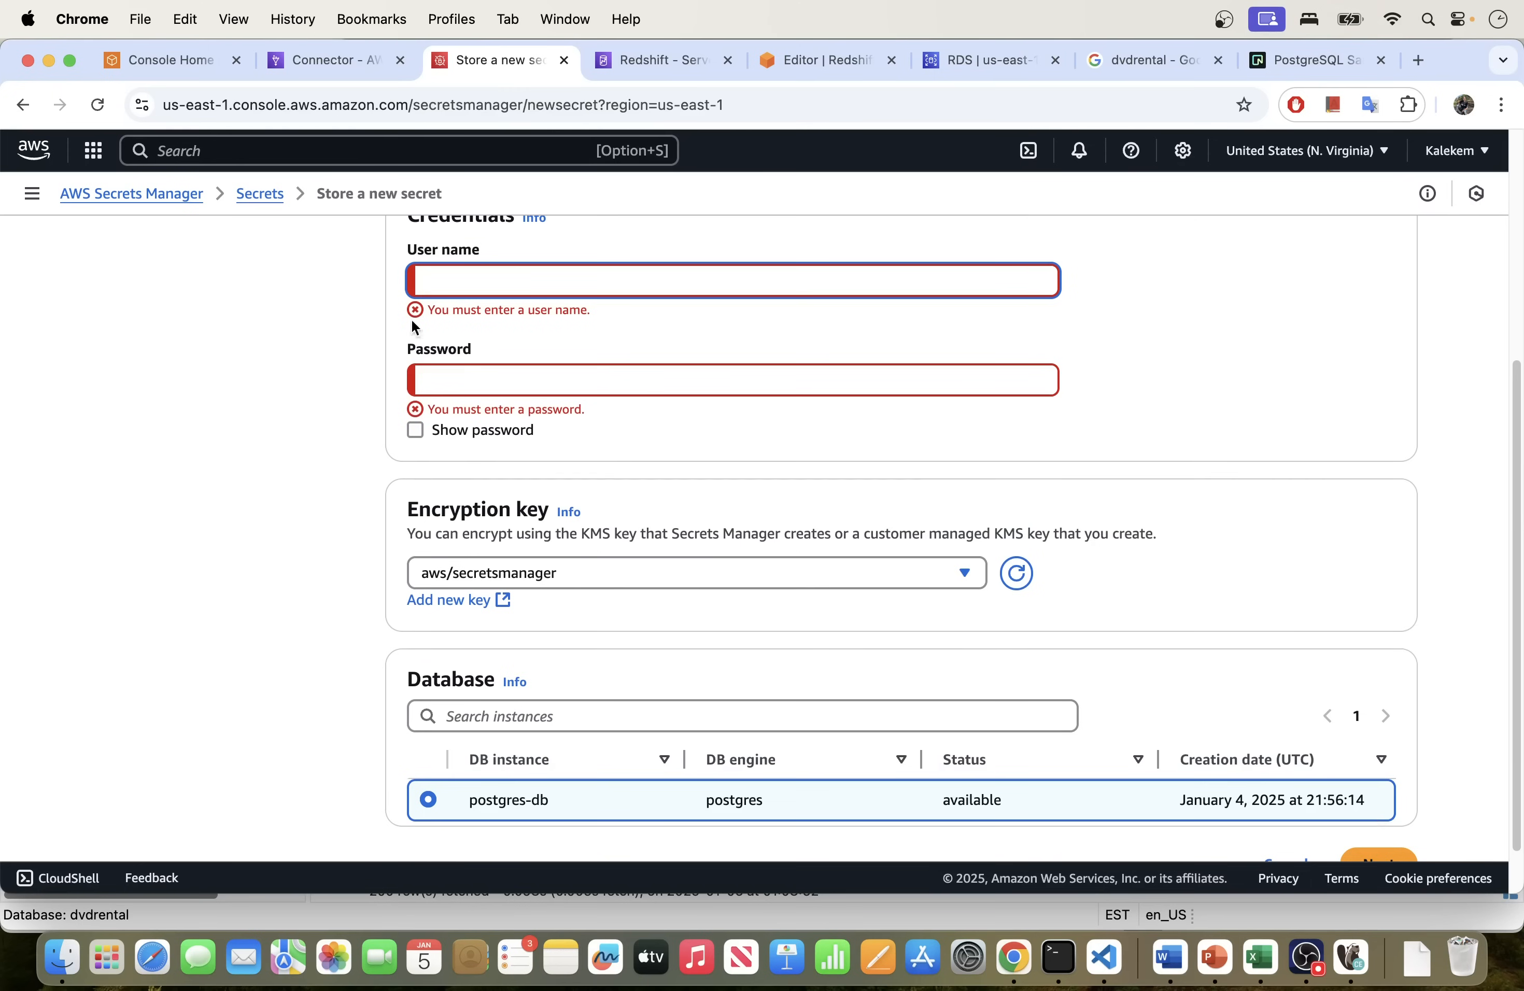
{"action": "scroll", "coordinate": [466, 445], "scroll_direction": "up", "scroll_amount": 3}
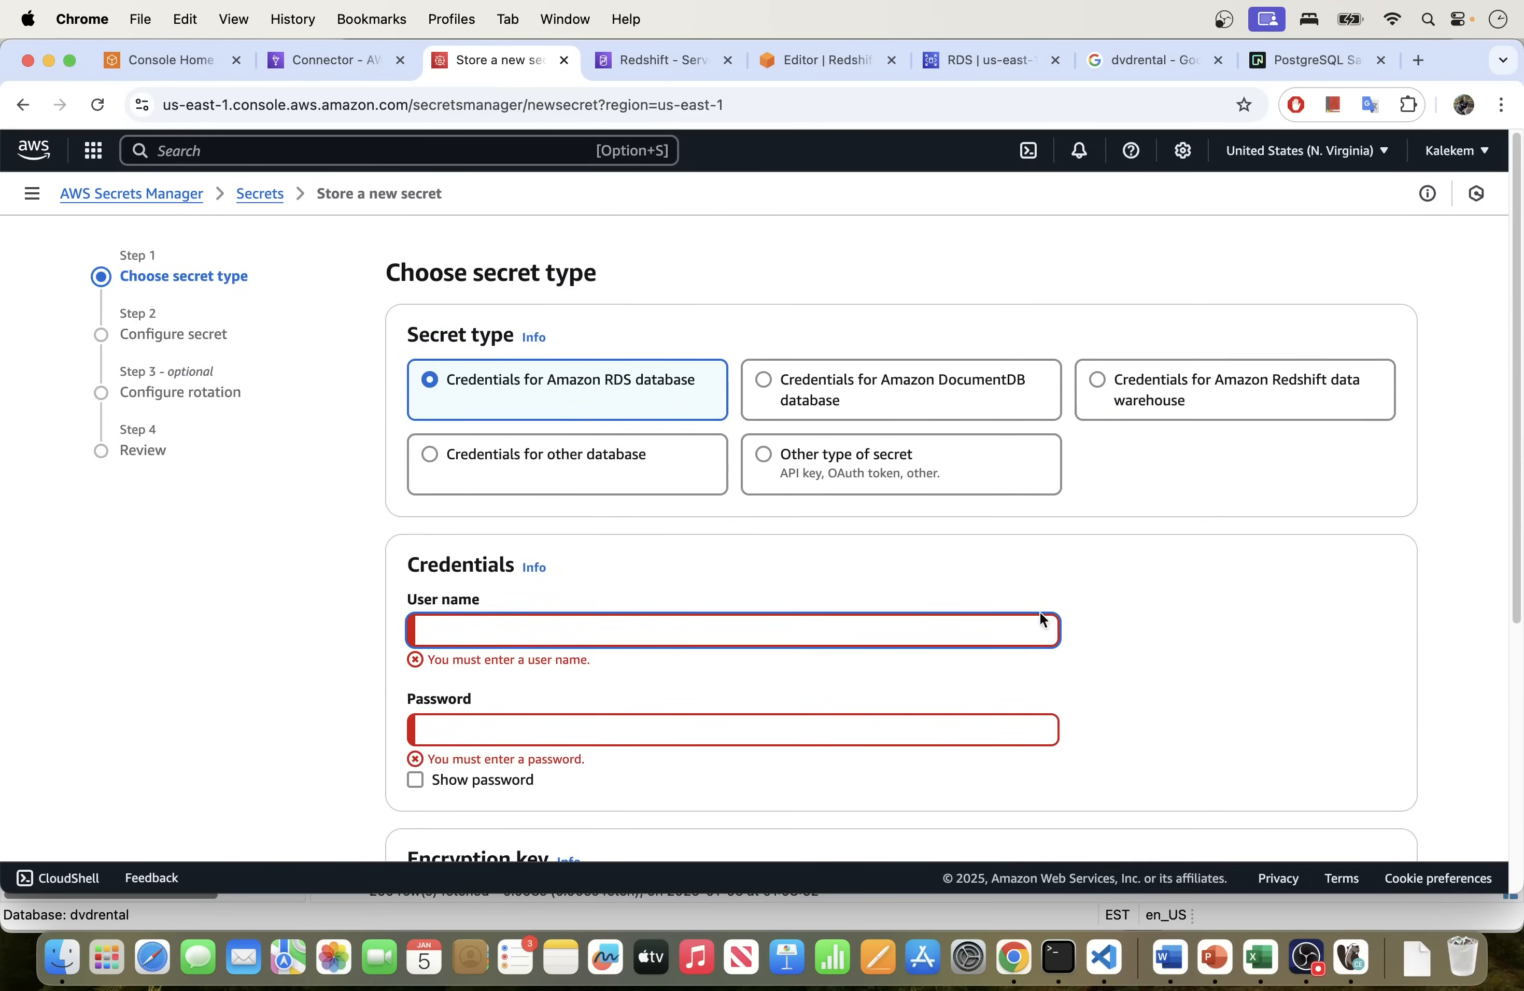
{"action": "scroll", "coordinate": [1032, 605], "scroll_direction": "down", "scroll_amount": 5}
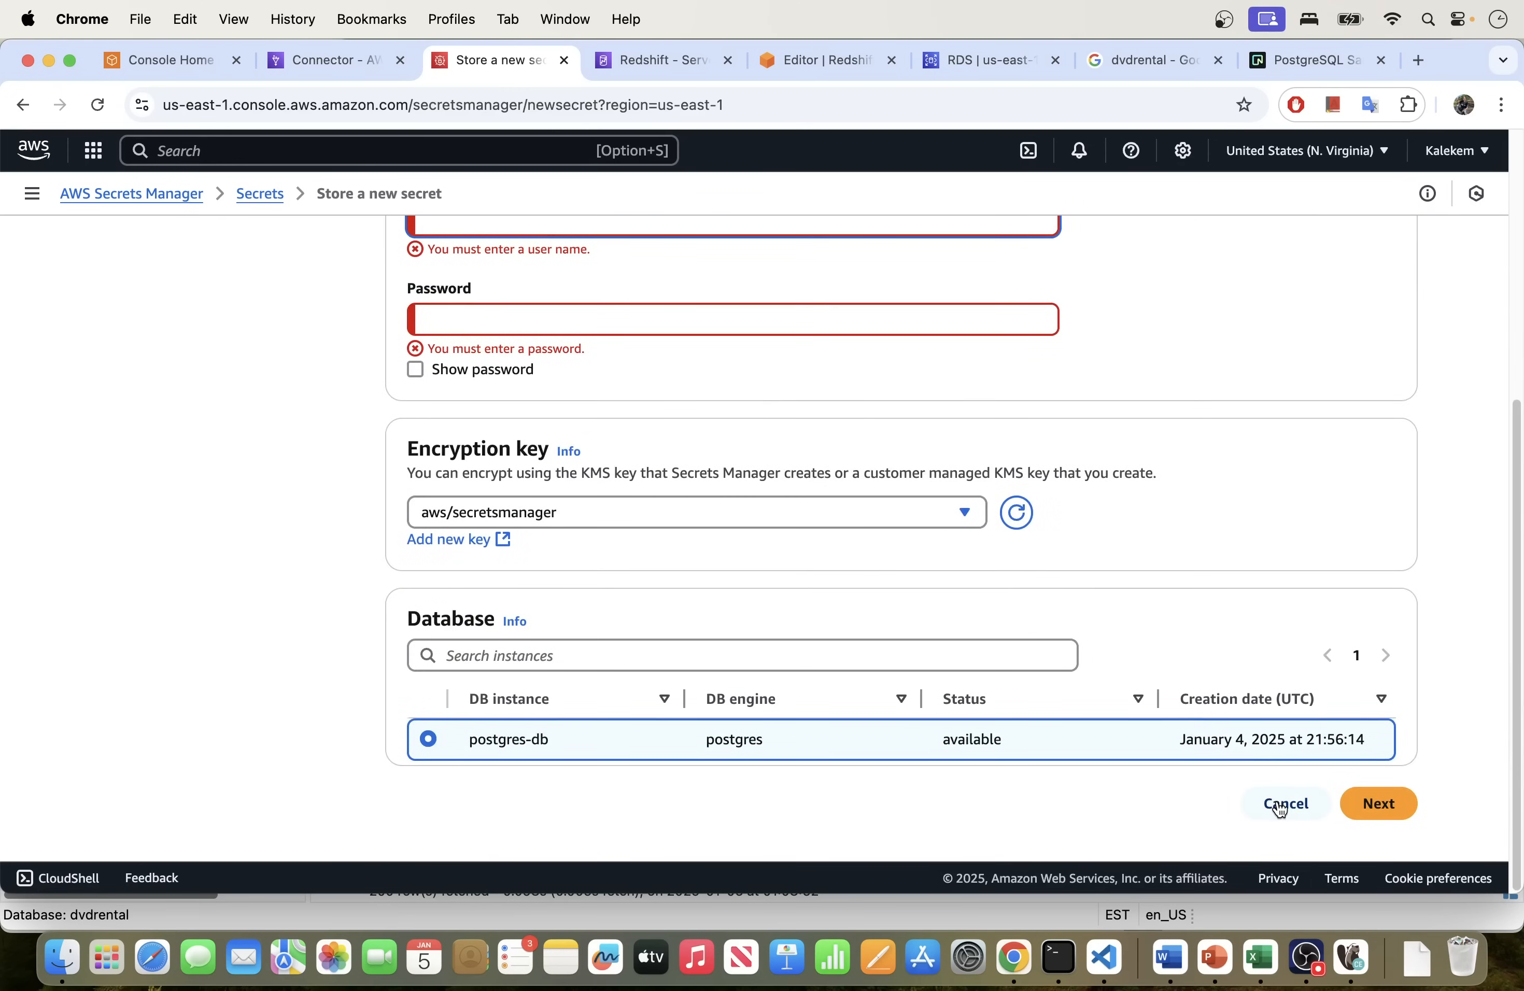
{"action": "left_click", "coordinate": [1281, 805]}
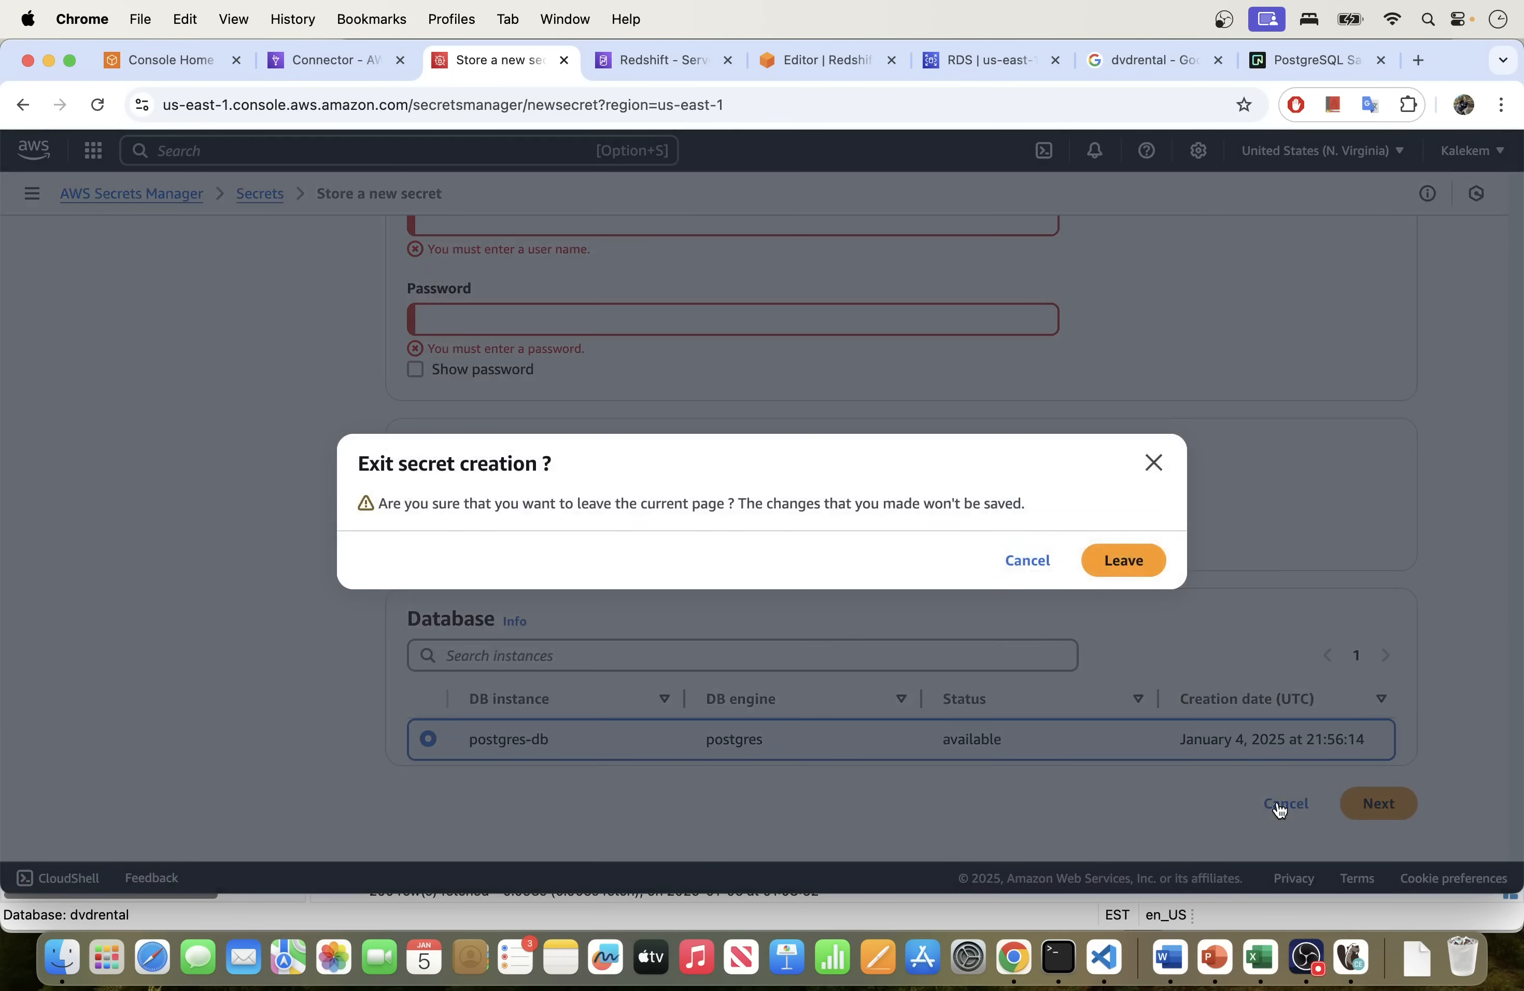
{"action": "left_click", "coordinate": [1124, 566]}
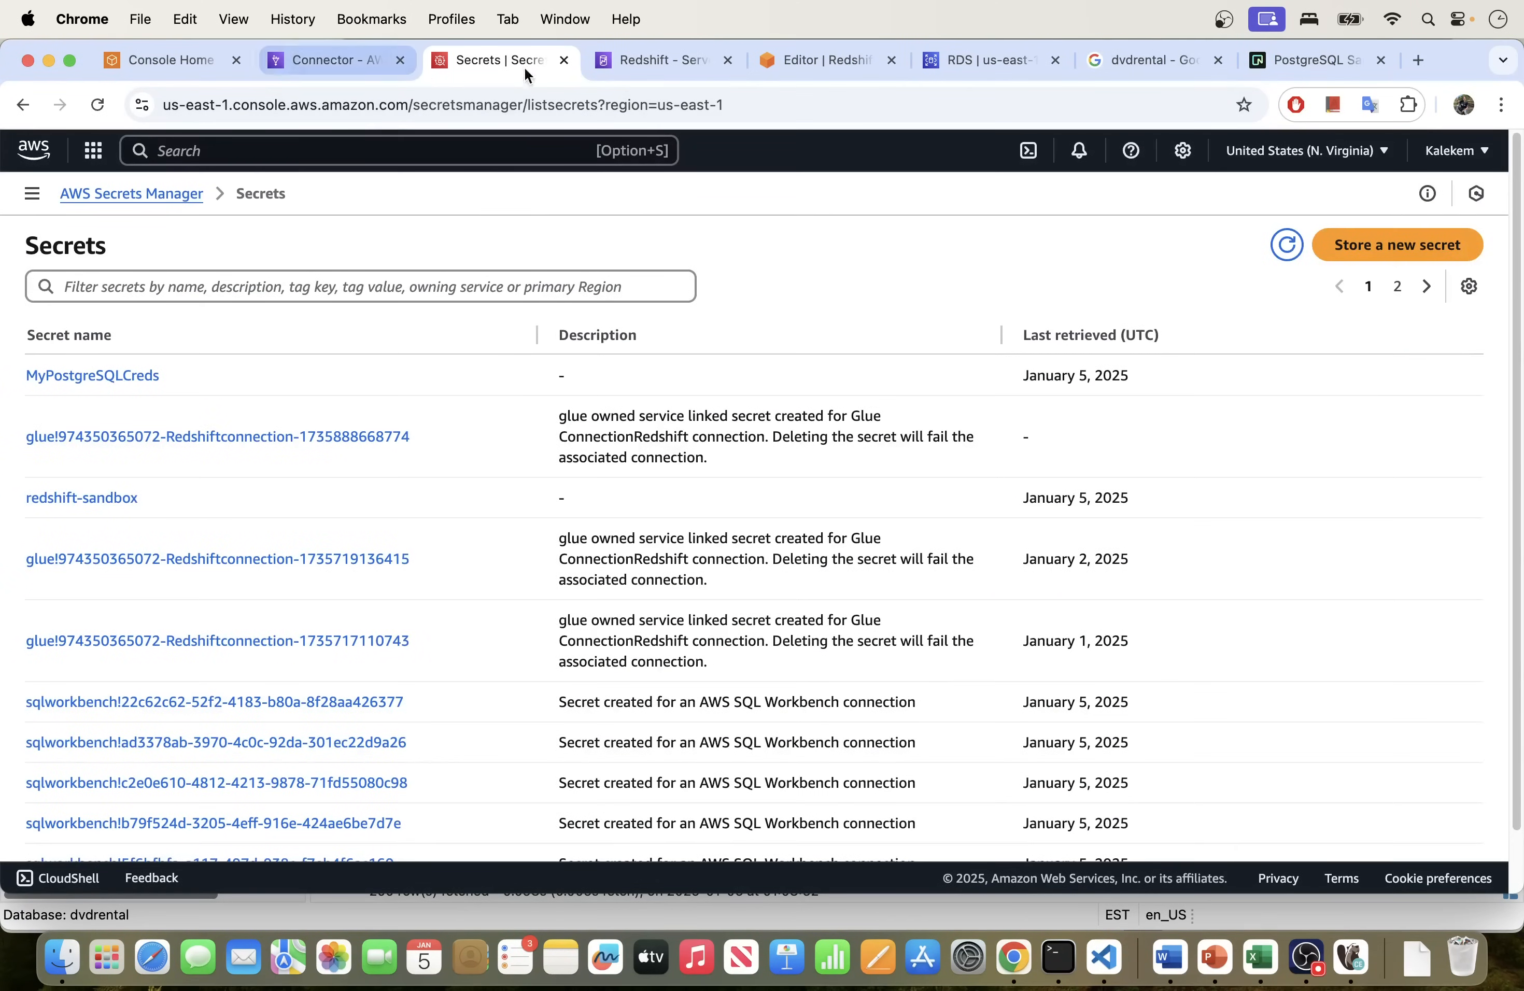
Step: Return to the Glue connection form and check the available AWS secrets for MyPostgreSQLCreds, leaving the secret unselected
{"action": "left_click", "coordinate": [341, 62]}
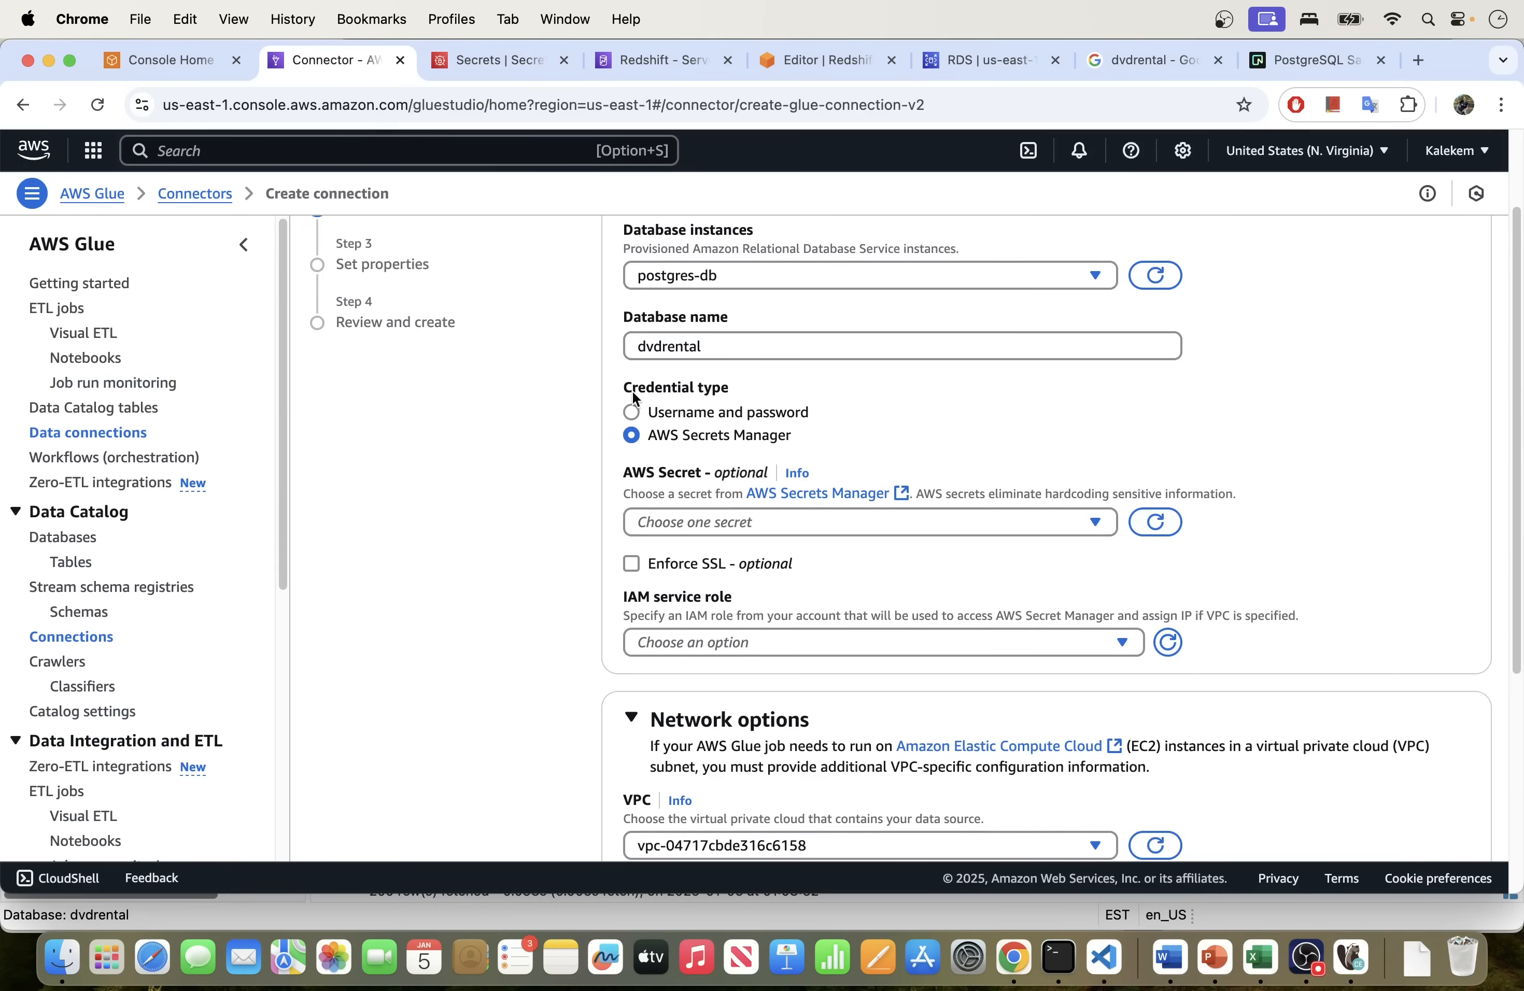
{"action": "left_click", "coordinate": [708, 518]}
{"action": "scroll", "coordinate": [725, 427], "scroll_direction": "down", "scroll_amount": 5}
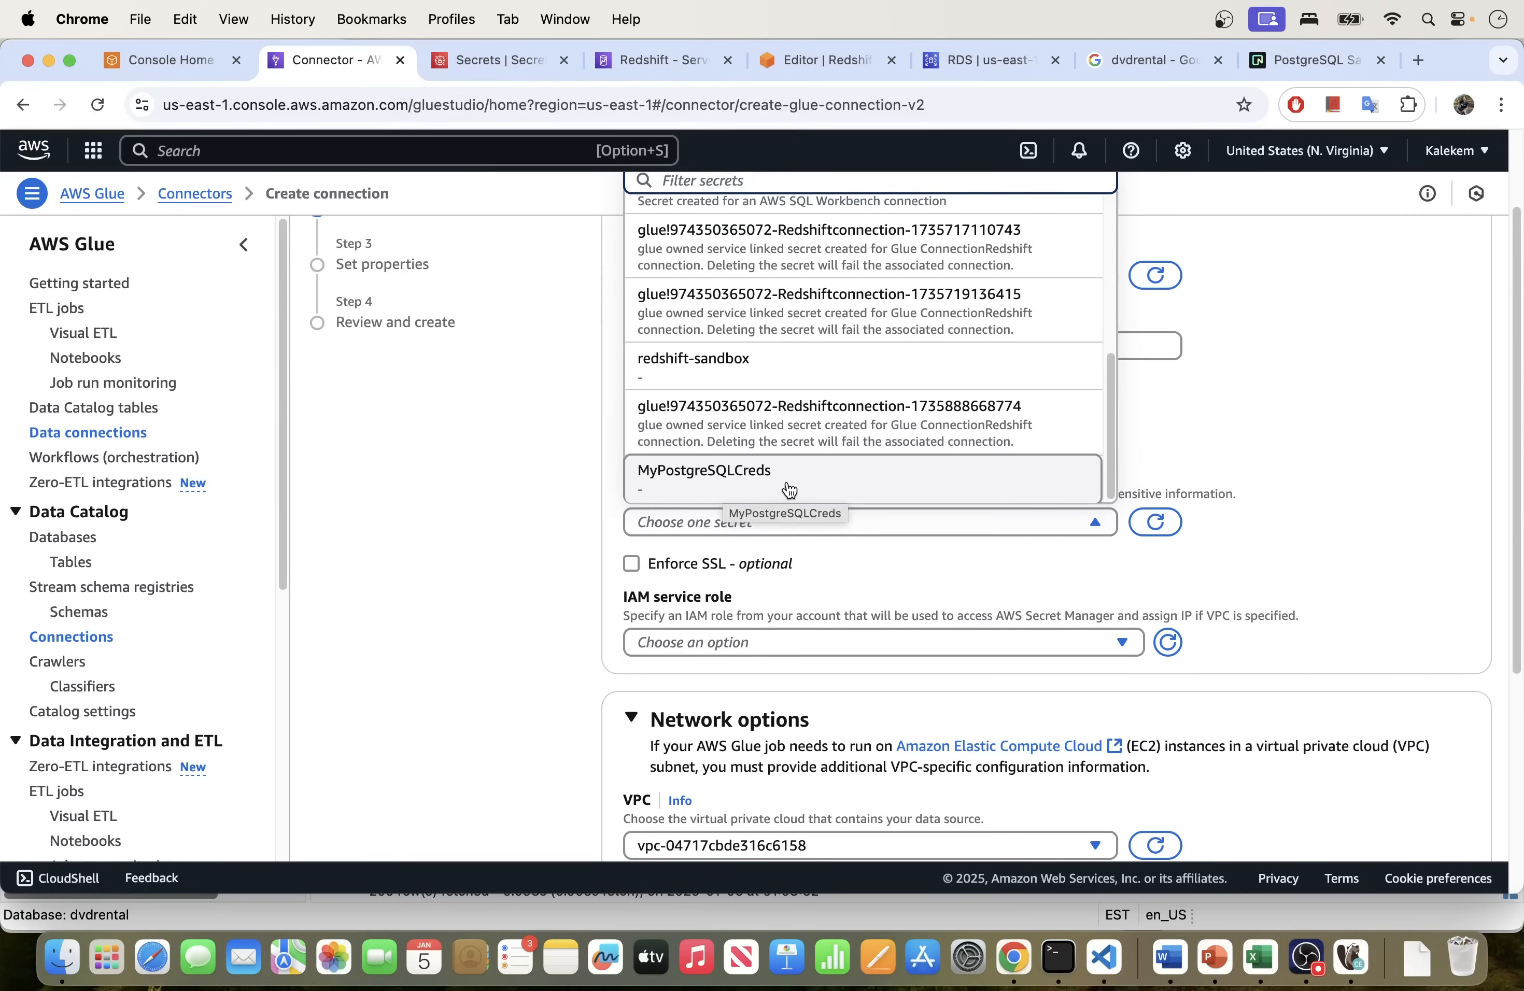
{"action": "left_click", "coordinate": [911, 570]}
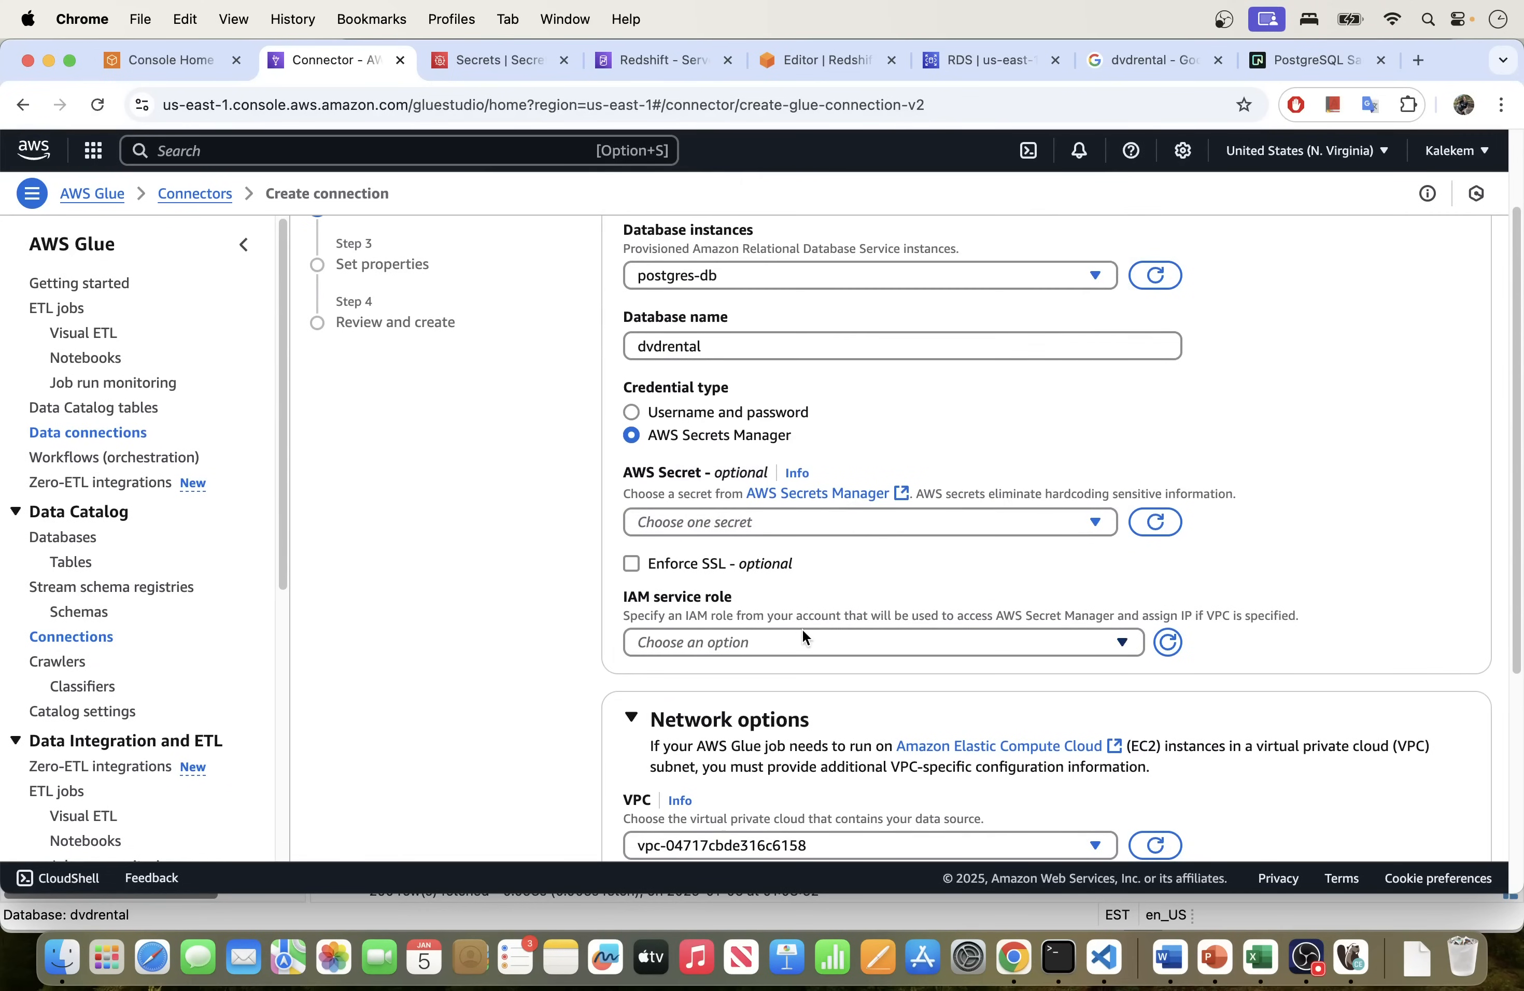
{"action": "scroll", "coordinate": [802, 628], "scroll_direction": "down", "scroll_amount": 1}
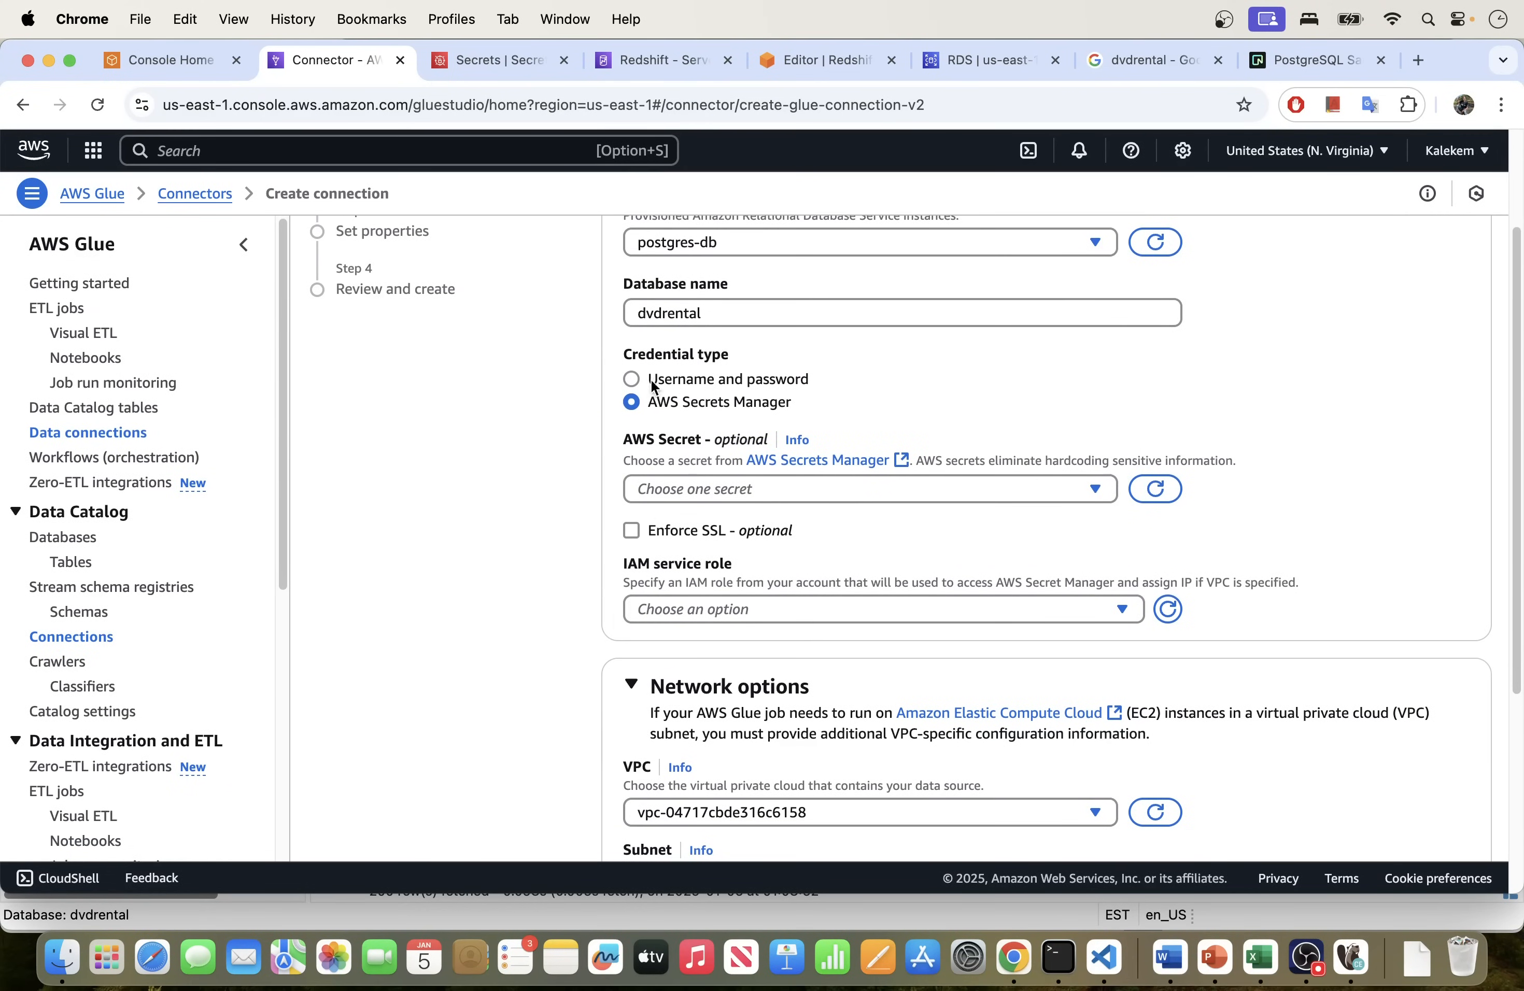
Step: Switch the connection's credential type to Username and password and look at the available IAM service roles
{"action": "left_click", "coordinate": [630, 378]}
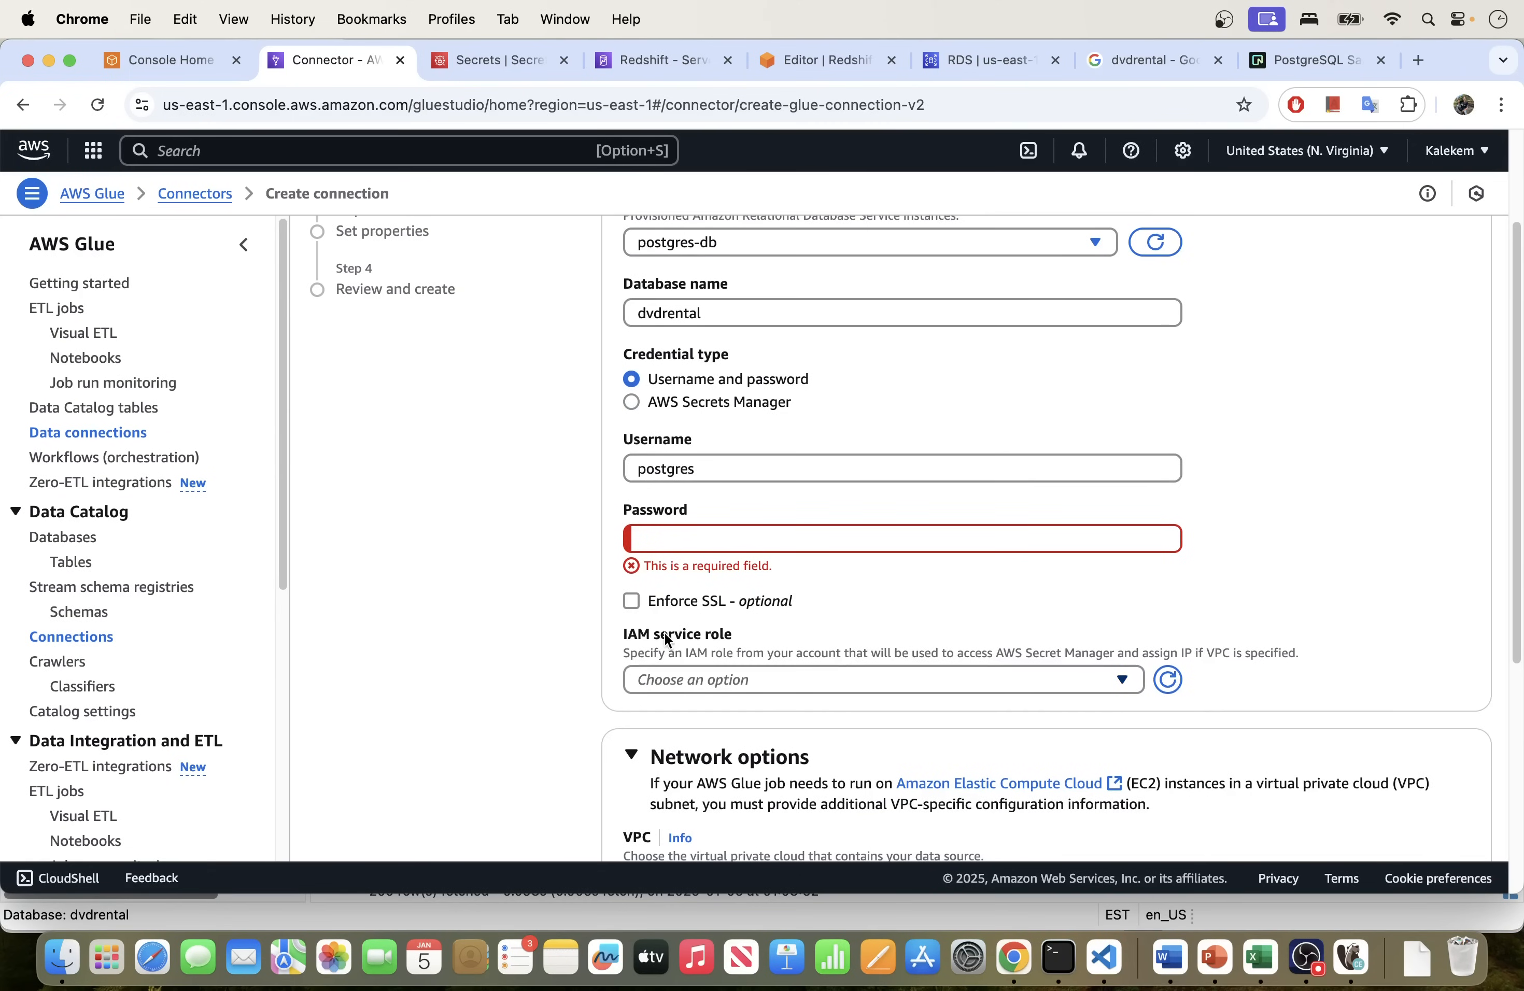
{"action": "left_click", "coordinate": [696, 674]}
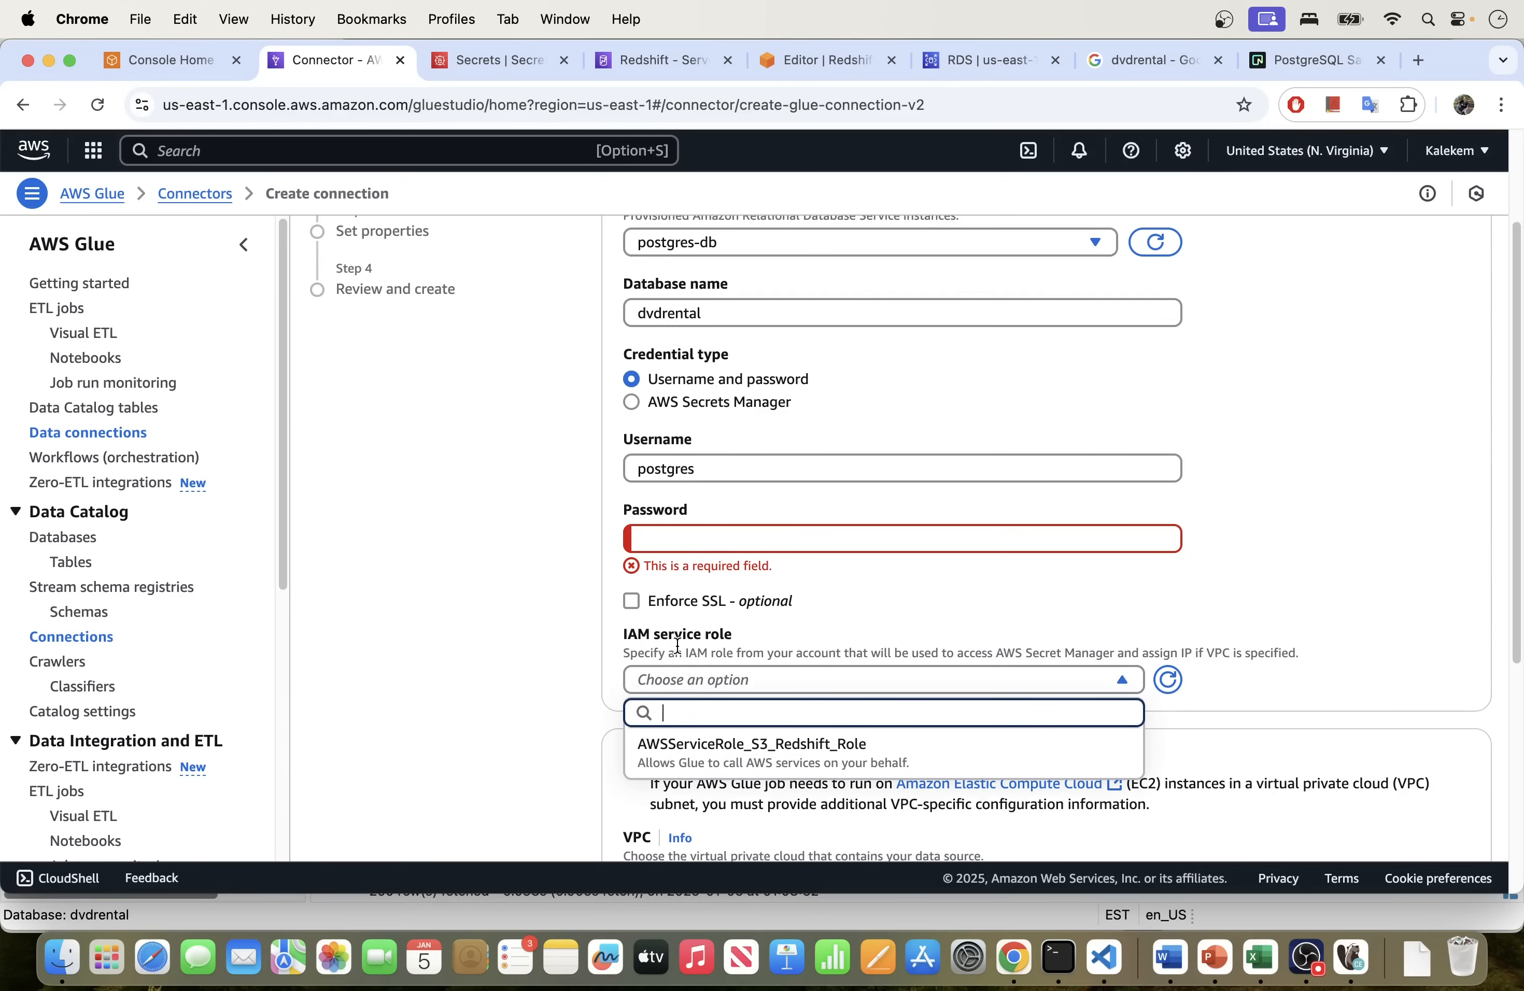
{"action": "scroll", "coordinate": [685, 656], "scroll_direction": "down", "scroll_amount": 3}
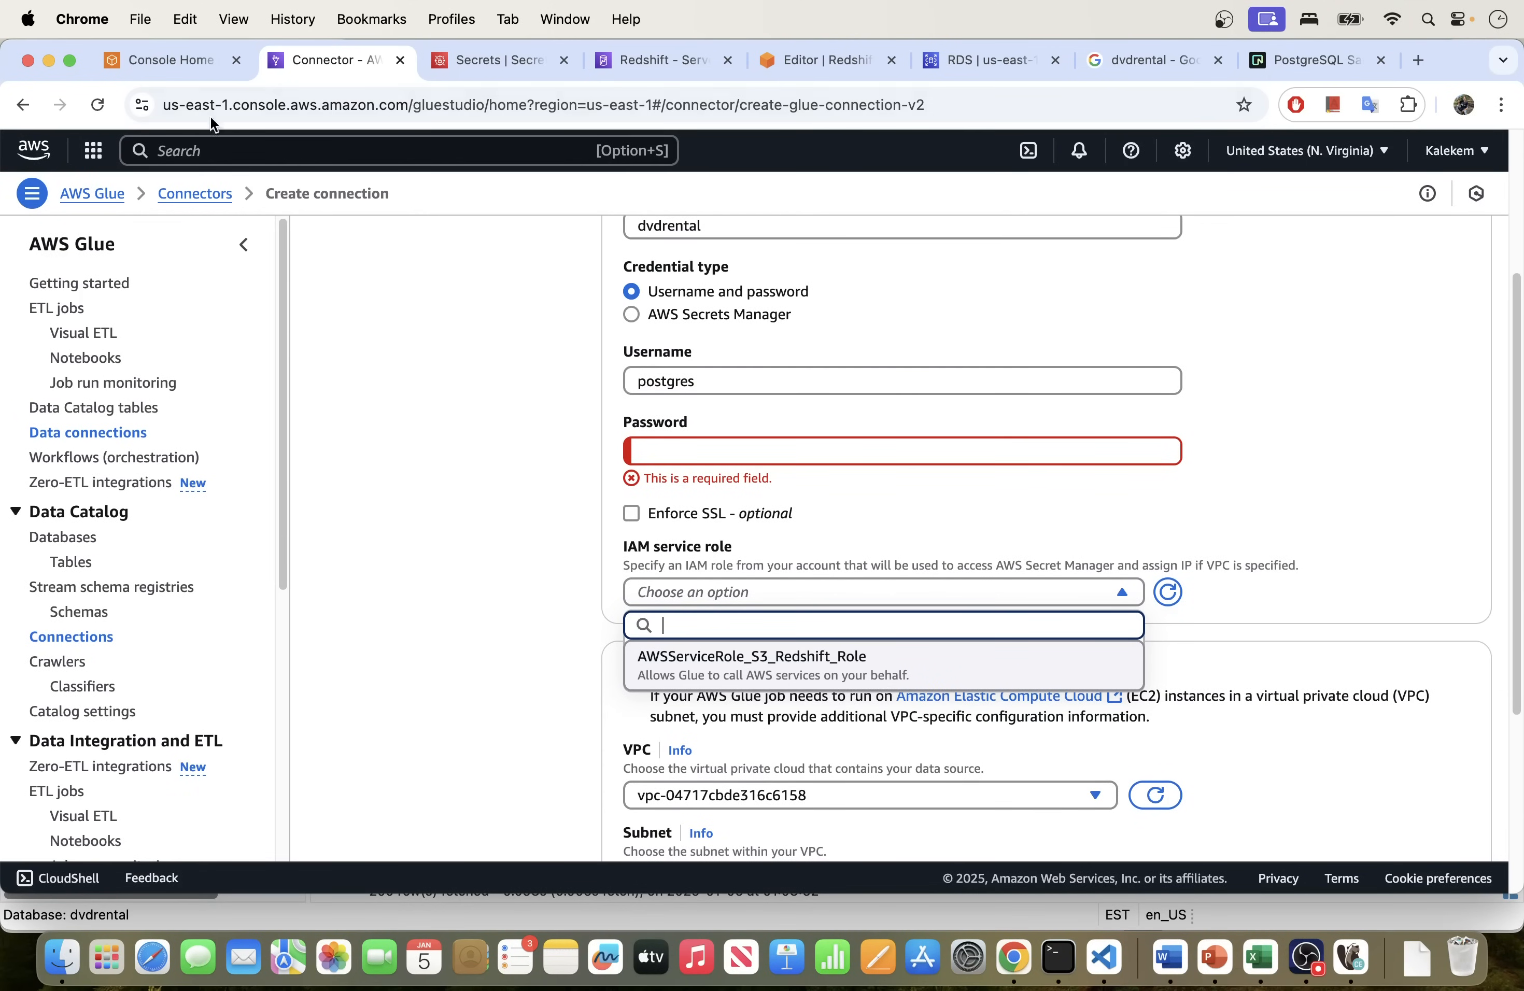
Step: Open IAM from Console Home in a new tab and show the details of AWSServiceRole_S3_Redshift_Role
{"action": "left_click", "coordinate": [152, 59]}
{"action": "right_click", "coordinate": [156, 655]}
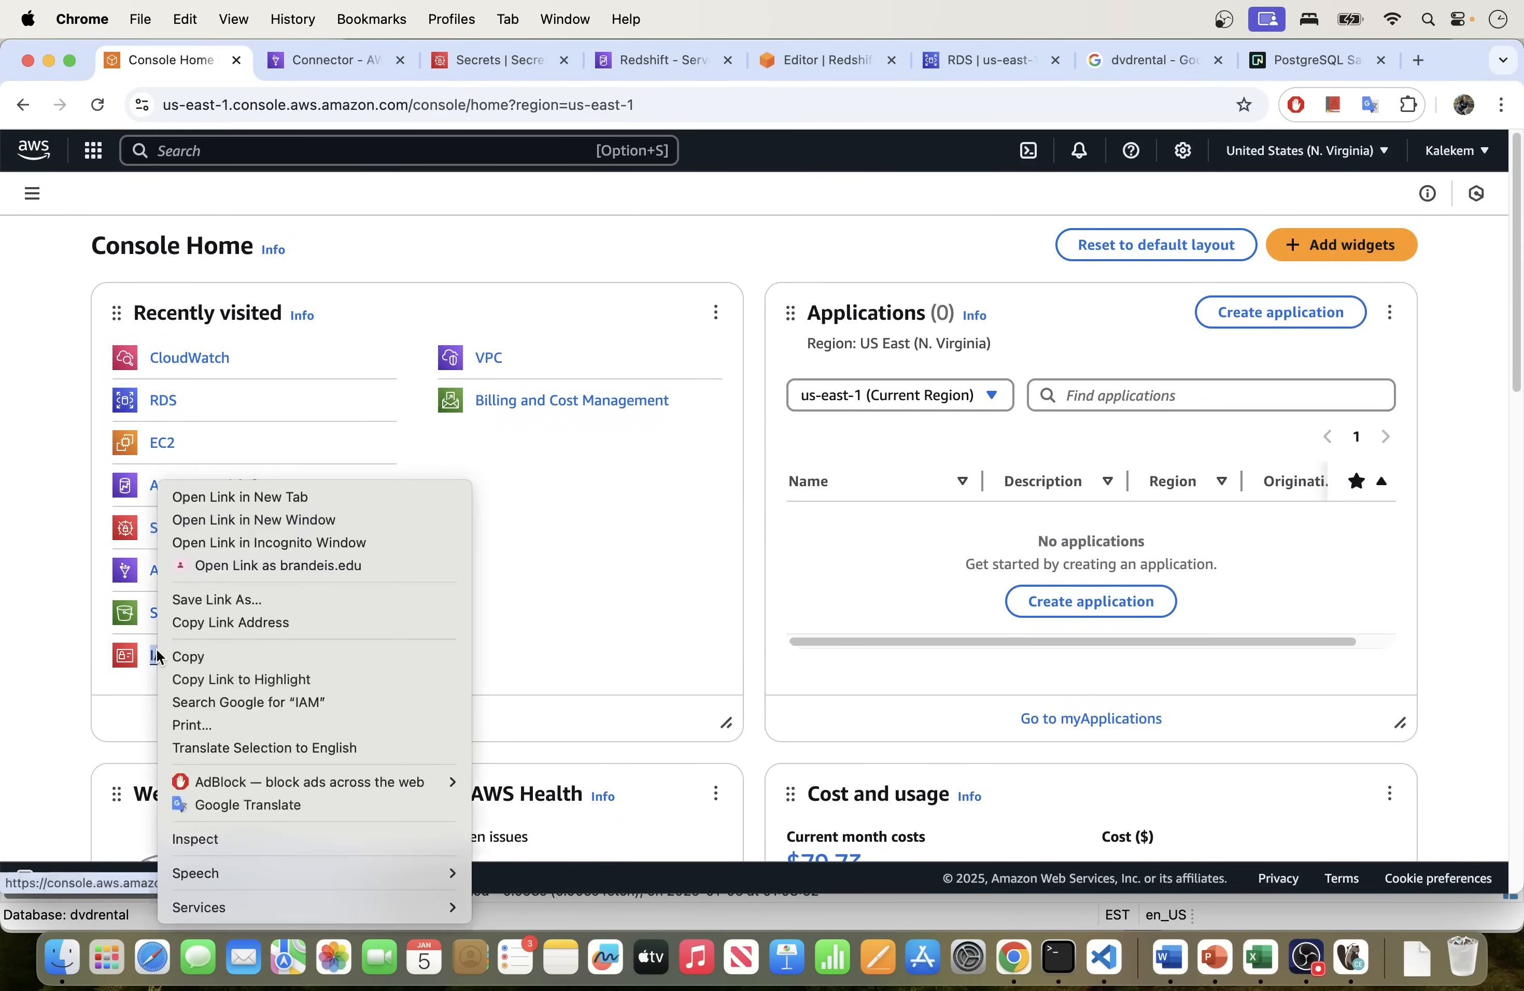
{"action": "left_click", "coordinate": [225, 498]}
{"action": "left_click", "coordinate": [579, 60]}
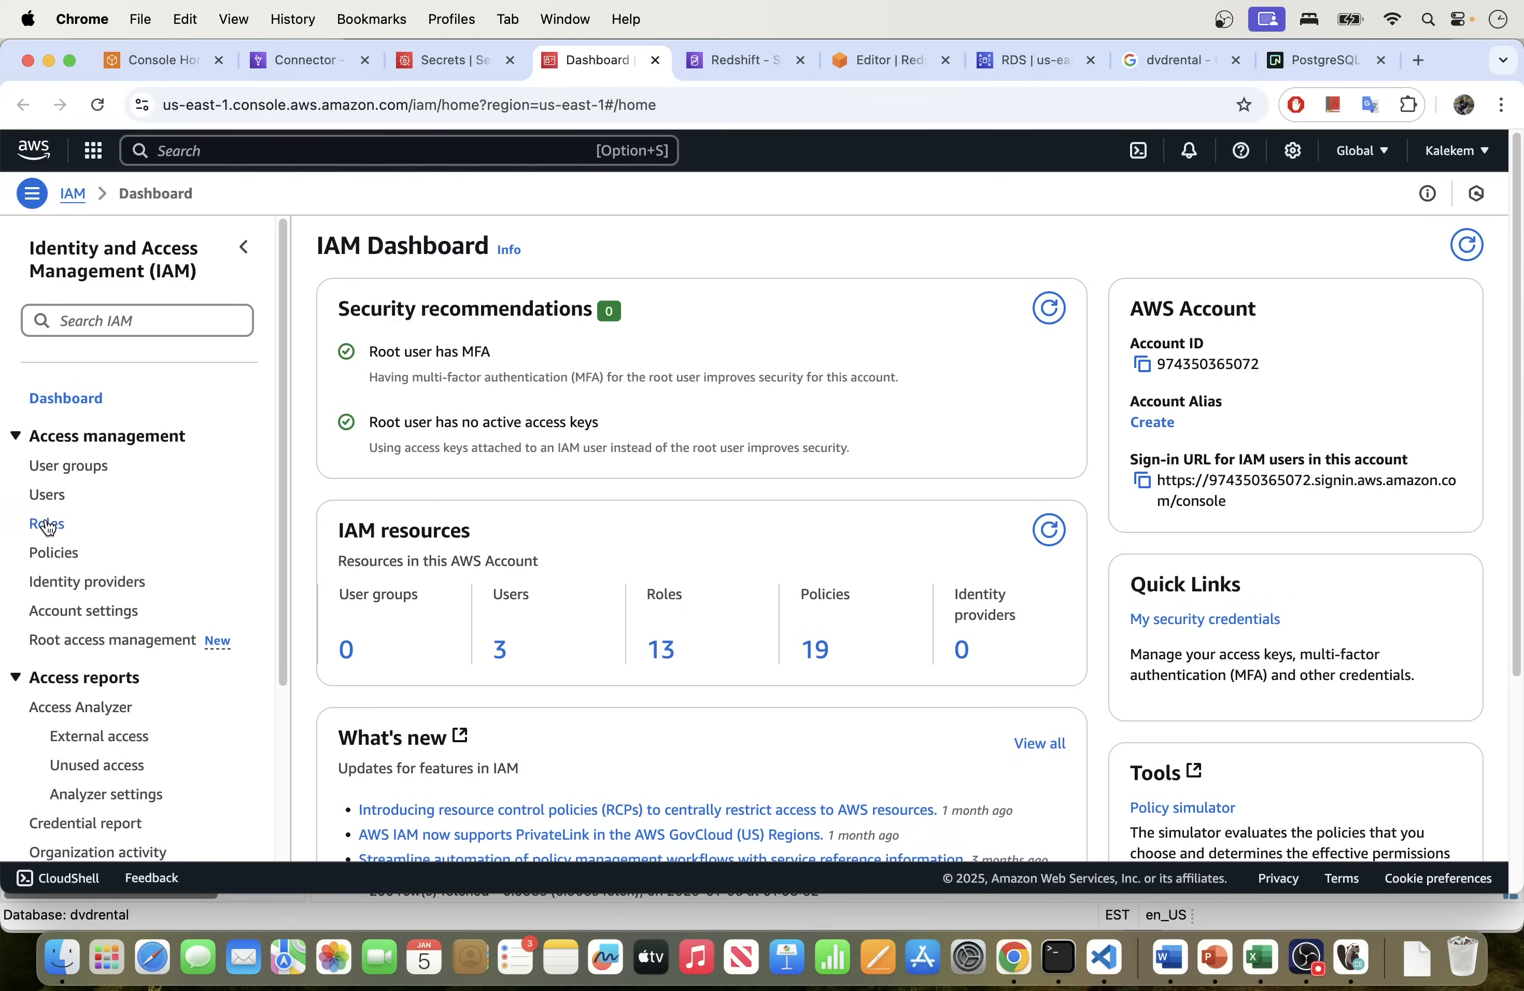
{"action": "left_click", "coordinate": [48, 525]}
{"action": "left_click", "coordinate": [492, 444]}
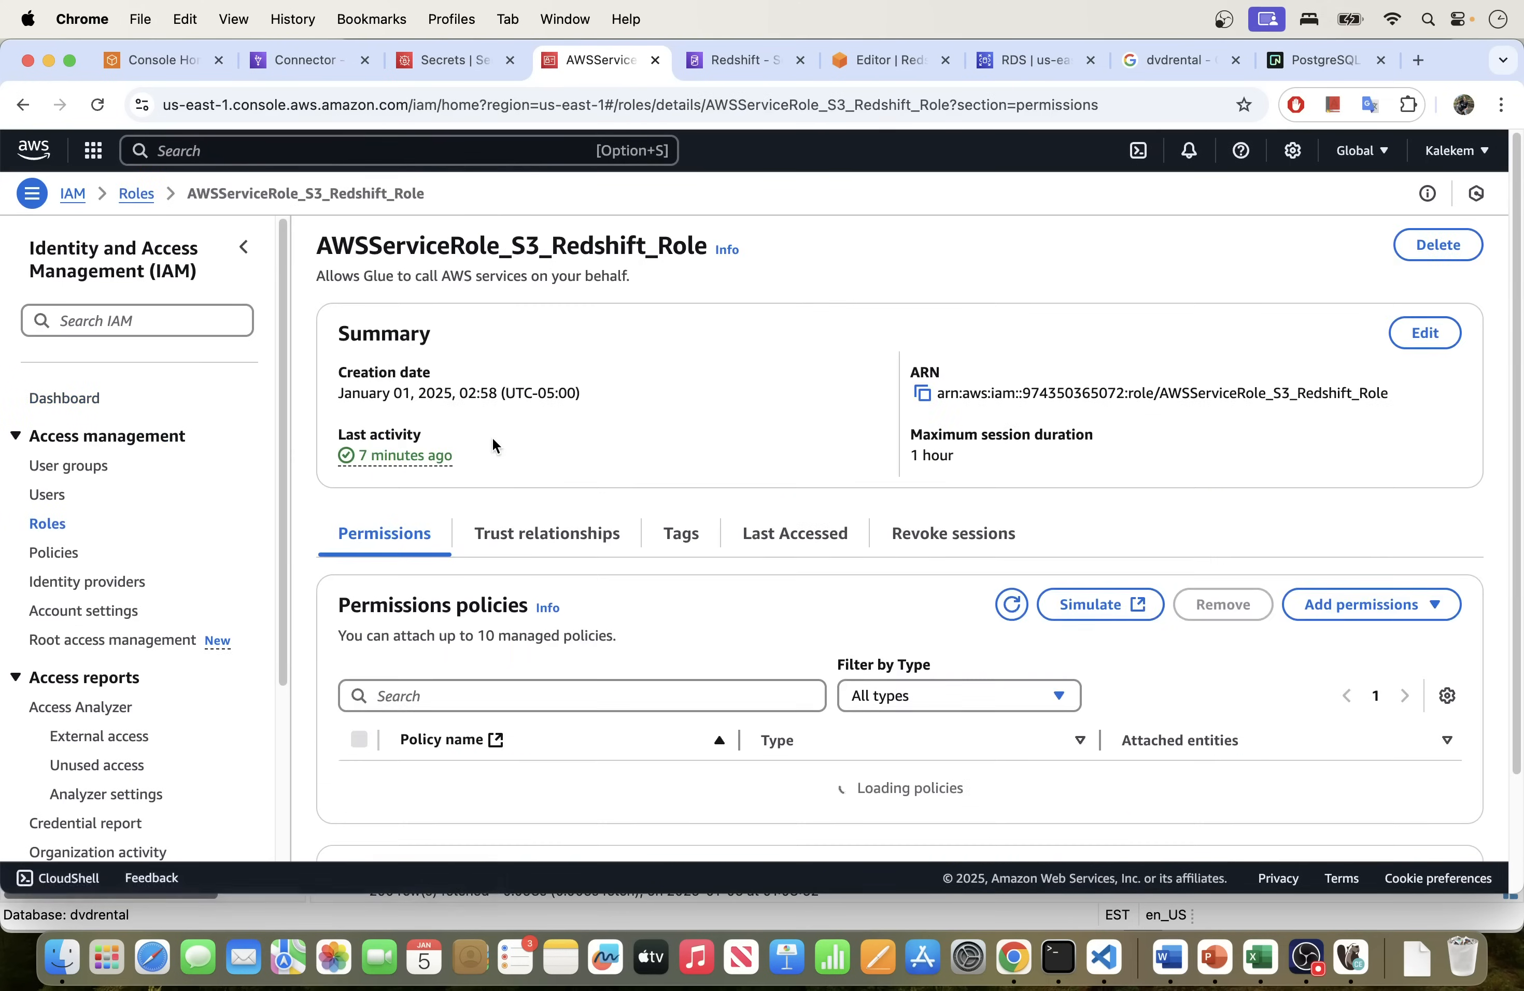
Step: Review all permissions policies attached to AWSServiceRole_S3_Redshift_Role
{"action": "left_click_drag", "start_coordinate": [551, 245], "coordinate": [714, 234]}
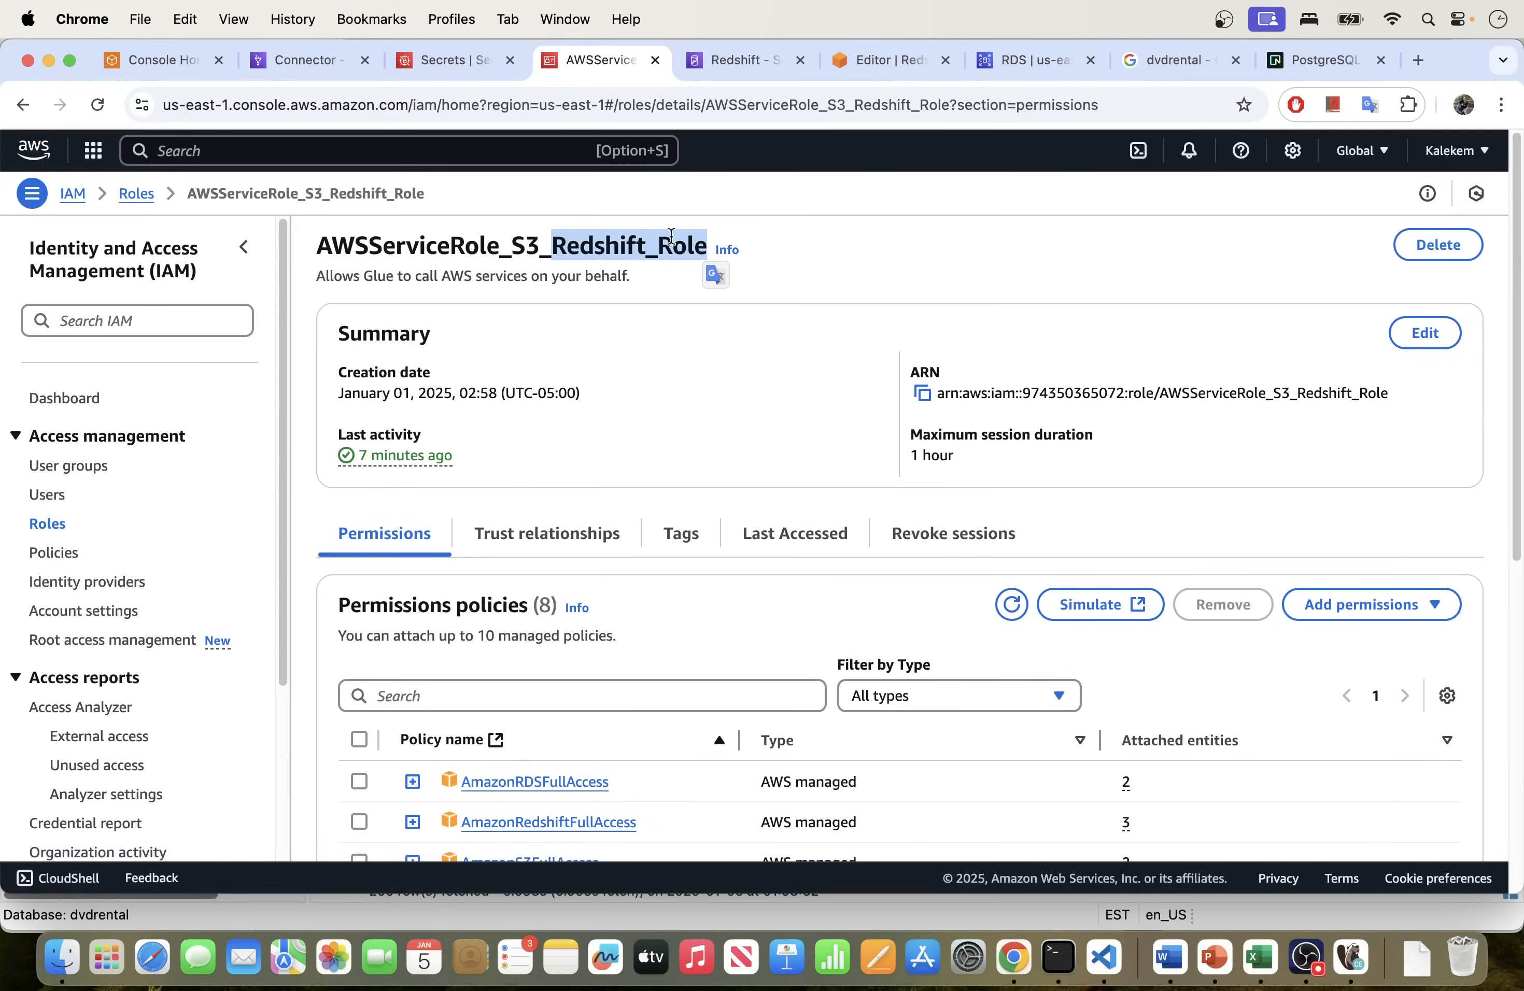
{"action": "scroll", "coordinate": [599, 502], "scroll_direction": "down", "scroll_amount": 5}
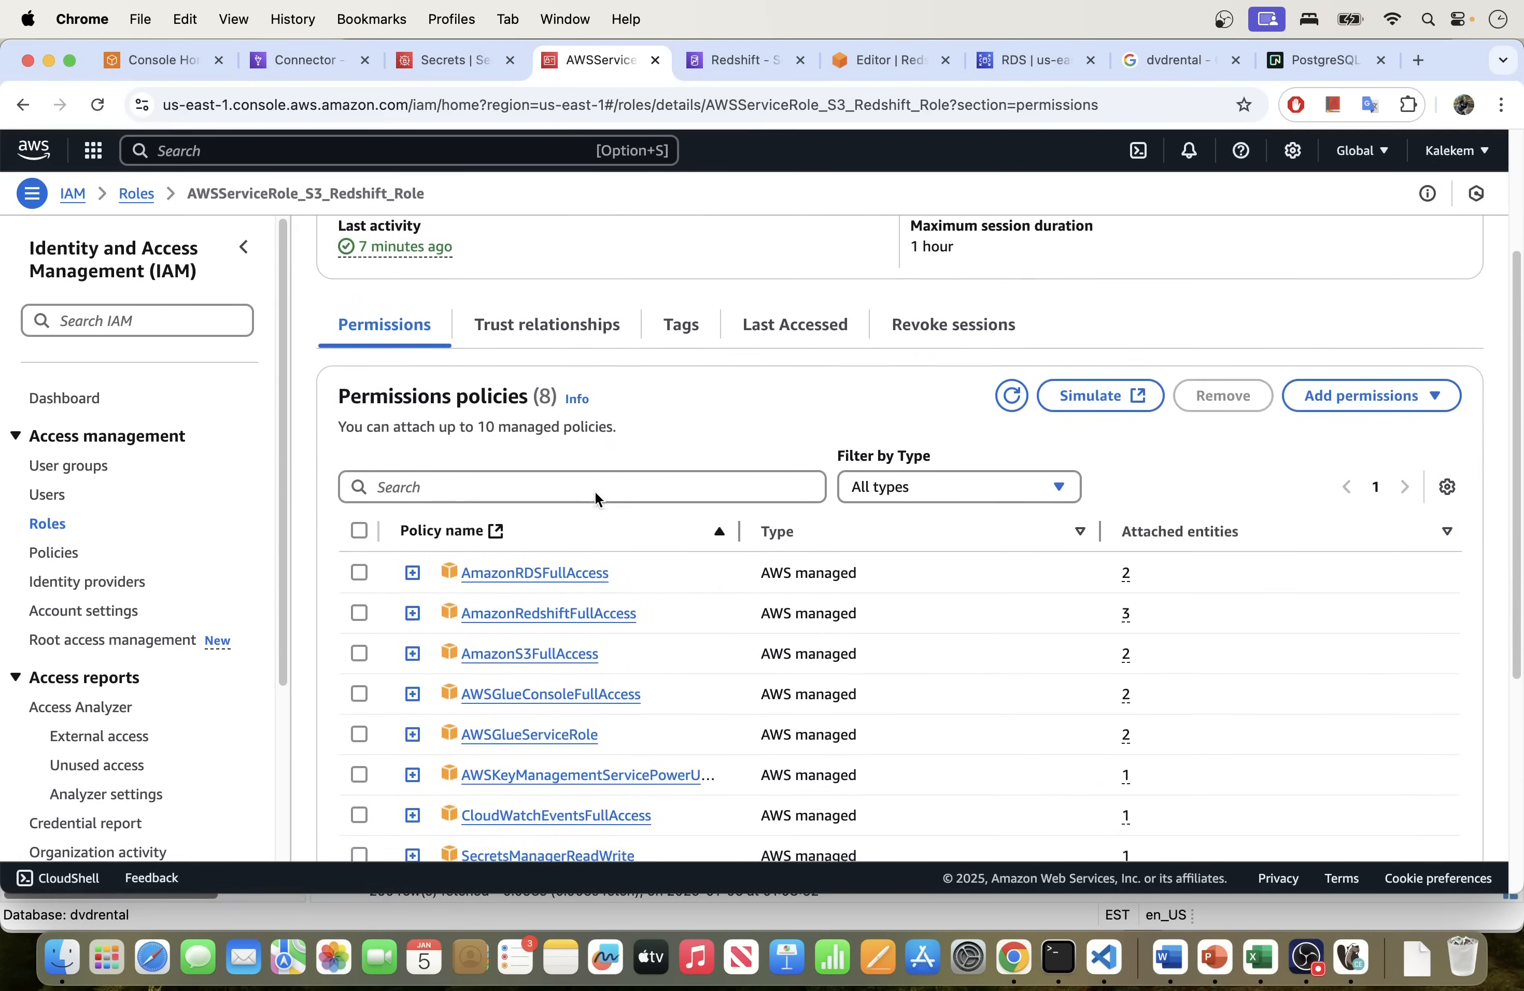
{"action": "scroll", "coordinate": [597, 497], "scroll_direction": "down", "scroll_amount": 1}
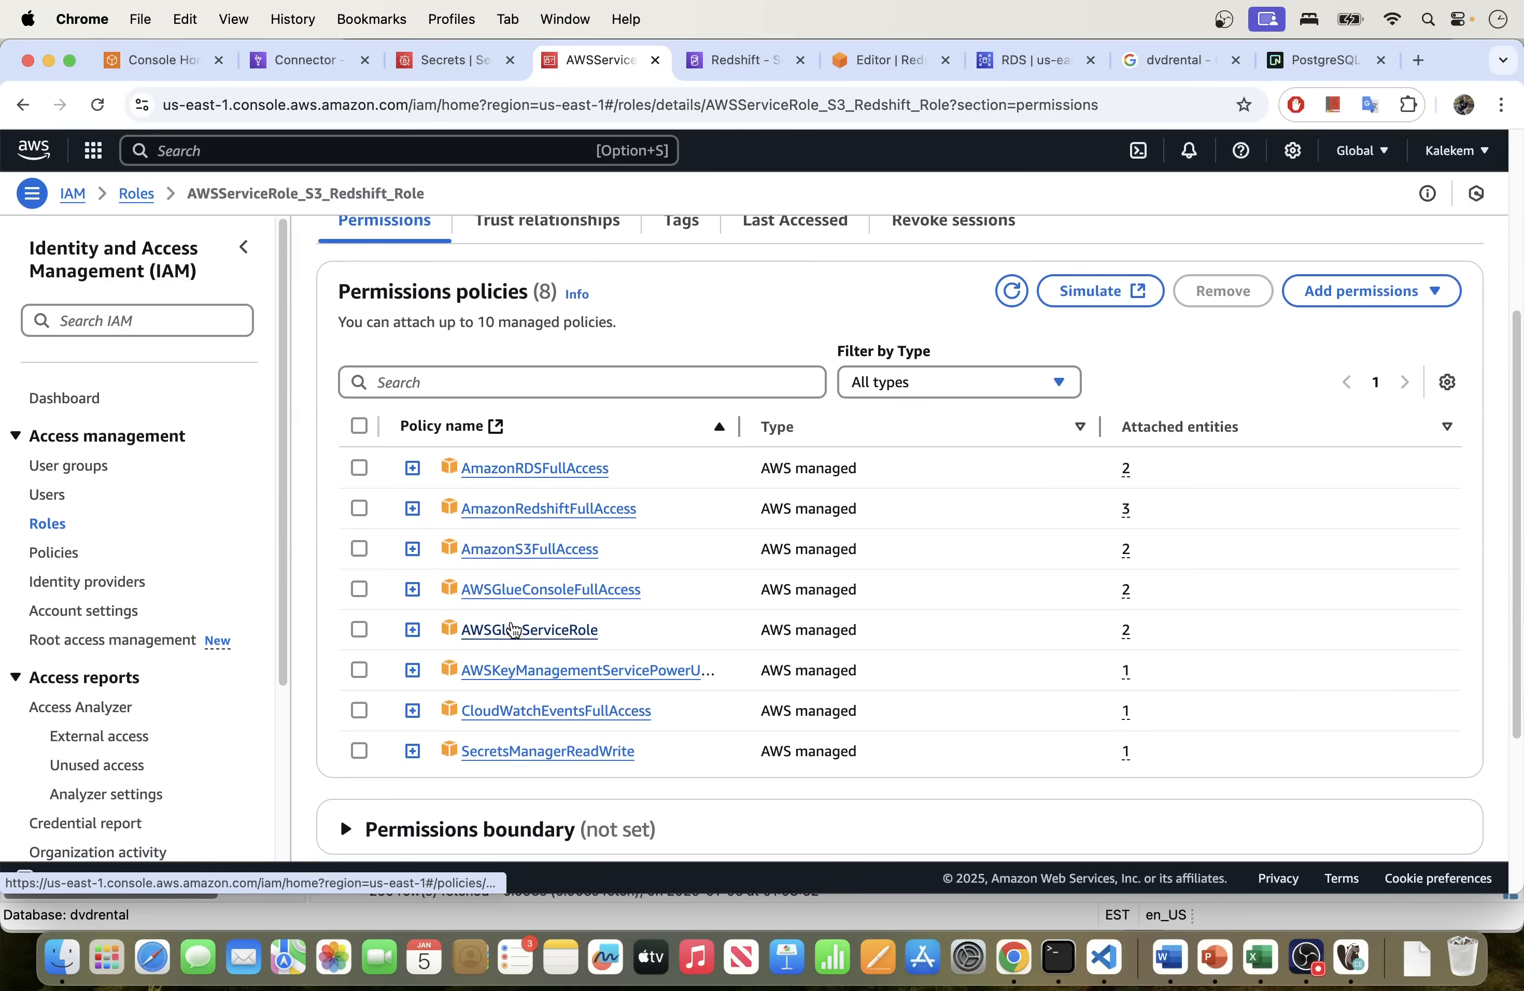
{"action": "left_click", "coordinate": [359, 426]}
{"action": "left_click", "coordinate": [359, 426]}
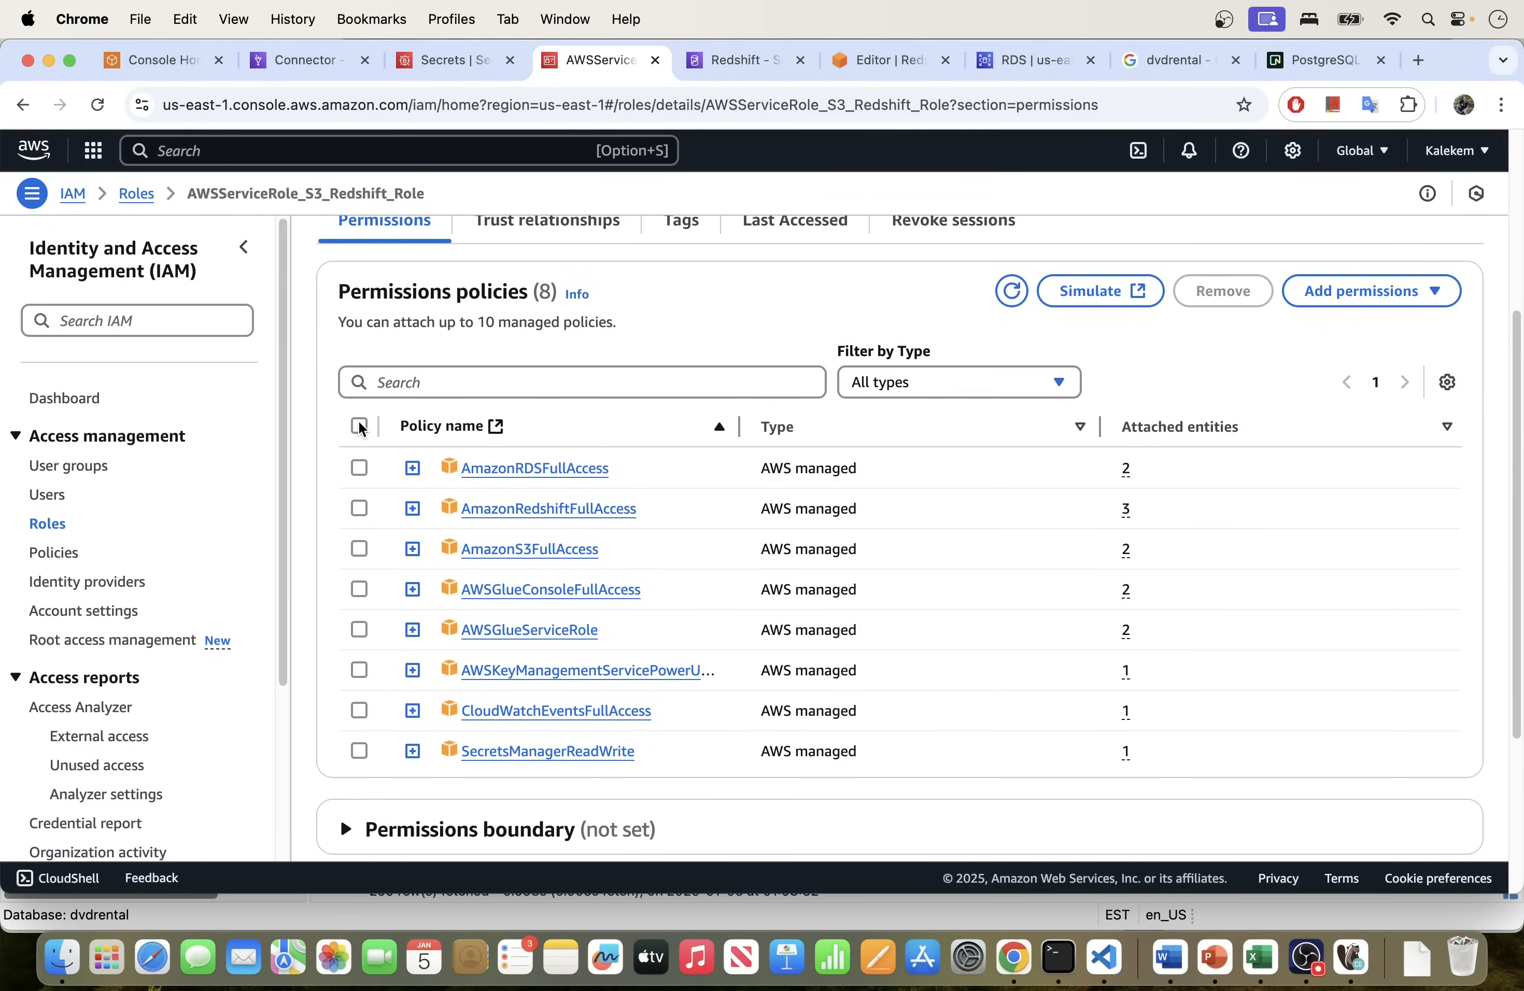
{"action": "left_click", "coordinate": [359, 426]}
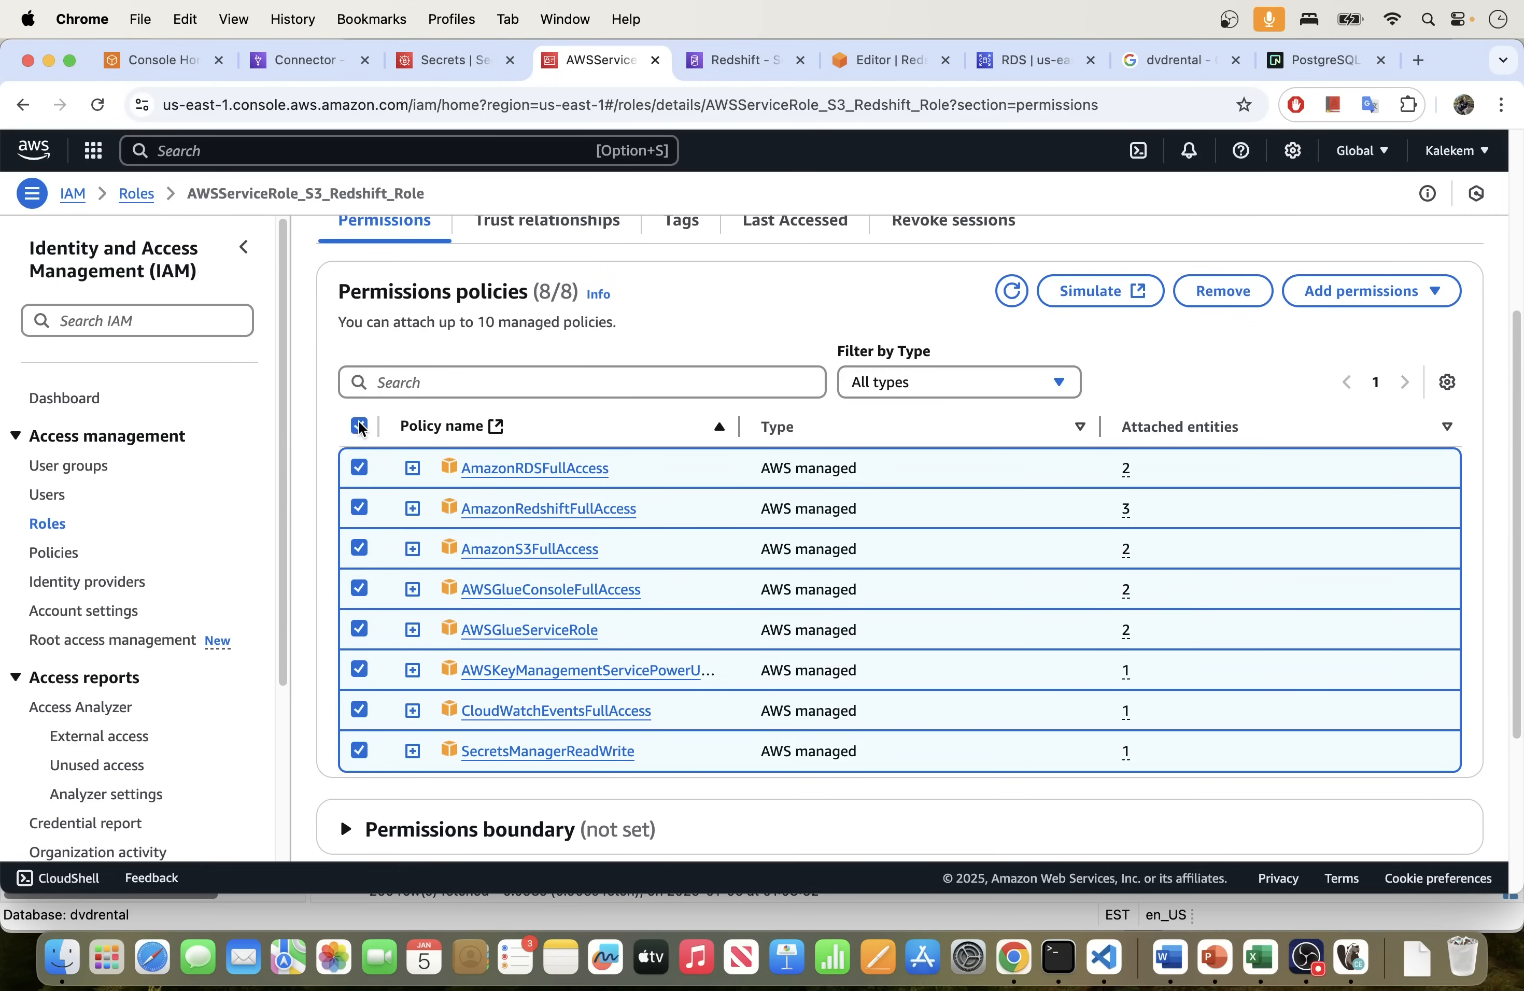
{"action": "left_click", "coordinate": [358, 427]}
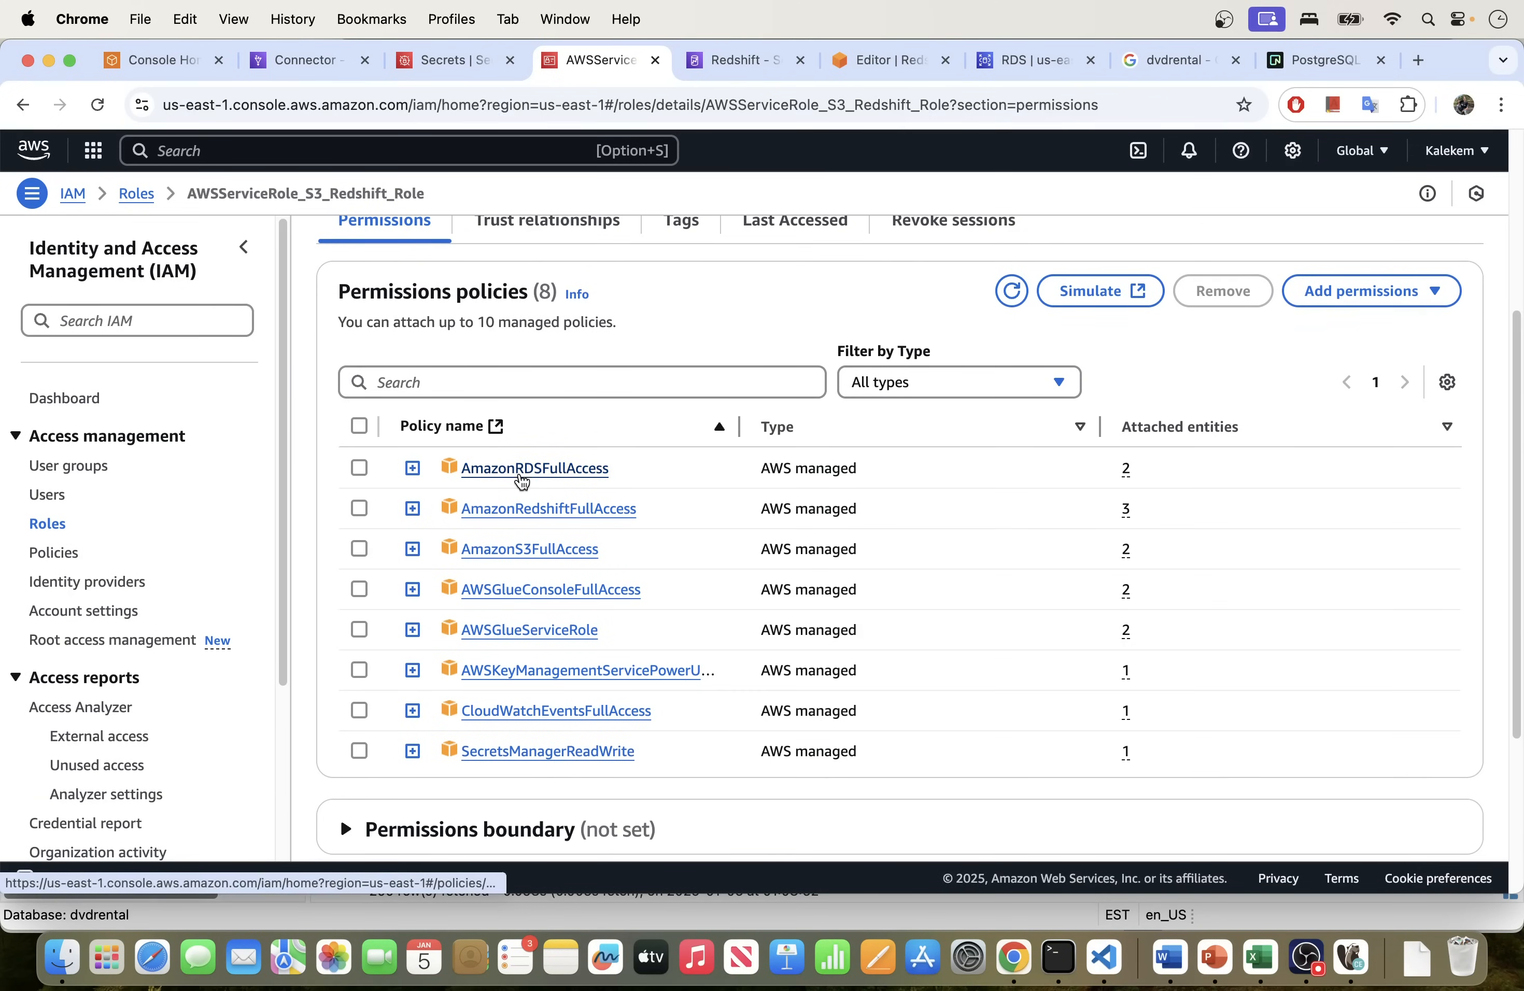
{"action": "scroll", "coordinate": [522, 482], "scroll_direction": "up", "scroll_amount": 5}
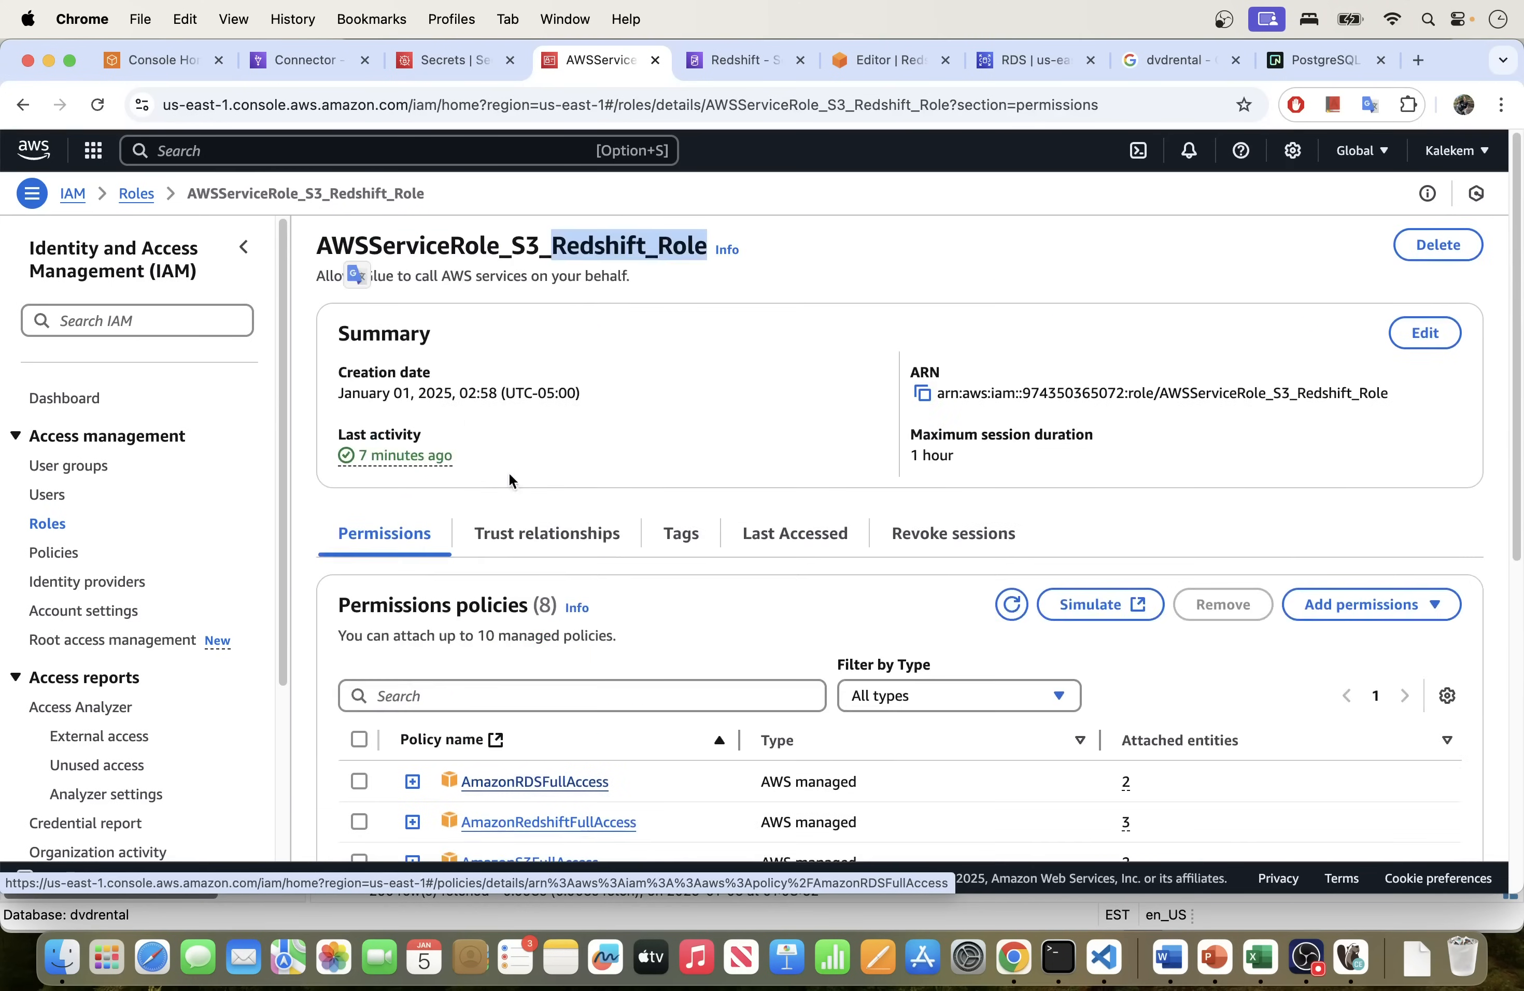
Step: Check which service the role's trust relationship allows and go back to its permissions policies
{"action": "left_click", "coordinate": [515, 553]}
{"action": "scroll", "coordinate": [682, 756], "scroll_direction": "down", "scroll_amount": 1}
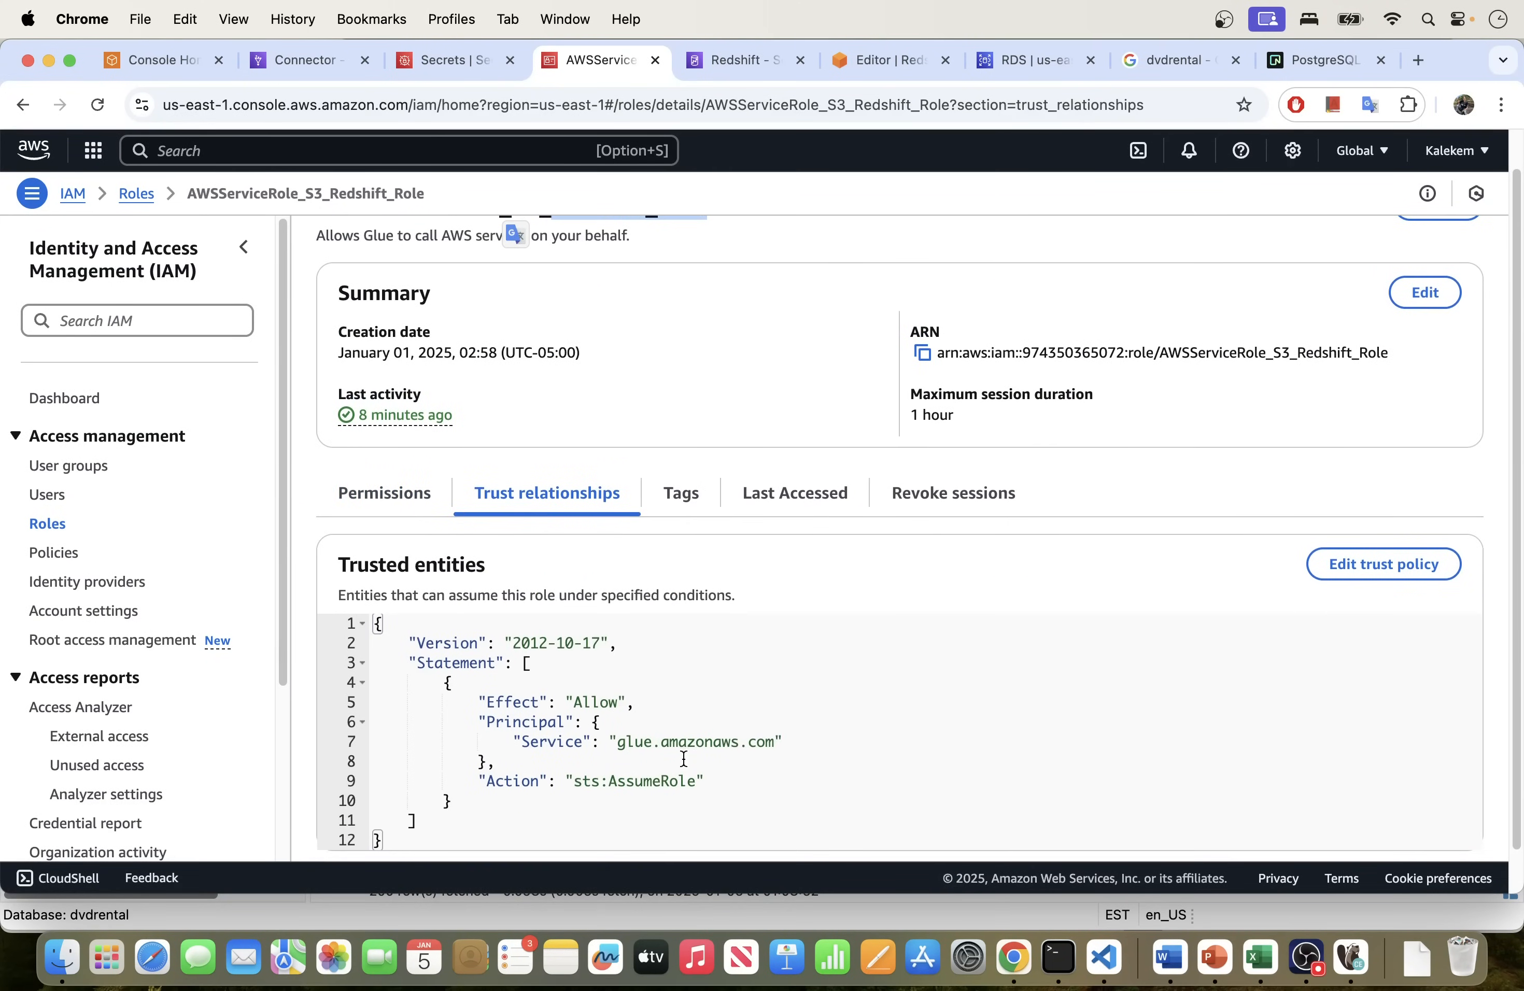
{"action": "left_click_drag", "start_coordinate": [623, 744], "coordinate": [820, 735]}
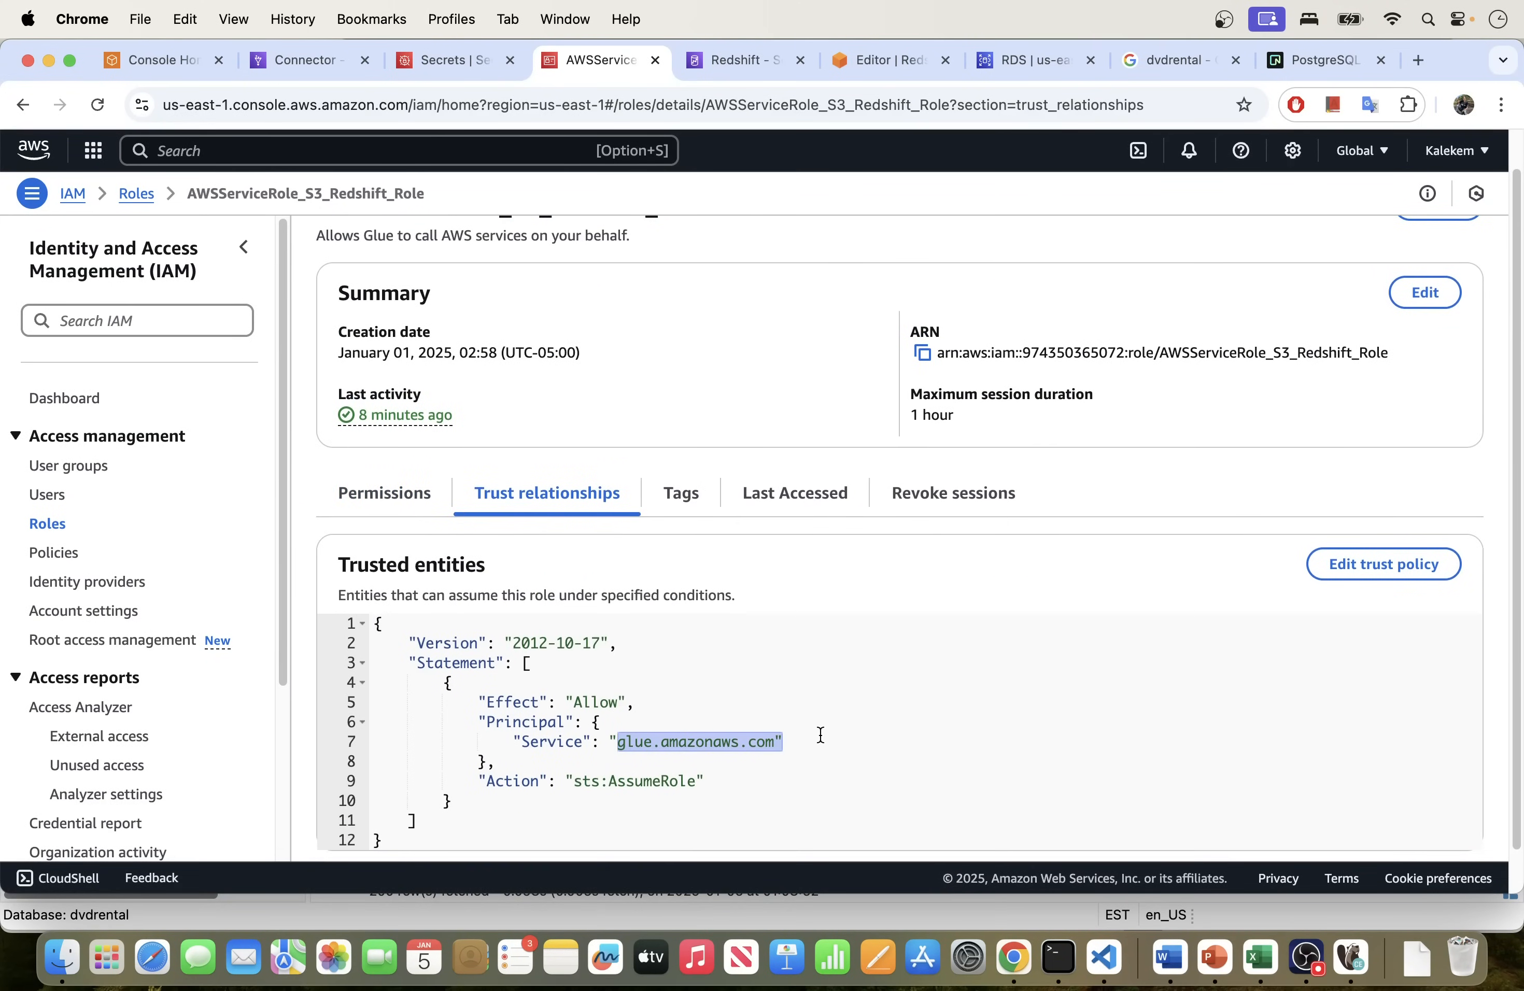
{"action": "left_click", "coordinate": [396, 505]}
{"action": "scroll", "coordinate": [610, 629], "scroll_direction": "down", "scroll_amount": 3}
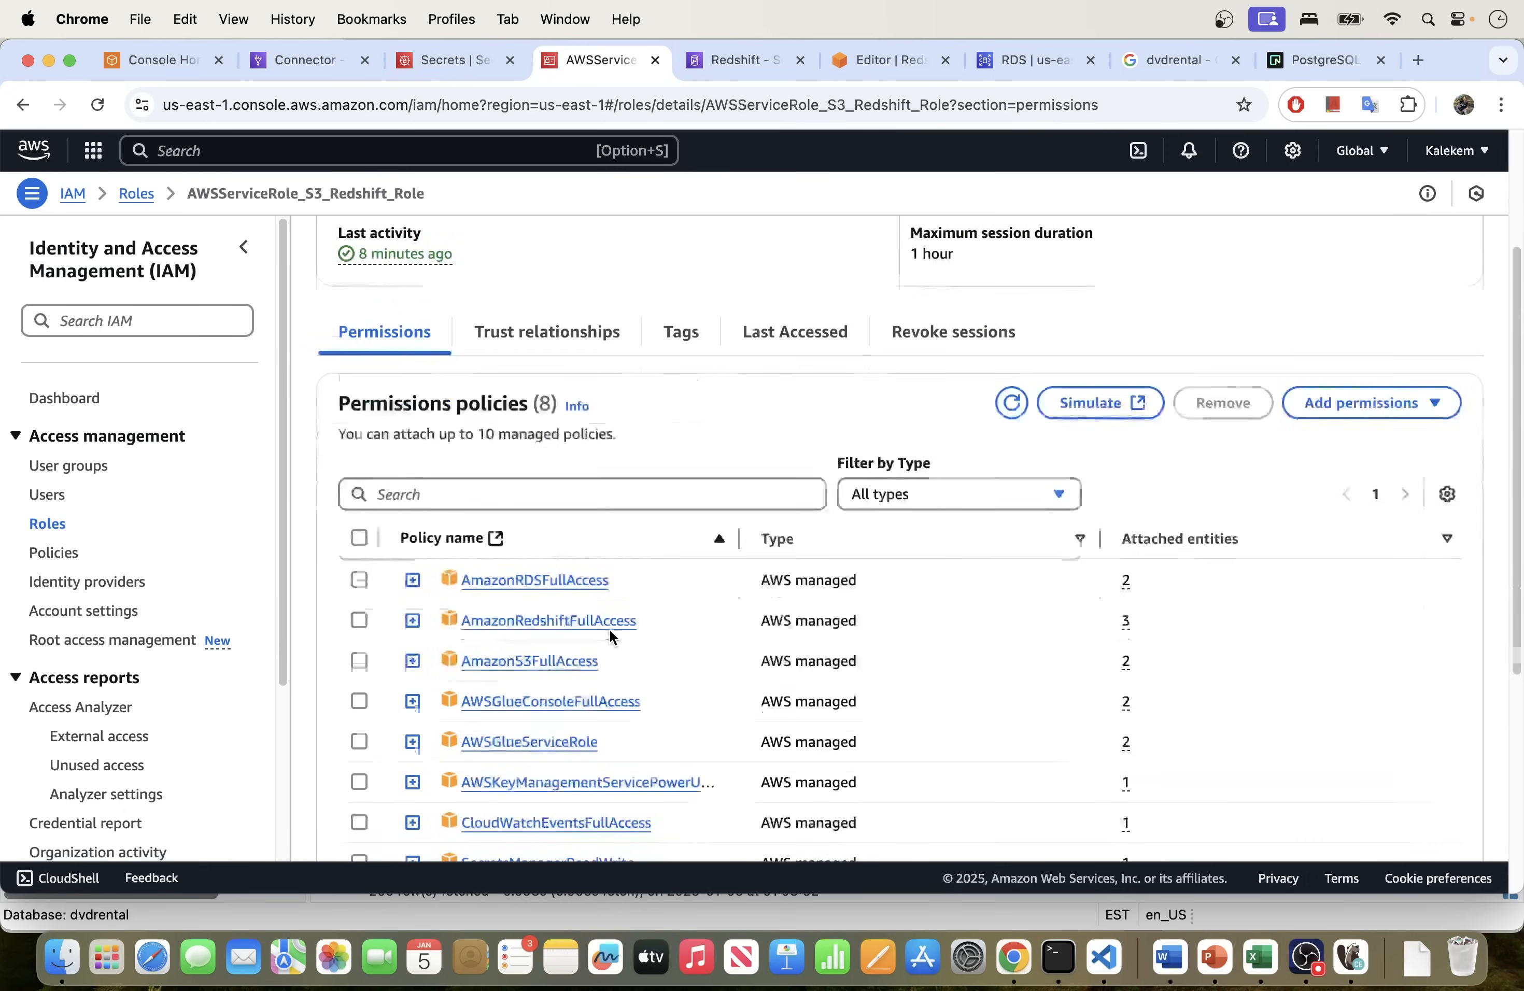
{"action": "scroll", "coordinate": [602, 624], "scroll_direction": "down", "scroll_amount": 2}
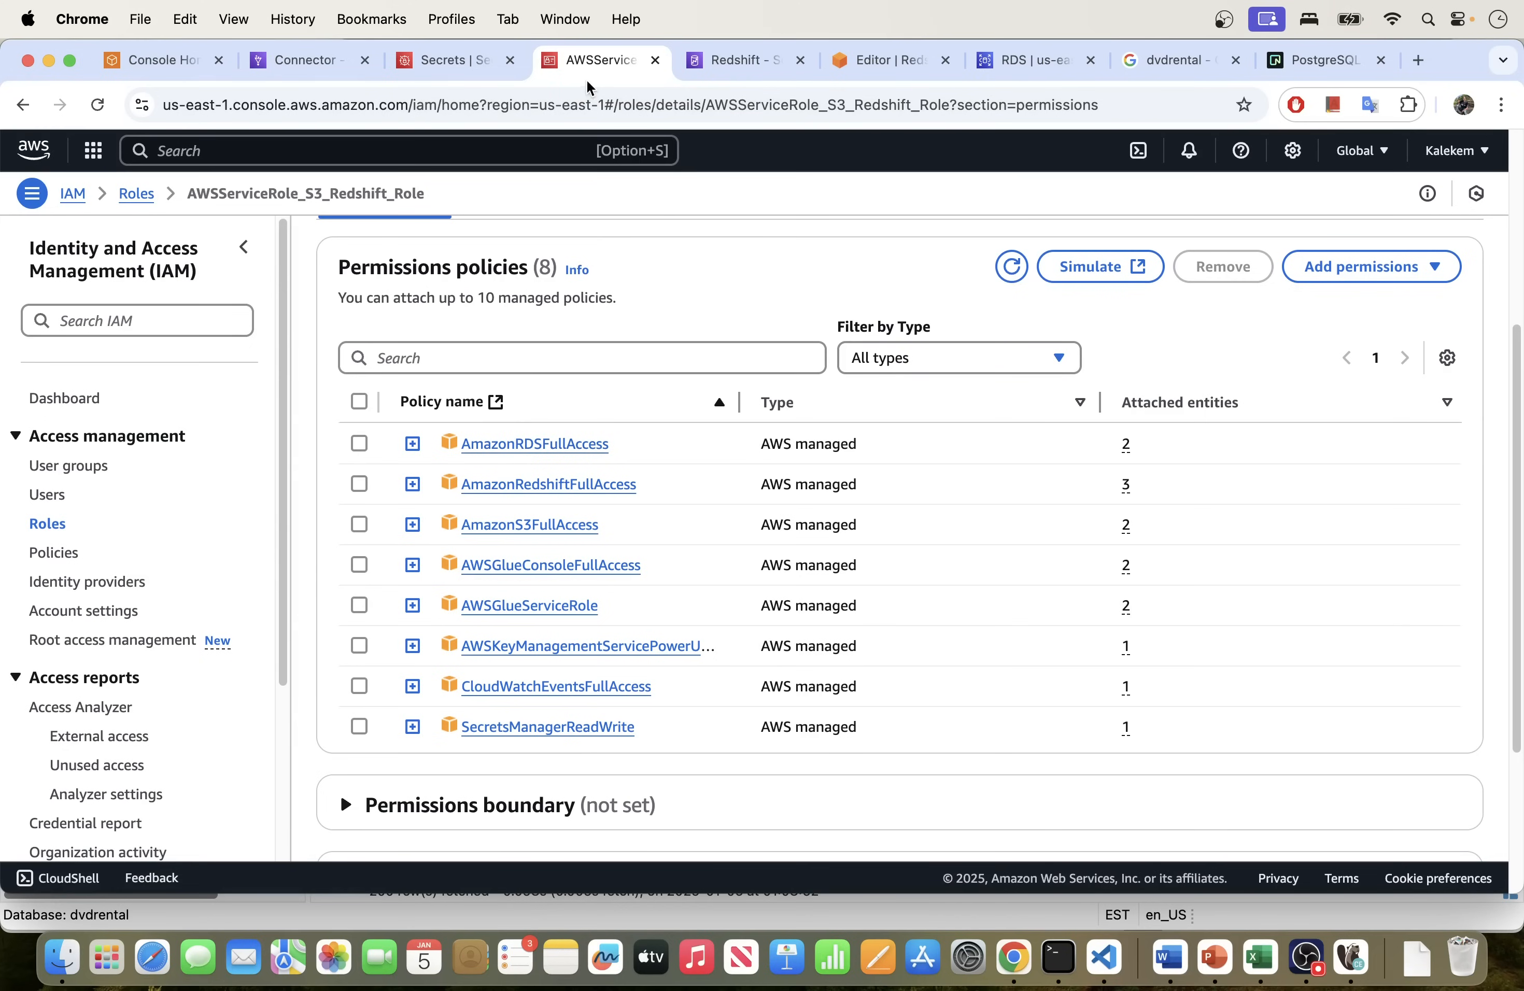
Step: Open VPC from Console Home in a new tab and show the complete list of its endpoints
{"action": "left_click", "coordinate": [160, 65]}
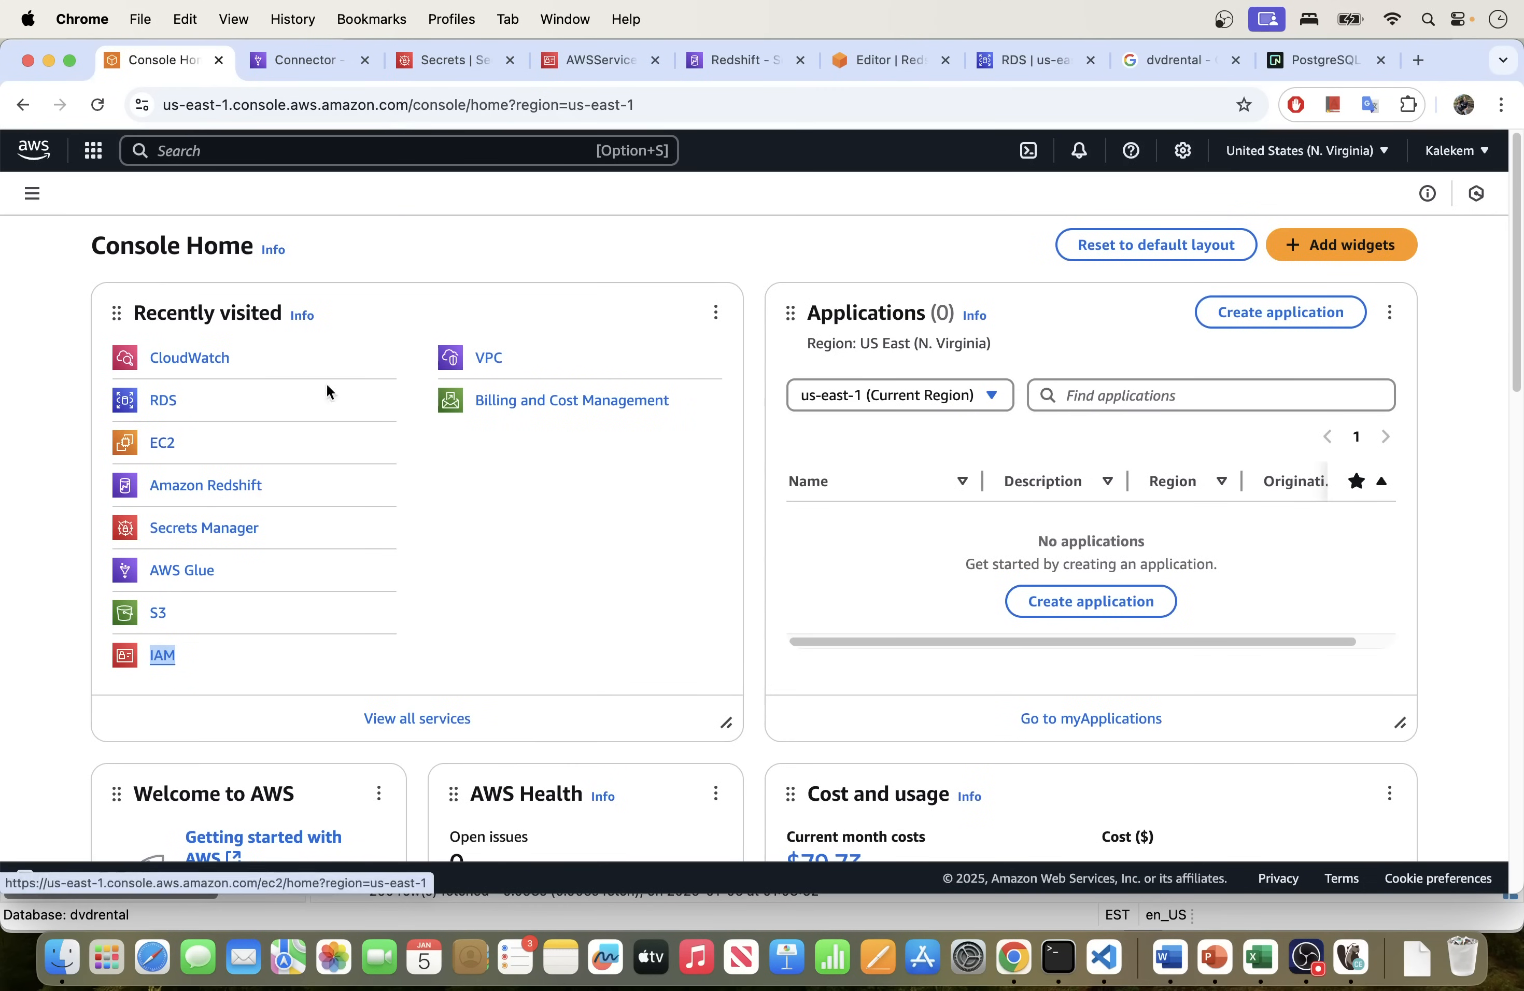
{"action": "right_click", "coordinate": [484, 362]}
{"action": "left_click", "coordinate": [509, 371]}
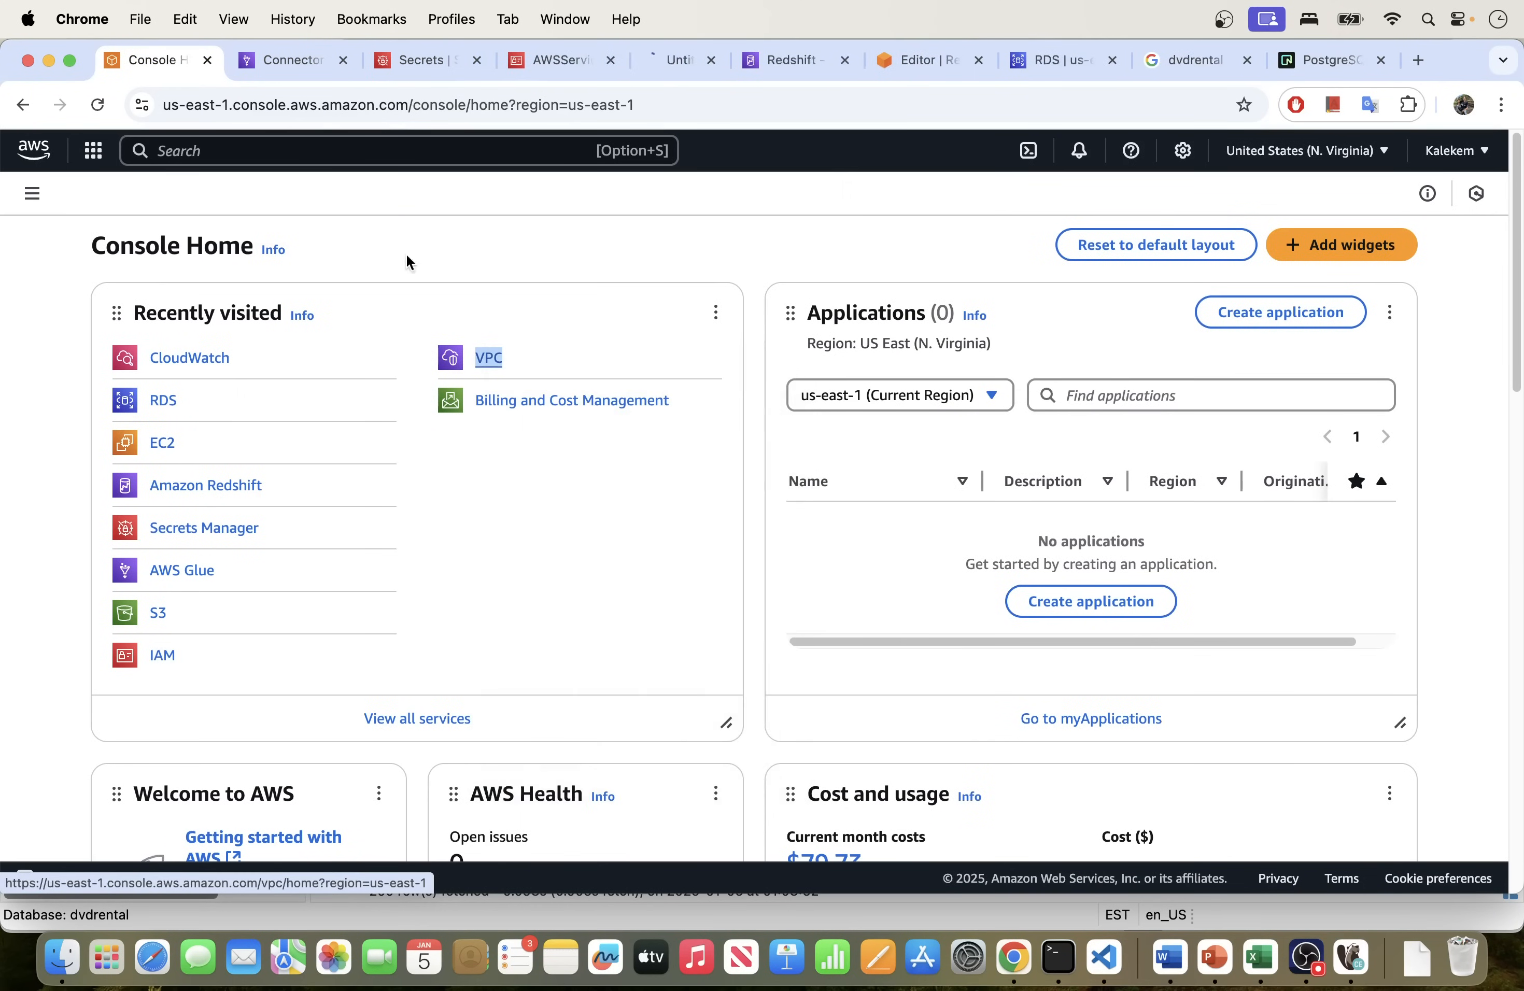
{"action": "left_click", "coordinate": [664, 65]}
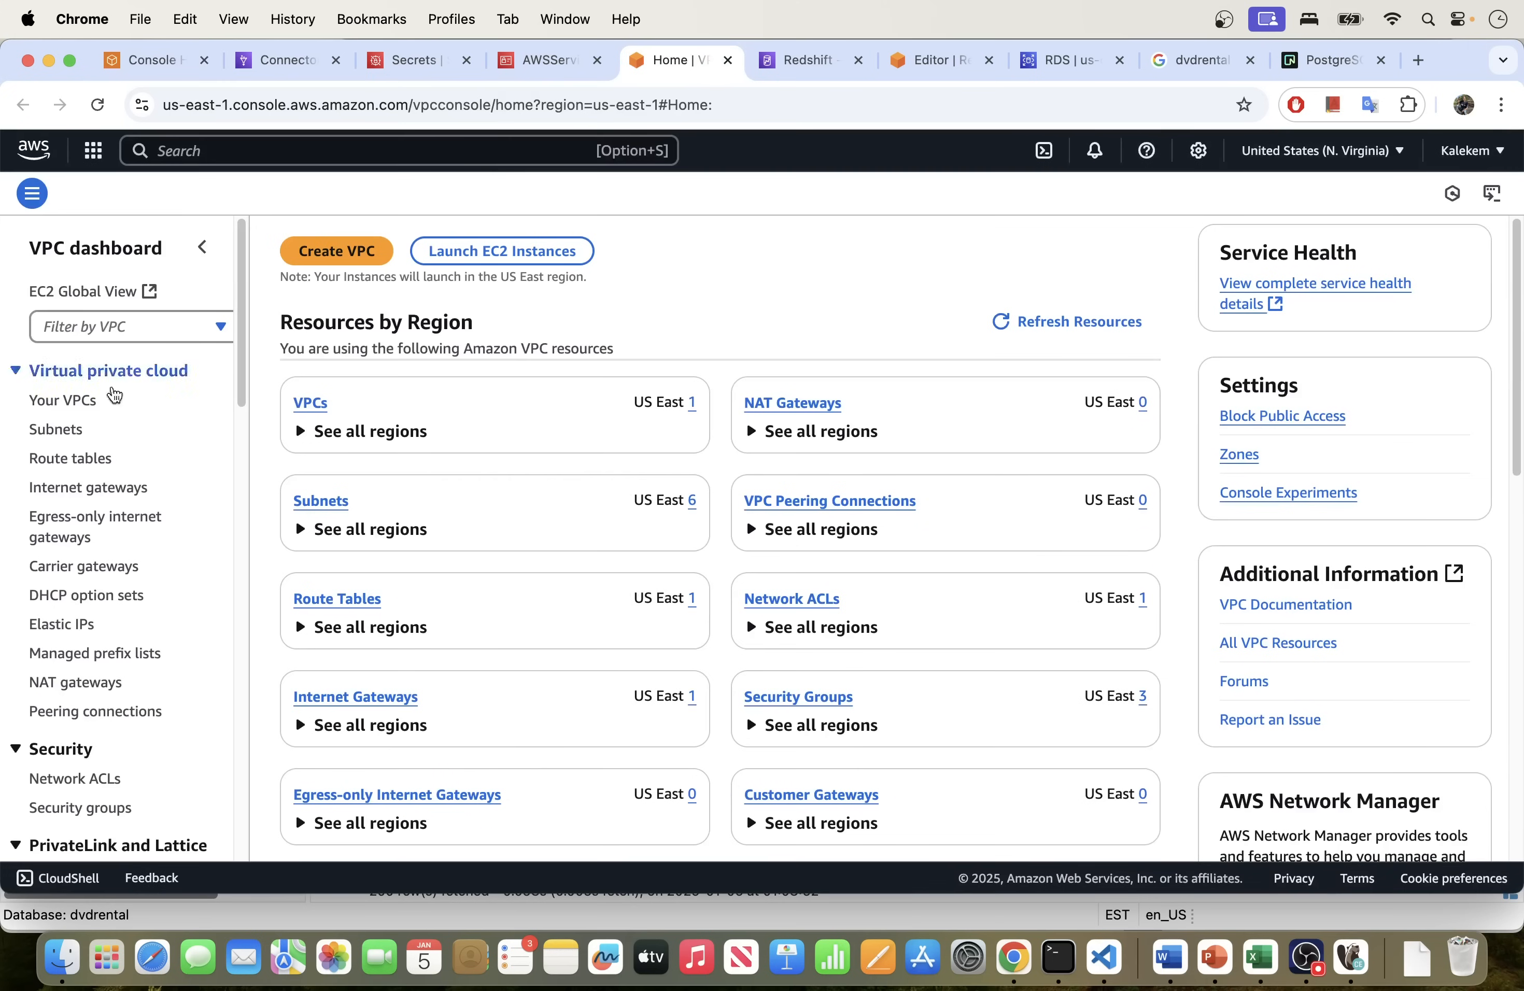
{"action": "scroll", "coordinate": [101, 697], "scroll_direction": "down", "scroll_amount": 2}
{"action": "scroll", "coordinate": [101, 697], "scroll_direction": "down", "scroll_amount": 5}
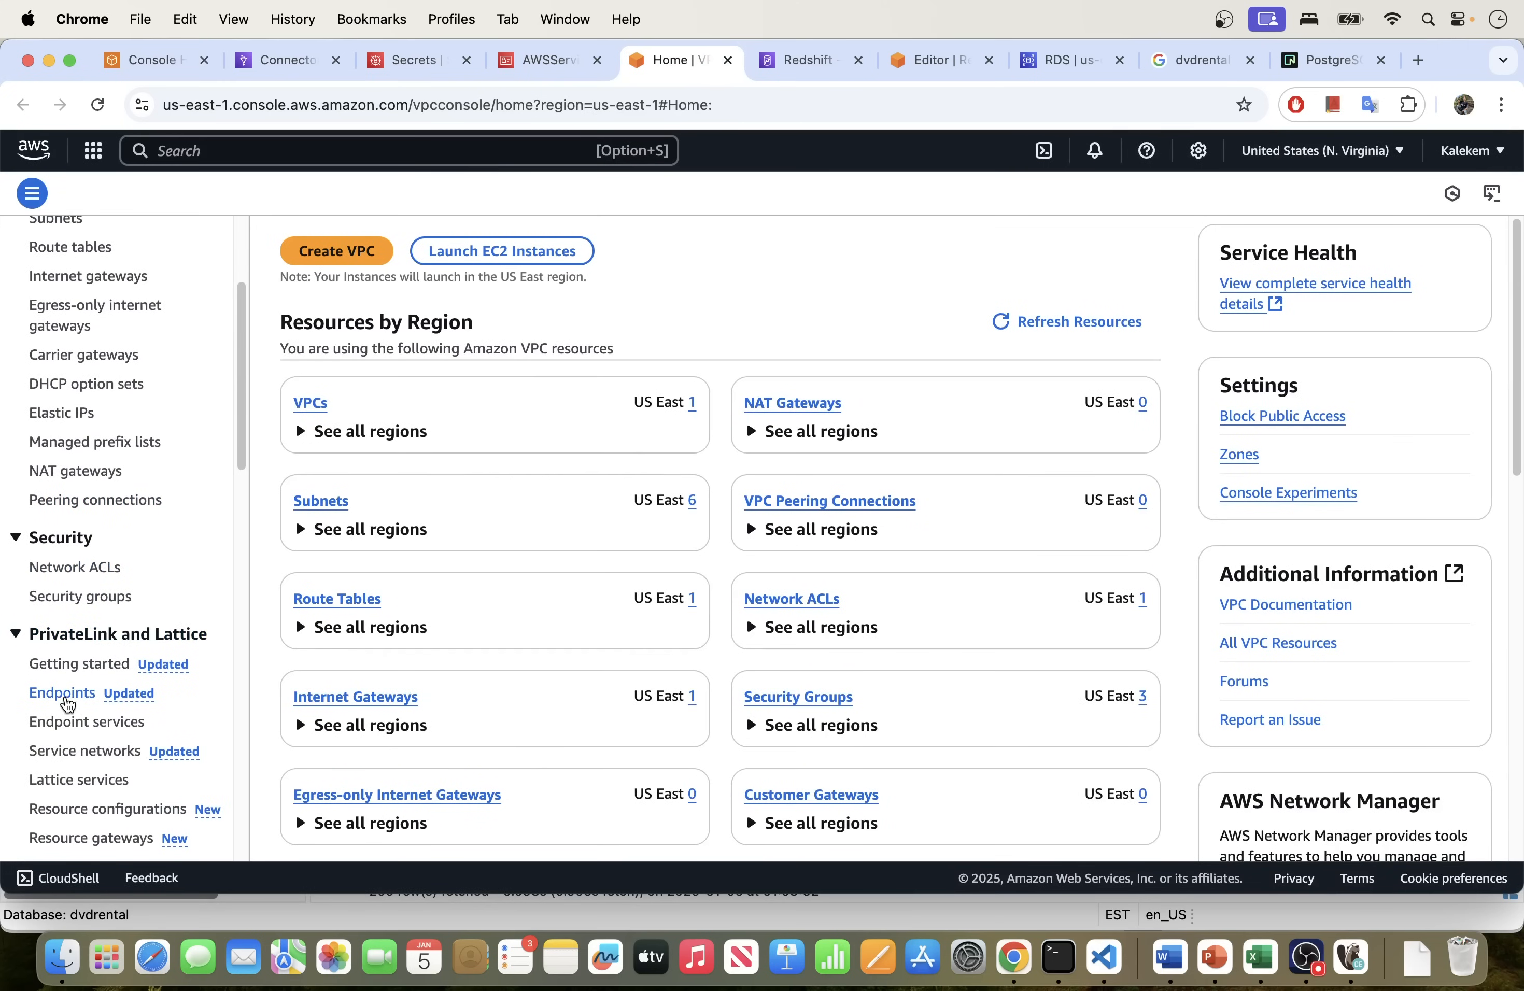
{"action": "left_click", "coordinate": [63, 695]}
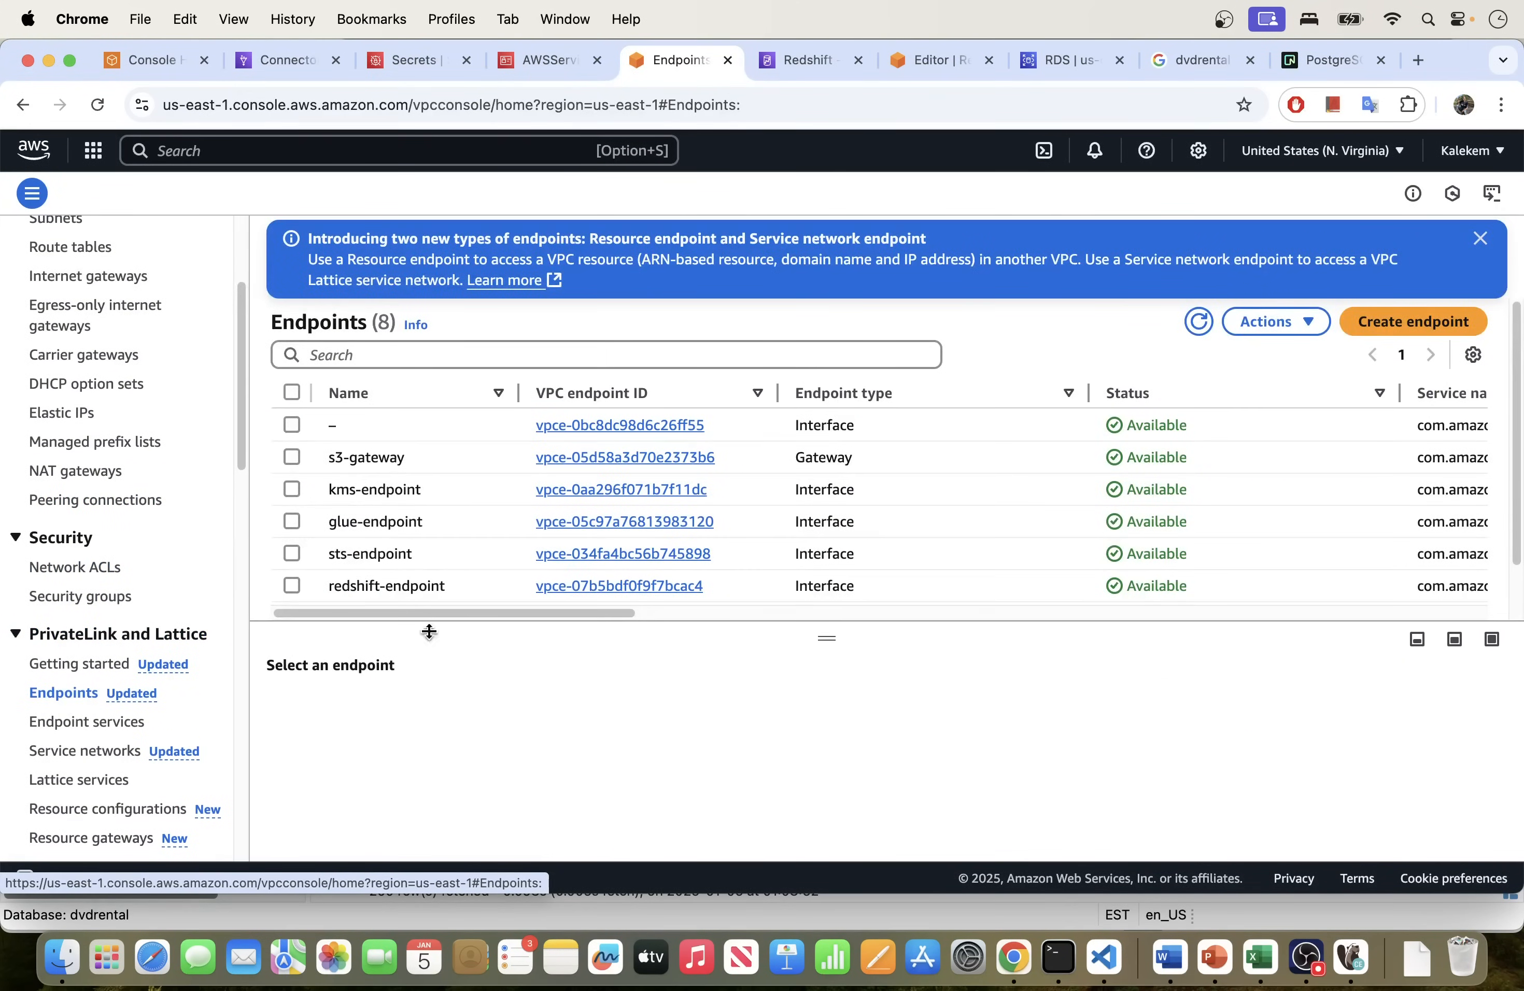
{"action": "left_click_drag", "start_coordinate": [813, 627], "coordinate": [812, 724]}
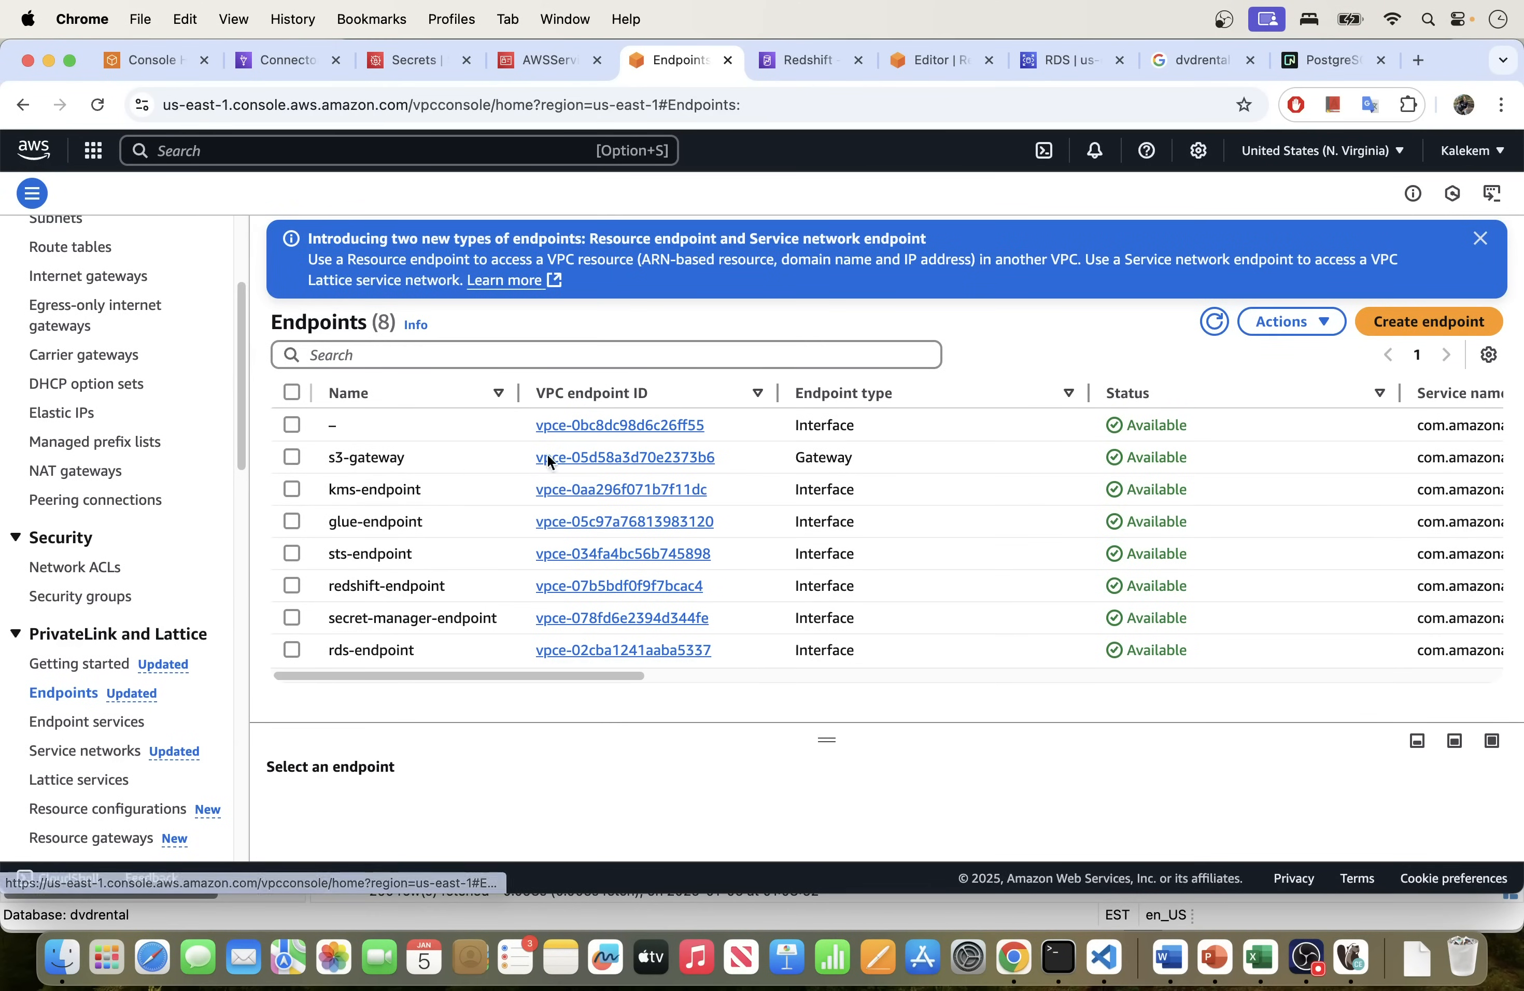
Step: Open the s3-gateway endpoint and follow its associated public route table to the route details
{"action": "left_click", "coordinate": [628, 461]}
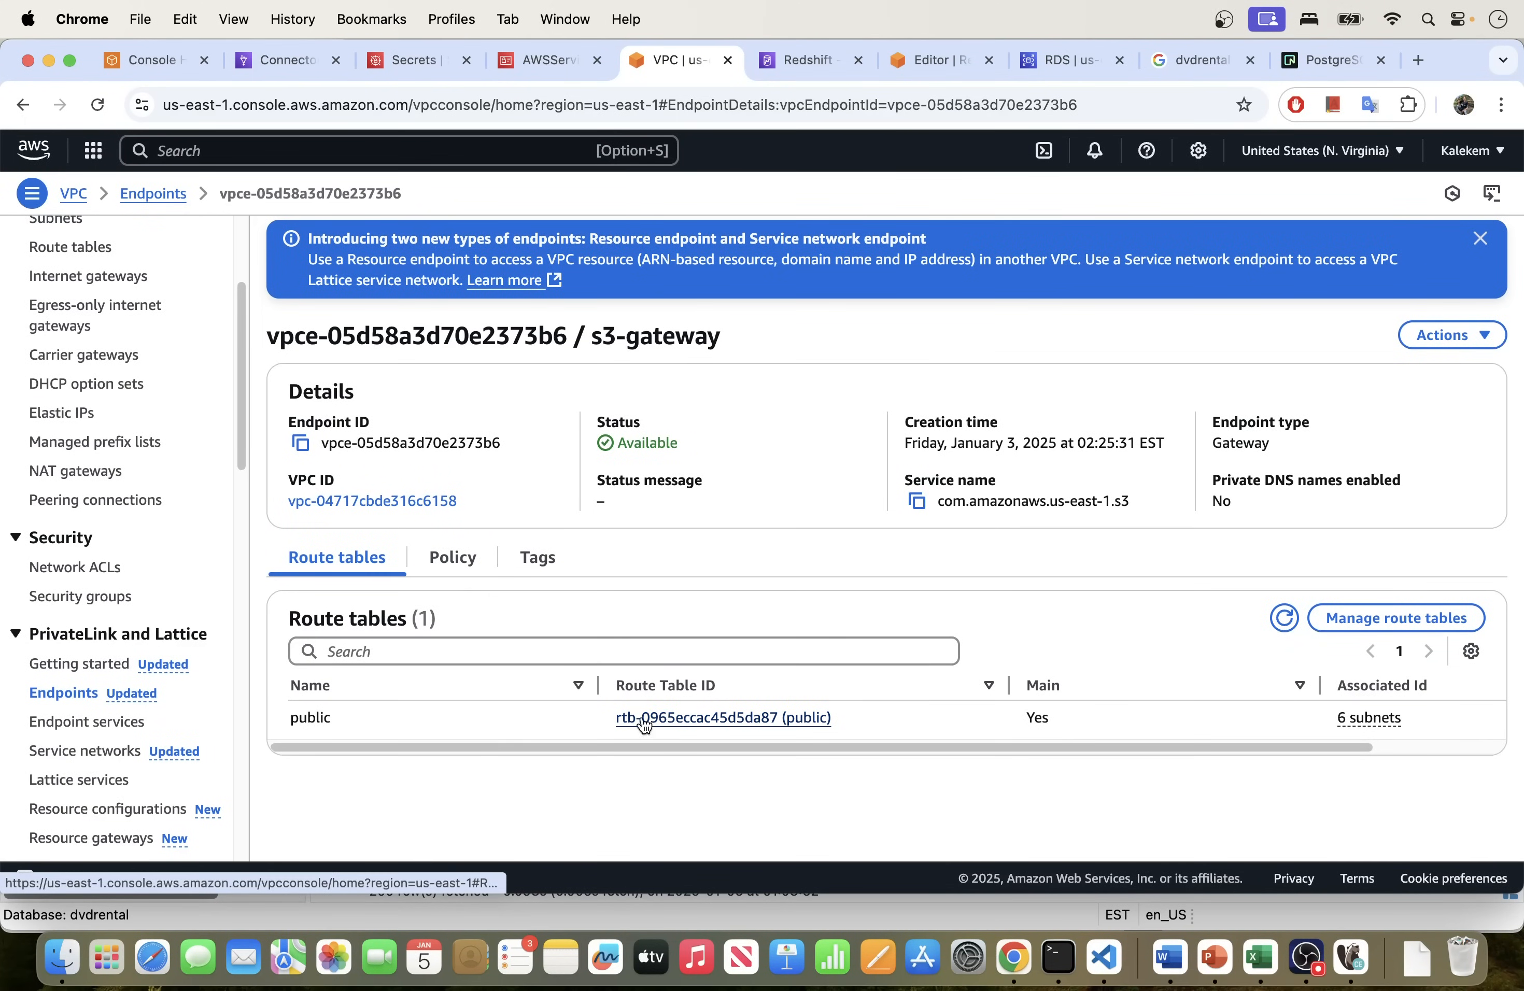
{"action": "left_click", "coordinate": [655, 719]}
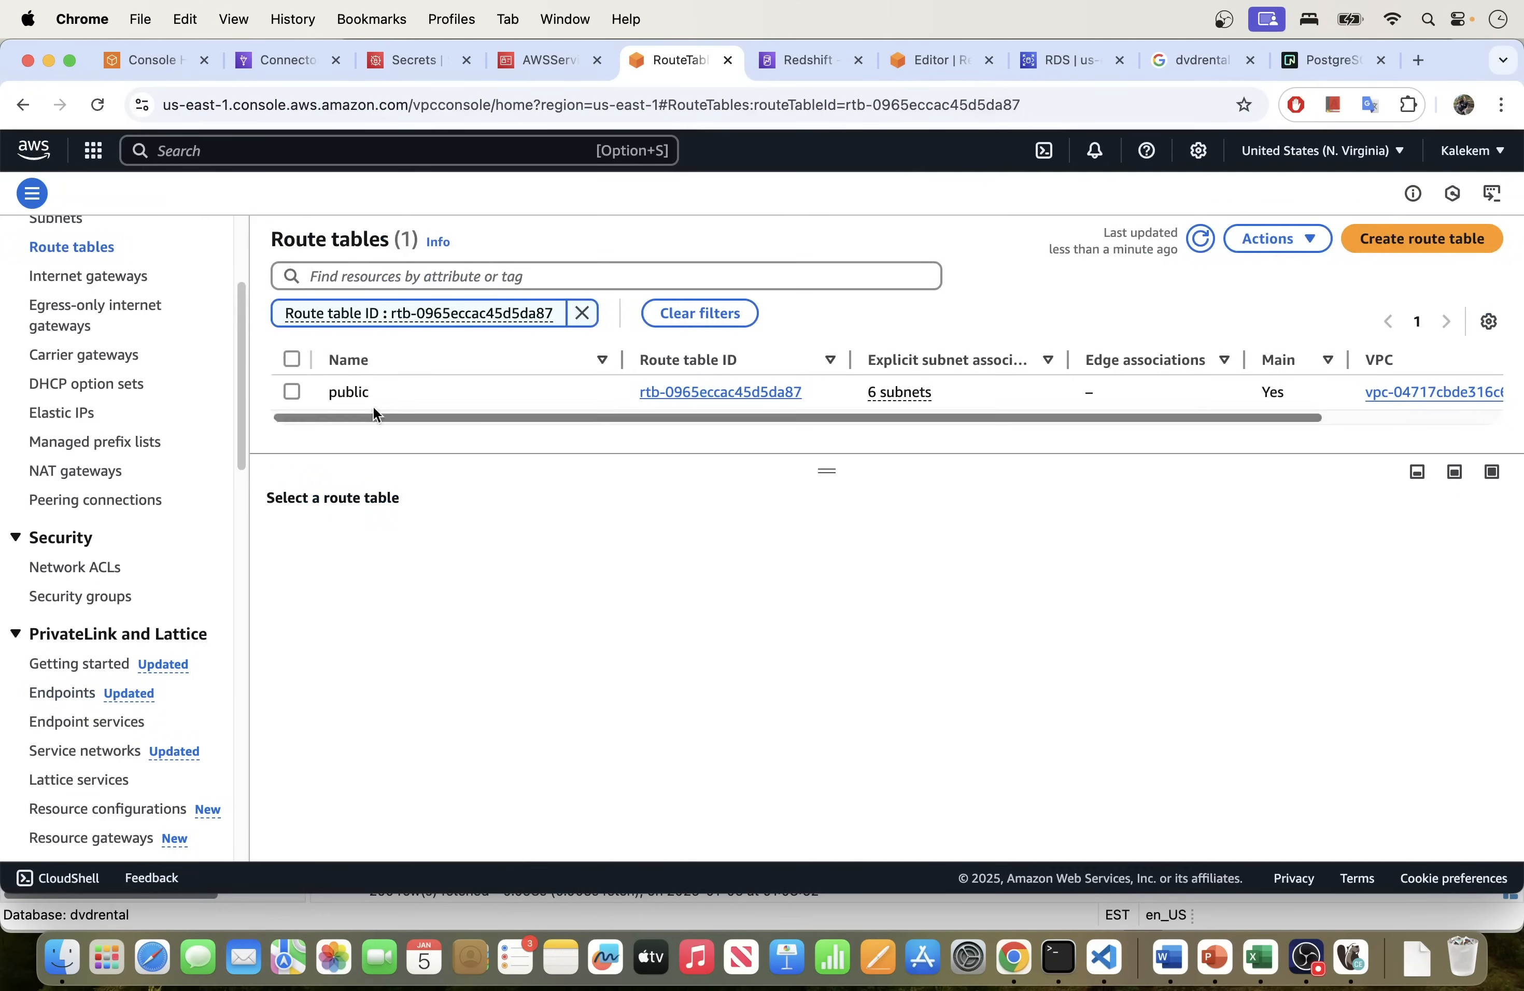
{"action": "left_click", "coordinate": [647, 393]}
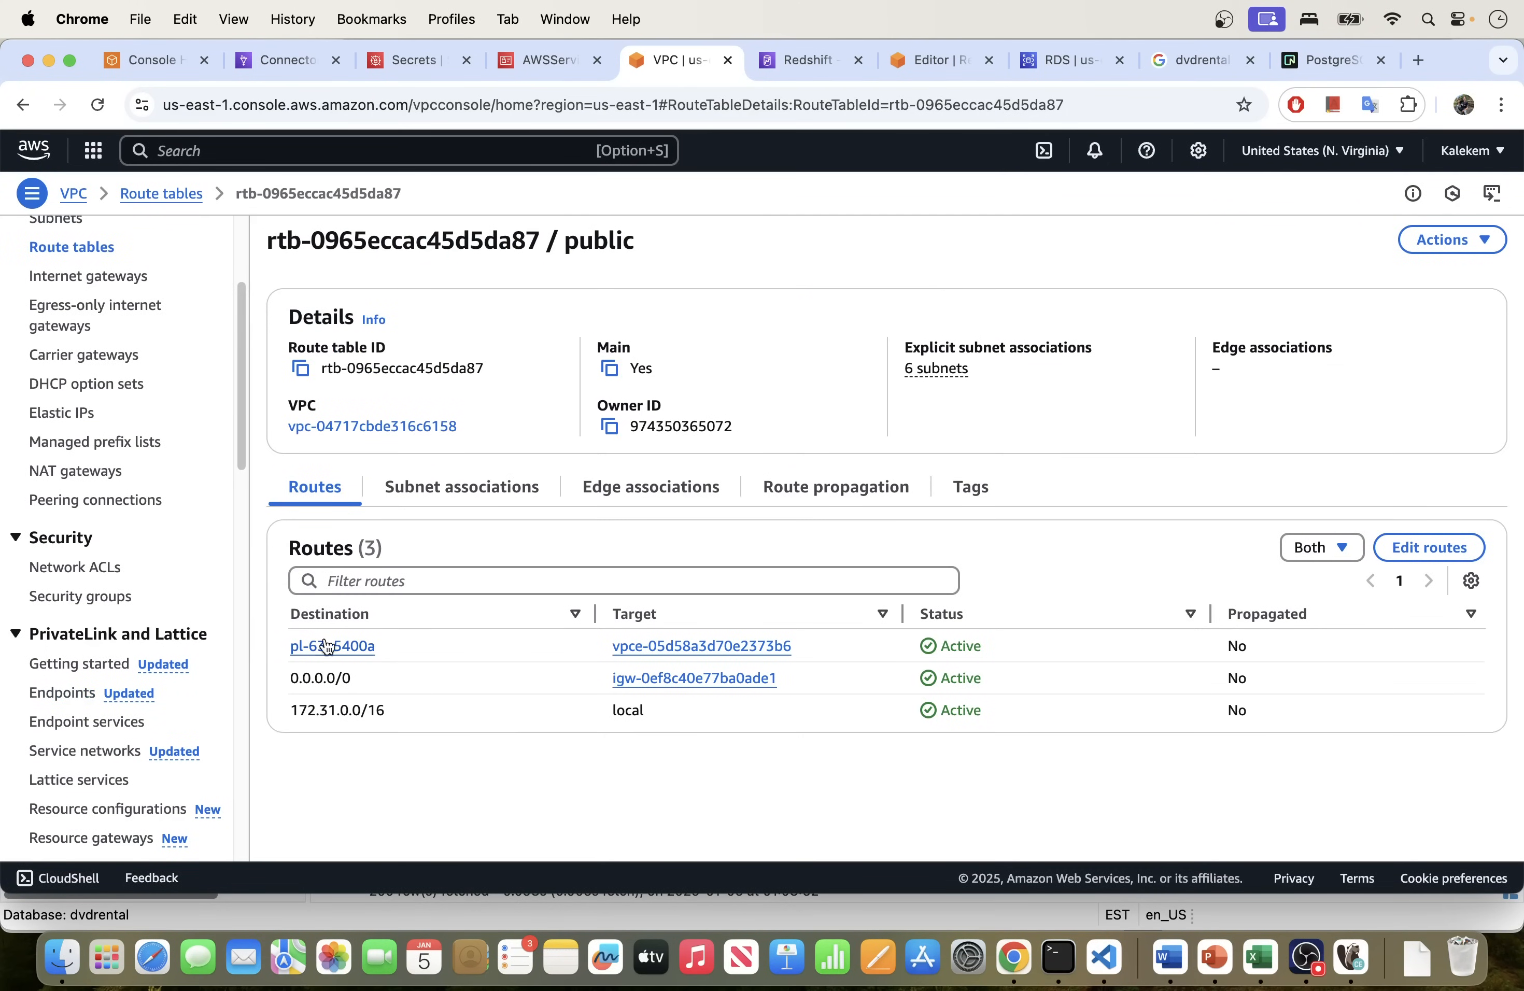
Step: Inspect the public route table's routes in the route editor, cancel without changes, and check the 0.0.0.0/0 destination
{"action": "left_click", "coordinate": [1428, 547]}
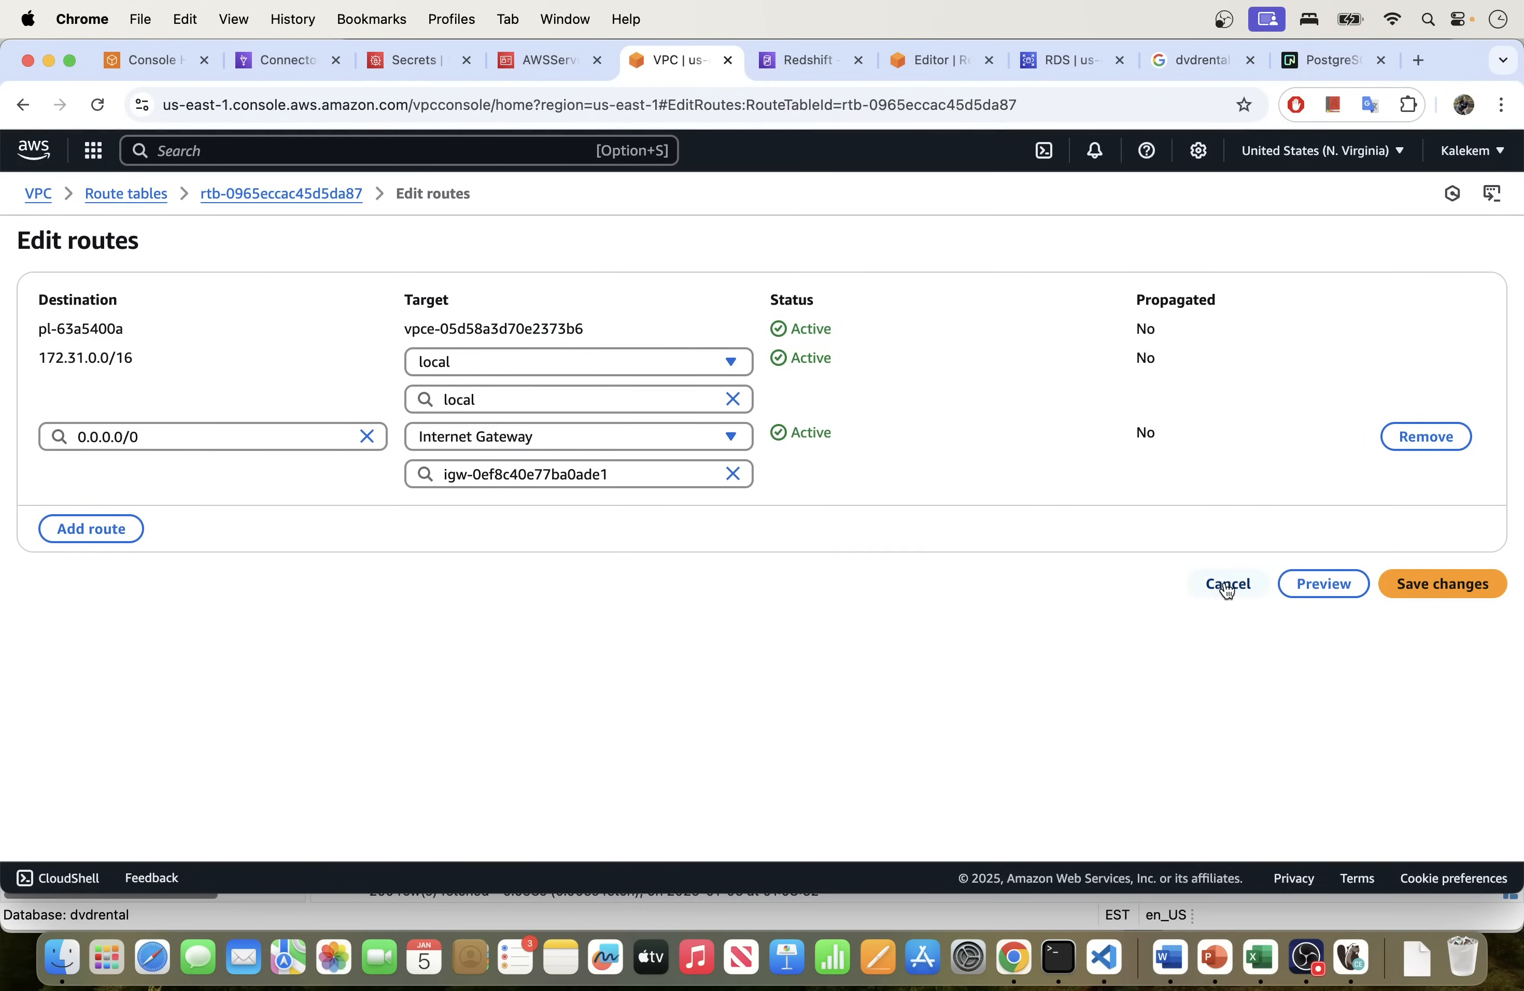
{"action": "left_click", "coordinate": [1227, 586]}
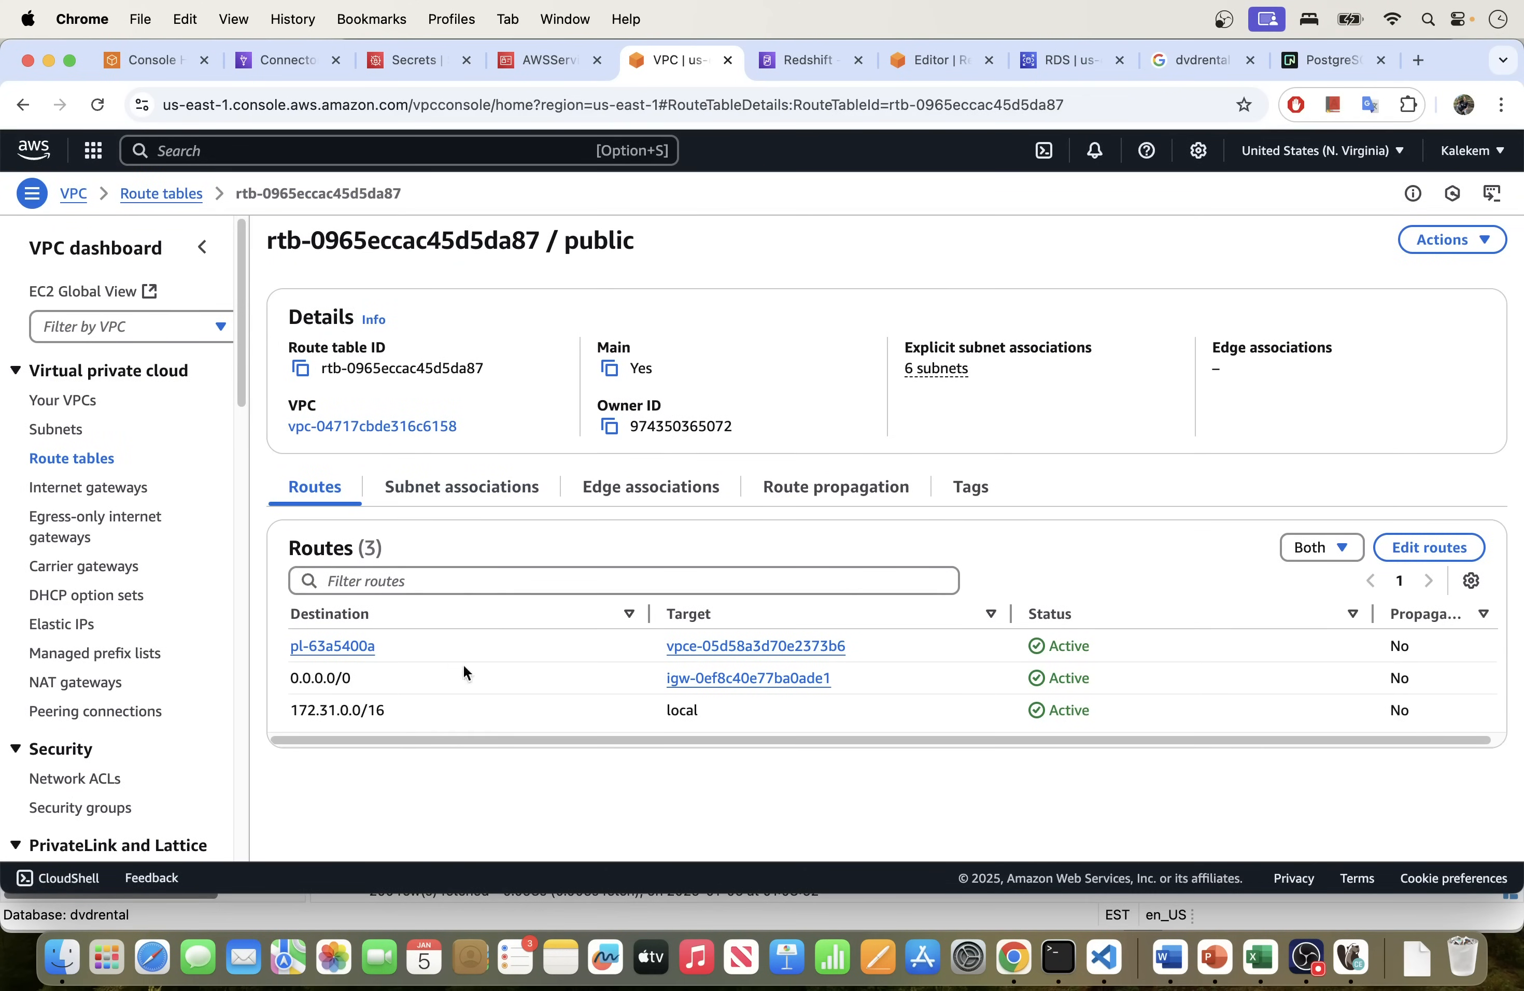
{"action": "left_click_drag", "start_coordinate": [1094, 741], "coordinate": [934, 726]}
{"action": "left_click_drag", "start_coordinate": [291, 687], "coordinate": [355, 684]}
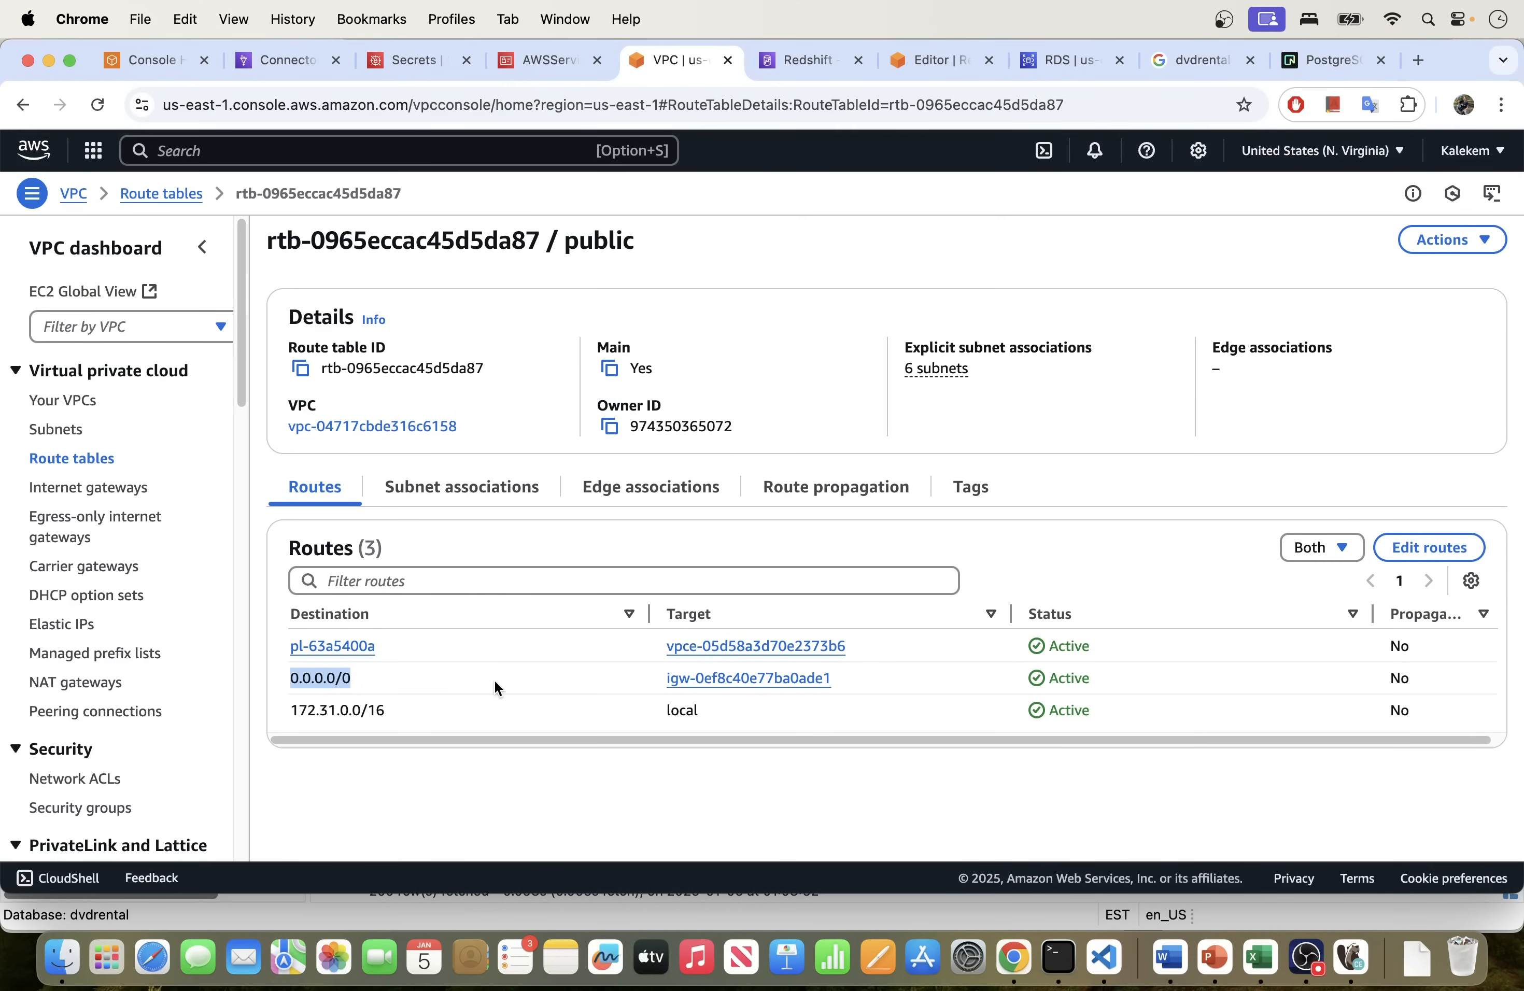
Step: Return to the VPC endpoints list, deselect s3-gateway and open the rds-endpoint details
{"action": "scroll", "coordinate": [164, 703], "scroll_direction": "down", "scroll_amount": 2}
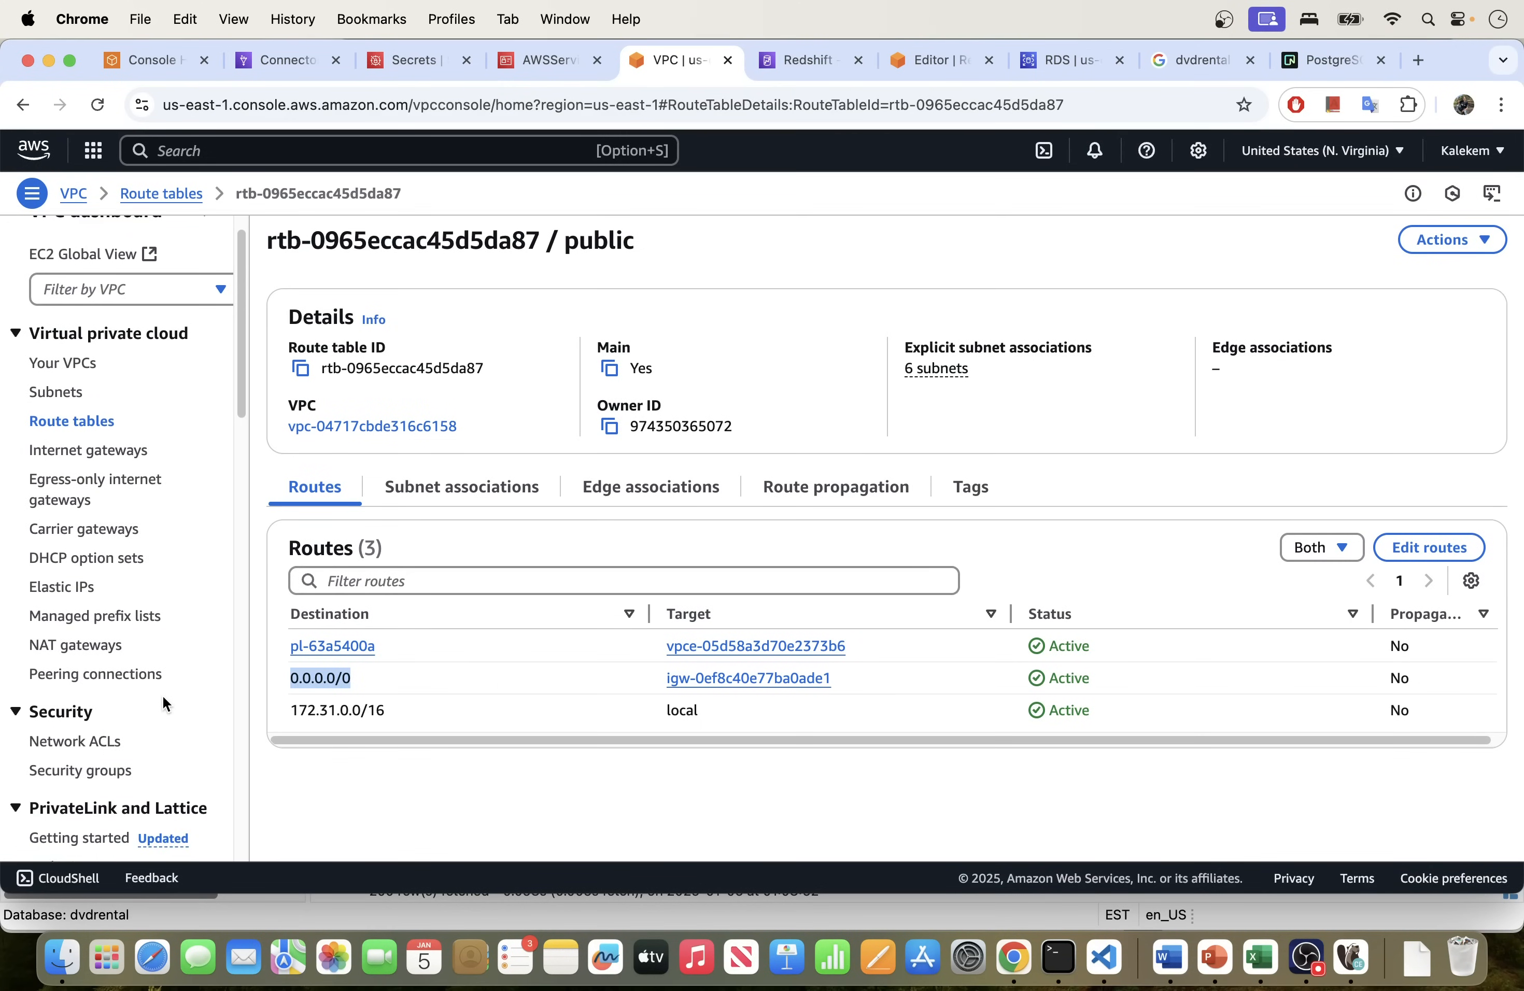
{"action": "scroll", "coordinate": [166, 708], "scroll_direction": "down", "scroll_amount": 10}
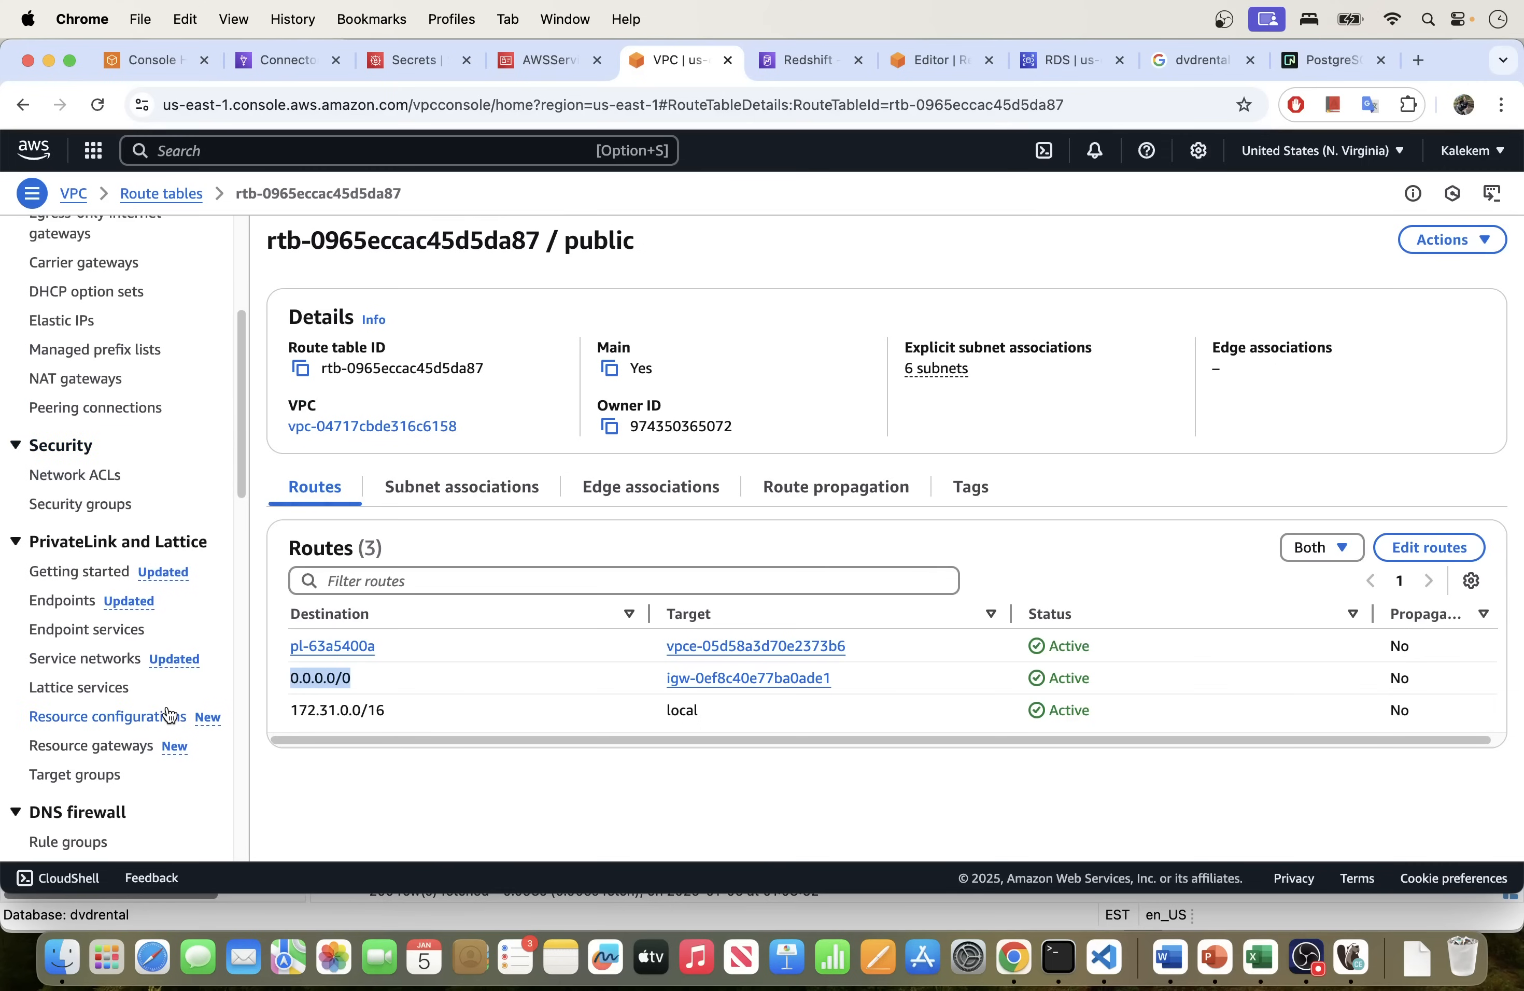
{"action": "left_click", "coordinate": [489, 691]}
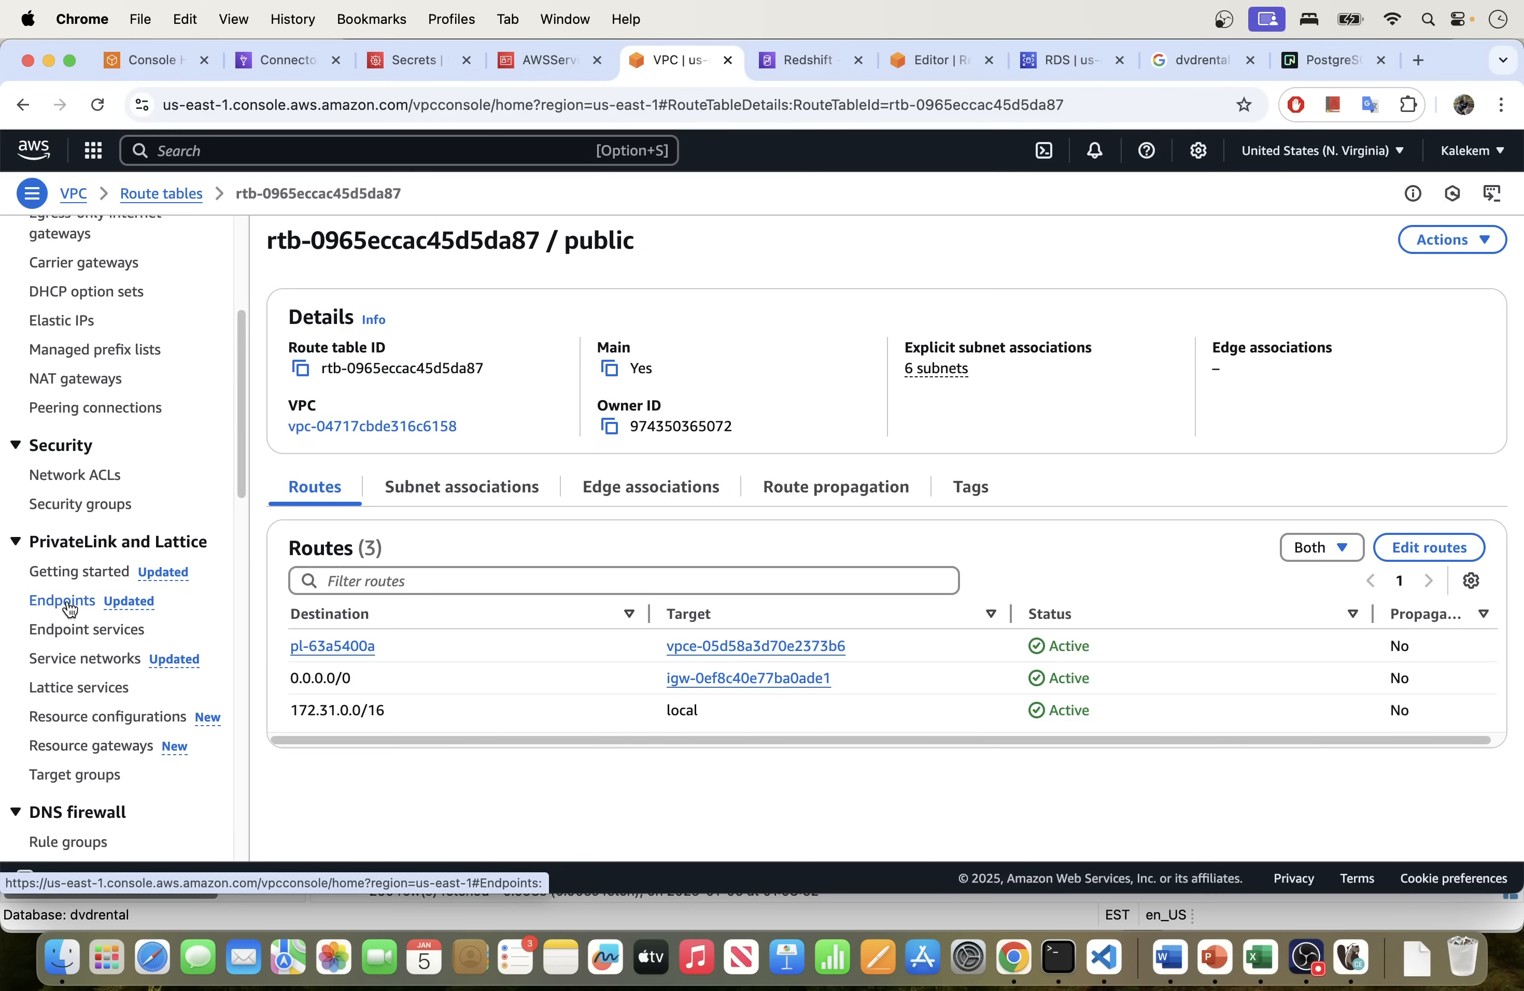
{"action": "left_click", "coordinate": [69, 607]}
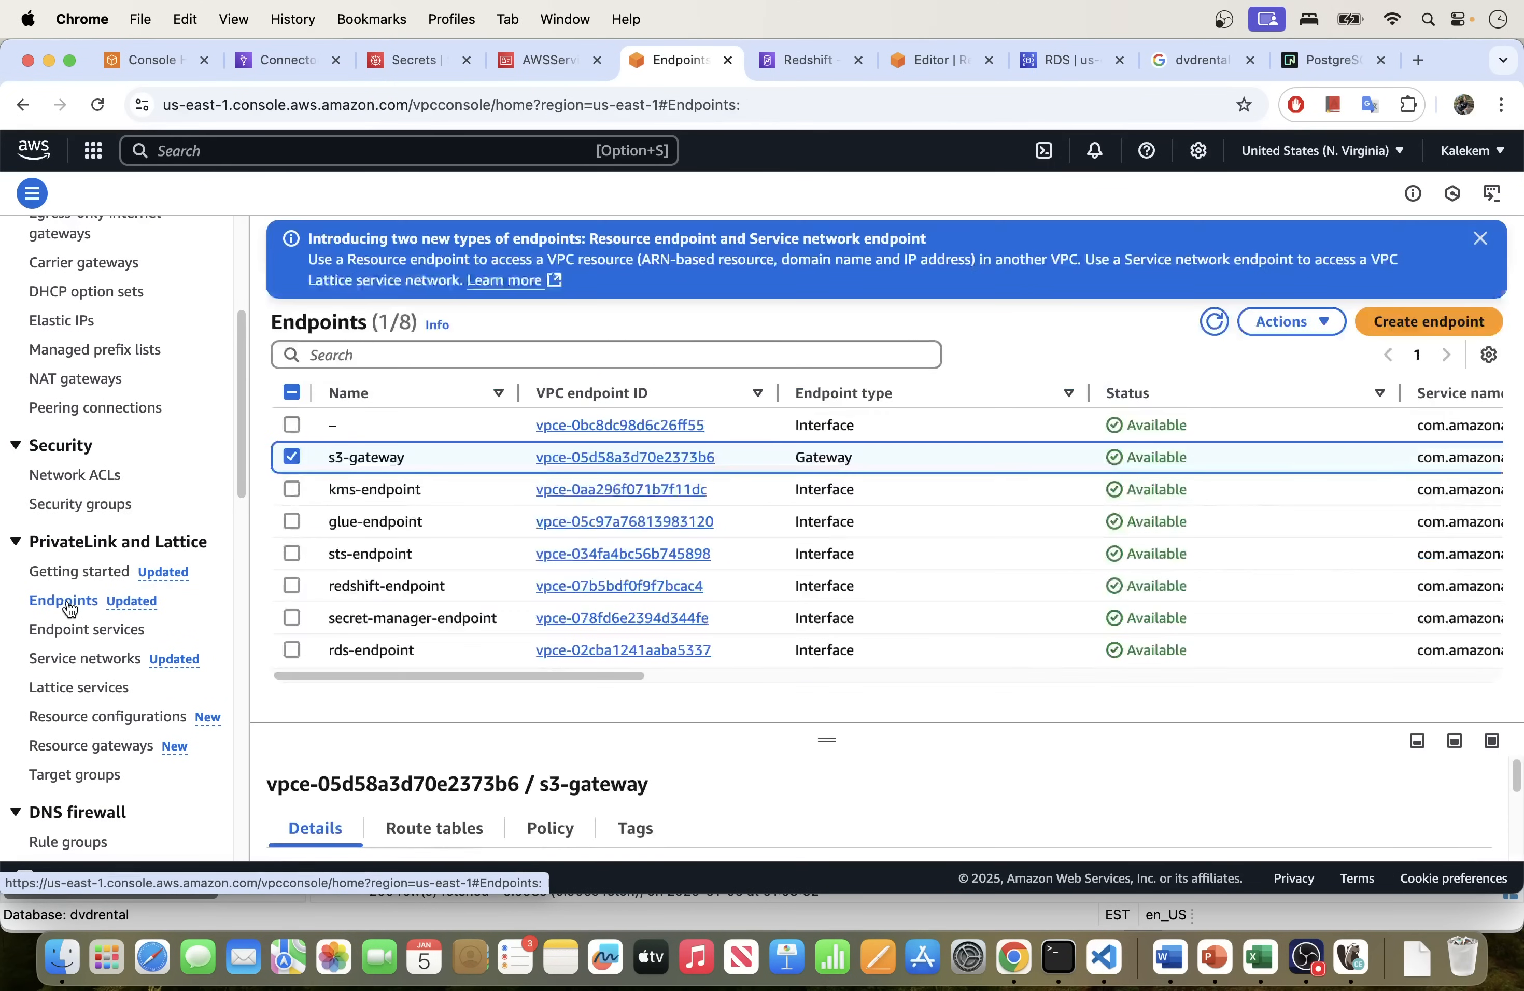
{"action": "left_click", "coordinate": [291, 458]}
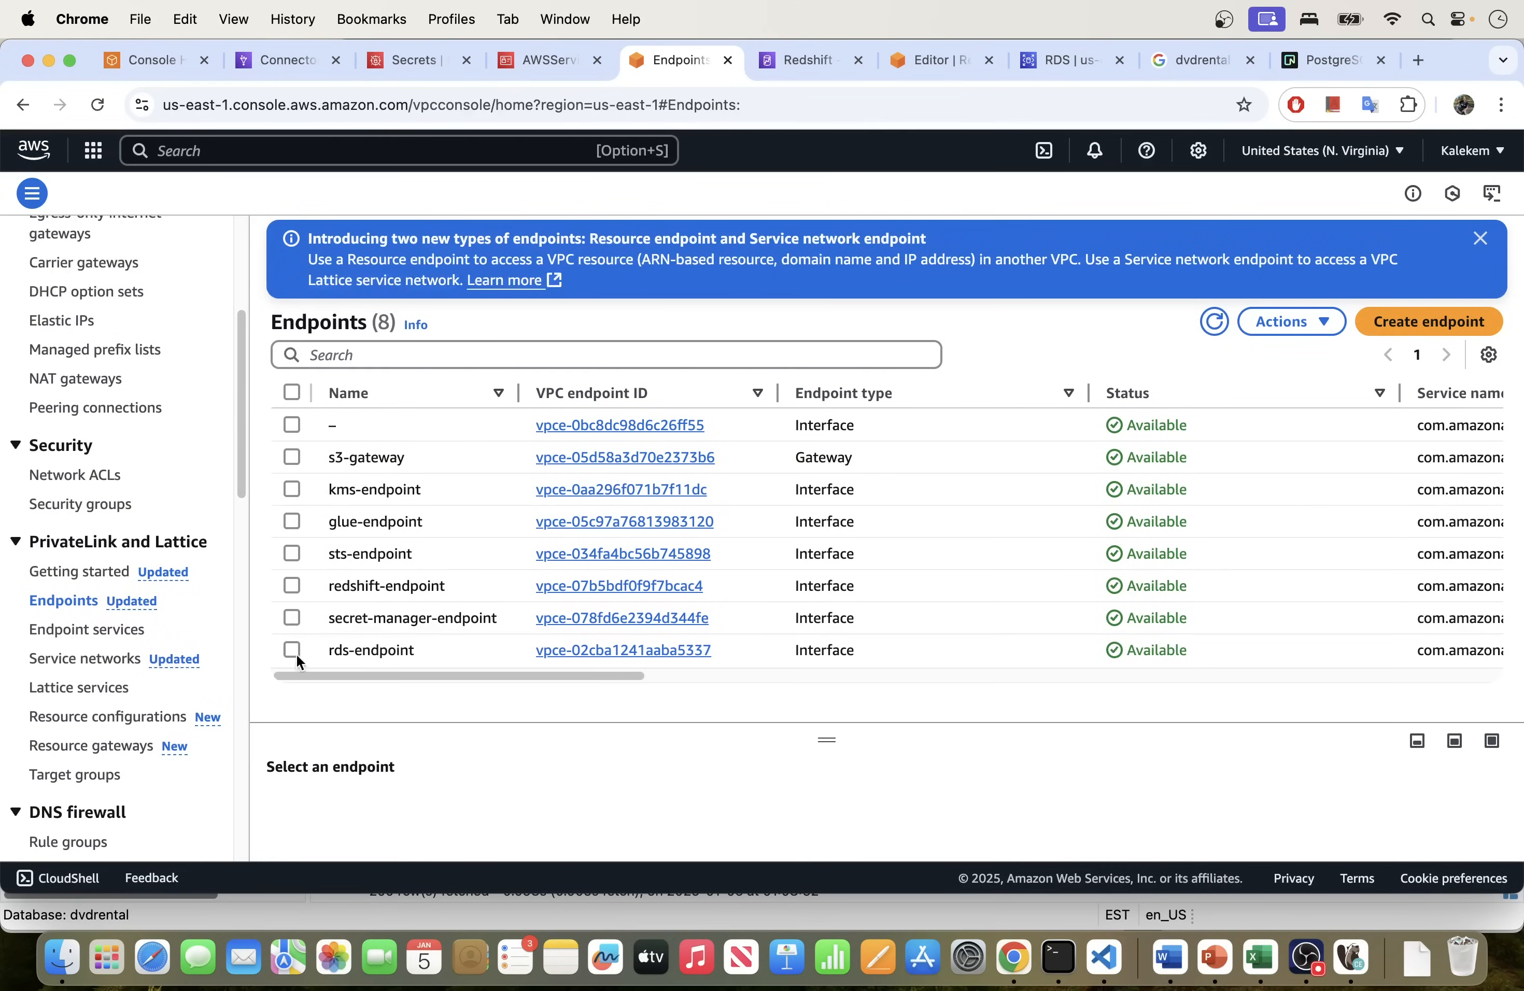
{"action": "left_click", "coordinate": [557, 651]}
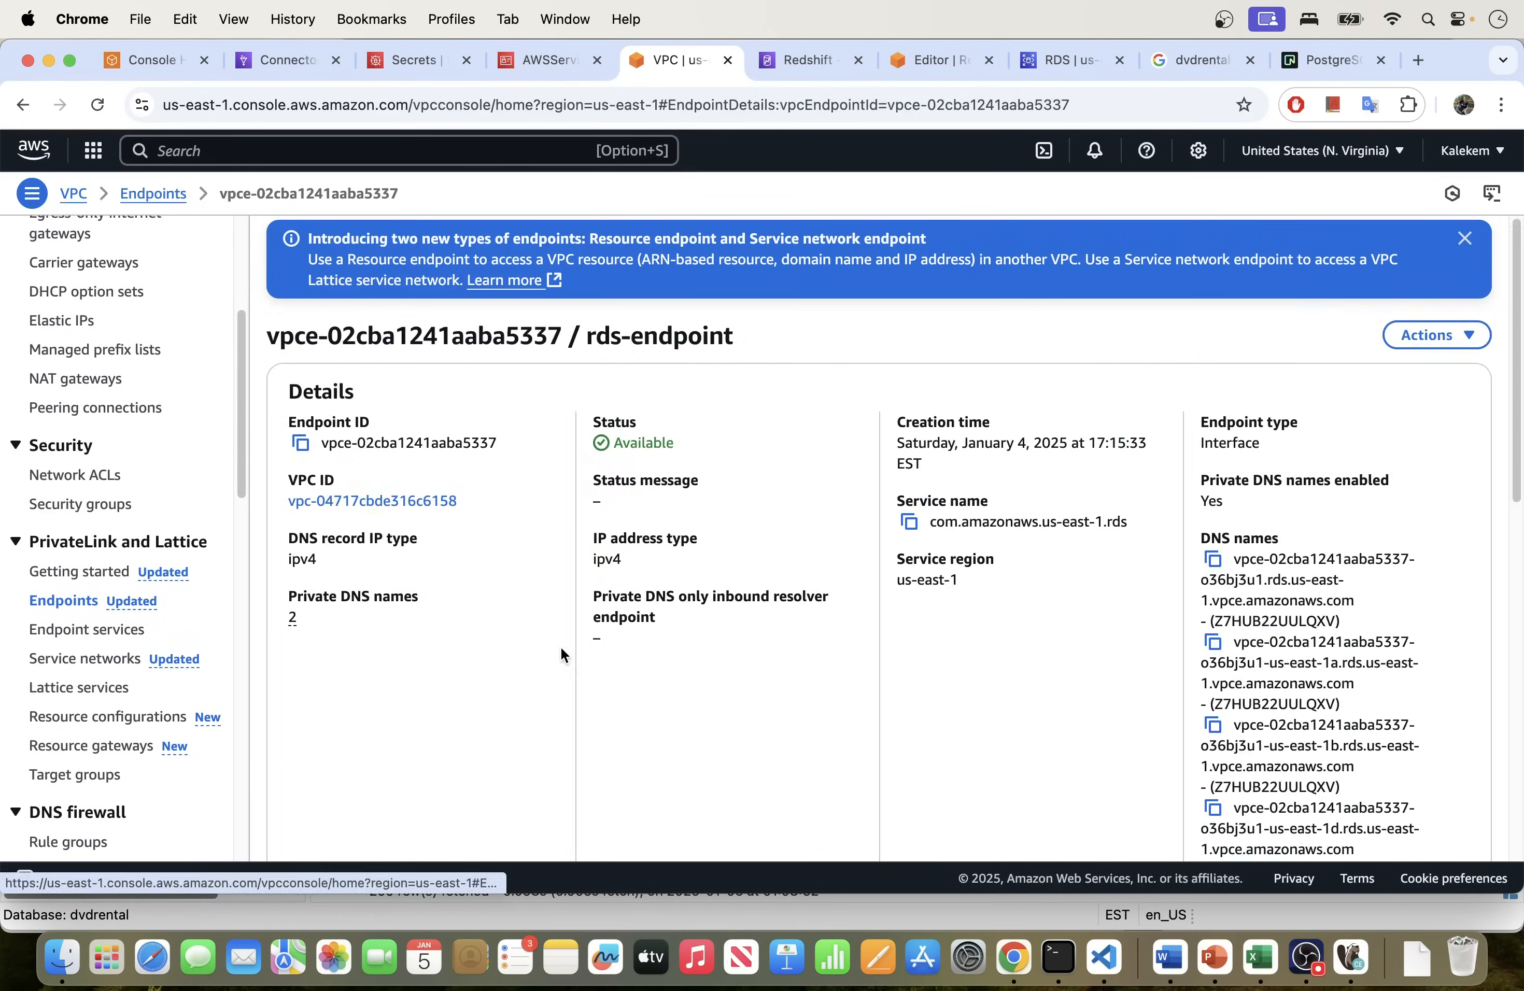
Step: Review the subnets and security groups associated with rds-endpoint
{"action": "scroll", "coordinate": [559, 651], "scroll_direction": "down", "scroll_amount": 5}
{"action": "scroll", "coordinate": [558, 651], "scroll_direction": "down", "scroll_amount": 5}
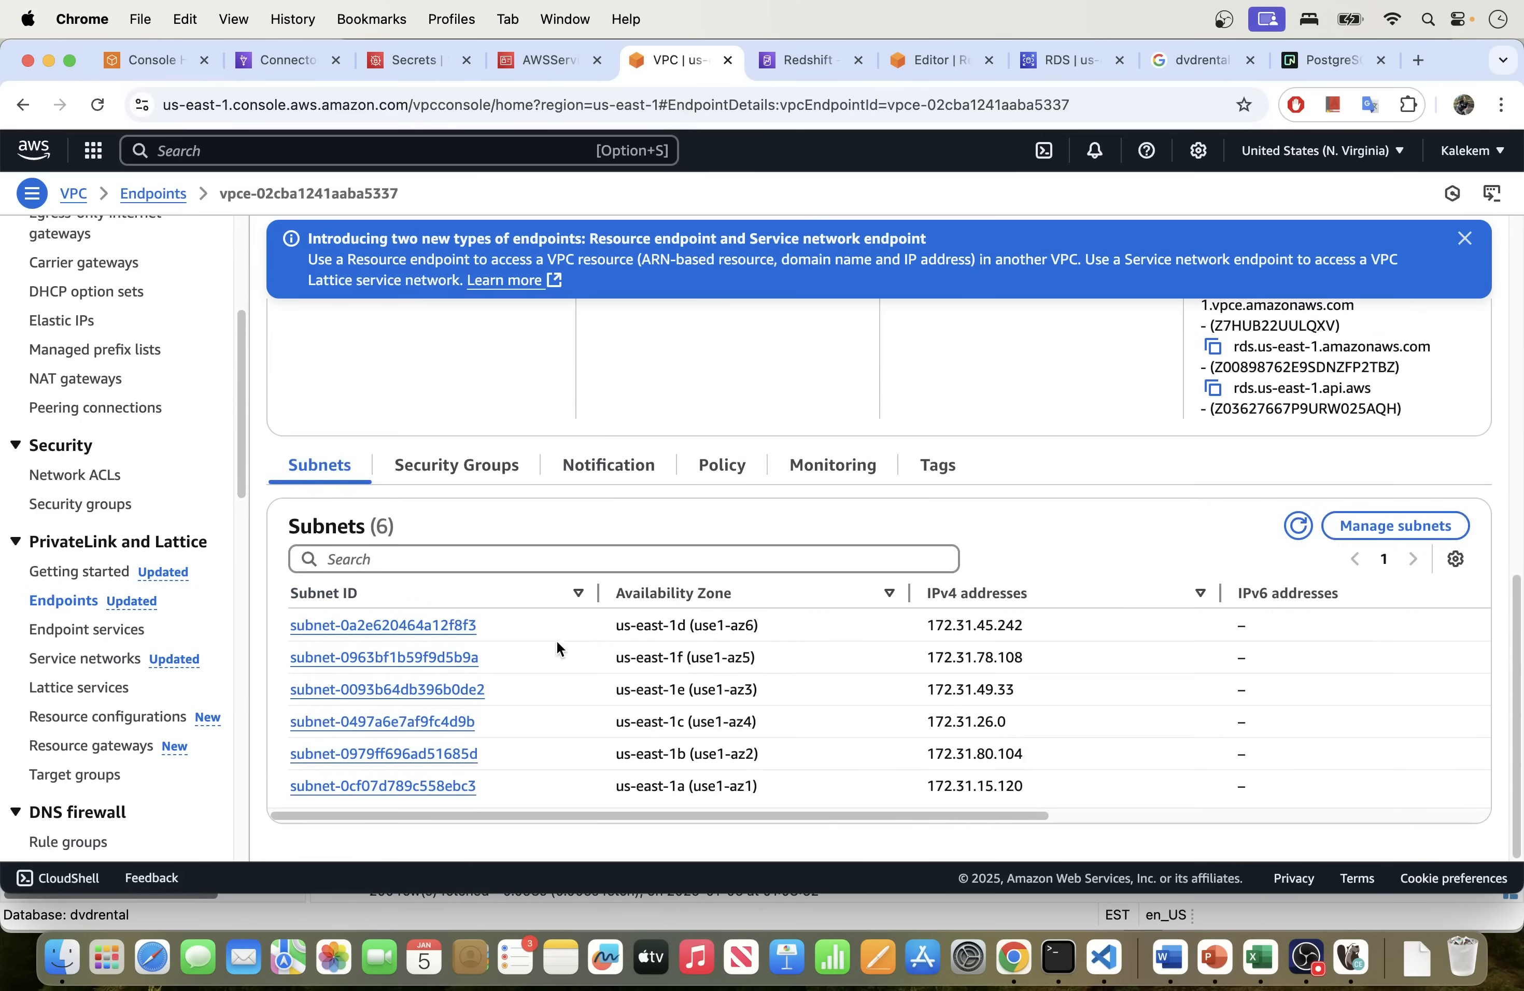
{"action": "left_click", "coordinate": [444, 468]}
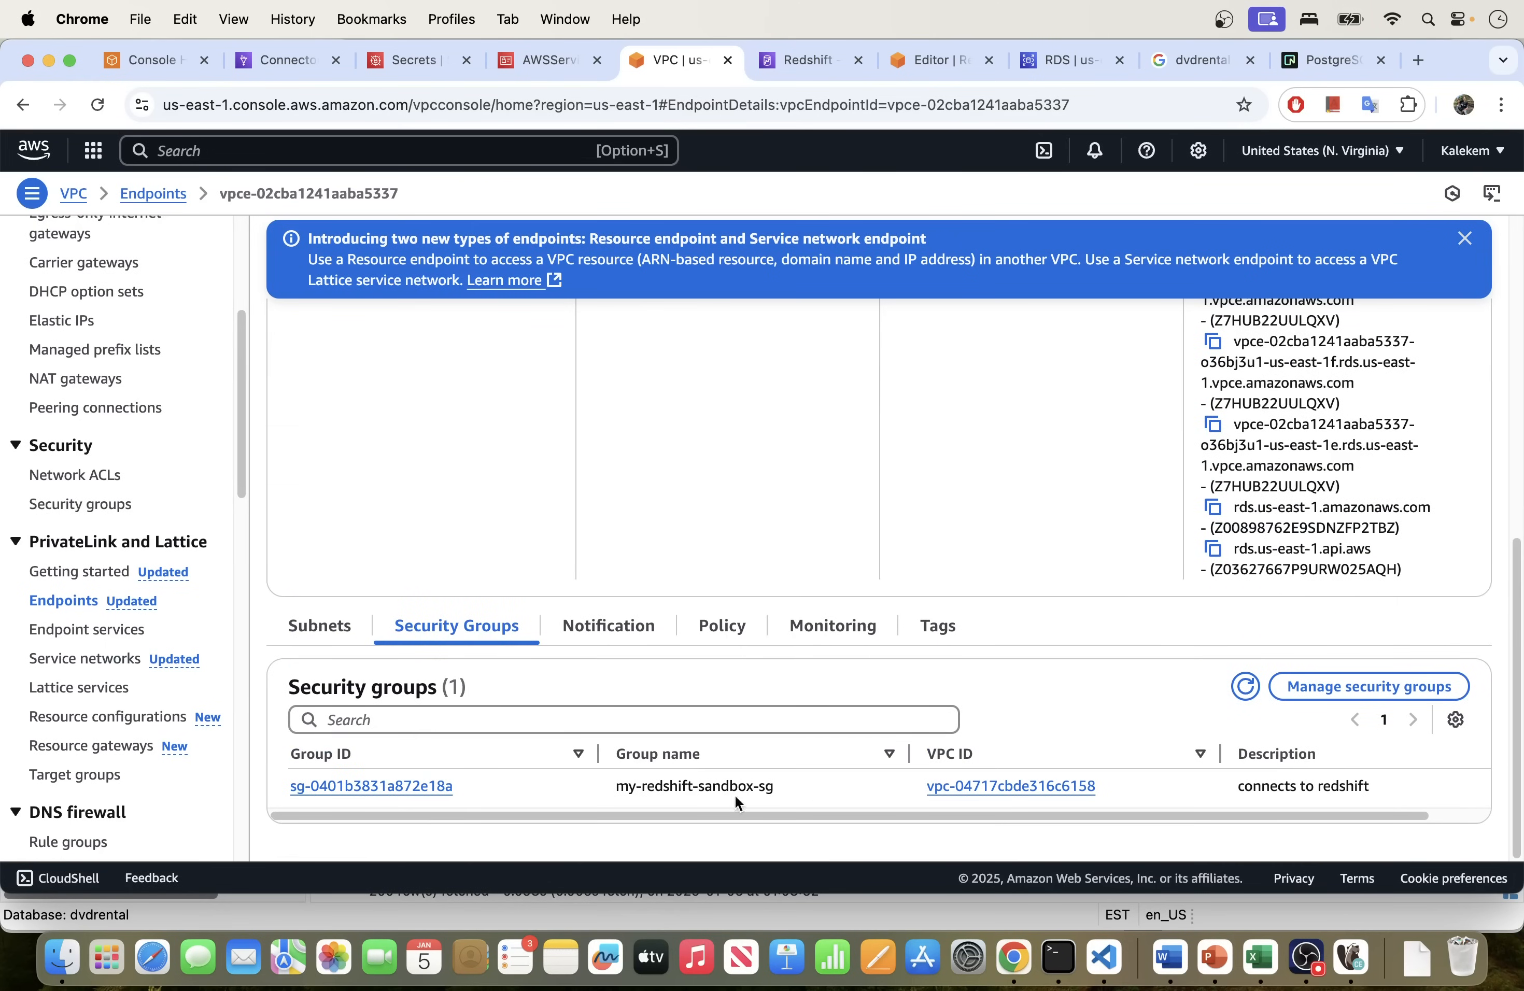
{"action": "mouse_move", "coordinate": [612, 793]}
{"action": "left_mouse_down"}
{"action": "mouse_move", "coordinate": [796, 788]}
{"action": "mouse_move", "coordinate": [613, 798]}
{"action": "left_mouse_up"}
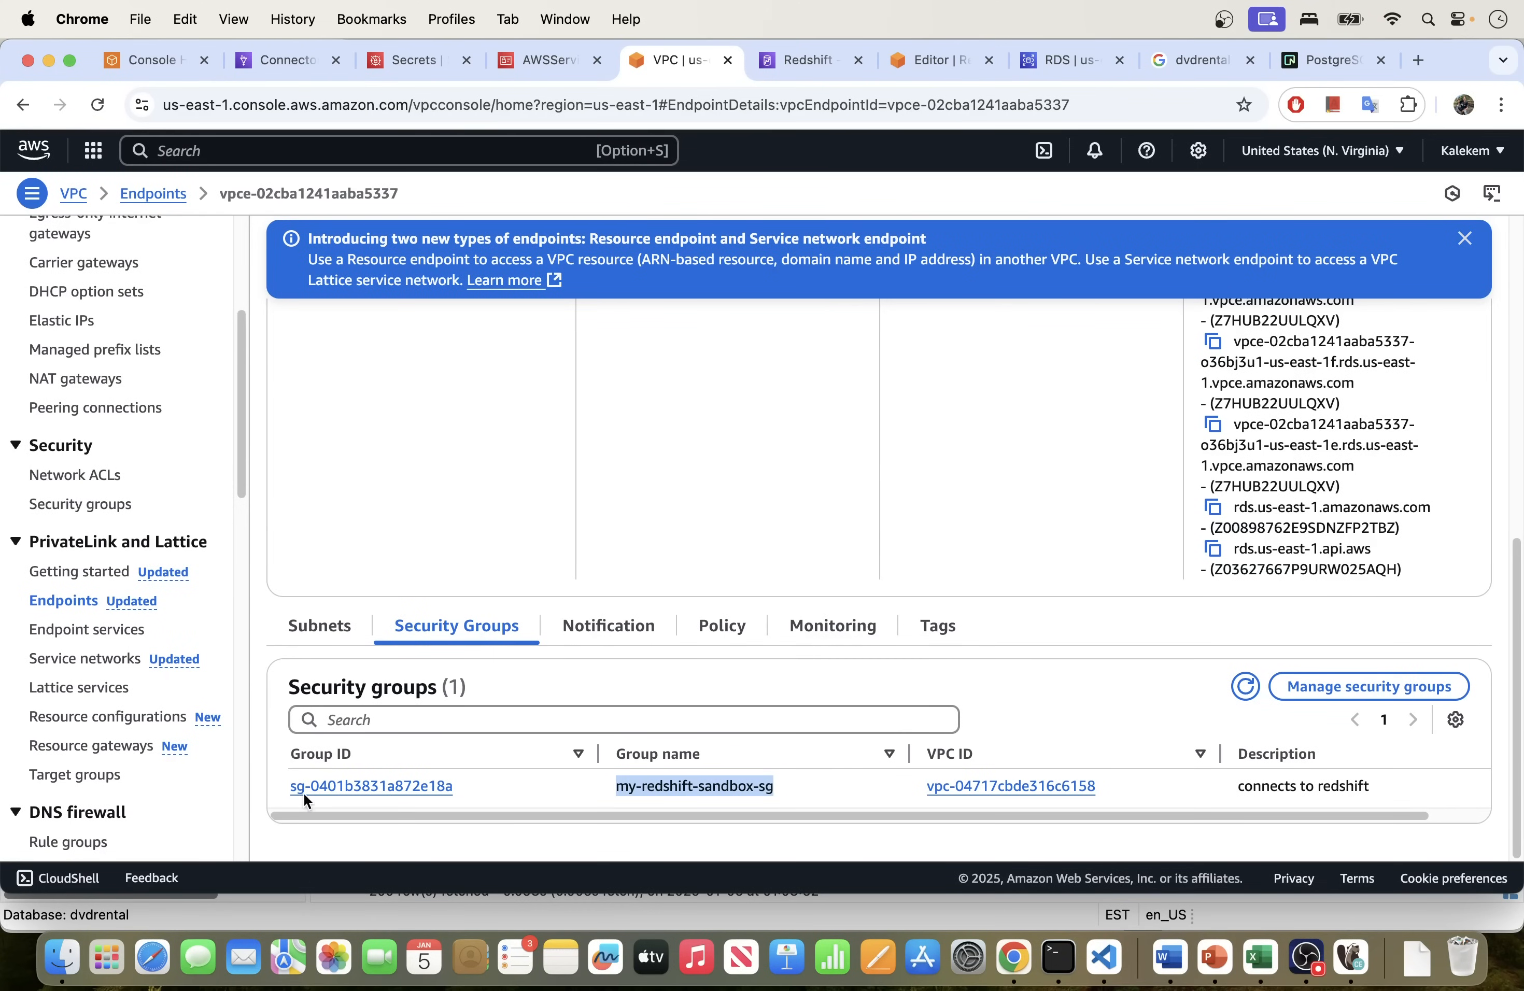
{"action": "left_click", "coordinate": [320, 626]}
{"action": "scroll", "coordinate": [440, 802], "scroll_direction": "down", "scroll_amount": 2}
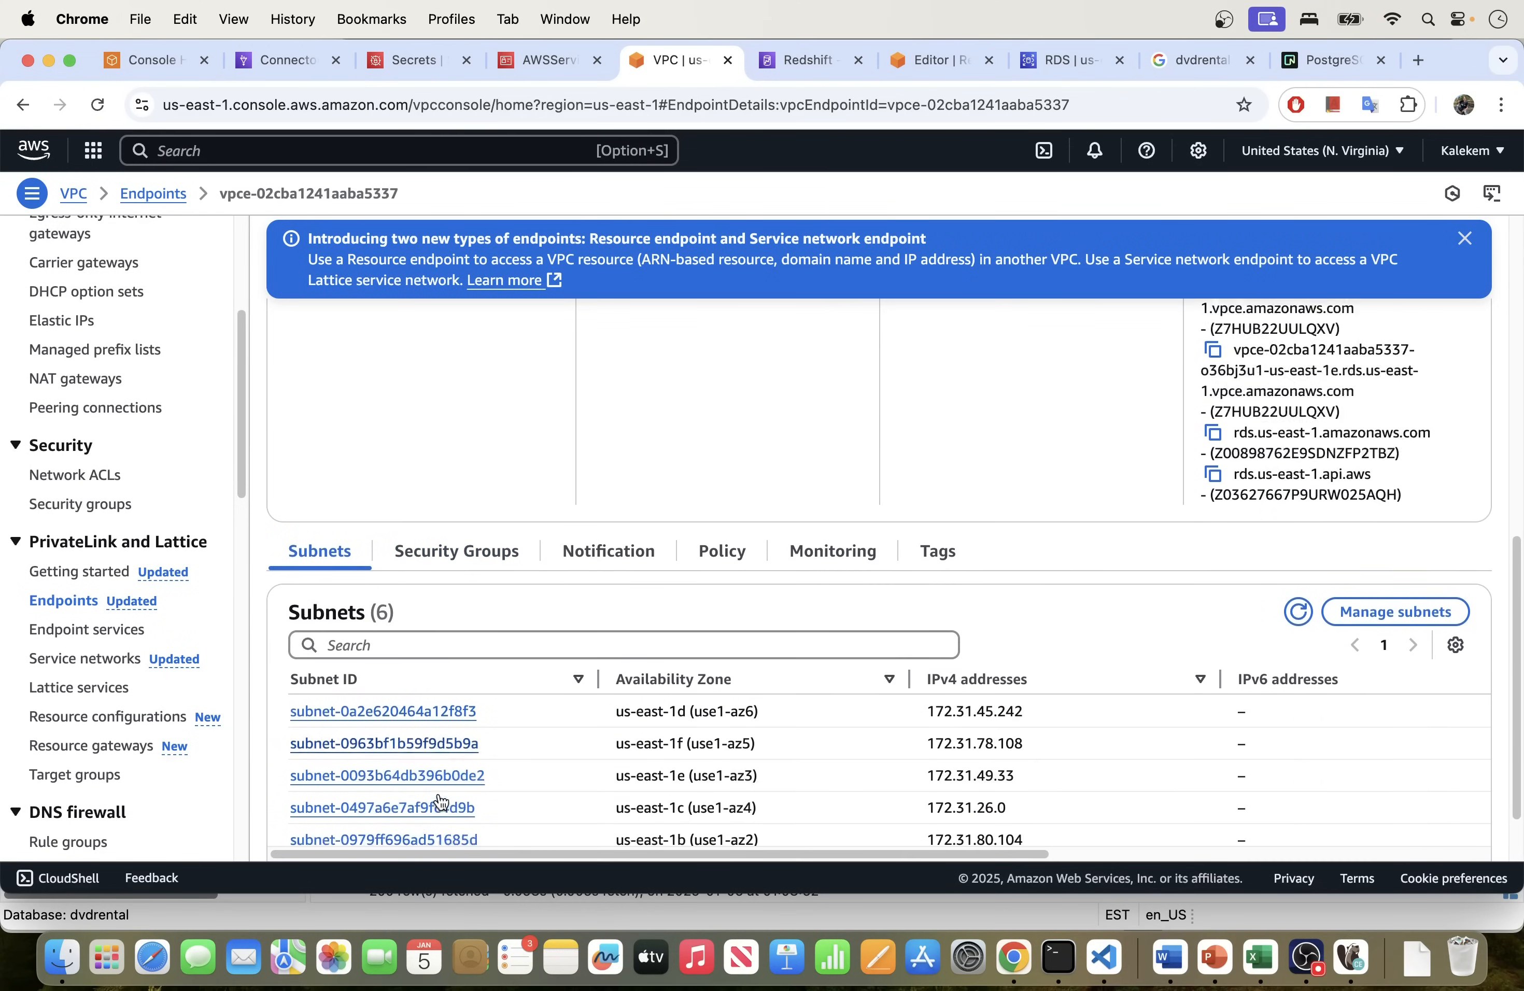
{"action": "scroll", "coordinate": [440, 802], "scroll_direction": "down", "scroll_amount": 3}
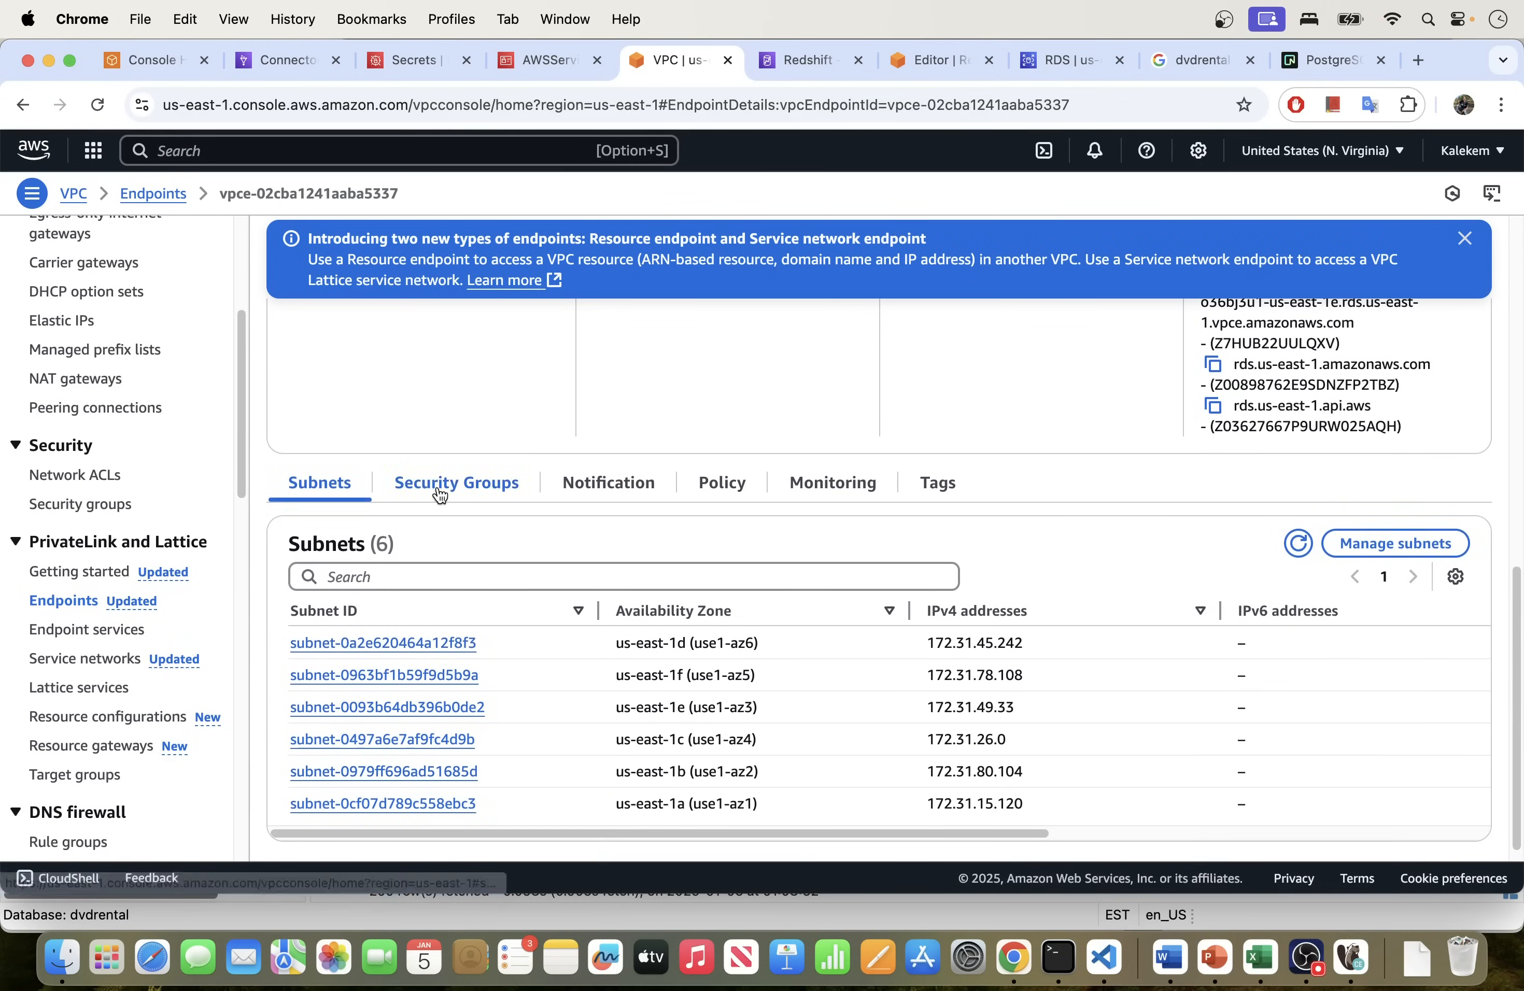
Step: Reopen the rds-endpoint's security groups and check the name of the attached group
{"action": "left_click", "coordinate": [440, 496]}
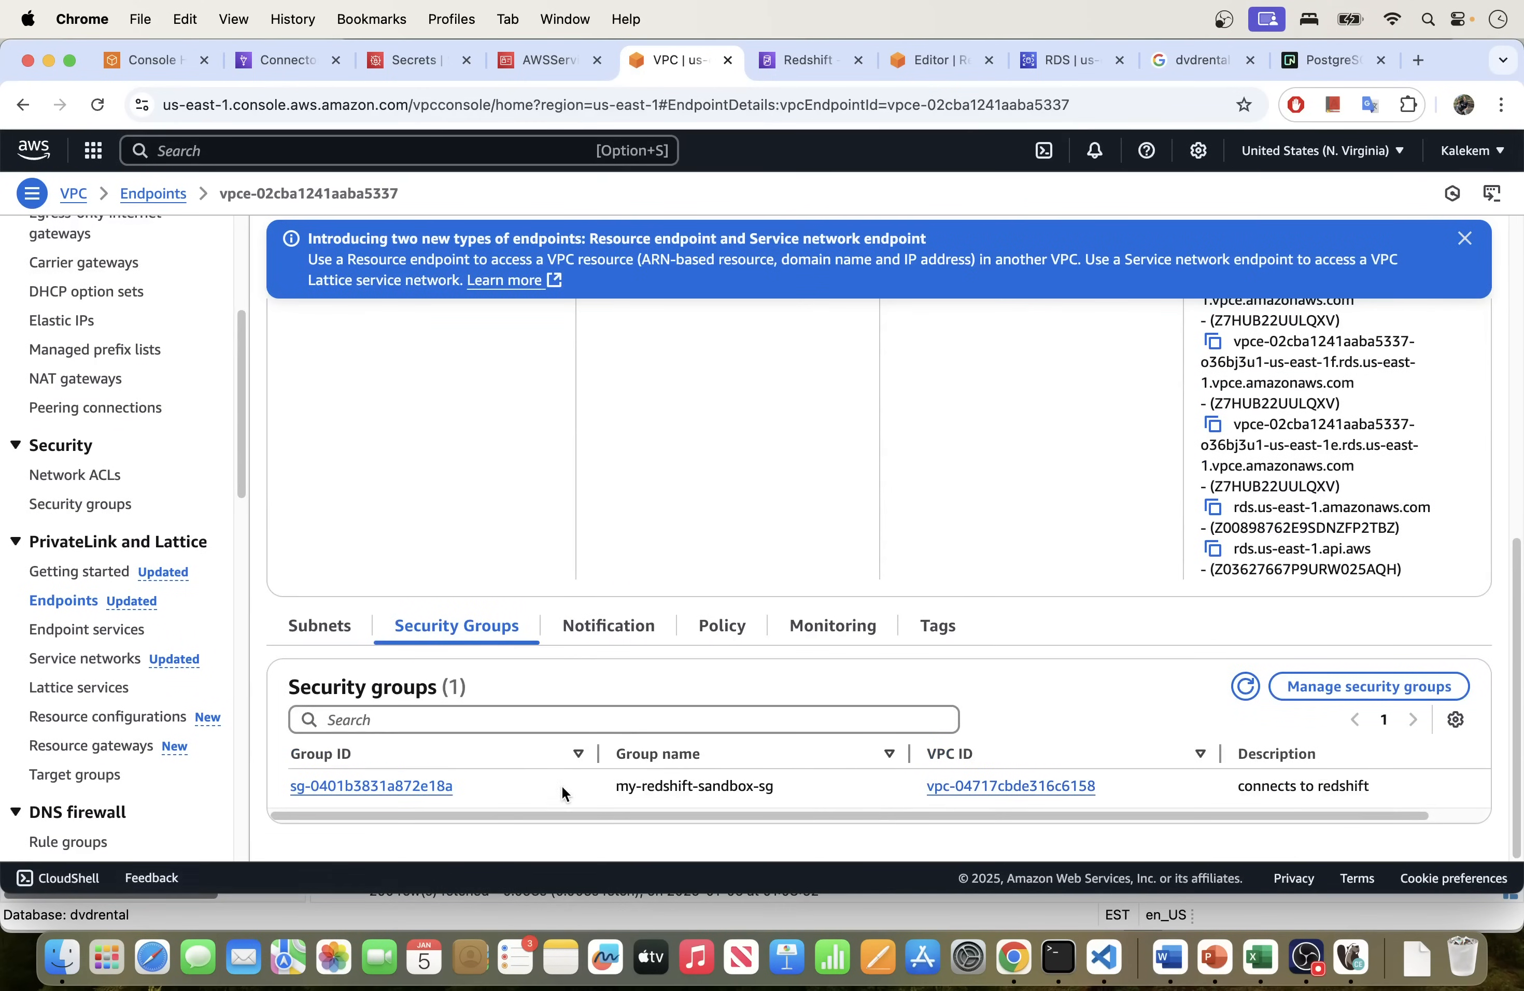
{"action": "mouse_move", "coordinate": [633, 787]}
{"action": "left_mouse_down"}
{"action": "mouse_move", "coordinate": [802, 793]}
{"action": "mouse_move", "coordinate": [617, 790]}
{"action": "left_mouse_up"}
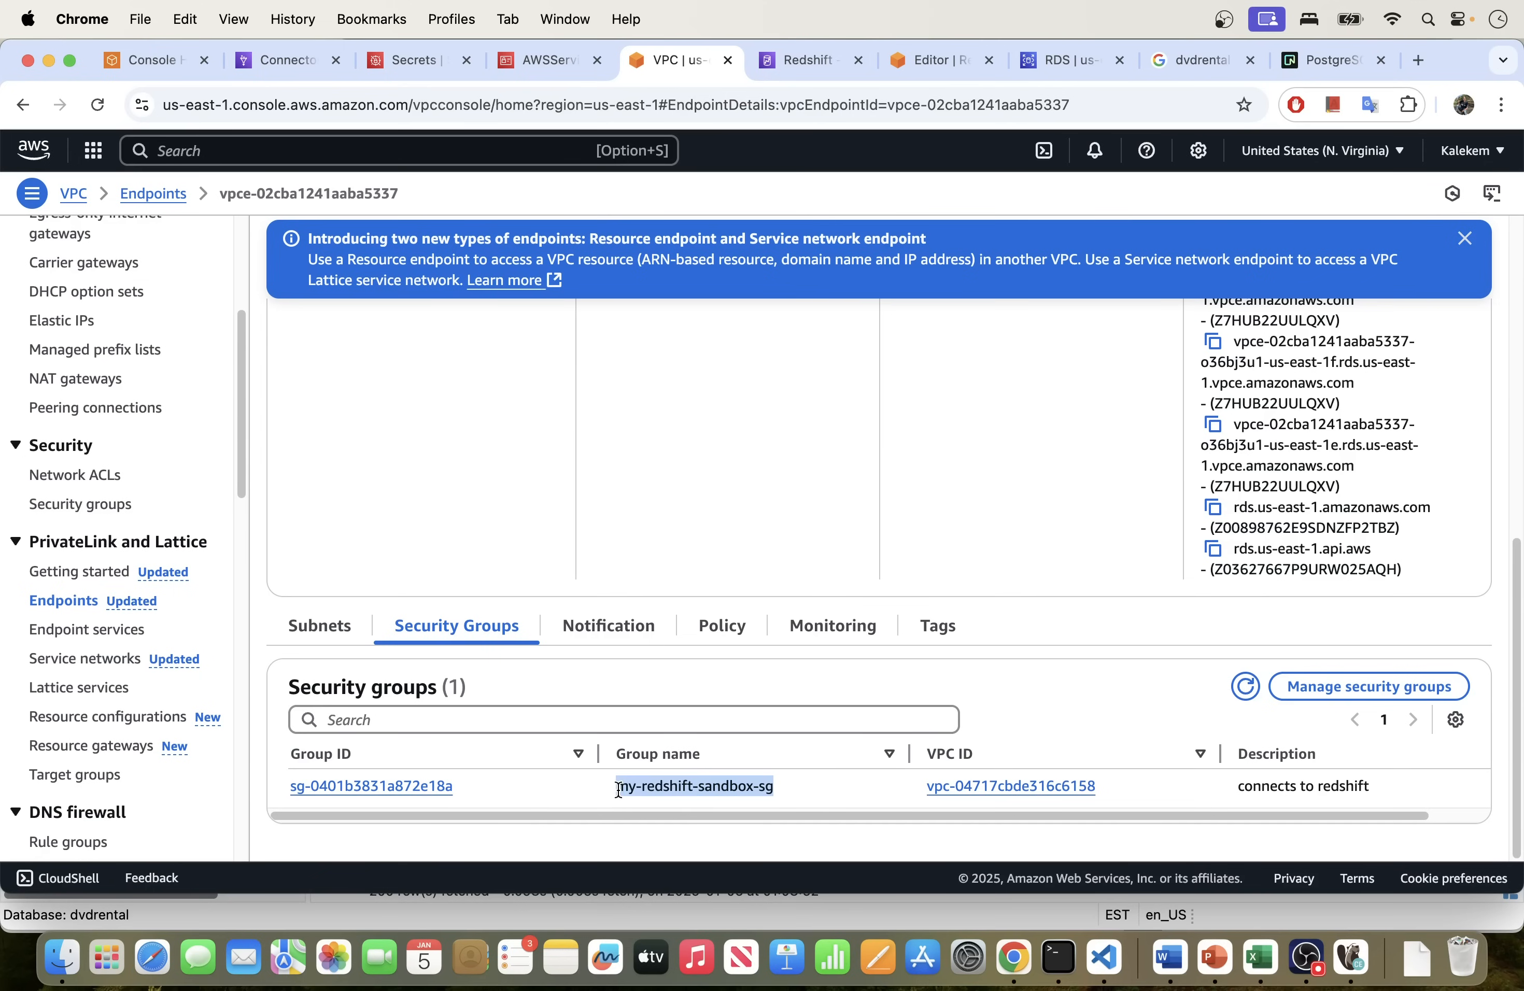
{"action": "left_click", "coordinate": [636, 787]}
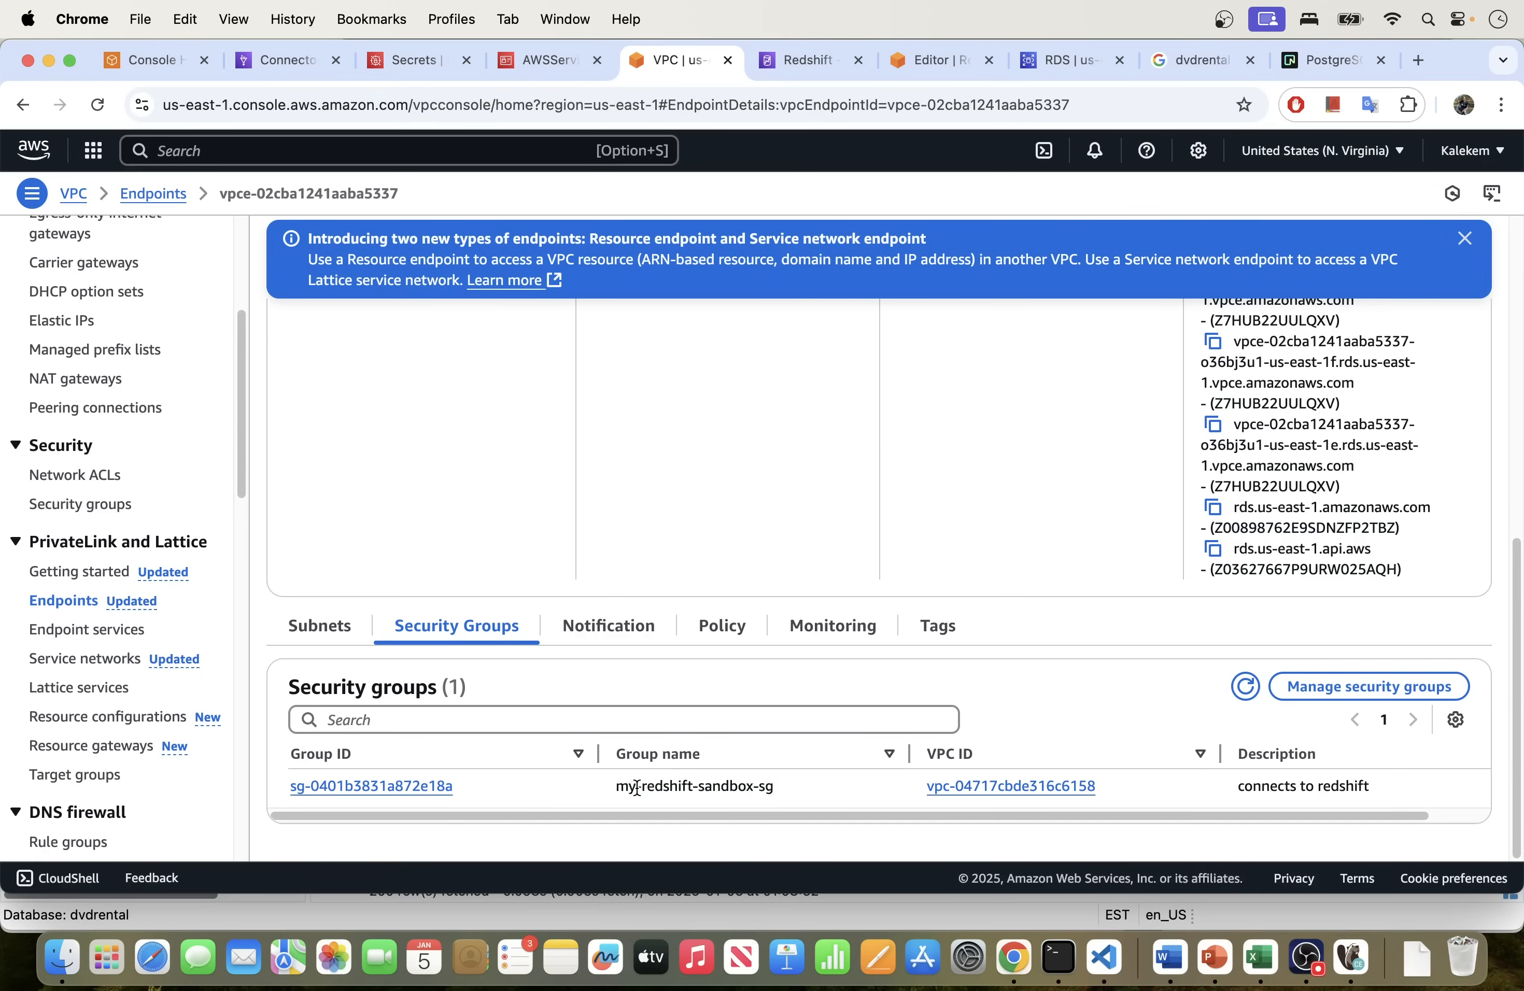
{"action": "left_click_drag", "start_coordinate": [624, 788], "coordinate": [771, 785]}
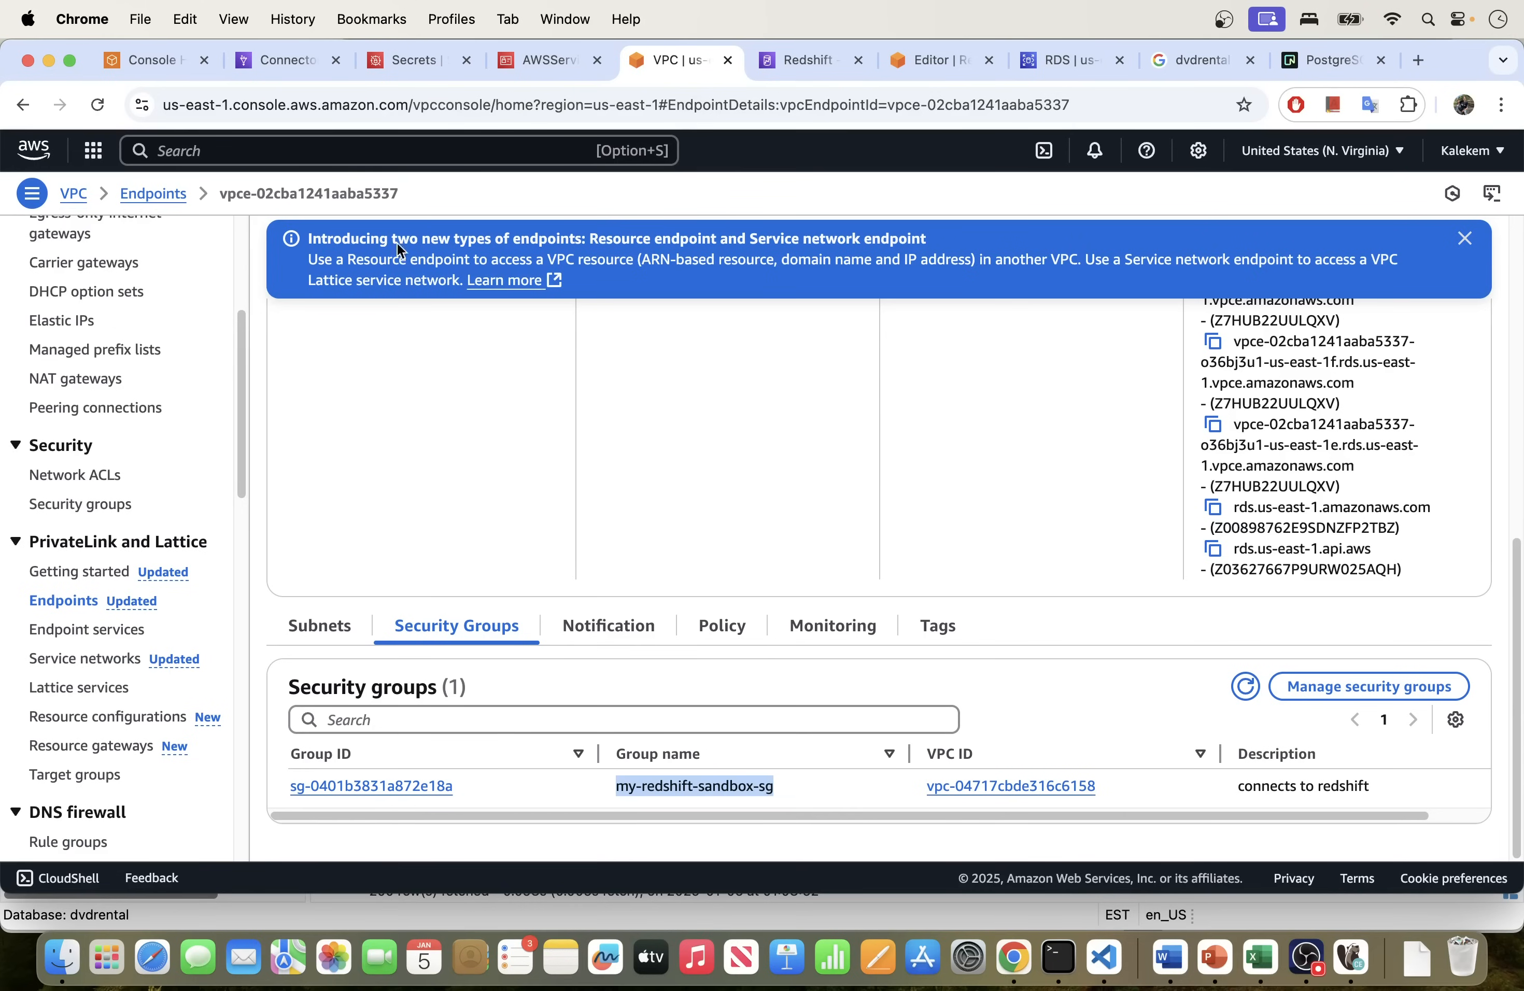
{"action": "left_click", "coordinate": [758, 805]}
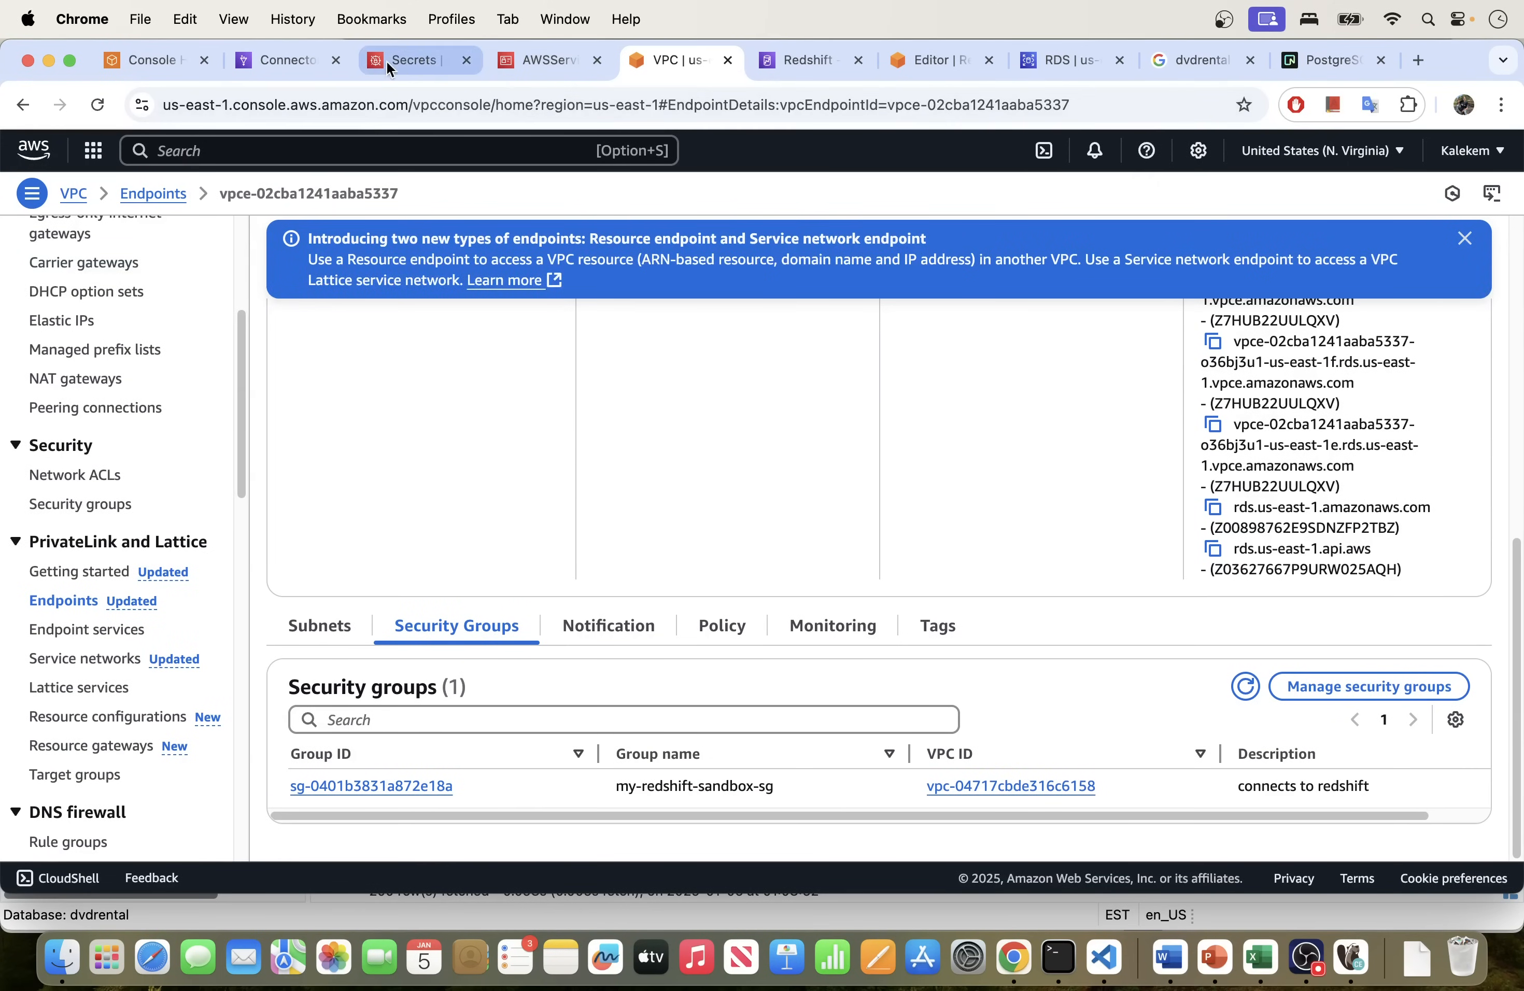
Step: Open EC2 from Console Home in a new tab and show its security groups
{"action": "left_click", "coordinate": [162, 64]}
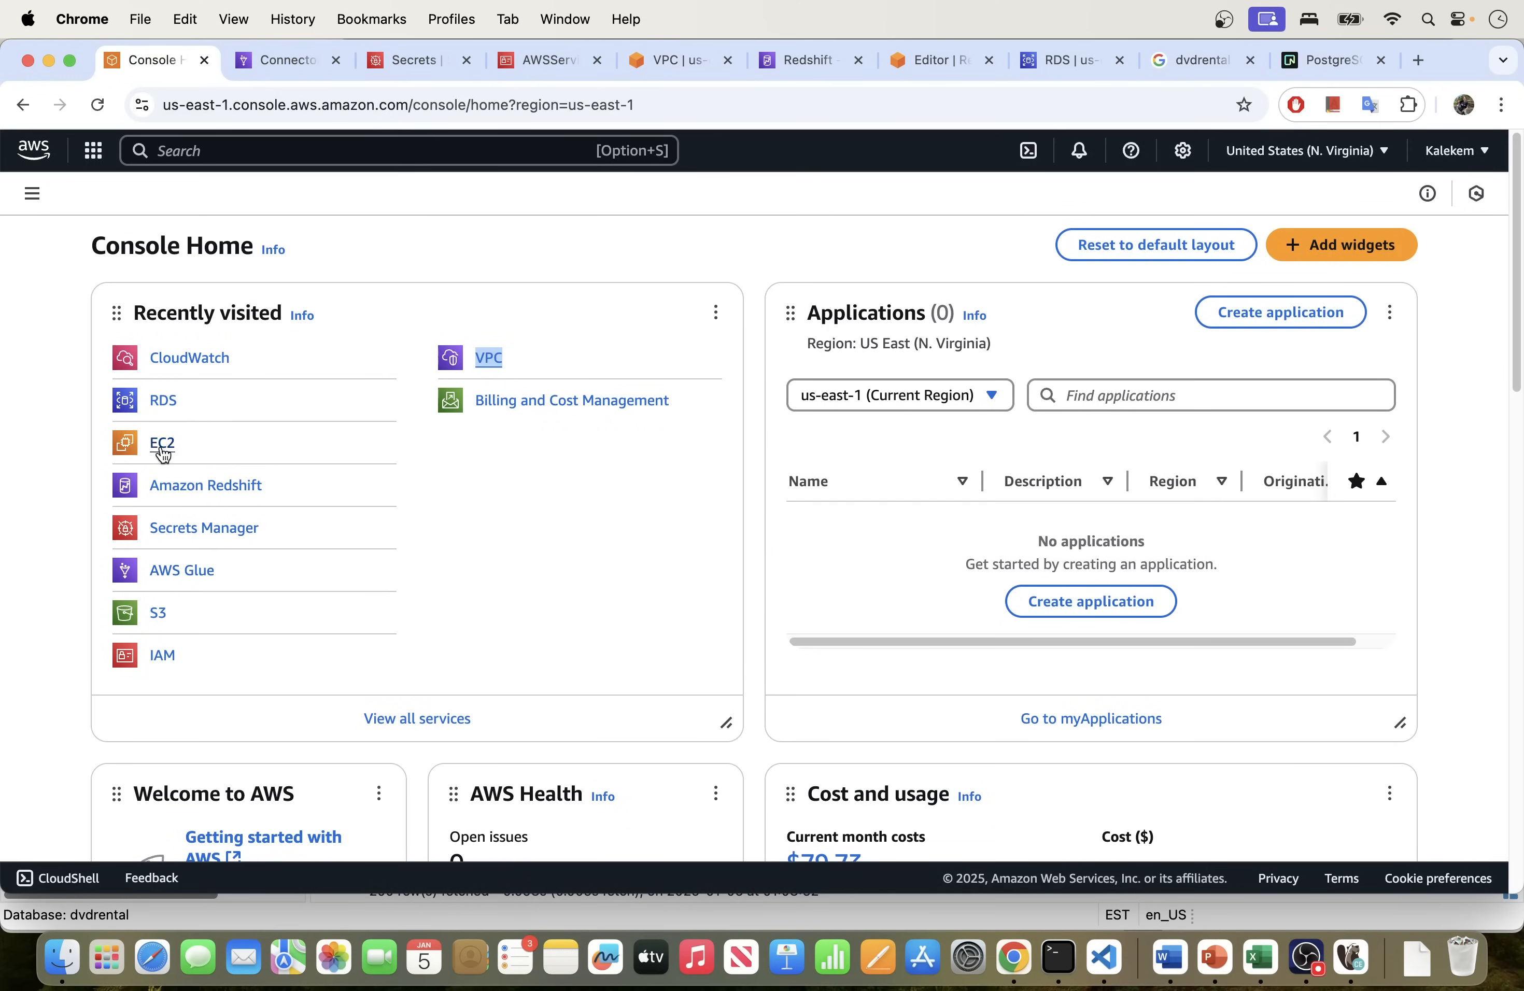
{"action": "right_click", "coordinate": [162, 443]}
{"action": "left_click", "coordinate": [233, 454]}
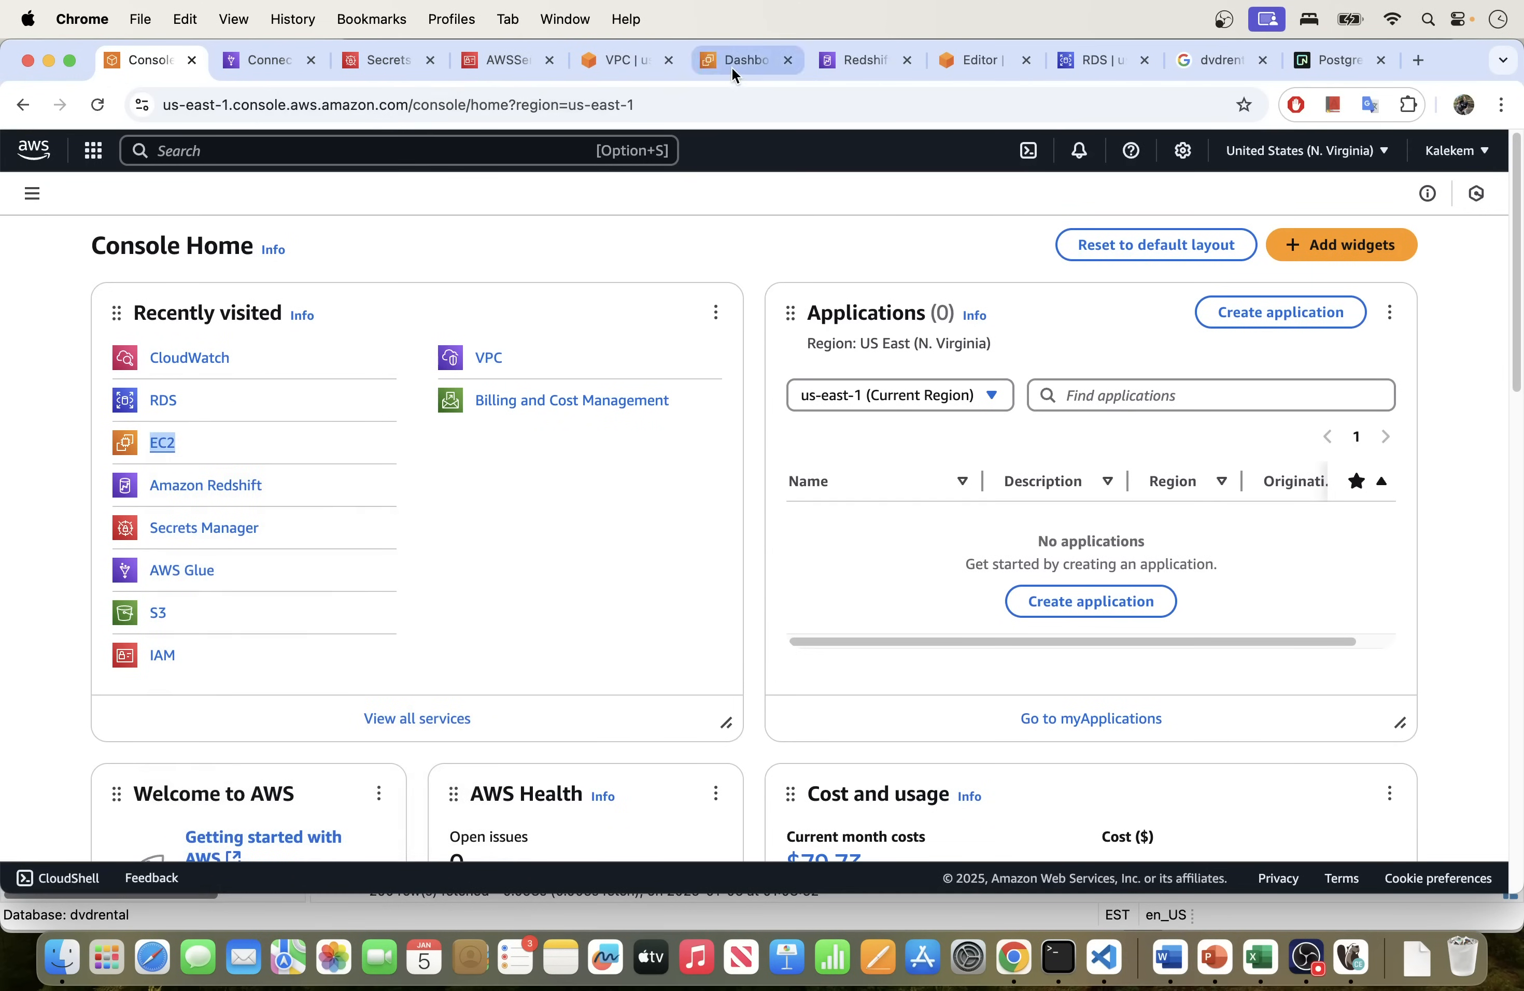
{"action": "left_click", "coordinate": [734, 62]}
{"action": "left_click", "coordinate": [386, 482]}
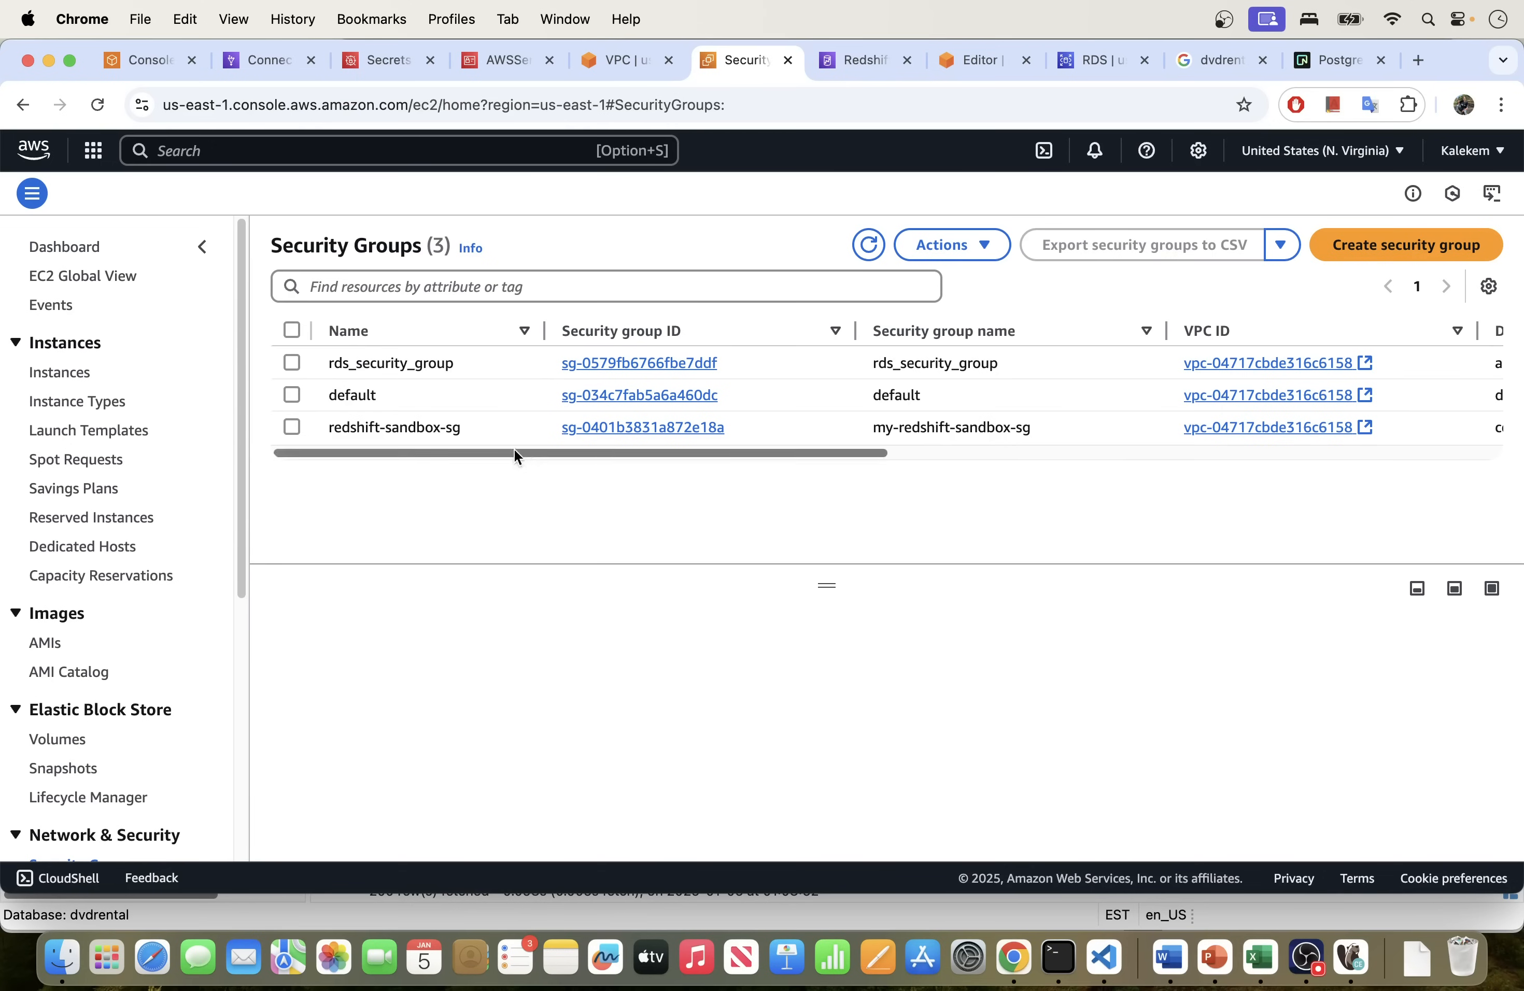
Step: Open my-redshift-sandbox-sg and check the ports and sources of its Redshift and PostgreSQL inbound rules
{"action": "left_click", "coordinate": [610, 428]}
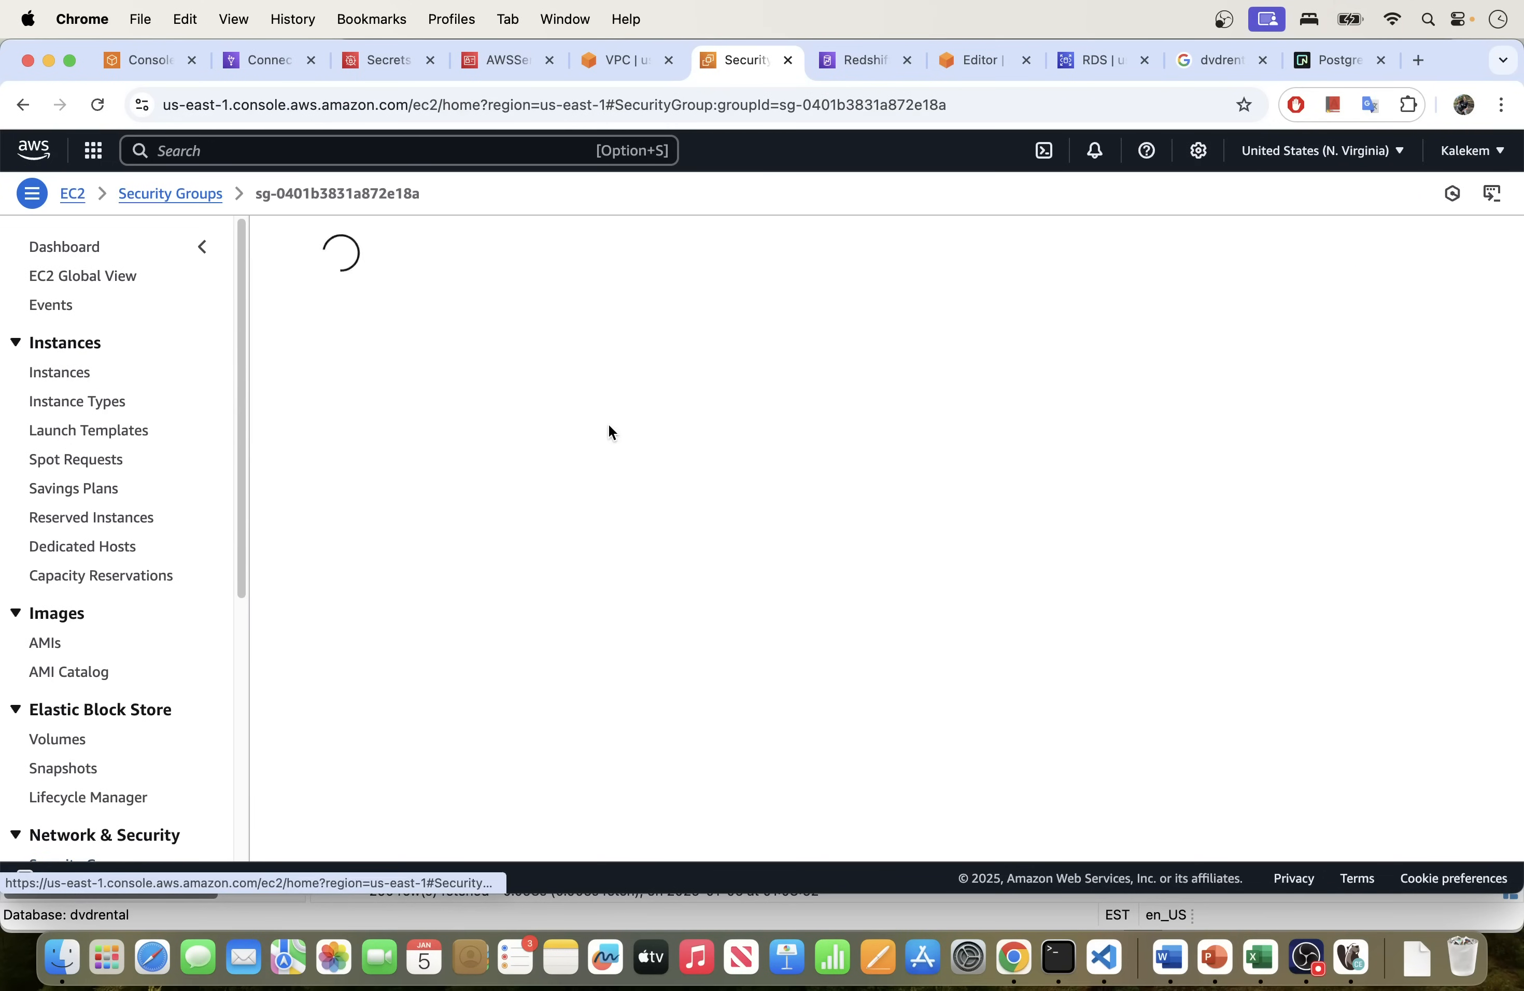
{"action": "scroll", "coordinate": [472, 573], "scroll_direction": "down", "scroll_amount": 1}
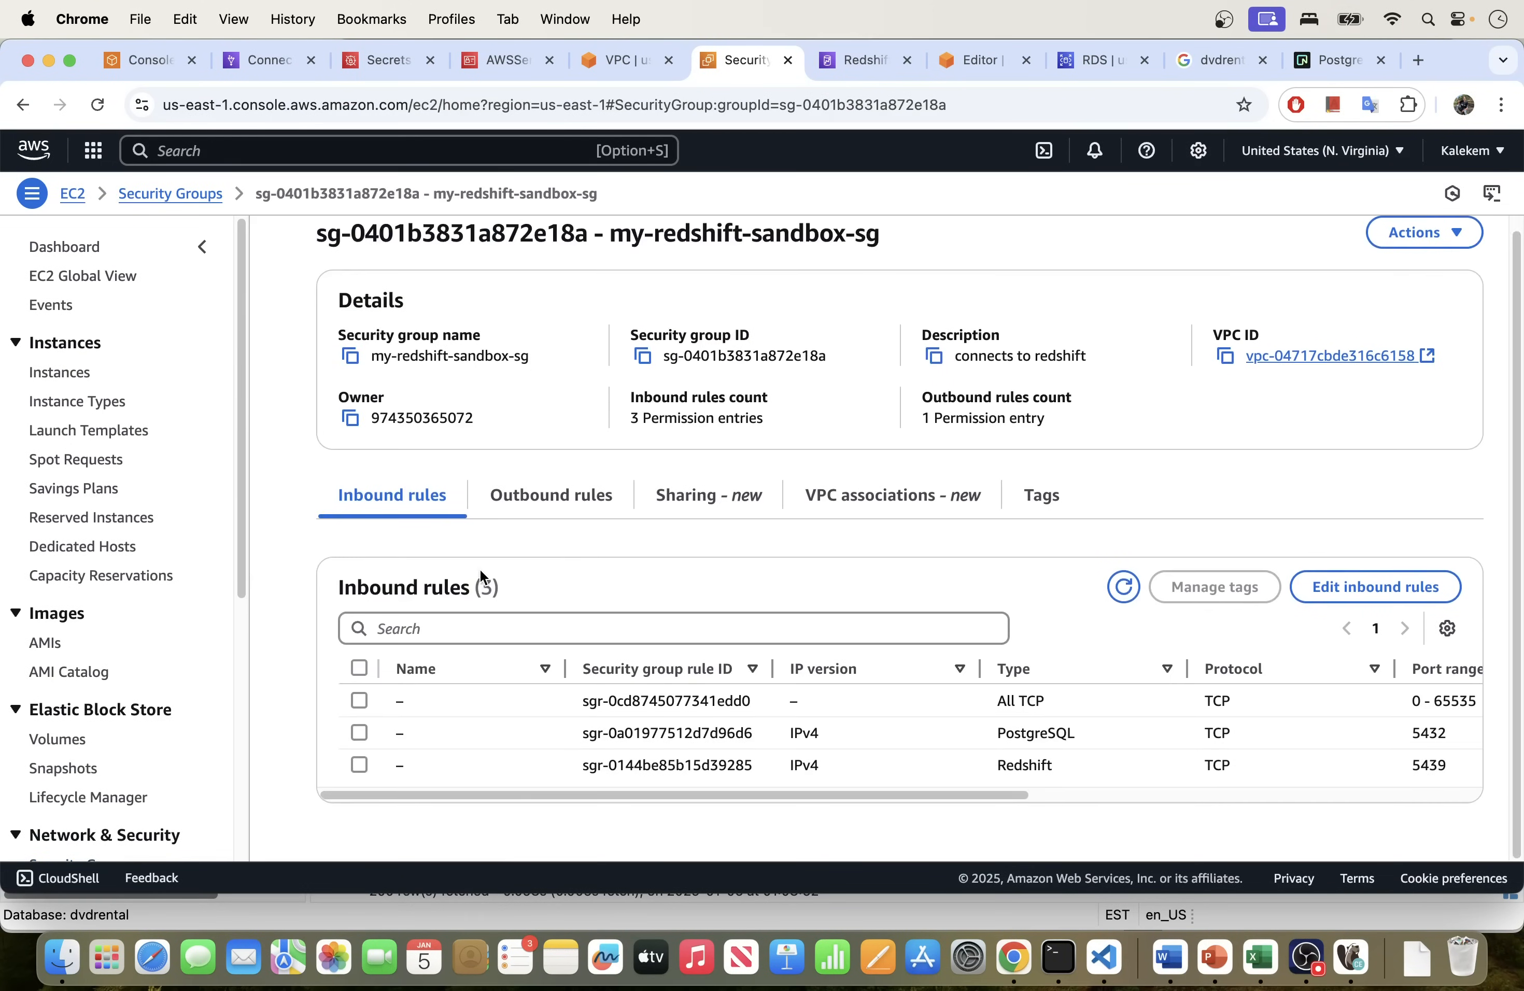
{"action": "left_click_drag", "start_coordinate": [616, 798], "coordinate": [538, 783]}
{"action": "left_click_drag", "start_coordinate": [557, 794], "coordinate": [697, 794]}
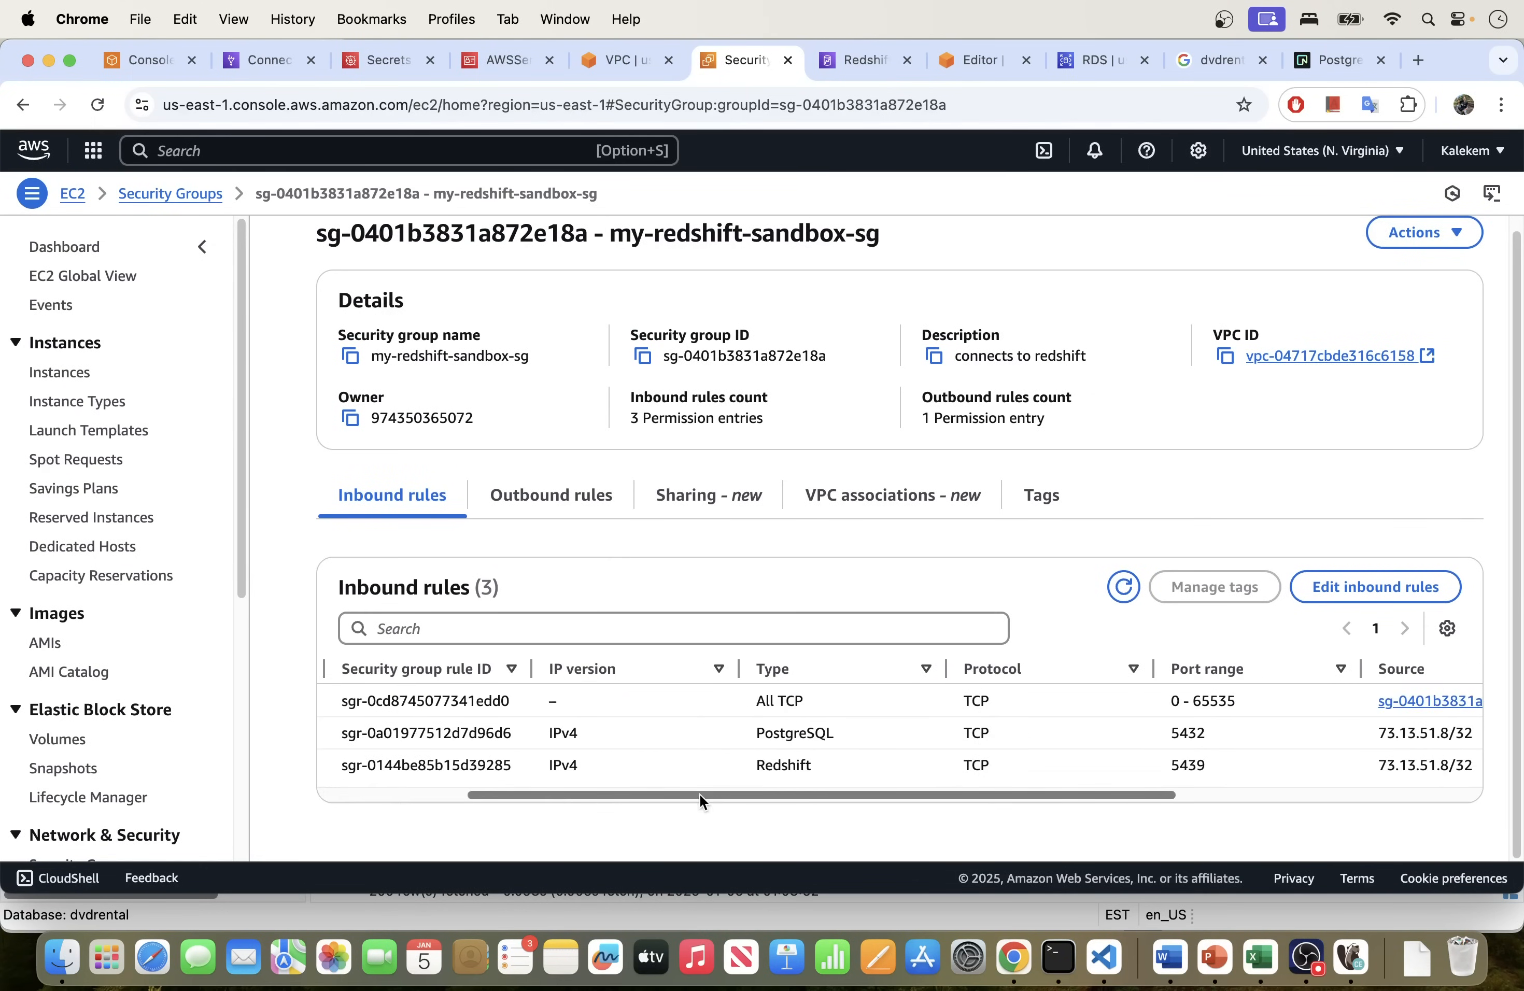
{"action": "left_click_drag", "start_coordinate": [802, 793], "coordinate": [748, 785]}
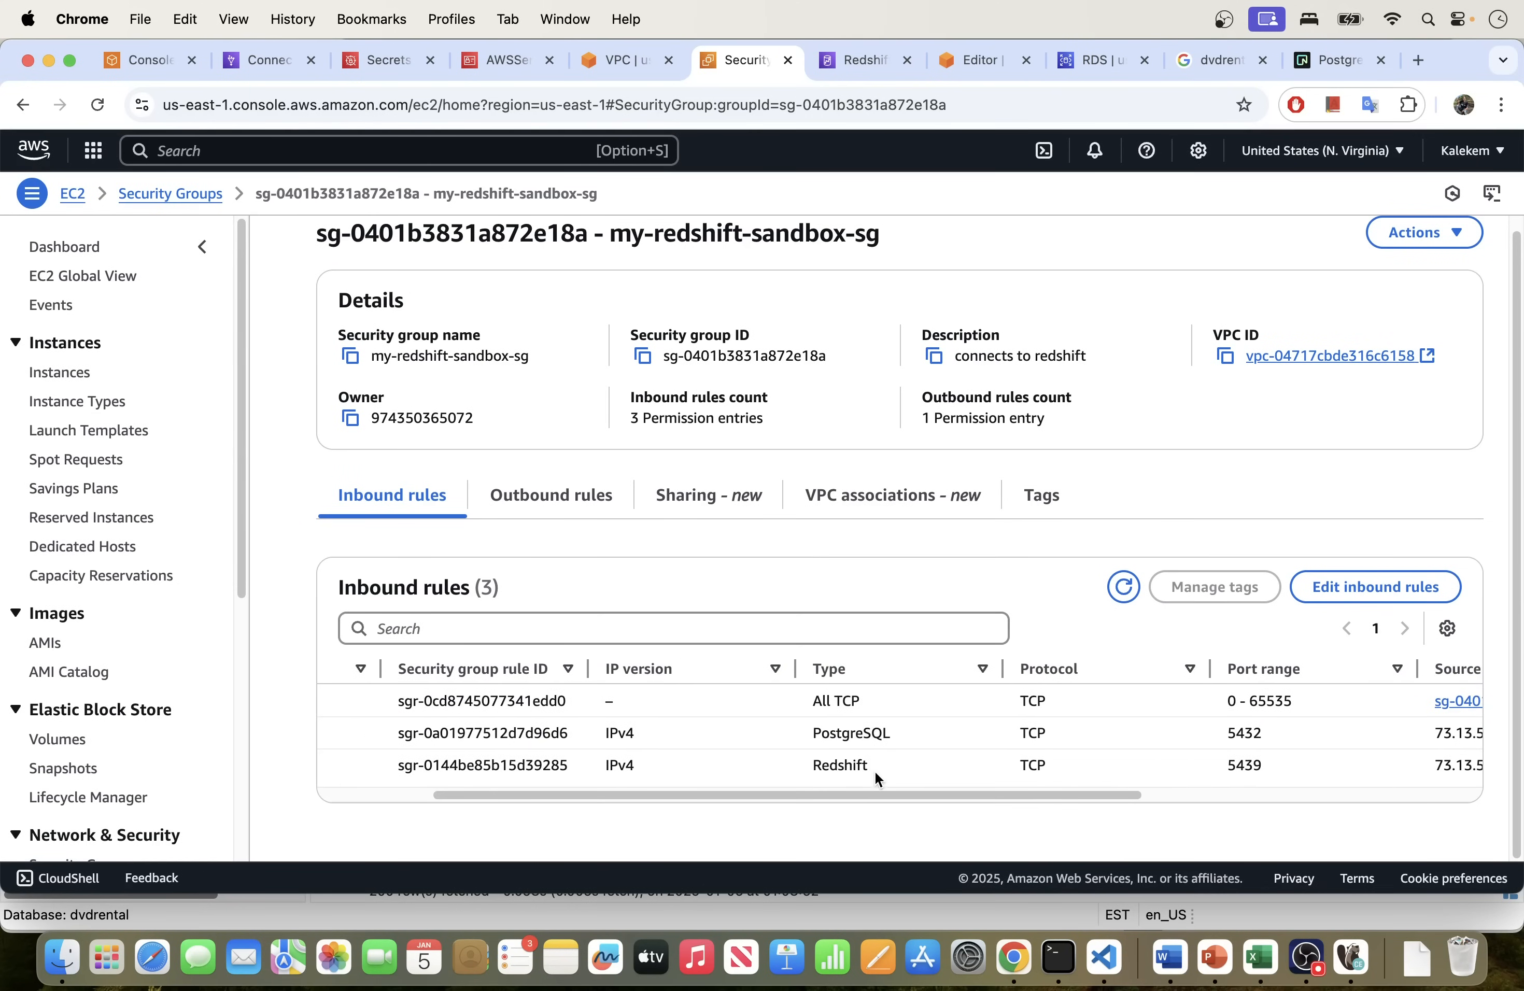
{"action": "left_click_drag", "start_coordinate": [868, 794], "coordinate": [978, 767]}
{"action": "left_click", "coordinate": [978, 765]}
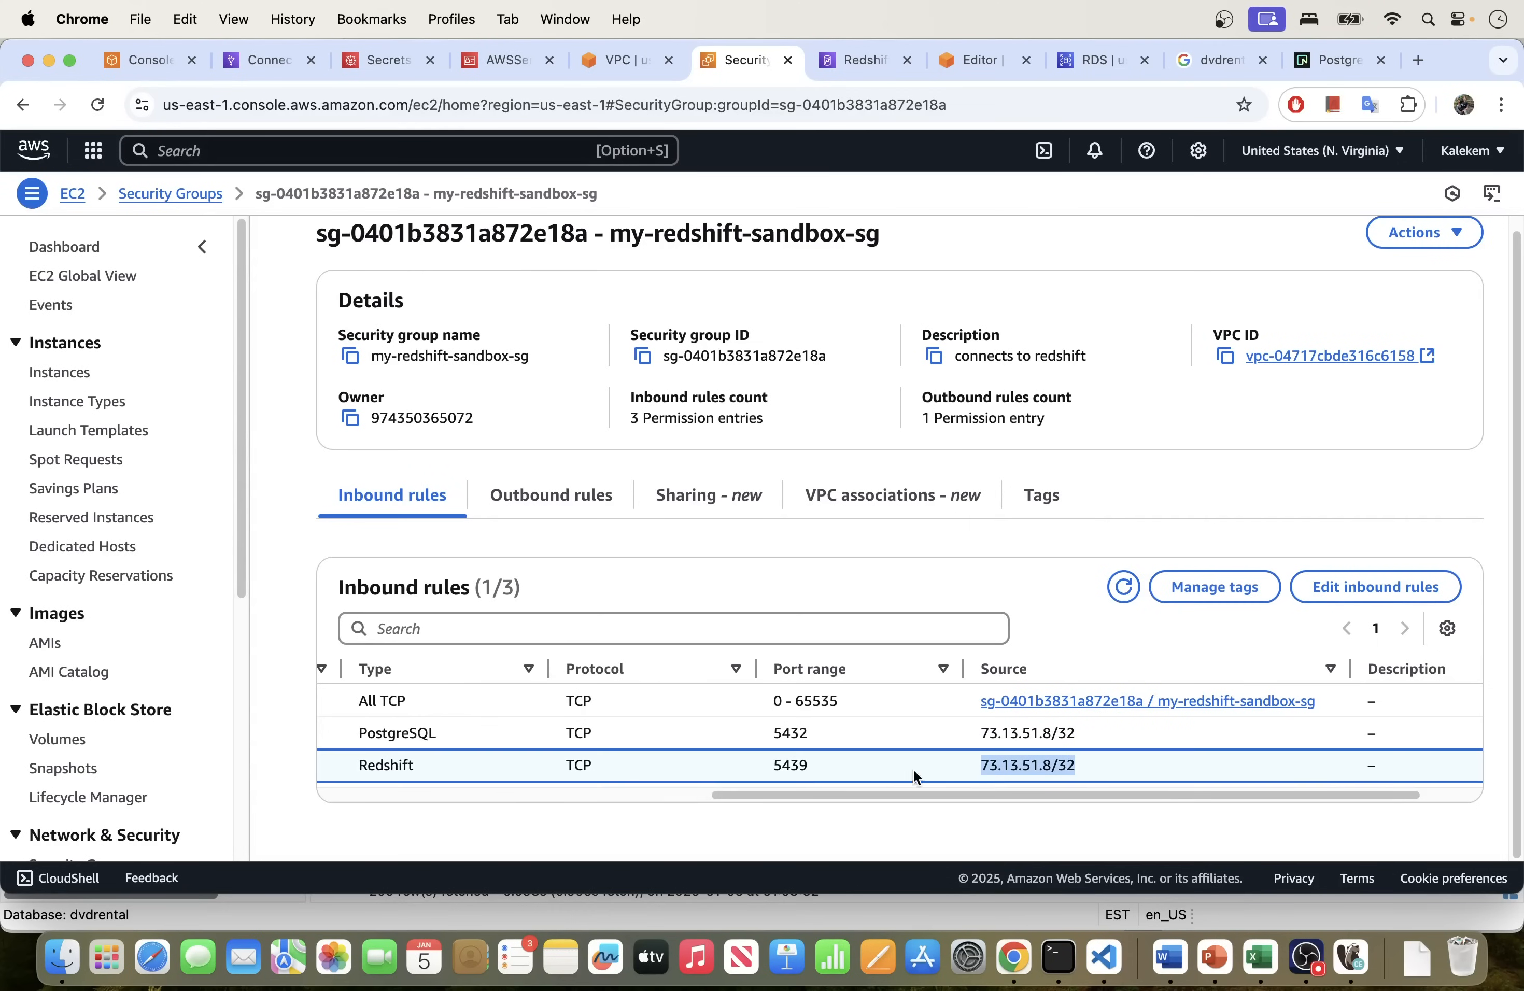
{"action": "left_click", "coordinate": [405, 728]}
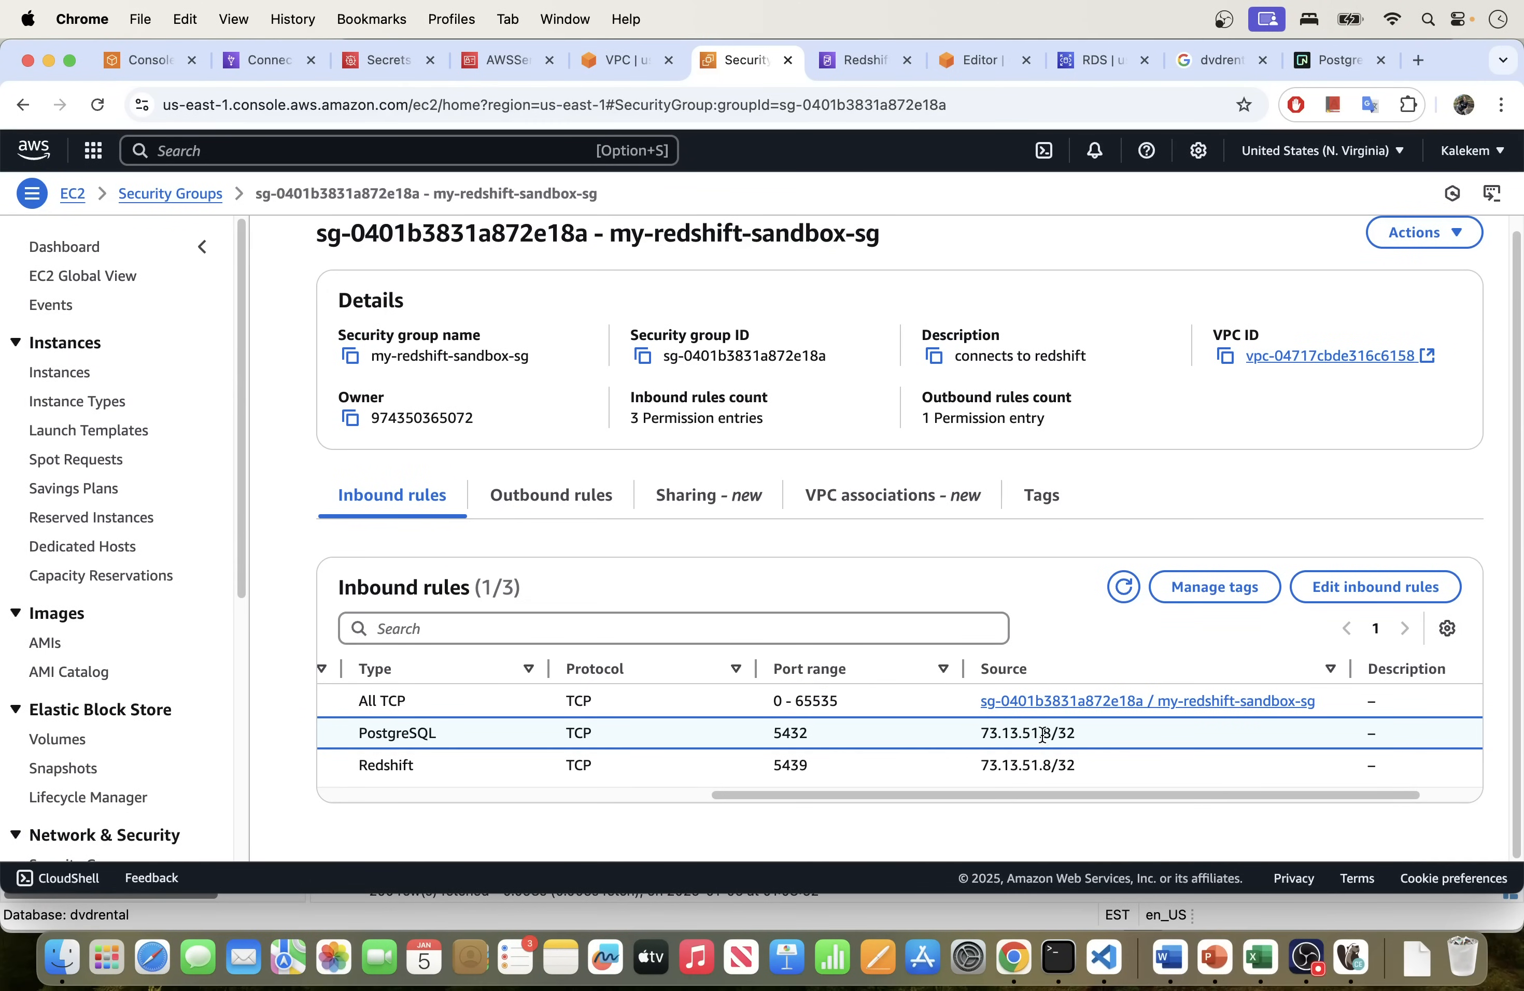
{"action": "left_click_drag", "start_coordinate": [1081, 738], "coordinate": [980, 733]}
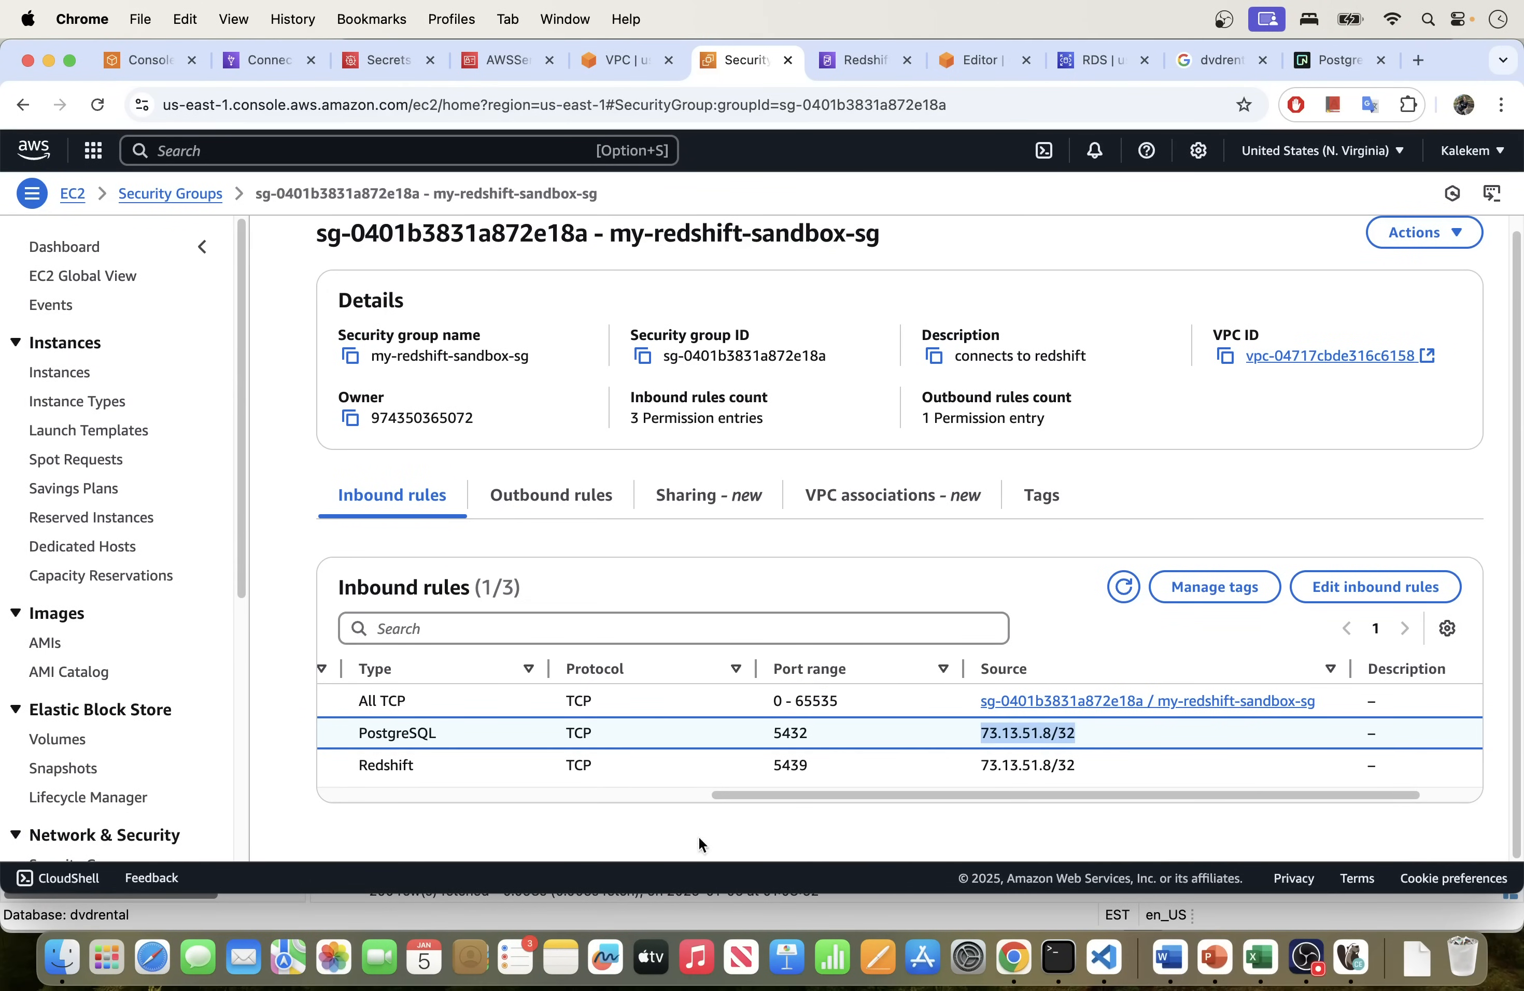
Step: Select the All TCP inbound rule, inspect it in the inbound rules editor and return to the security group without changes
{"action": "left_click_drag", "start_coordinate": [798, 798], "coordinate": [362, 786]}
{"action": "left_click", "coordinate": [360, 732]}
{"action": "left_click", "coordinate": [359, 702]}
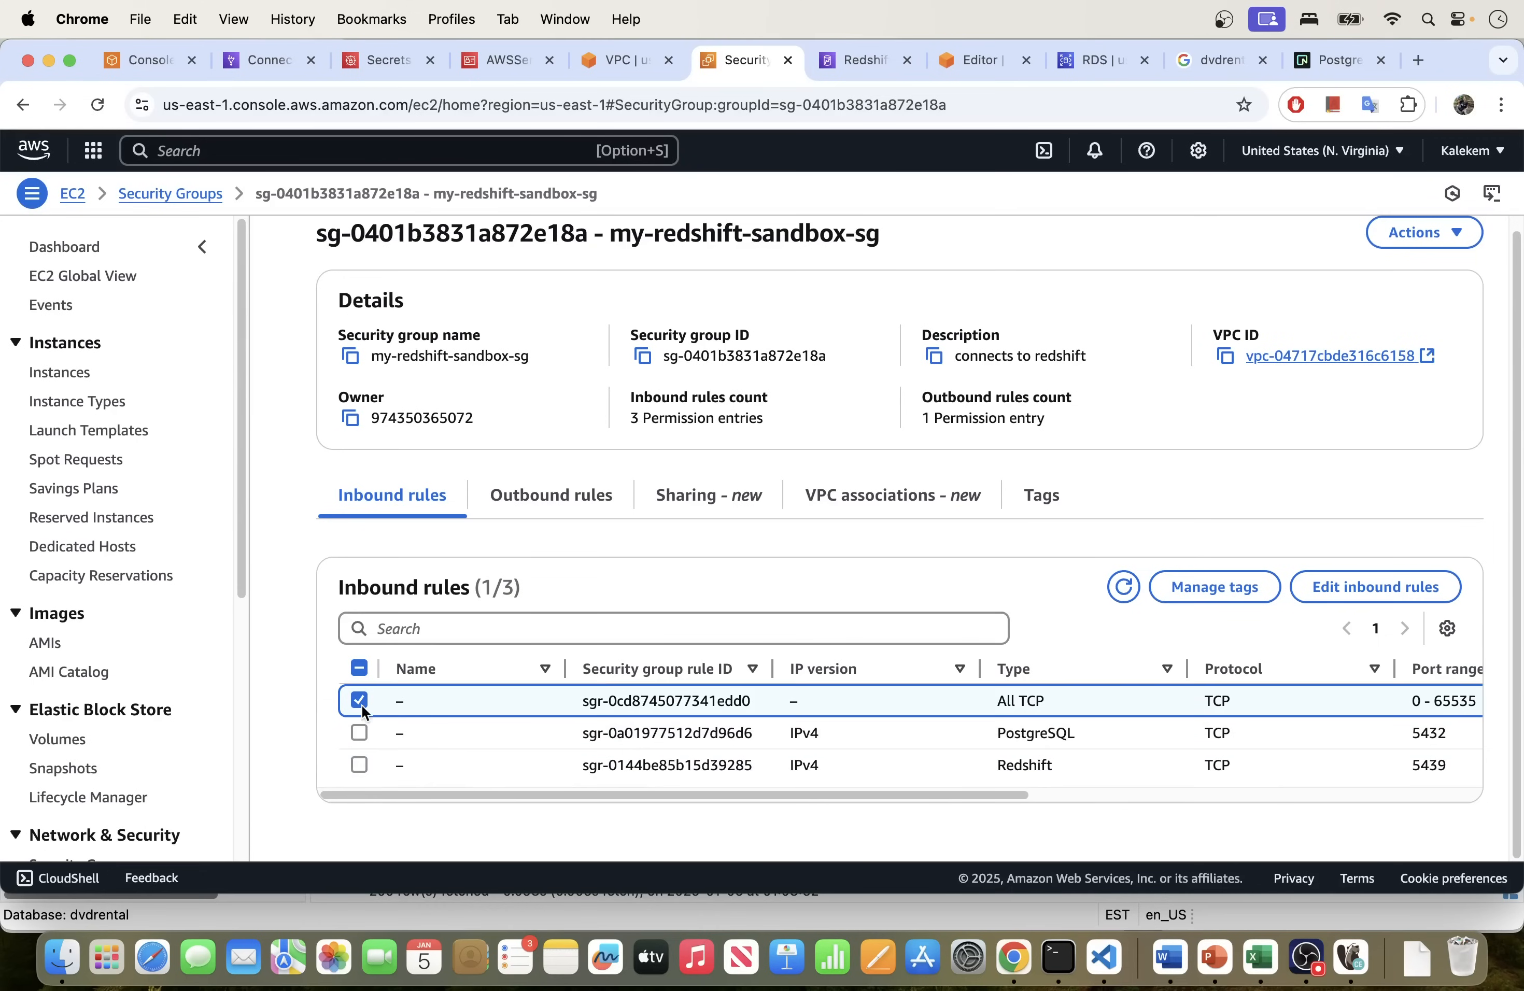
{"action": "left_click_drag", "start_coordinate": [623, 794], "coordinate": [1142, 779]}
{"action": "left_click", "coordinate": [1371, 587]}
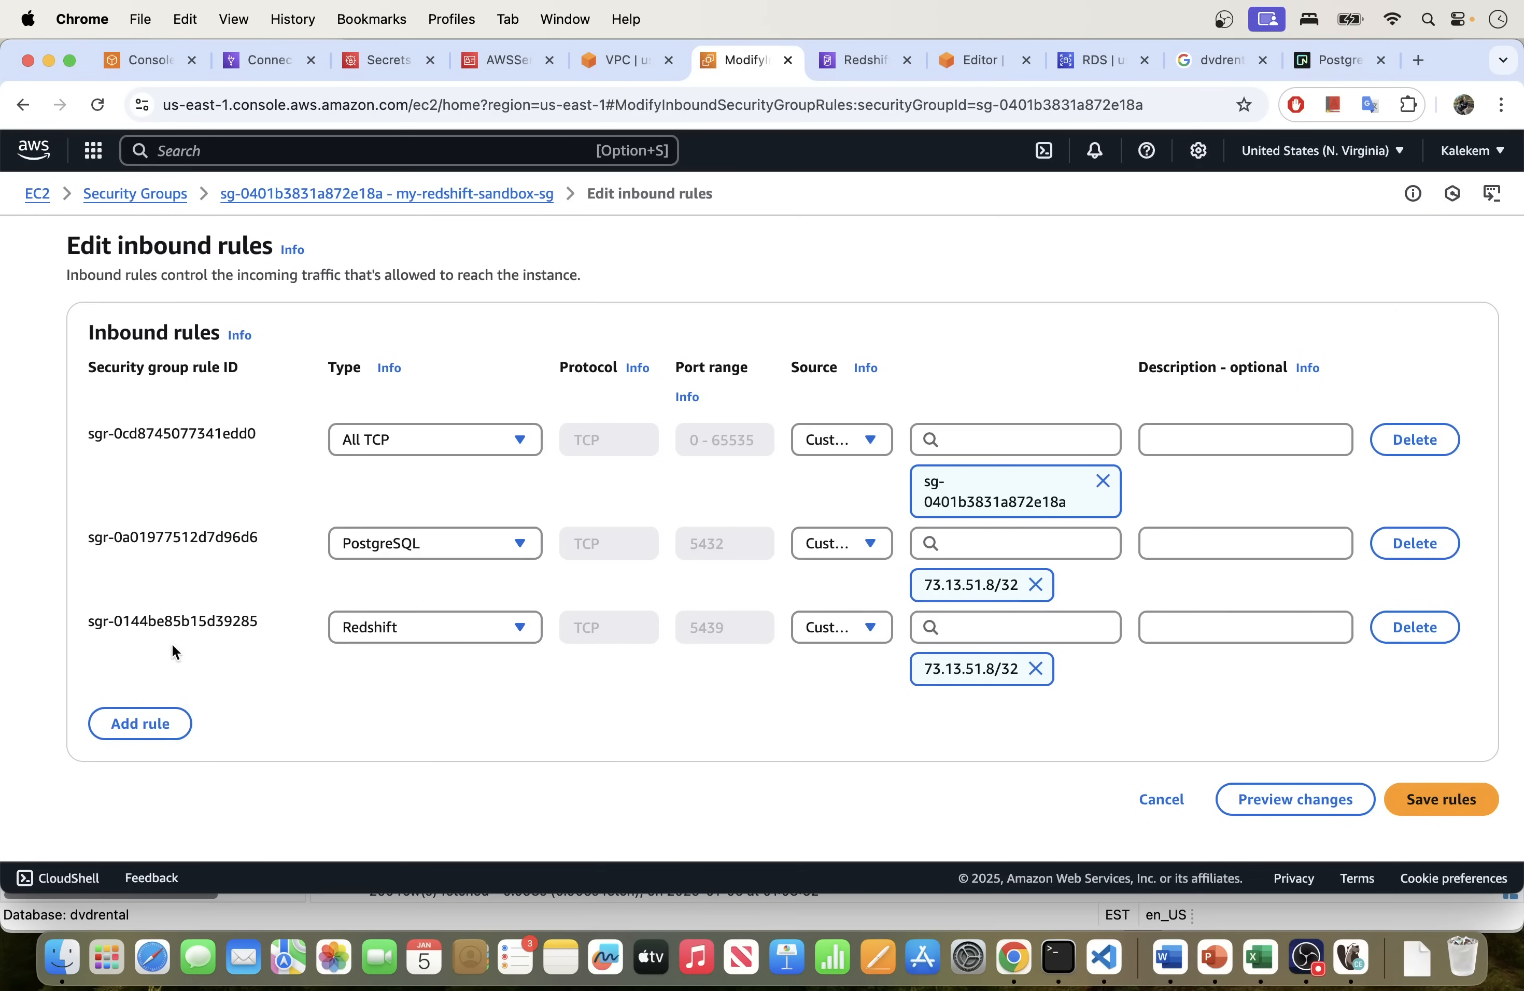
{"action": "left_click", "coordinate": [350, 194]}
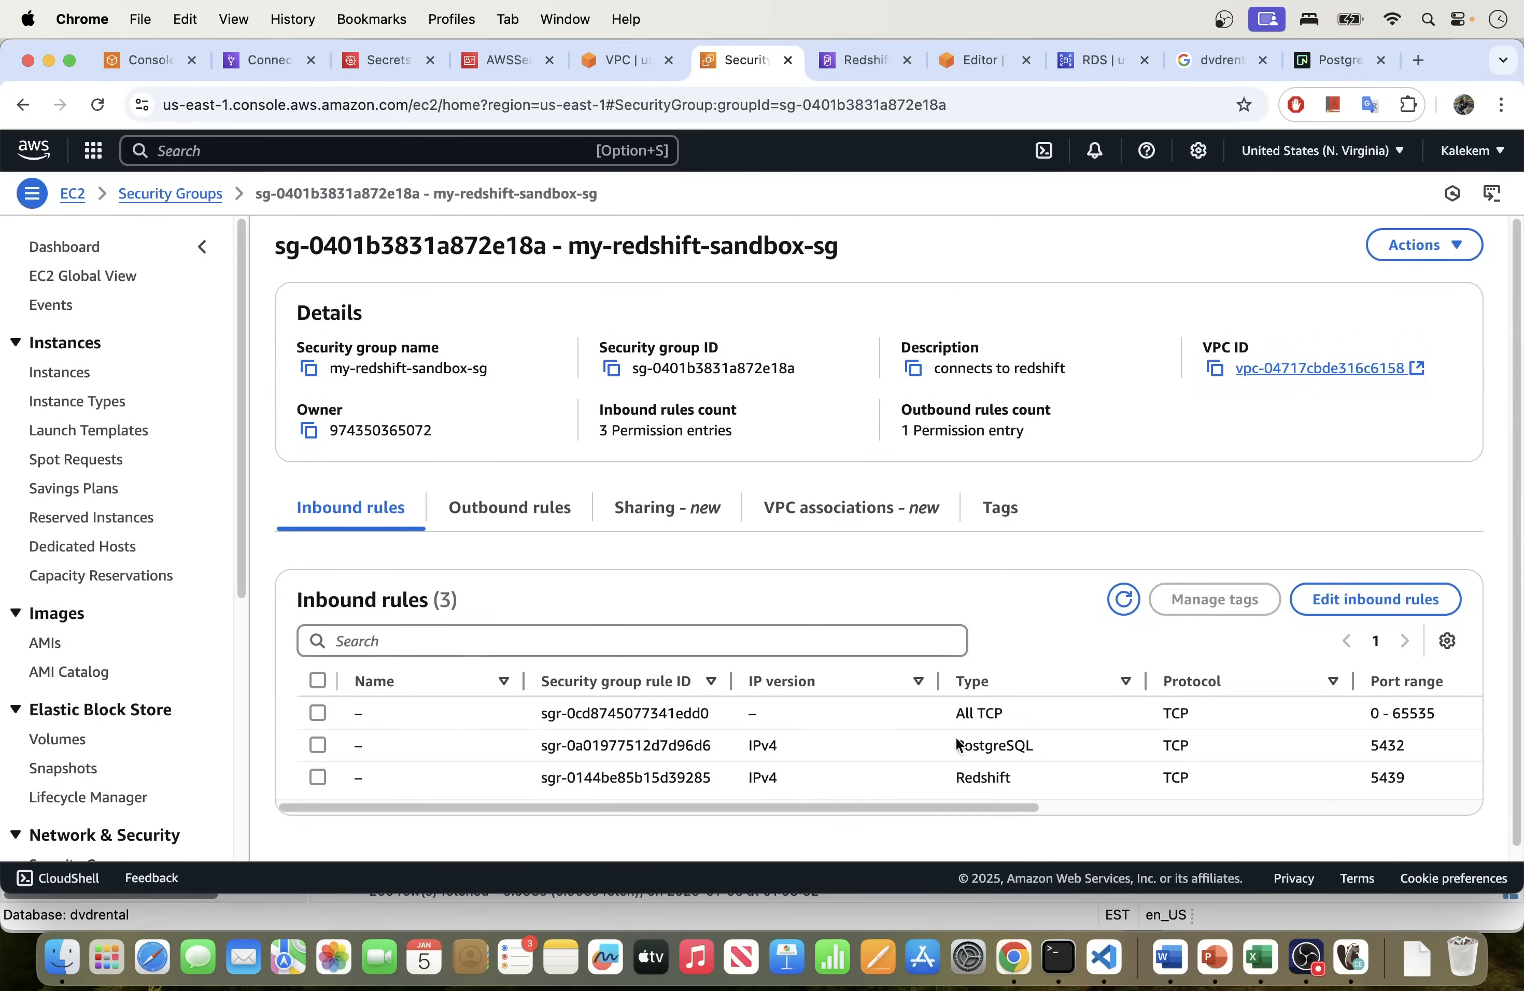
Step: Check the All TCP rule's source and copy the security group ID of my-redshift-sandbox-sg
{"action": "left_click_drag", "start_coordinate": [840, 810], "coordinate": [1189, 799]}
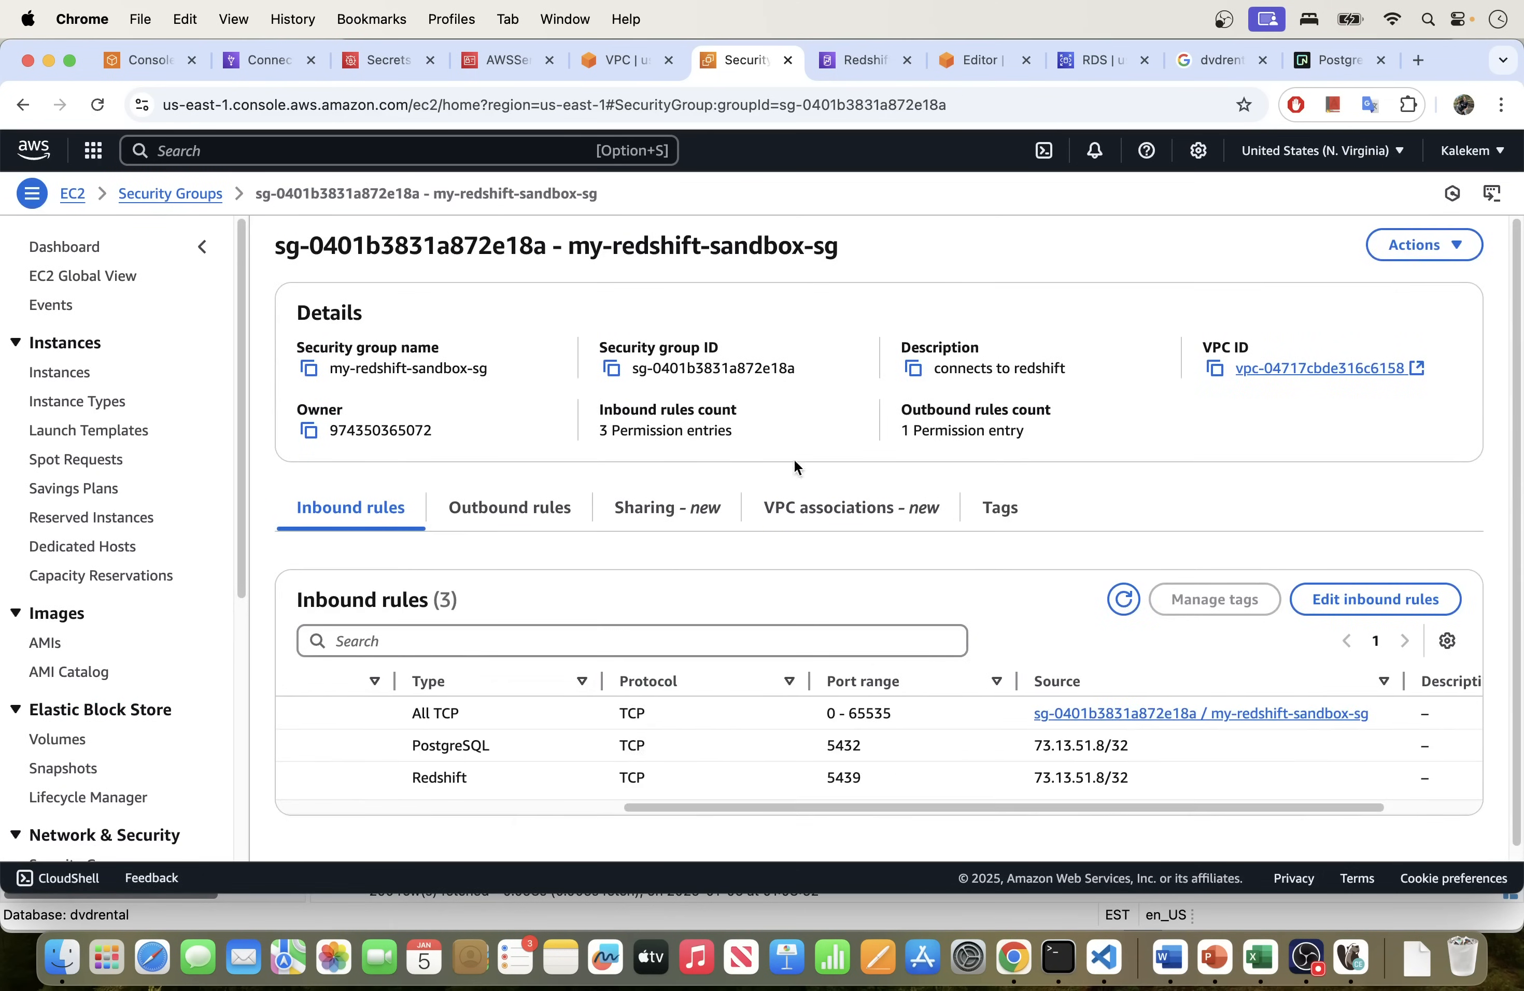
{"action": "left_click", "coordinate": [611, 368]}
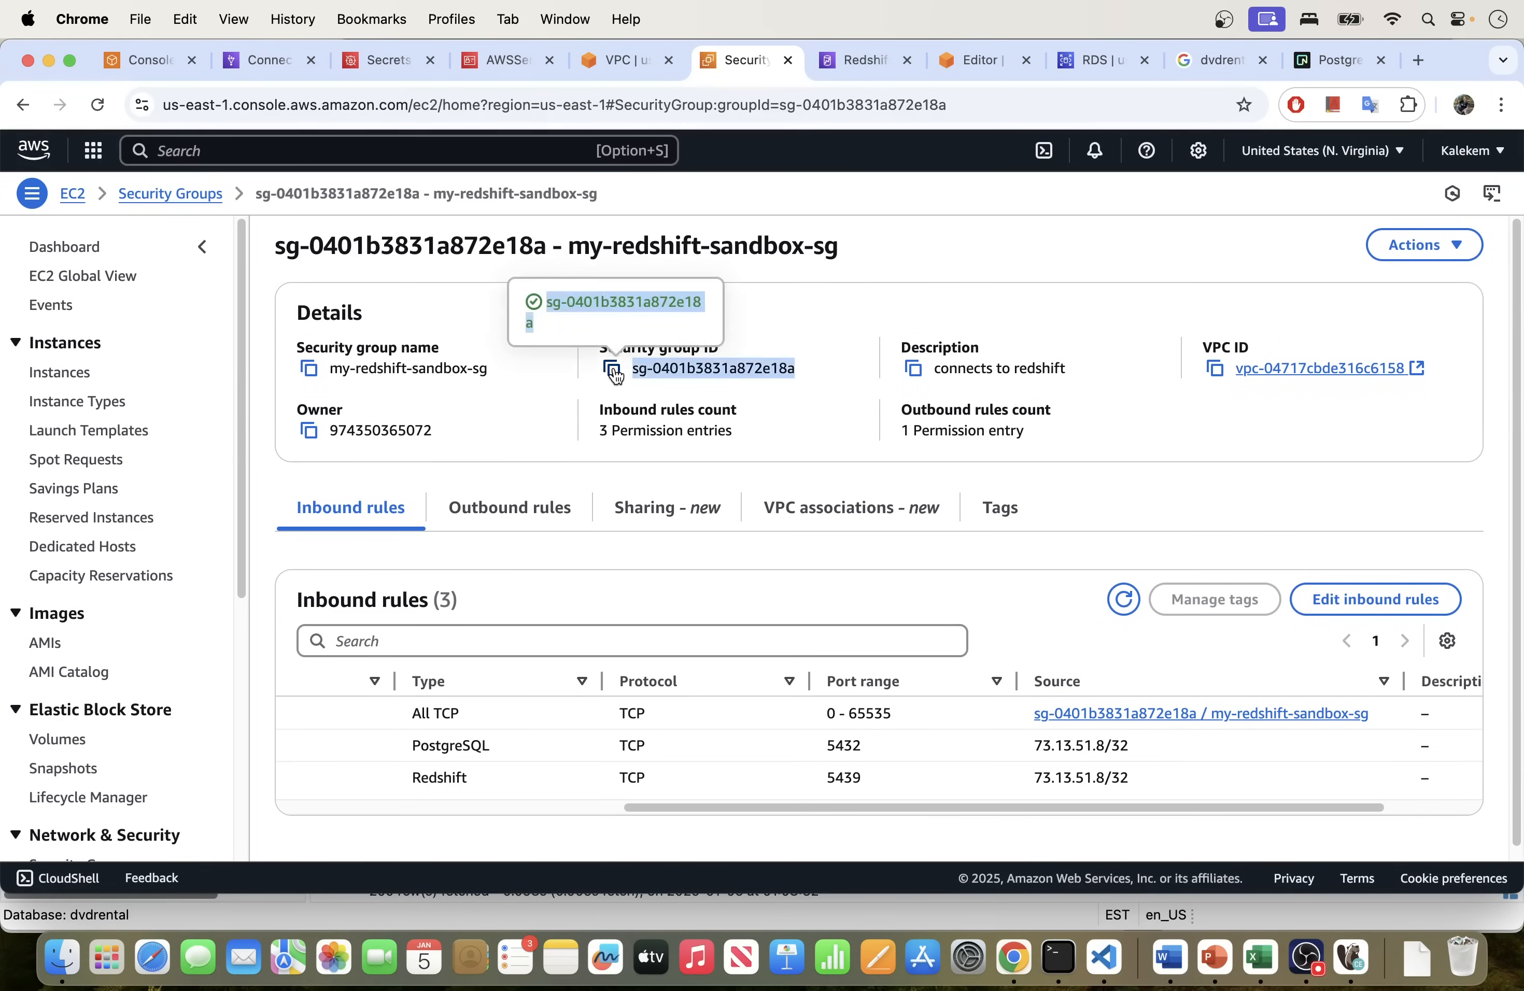
{"action": "left_click_drag", "start_coordinate": [892, 807], "coordinate": [485, 806]}
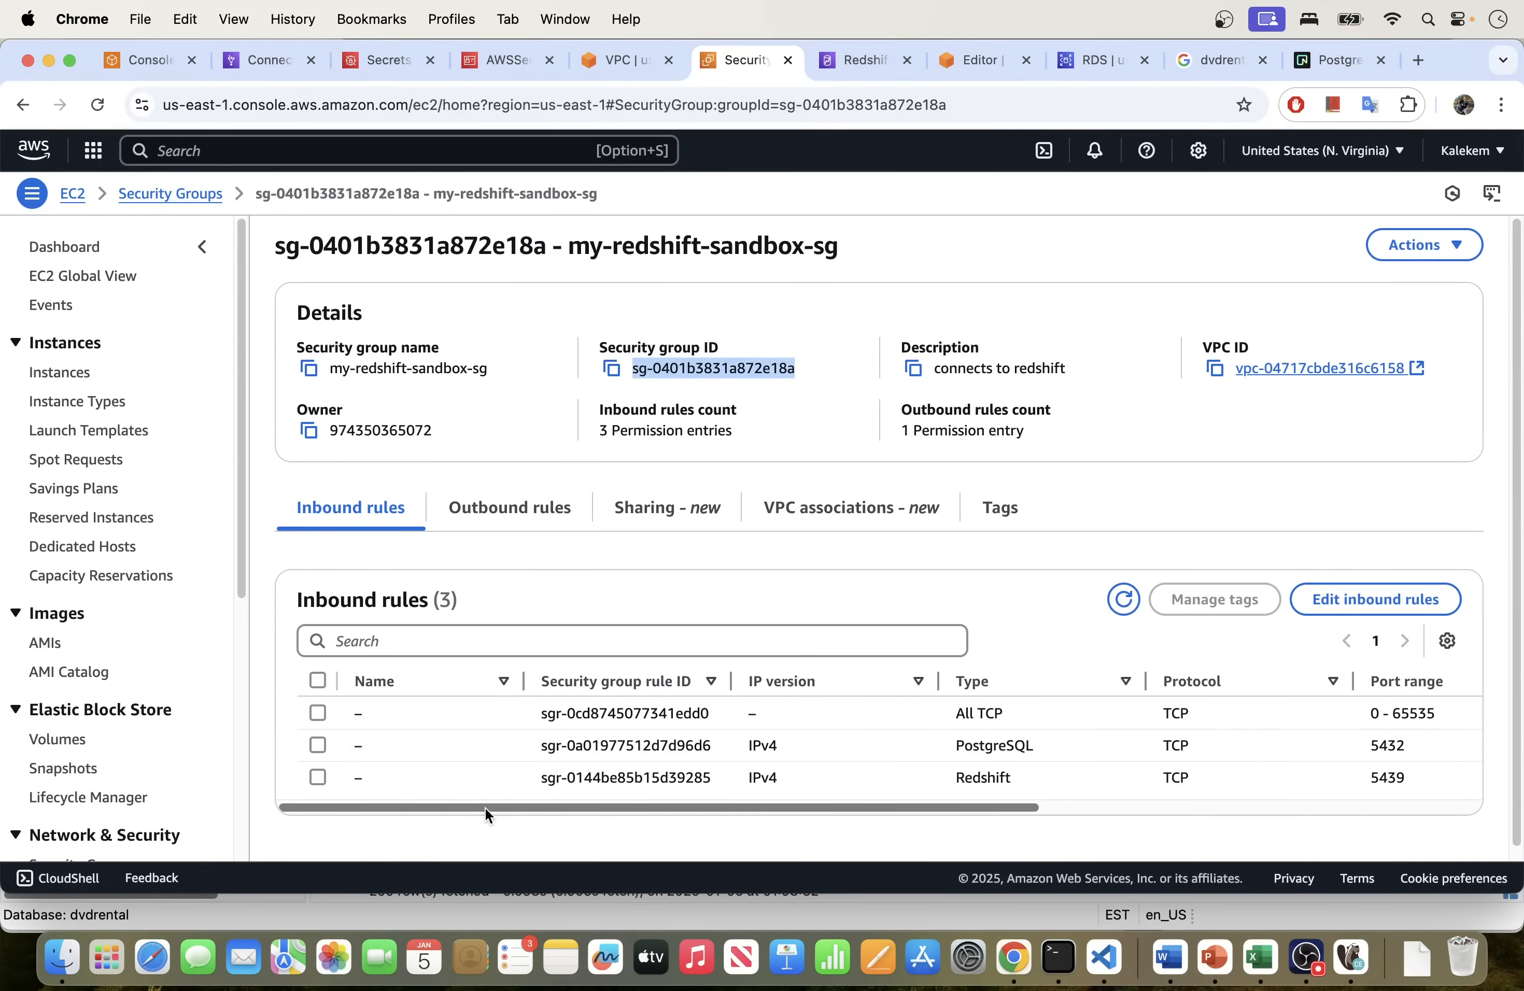
Step: Try adding the copied my-redshift-sandbox-sg ID as the All TCP inbound rule's source, and leave the editor without saving
{"action": "left_click", "coordinate": [1339, 597]}
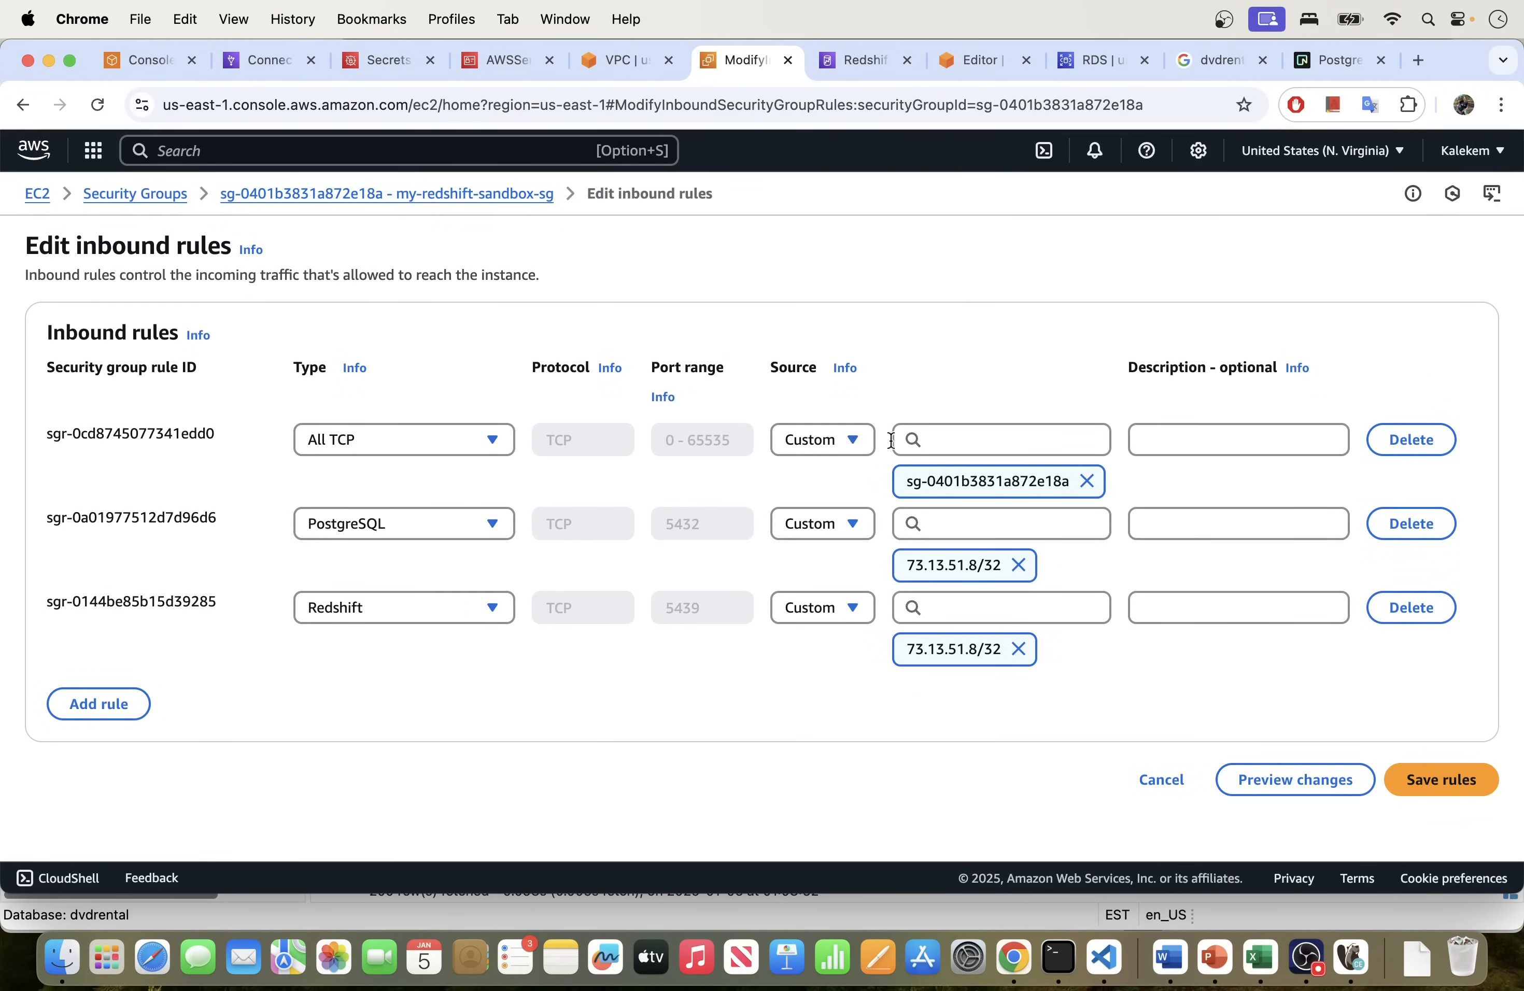
{"action": "left_click", "coordinate": [953, 433]}
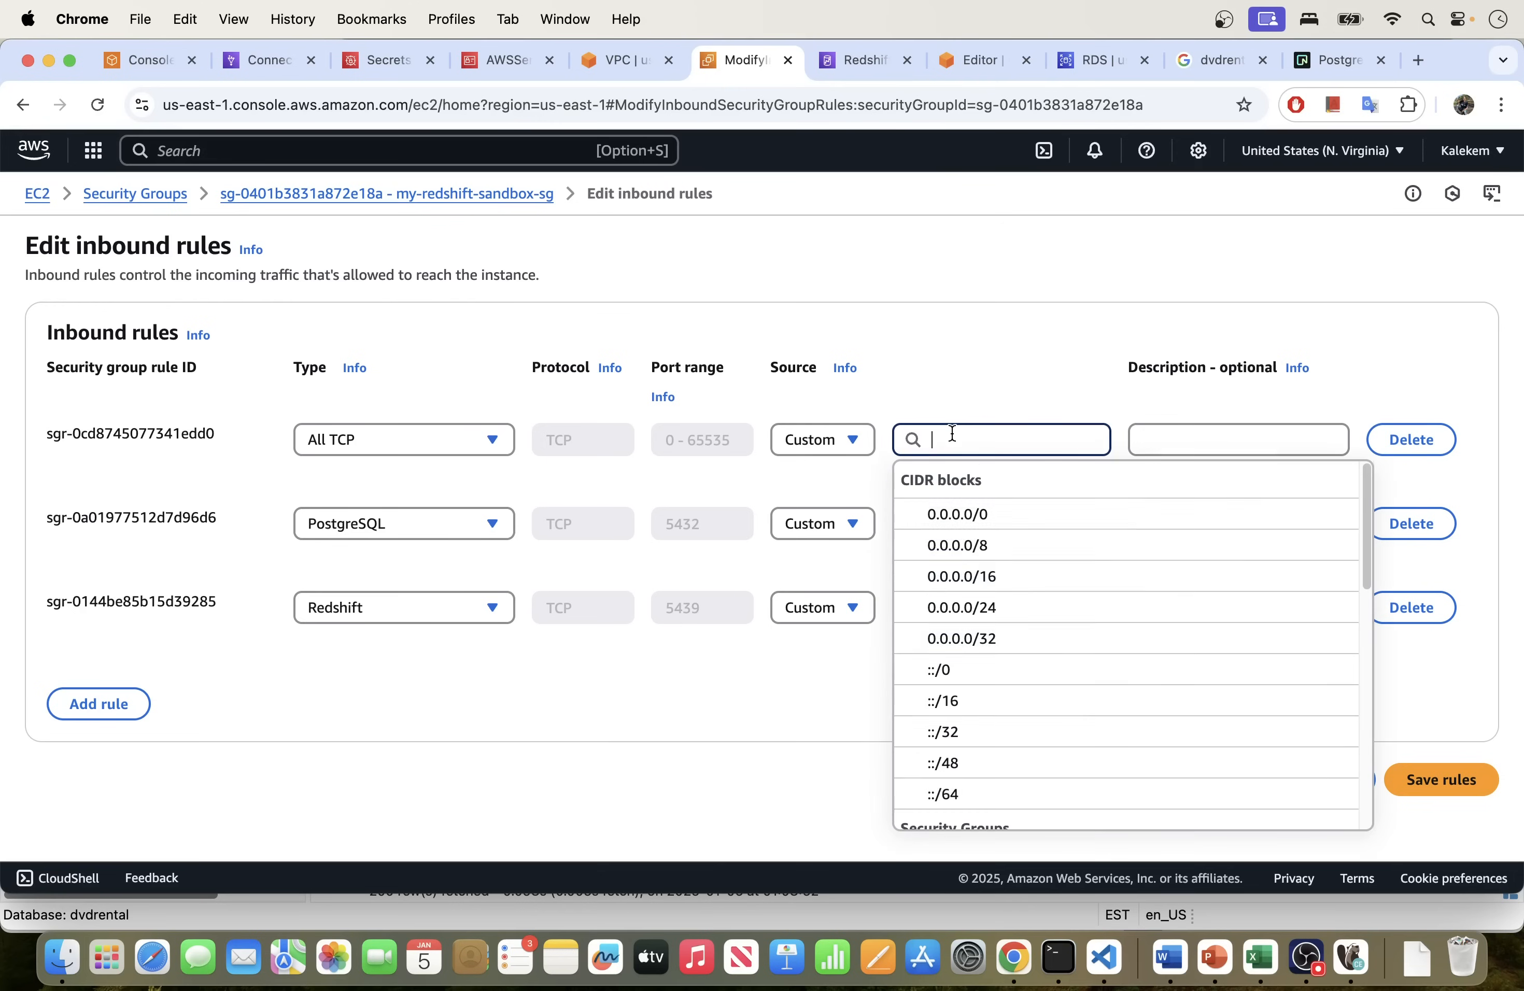
{"action": "key", "text": "super+v"}
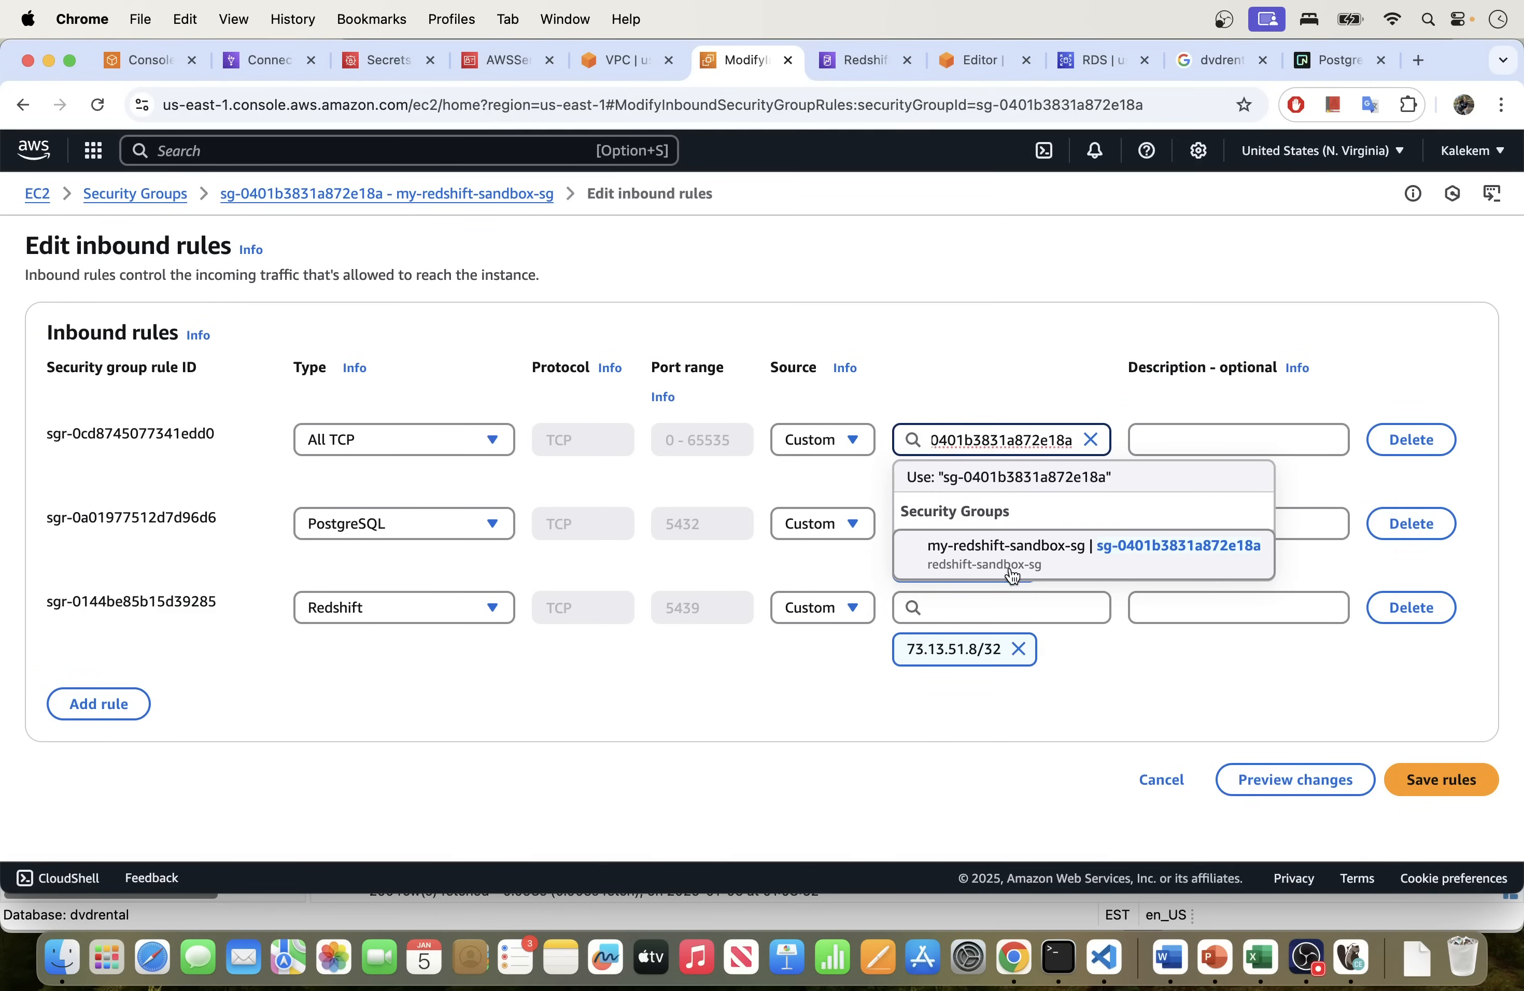
{"action": "left_click", "coordinate": [1132, 569]}
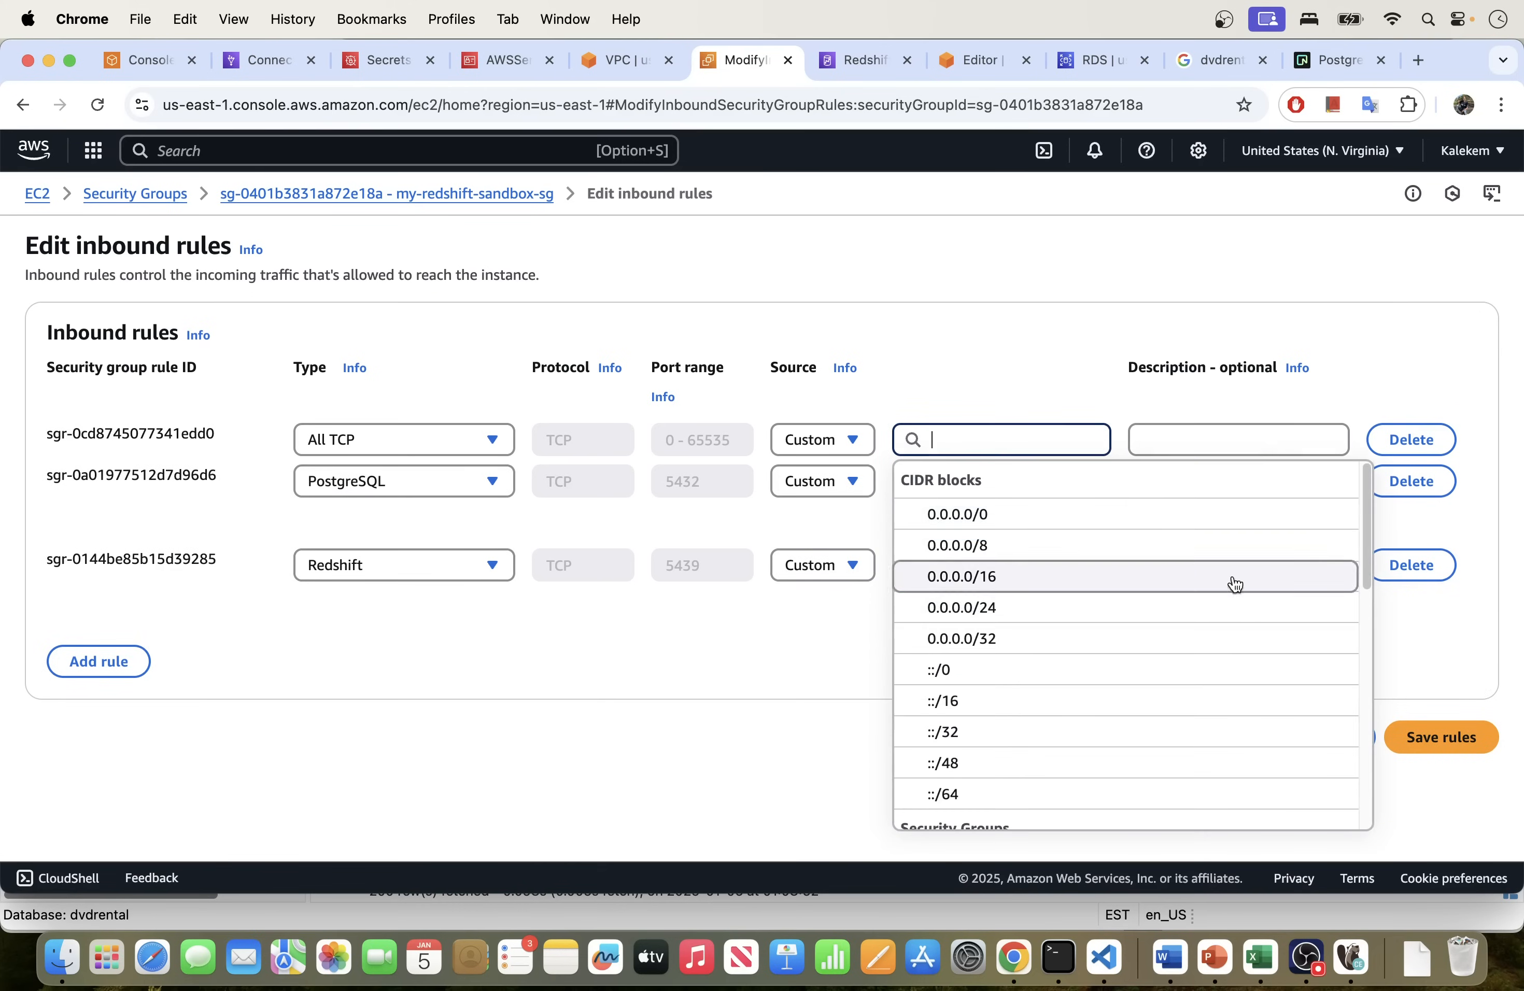
{"action": "key", "text": "Escape"}
{"action": "left_click", "coordinate": [1160, 738]}
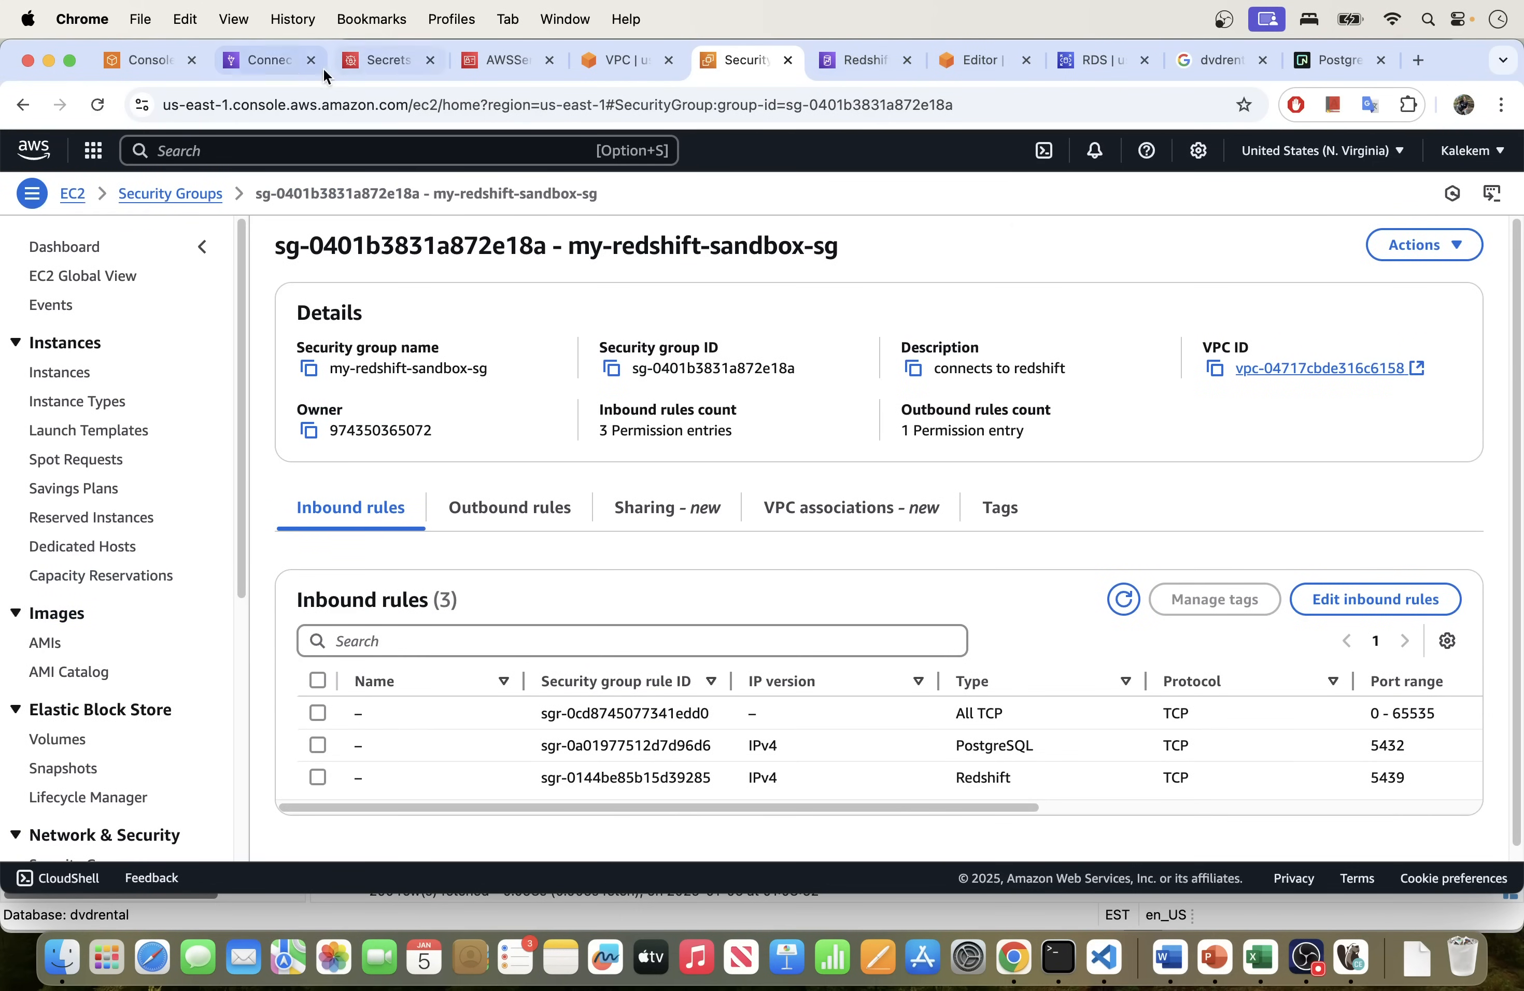
Step: Choose AWSServiceRole_S3_Redshift_Role as the IAM service role of the new AWS Glue connection
{"action": "left_click", "coordinate": [260, 62]}
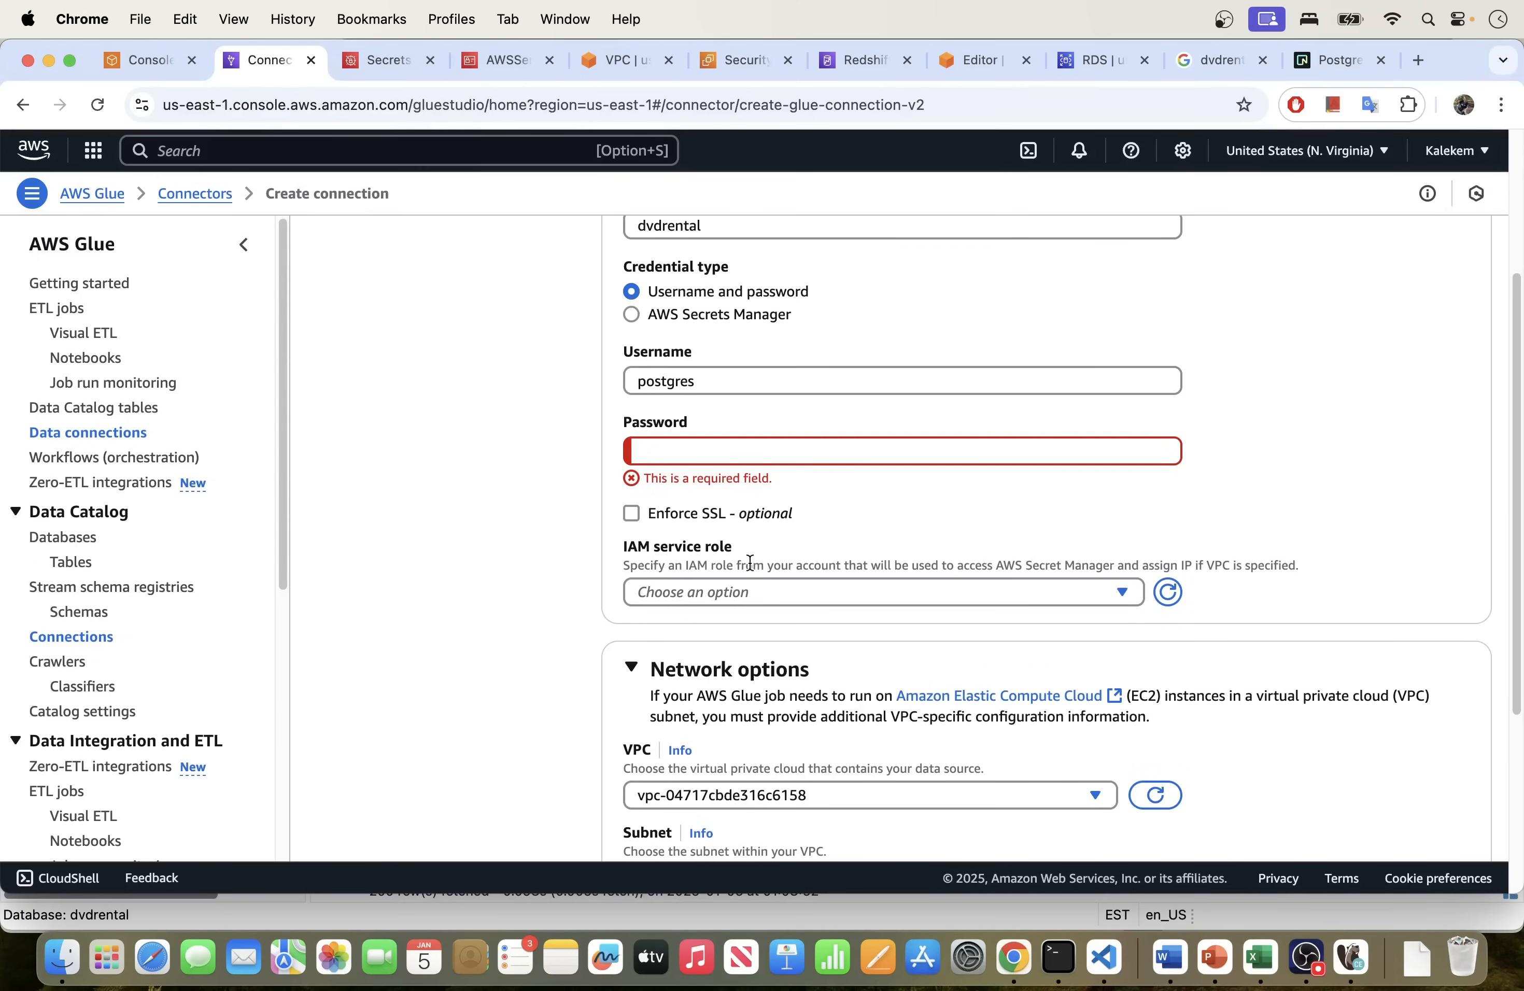
{"action": "left_click", "coordinate": [741, 592]}
{"action": "left_click", "coordinate": [738, 669]}
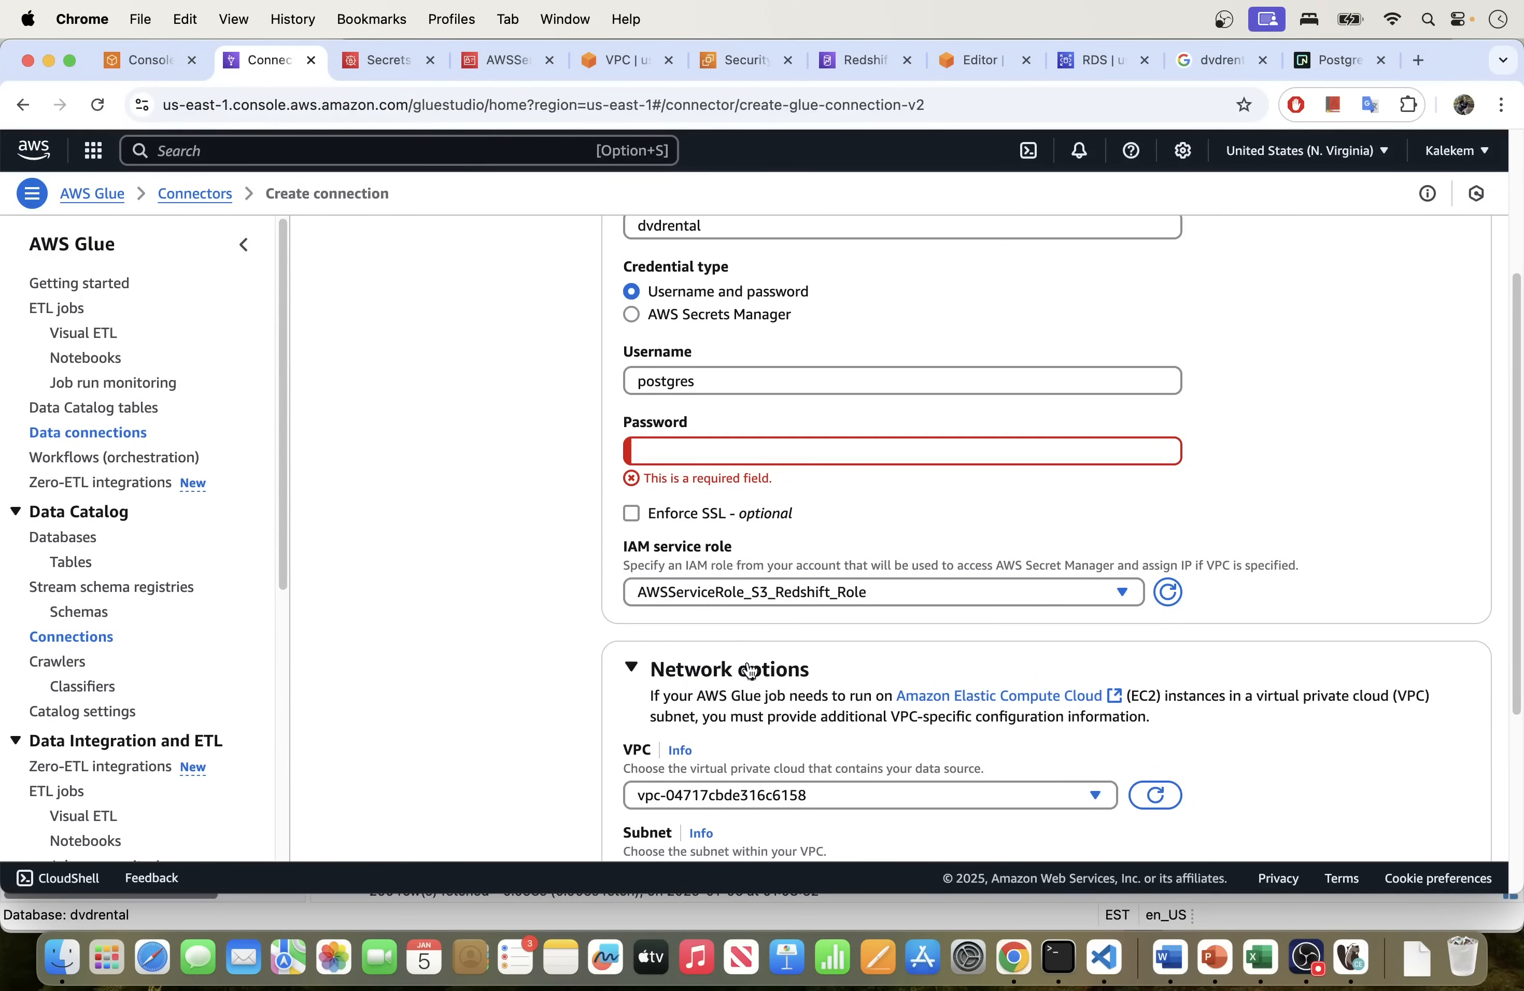
Step: Compare the zones of the subnets offered for the Glue connection with the availability zone of postgres-db in RDS
{"action": "scroll", "coordinate": [746, 660], "scroll_direction": "down", "scroll_amount": 5}
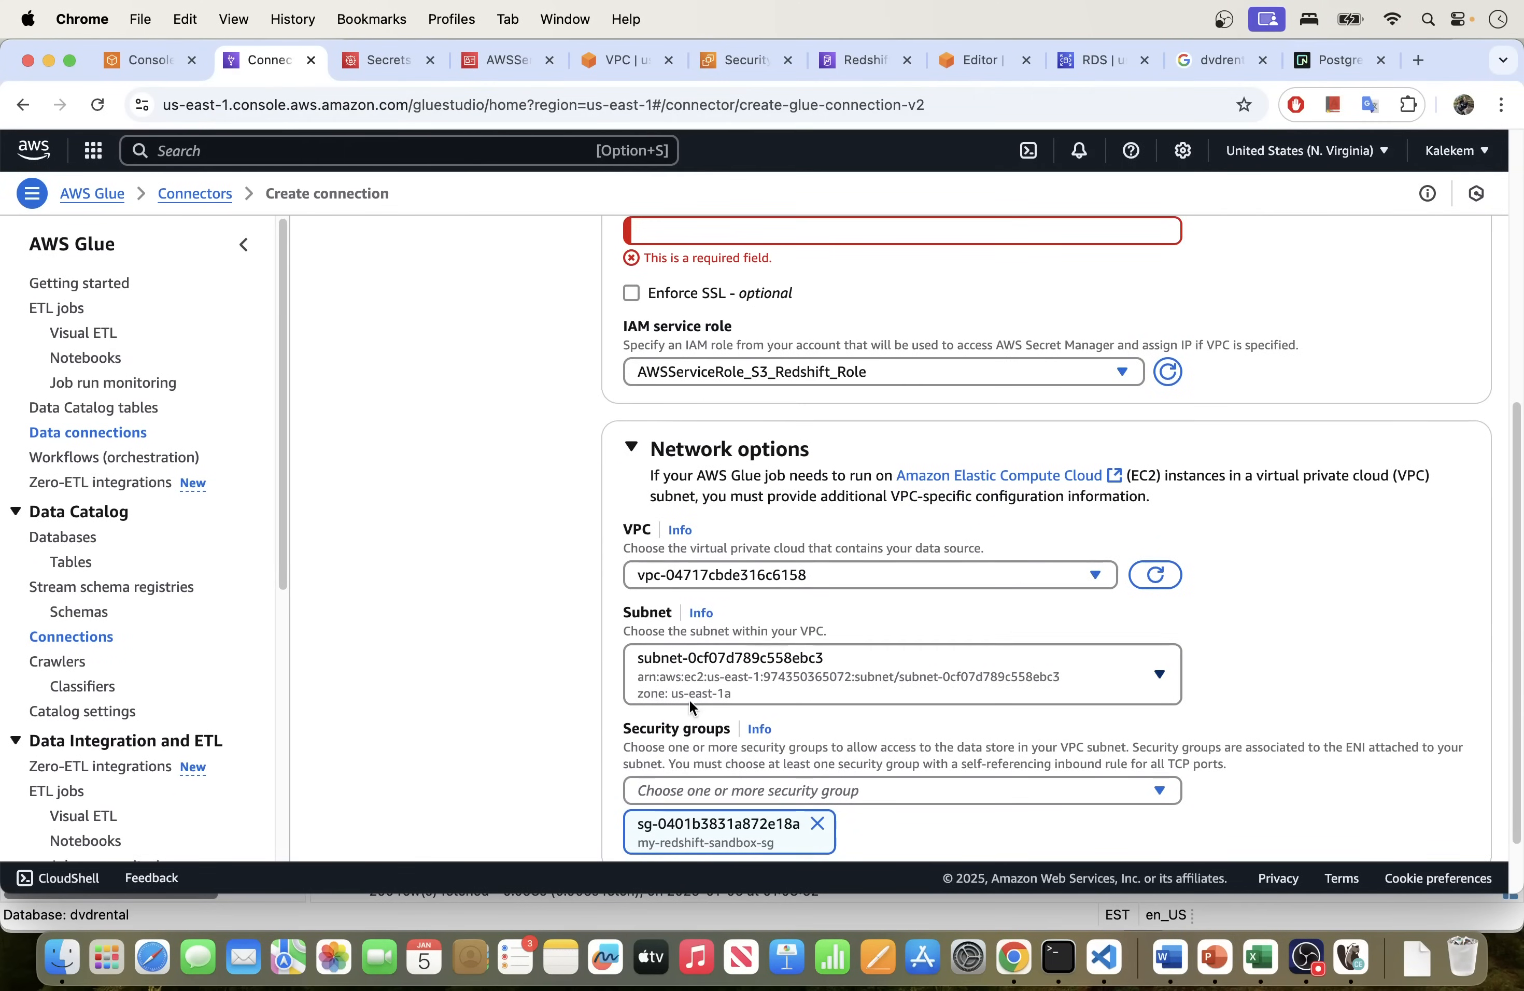
{"action": "left_click", "coordinate": [770, 681]}
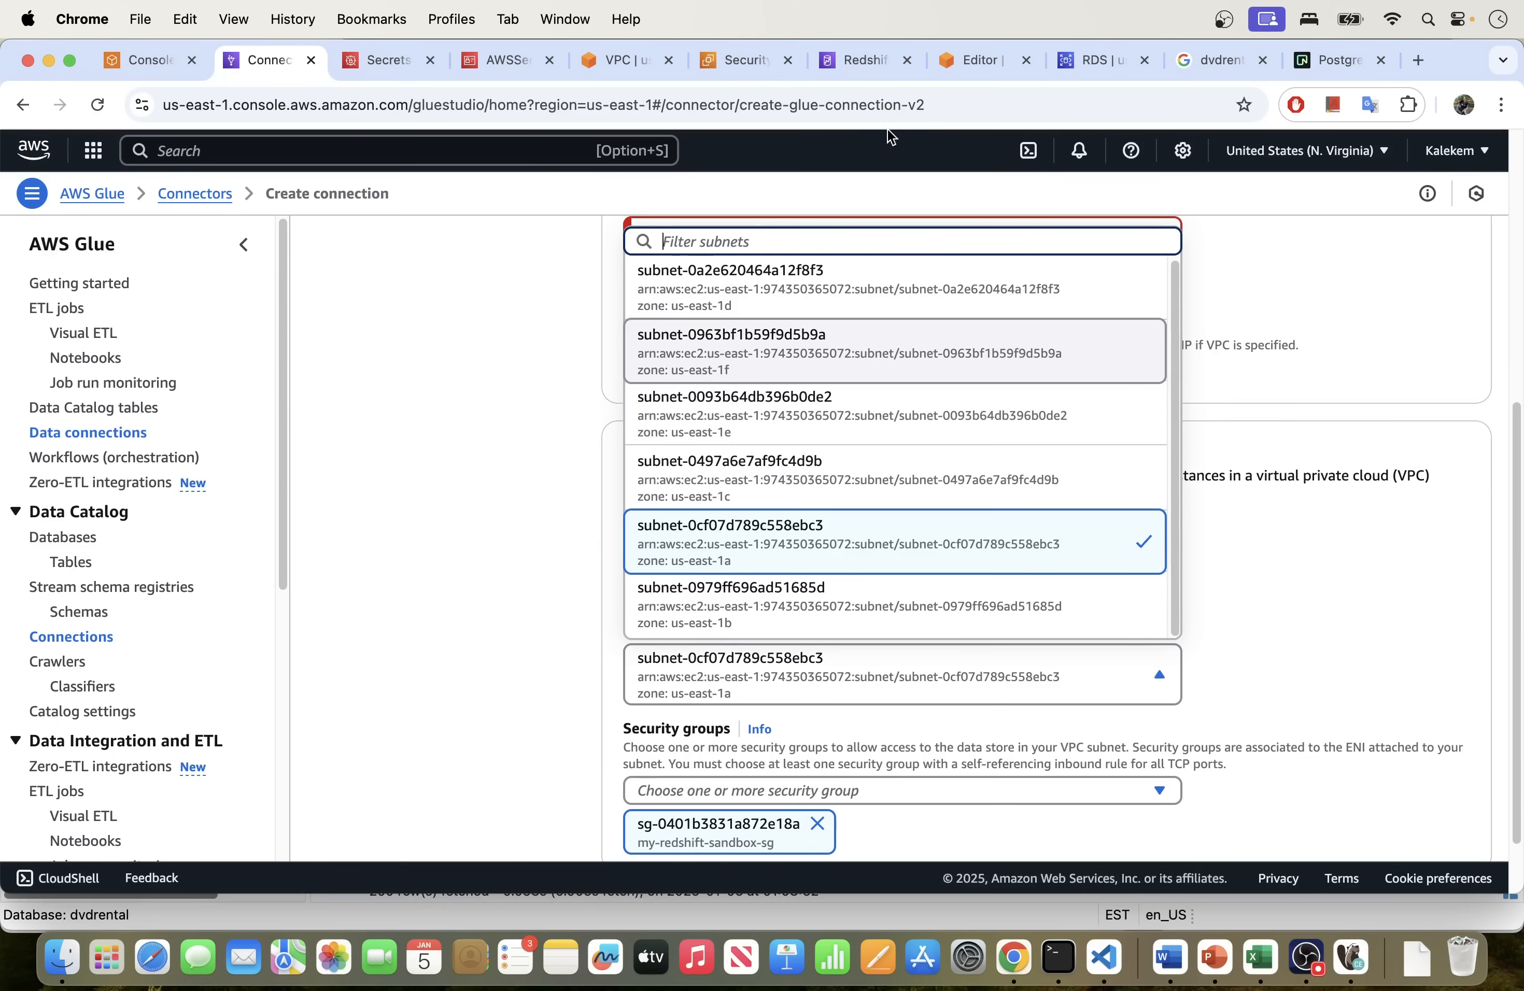
{"action": "left_click", "coordinate": [1092, 59]}
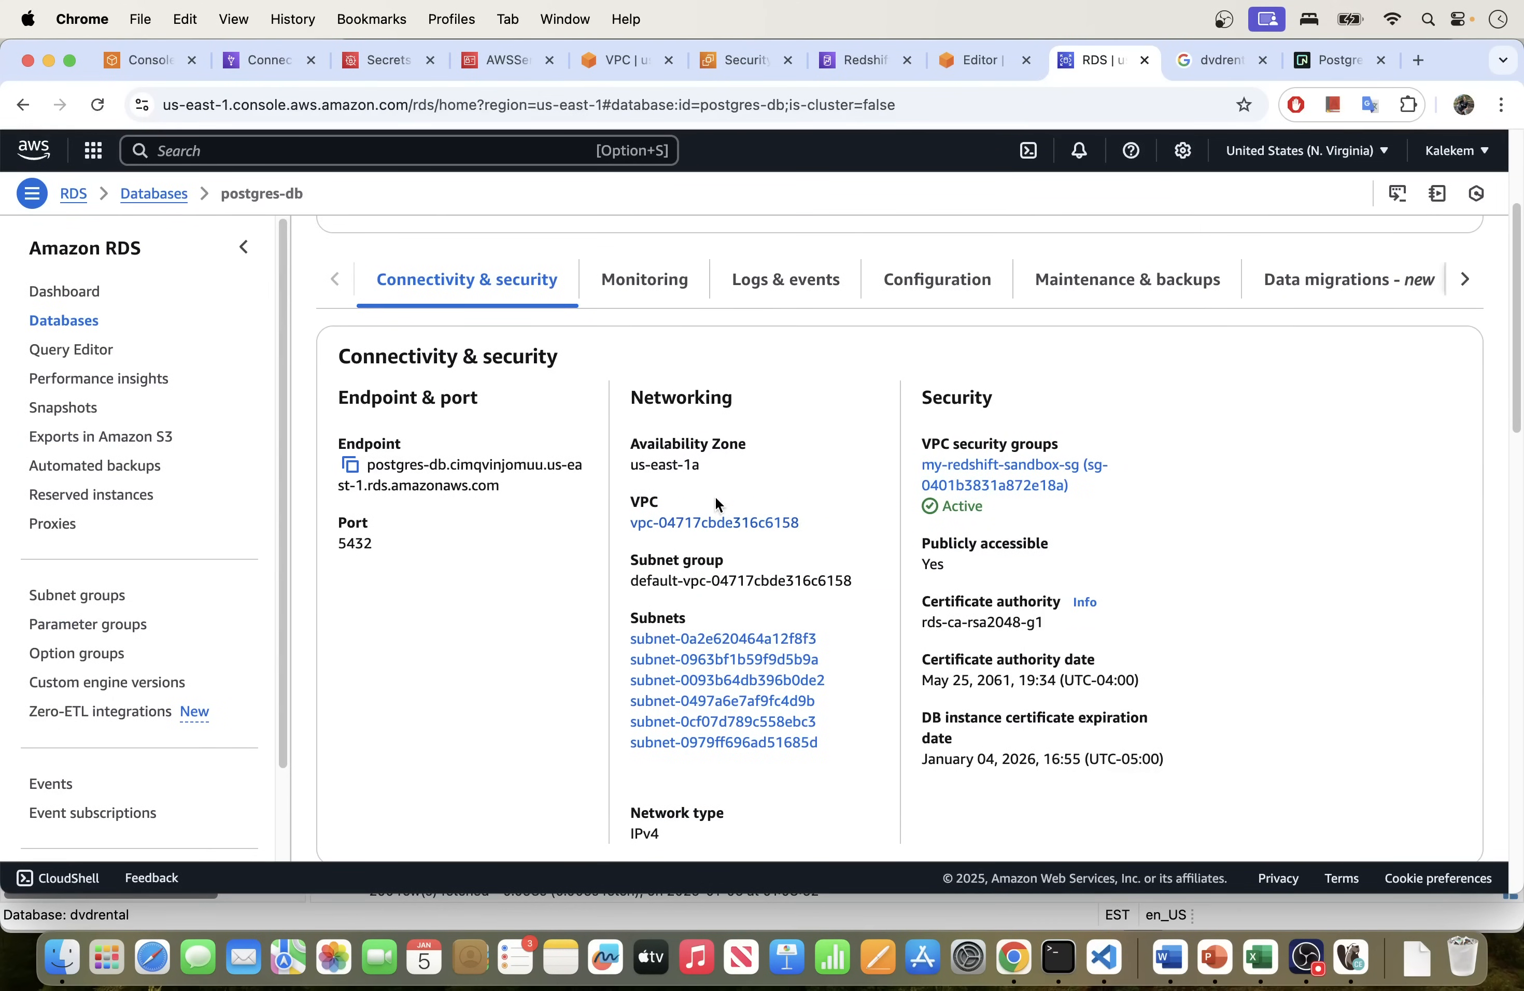
{"action": "left_click_drag", "start_coordinate": [708, 469], "coordinate": [629, 463]}
{"action": "left_click", "coordinate": [700, 468]}
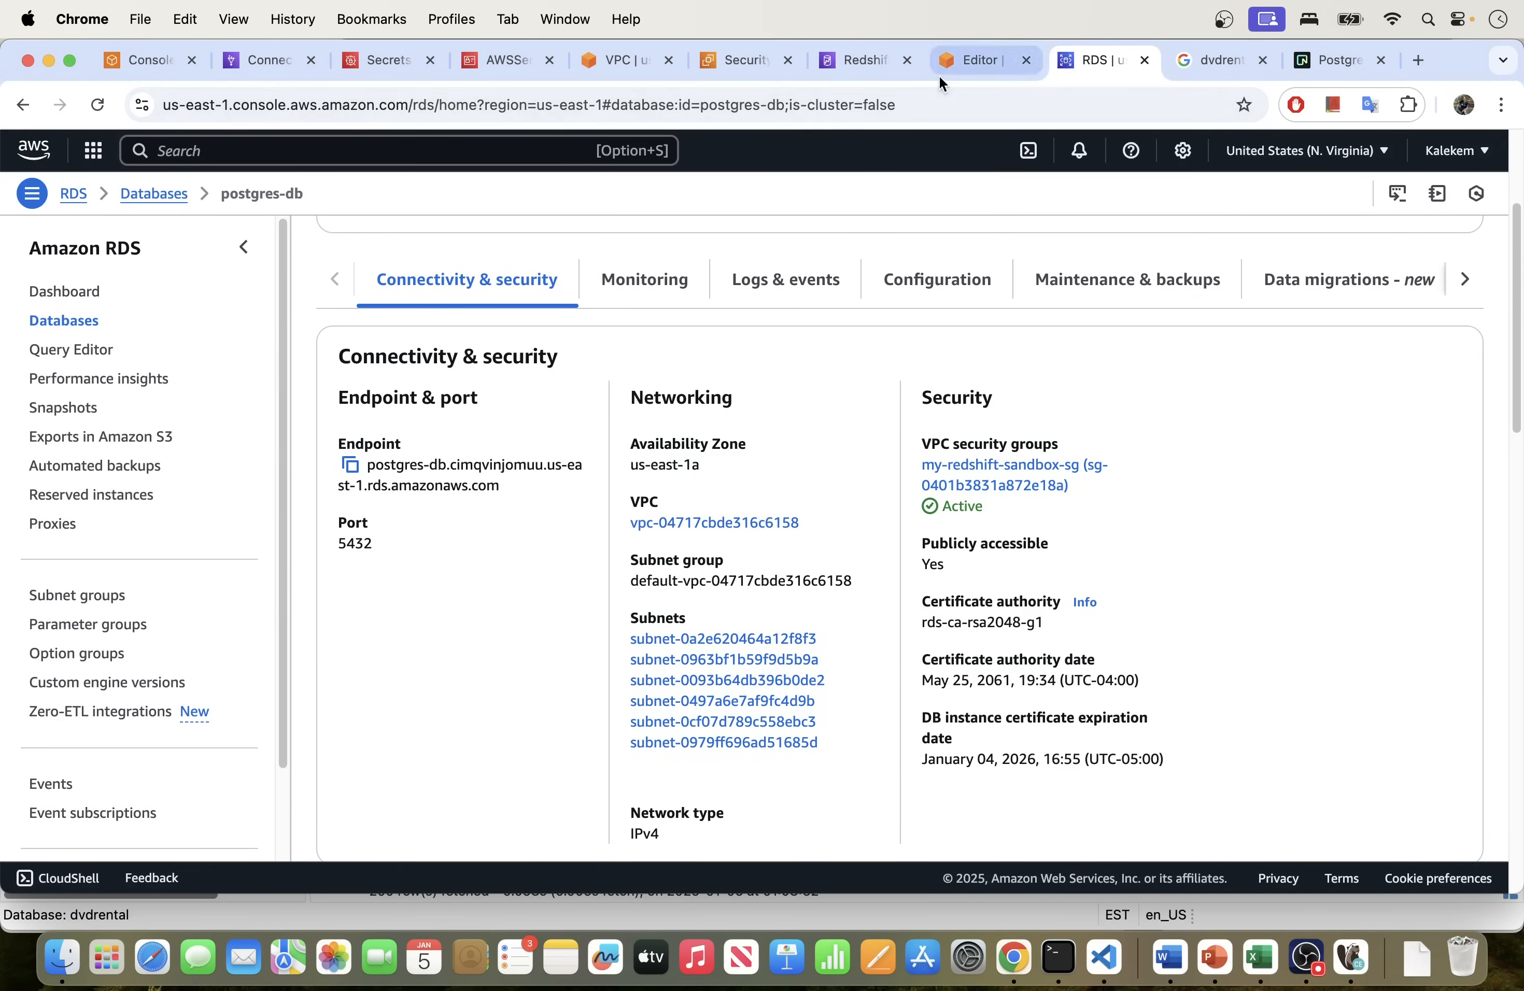
{"action": "left_click", "coordinate": [264, 60]}
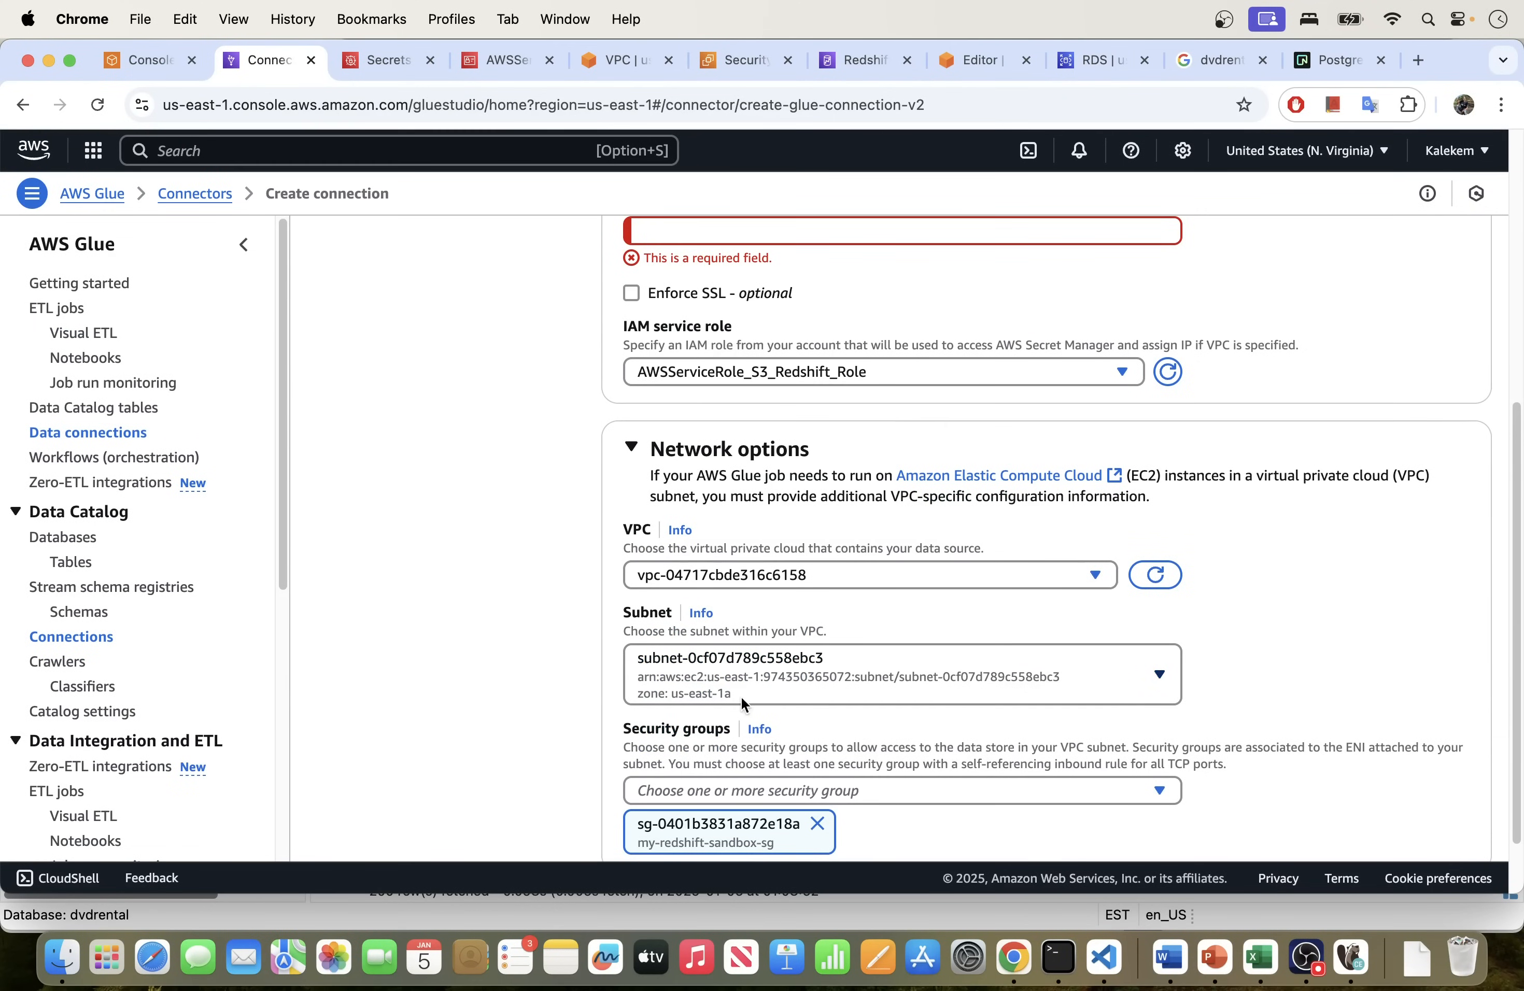
{"action": "left_click", "coordinate": [690, 686]}
{"action": "left_click", "coordinate": [554, 676]}
{"action": "left_click", "coordinate": [783, 671]}
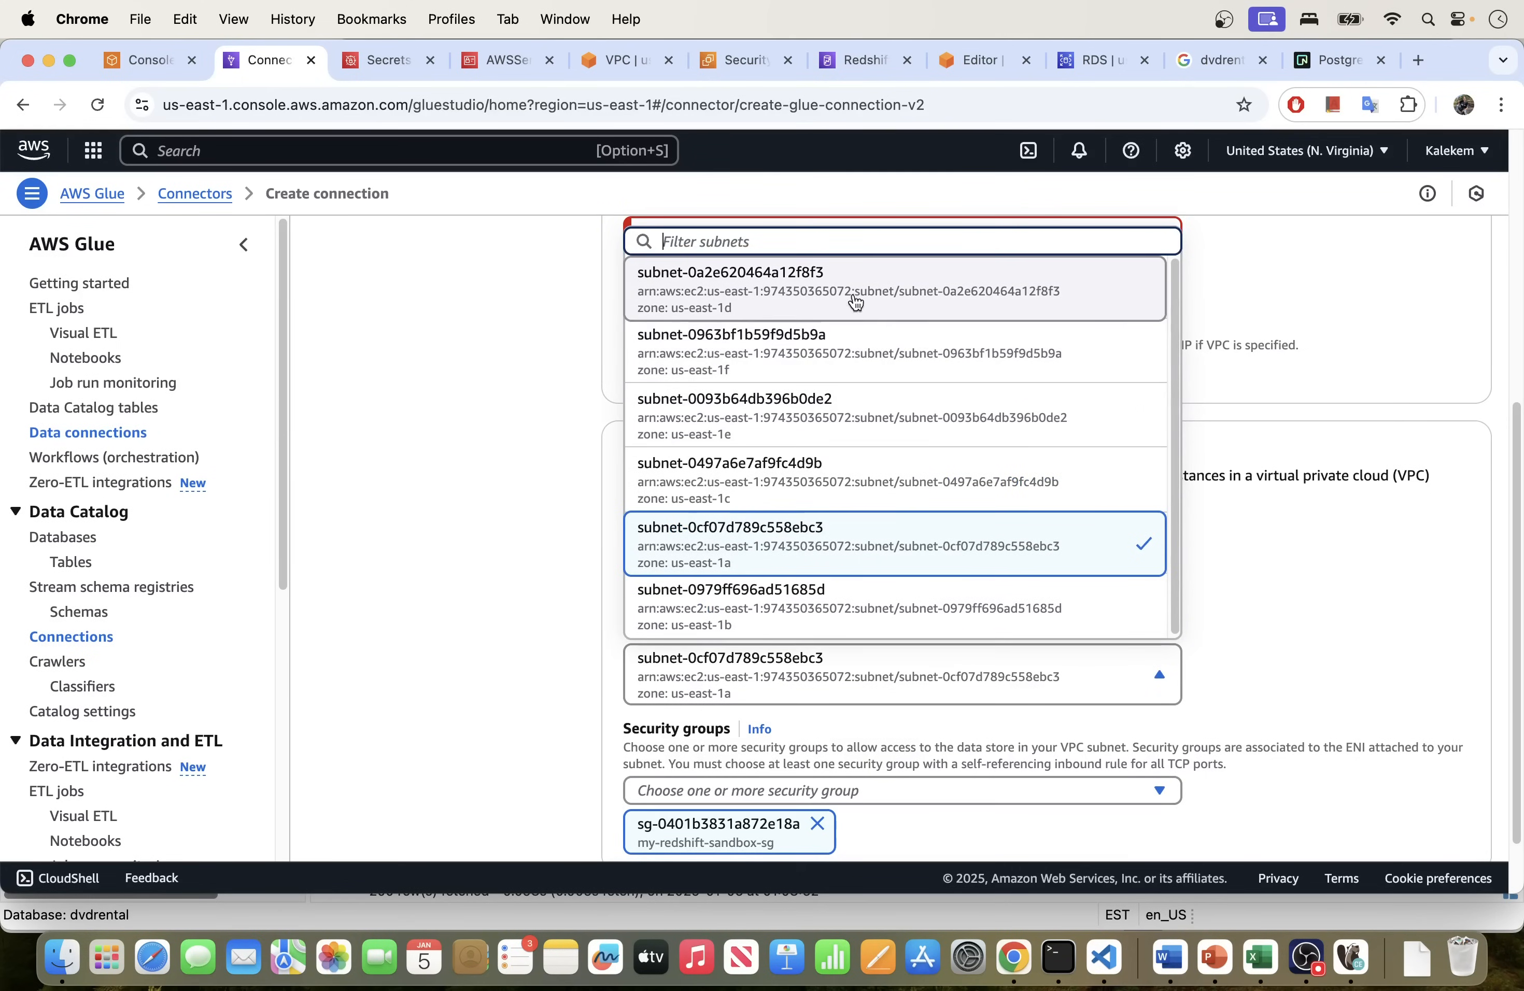
{"action": "left_click", "coordinate": [1263, 562]}
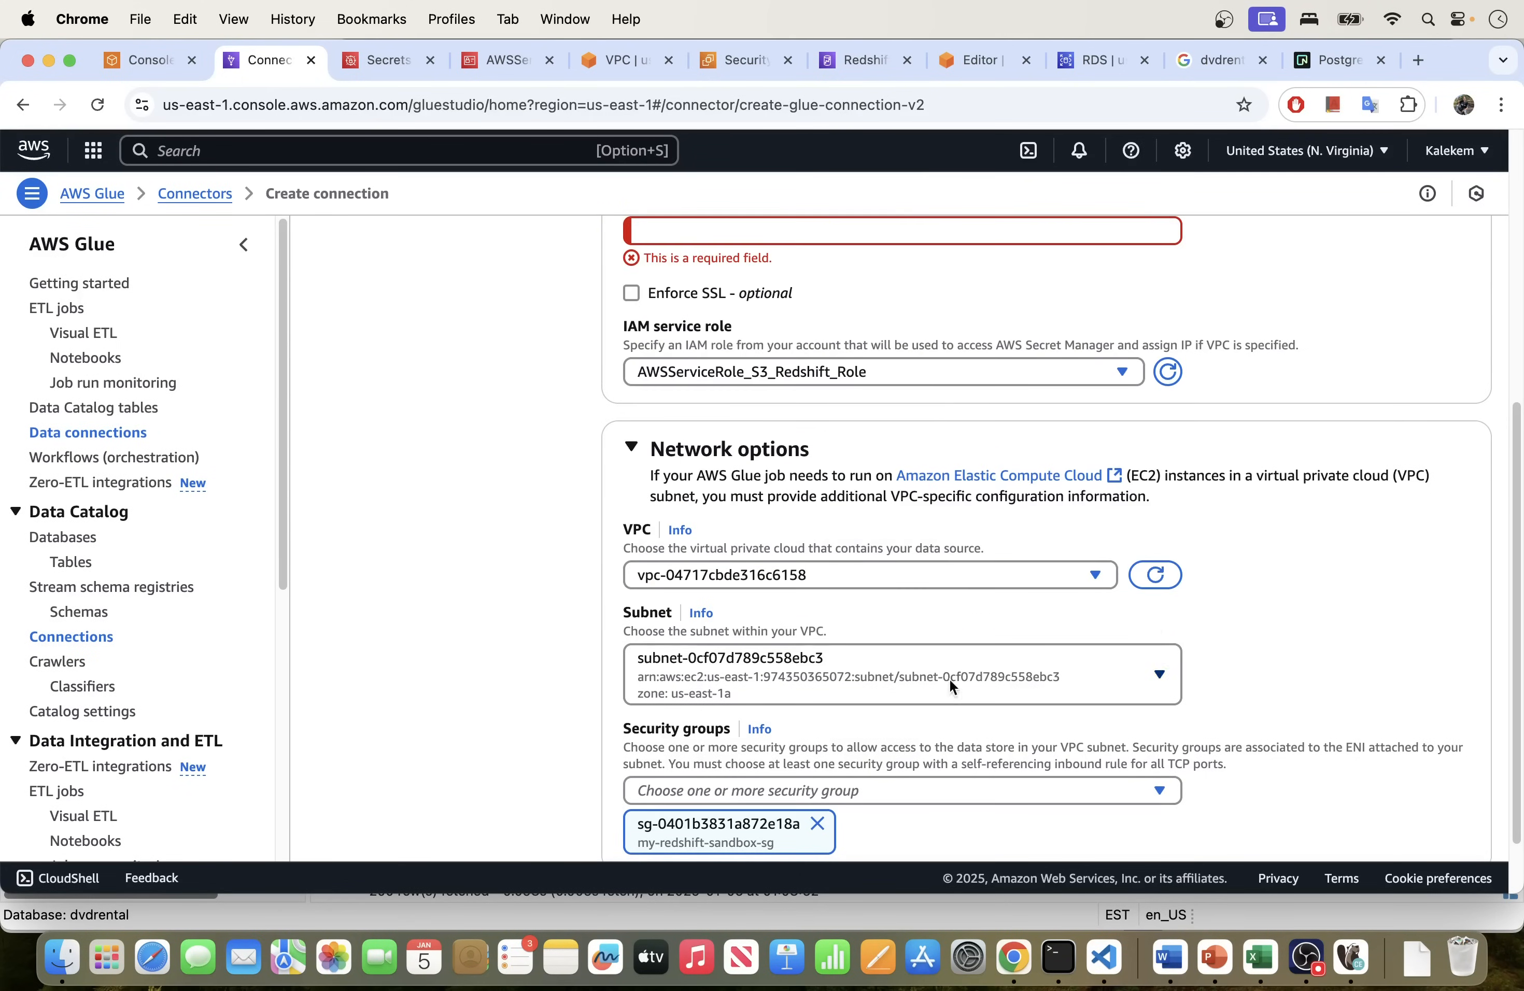
Step: Review the security groups offered for the Glue connection, keeping my-redshift-sandbox-sg selected
{"action": "scroll", "coordinate": [898, 730], "scroll_direction": "down", "scroll_amount": 2}
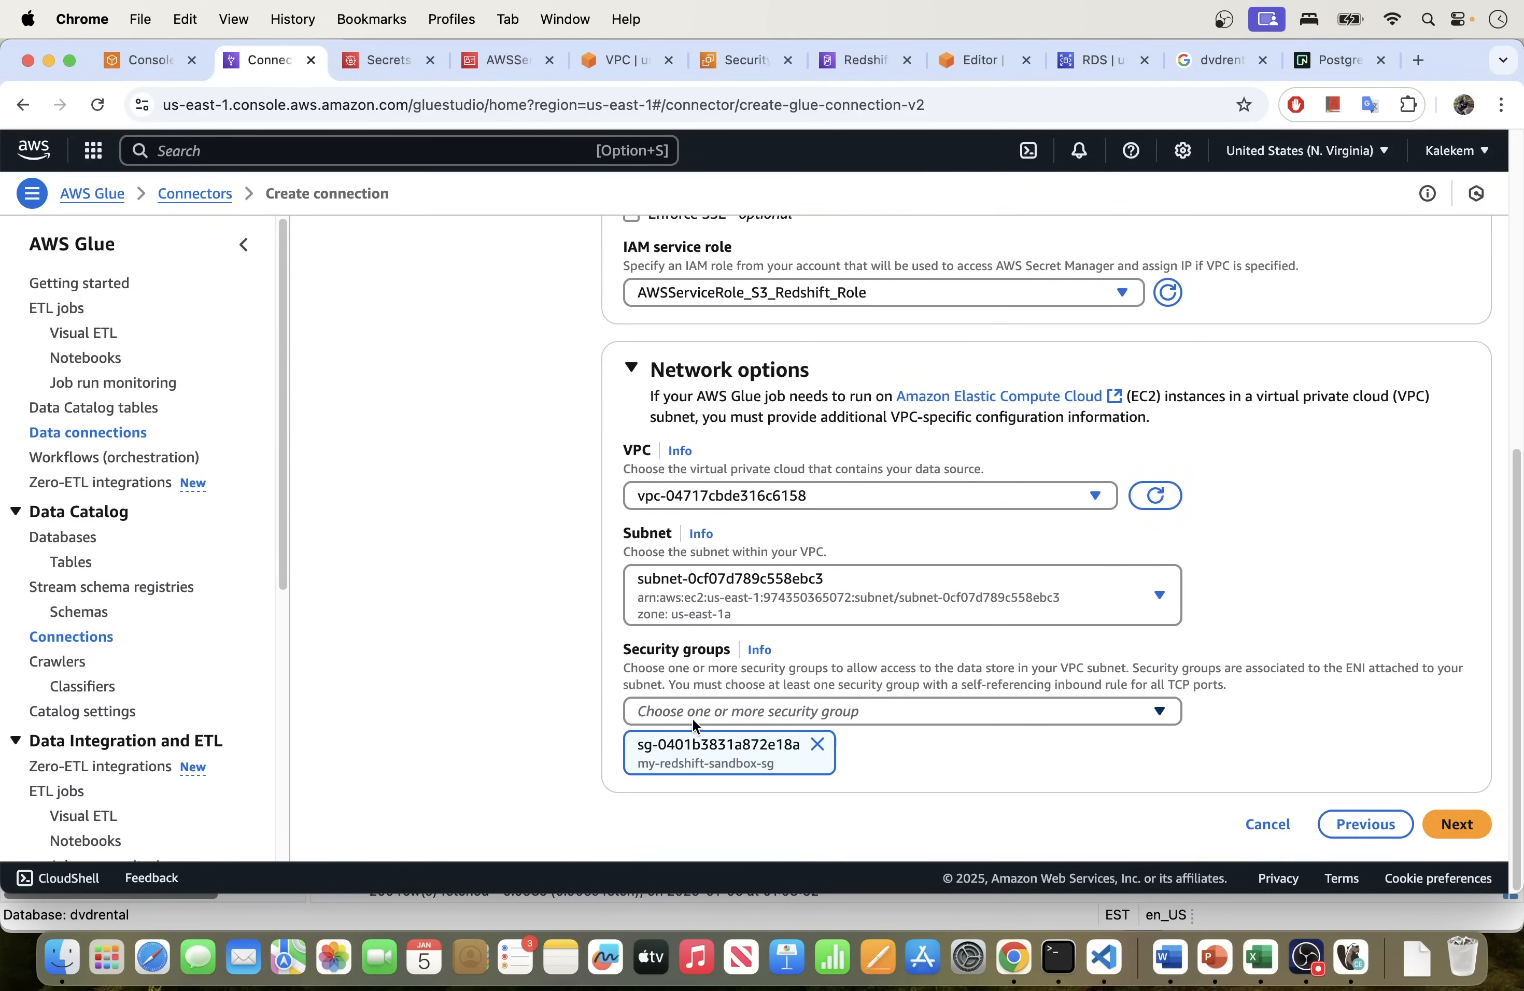
{"action": "left_click", "coordinate": [709, 713]}
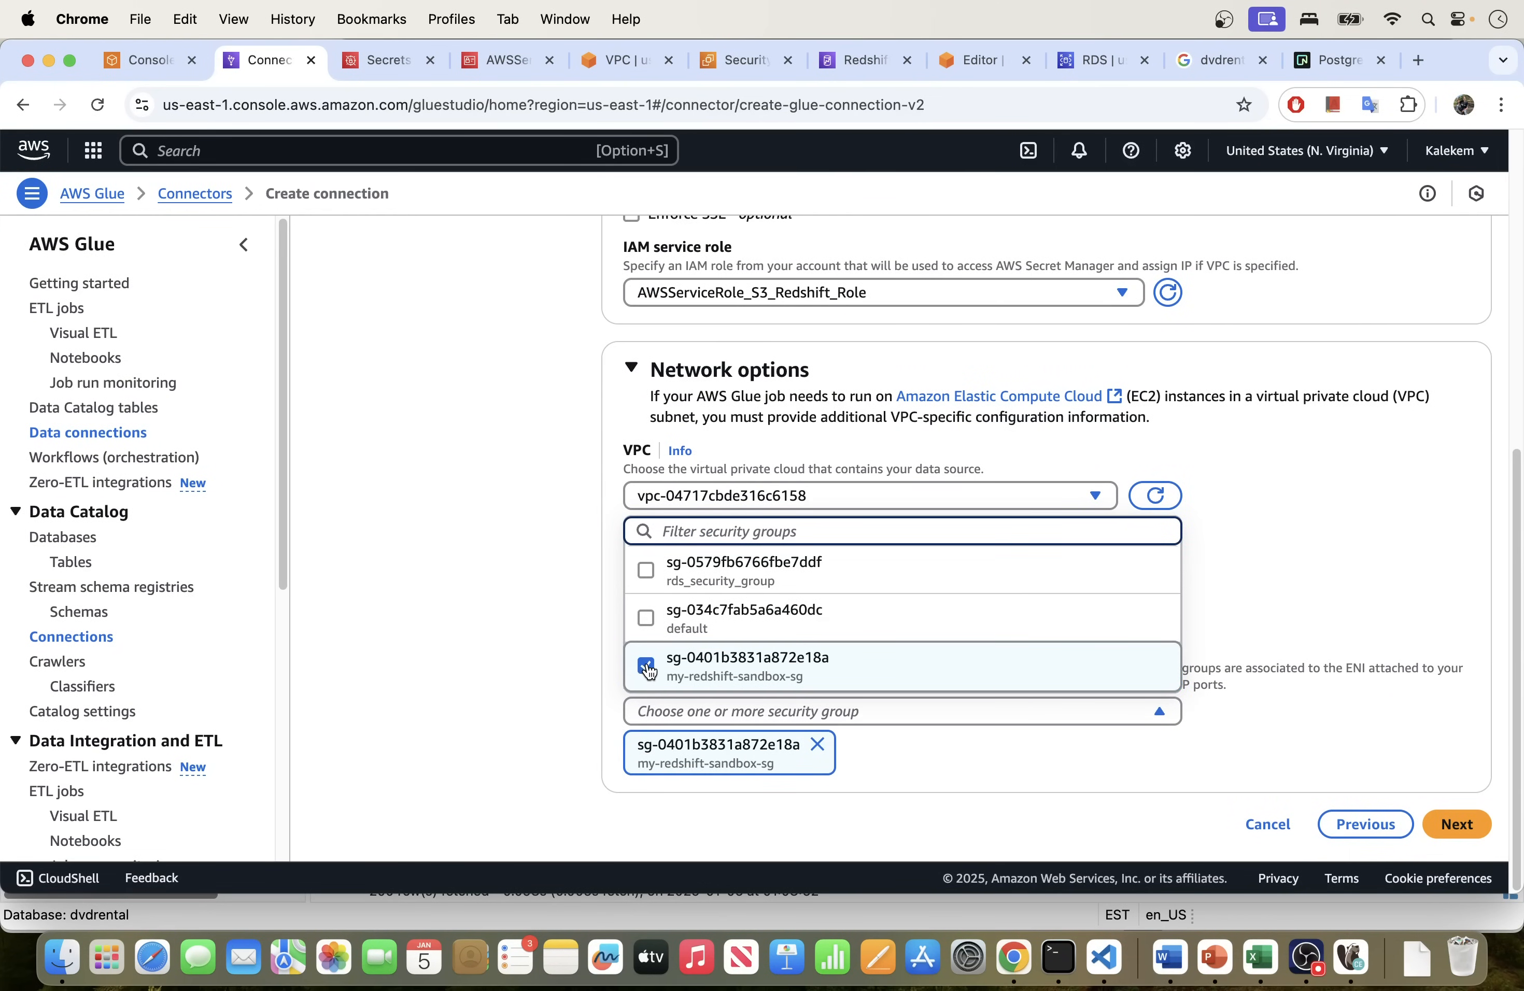
{"action": "left_click", "coordinate": [1119, 774]}
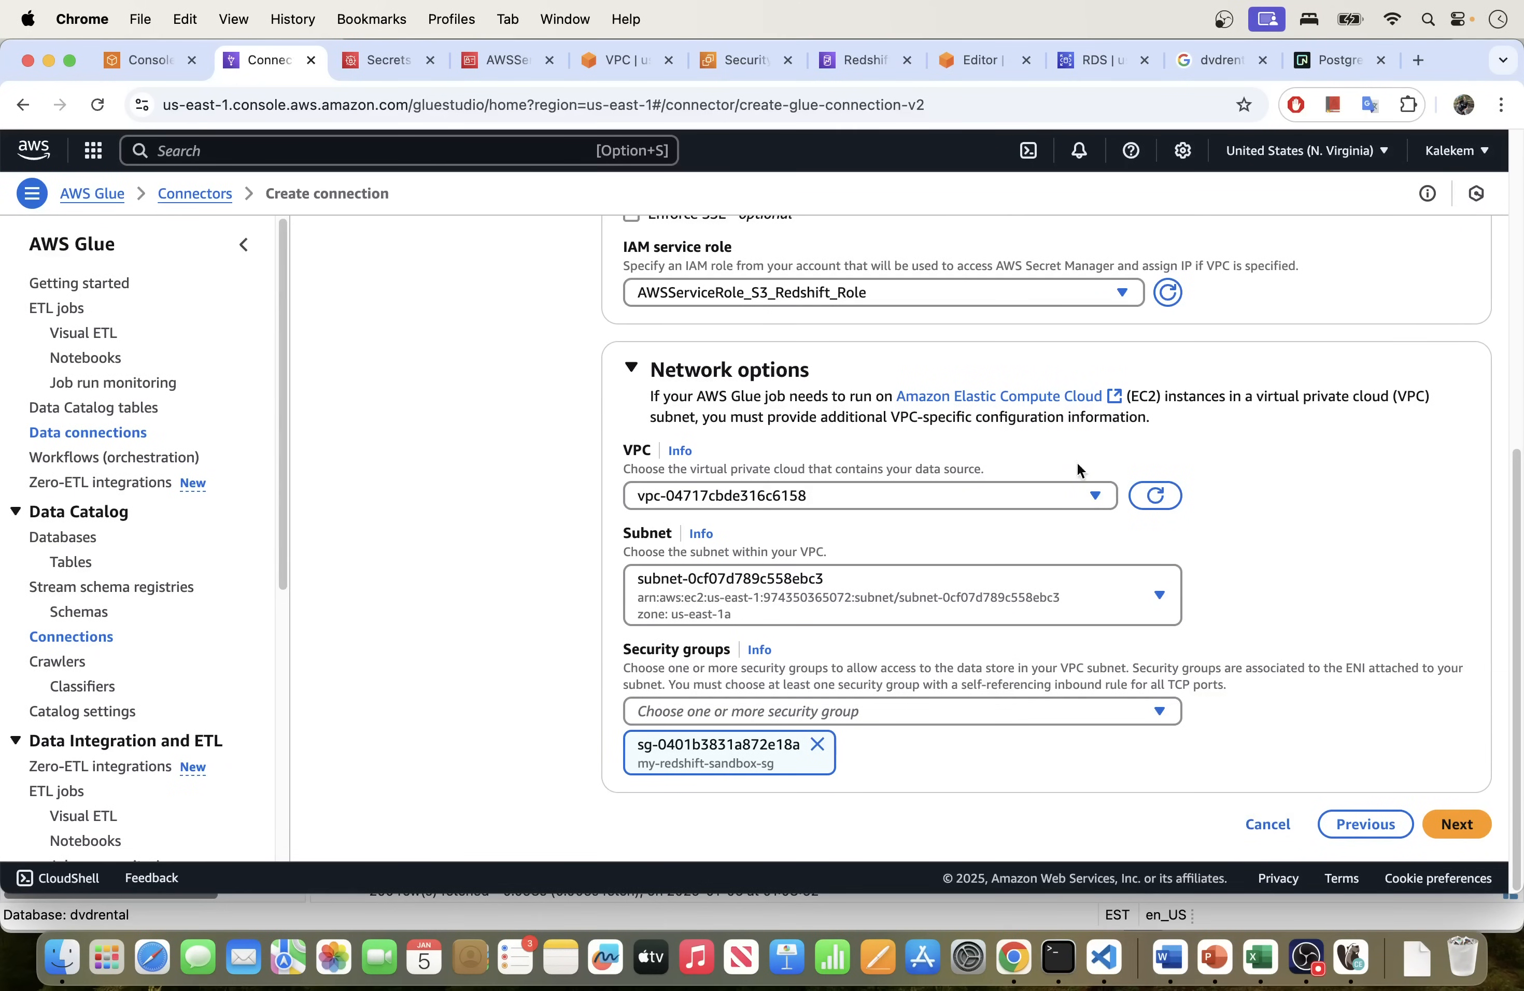
Step: Check the Redshift workgroup's network and security settings and open its VPC security group in a new tab to identify its name
{"action": "left_click", "coordinate": [1074, 60]}
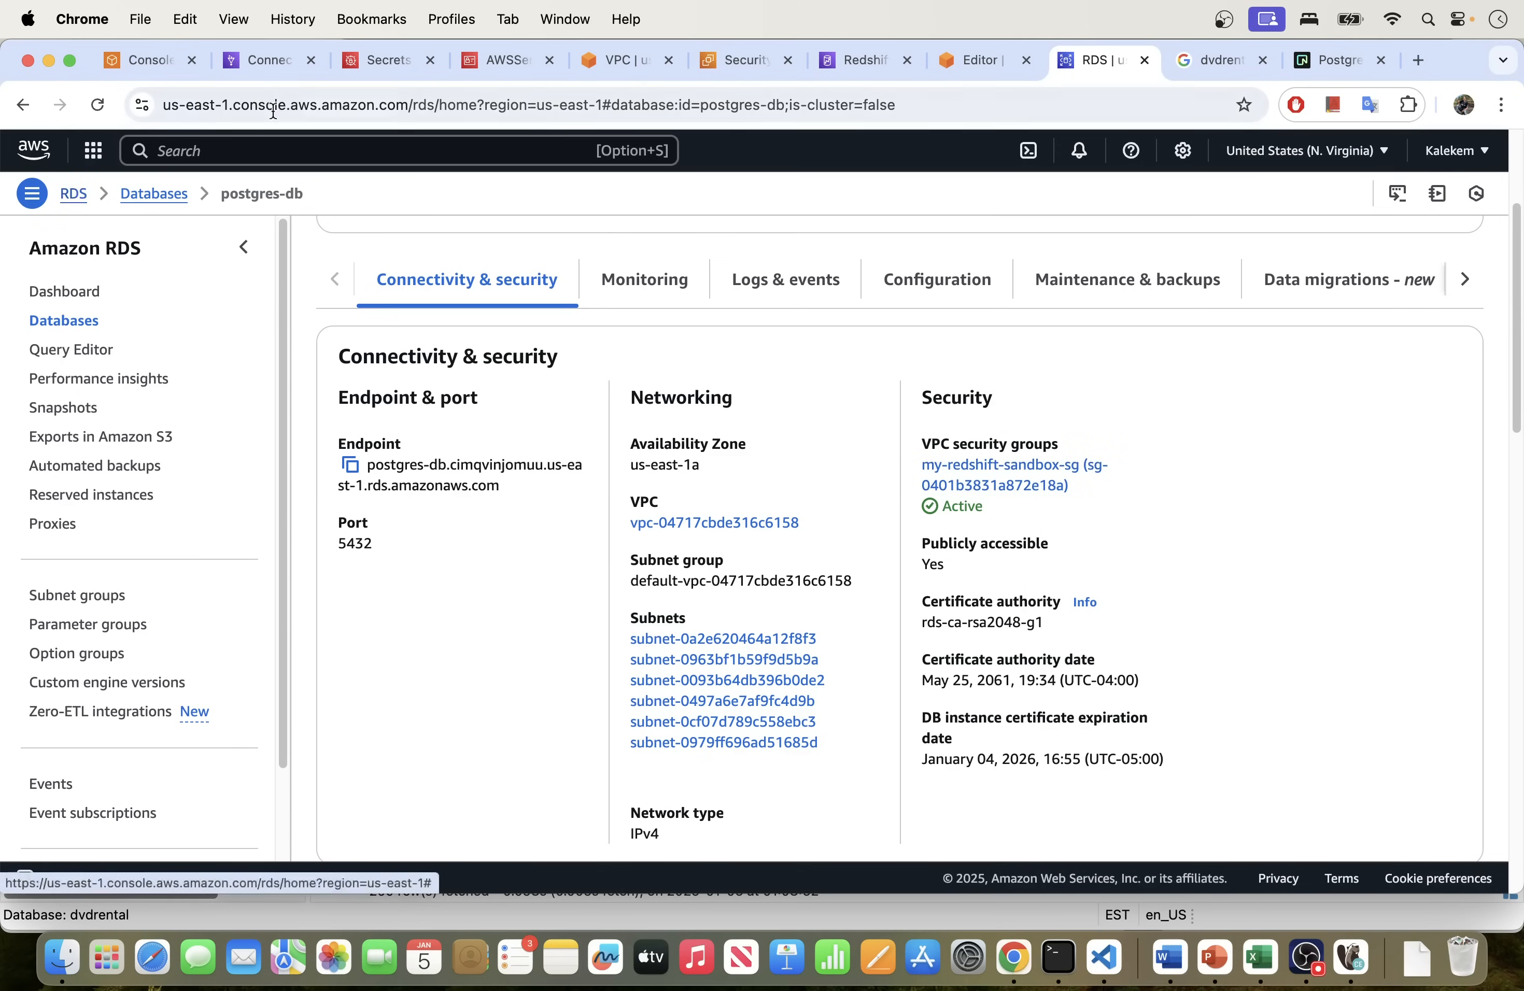
{"action": "left_click", "coordinate": [857, 61]}
{"action": "scroll", "coordinate": [890, 601], "scroll_direction": "down", "scroll_amount": 3}
{"action": "scroll", "coordinate": [891, 601], "scroll_direction": "down", "scroll_amount": 3}
{"action": "scroll", "coordinate": [891, 601], "scroll_direction": "up", "scroll_amount": 8}
{"action": "scroll", "coordinate": [890, 601], "scroll_direction": "down", "scroll_amount": 10}
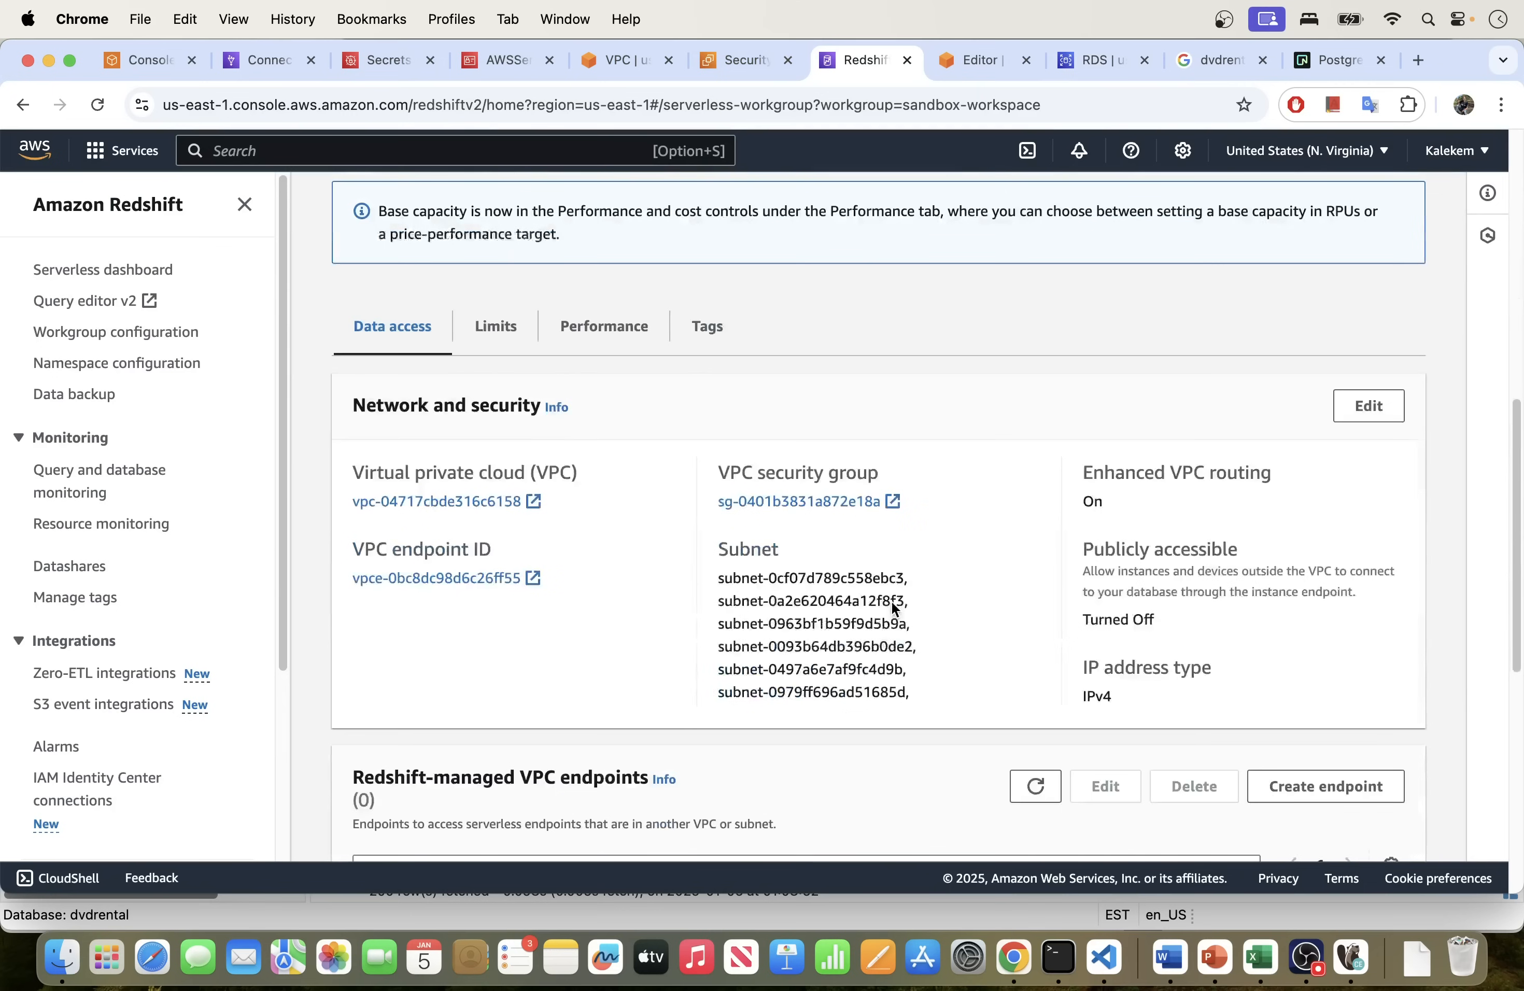
{"action": "right_click", "coordinate": [836, 509]}
{"action": "left_click", "coordinate": [862, 502]}
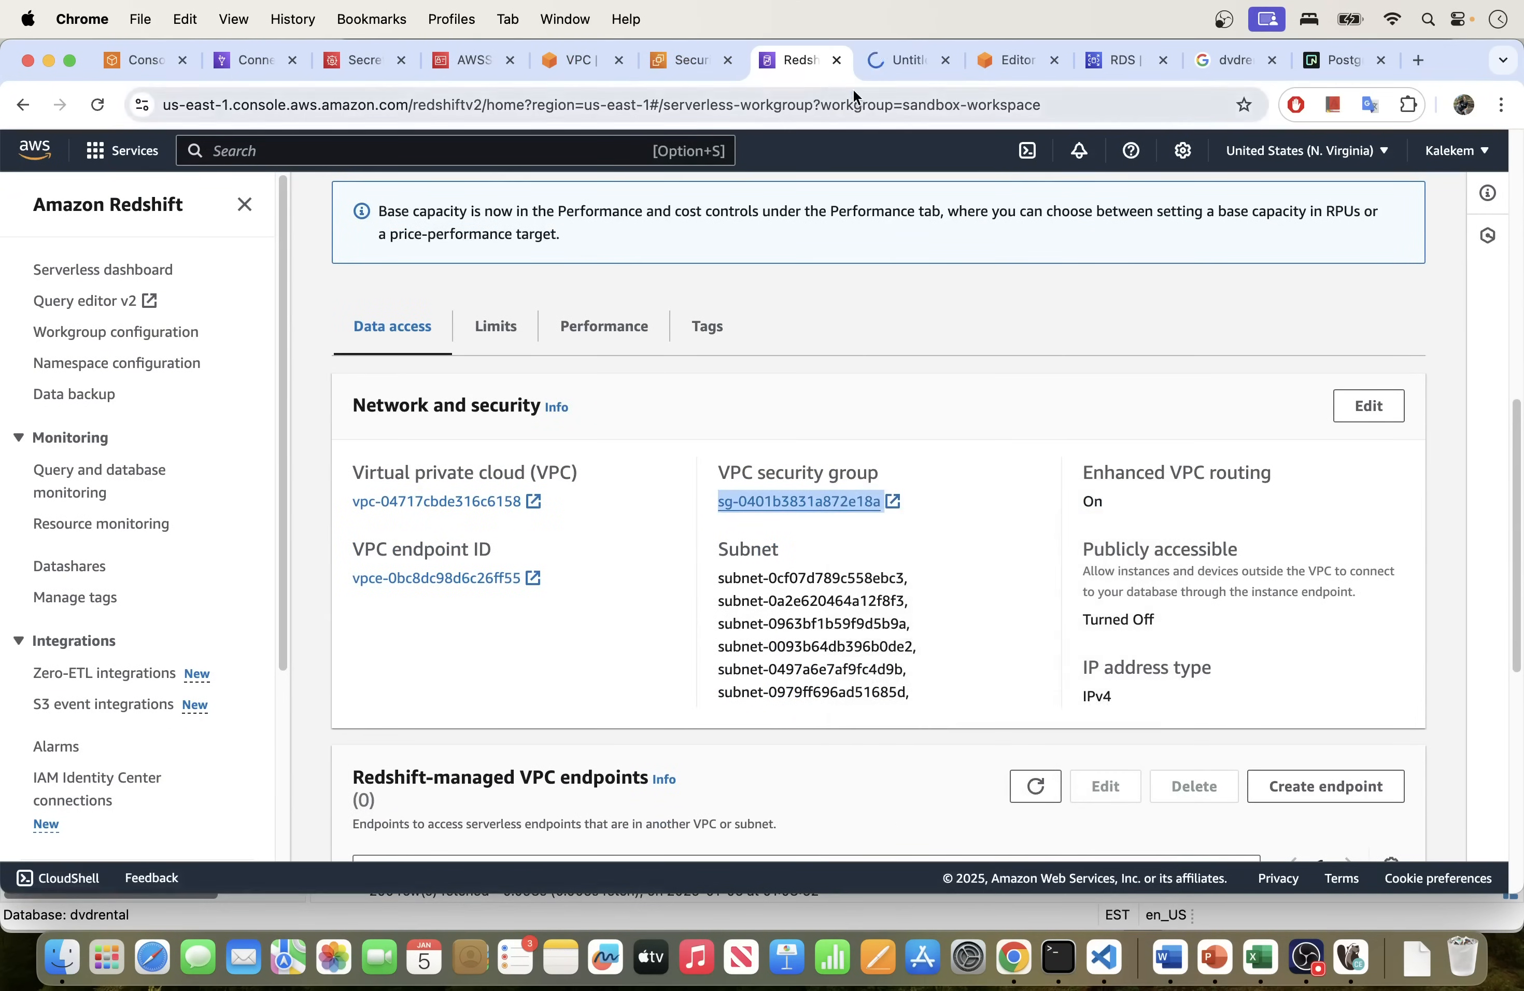
{"action": "left_click", "coordinate": [903, 62]}
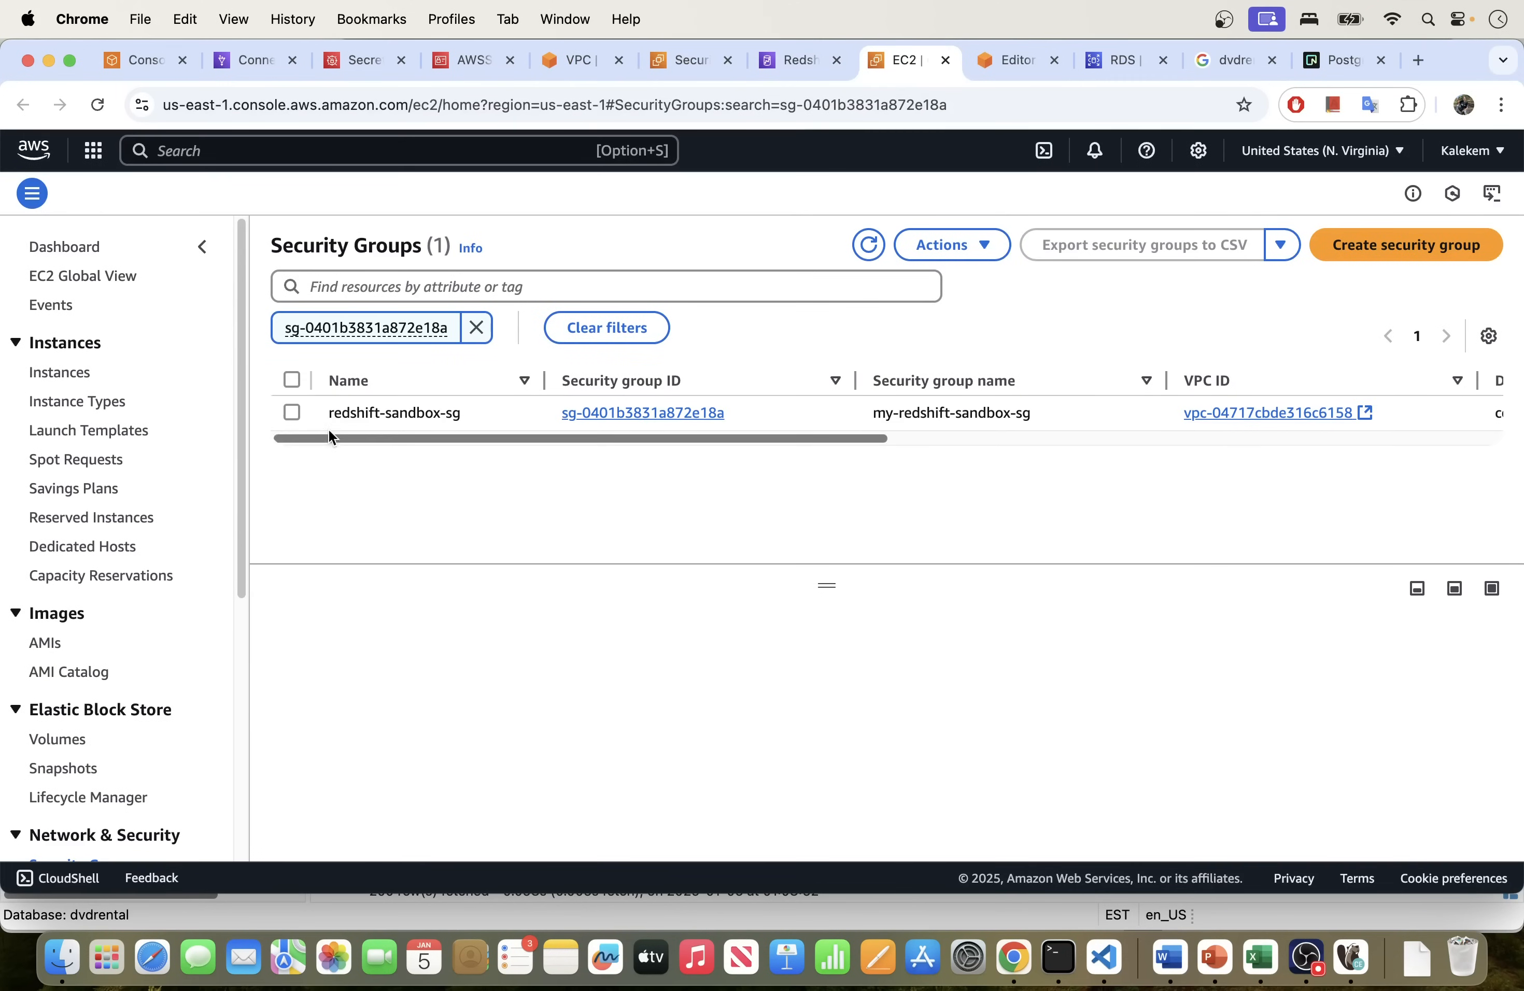
{"action": "left_click_drag", "start_coordinate": [329, 412], "coordinate": [473, 414]}
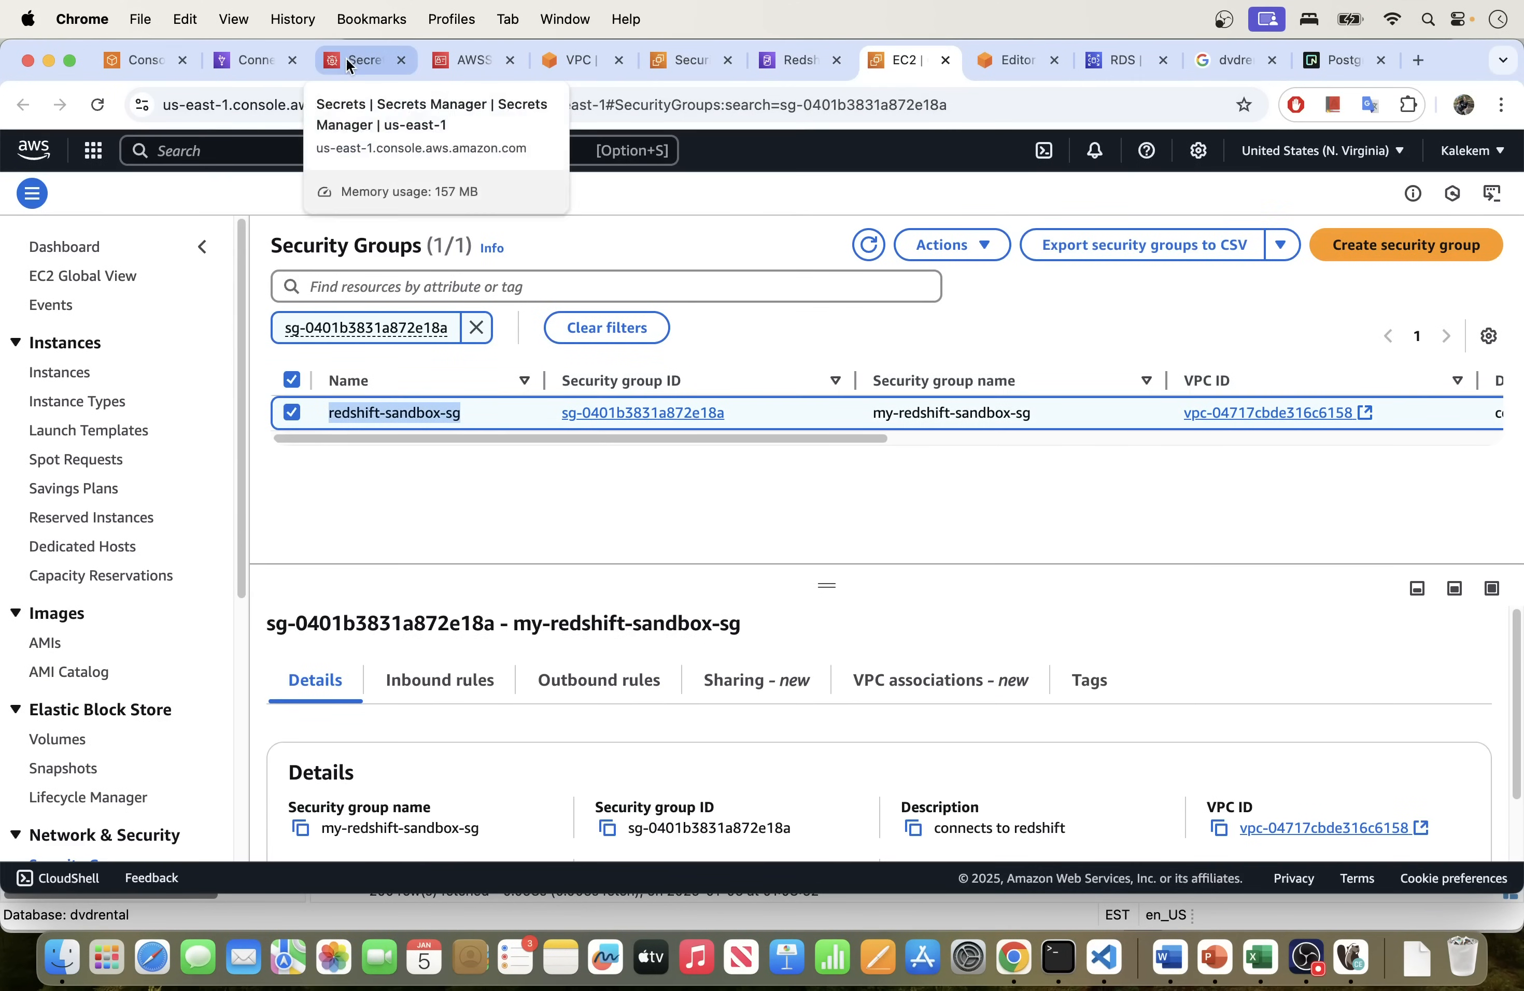
Step: Cancel the new Glue connection and inspect the existing Postgresql Con Test and Redshift connection entries, including the available actions
{"action": "left_click", "coordinate": [245, 61]}
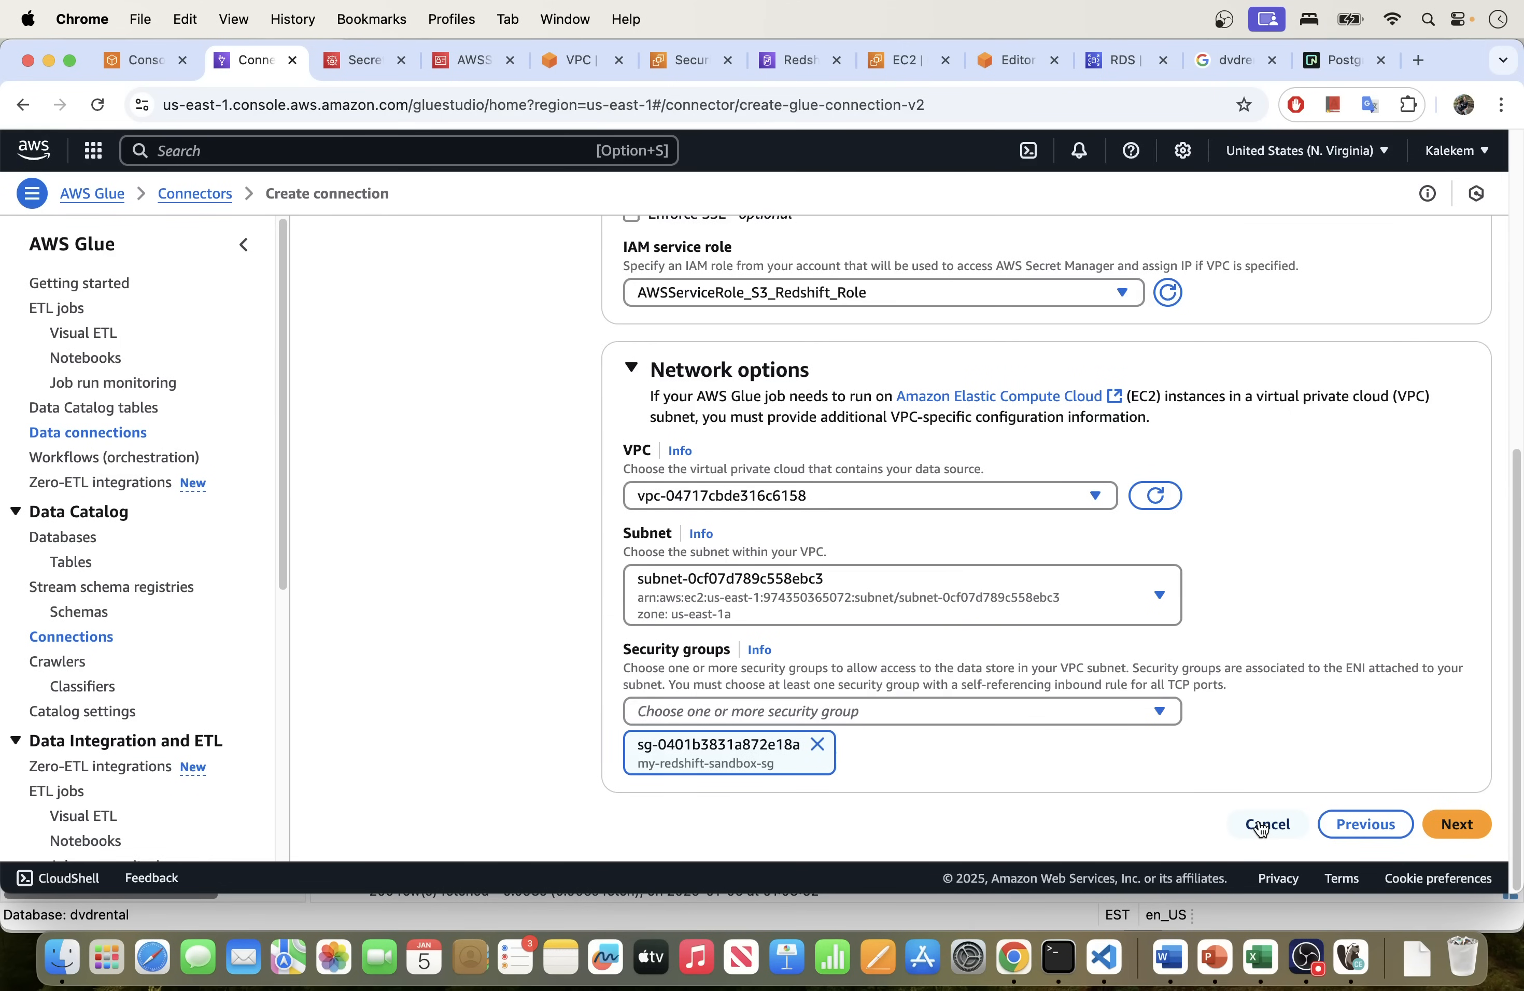
{"action": "left_click", "coordinate": [1261, 826]}
{"action": "scroll", "coordinate": [575, 663], "scroll_direction": "down", "scroll_amount": 2}
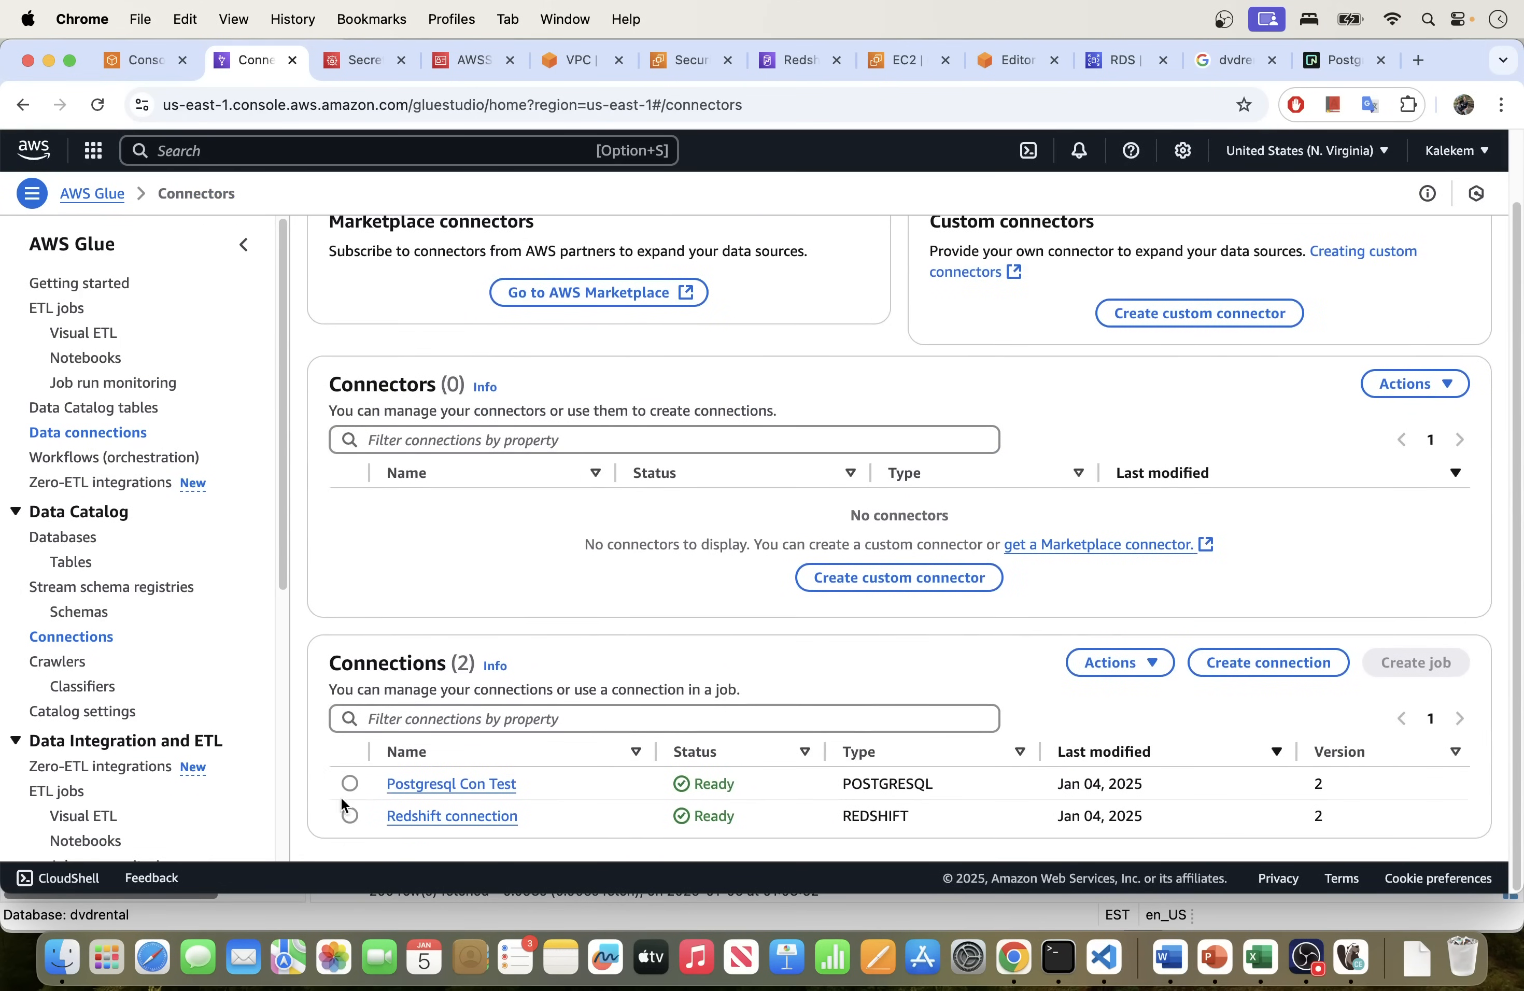
{"action": "left_click", "coordinate": [351, 784]}
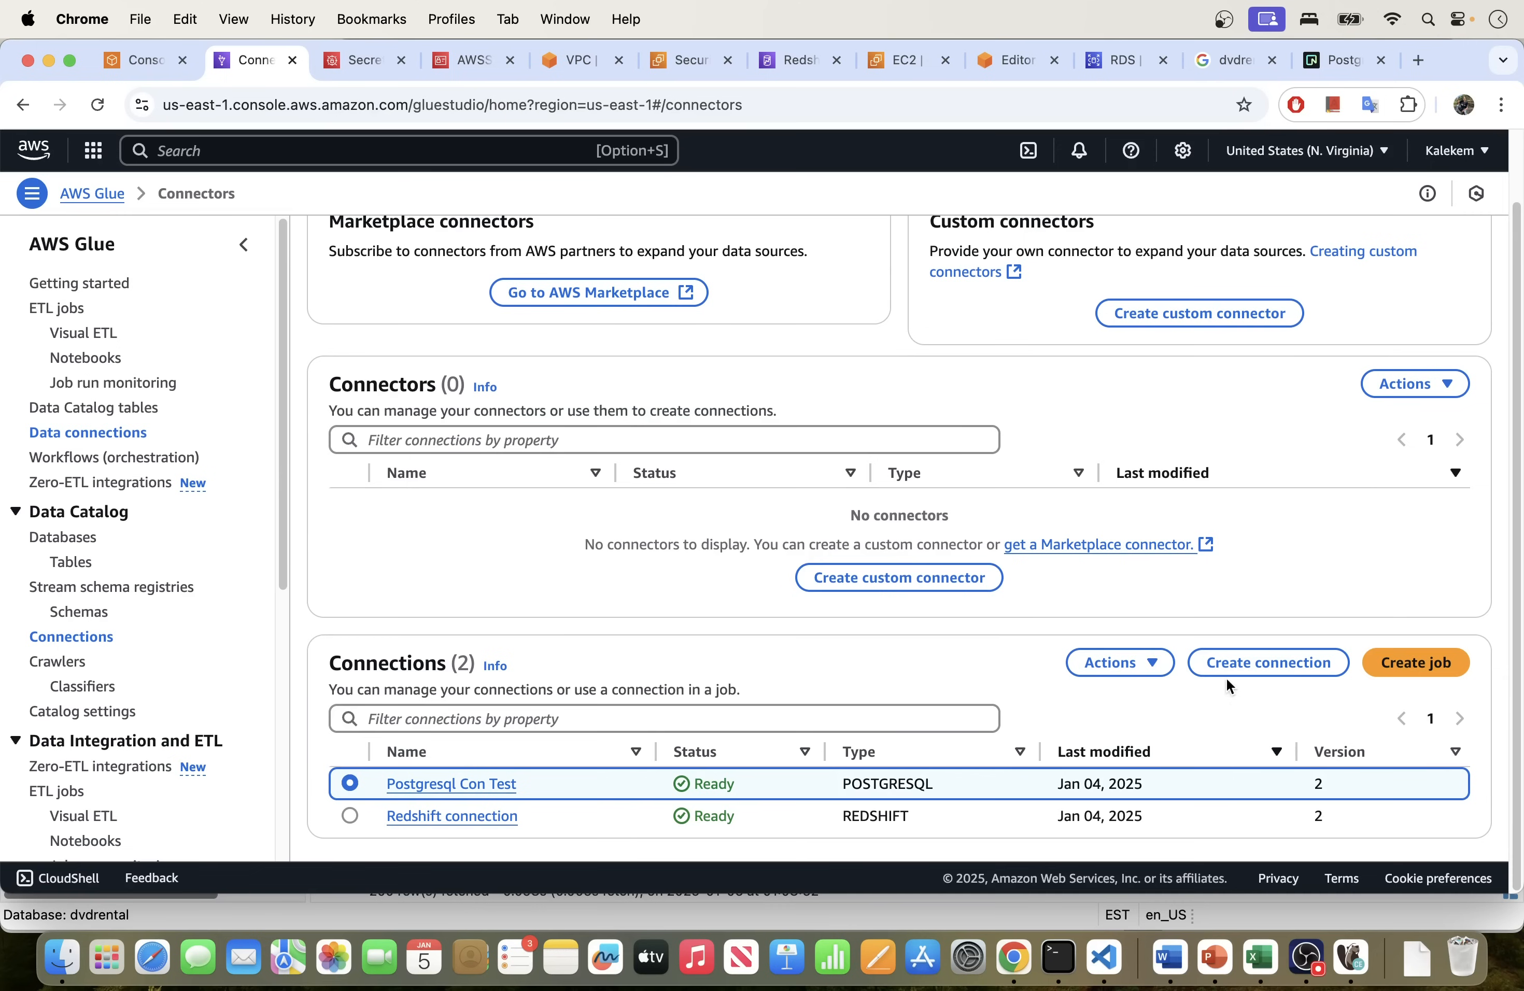
{"action": "left_click", "coordinate": [1150, 664]}
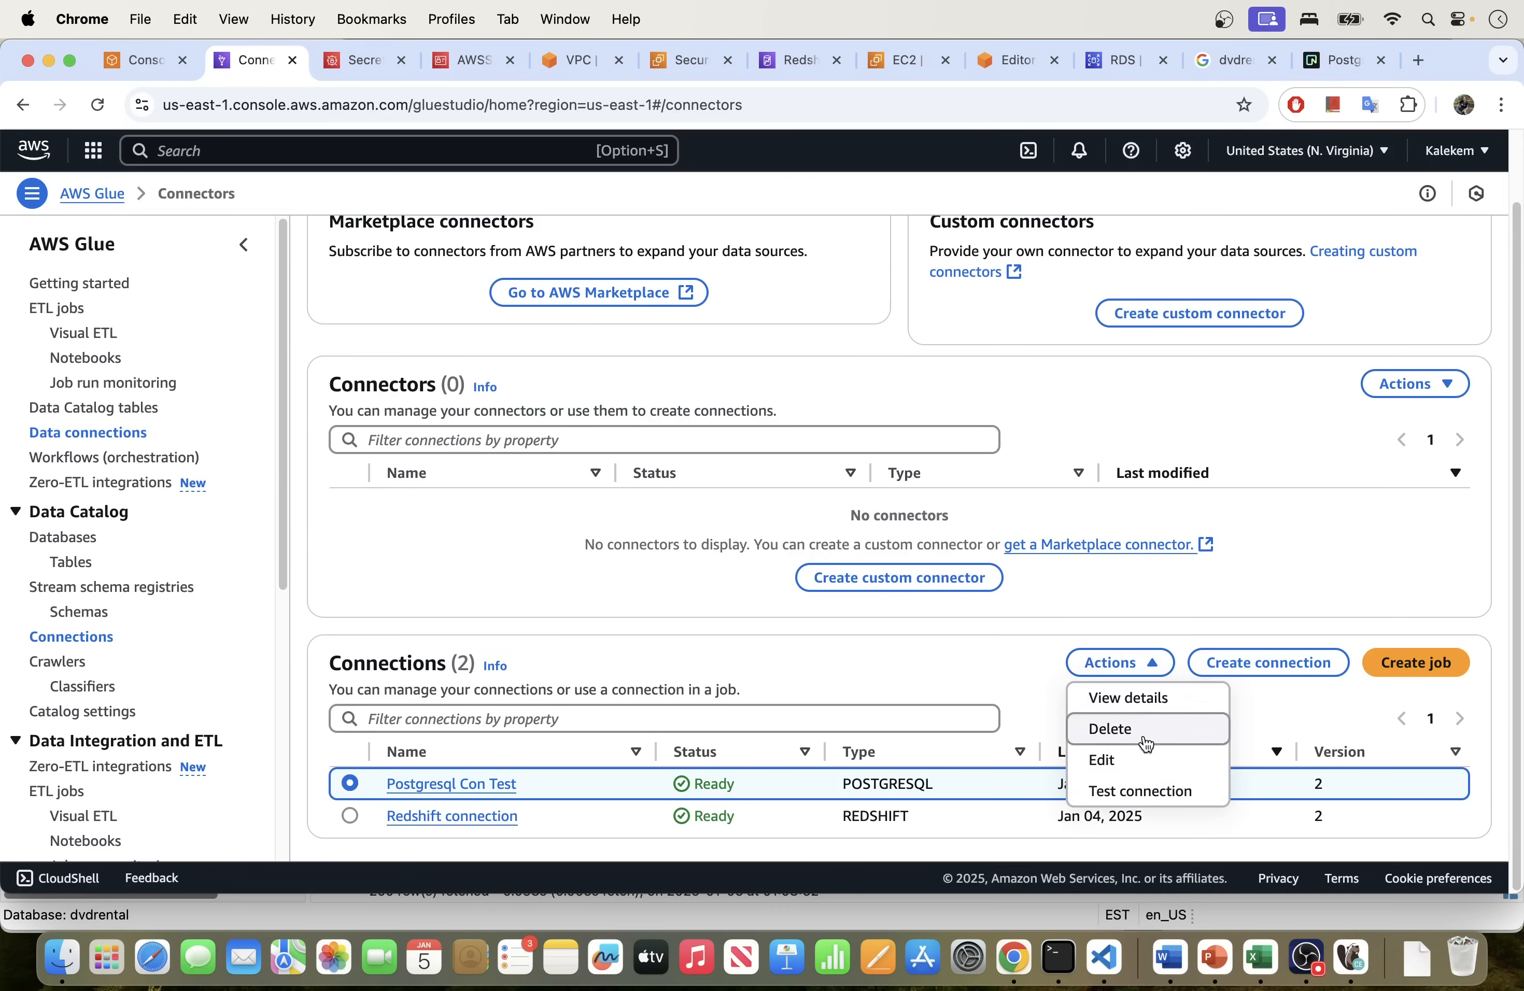
{"action": "left_click", "coordinate": [951, 684]}
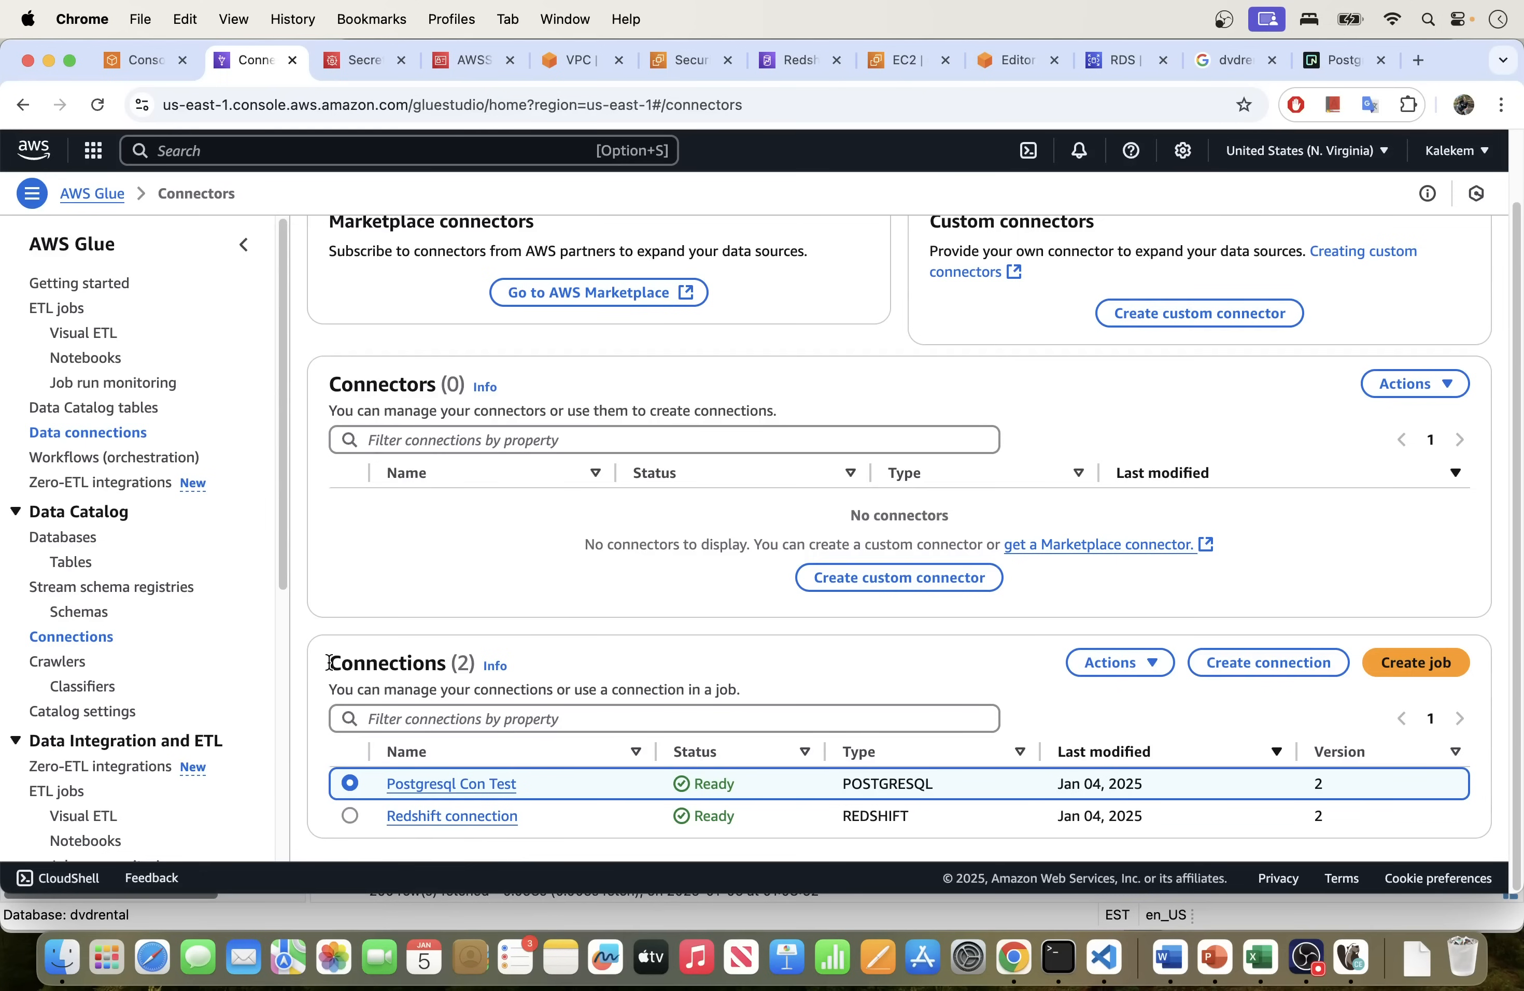
{"action": "left_click", "coordinate": [348, 816]}
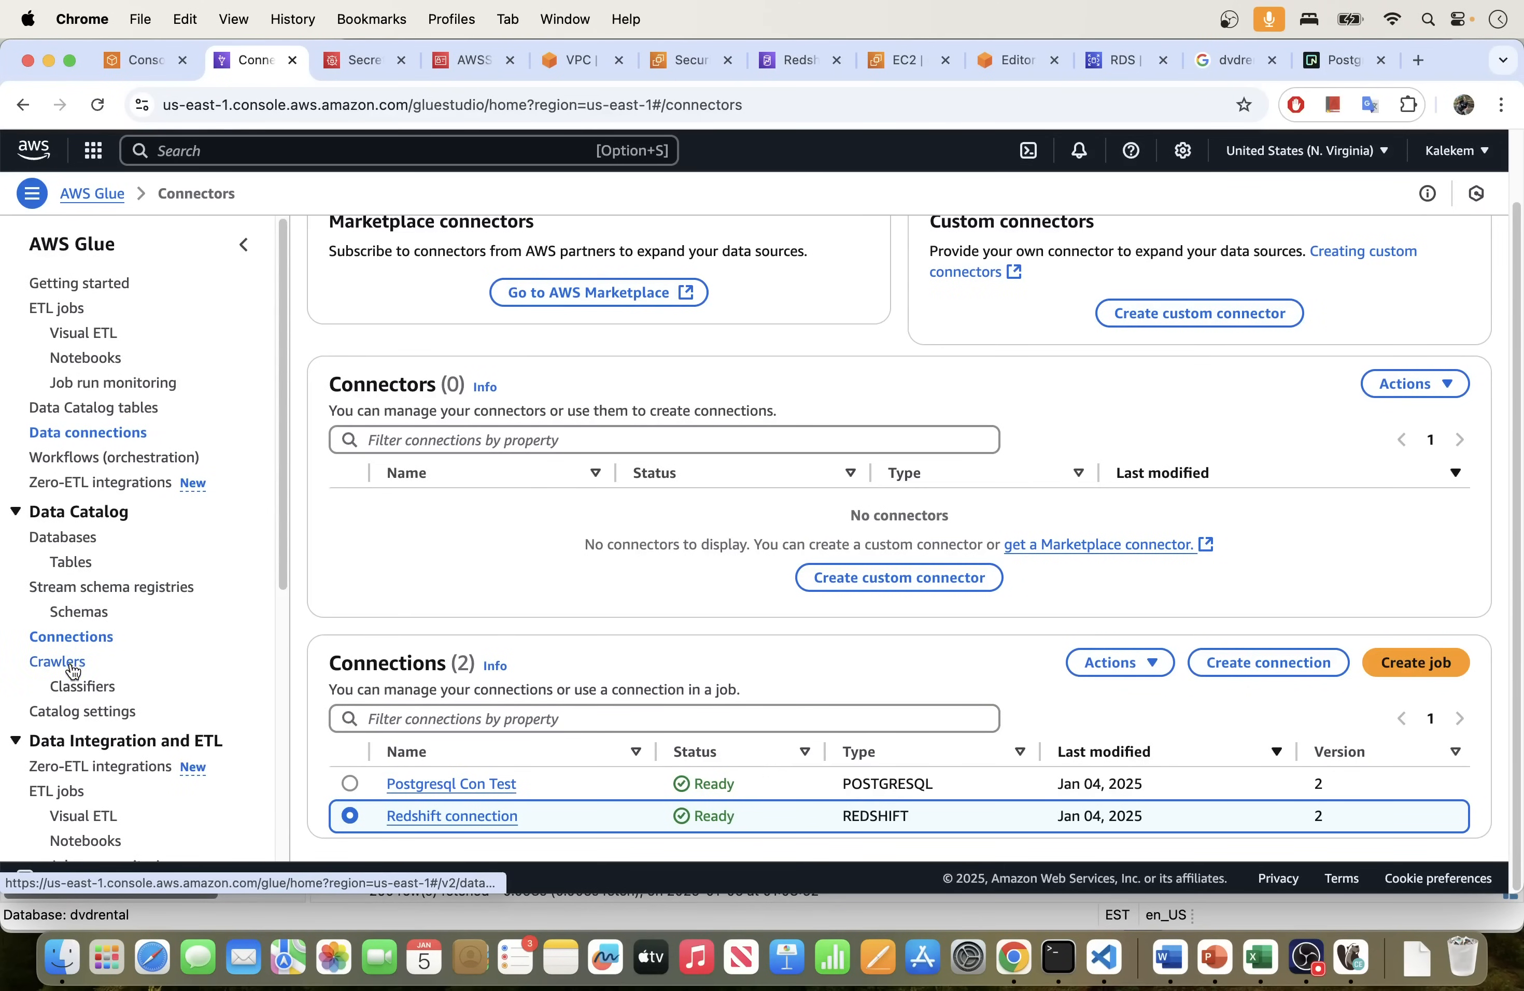
Step: Check the existing AWS Glue crawlers and return to the connections list
{"action": "left_click", "coordinate": [36, 664]}
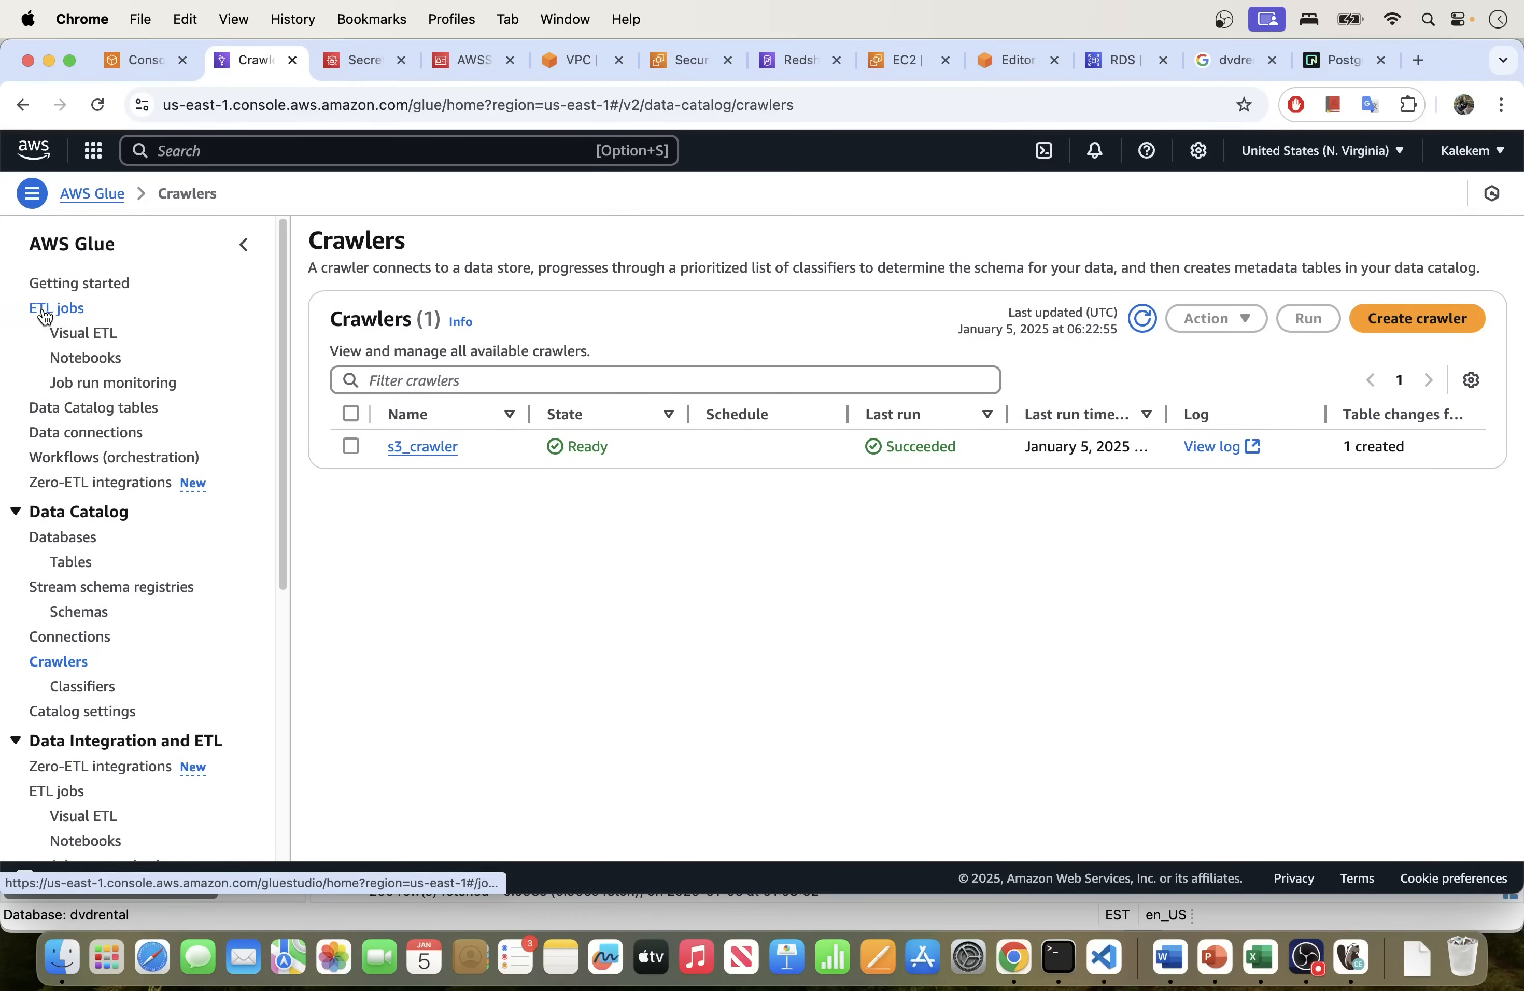
{"action": "left_click", "coordinate": [87, 638]}
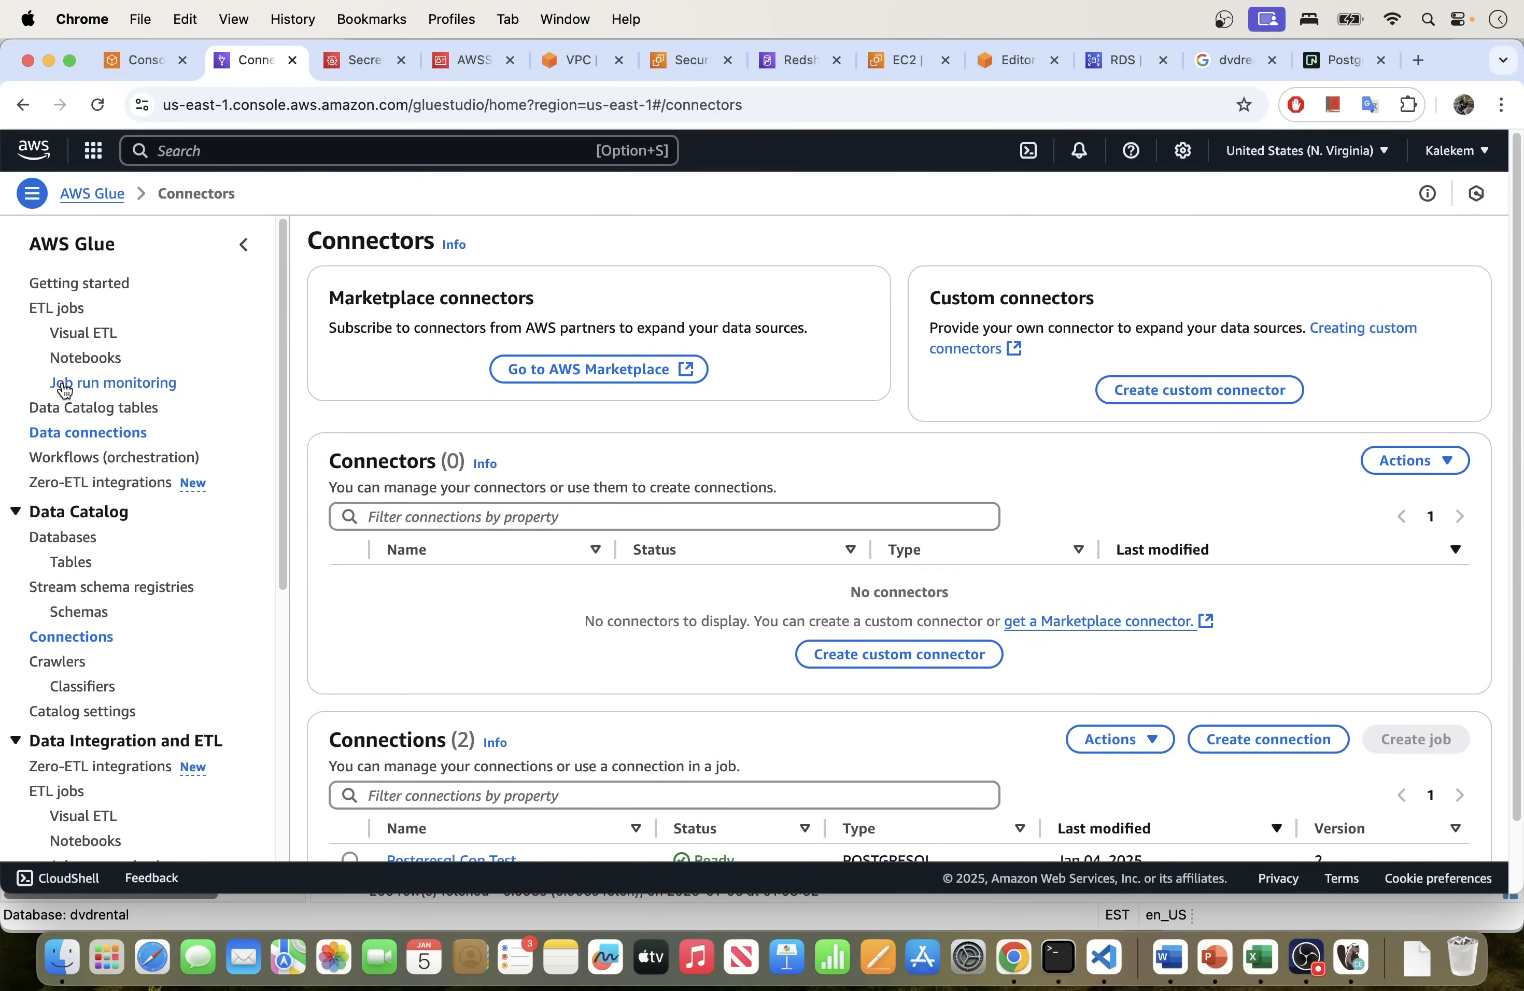
Step: Open the AWS Glue ETL jobs in a new tab, create a blank visual ETL job and browse its source nodes
{"action": "right_click", "coordinate": [51, 314]}
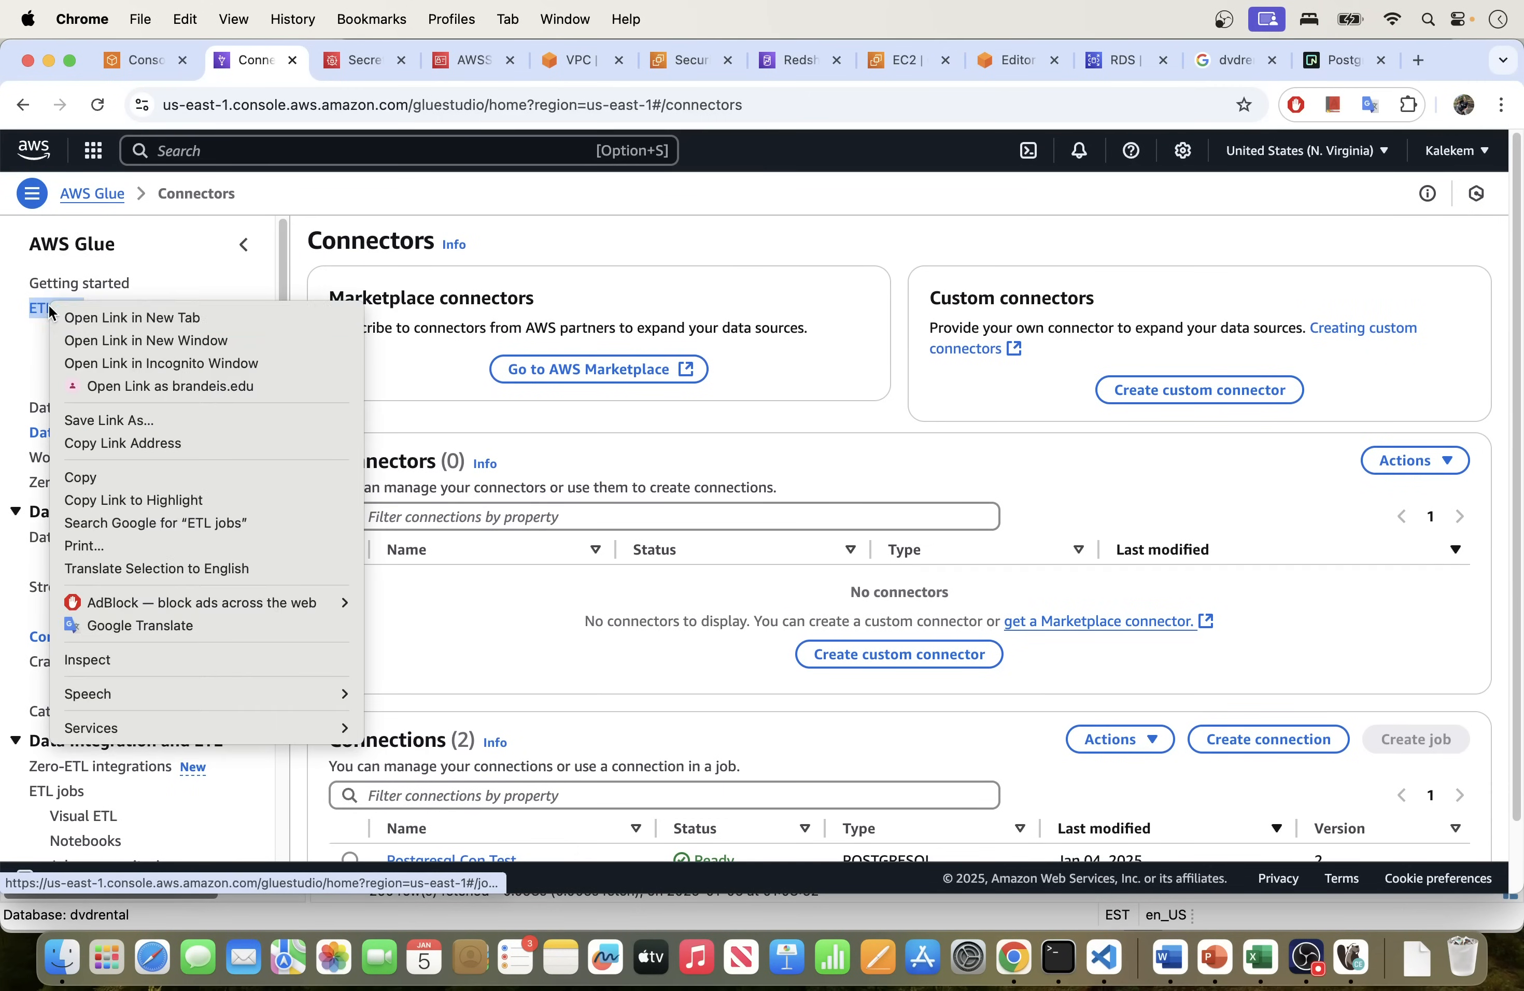
{"action": "left_click", "coordinate": [78, 320]}
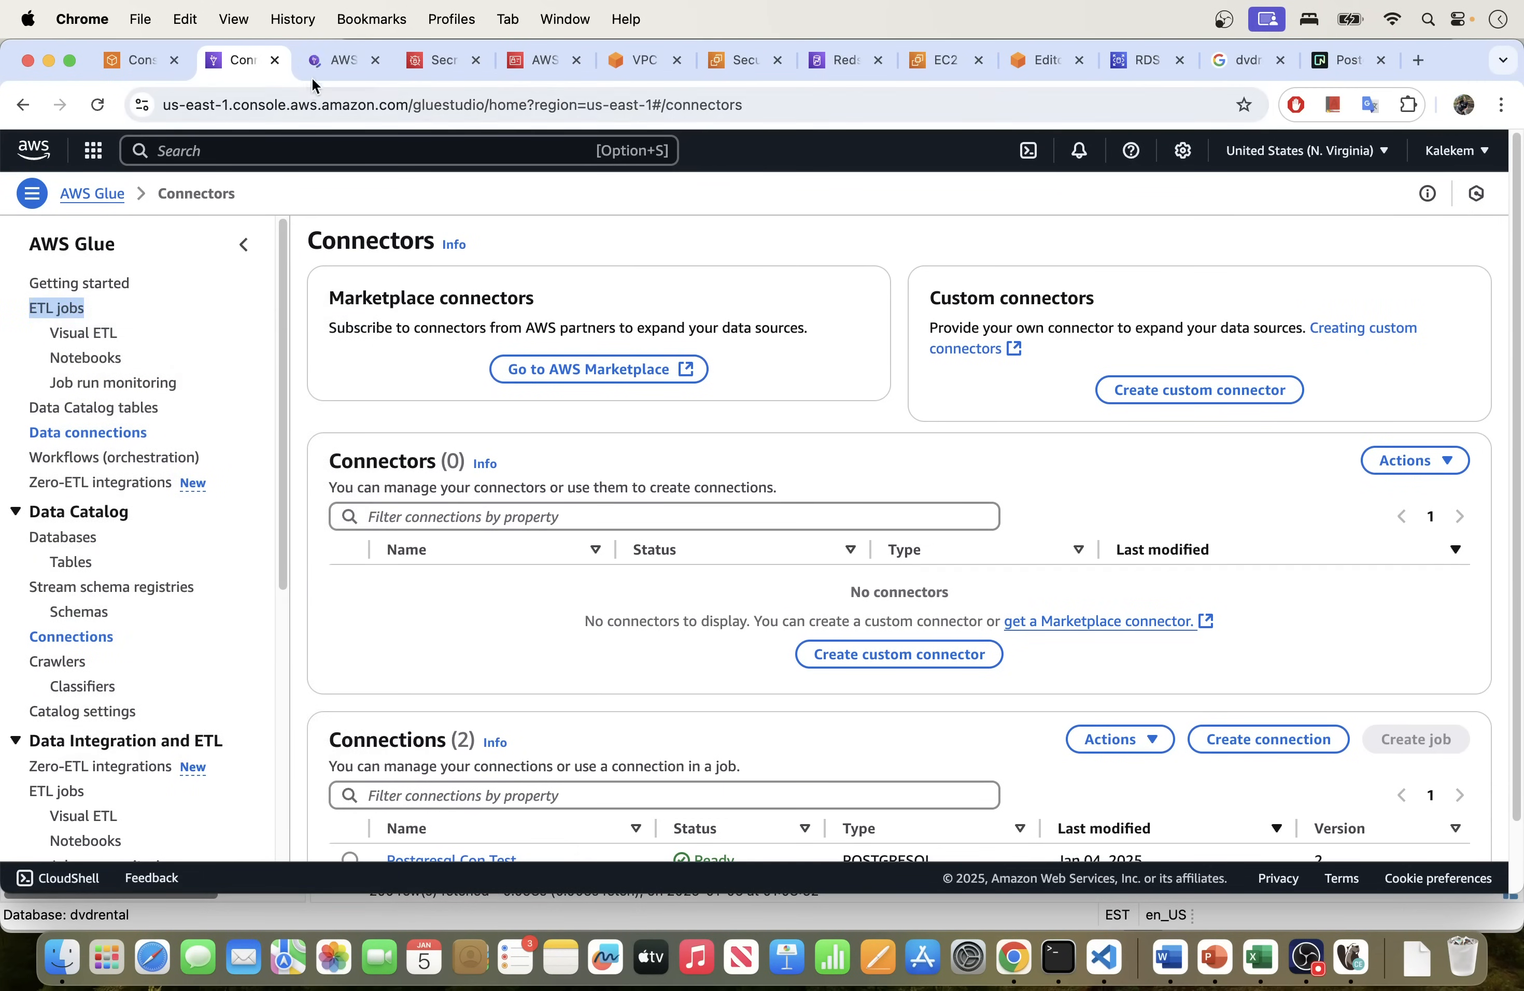
{"action": "left_click", "coordinate": [326, 61]}
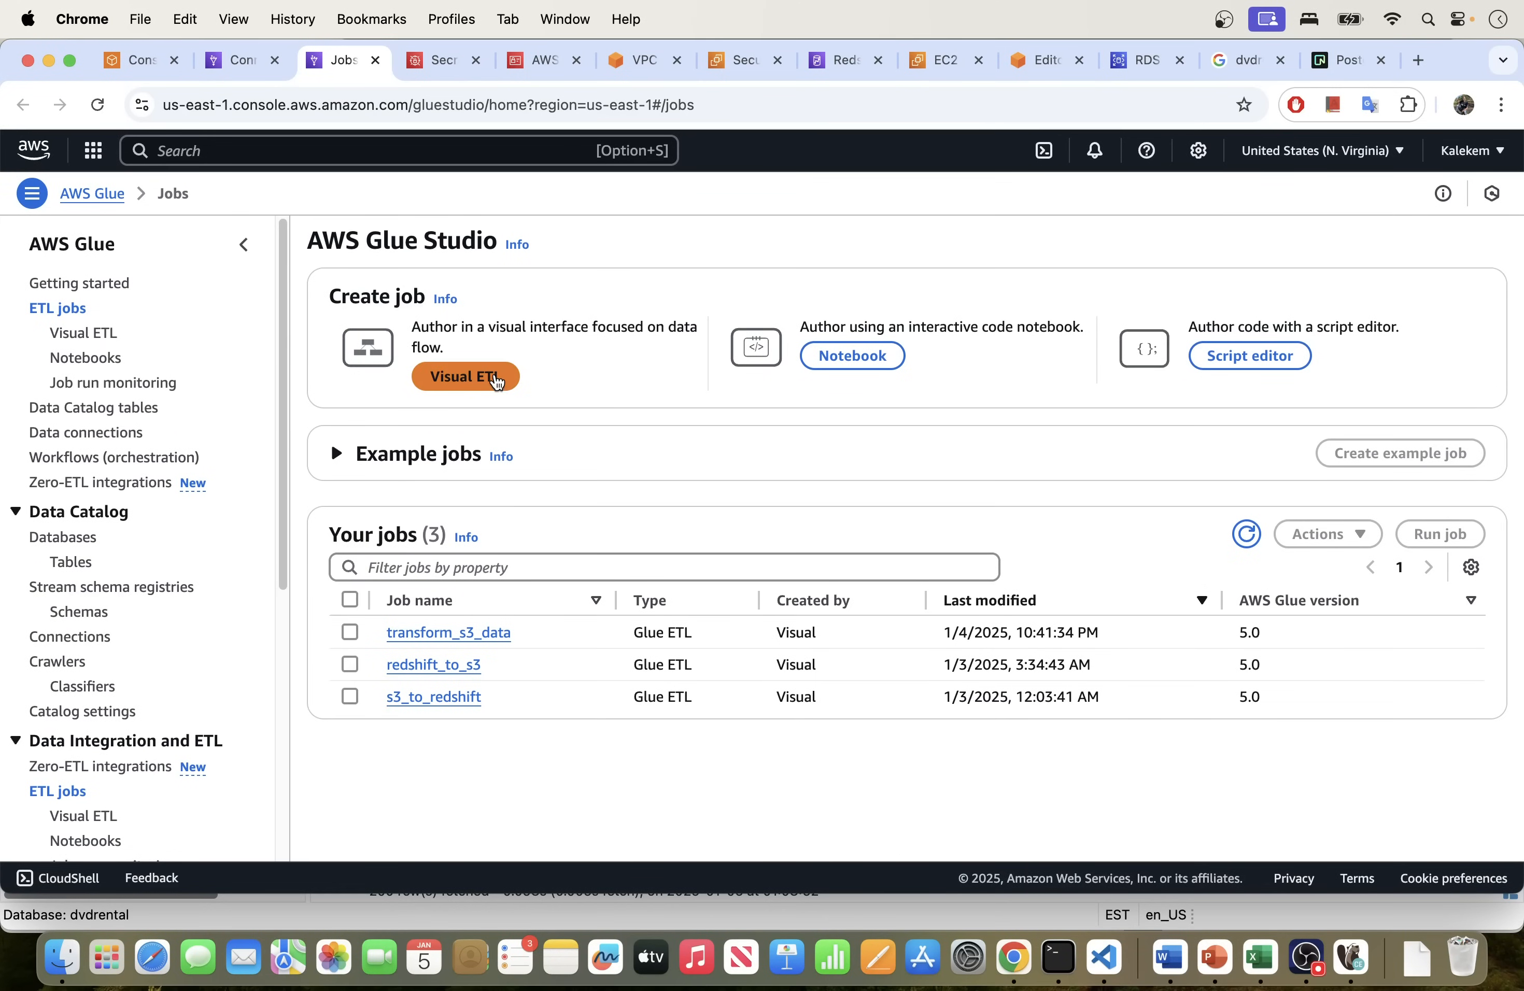
{"action": "left_click", "coordinate": [498, 380]}
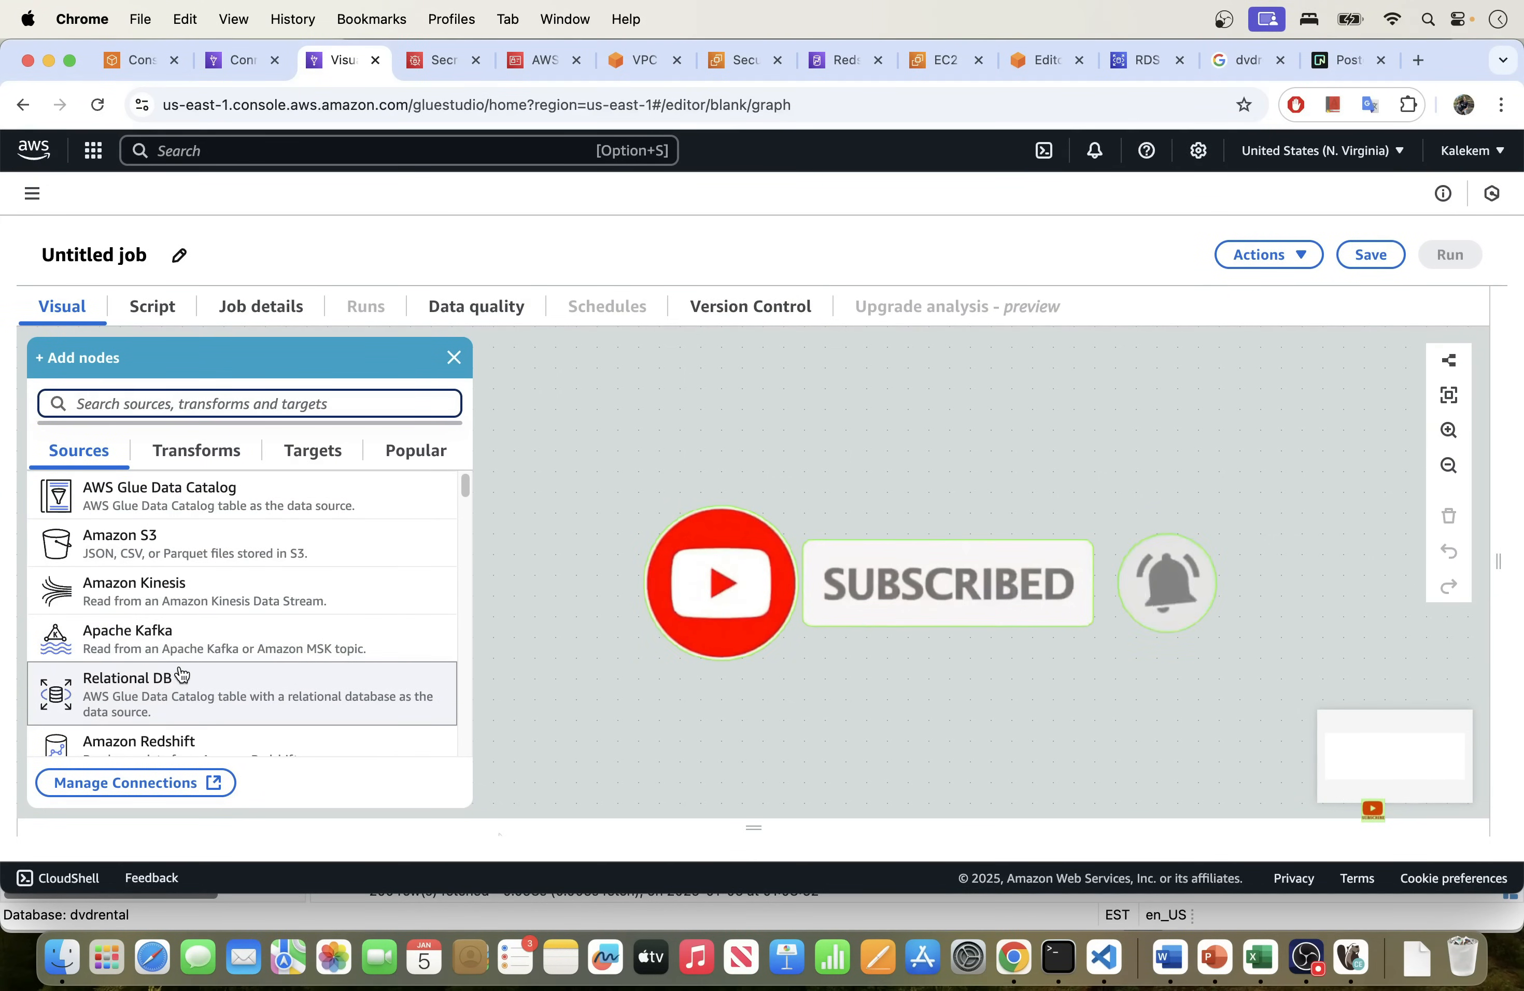
{"action": "scroll", "coordinate": [184, 670], "scroll_direction": "down", "scroll_amount": 3}
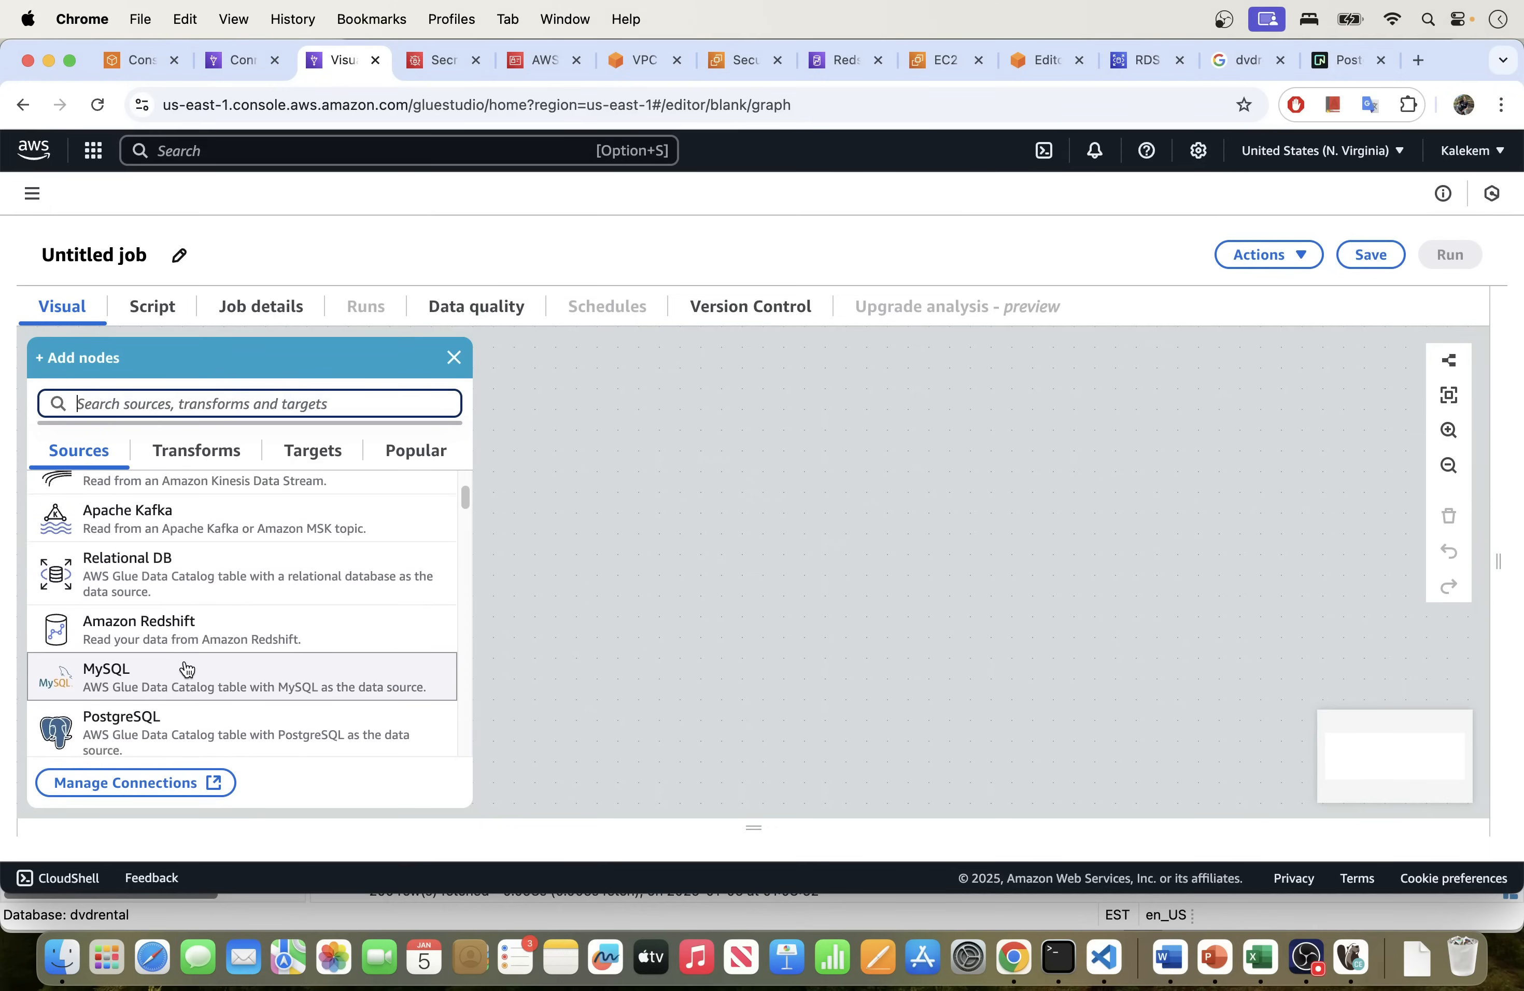
Step: Add a PostgreSQL source node to the job and assign it the Postgresql Con Test connection using JDBC connection details
{"action": "left_click", "coordinate": [165, 733]}
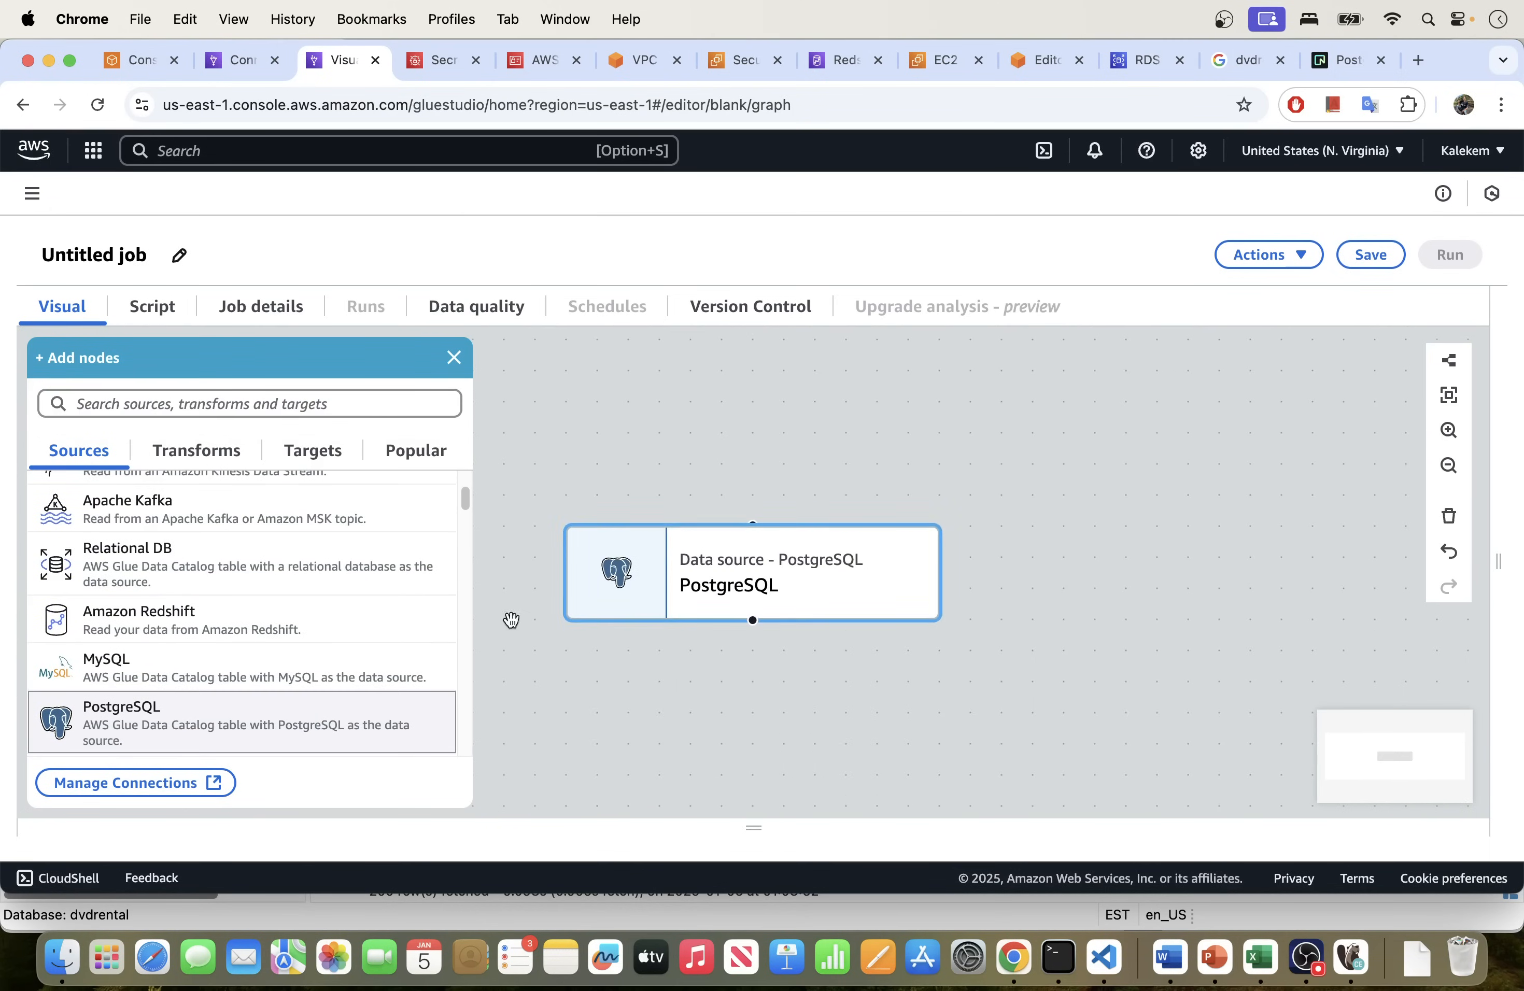
{"action": "left_click", "coordinate": [707, 591]}
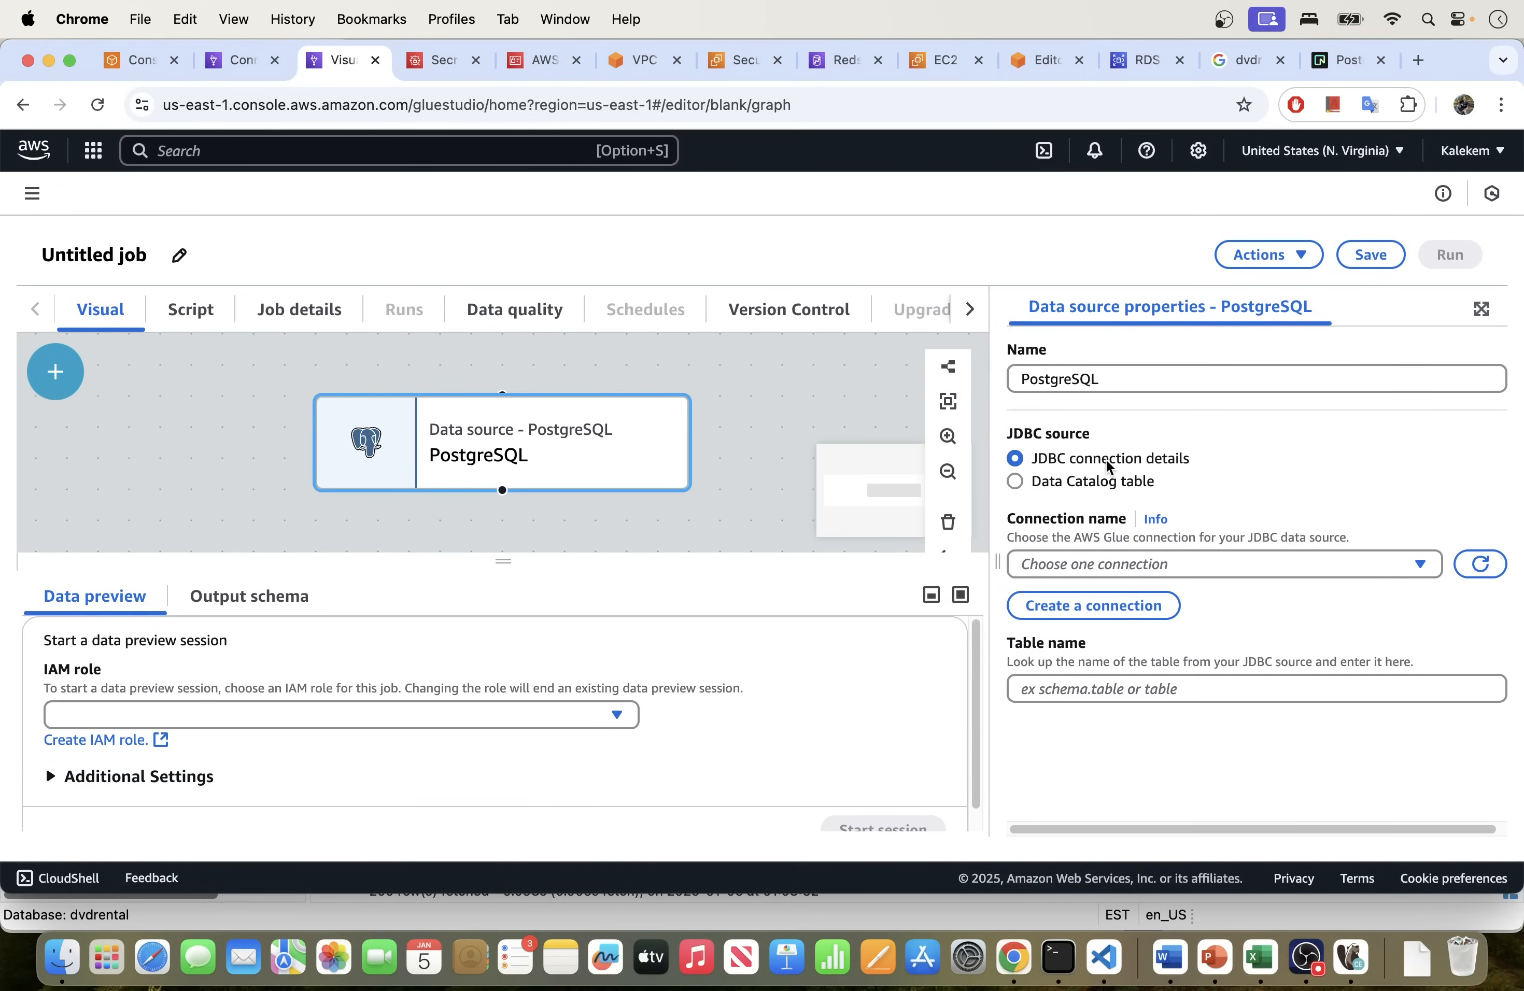
{"action": "left_click", "coordinate": [1123, 563]}
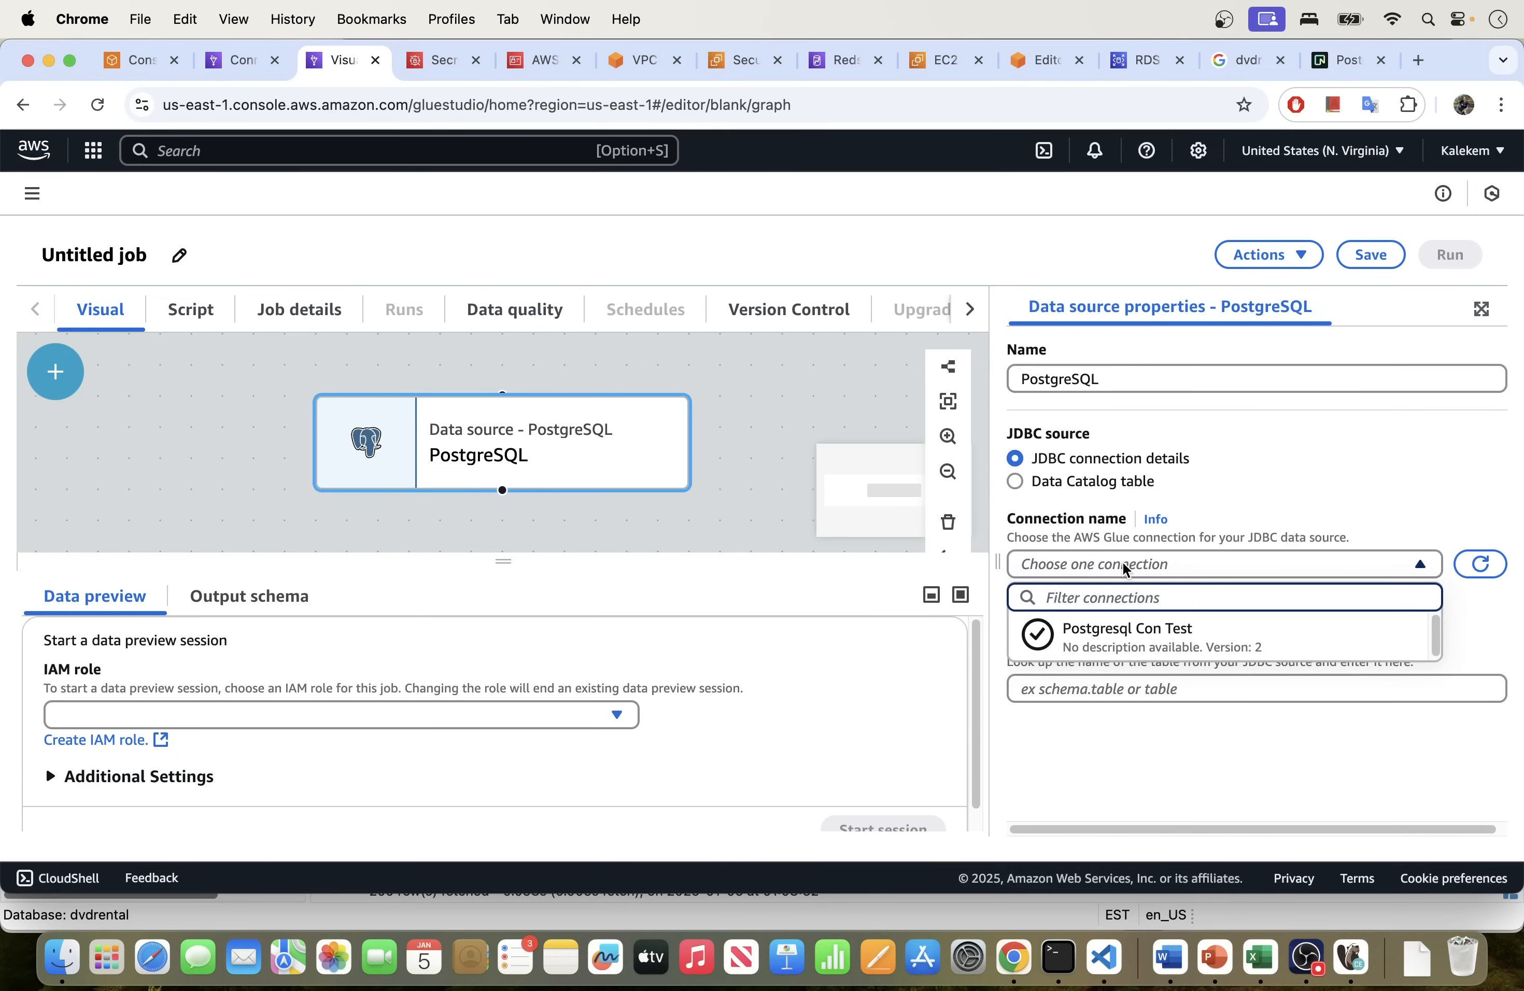
{"action": "left_click", "coordinate": [1098, 633]}
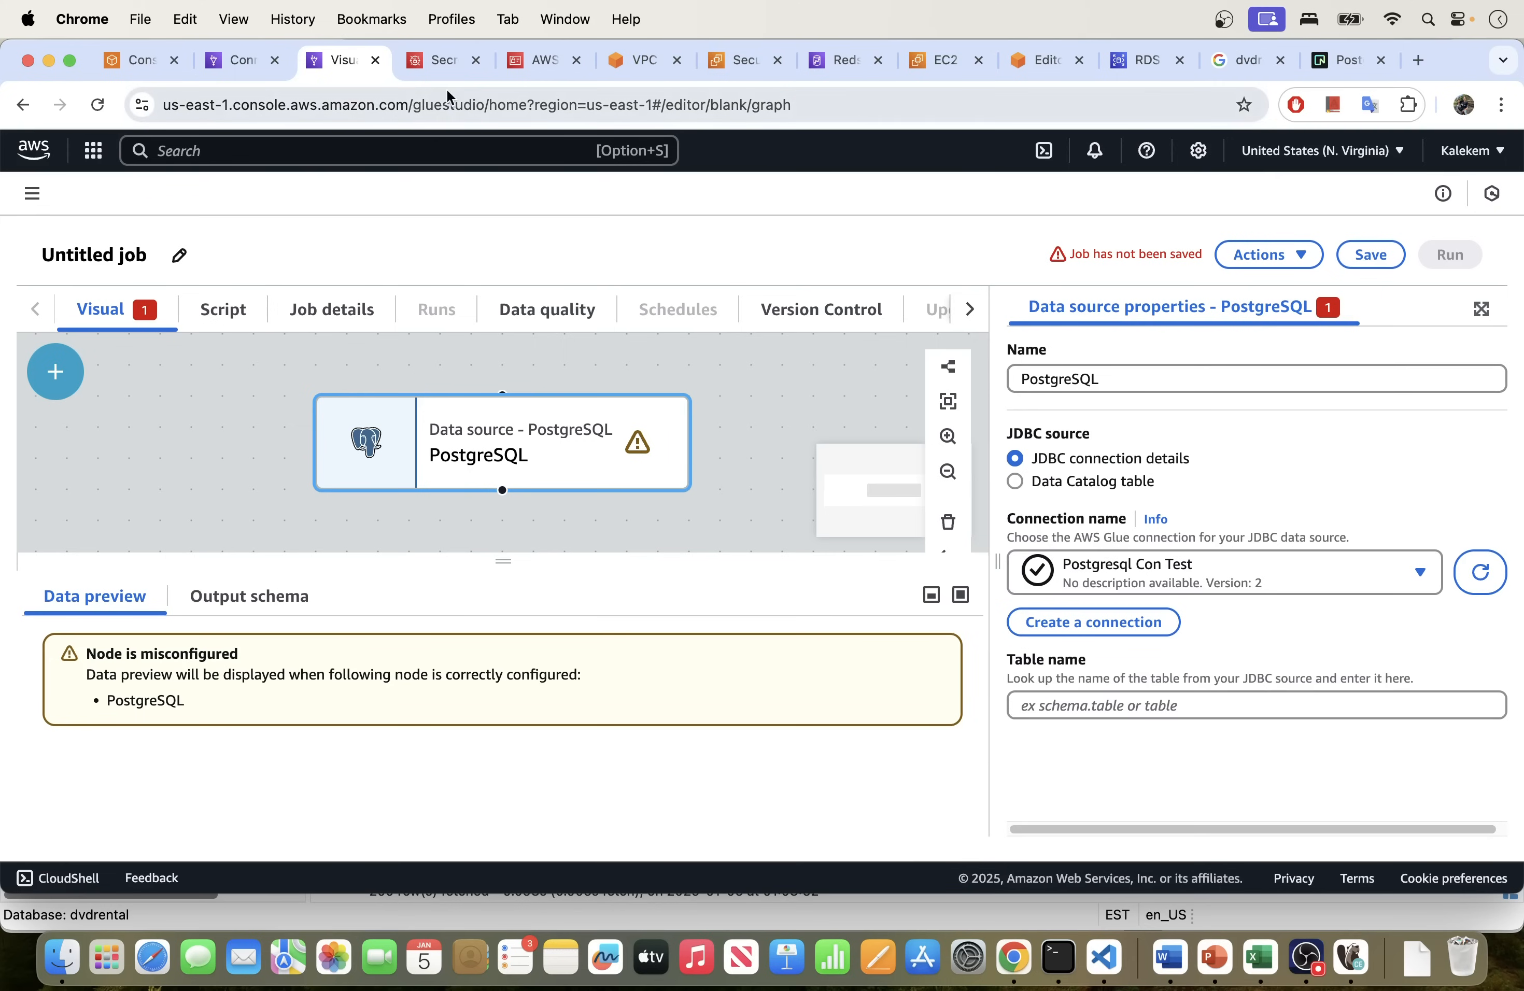
Step: Review the network and security settings of the Redshift workgroup and the RDS postgres-db instance, and return to the visual job
{"action": "left_click", "coordinate": [822, 59]}
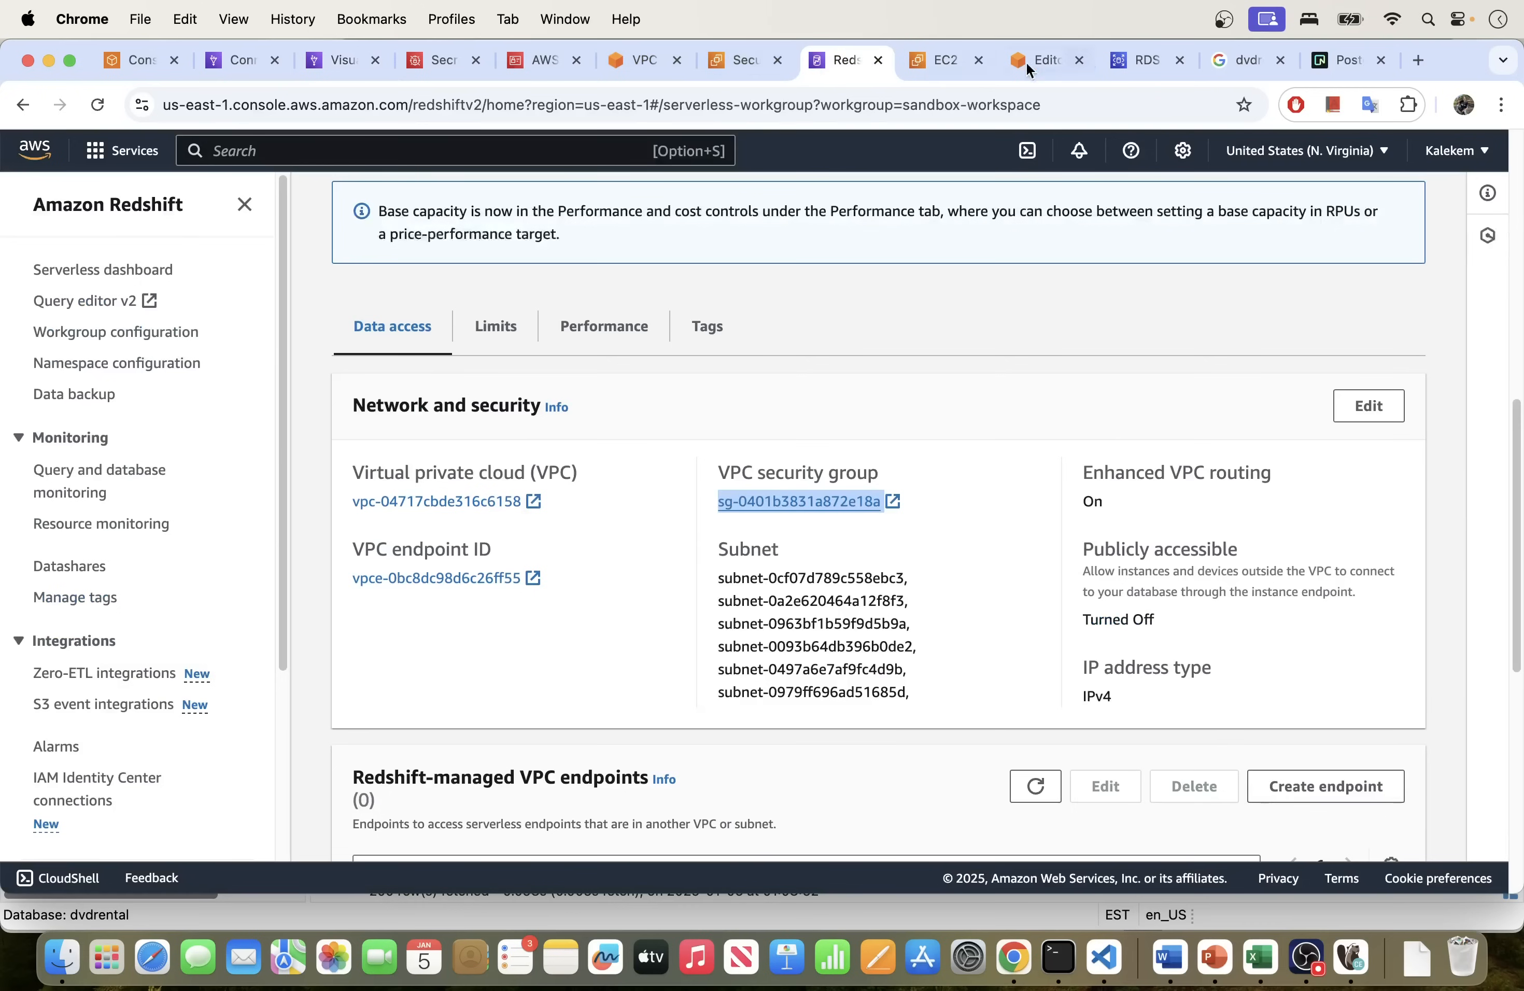
{"action": "left_click", "coordinate": [1130, 55]}
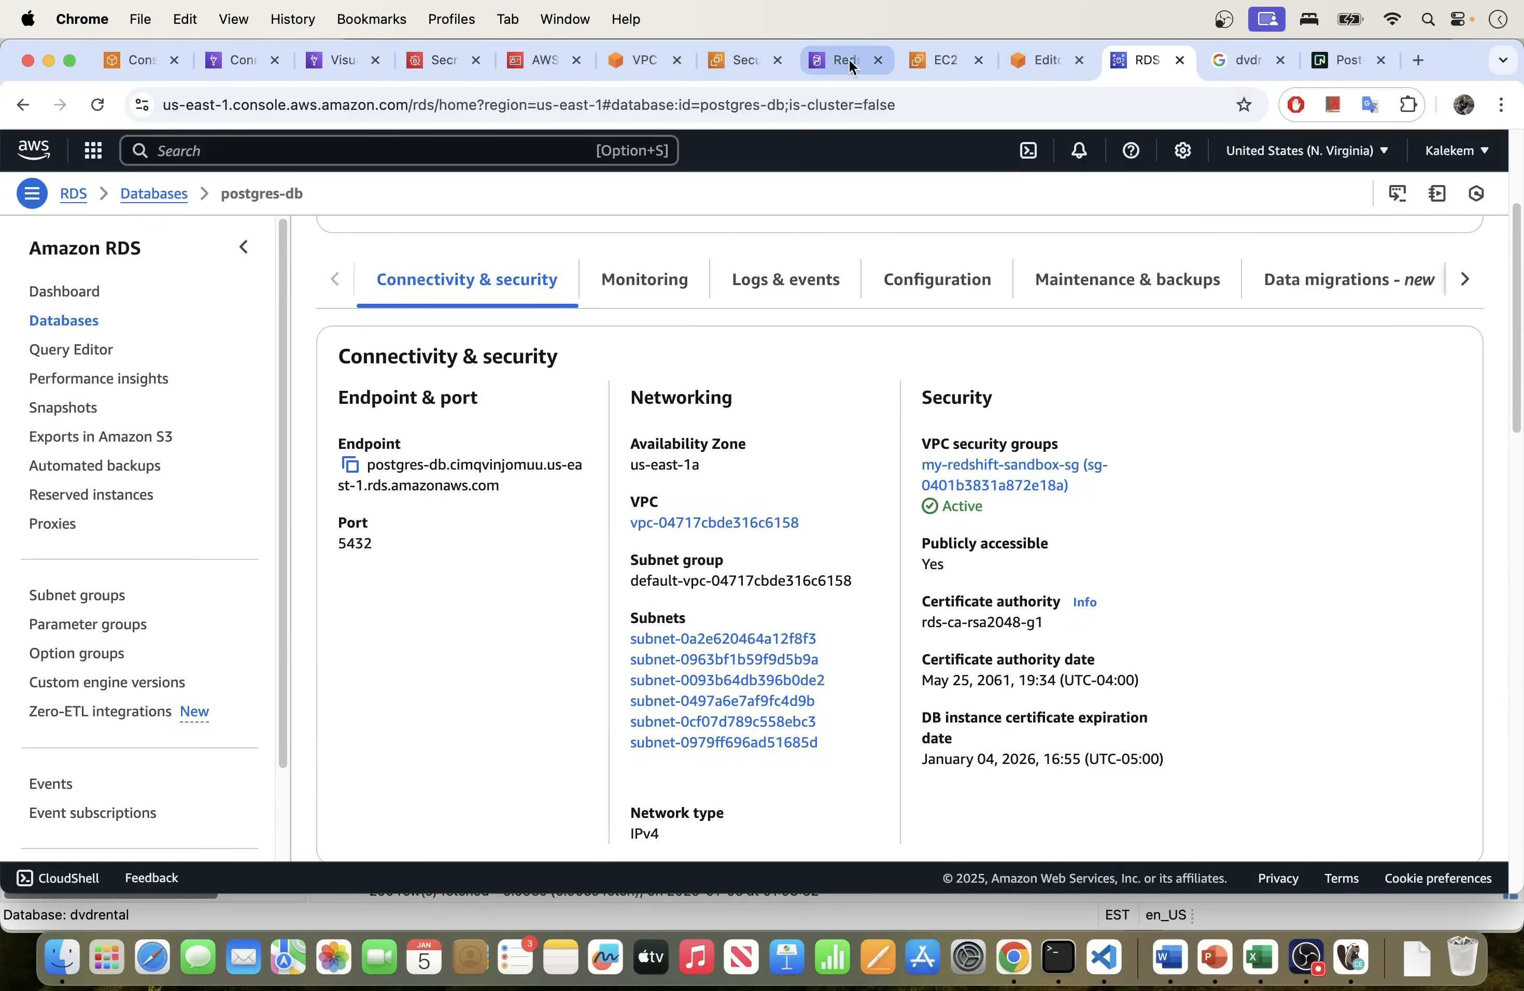
{"action": "left_click", "coordinate": [337, 60]}
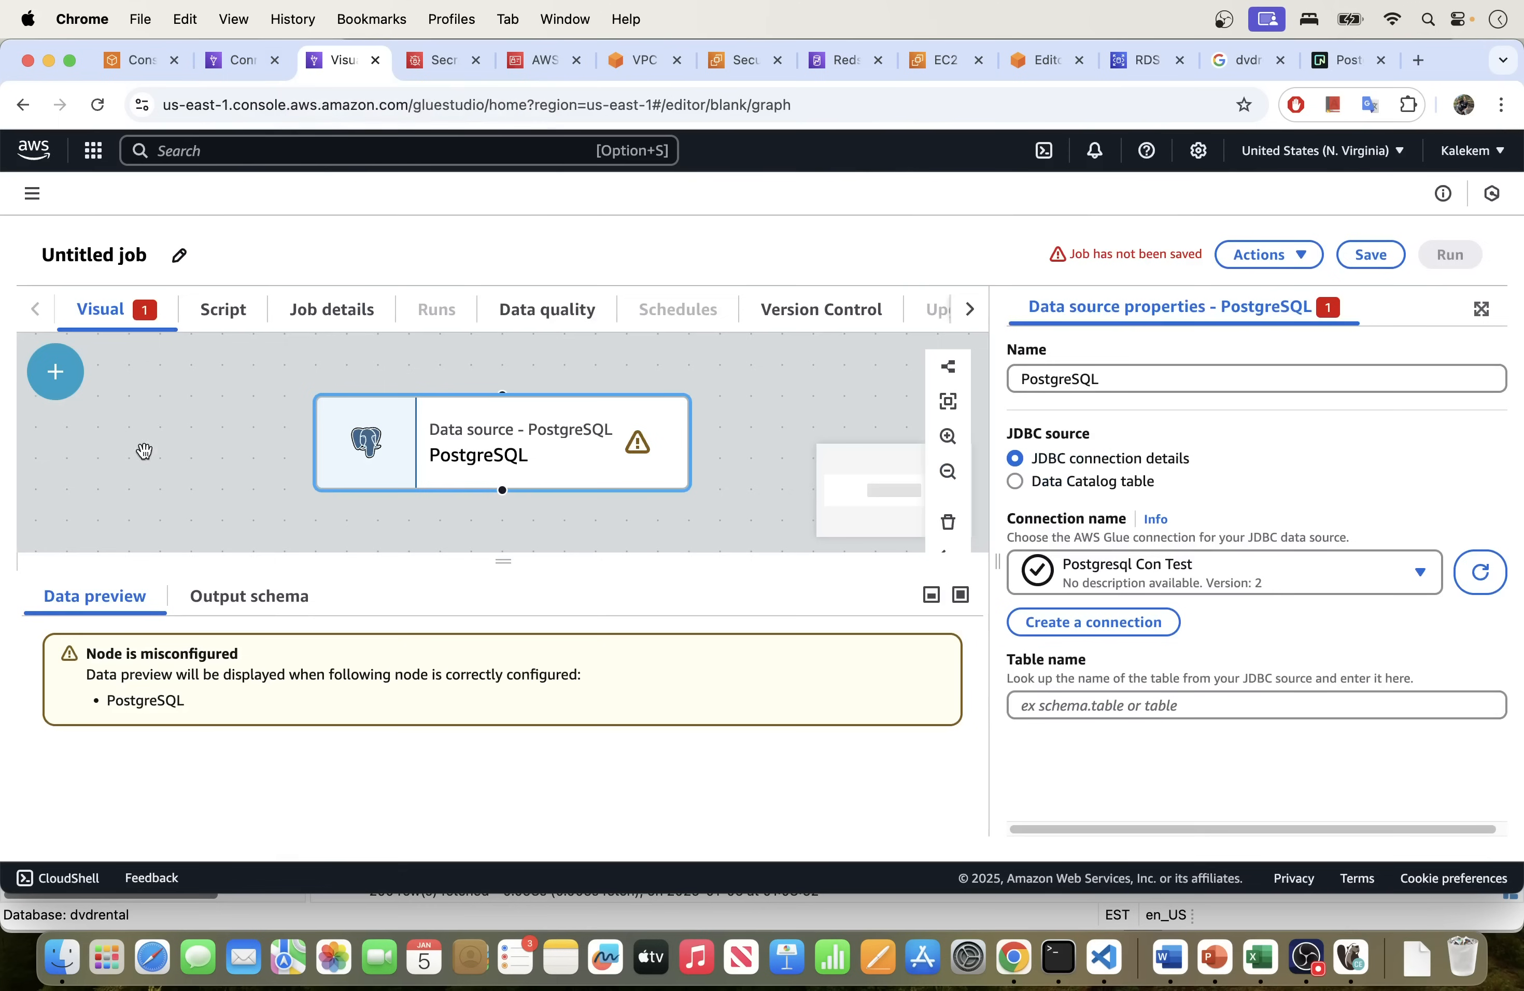
Step: Open the Postgresql Con Test connection details in AWS Glue, check which database it uses and return to the visual job
{"action": "left_click", "coordinate": [226, 59]}
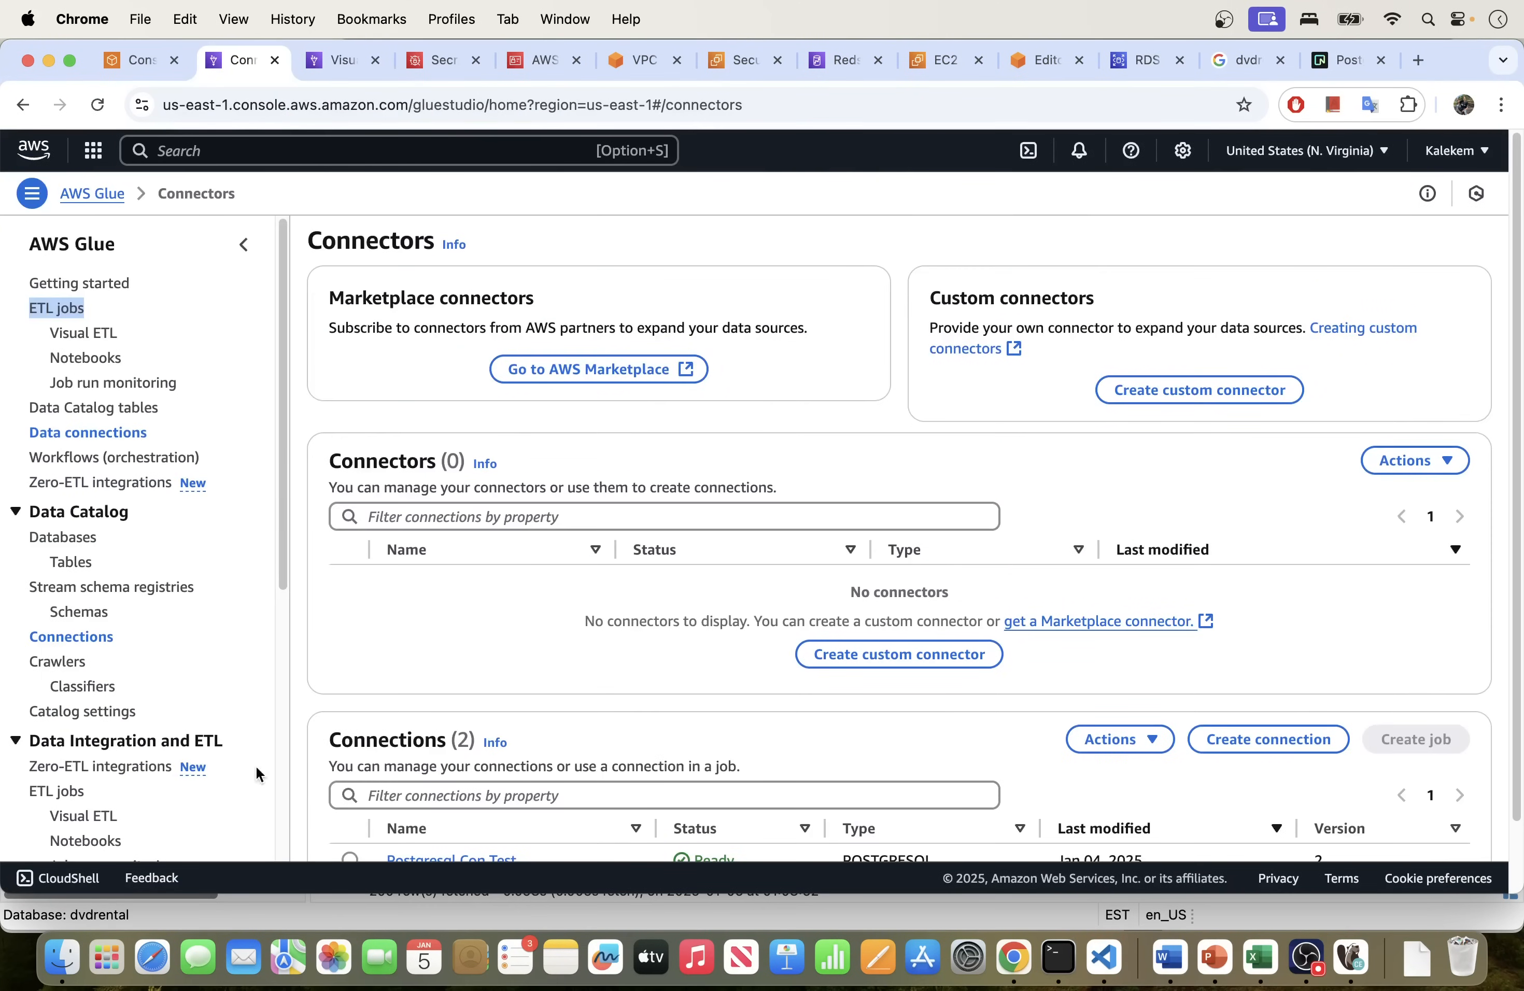
{"action": "scroll", "coordinate": [225, 690], "scroll_direction": "down", "scroll_amount": 2}
{"action": "scroll", "coordinate": [226, 690], "scroll_direction": "down", "scroll_amount": 5}
{"action": "scroll", "coordinate": [503, 789], "scroll_direction": "down", "scroll_amount": 2}
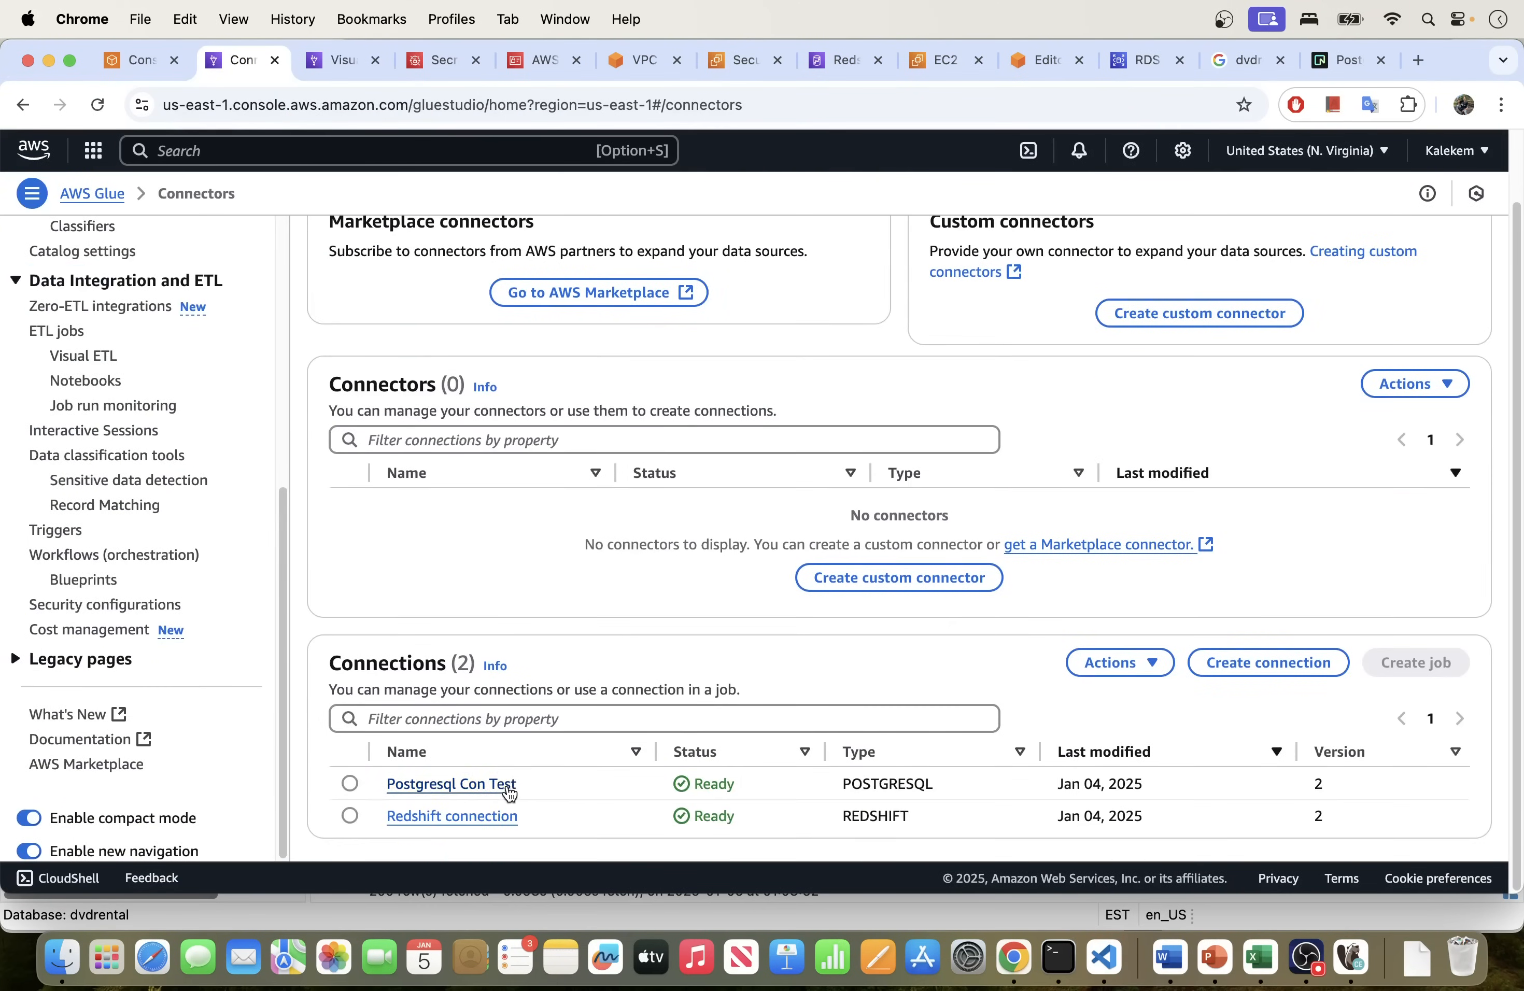
{"action": "left_click", "coordinate": [503, 789]}
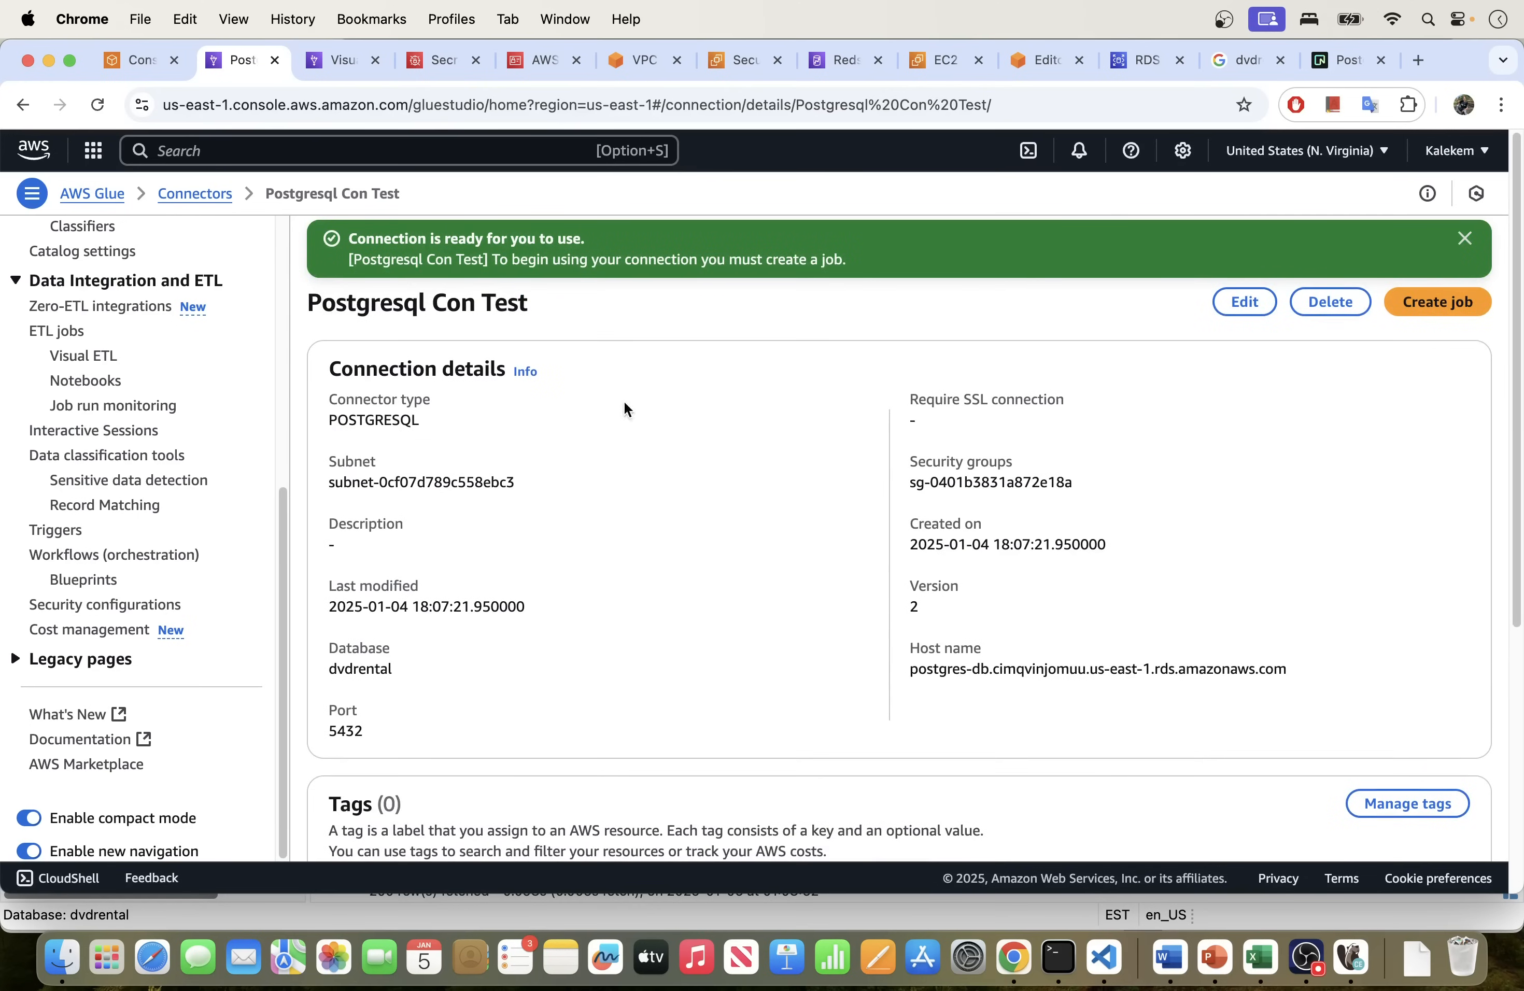
{"action": "left_click", "coordinate": [1464, 238]}
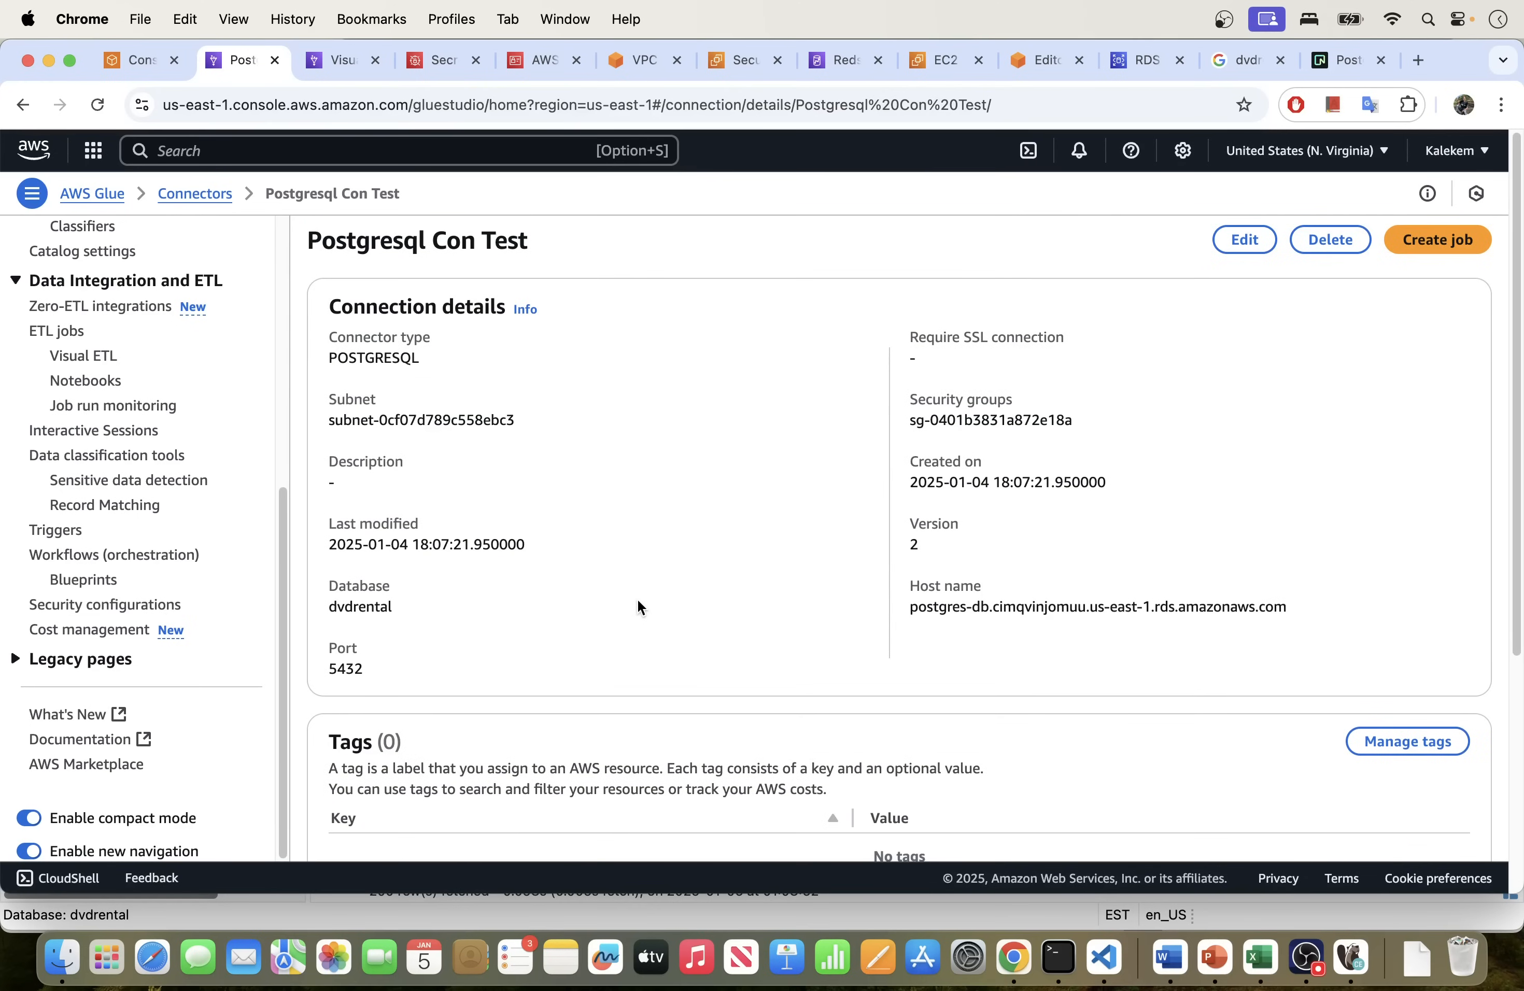
{"action": "left_click_drag", "start_coordinate": [392, 607], "coordinate": [333, 605]}
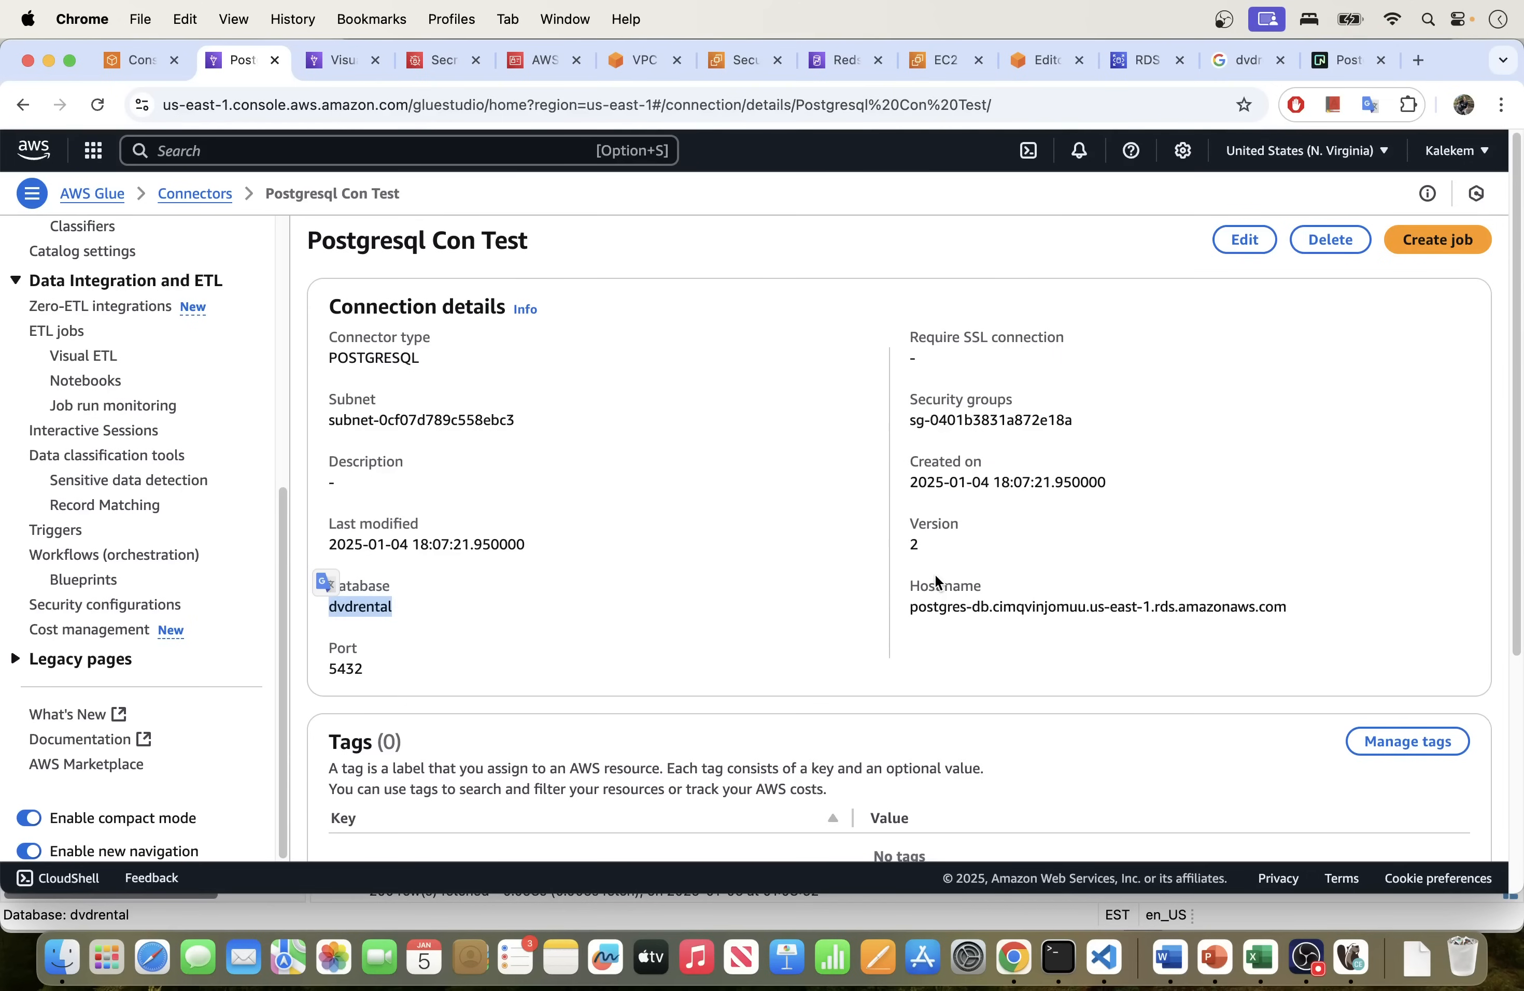
{"action": "left_click_drag", "start_coordinate": [392, 606], "coordinate": [338, 605]}
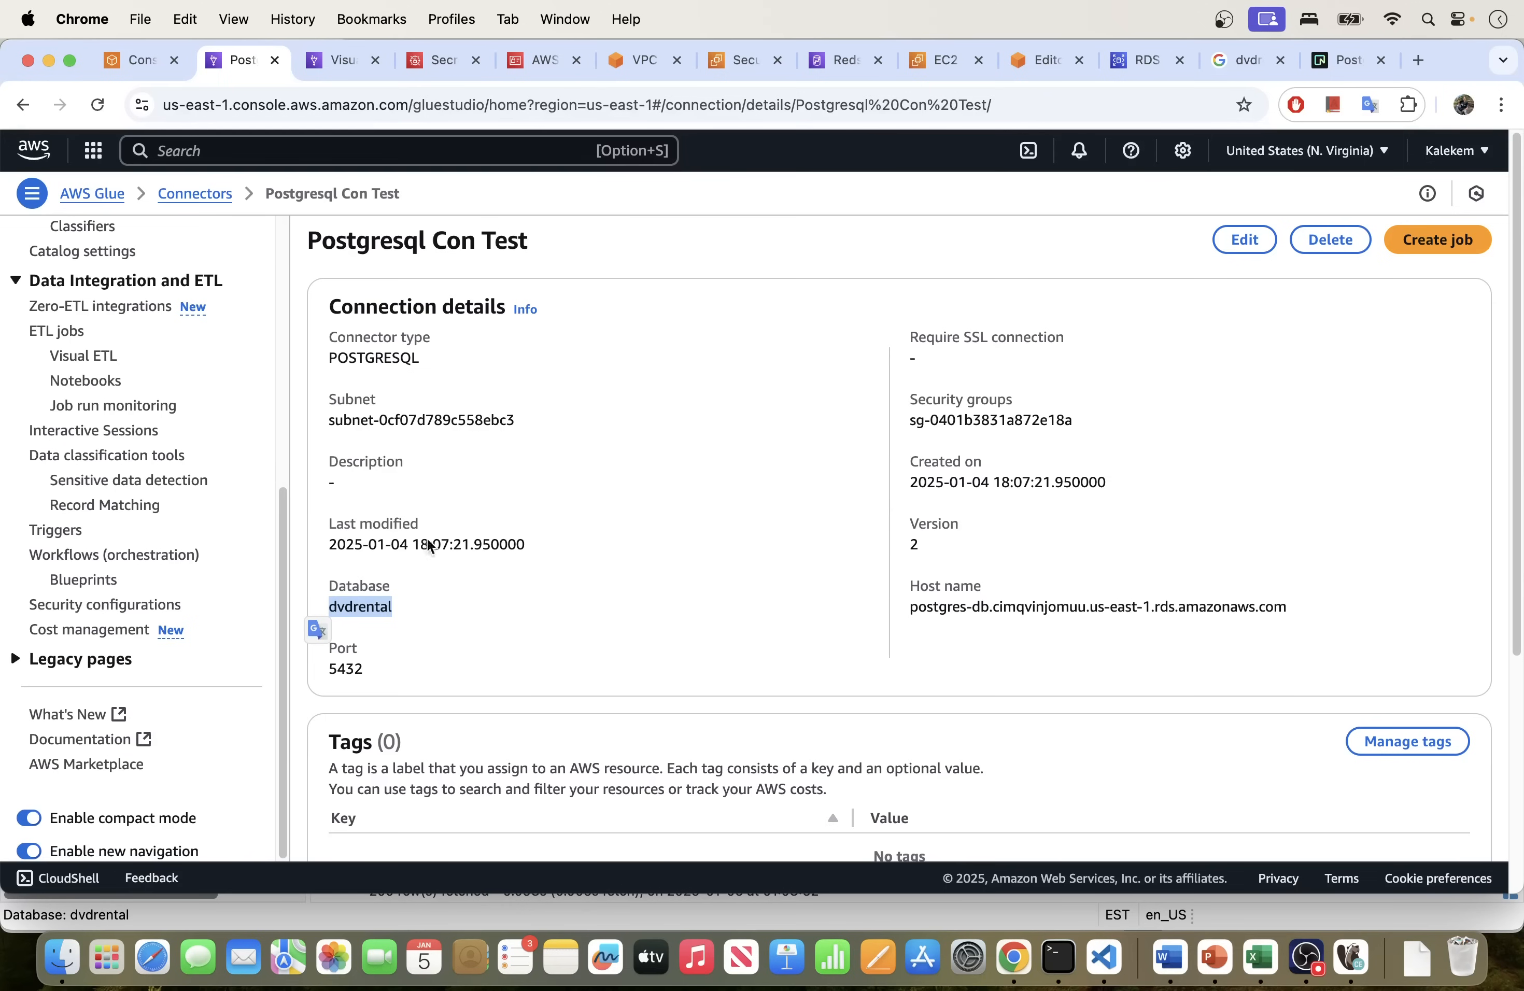
{"action": "left_click", "coordinate": [337, 59]}
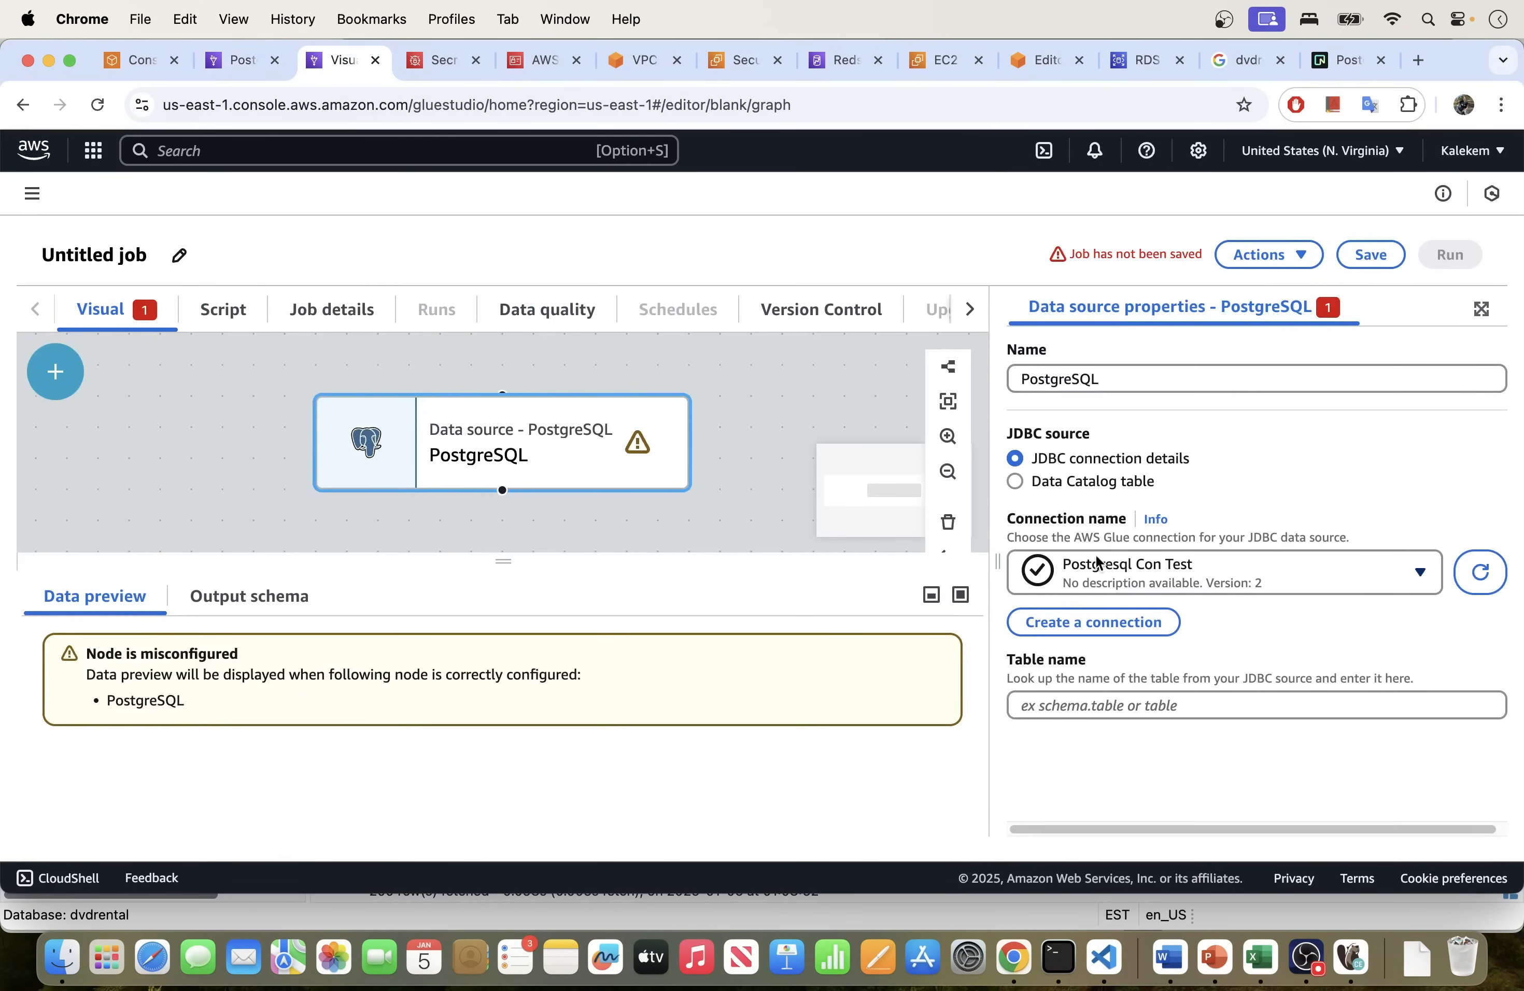
Step: Switch to DBeaver, expand the dvdrental schemas and locate the customer table among the public schema's tables
{"action": "left_click", "coordinate": [1086, 700]}
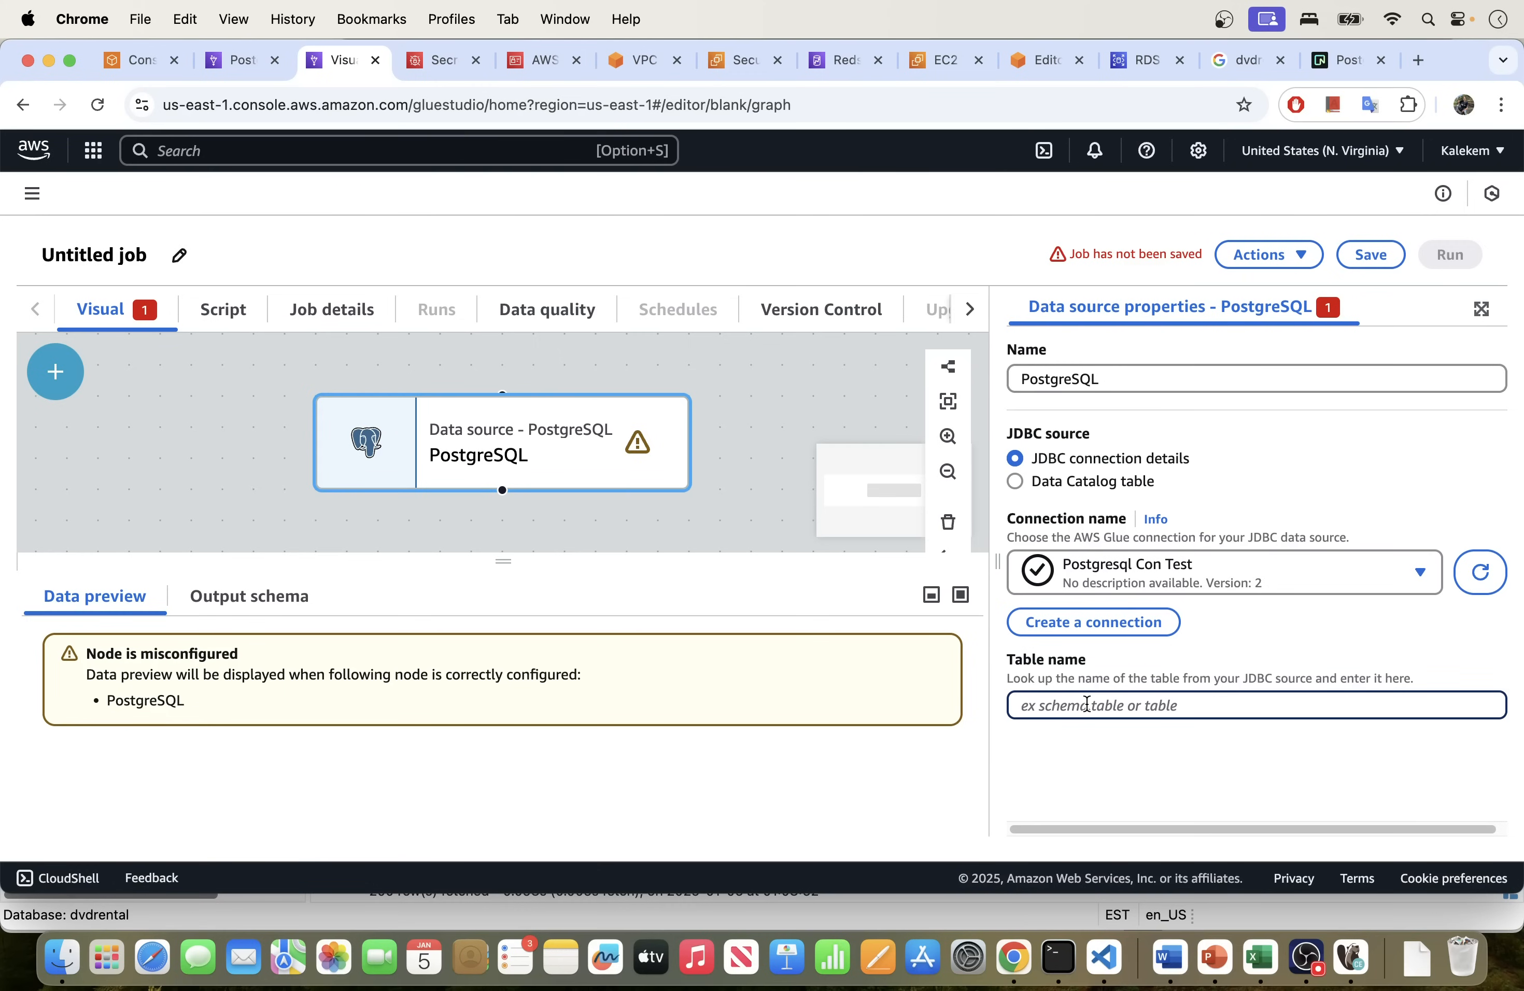
{"action": "left_click", "coordinate": [1351, 956]}
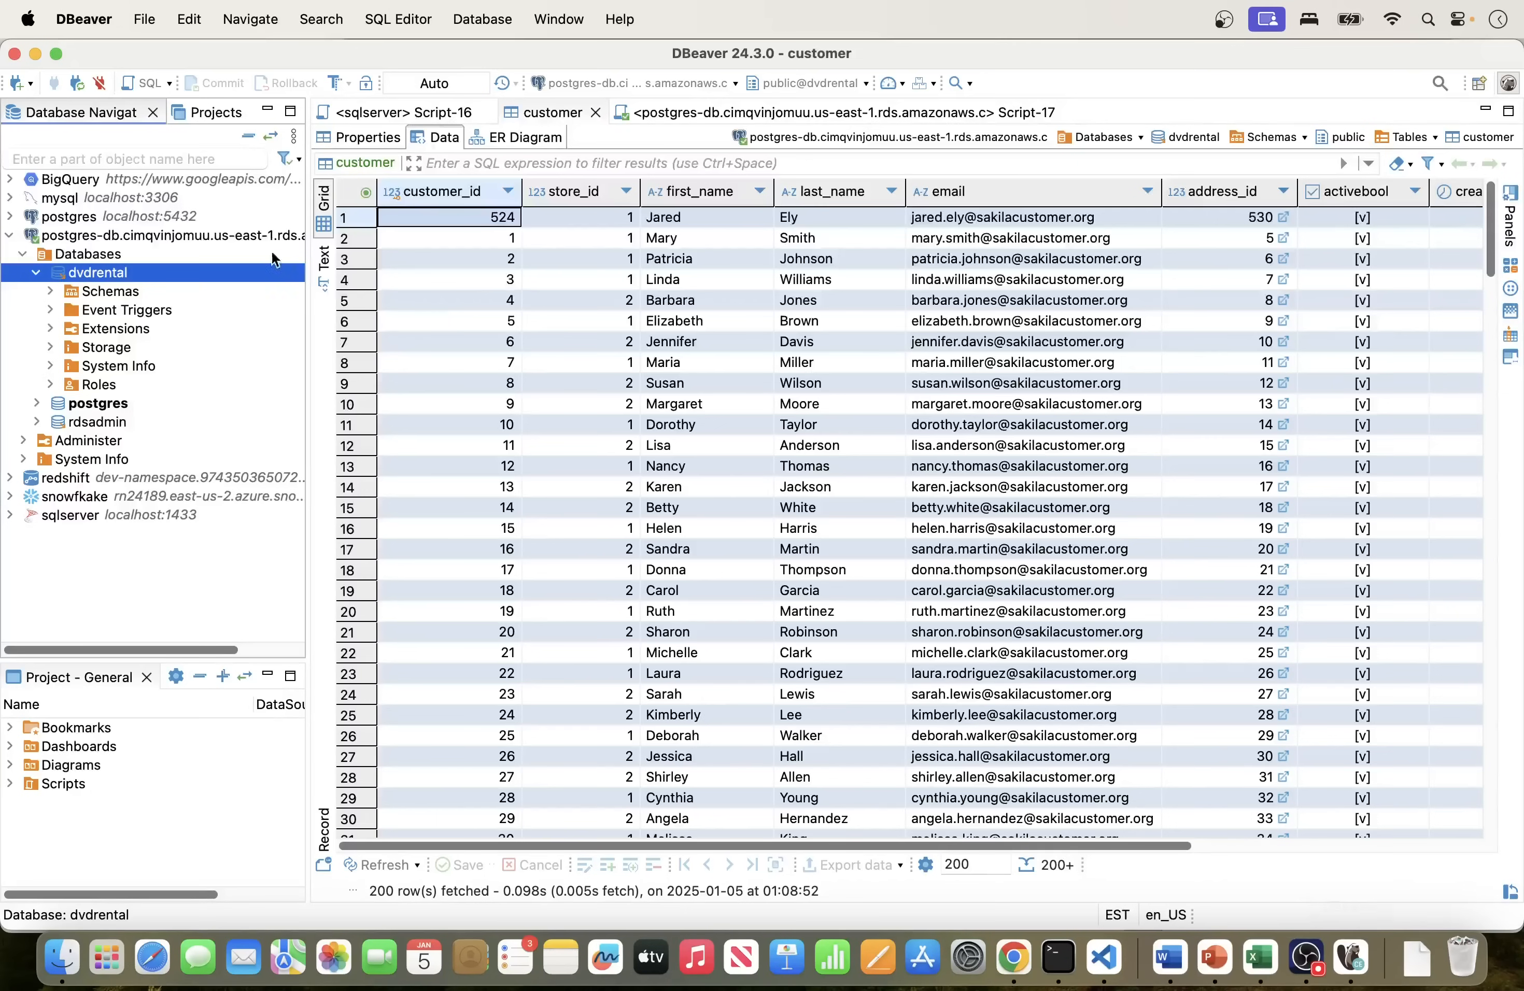
{"action": "left_click", "coordinate": [51, 292]}
{"action": "left_click_drag", "start_coordinate": [304, 299], "coordinate": [379, 299]}
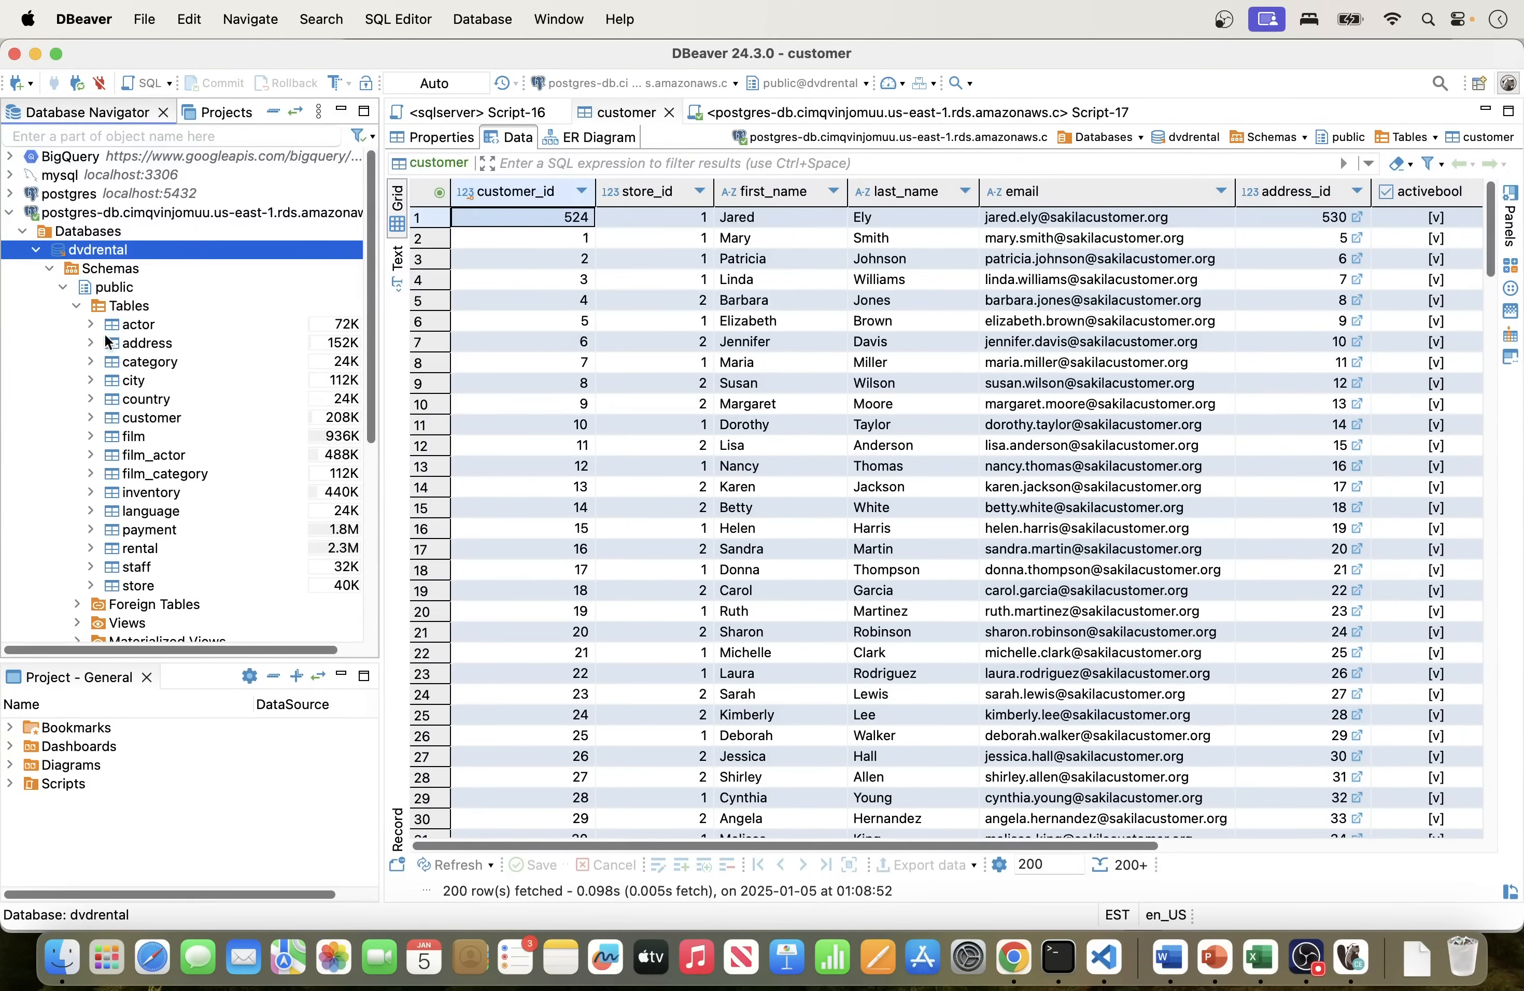
{"action": "left_click", "coordinate": [139, 422]}
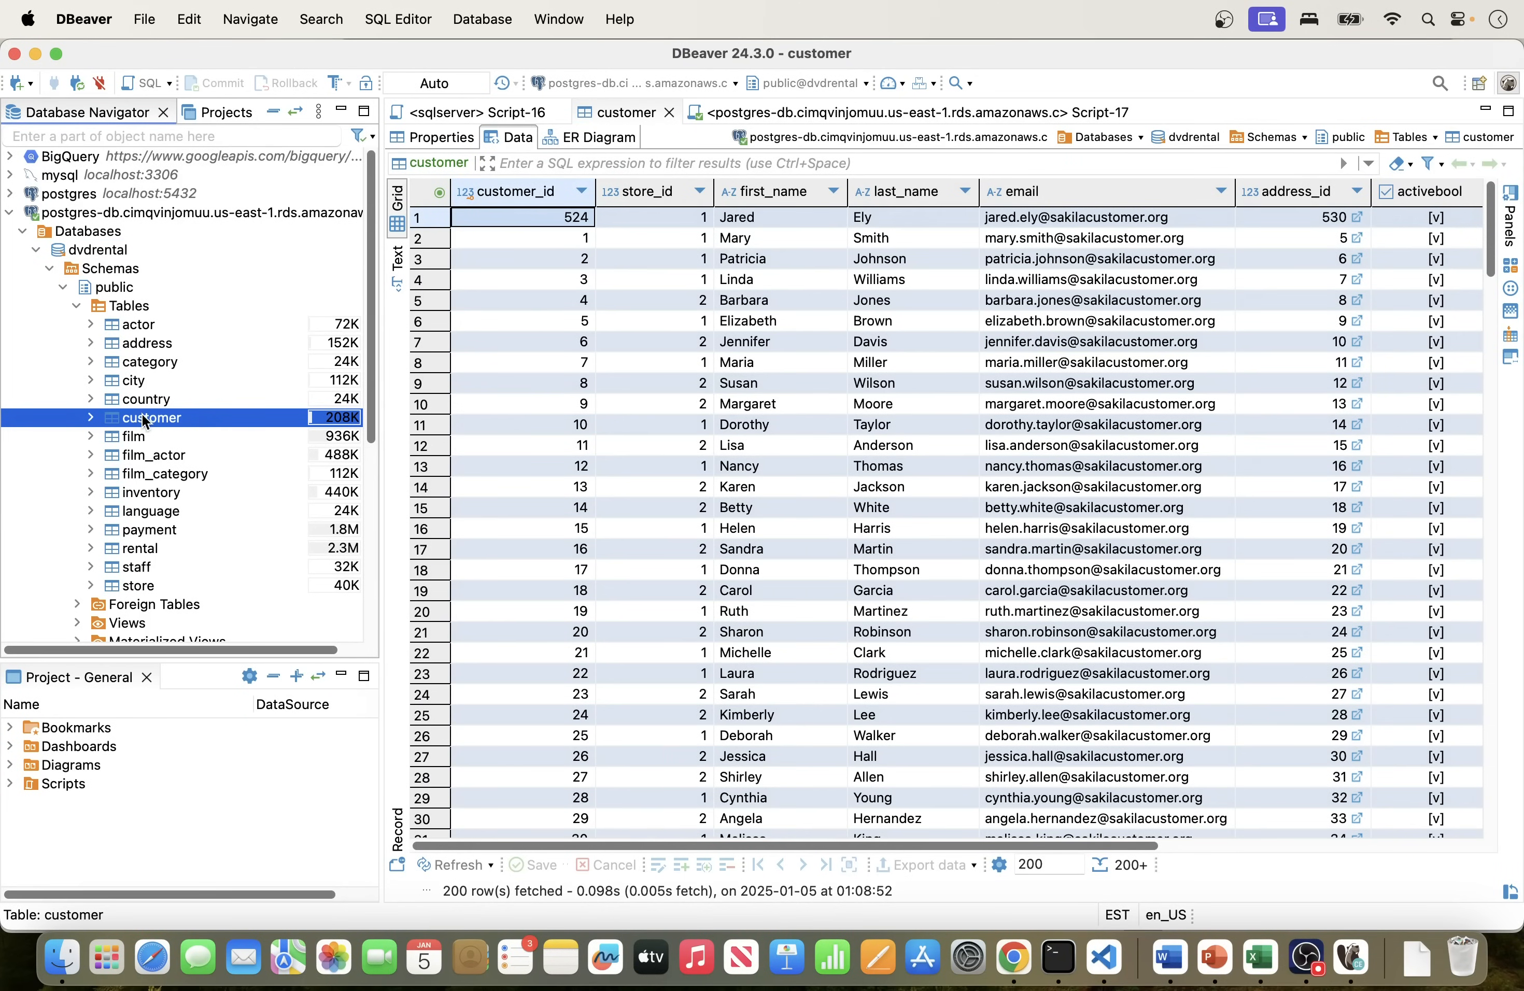
Step: Switch back to Chrome and set the PostgreSQL source's table name to customer
{"action": "left_click", "coordinate": [1012, 954]}
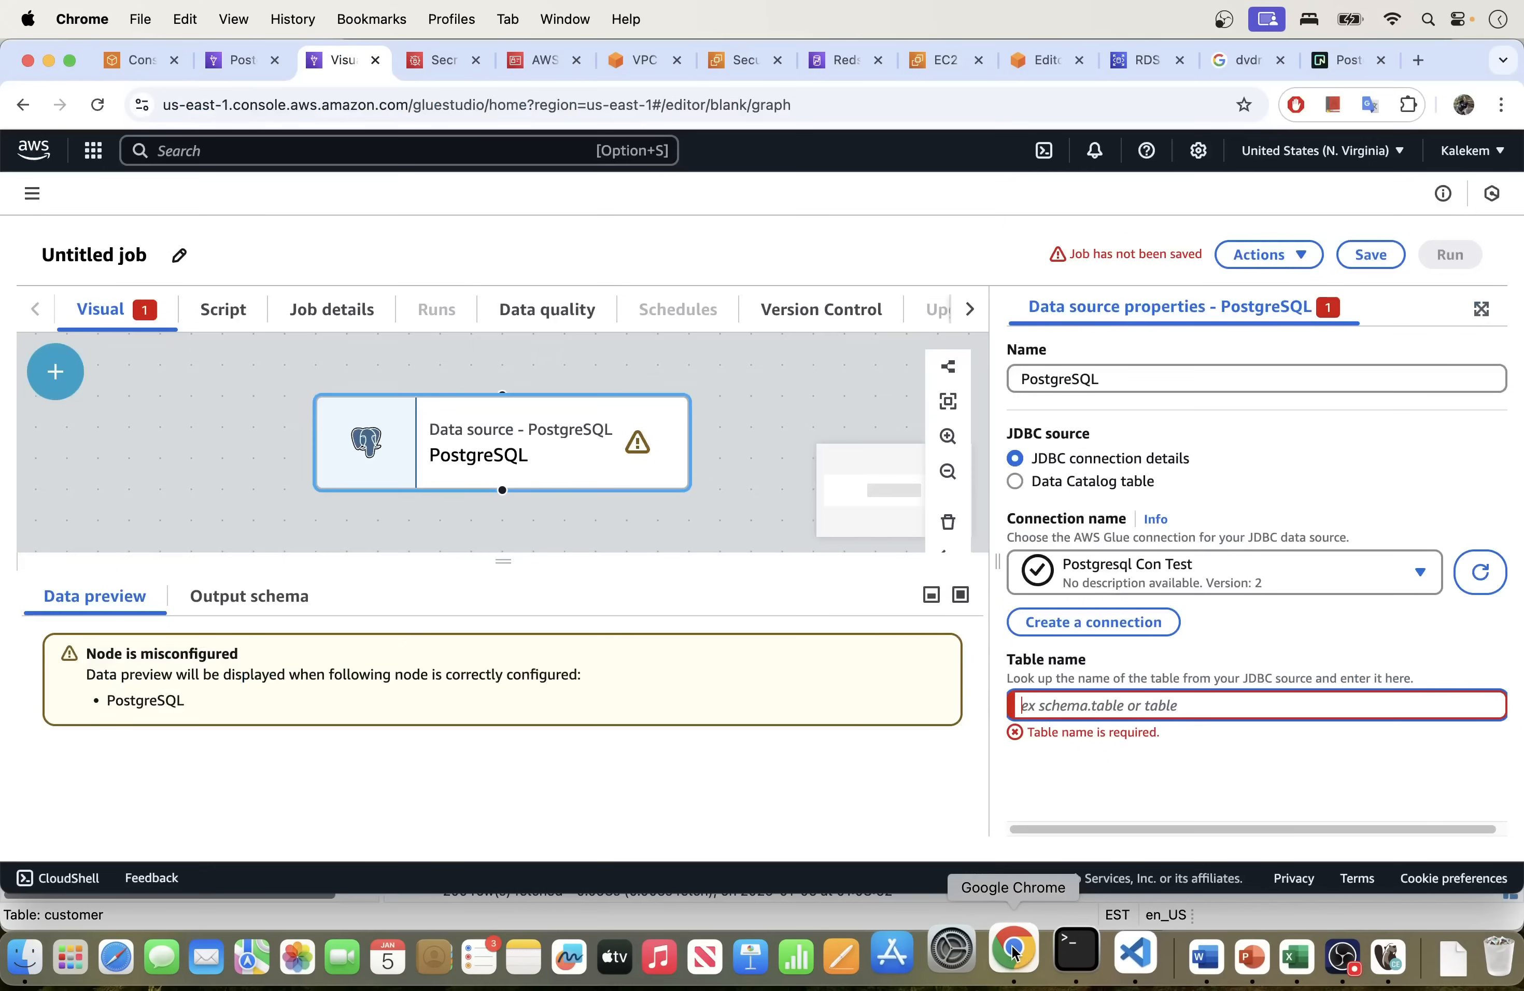
{"action": "left_click", "coordinate": [1079, 701]}
{"action": "type", "text": "custome"}
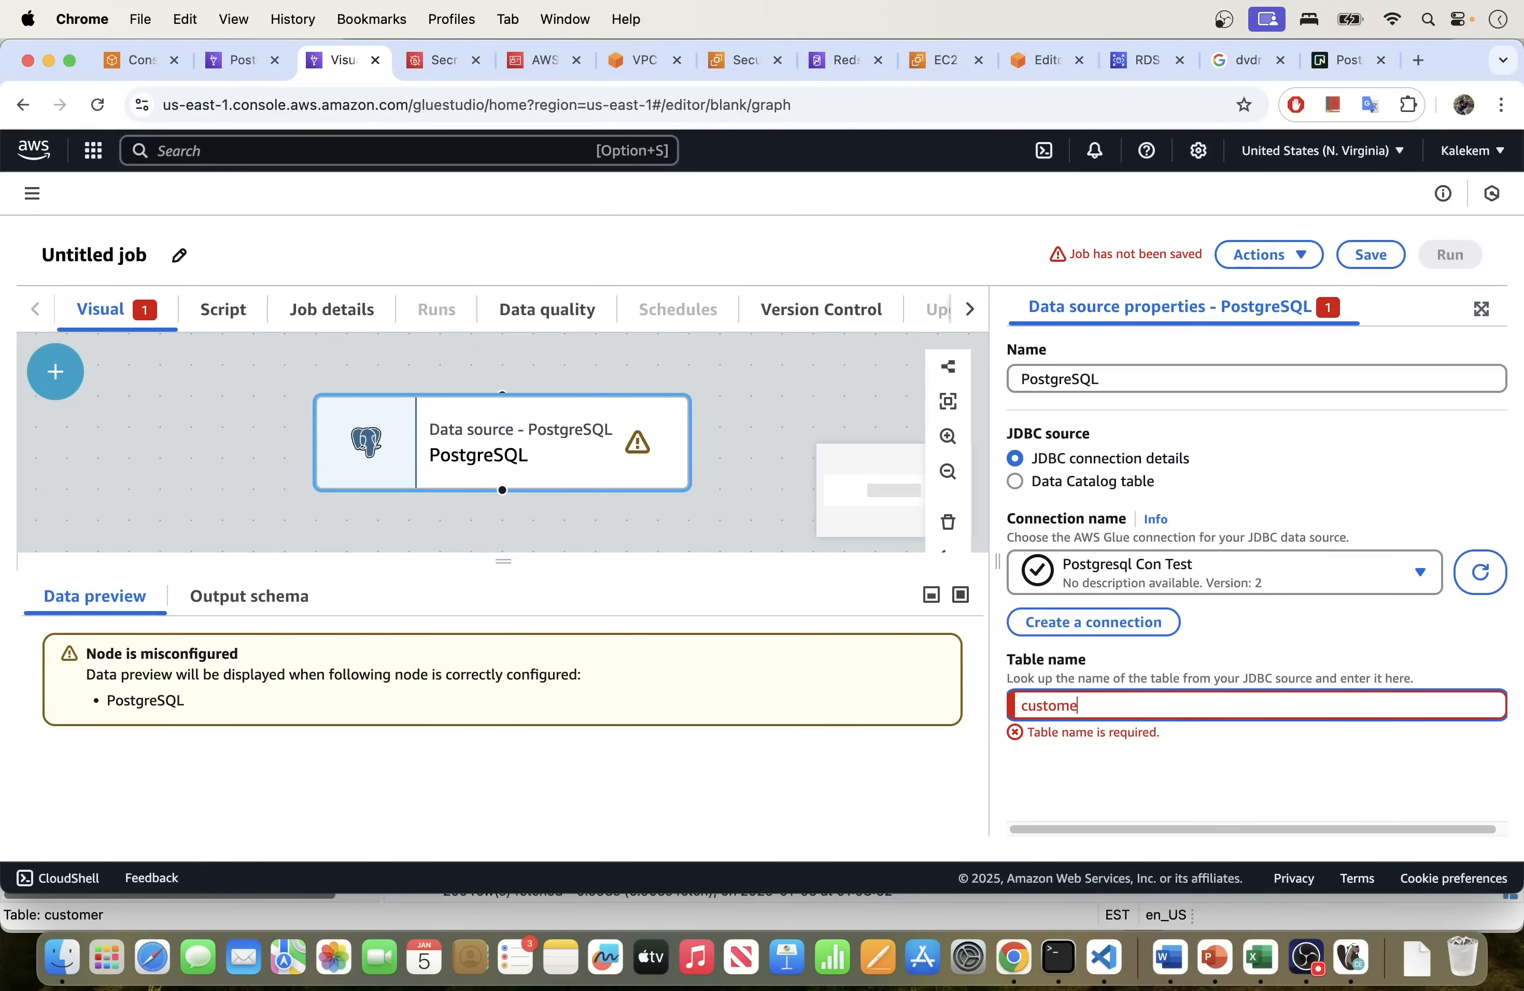
{"action": "type", "text": "r"}
{"action": "left_click", "coordinate": [1219, 745]}
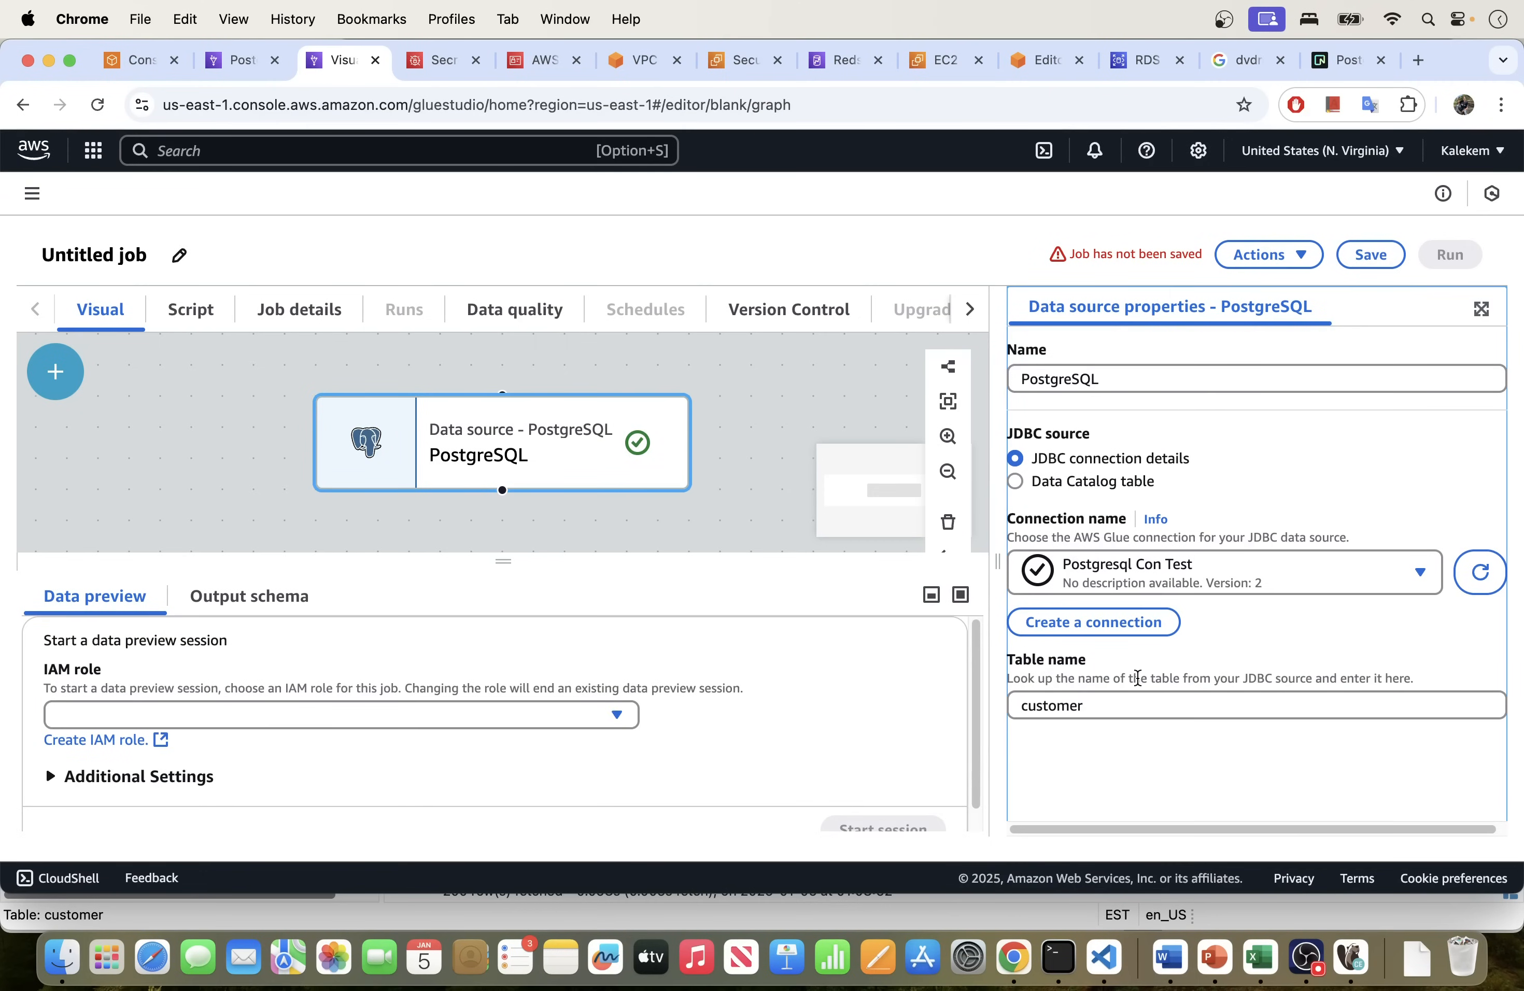
Step: Replace the source's table name with the schema-qualified form schema.customer
{"action": "left_click", "coordinate": [1110, 706]}
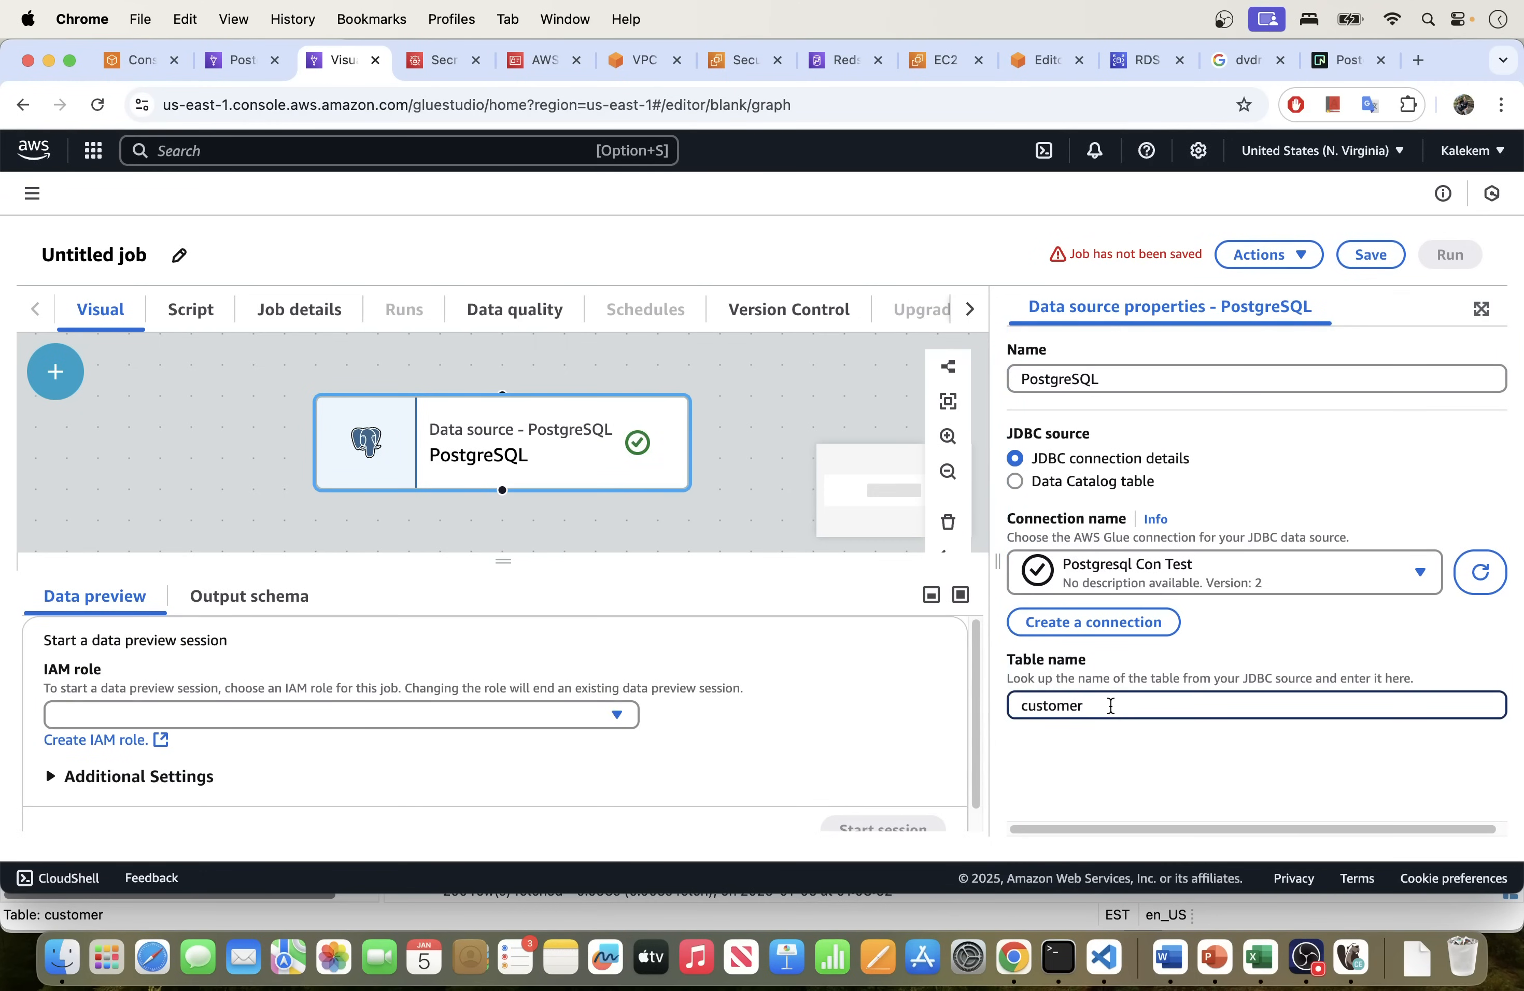
{"action": "key", "text": "BackSpace"}
{"action": "key", "text": "BackSpace"}
{"action": "type", "text": "schema"}
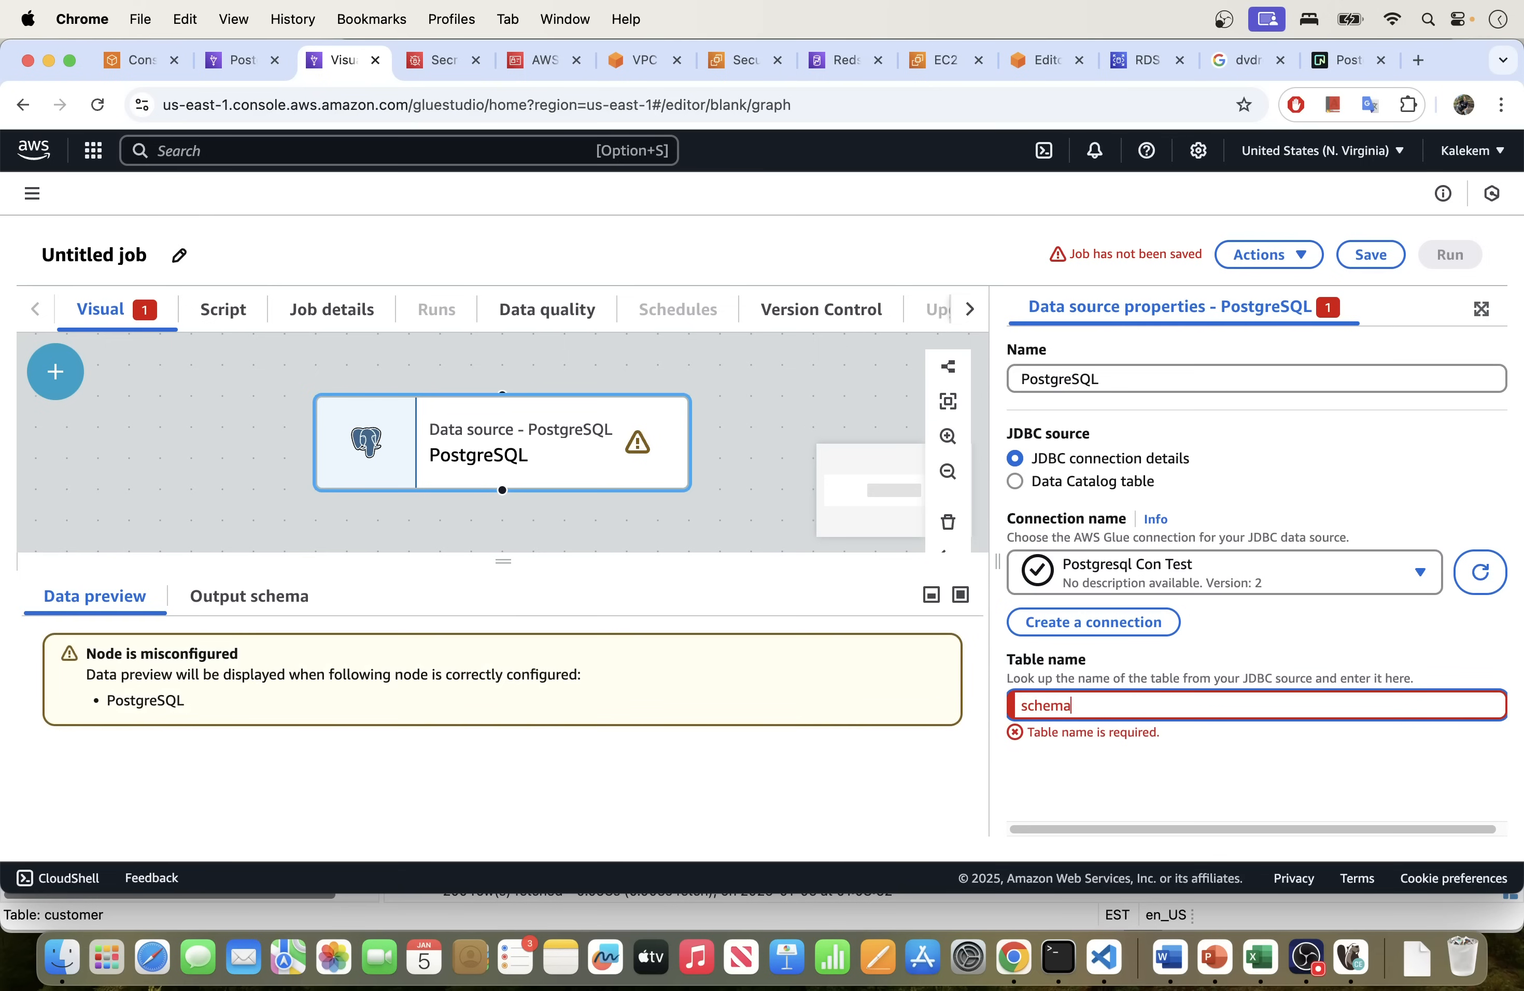
{"action": "type", "text": ".cust"}
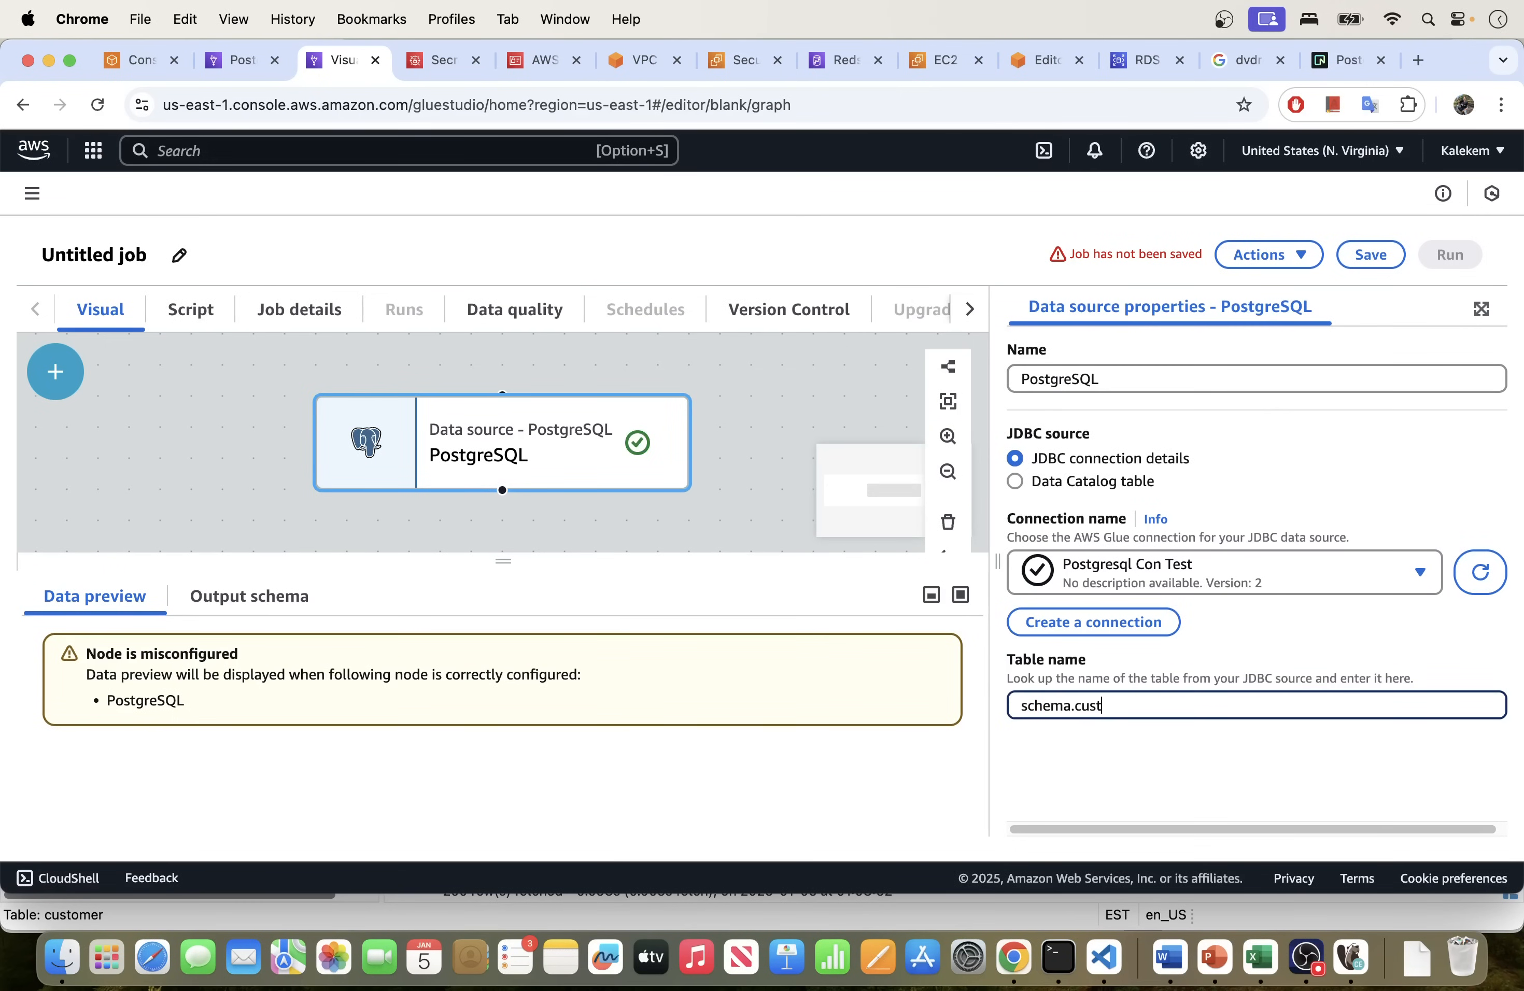
{"action": "type", "text": "omer"}
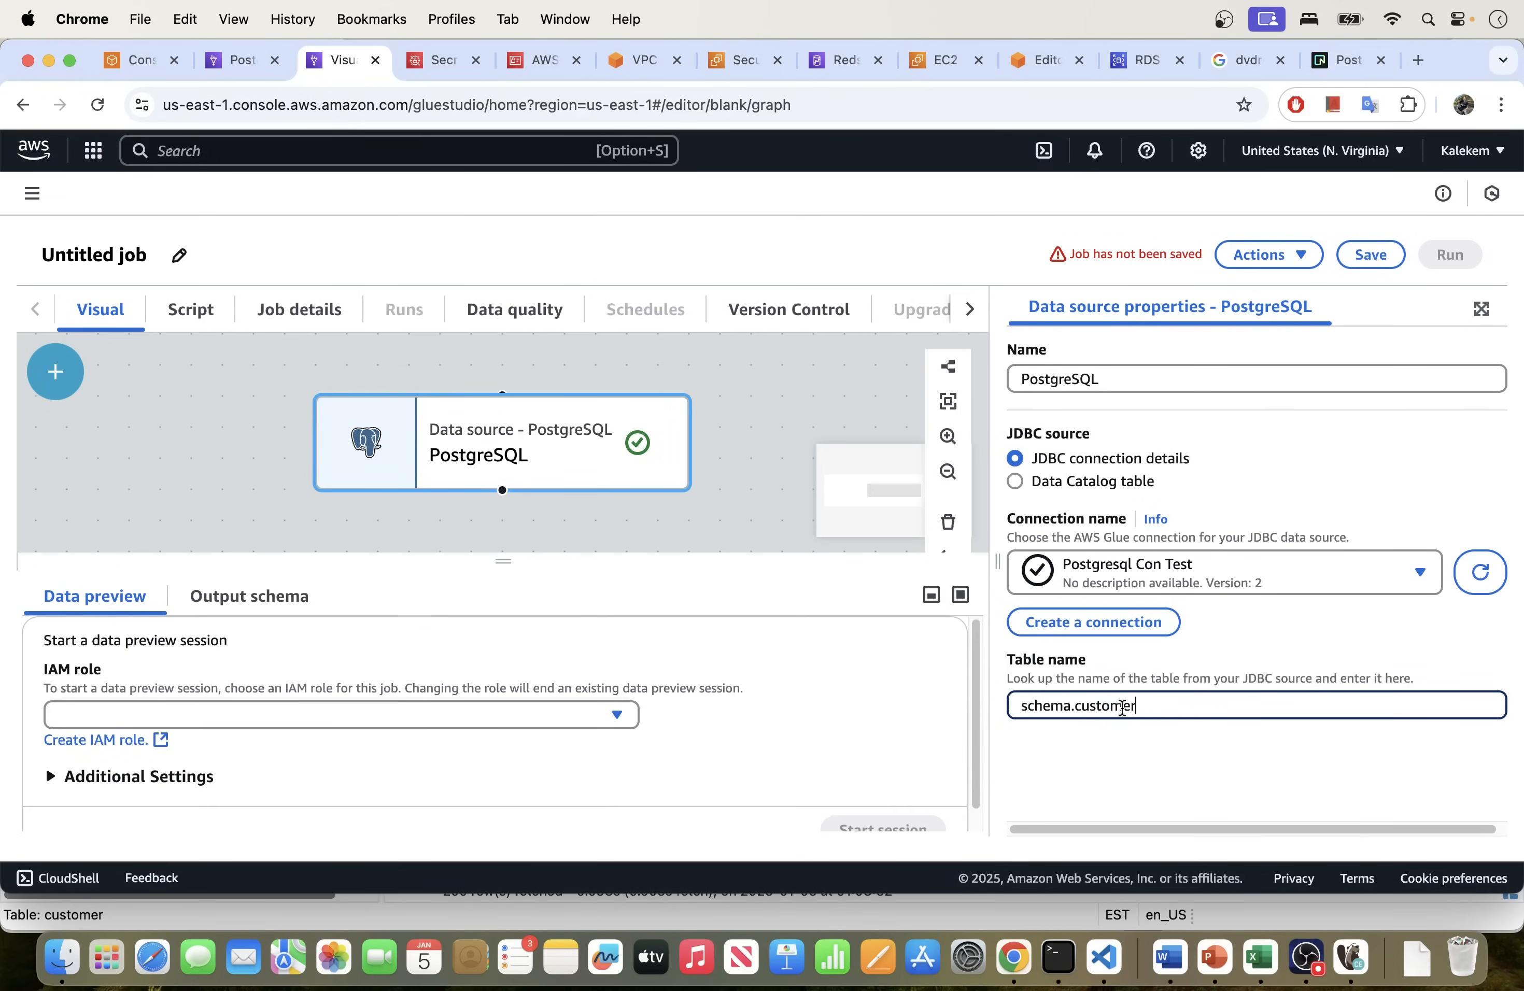
Step: Change the schema prefix in the source's table name to public
{"action": "left_click", "coordinate": [1070, 708]}
{"action": "key", "text": "BackSpace"}
{"action": "key", "text": "BackSpace"}
{"action": "key", "text": "BackSpace"}
{"action": "key", "text": "BackSpace"}
{"action": "key", "text": "BackSpace"}
{"action": "key", "text": "BackSpace"}
{"action": "type", "text": "public"}
Step: Replace the qualified table name with customer, without a schema prefix
{"action": "left_click_drag", "start_coordinate": [1143, 706], "coordinate": [1019, 706]}
{"action": "left_click", "coordinate": [1066, 708]}
{"action": "left_click", "coordinate": [1167, 707]}
{"action": "left_click_drag", "start_coordinate": [1139, 706], "coordinate": [1012, 712]}
{"action": "key", "text": "BackSpace"}
{"action": "type", "text": "cus"}
{"action": "left_click", "coordinate": [1130, 741]}
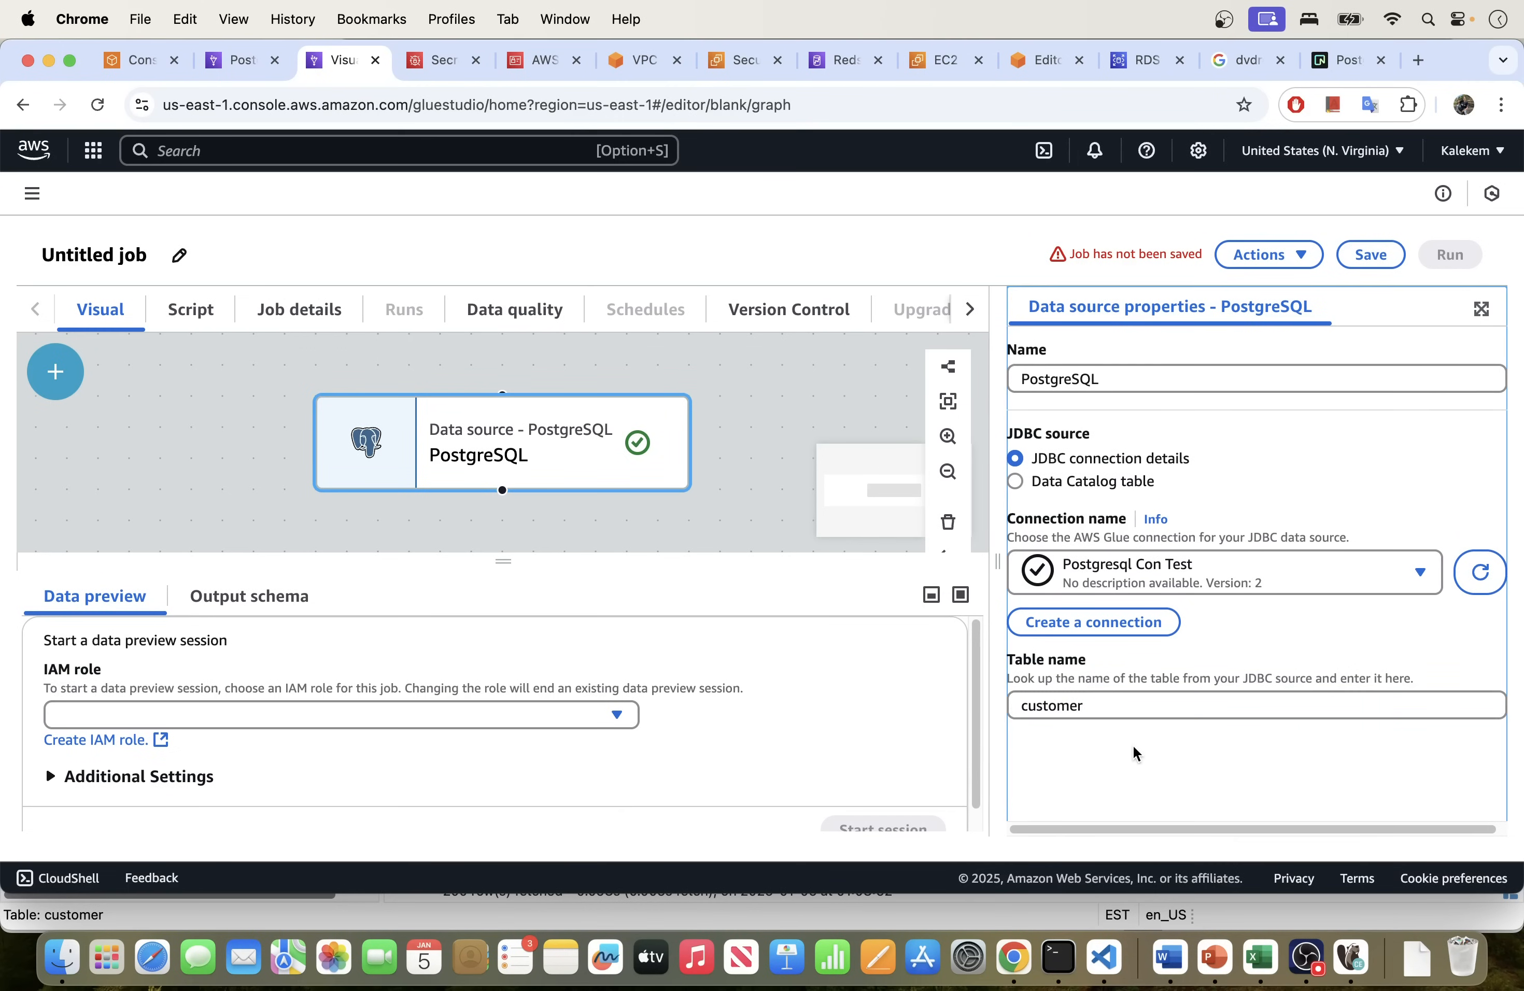
{"action": "left_click", "coordinate": [1106, 706]}
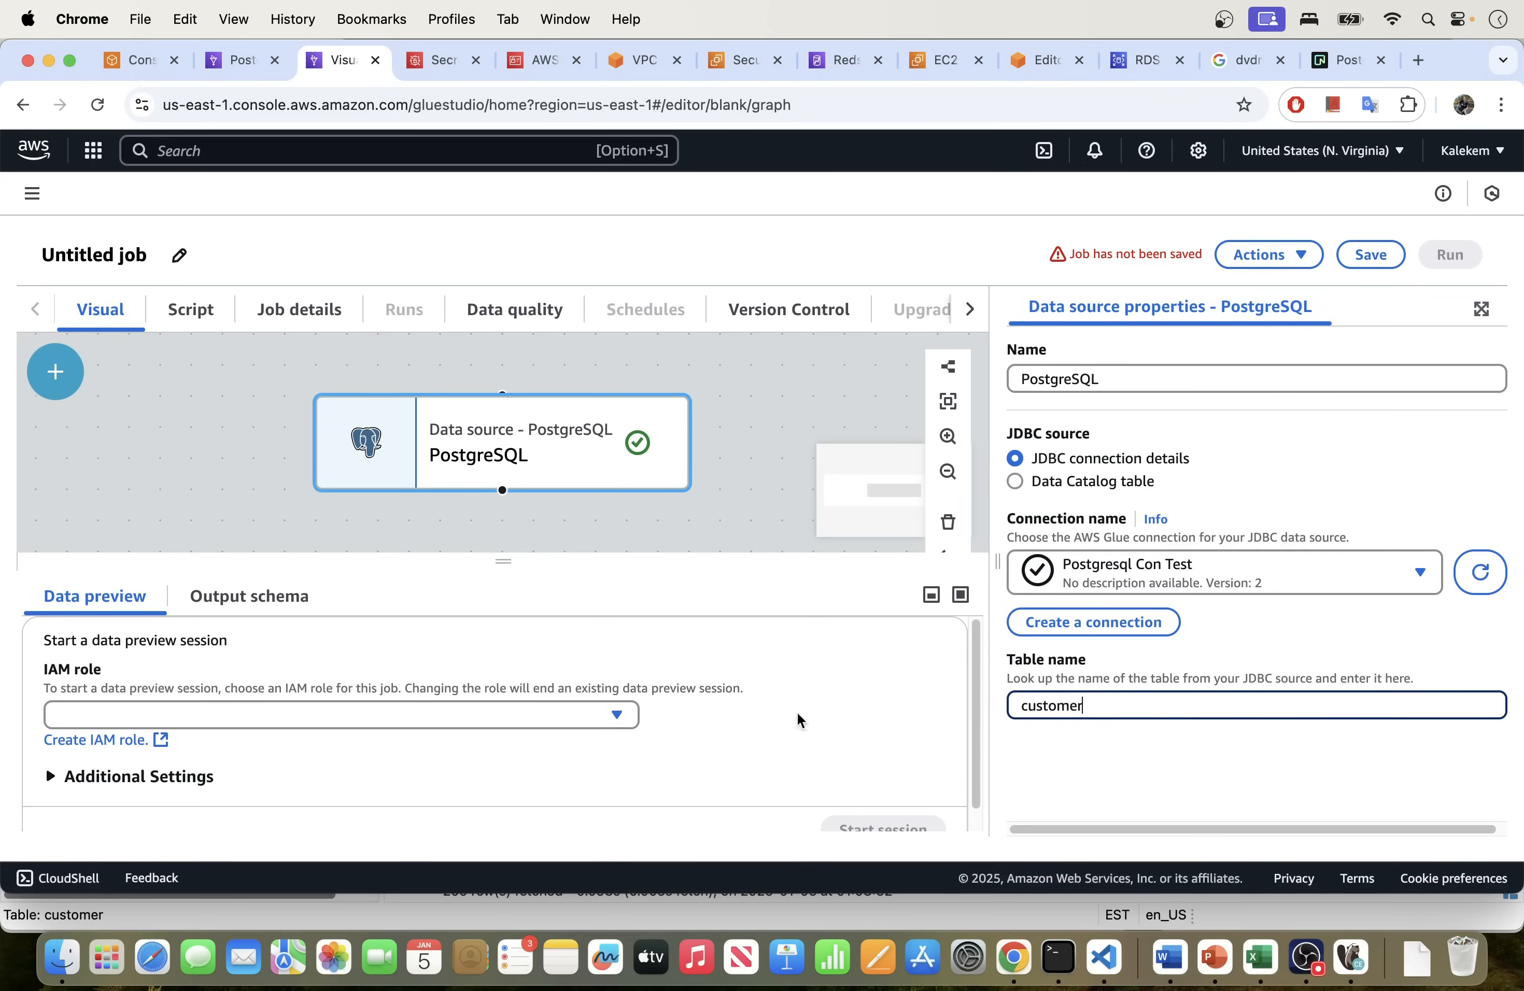
Step: Make the browser window full screen and start the data preview session with the IAM role AWSServiceRole_S3_Redshift_Role
{"action": "left_click", "coordinate": [437, 713]}
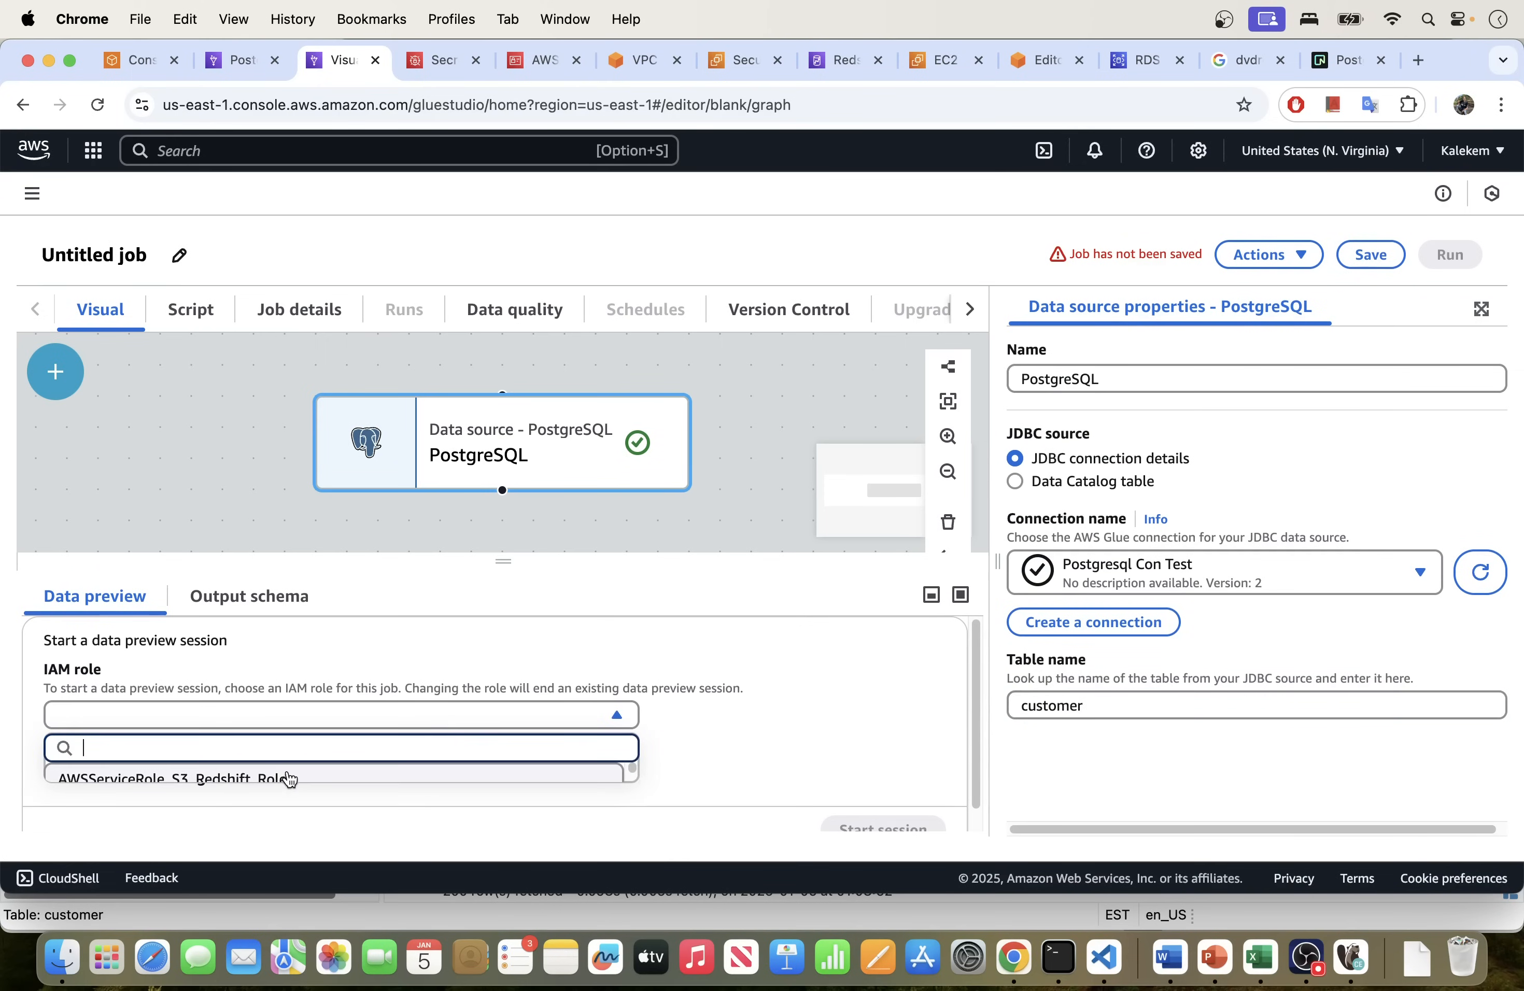
{"action": "left_click", "coordinate": [70, 59]}
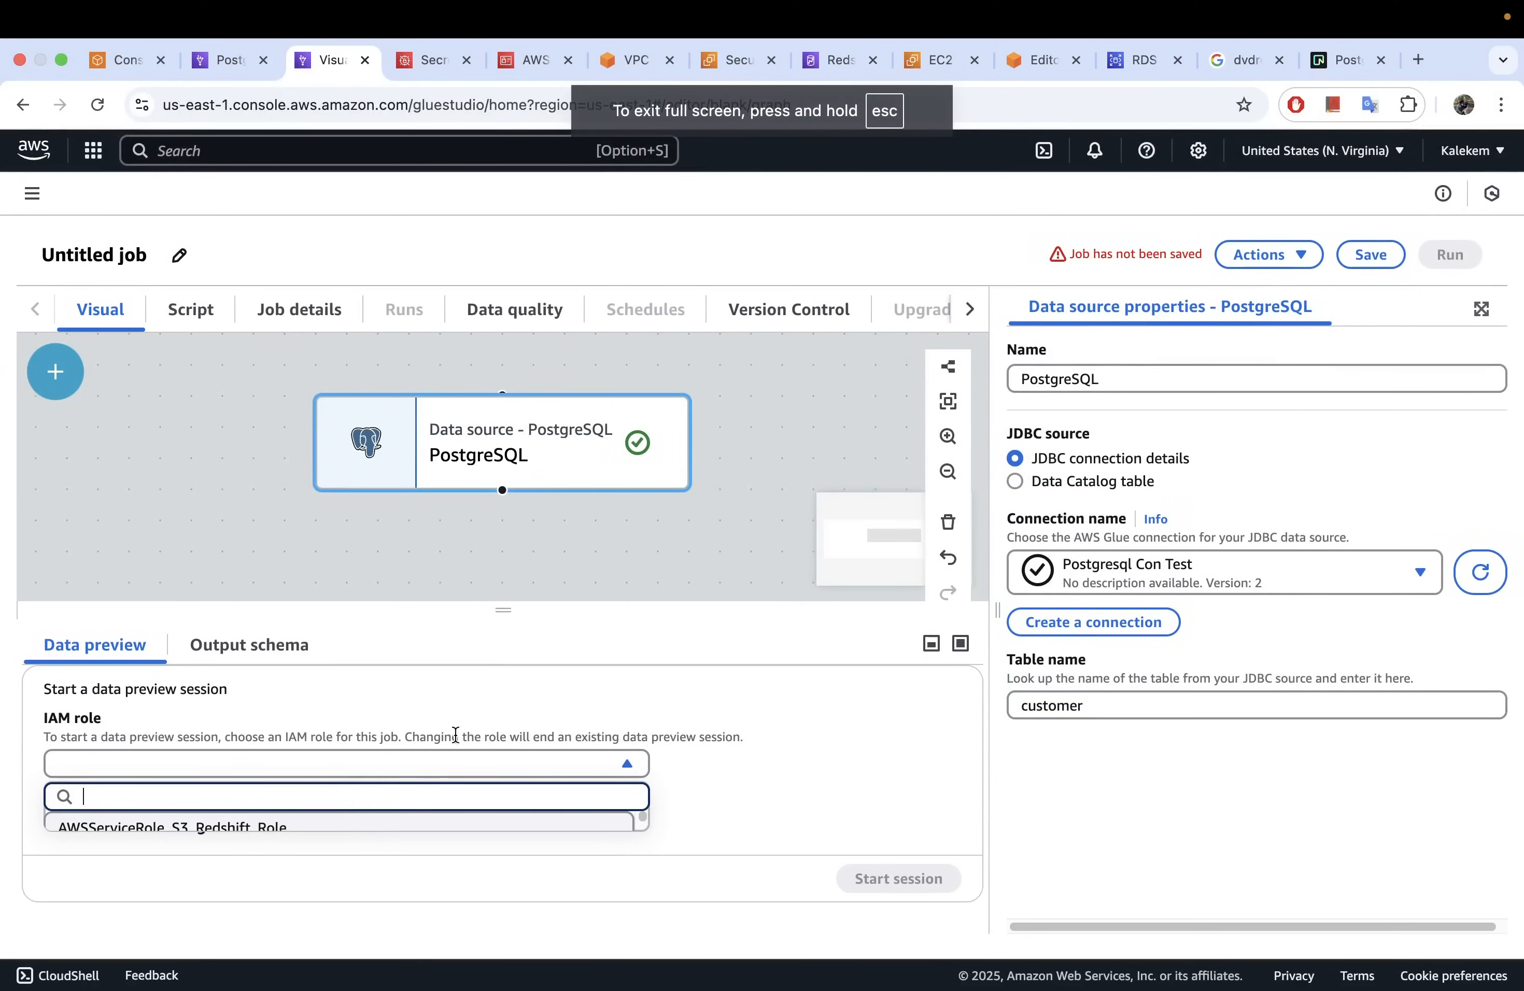
{"action": "left_click", "coordinate": [347, 838]}
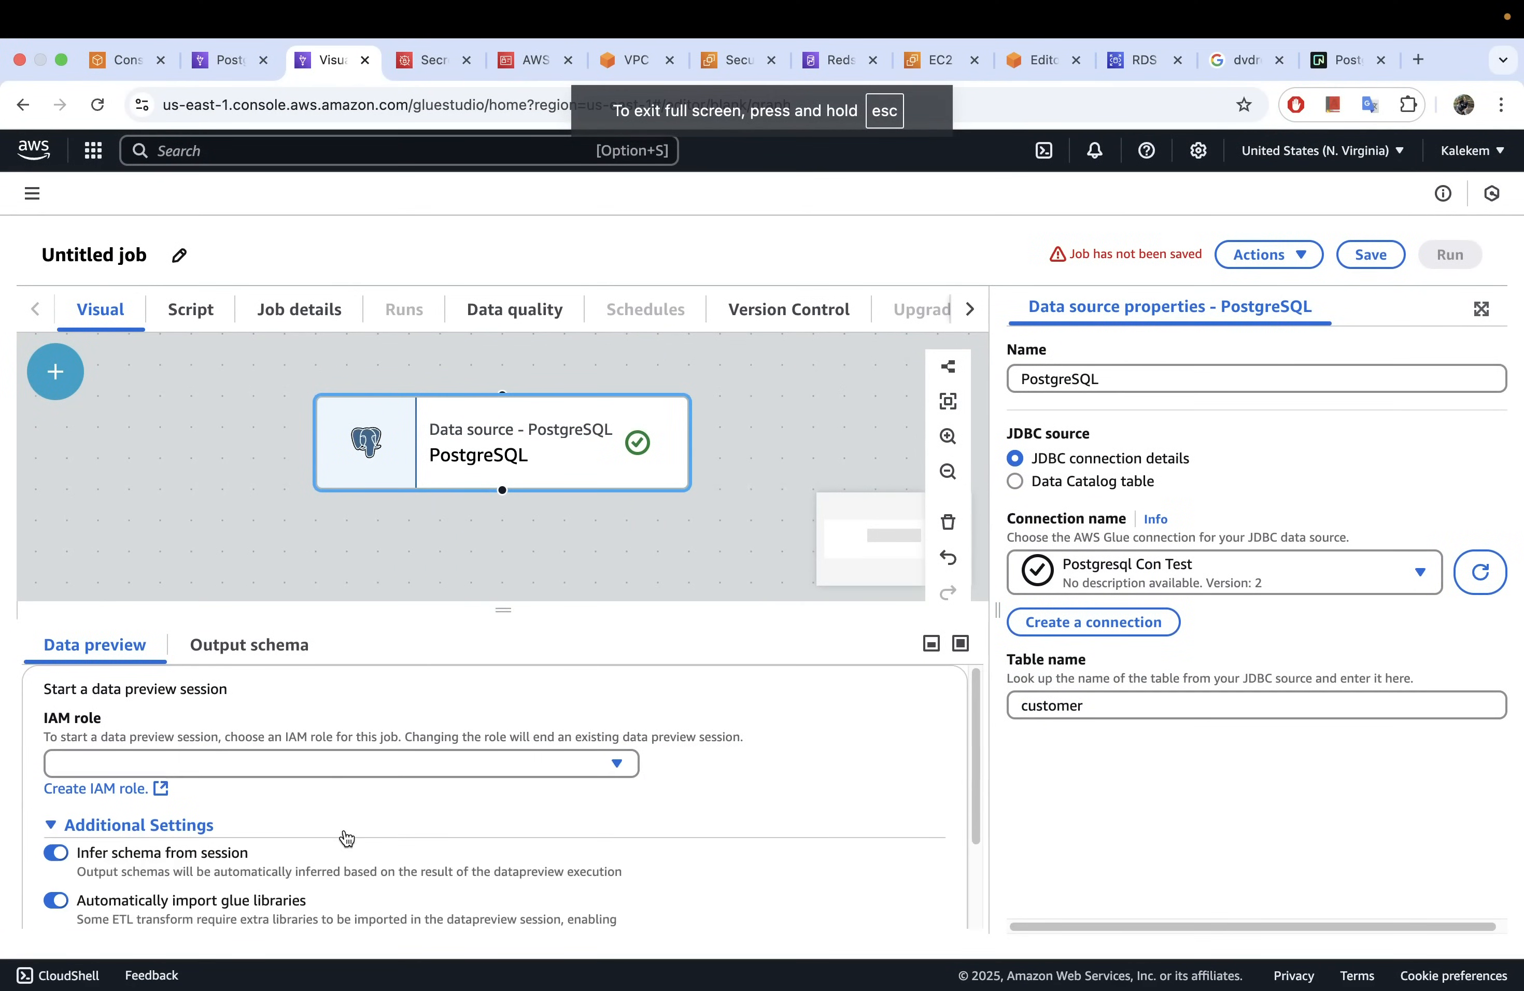
{"action": "left_click", "coordinate": [209, 766]}
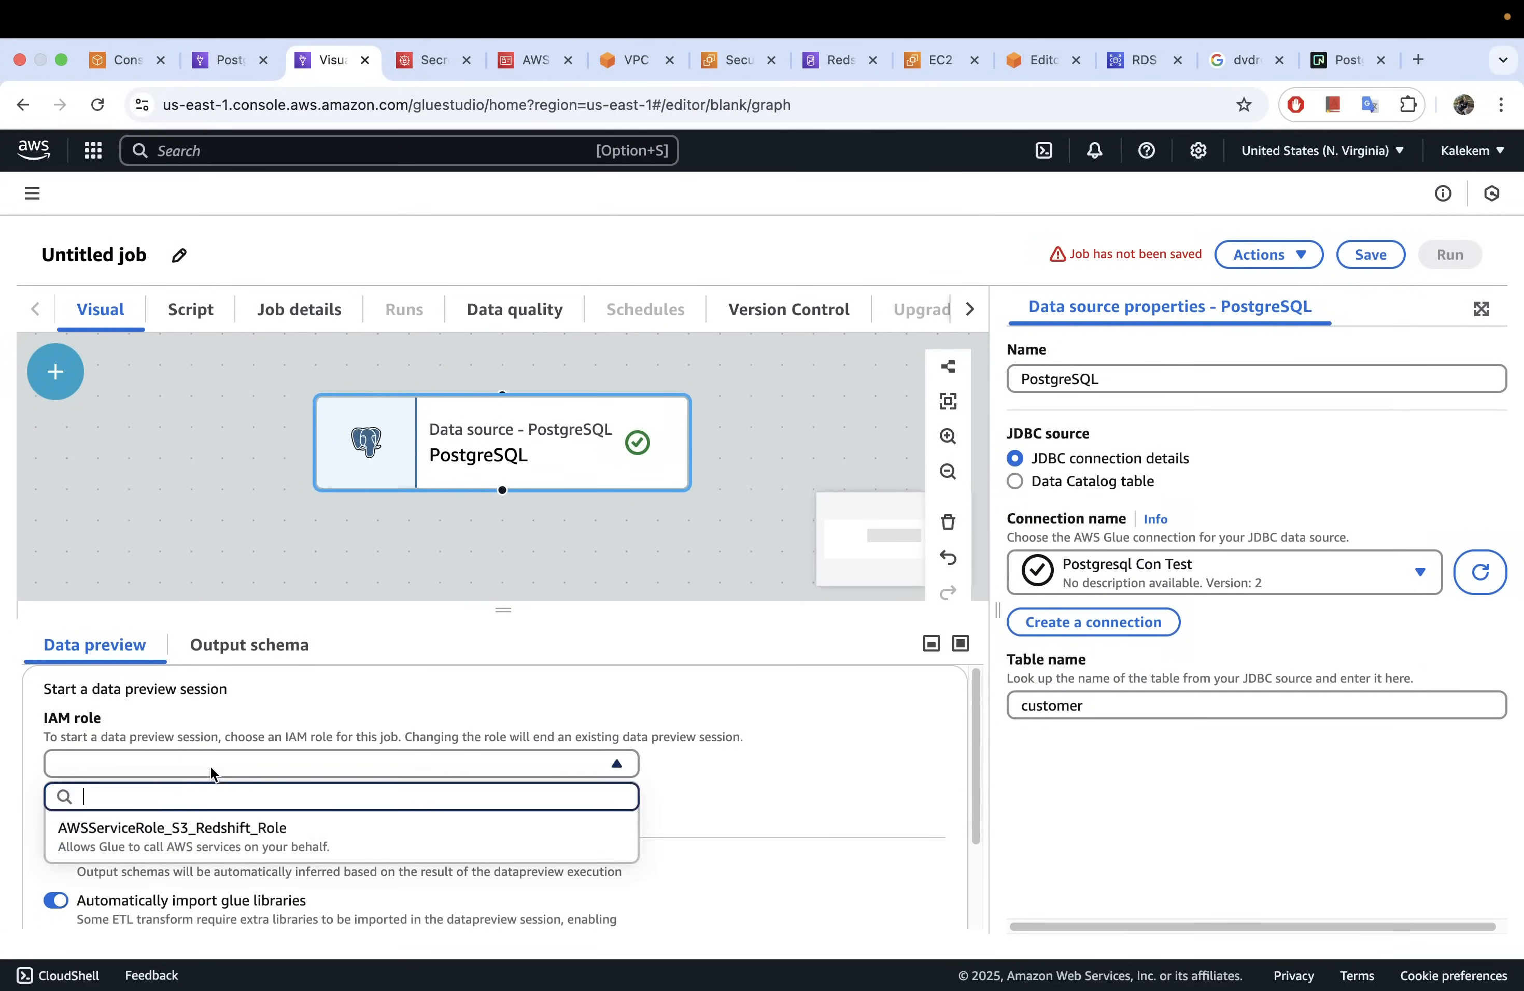
{"action": "left_click", "coordinate": [152, 833]}
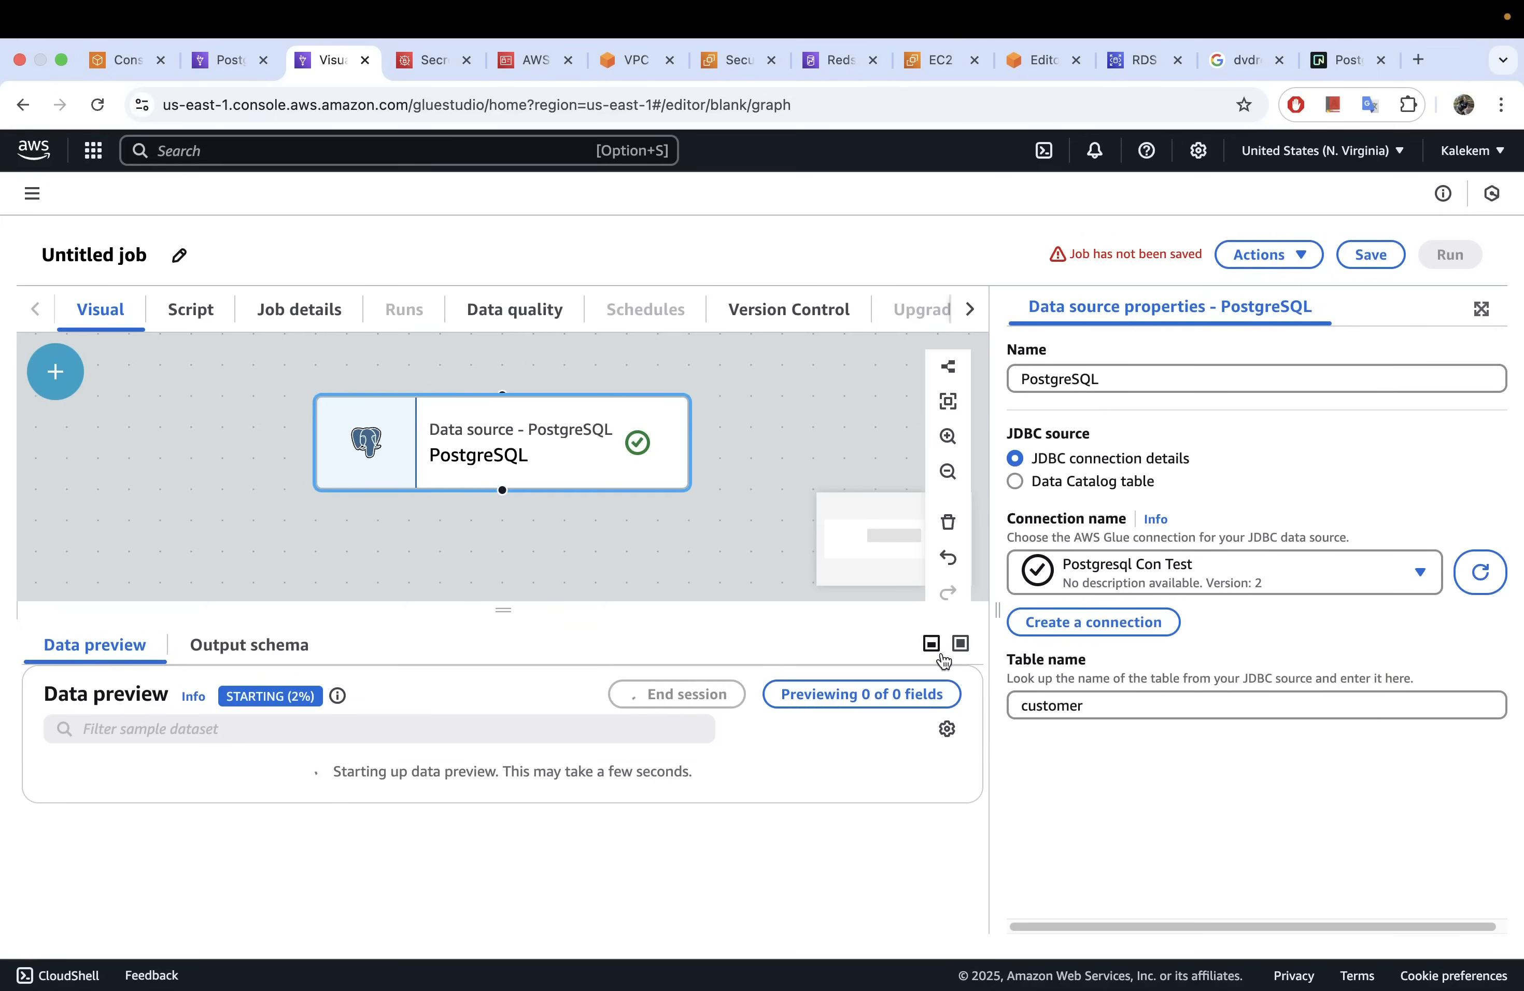
Step: Check the source's table name and output schema, and return to the data preview
{"action": "left_click", "coordinate": [1103, 705]}
{"action": "left_click_drag", "start_coordinate": [1103, 706], "coordinate": [1000, 705]}
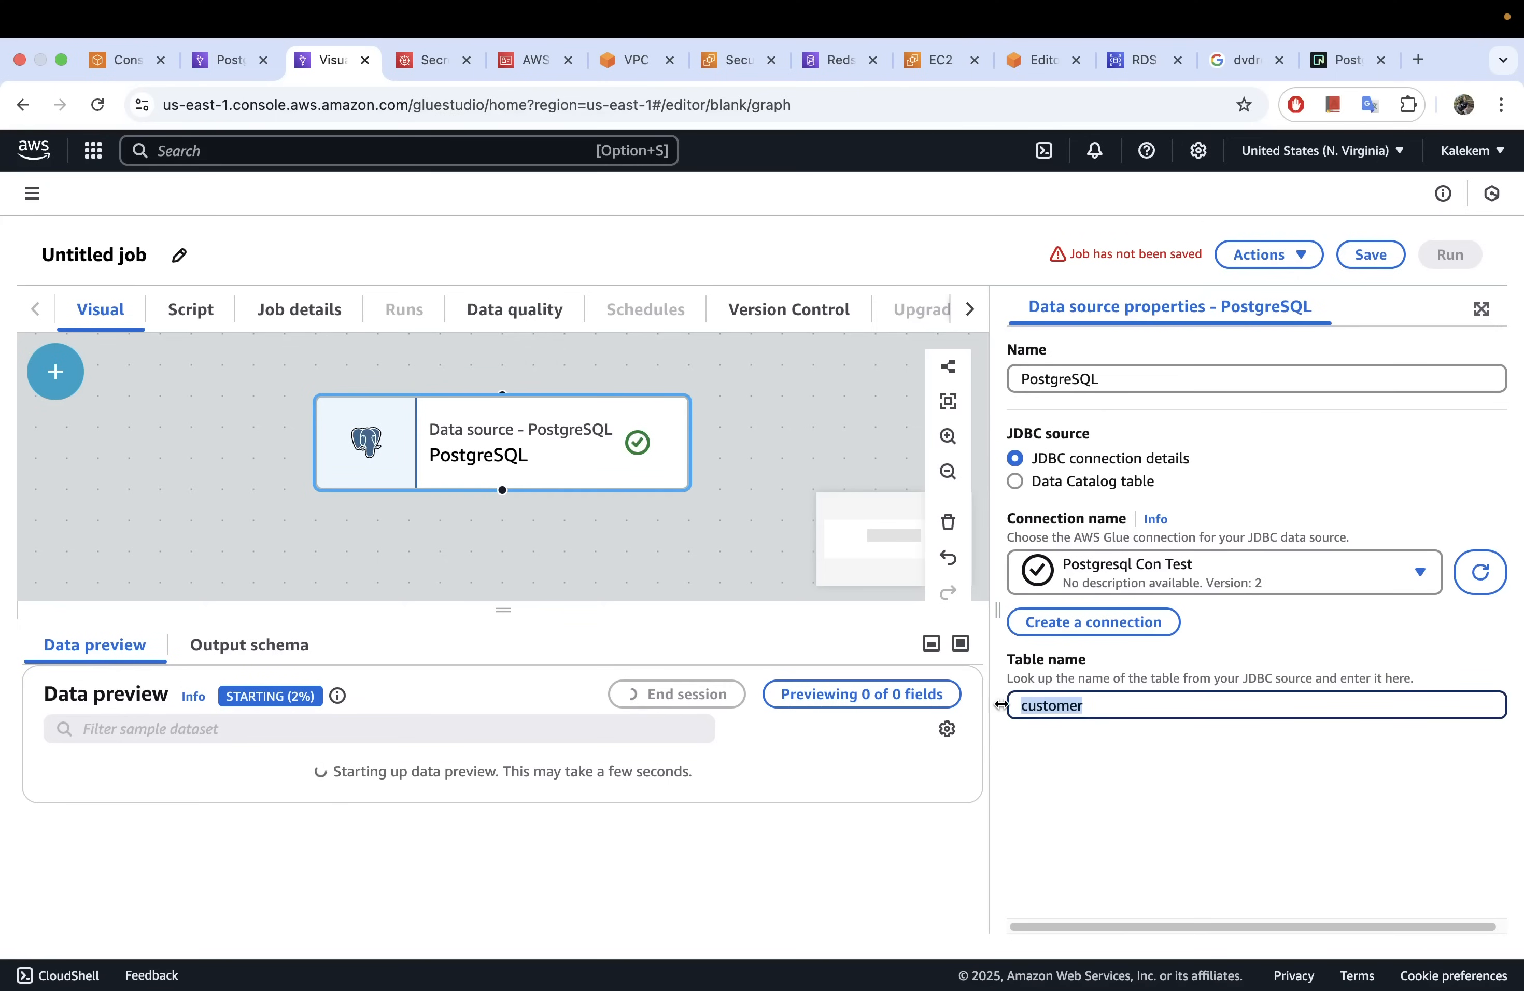
{"action": "left_click", "coordinate": [247, 649]}
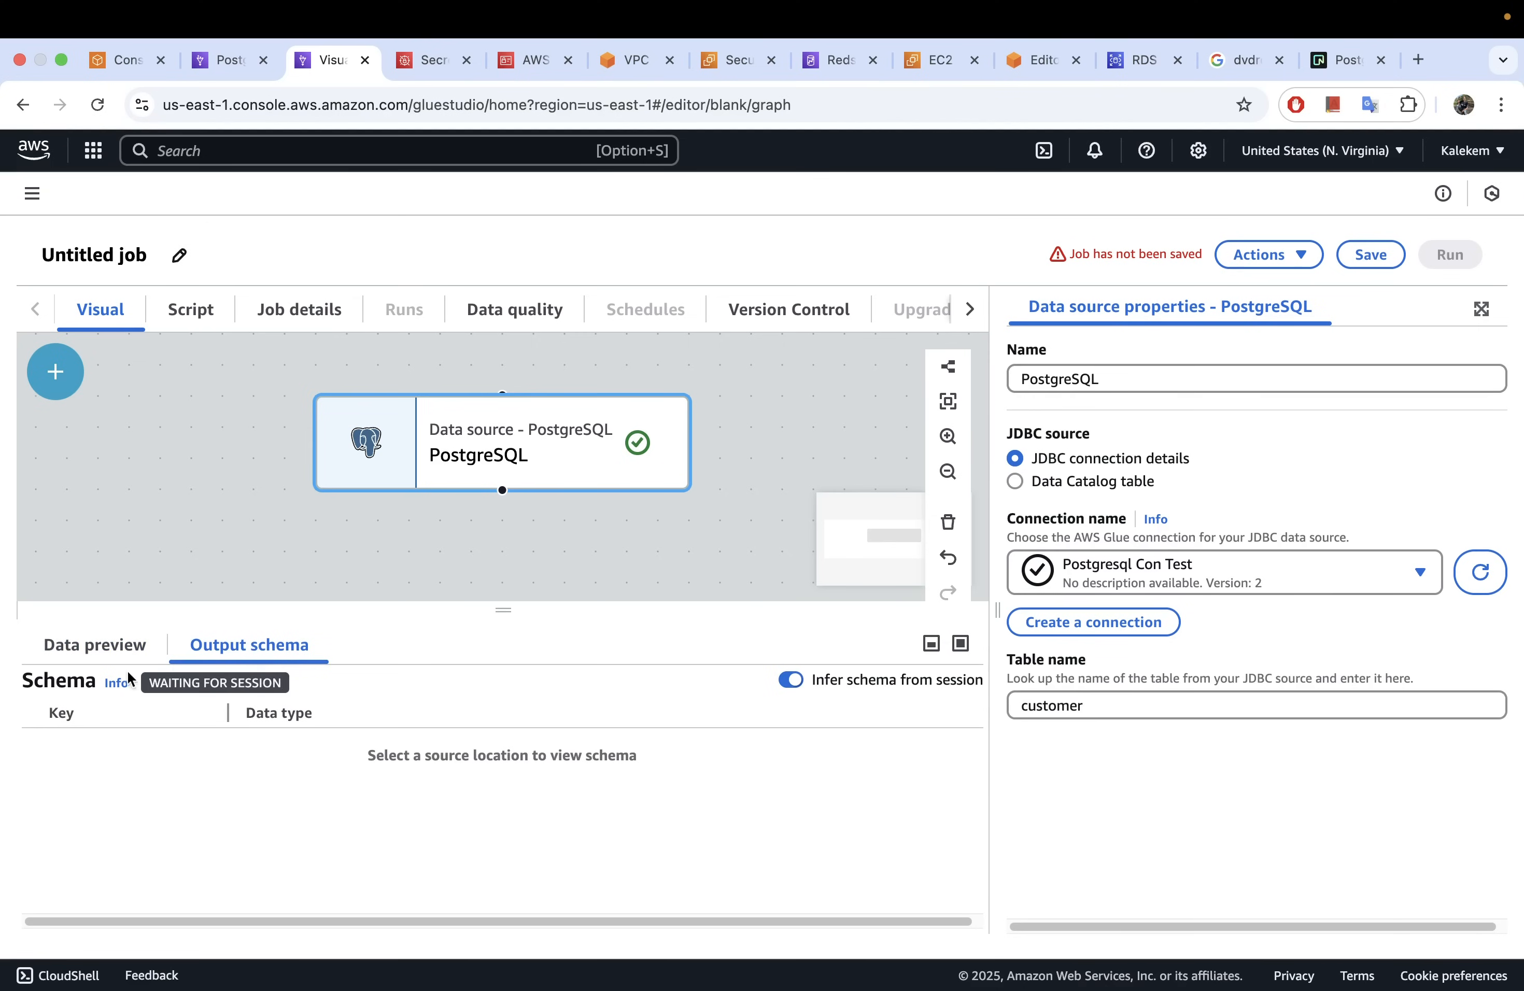
{"action": "left_click", "coordinate": [113, 651]}
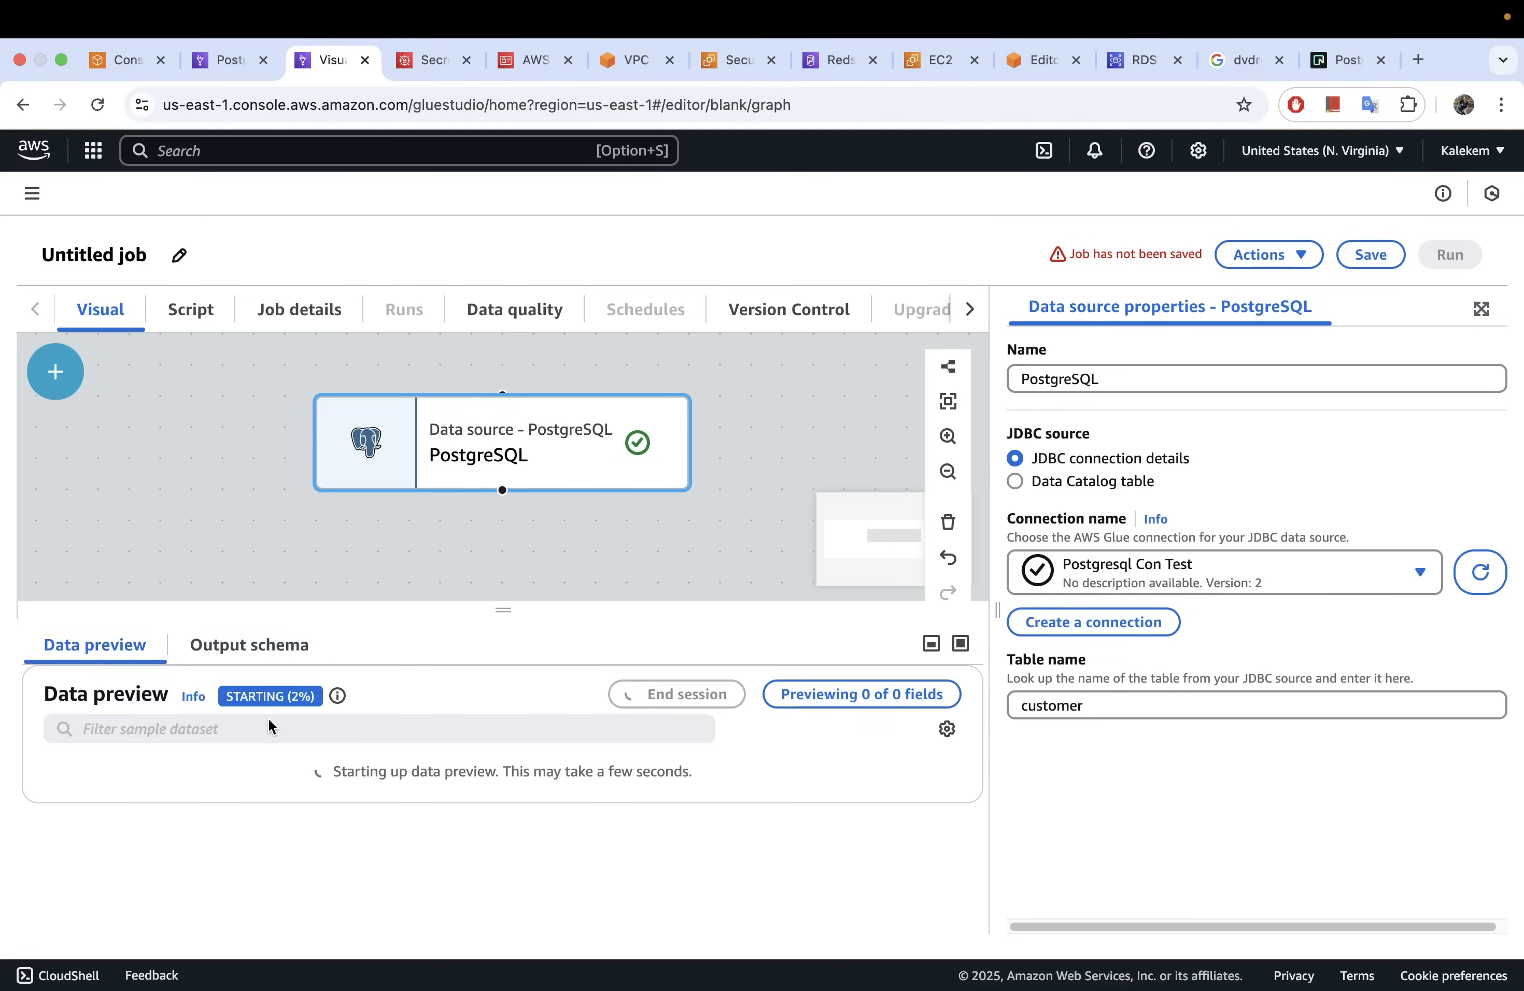
Step: Compare the PostgreSQL source's output schema and data preview, and shrink the preview area to enlarge the canvas
{"action": "left_click", "coordinate": [256, 656]}
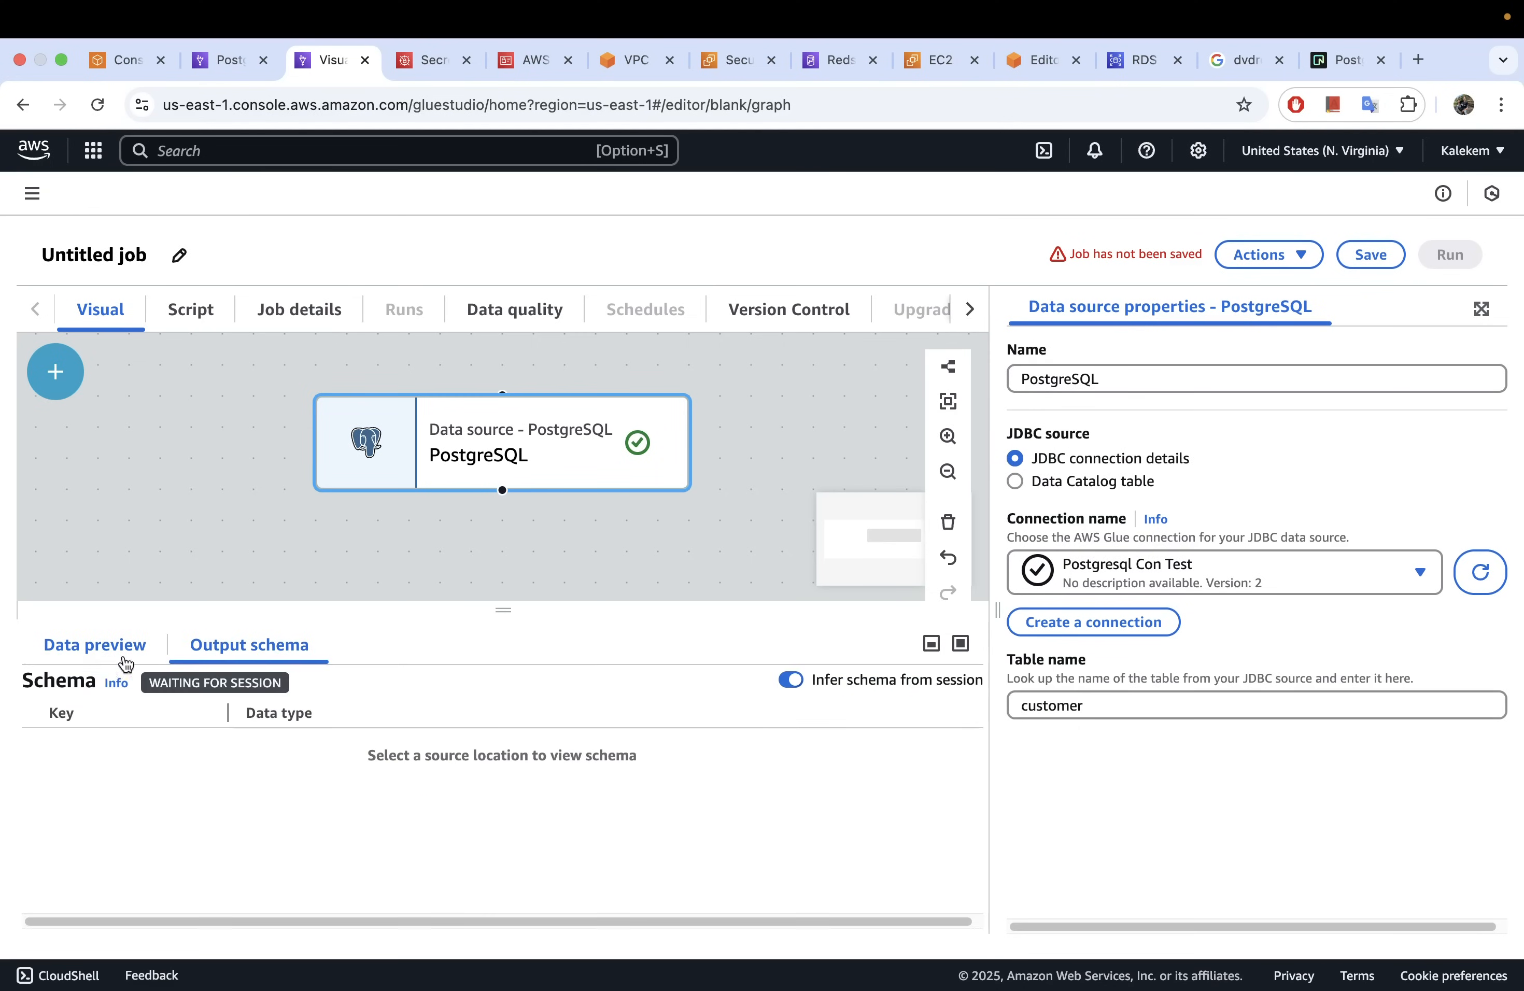
{"action": "left_click", "coordinate": [112, 647]}
{"action": "left_click", "coordinate": [249, 654]}
{"action": "left_click", "coordinate": [116, 647]}
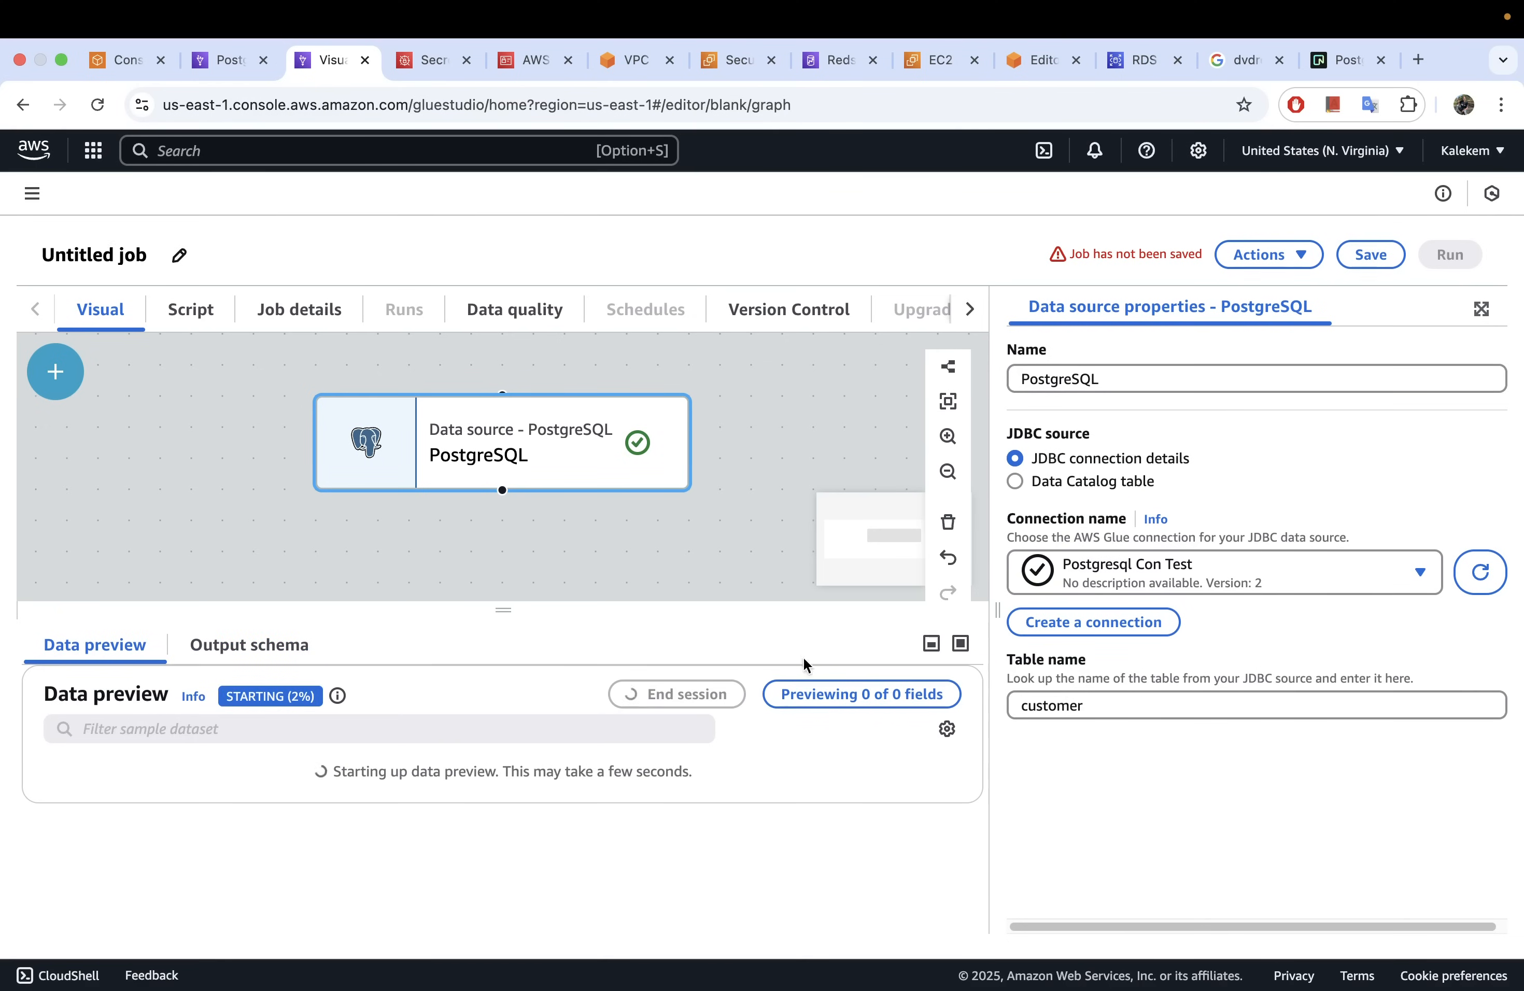
{"action": "left_click_drag", "start_coordinate": [500, 617], "coordinate": [503, 661]}
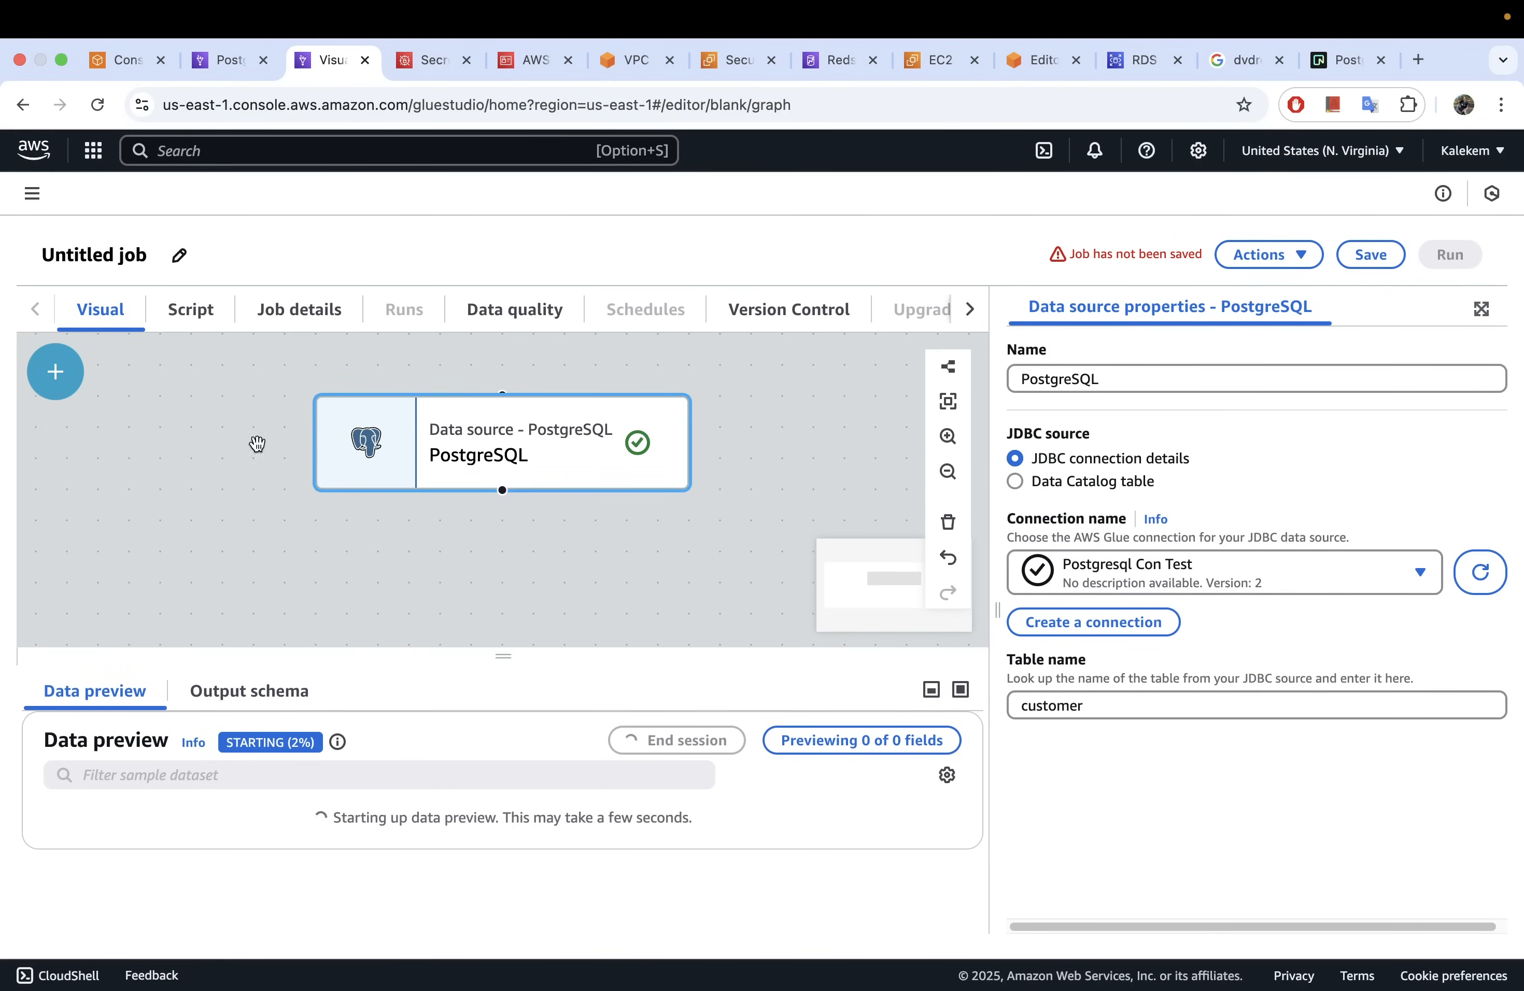
Step: Browse the available transform nodes for the job, from Change Schema and Join through Drop Fields, Filter and Rename Field
{"action": "left_click", "coordinate": [56, 384]}
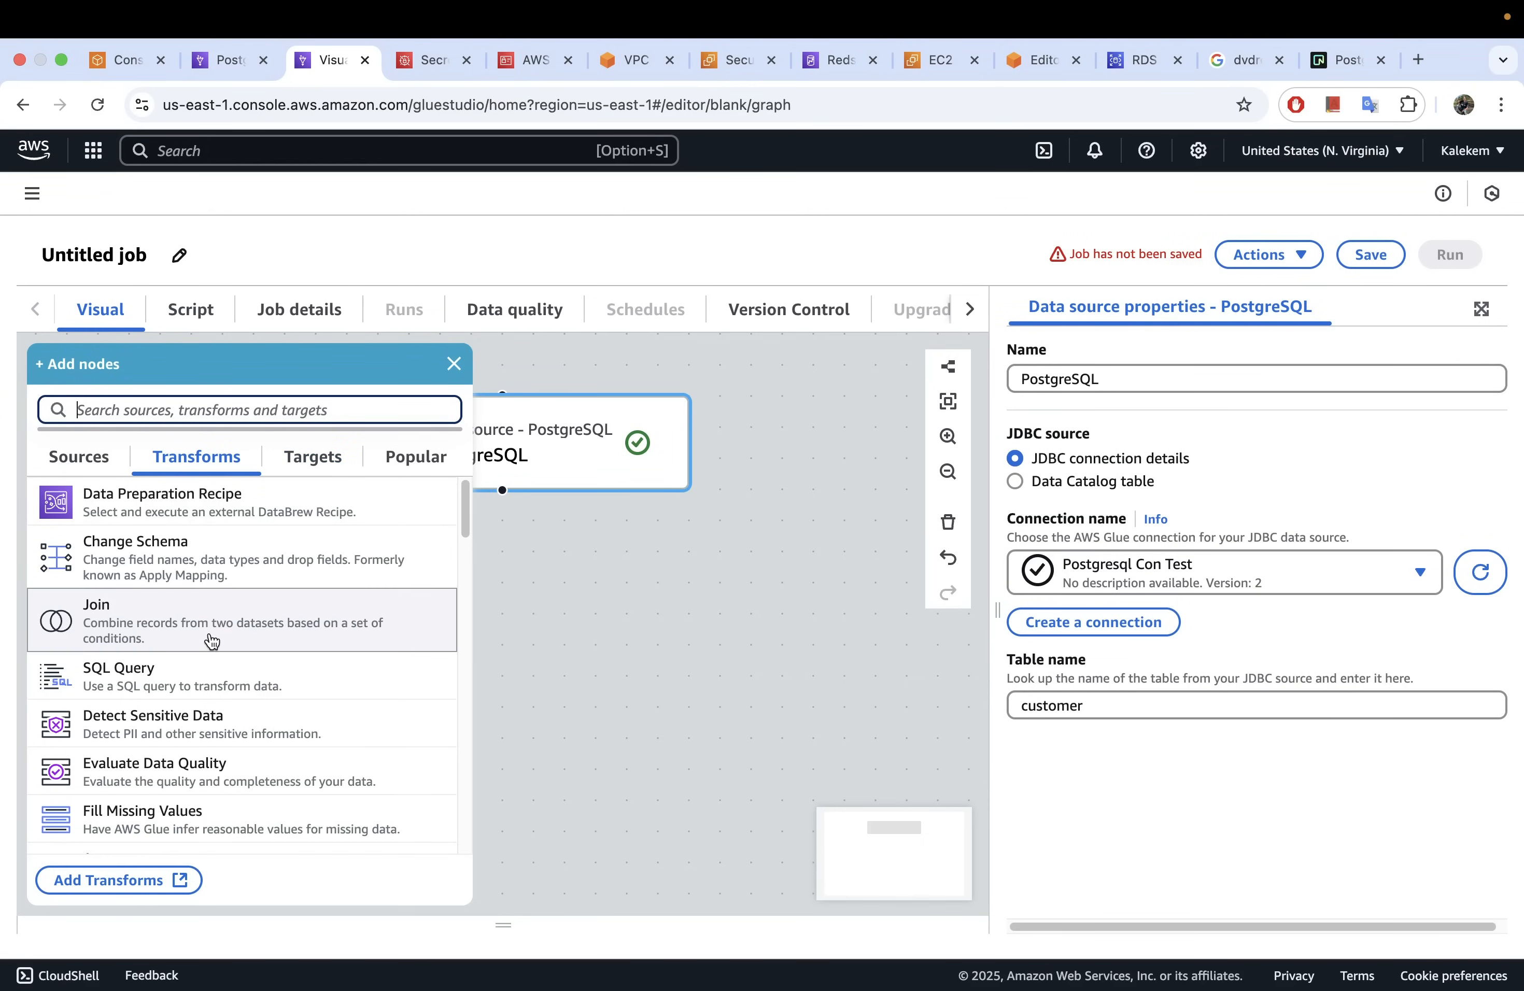
{"action": "scroll", "coordinate": [213, 637], "scroll_direction": "down", "scroll_amount": 3}
{"action": "scroll", "coordinate": [214, 636], "scroll_direction": "down", "scroll_amount": 9}
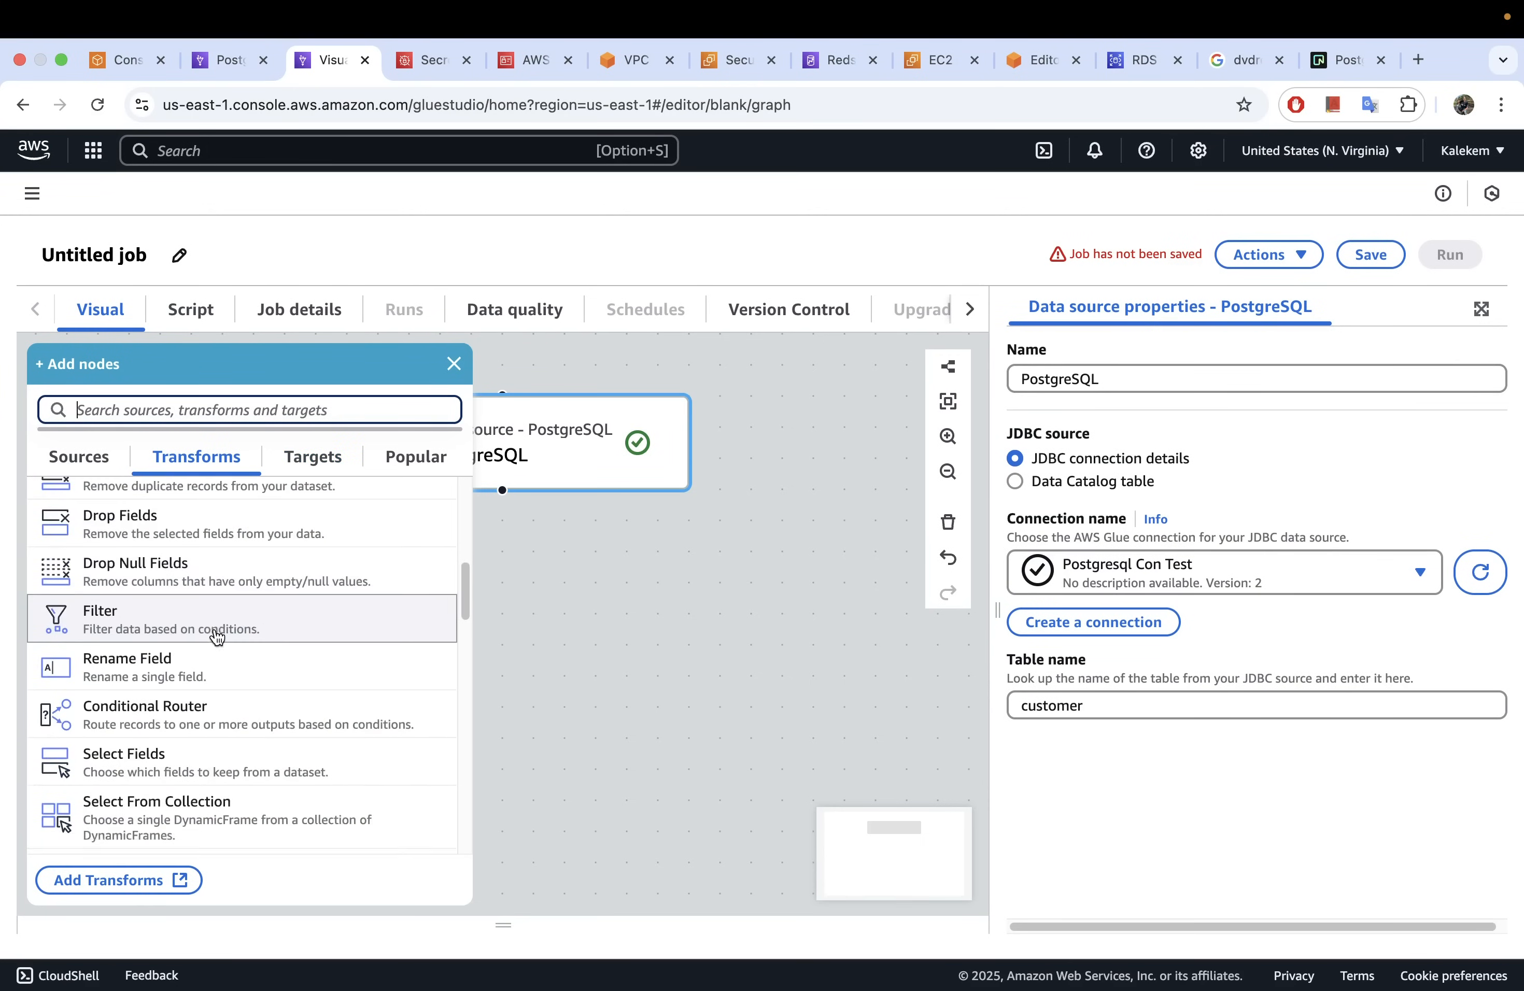
{"action": "scroll", "coordinate": [218, 636], "scroll_direction": "up", "scroll_amount": 9}
{"action": "scroll", "coordinate": [214, 634], "scroll_direction": "up", "scroll_amount": 2}
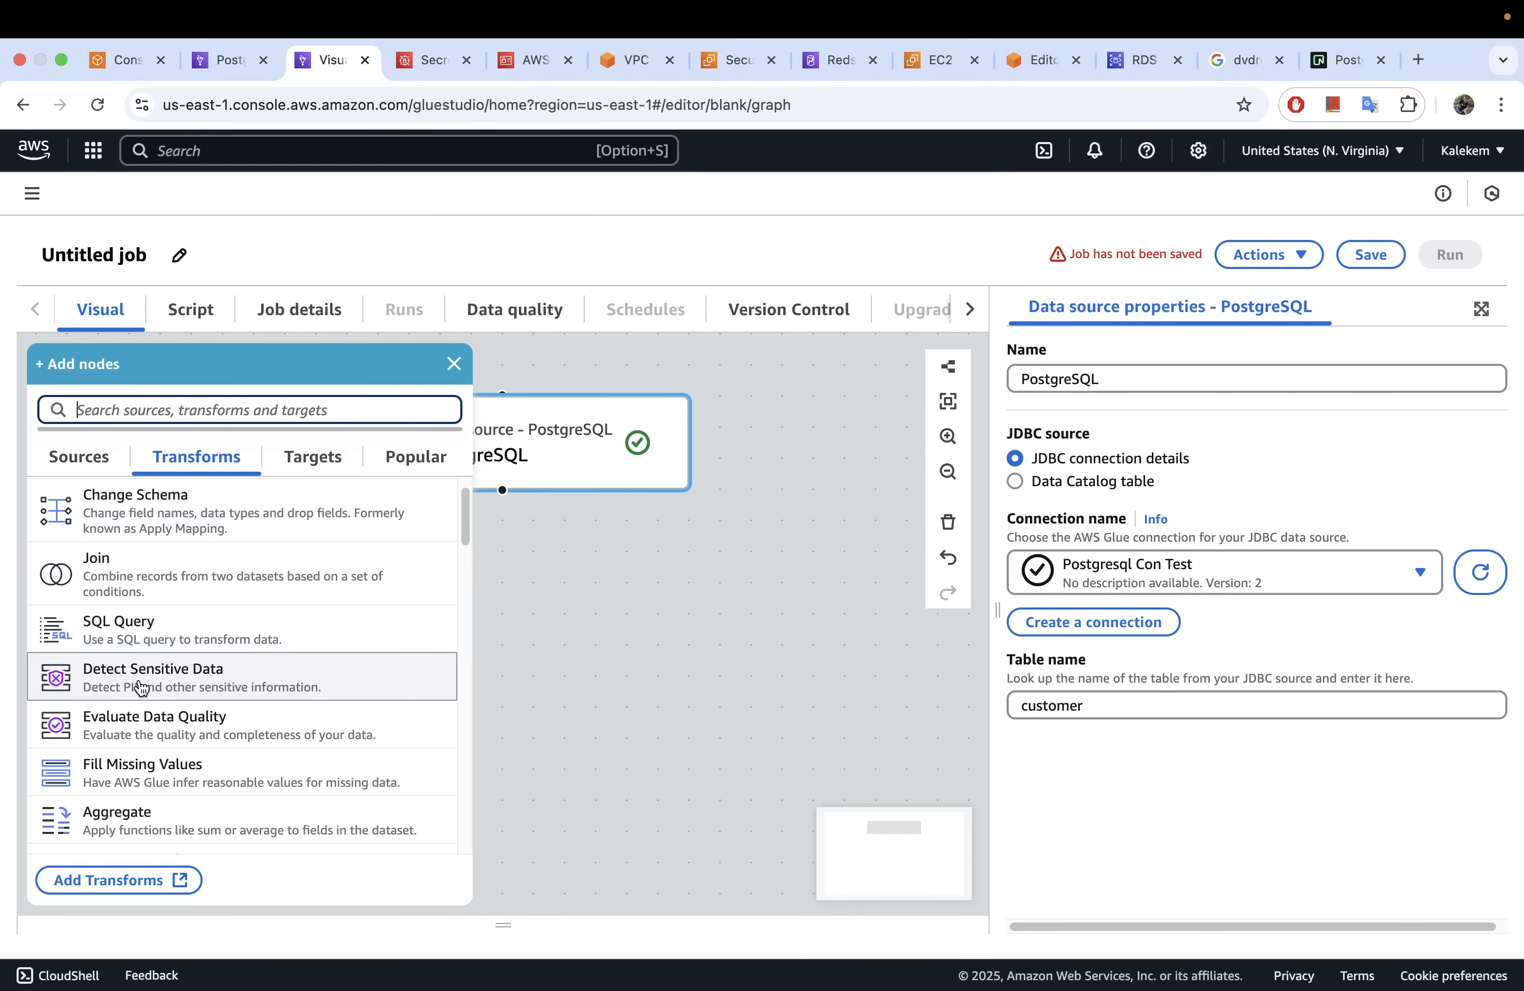
{"action": "scroll", "coordinate": [143, 687], "scroll_direction": "down", "scroll_amount": 1}
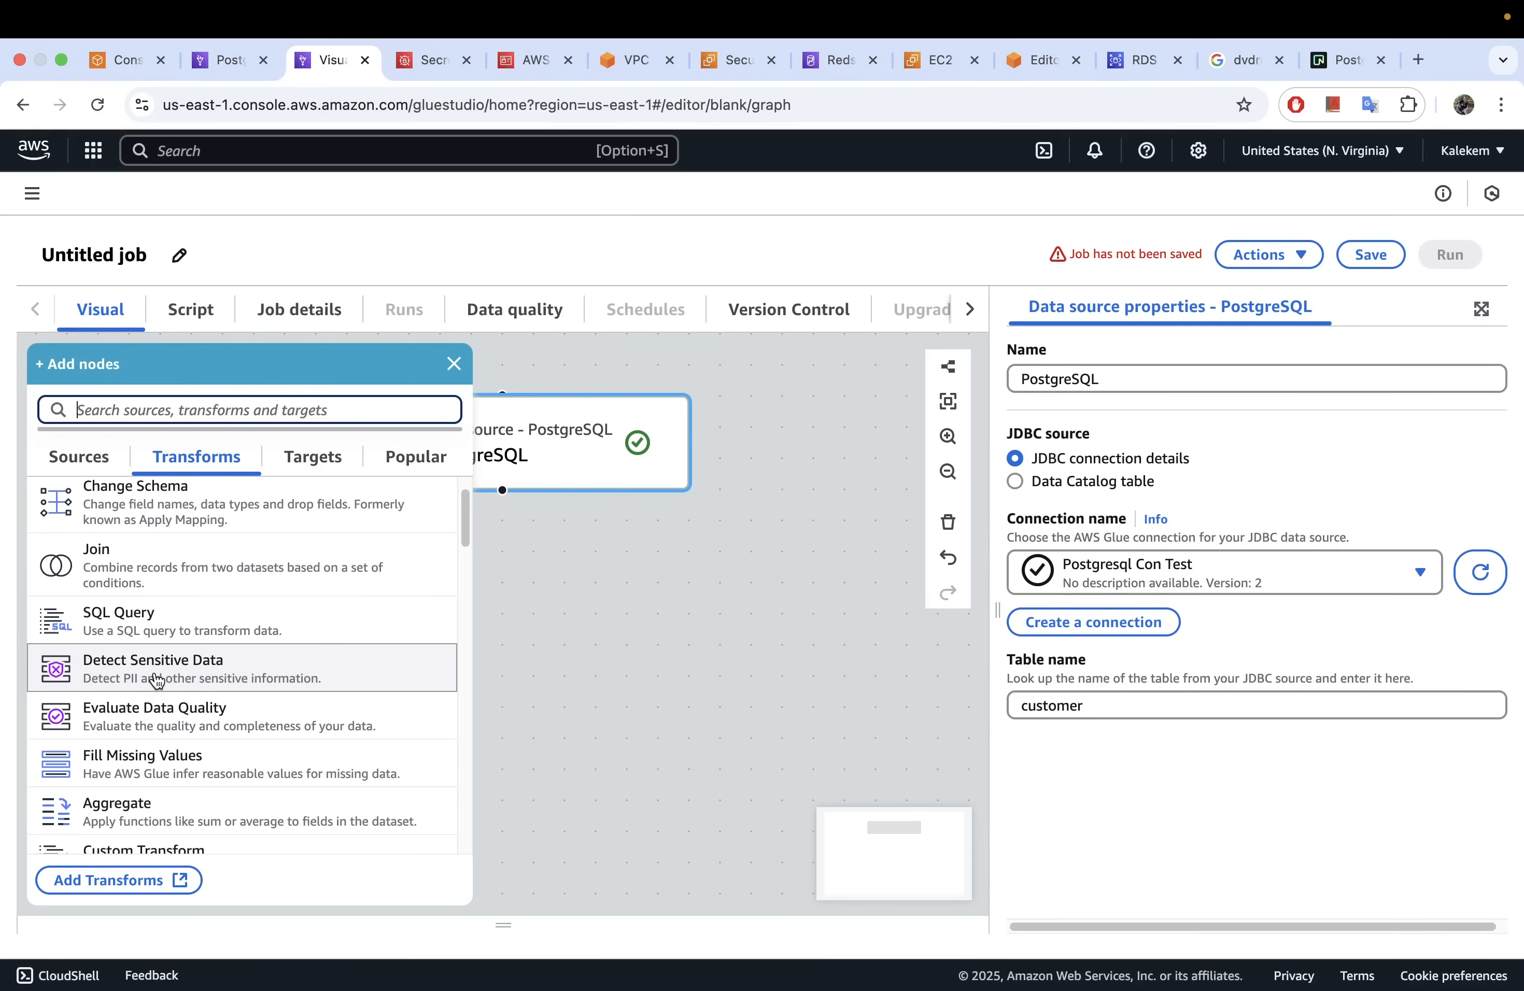
{"action": "scroll", "coordinate": [157, 679], "scroll_direction": "down", "scroll_amount": 2}
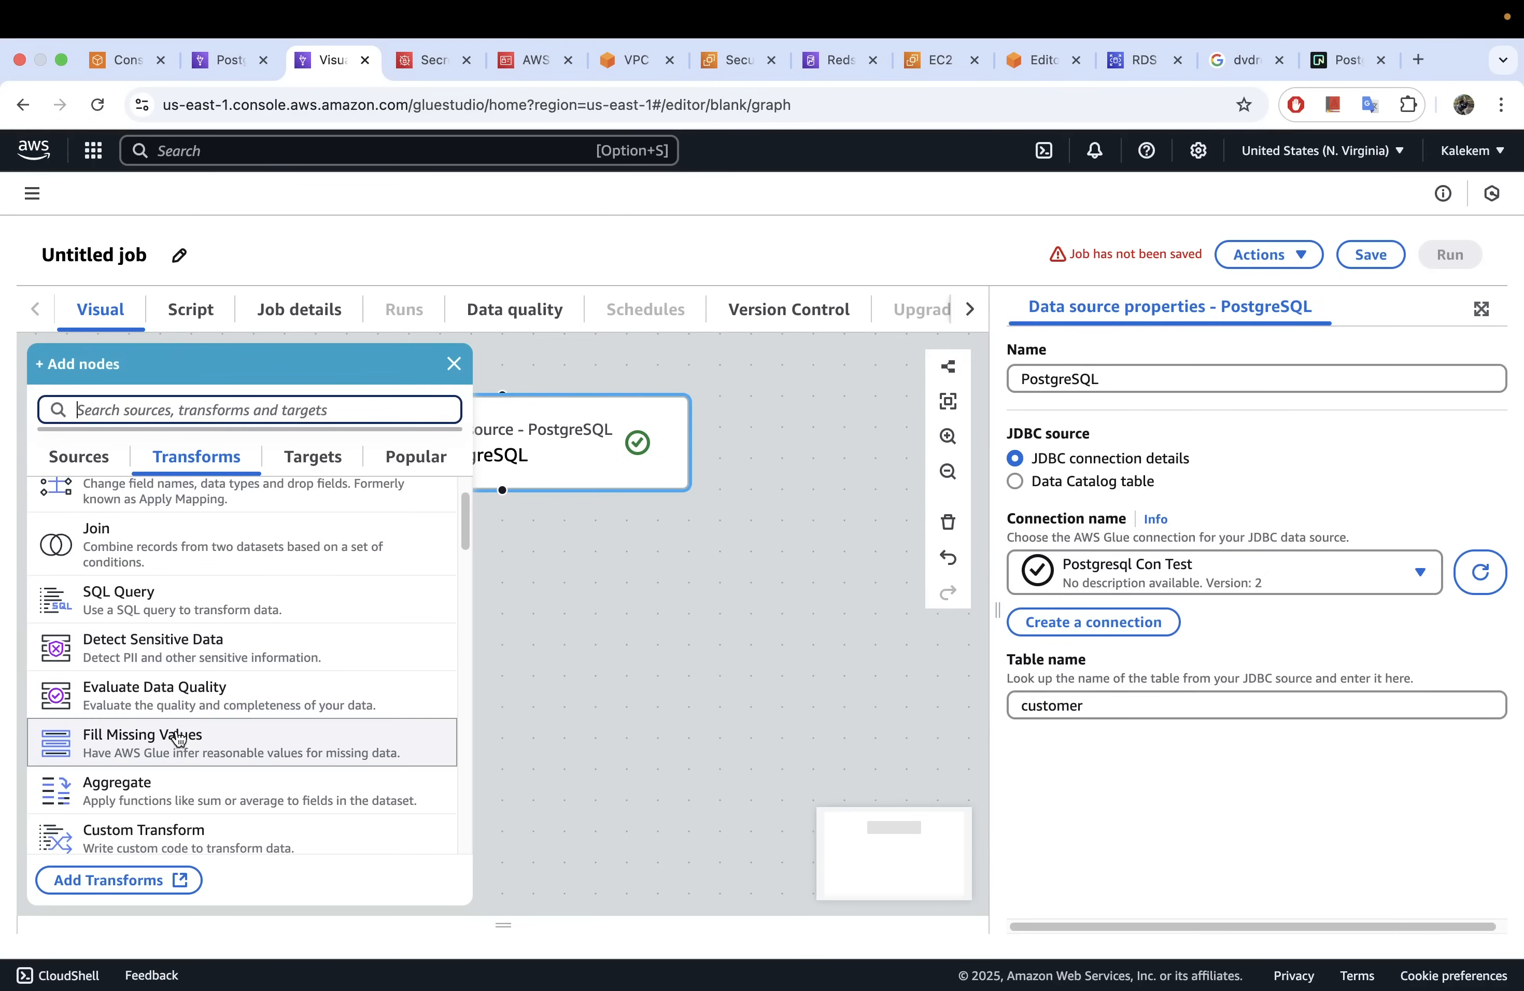
{"action": "scroll", "coordinate": [170, 724], "scroll_direction": "down", "scroll_amount": 5}
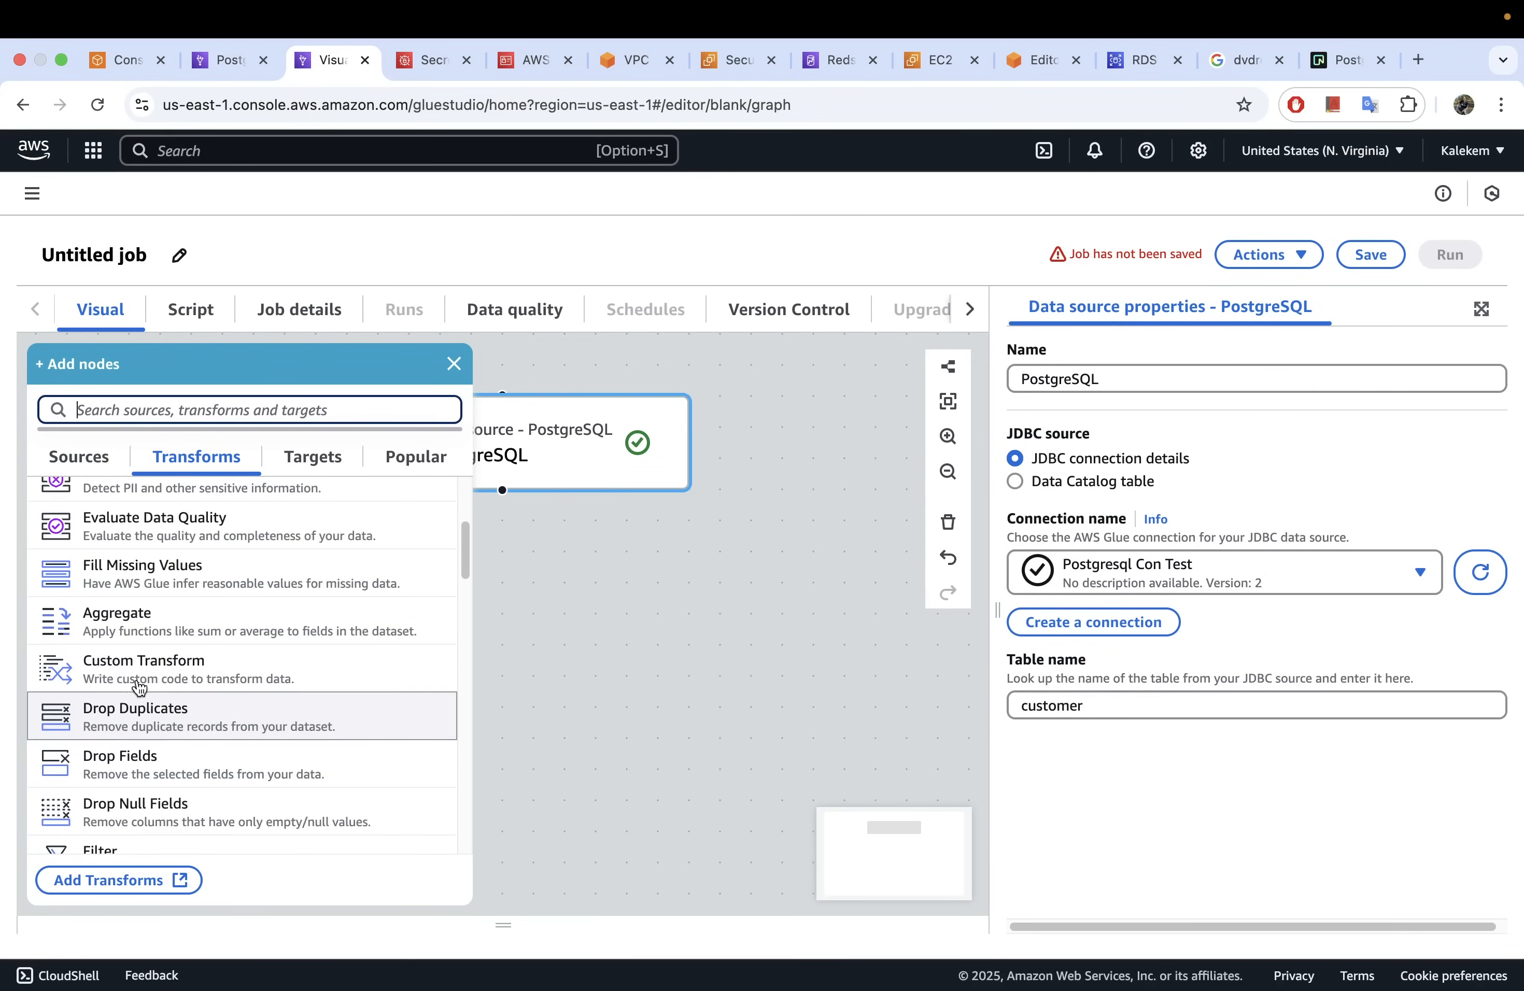
{"action": "scroll", "coordinate": [165, 713], "scroll_direction": "down", "scroll_amount": 10}
{"action": "scroll", "coordinate": [173, 716], "scroll_direction": "up", "scroll_amount": 3}
{"action": "scroll", "coordinate": [175, 708], "scroll_direction": "up", "scroll_amount": 2}
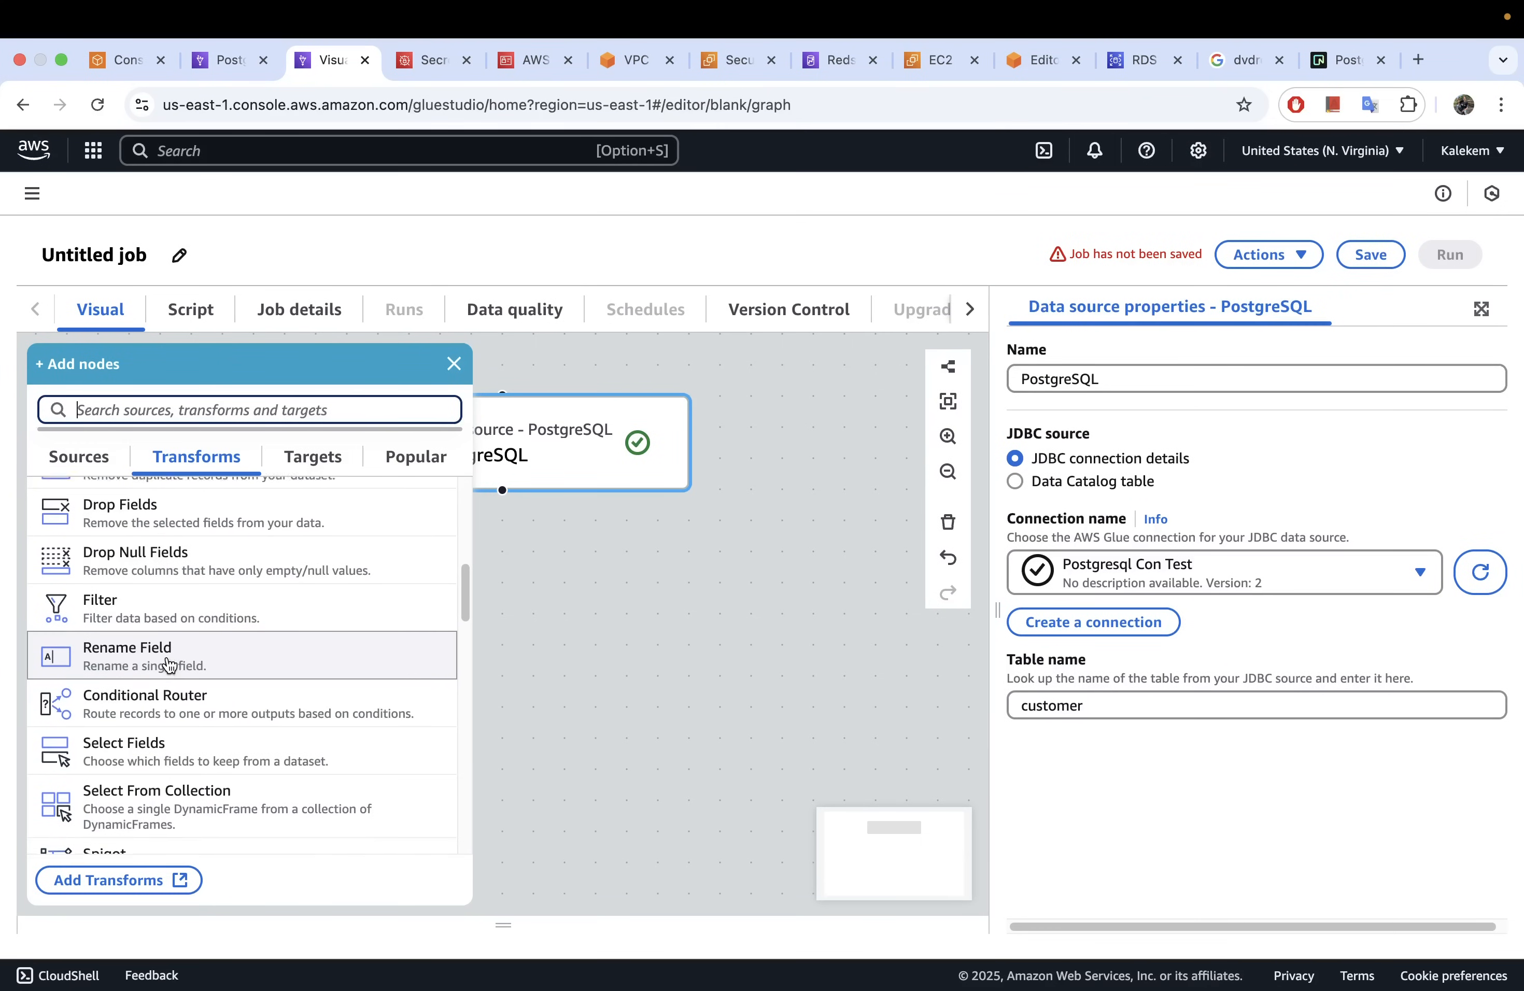
{"action": "scroll", "coordinate": [177, 644], "scroll_direction": "up", "scroll_amount": 2}
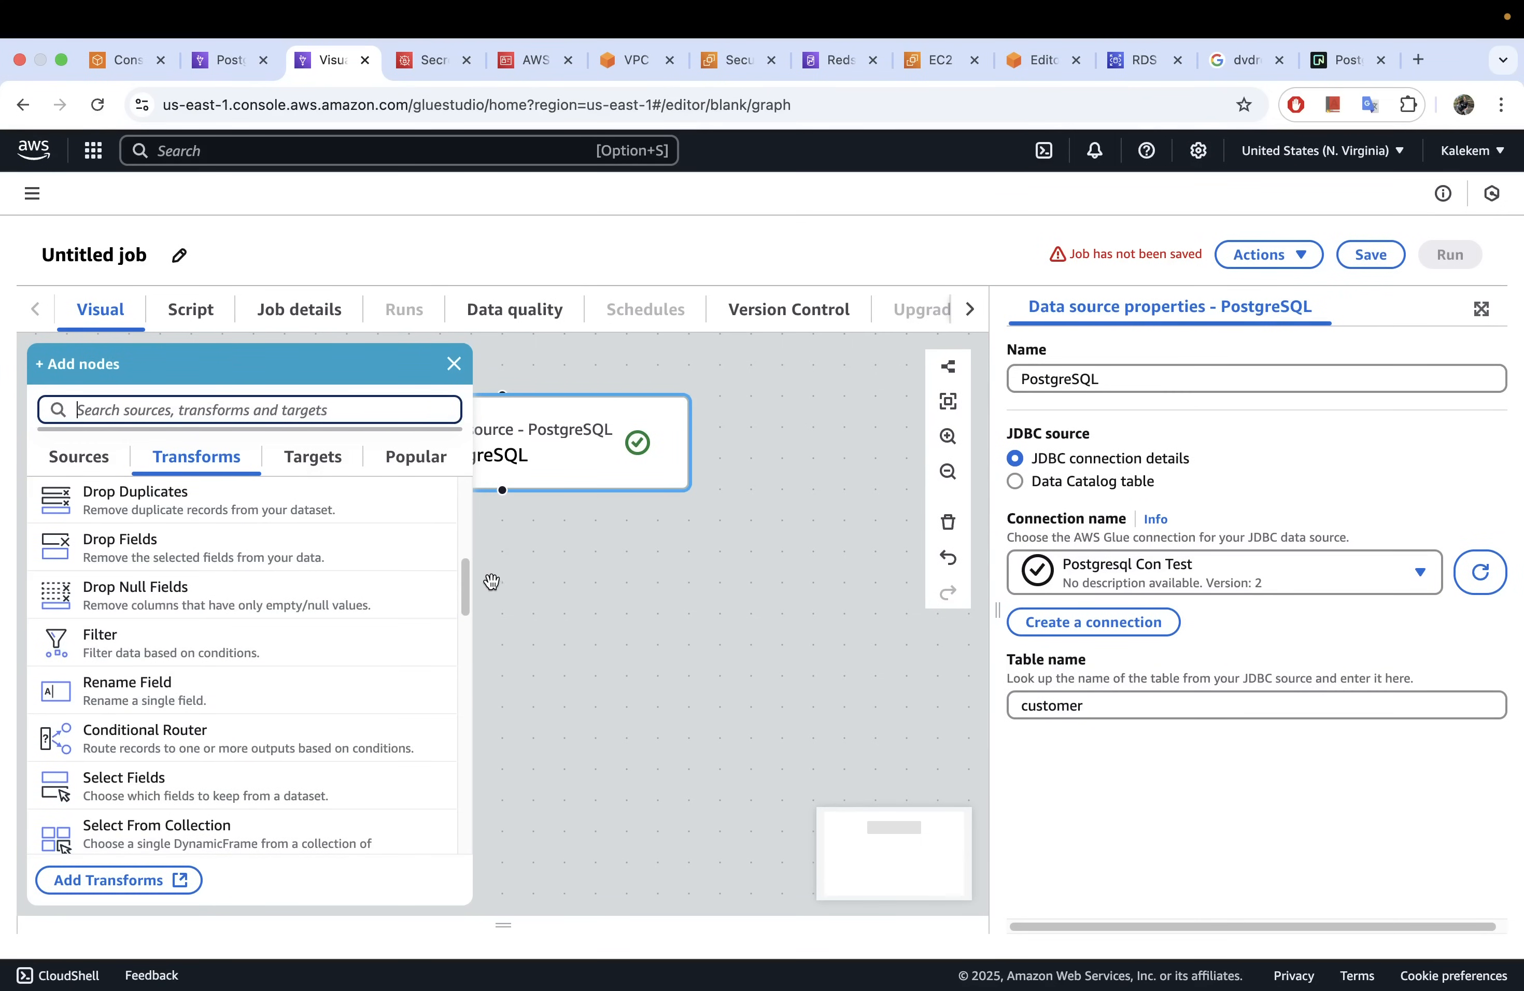
Step: Add an Amazon Redshift target node fed by the PostgreSQL source, and close the node list
{"action": "left_click", "coordinate": [306, 463]}
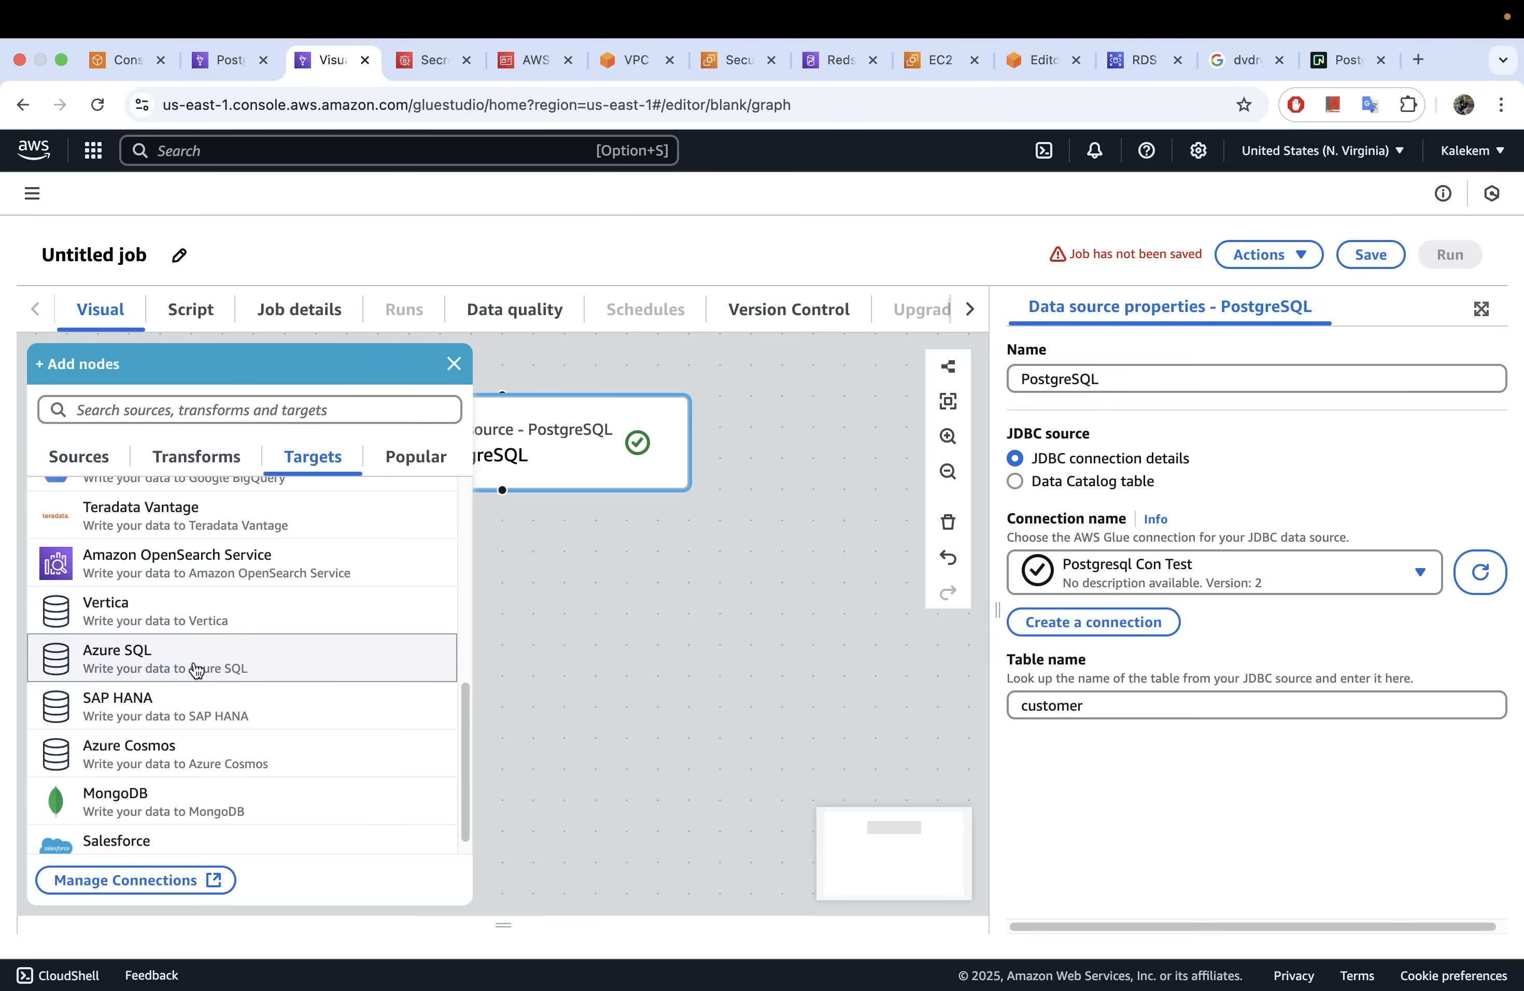
{"action": "scroll", "coordinate": [196, 669], "scroll_direction": "up", "scroll_amount": 2}
{"action": "scroll", "coordinate": [199, 672], "scroll_direction": "up", "scroll_amount": 10}
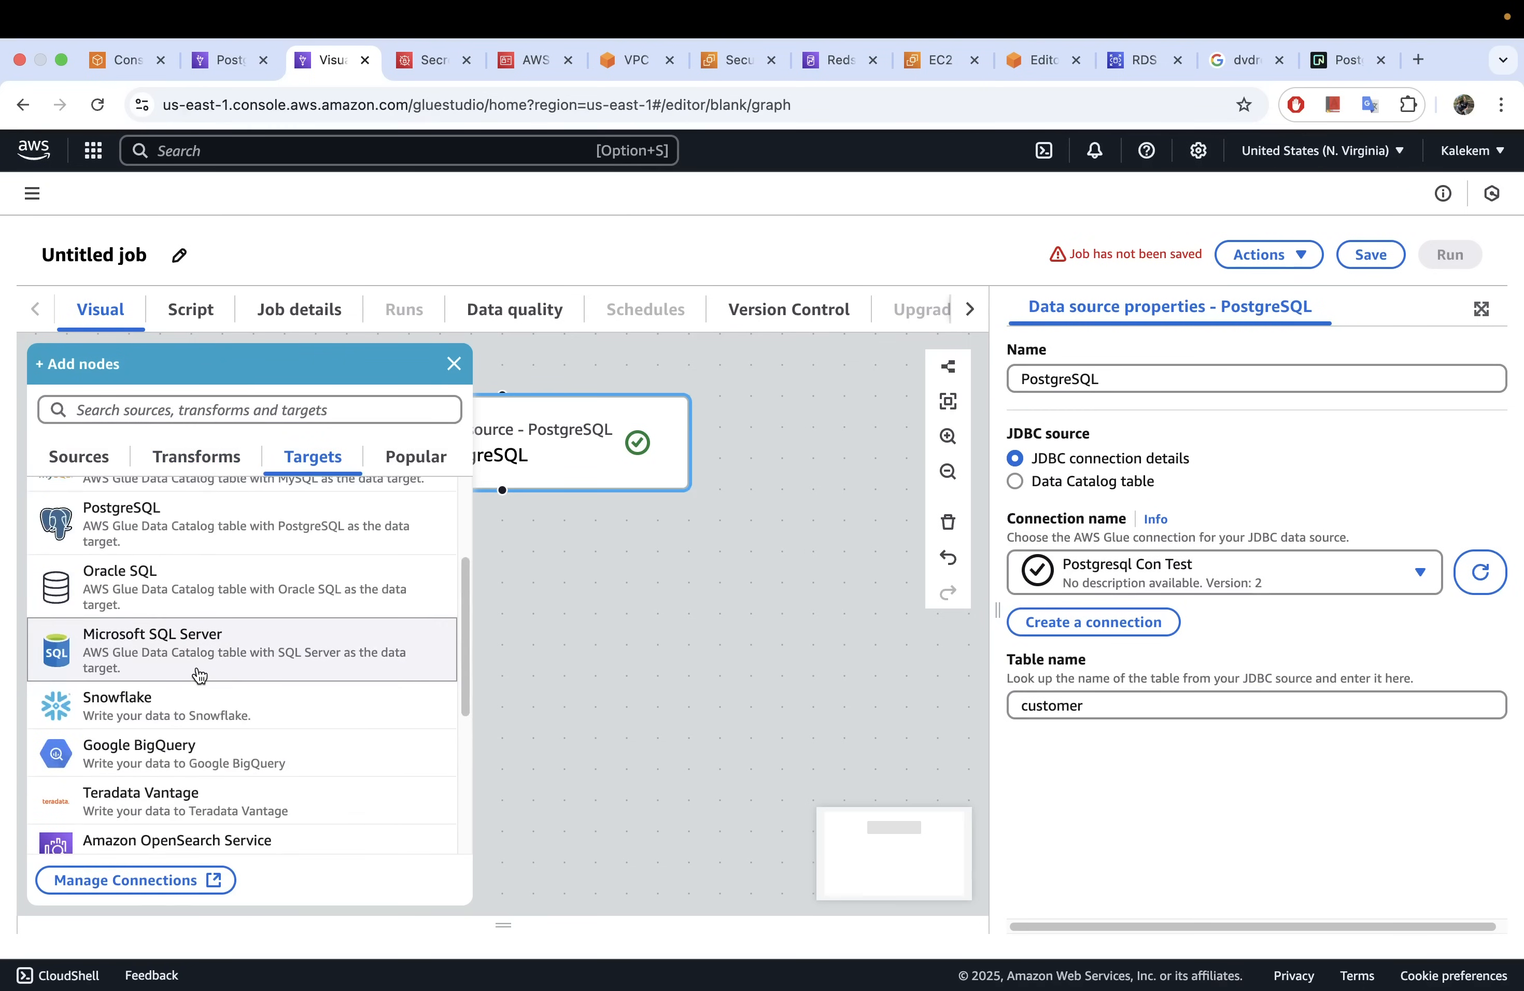
{"action": "scroll", "coordinate": [198, 669], "scroll_direction": "up", "scroll_amount": 3}
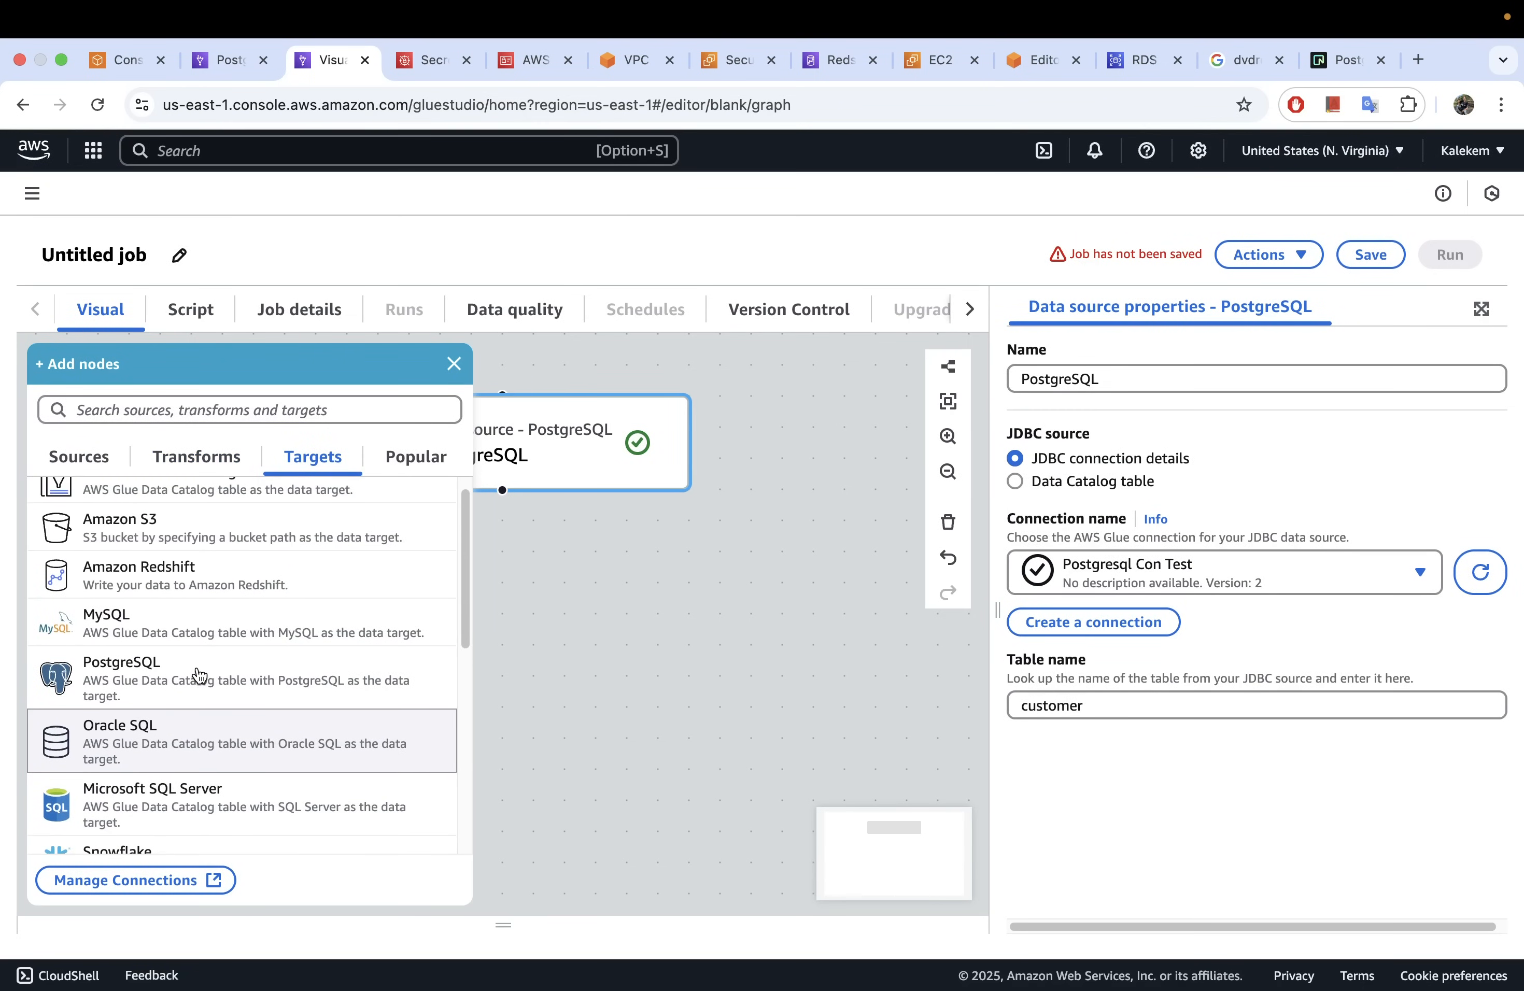
{"action": "left_click", "coordinate": [183, 587]}
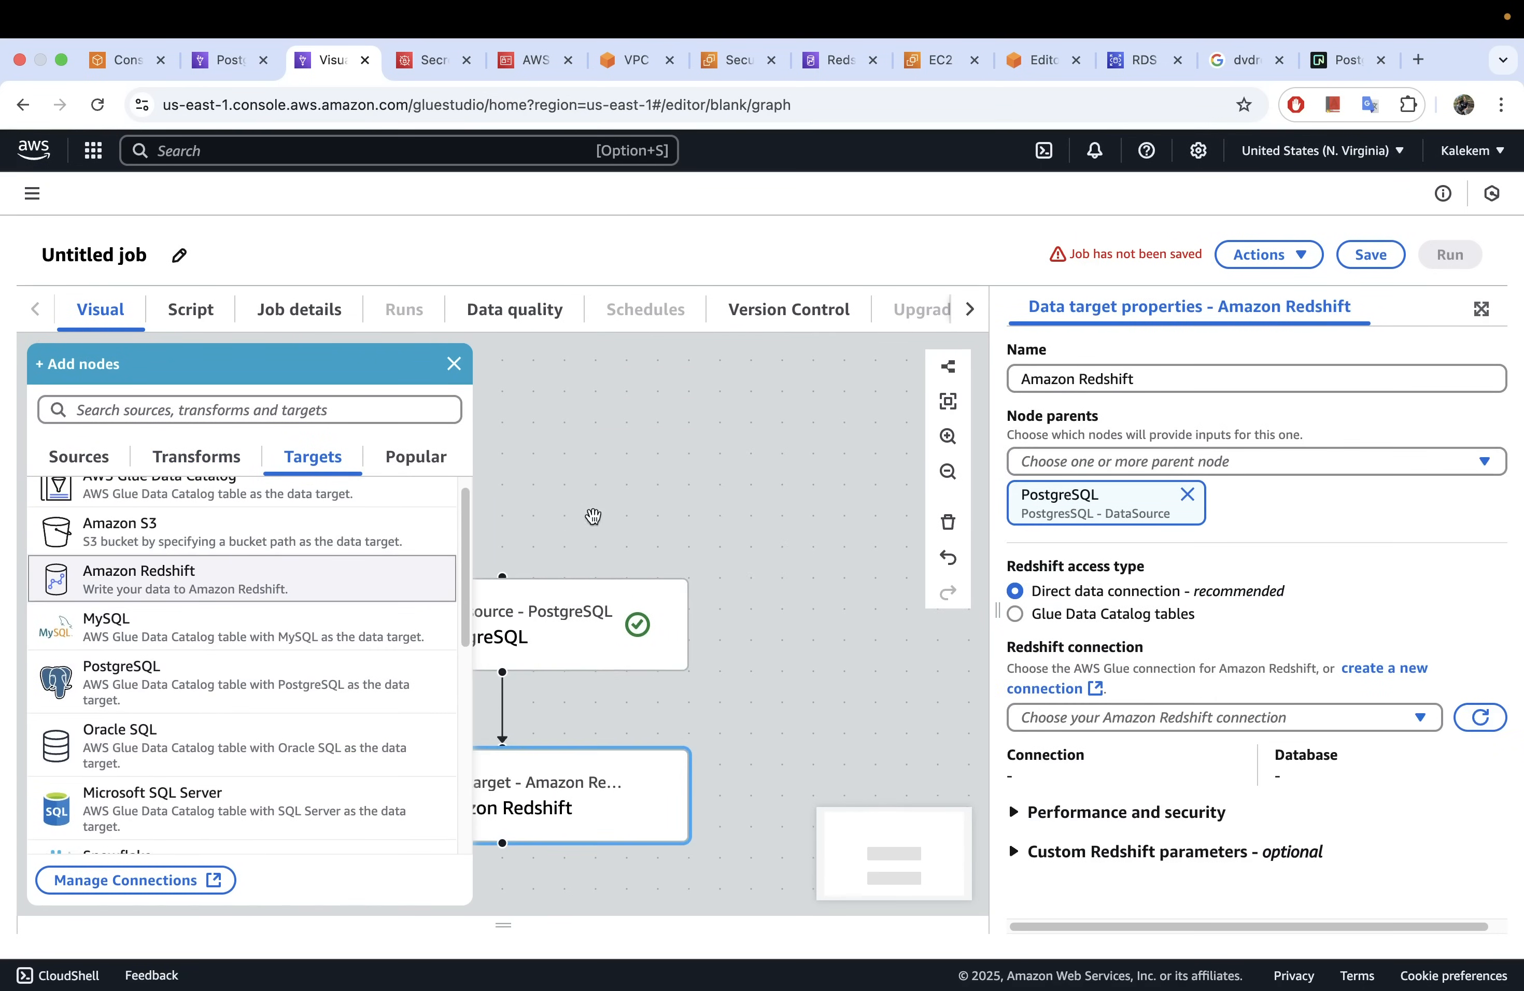
{"action": "left_click", "coordinate": [655, 501]}
{"action": "left_click", "coordinate": [765, 705]}
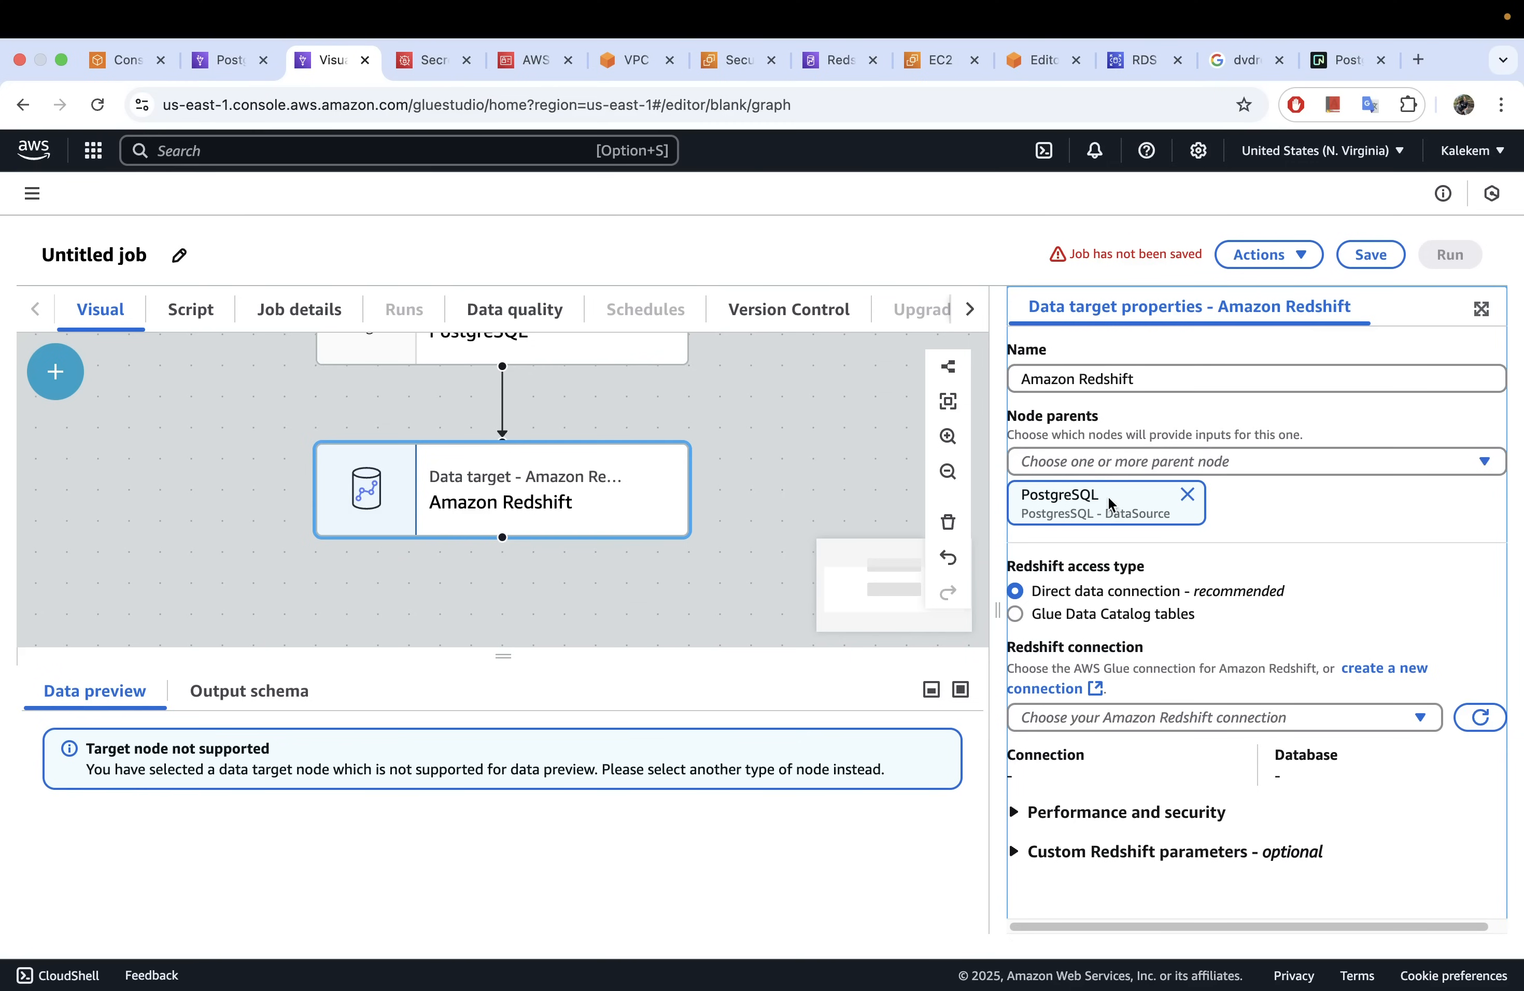
Step: Keep the target's direct data connection access type and choose Redshift connection as its connection
{"action": "scroll", "coordinate": [695, 451], "scroll_direction": "up", "scroll_amount": 3}
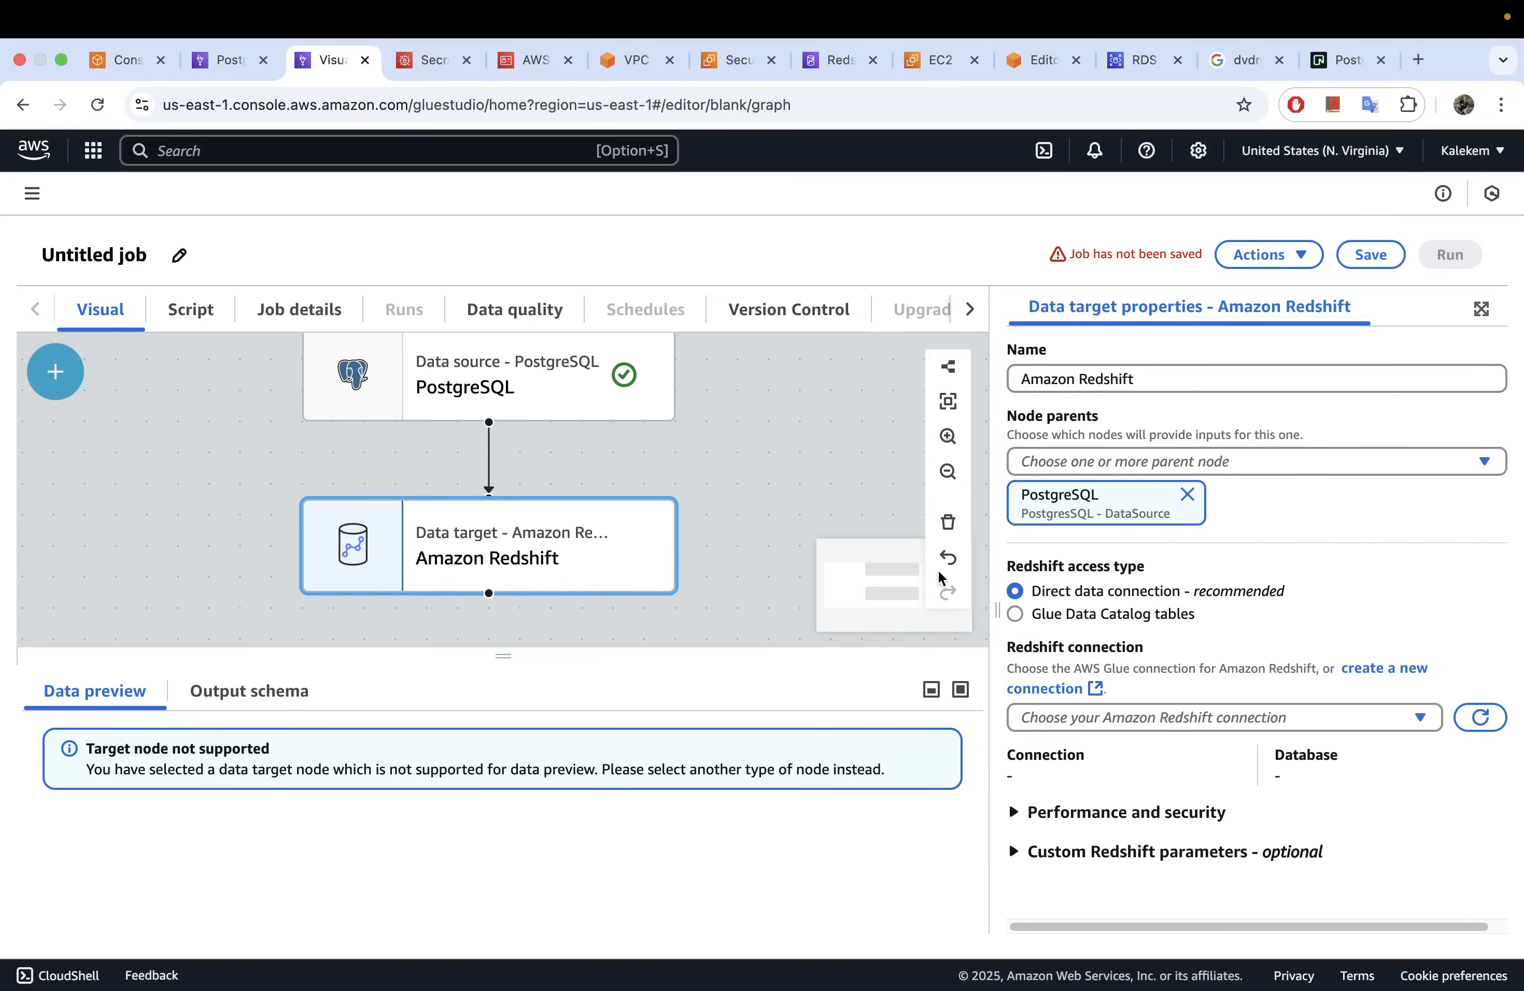
{"action": "left_click_drag", "start_coordinate": [1257, 613], "coordinate": [1260, 593]}
{"action": "left_click", "coordinate": [1318, 599]}
{"action": "left_click", "coordinate": [1153, 716]}
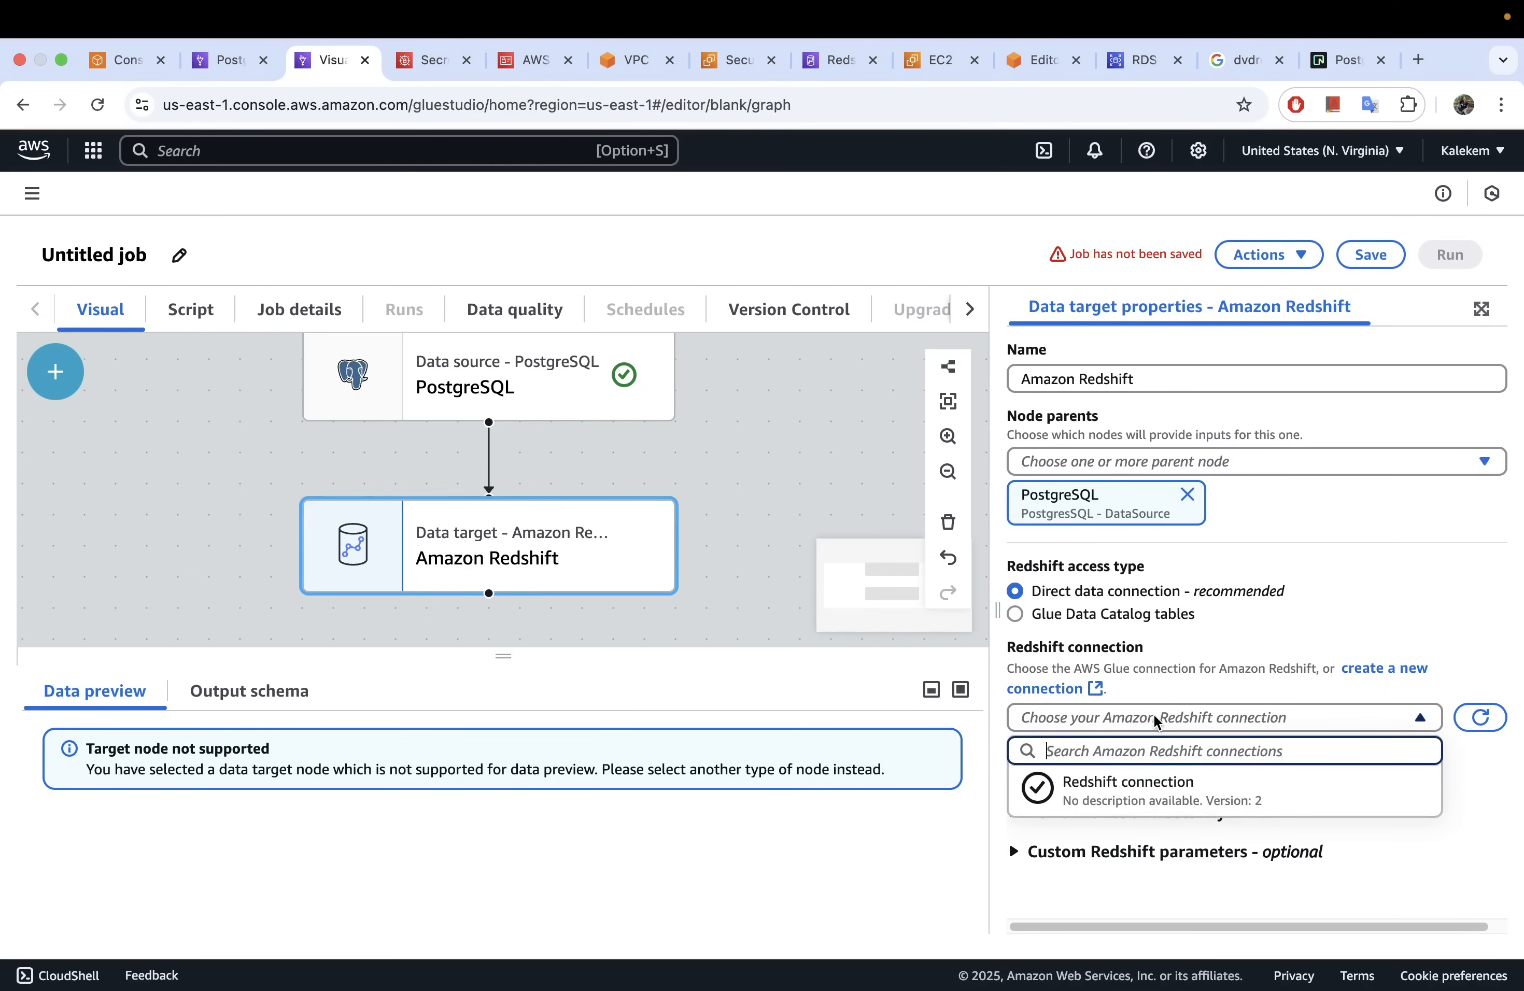
{"action": "left_click", "coordinate": [1156, 793]}
{"action": "scroll", "coordinate": [1130, 749], "scroll_direction": "down", "scroll_amount": 1}
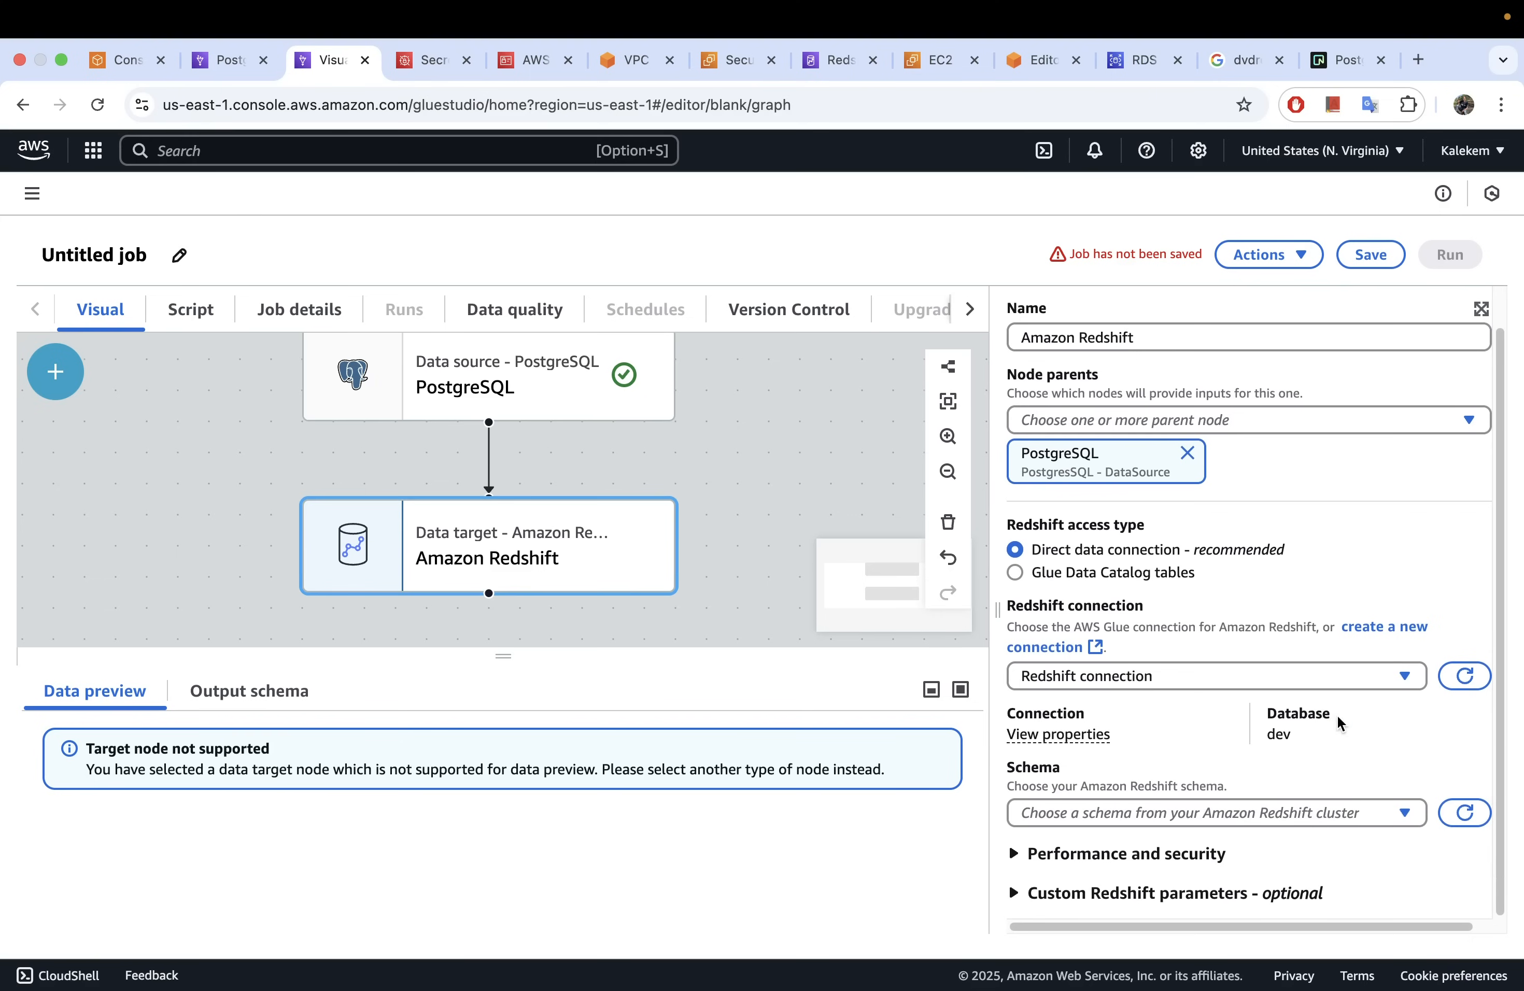
Step: Switch to Redshift query editor v2, refresh the resources, and inspect the tables in the dev database's public schema
{"action": "left_click", "coordinate": [1295, 733]}
{"action": "left_click_drag", "start_coordinate": [1295, 733], "coordinate": [1276, 734]}
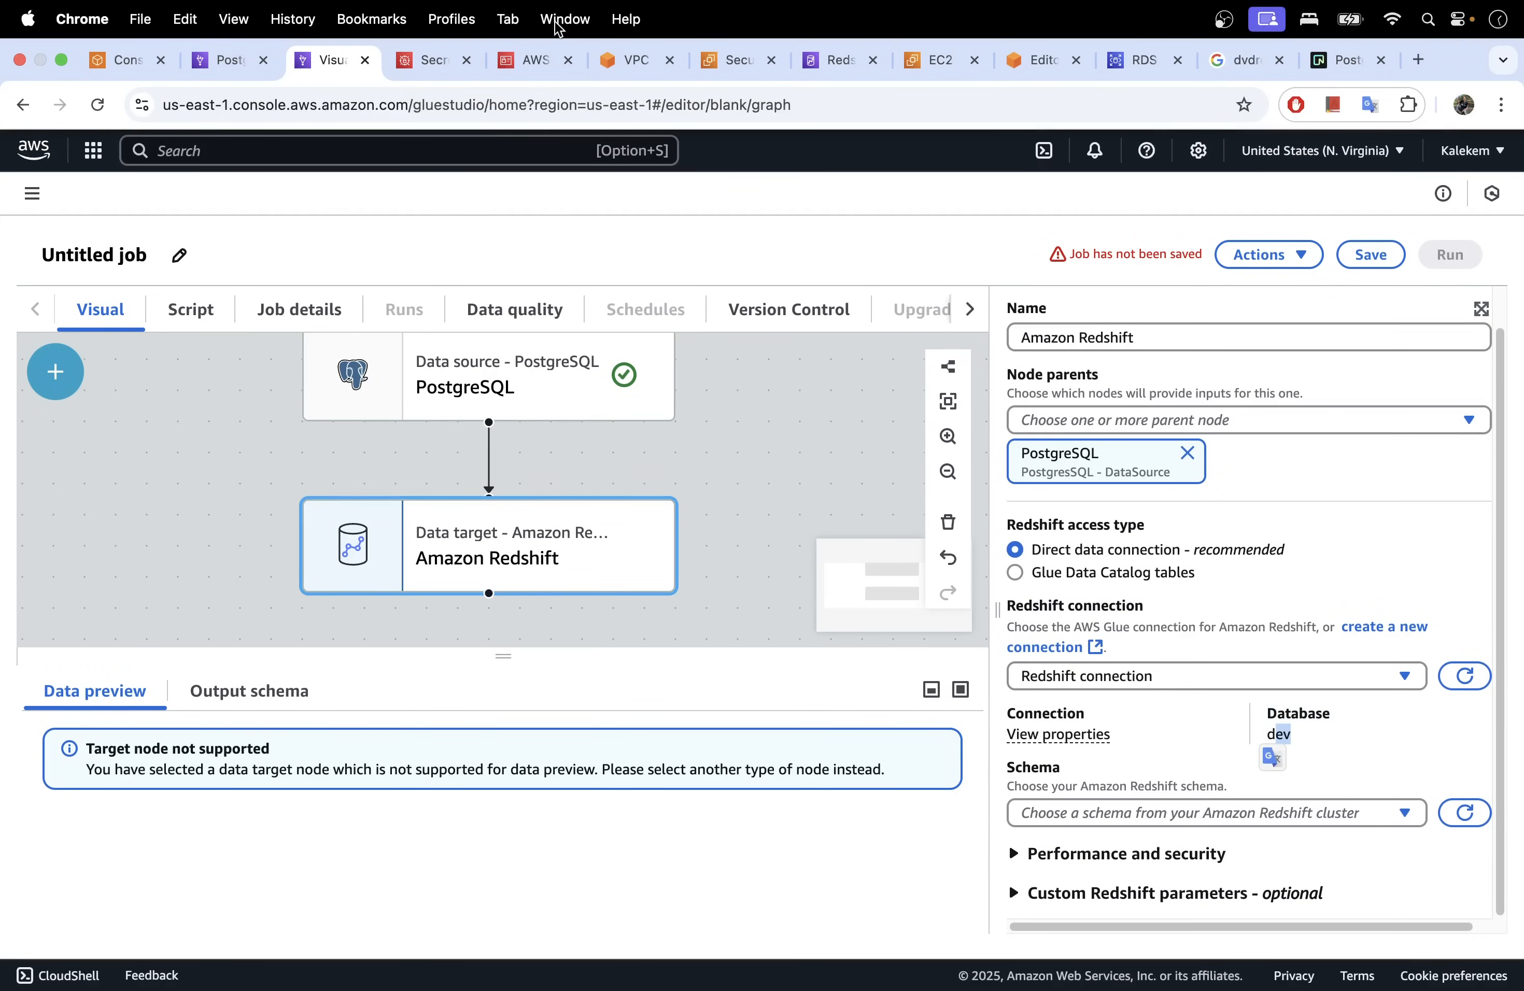
{"action": "left_click", "coordinate": [1037, 59]}
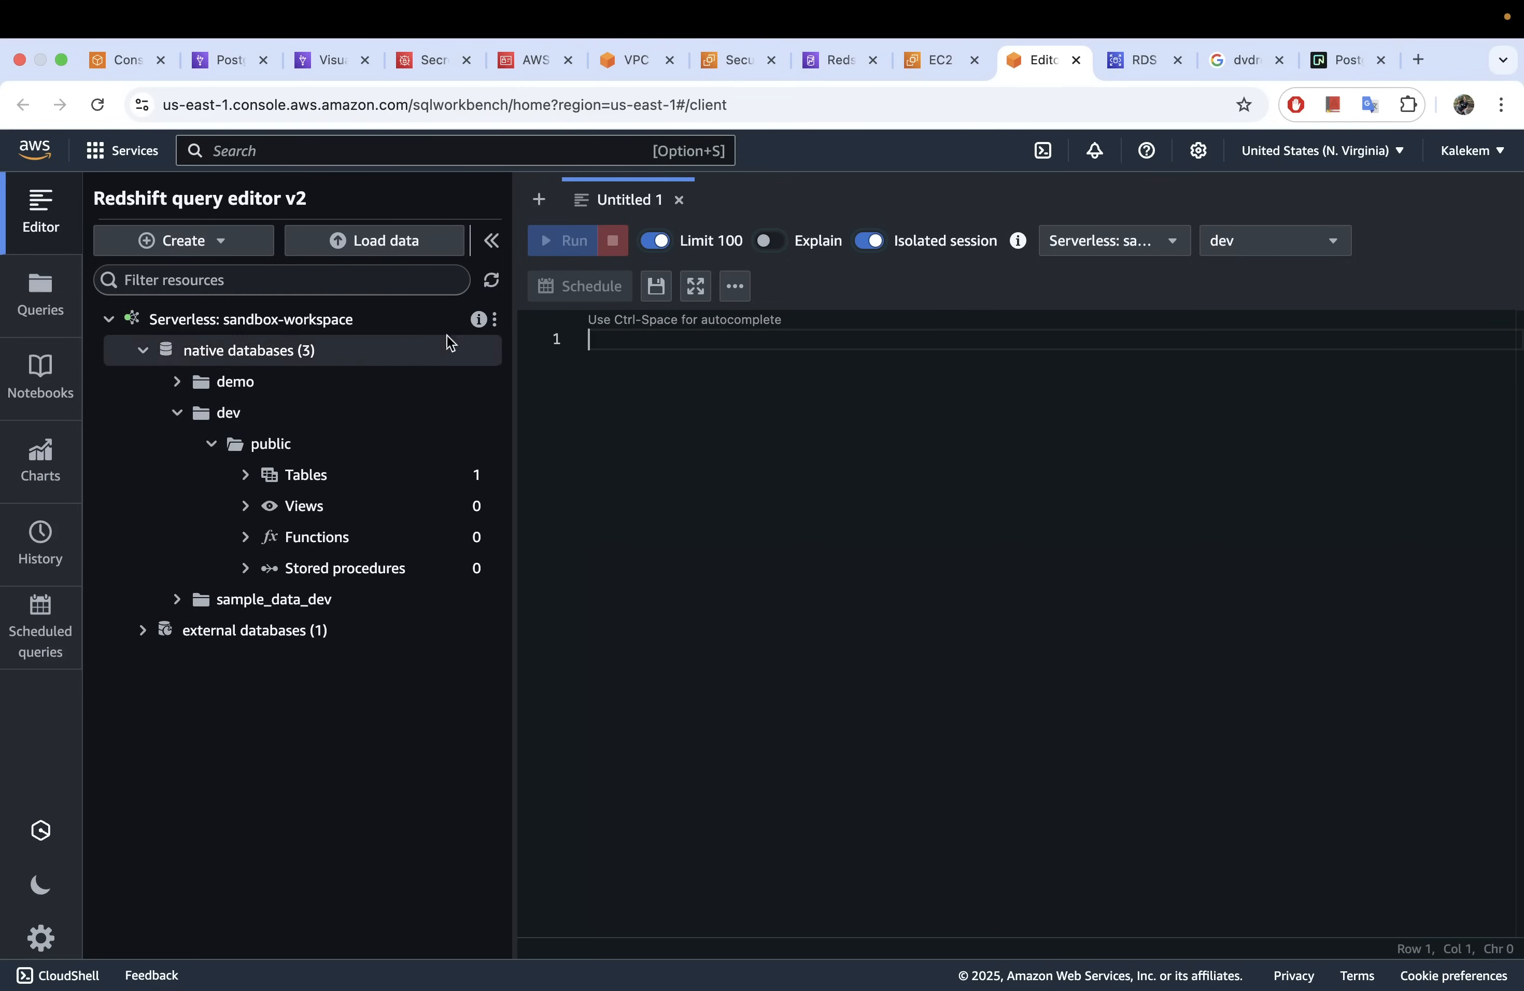
{"action": "left_click", "coordinate": [493, 282]}
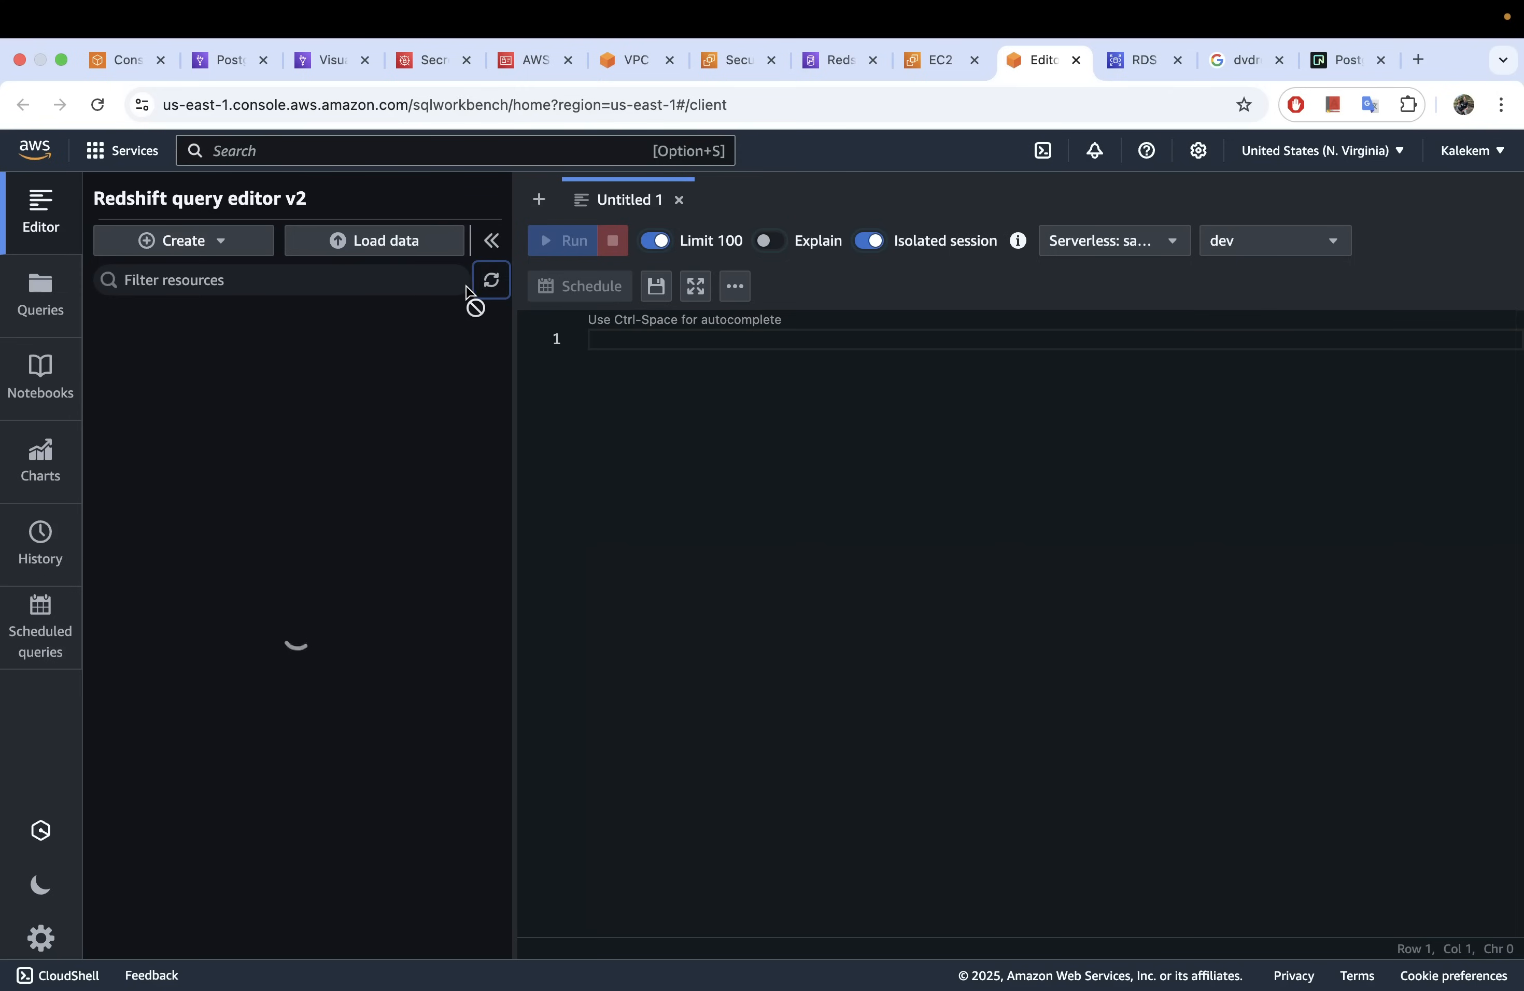
{"action": "left_click", "coordinate": [110, 322]}
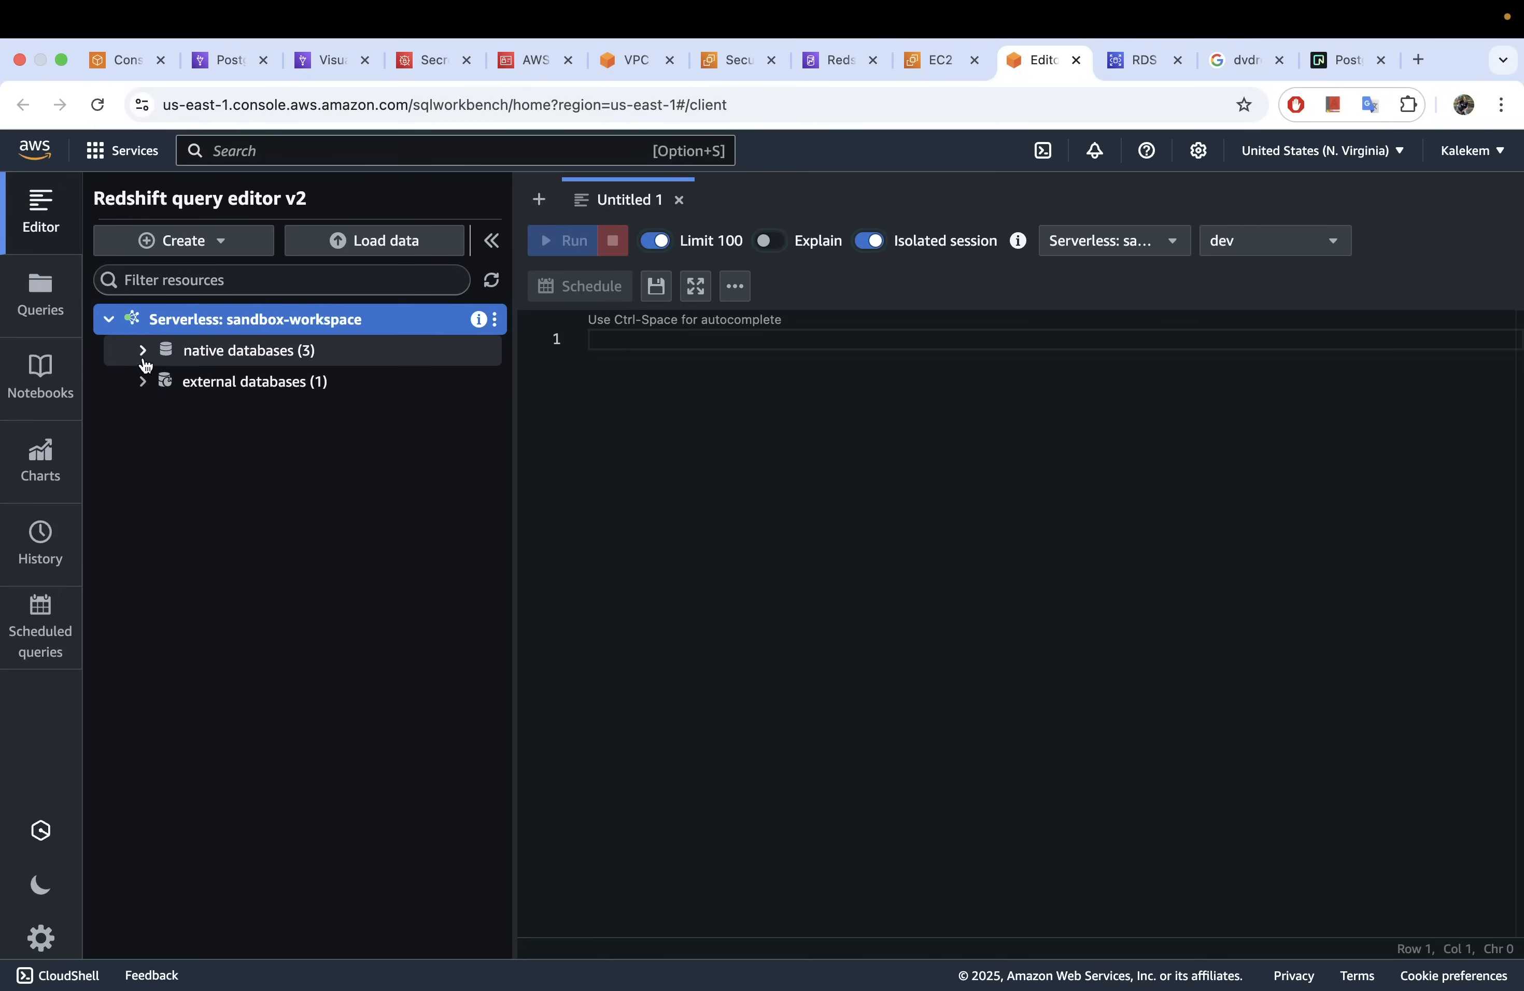
{"action": "left_click", "coordinate": [143, 350]}
{"action": "left_click", "coordinate": [179, 415]}
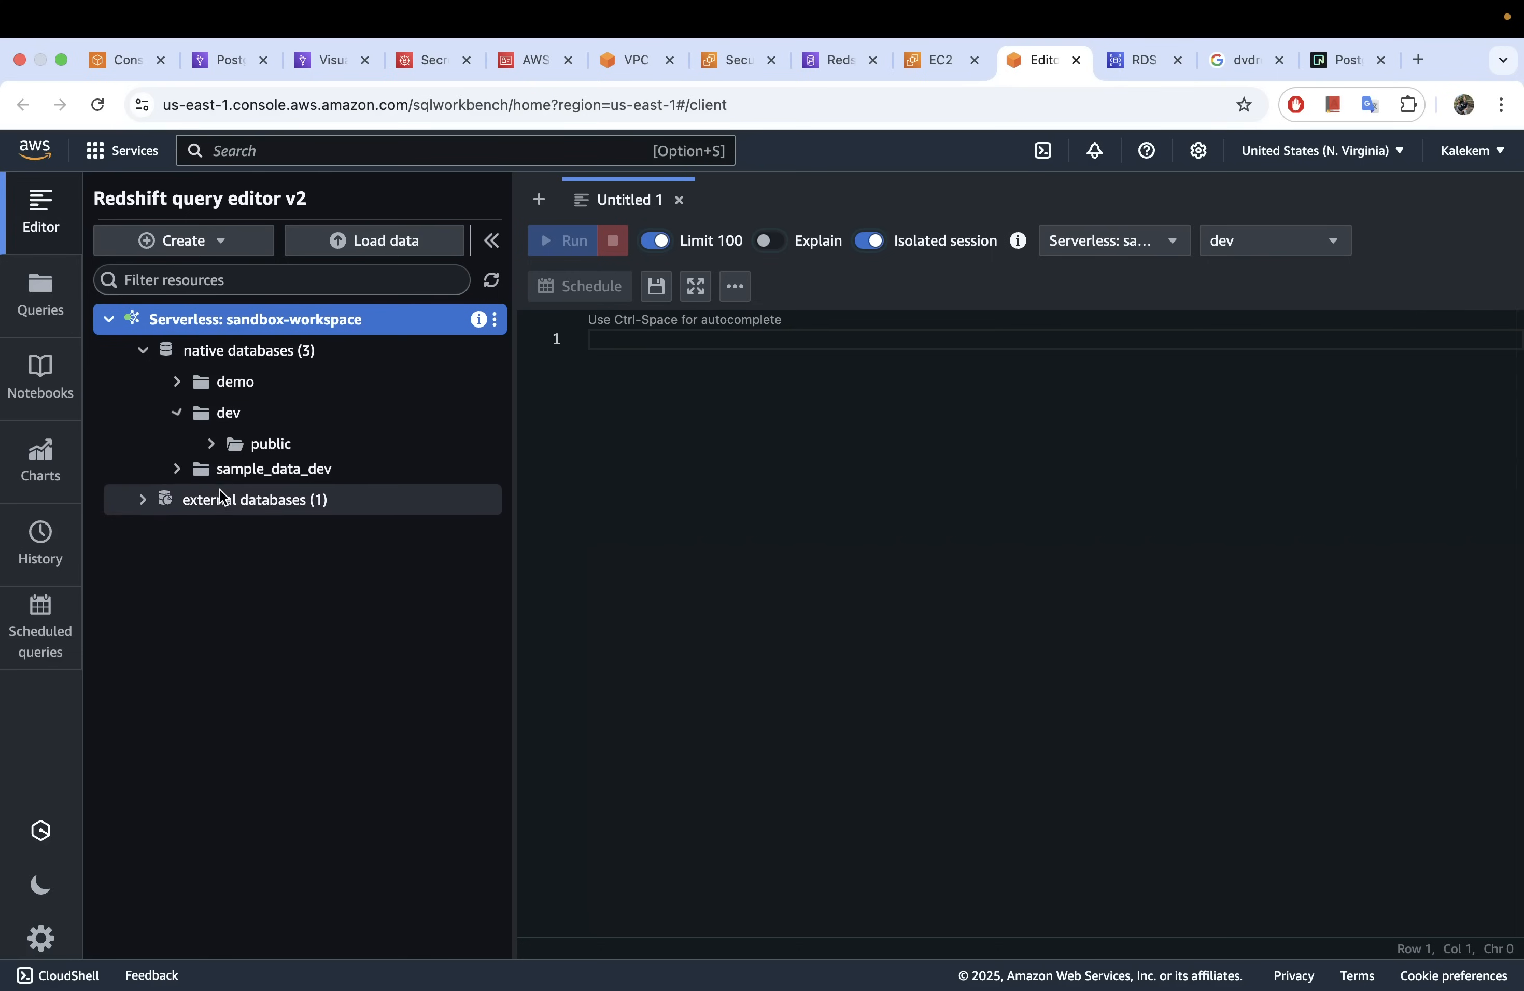
{"action": "left_click", "coordinate": [212, 445]}
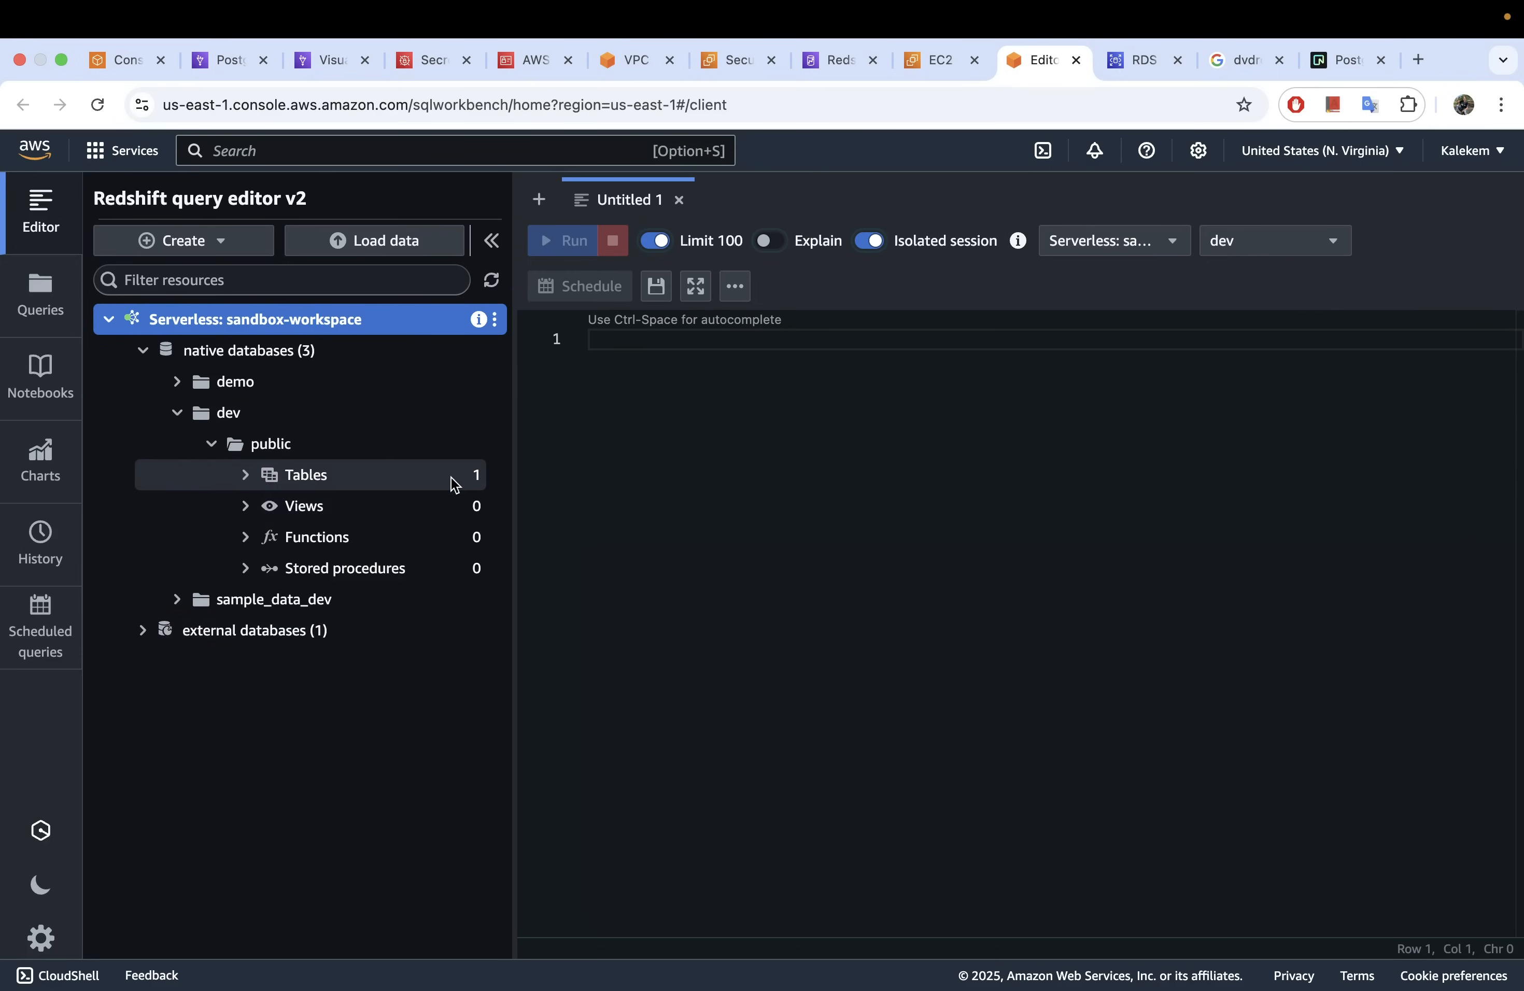
{"action": "left_click", "coordinate": [248, 478]}
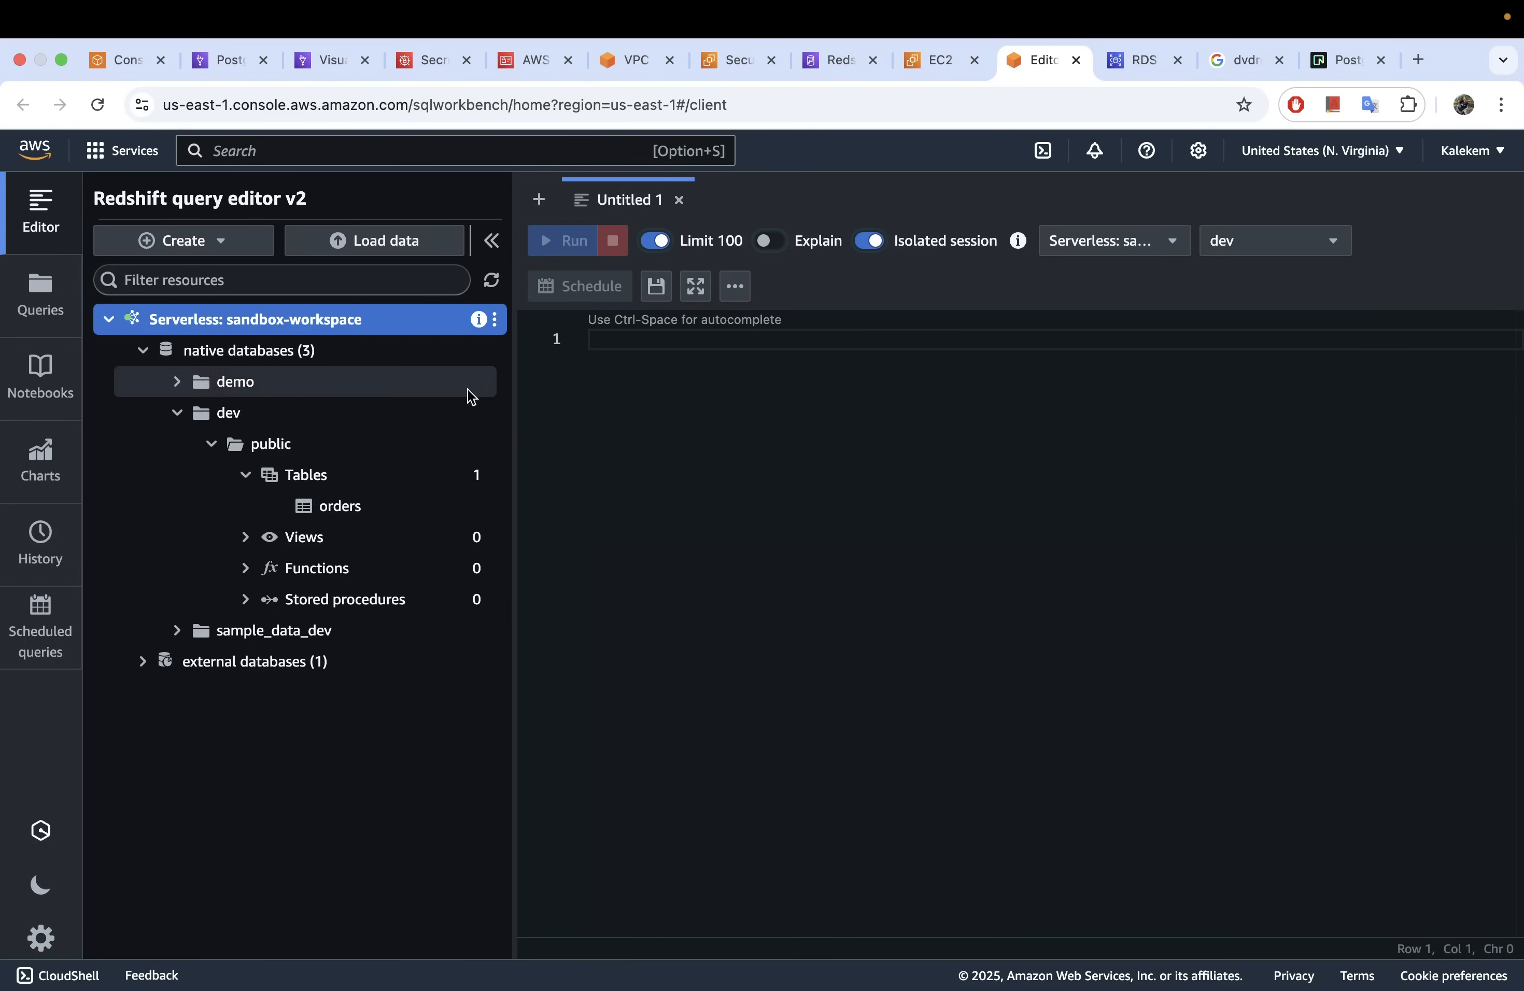
{"action": "mouse_move", "coordinate": [275, 19]}
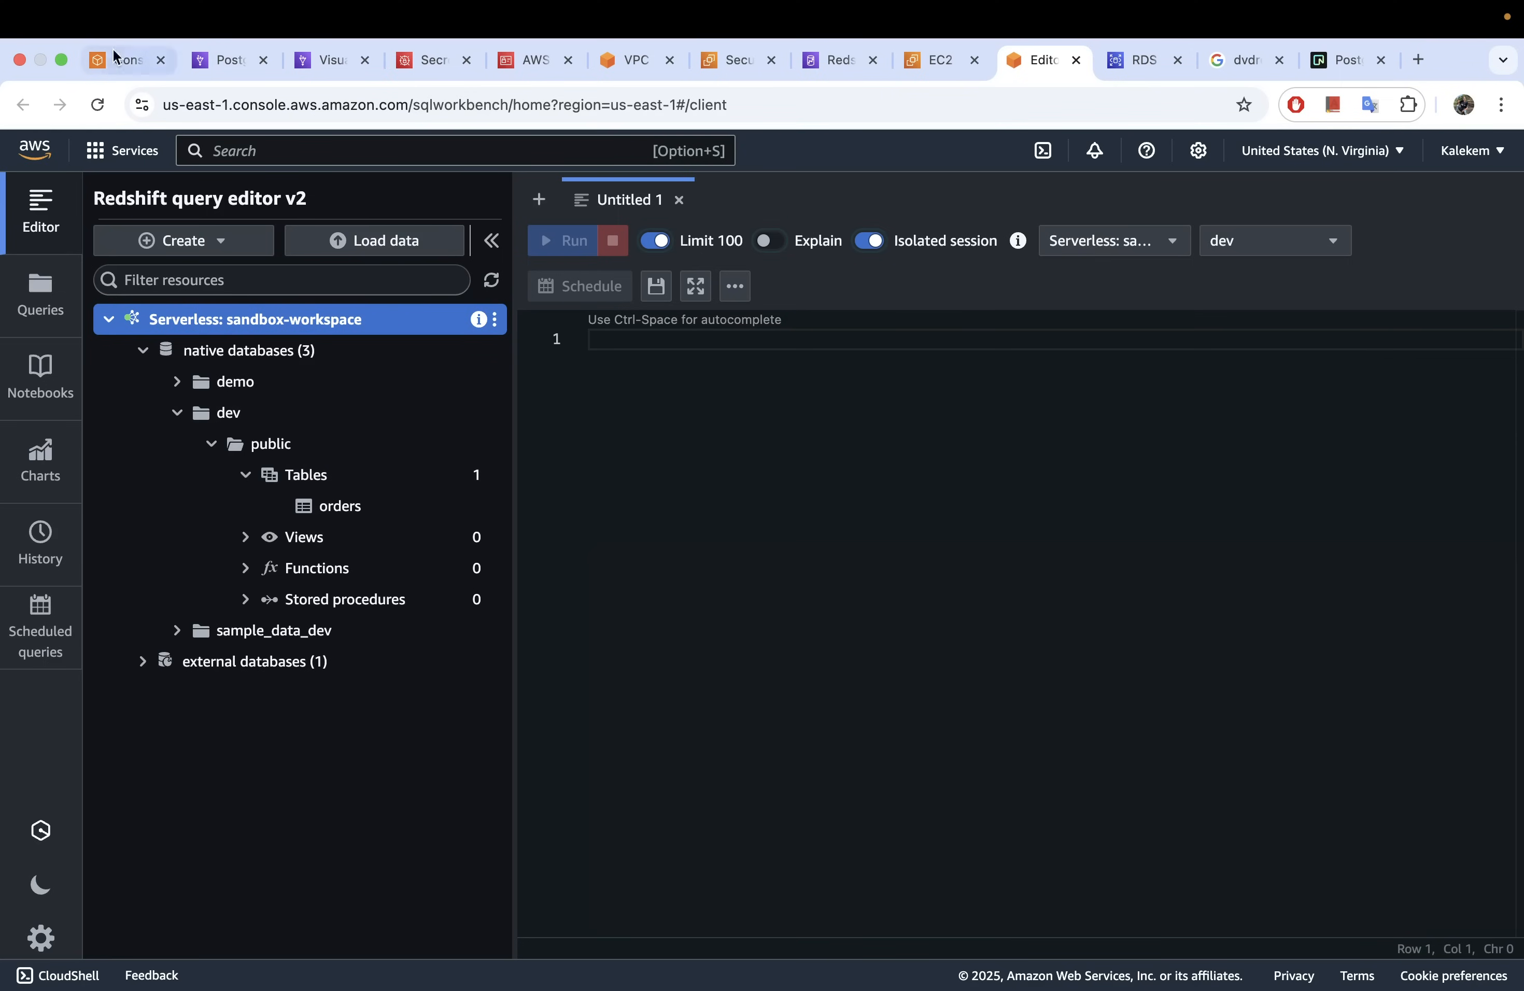
Step: Return to the Glue visual job and set the Redshift target's schema to public
{"action": "left_click", "coordinate": [331, 61]}
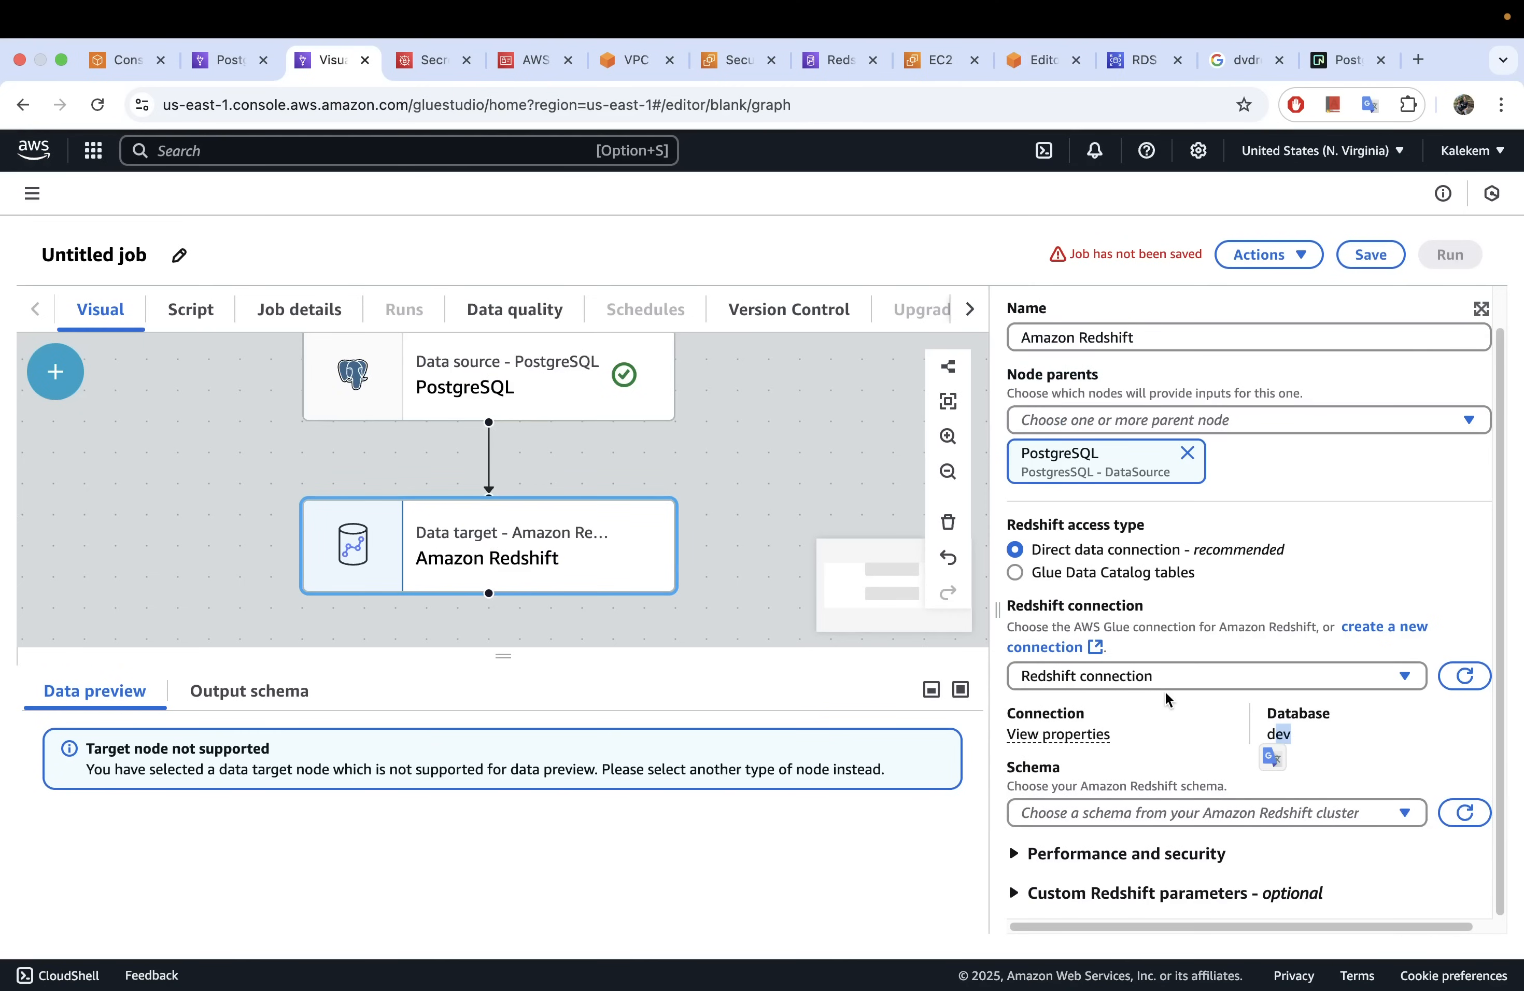
{"action": "left_click_drag", "start_coordinate": [1298, 733], "coordinate": [1252, 741]}
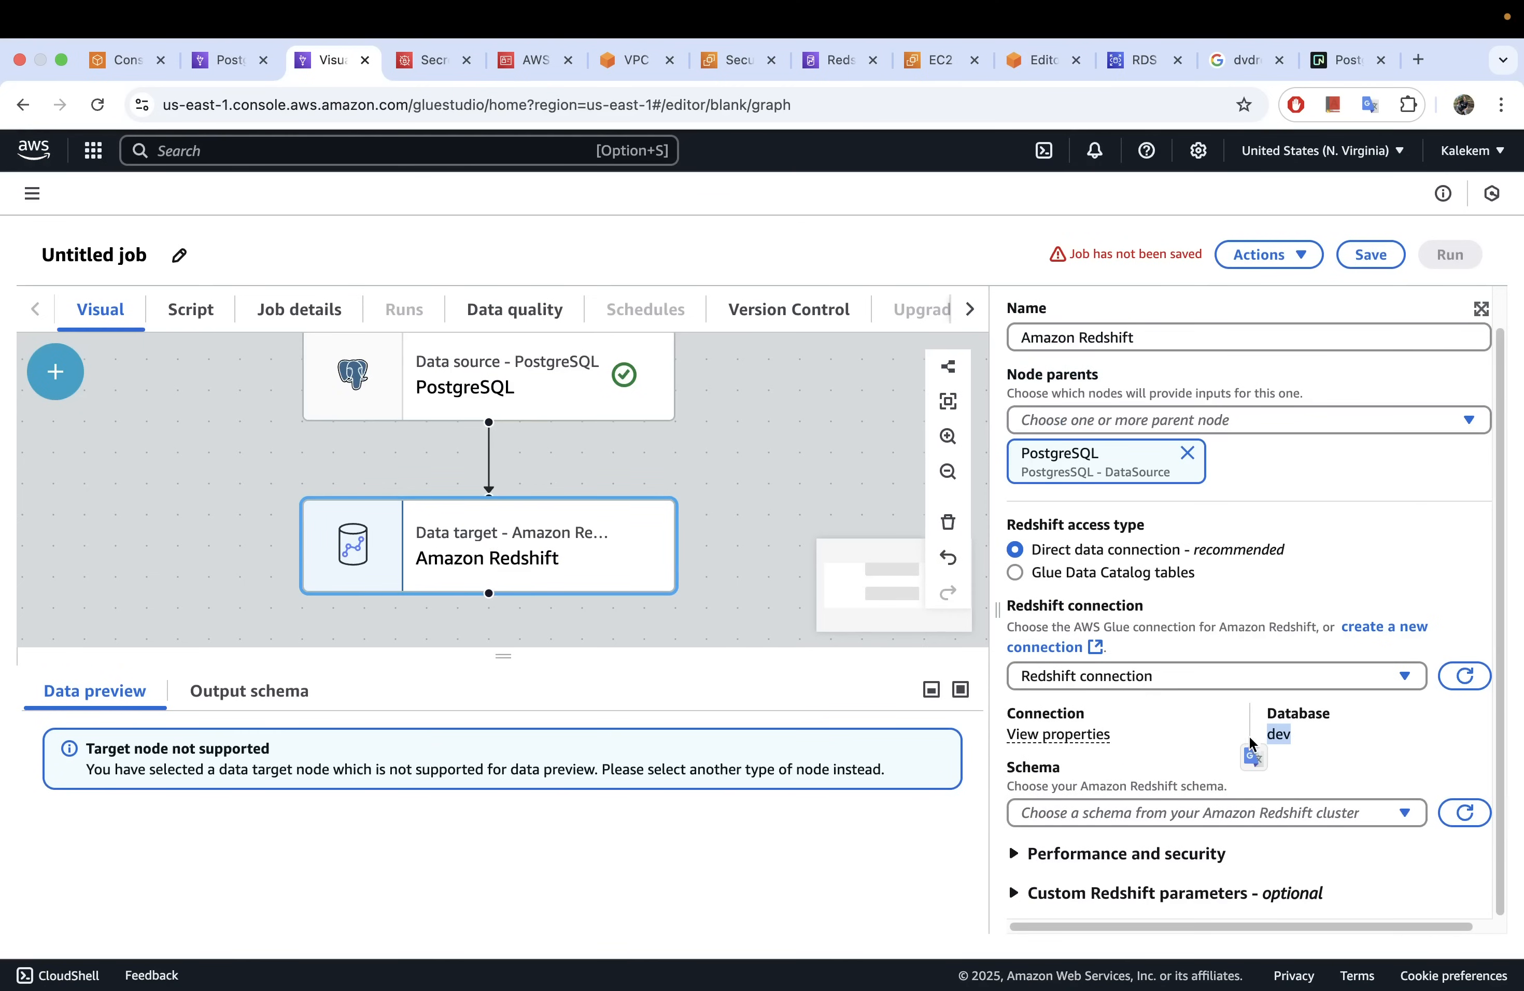
{"action": "left_click", "coordinate": [1115, 808]}
{"action": "left_click", "coordinate": [1104, 777]}
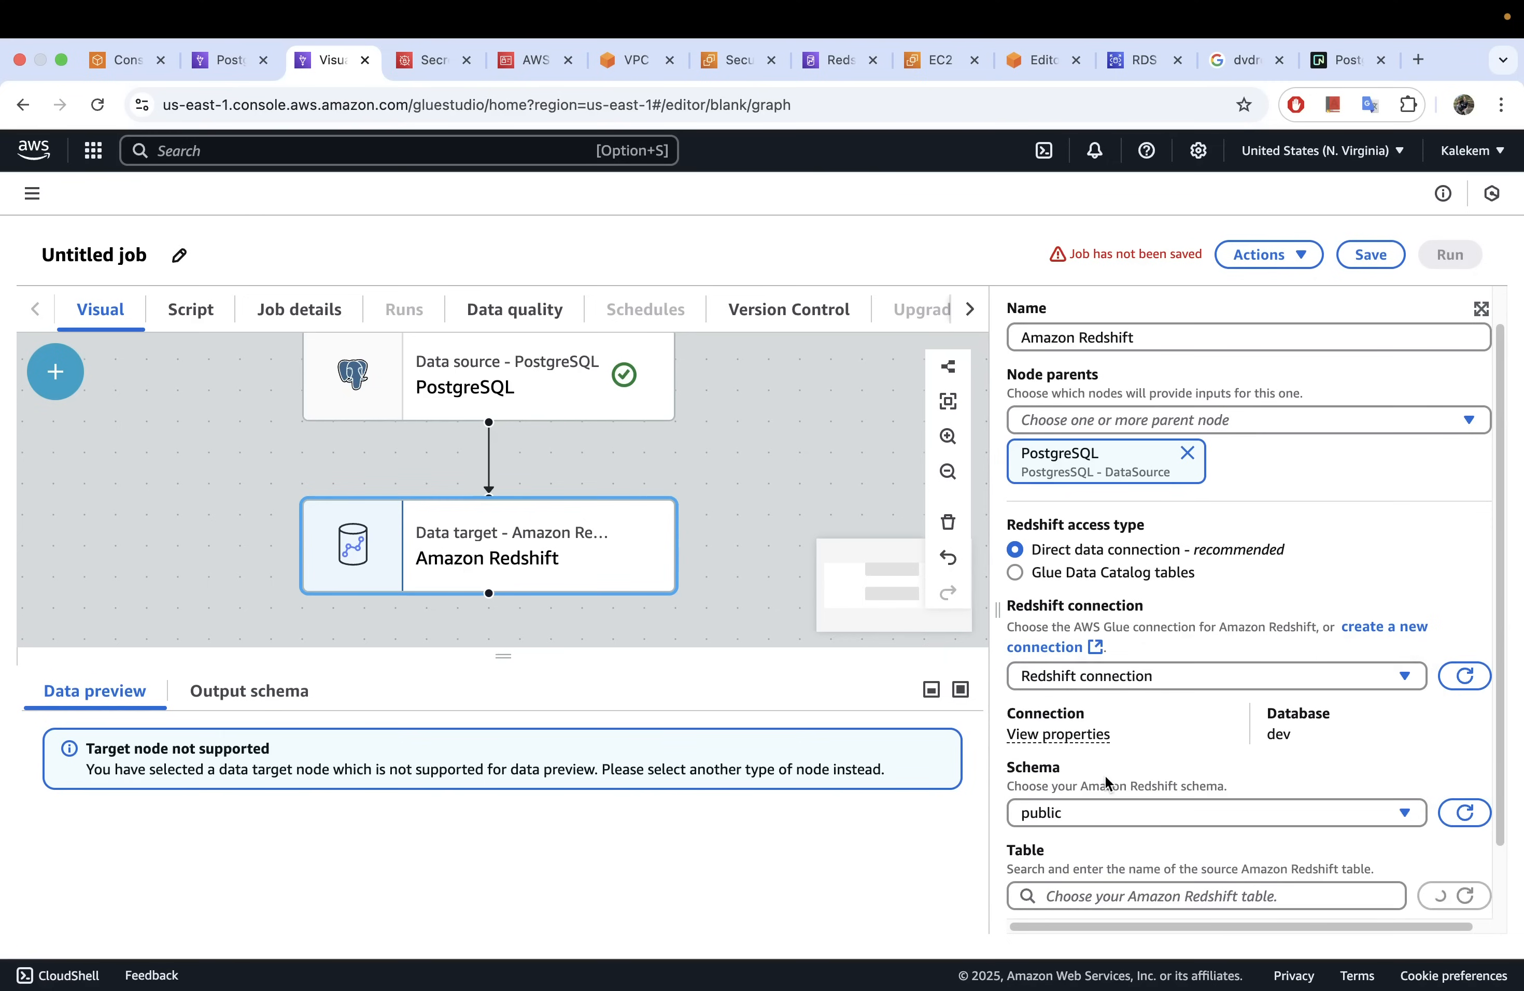
Step: Check the source table's name in DBeaver and enter customer as the Redshift target's table in the Glue job
{"action": "scroll", "coordinate": [1162, 769], "scroll_direction": "down", "scroll_amount": 2}
{"action": "left_click", "coordinate": [1177, 812]}
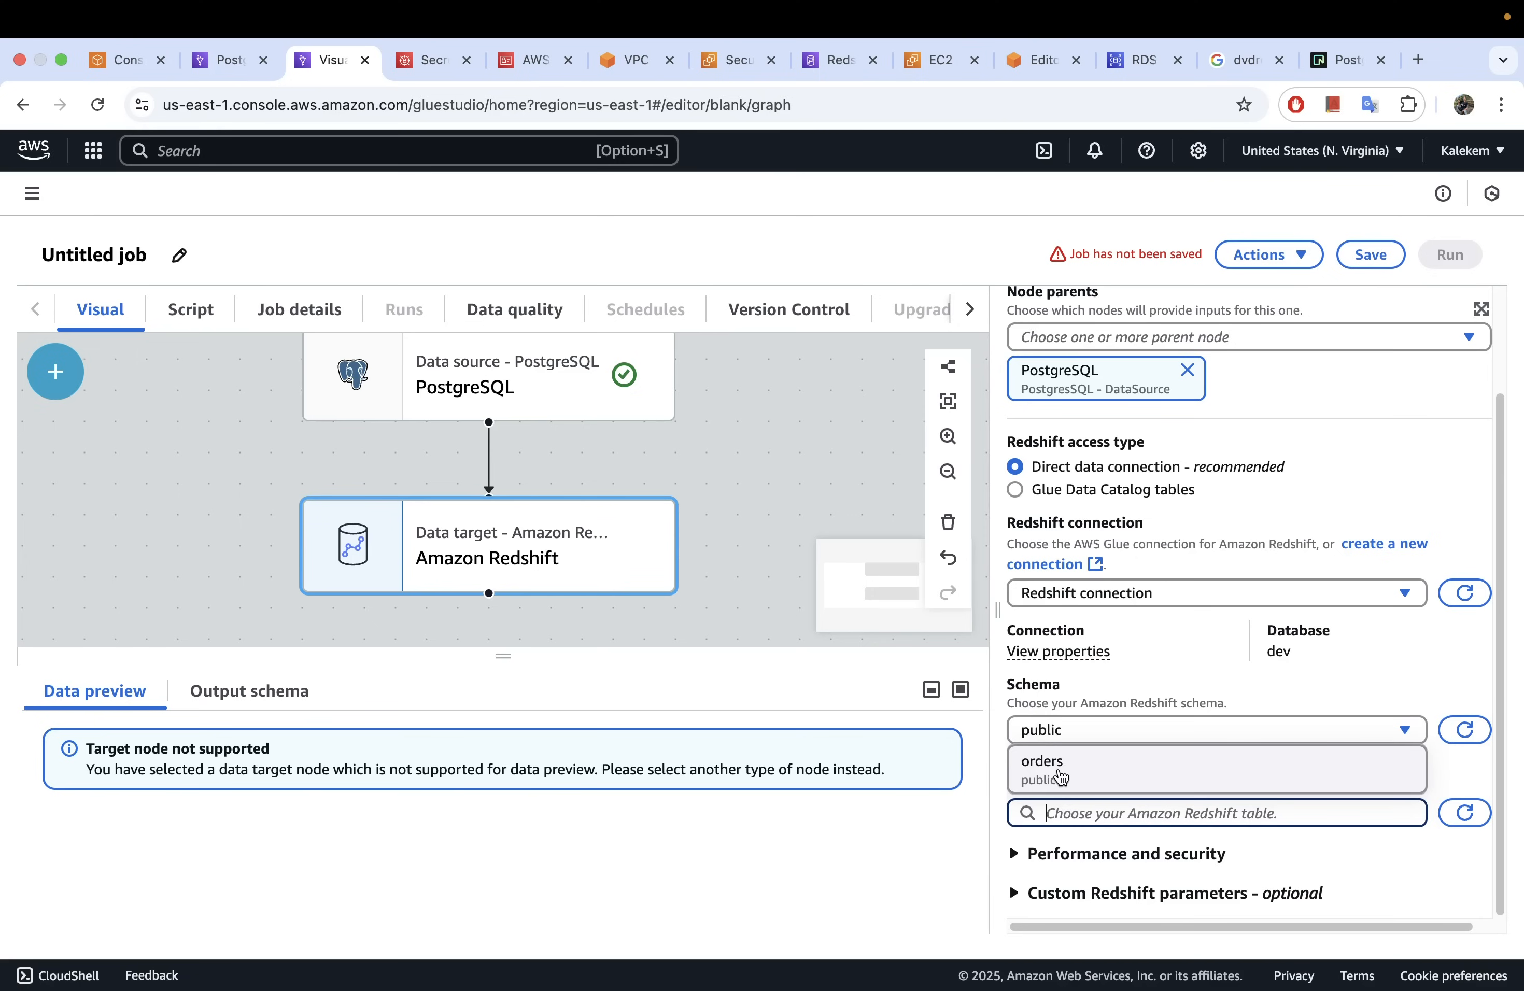
{"action": "type", "text": "customers"}
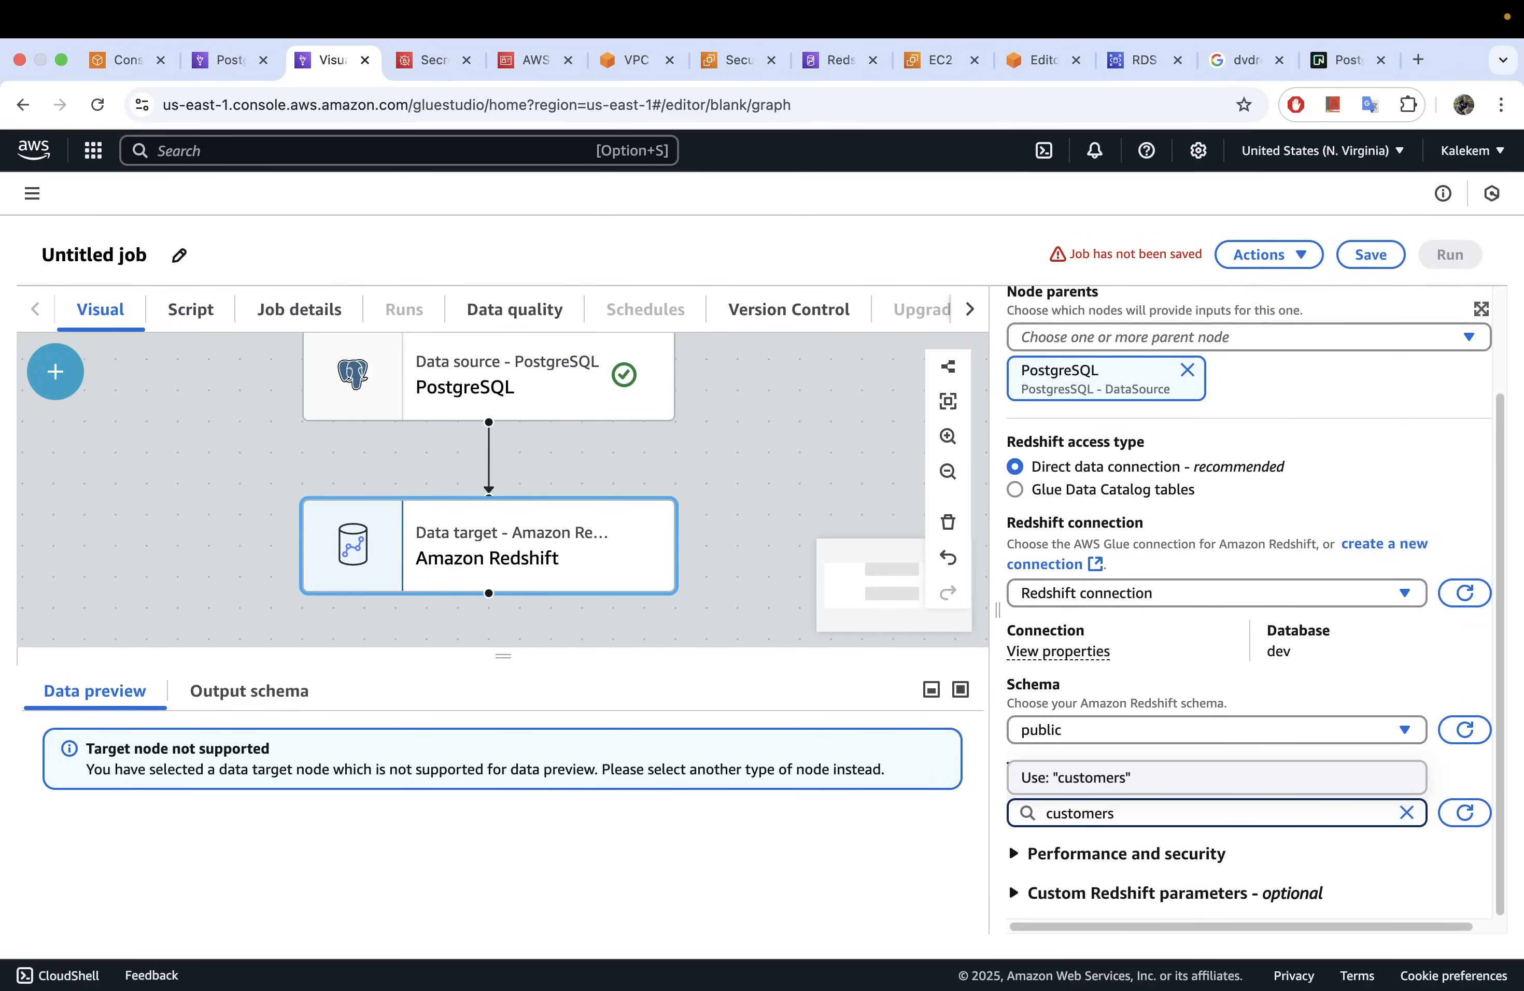
{"action": "key", "text": "ctrl+Left"}
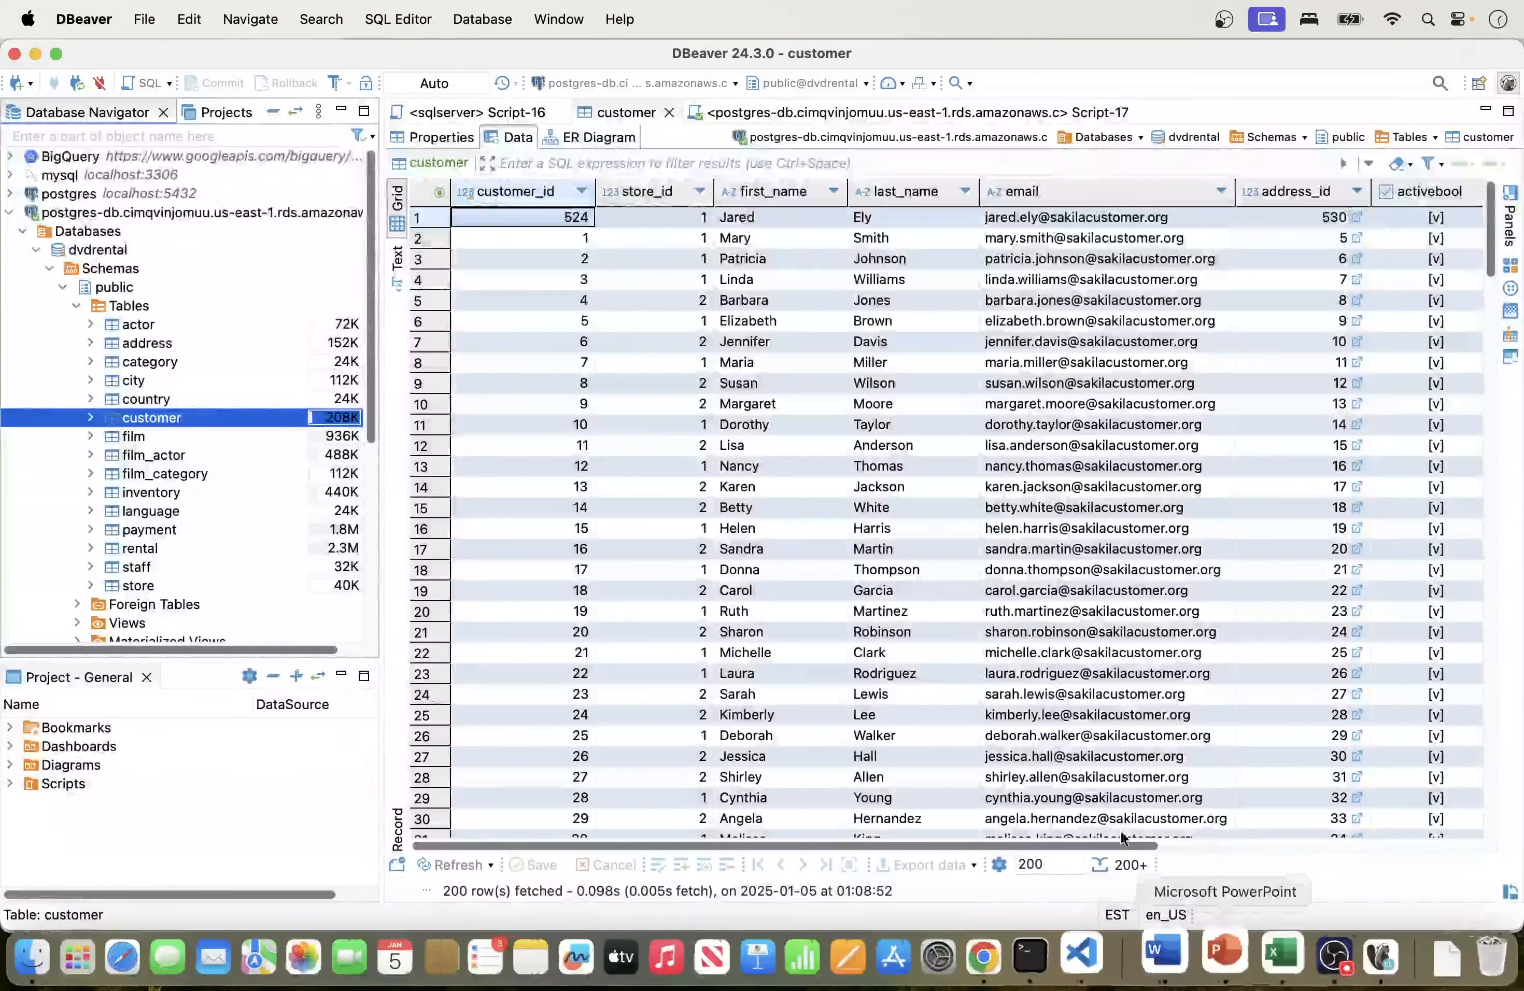
{"action": "key", "text": "ctrl+Right"}
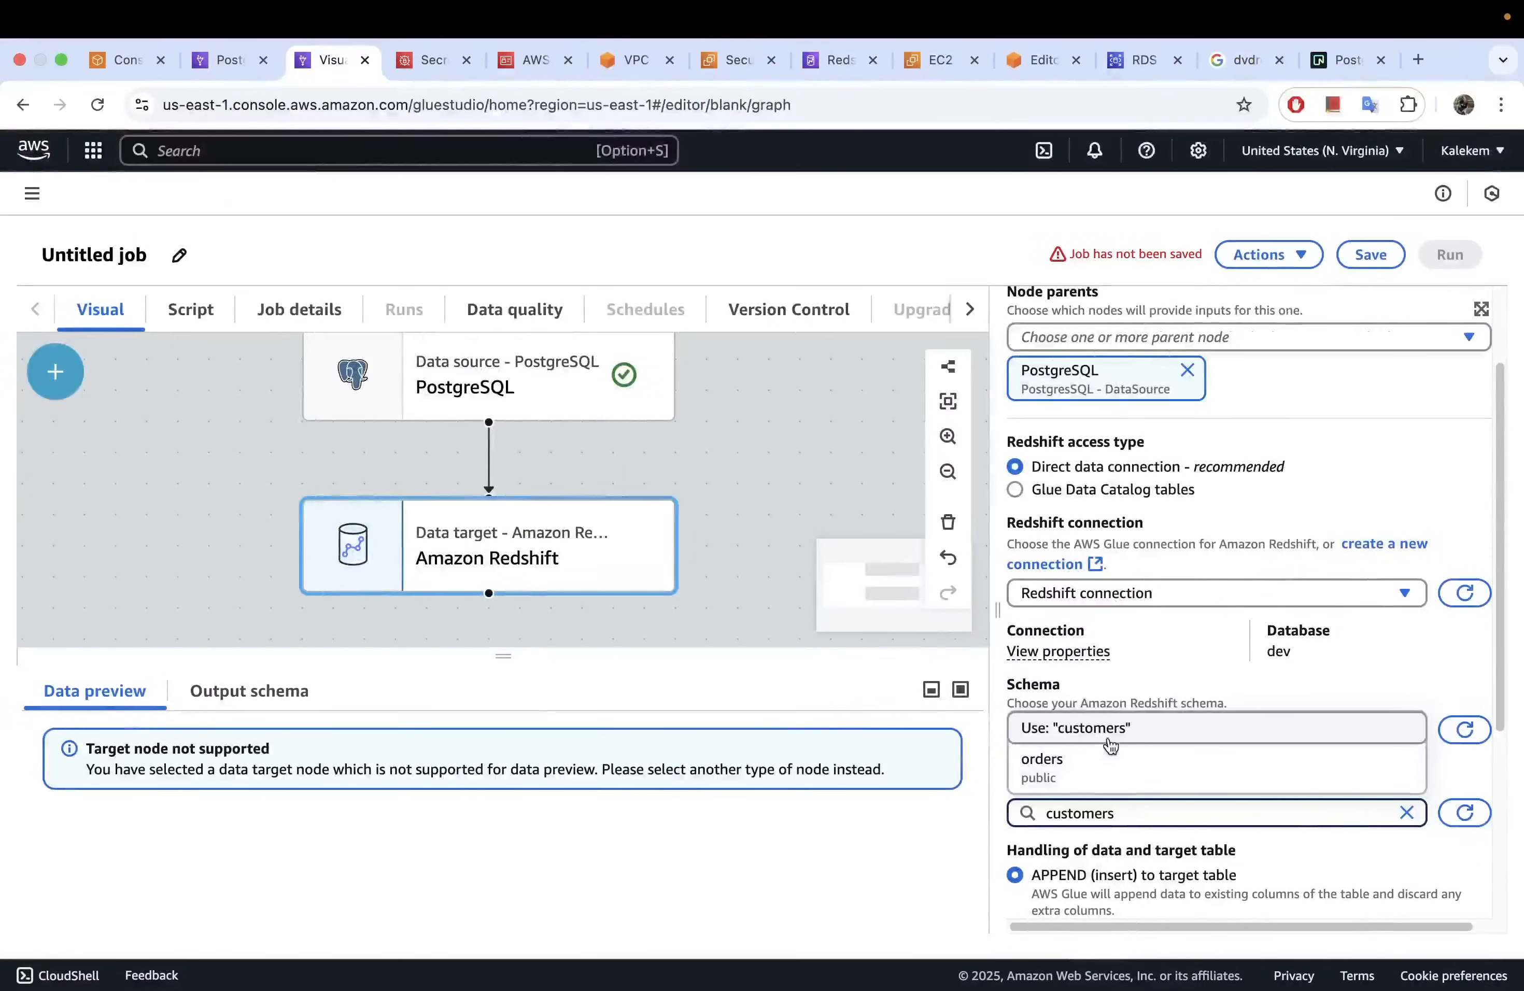
{"action": "key", "text": "BackSpace"}
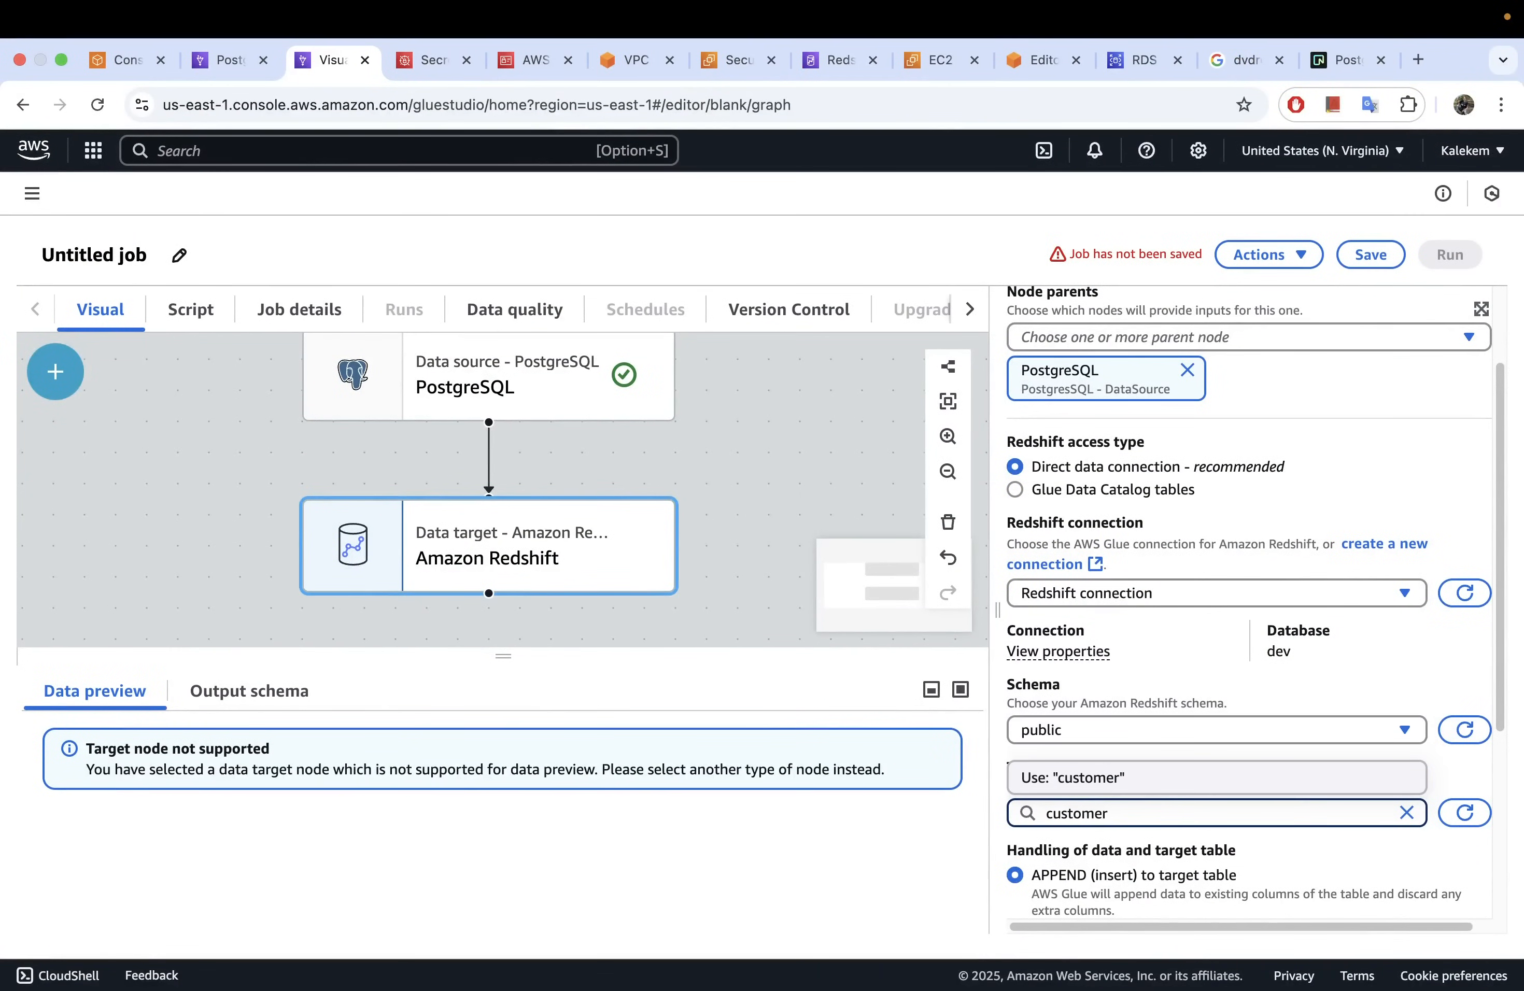
{"action": "left_click", "coordinate": [1312, 860]}
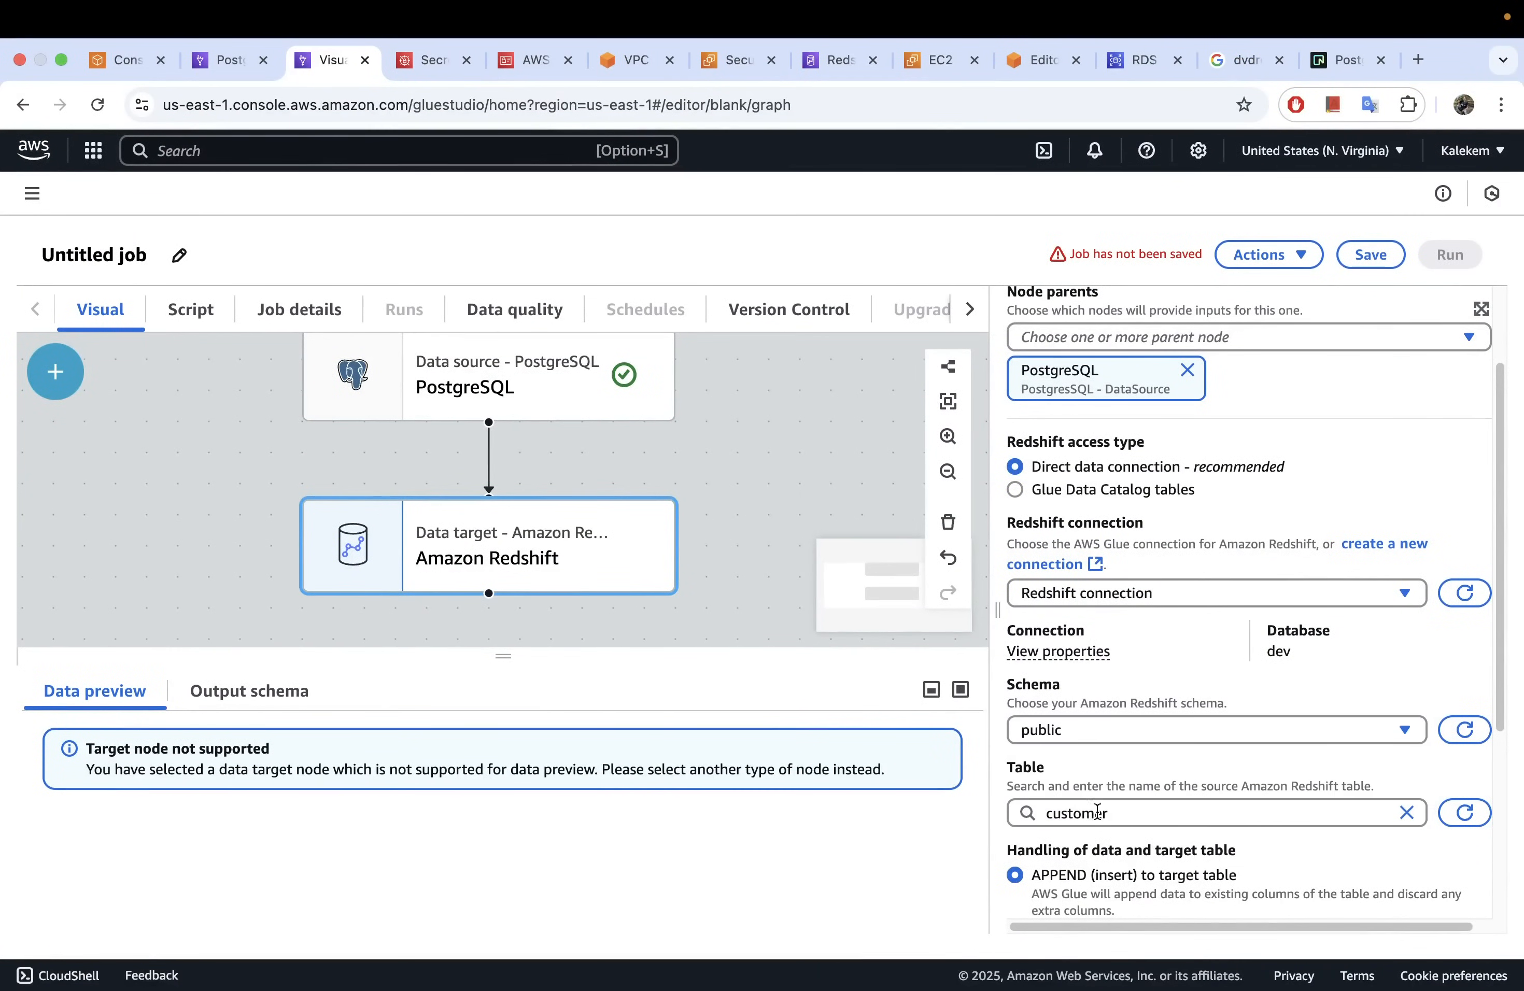
Step: Review the data handling options for the target table and choose MERGE data into target table
{"action": "scroll", "coordinate": [1151, 820], "scroll_direction": "down", "scroll_amount": 3}
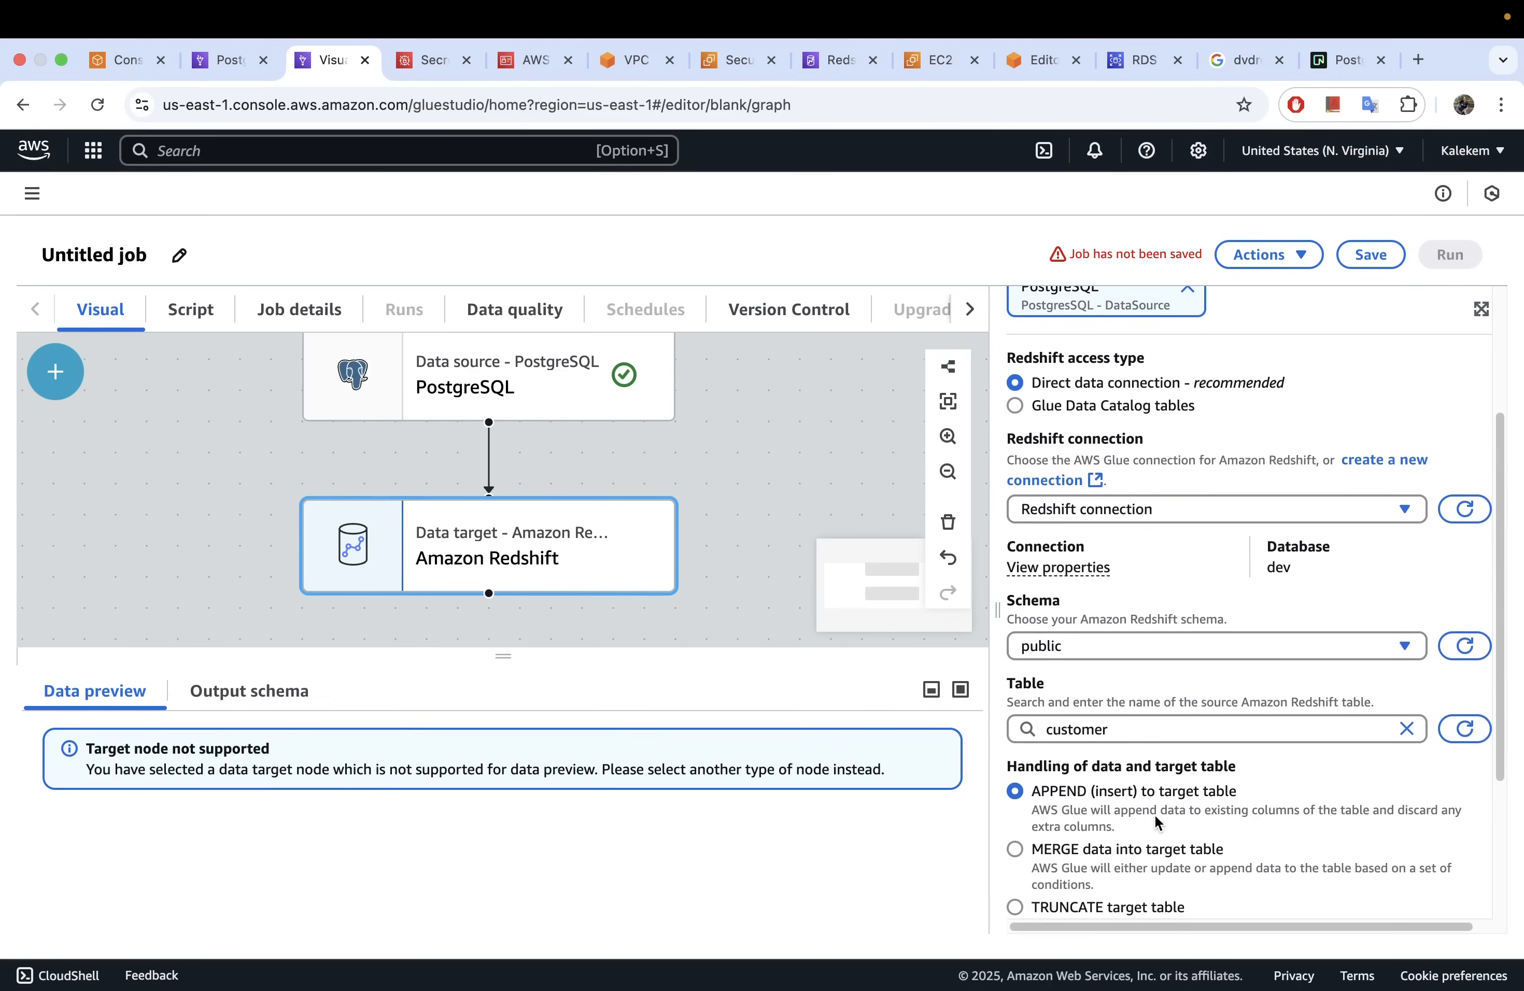
{"action": "scroll", "coordinate": [1154, 821], "scroll_direction": "down", "scroll_amount": 2}
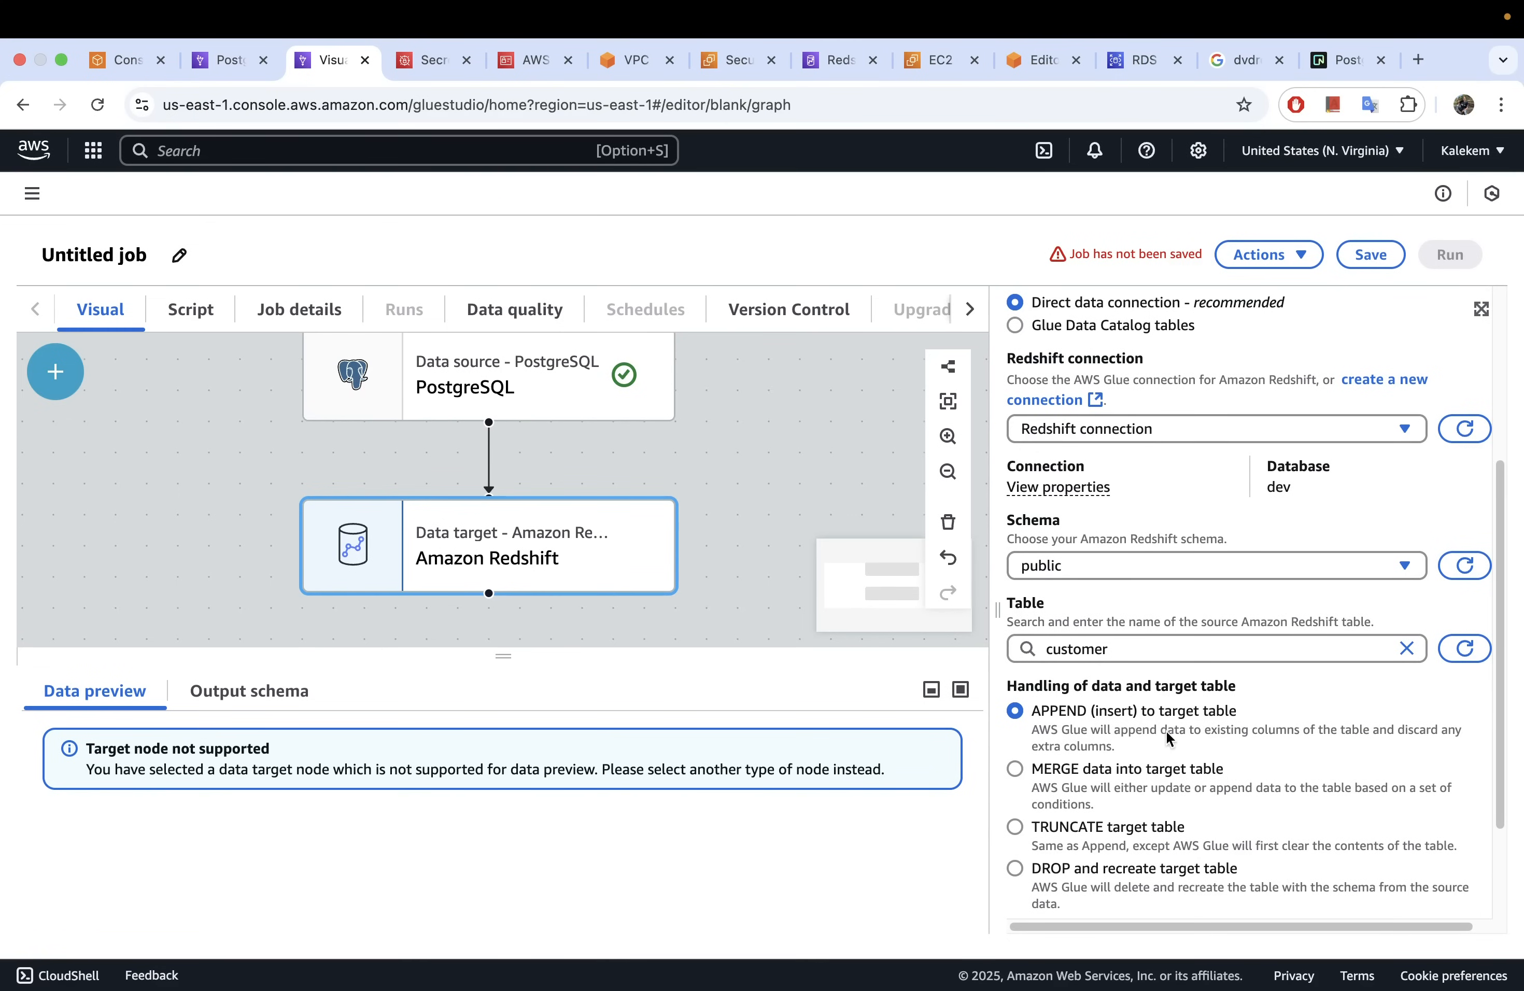
{"action": "scroll", "coordinate": [1151, 735], "scroll_direction": "down", "scroll_amount": 2}
{"action": "scroll", "coordinate": [1152, 735], "scroll_direction": "down", "scroll_amount": 3}
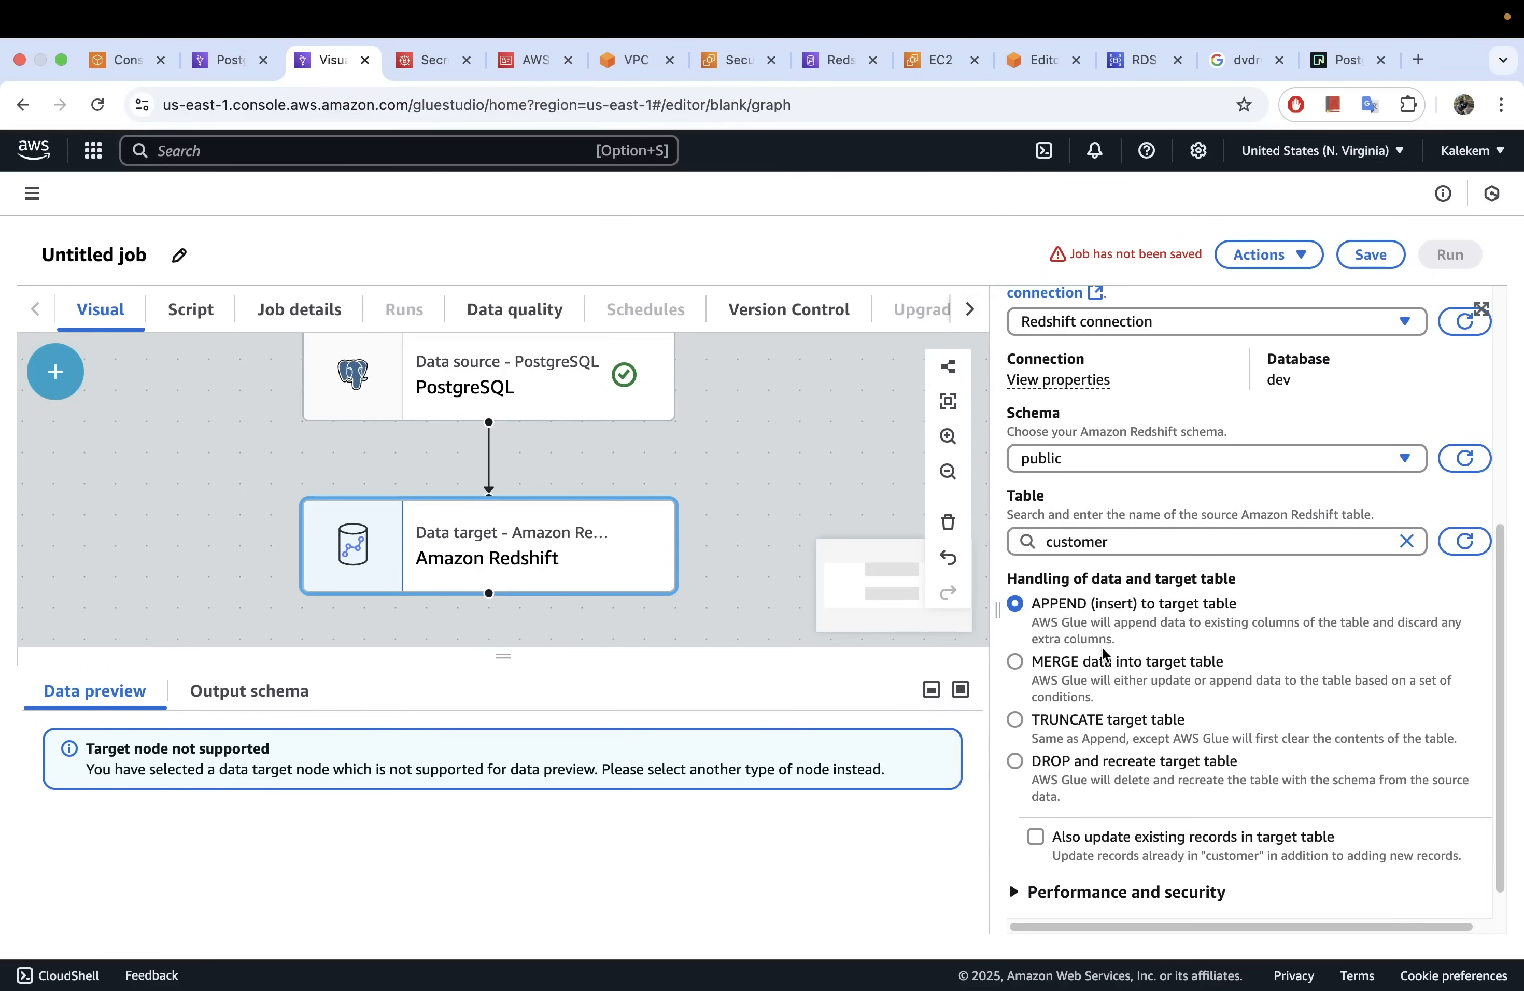
{"action": "scroll", "coordinate": [1111, 666], "scroll_direction": "down", "scroll_amount": 2}
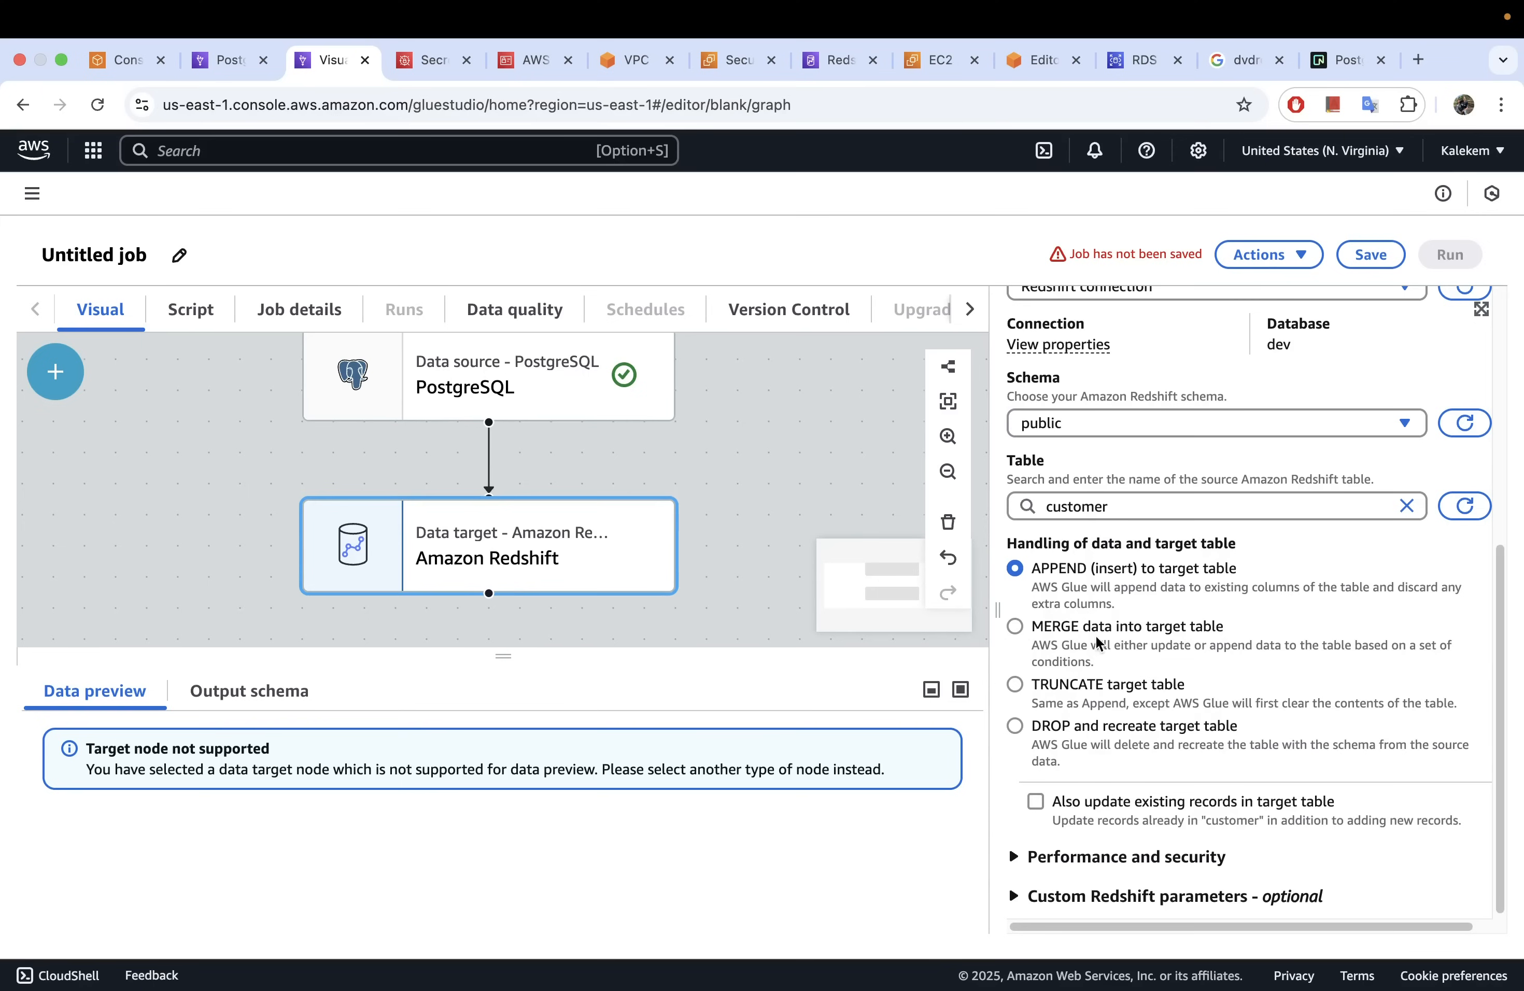
{"action": "left_click", "coordinate": [1015, 626]}
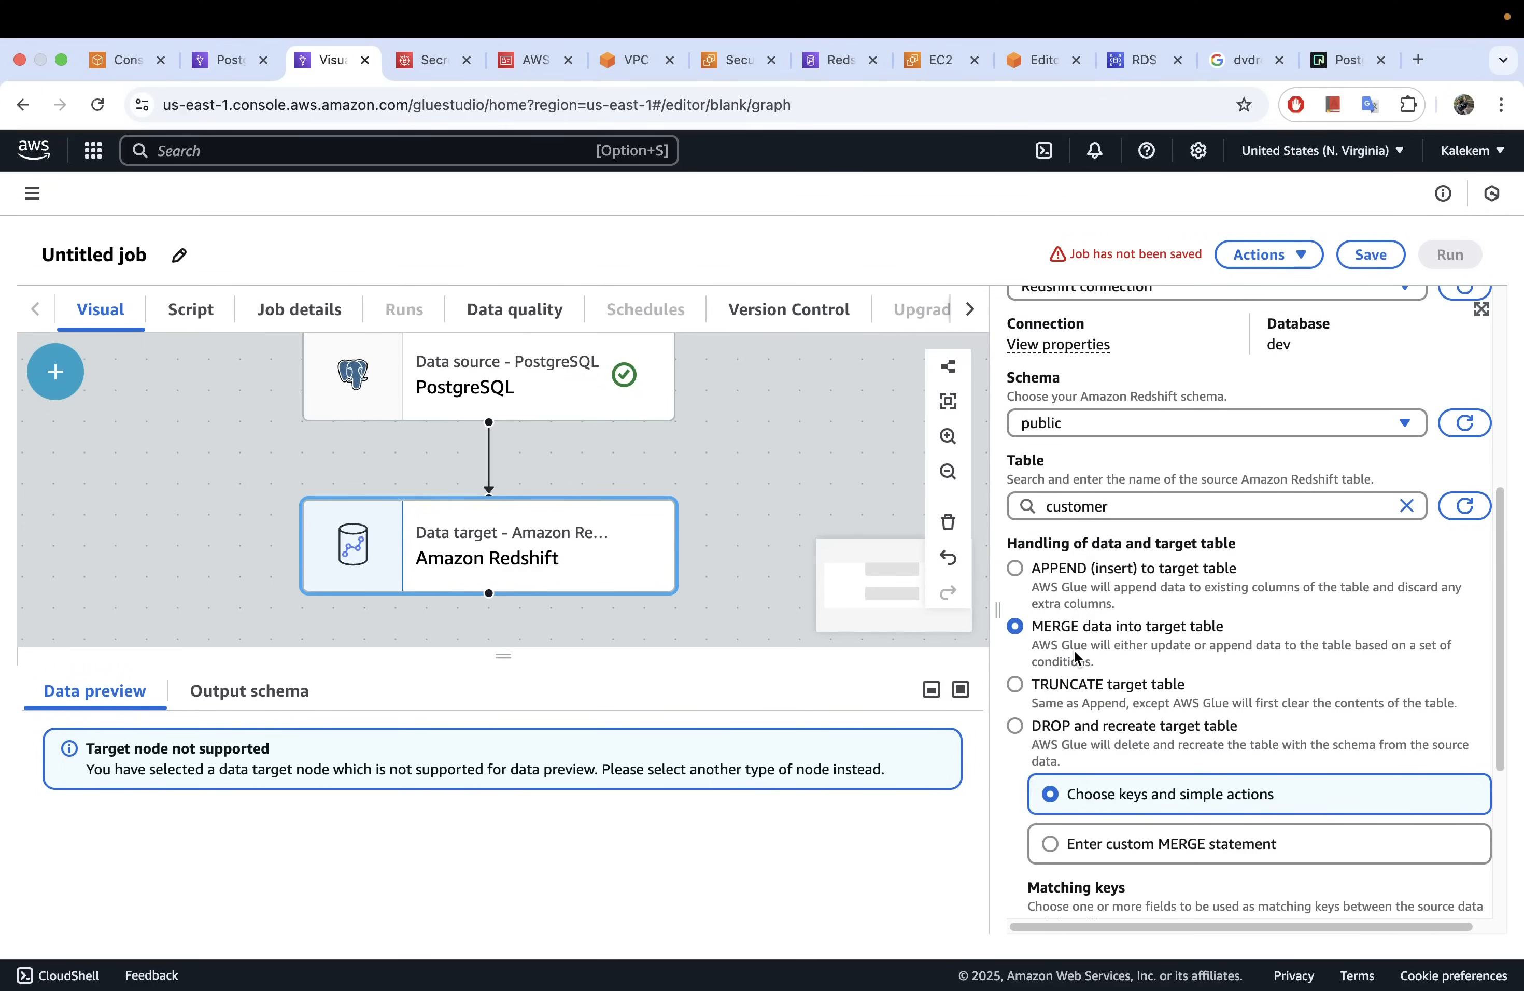
Step: Review the merge options and look for selectable fields among the matching keys
{"action": "scroll", "coordinate": [1123, 641], "scroll_direction": "down", "scroll_amount": 4}
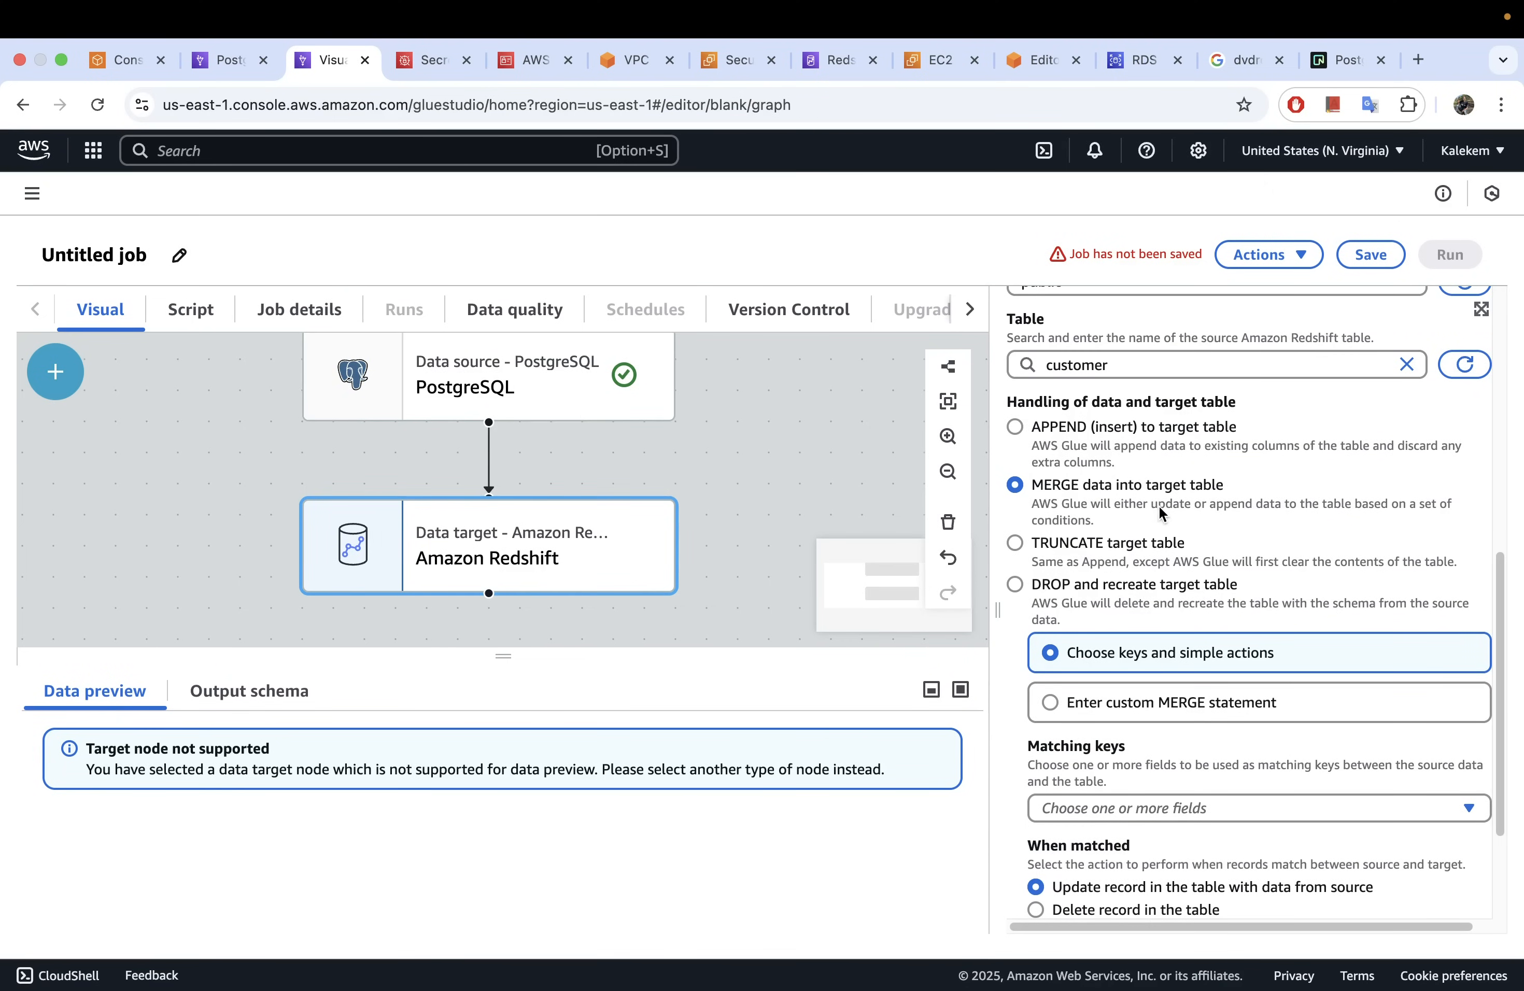
{"action": "scroll", "coordinate": [1136, 637], "scroll_direction": "down", "scroll_amount": 2}
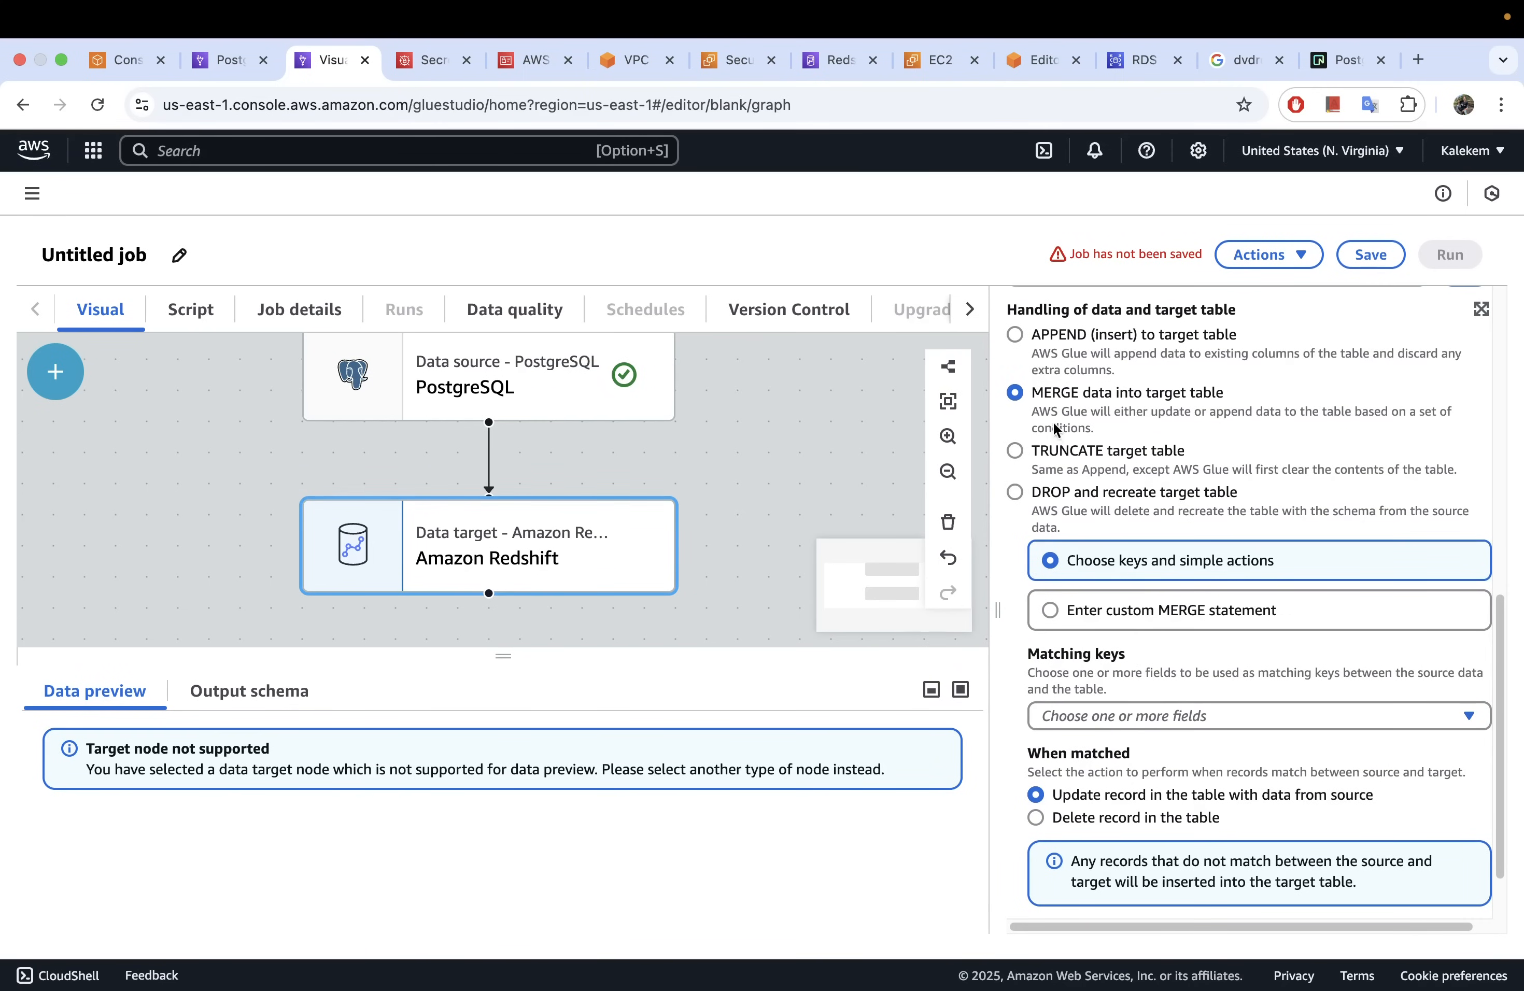
{"action": "left_click", "coordinate": [1189, 719]}
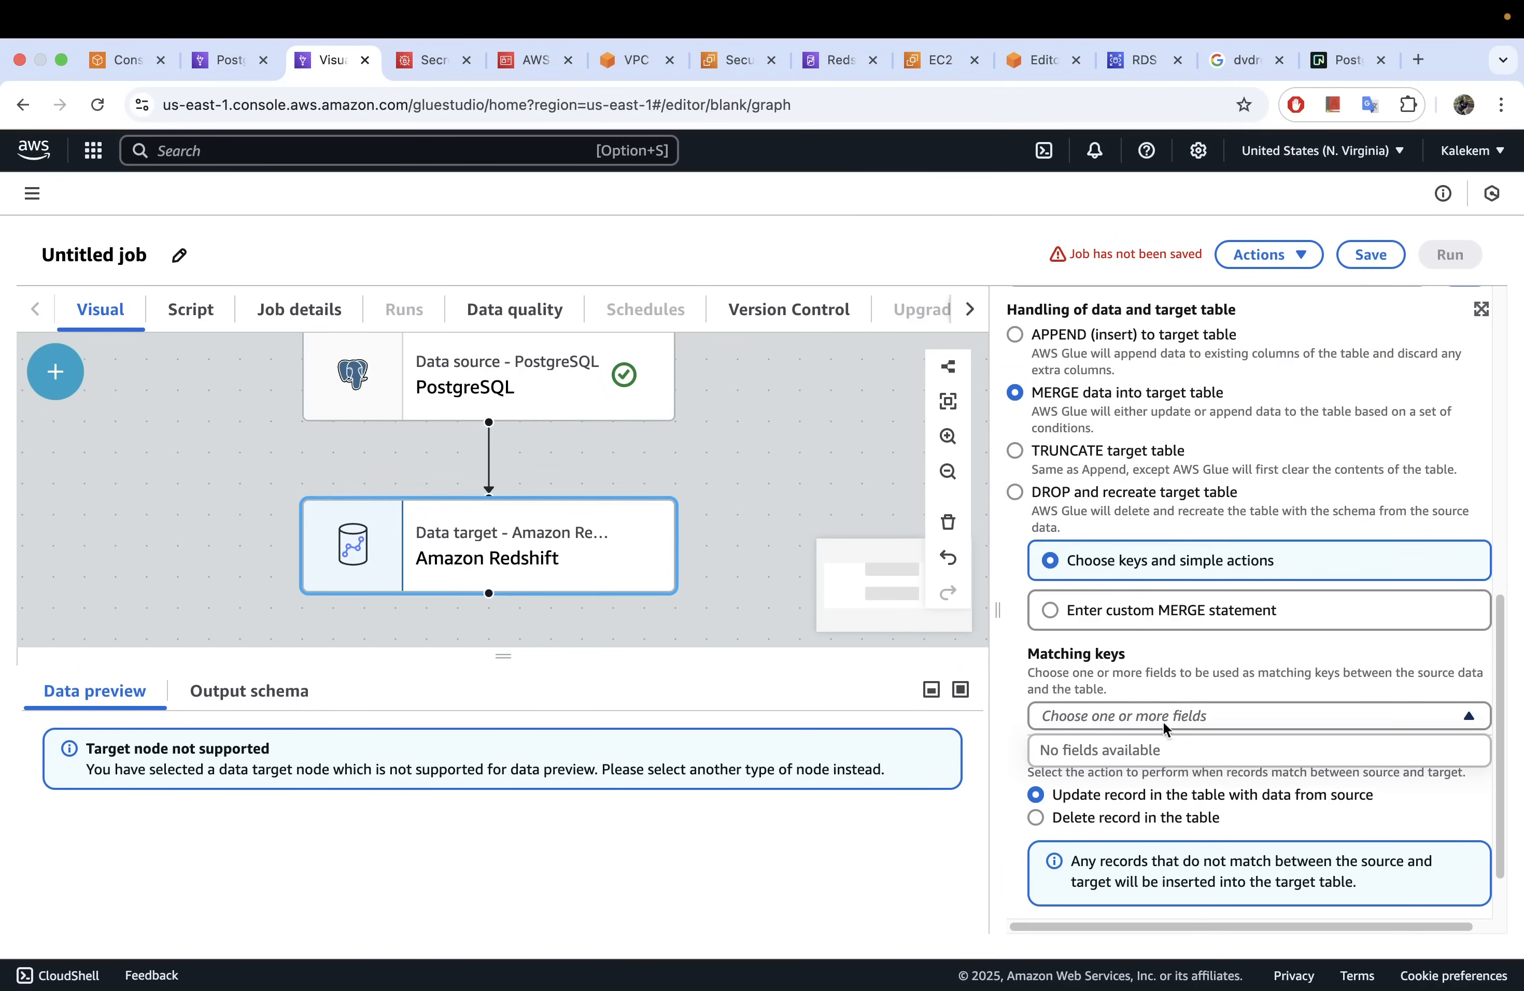
{"action": "scroll", "coordinate": [1116, 624], "scroll_direction": "down", "scroll_amount": 2}
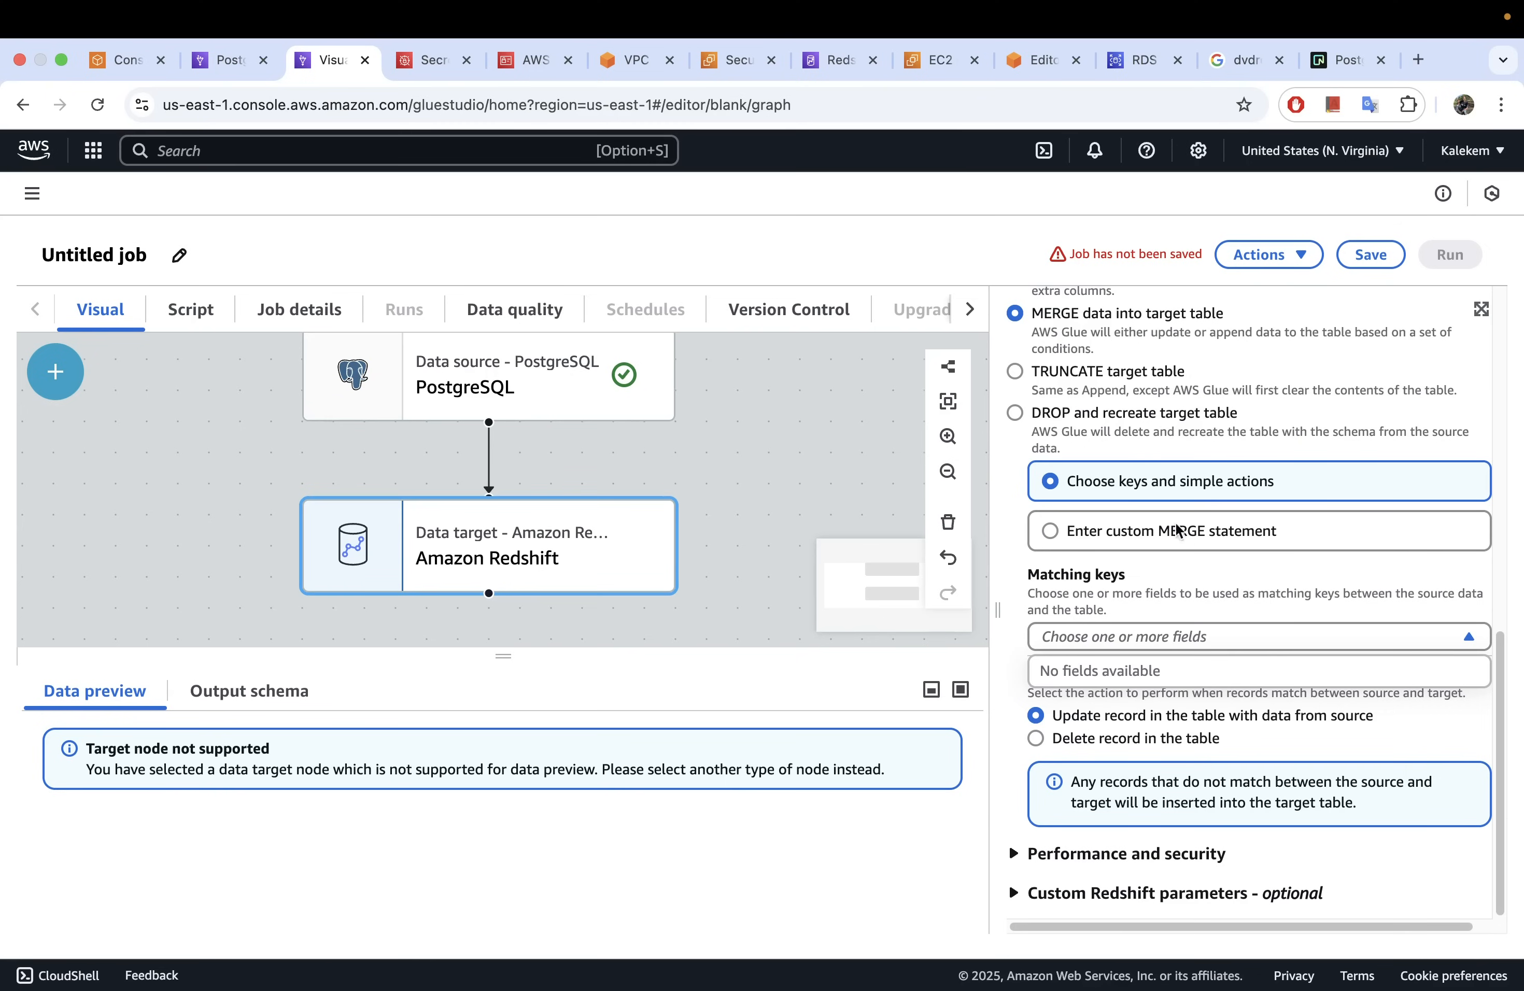
{"action": "scroll", "coordinate": [1154, 450], "scroll_direction": "up", "scroll_amount": 1}
{"action": "left_click", "coordinate": [1137, 632]}
{"action": "left_click", "coordinate": [1140, 637]}
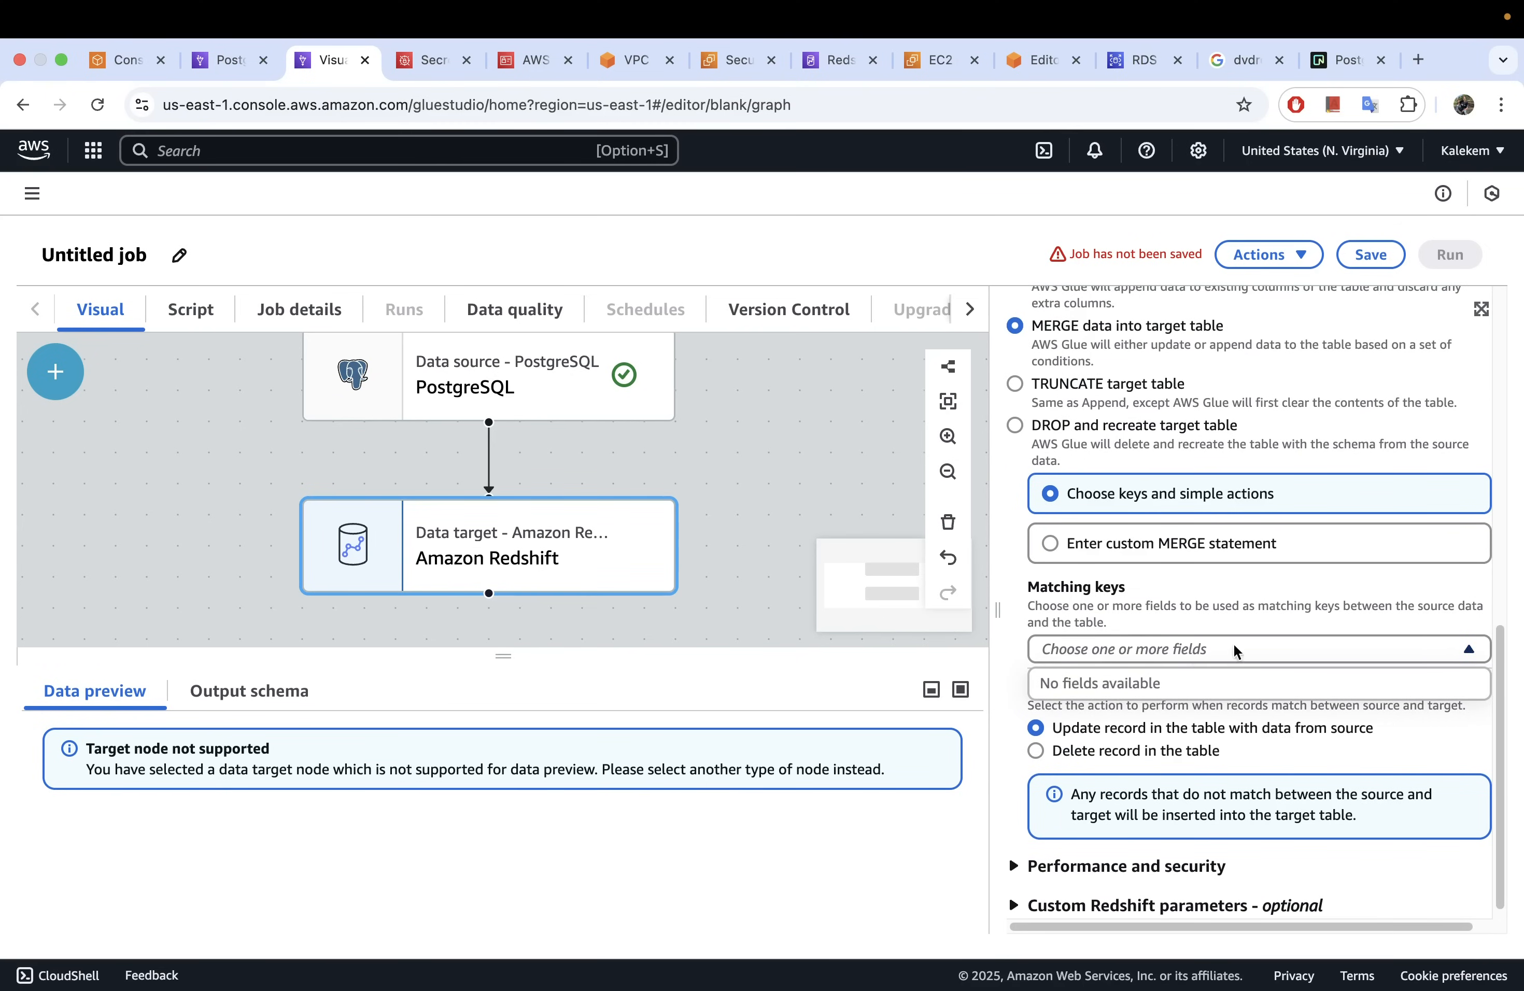
Step: Select the PostgreSQL source node and check its output schema and data preview as the preview session loads
{"action": "left_click", "coordinate": [538, 402]}
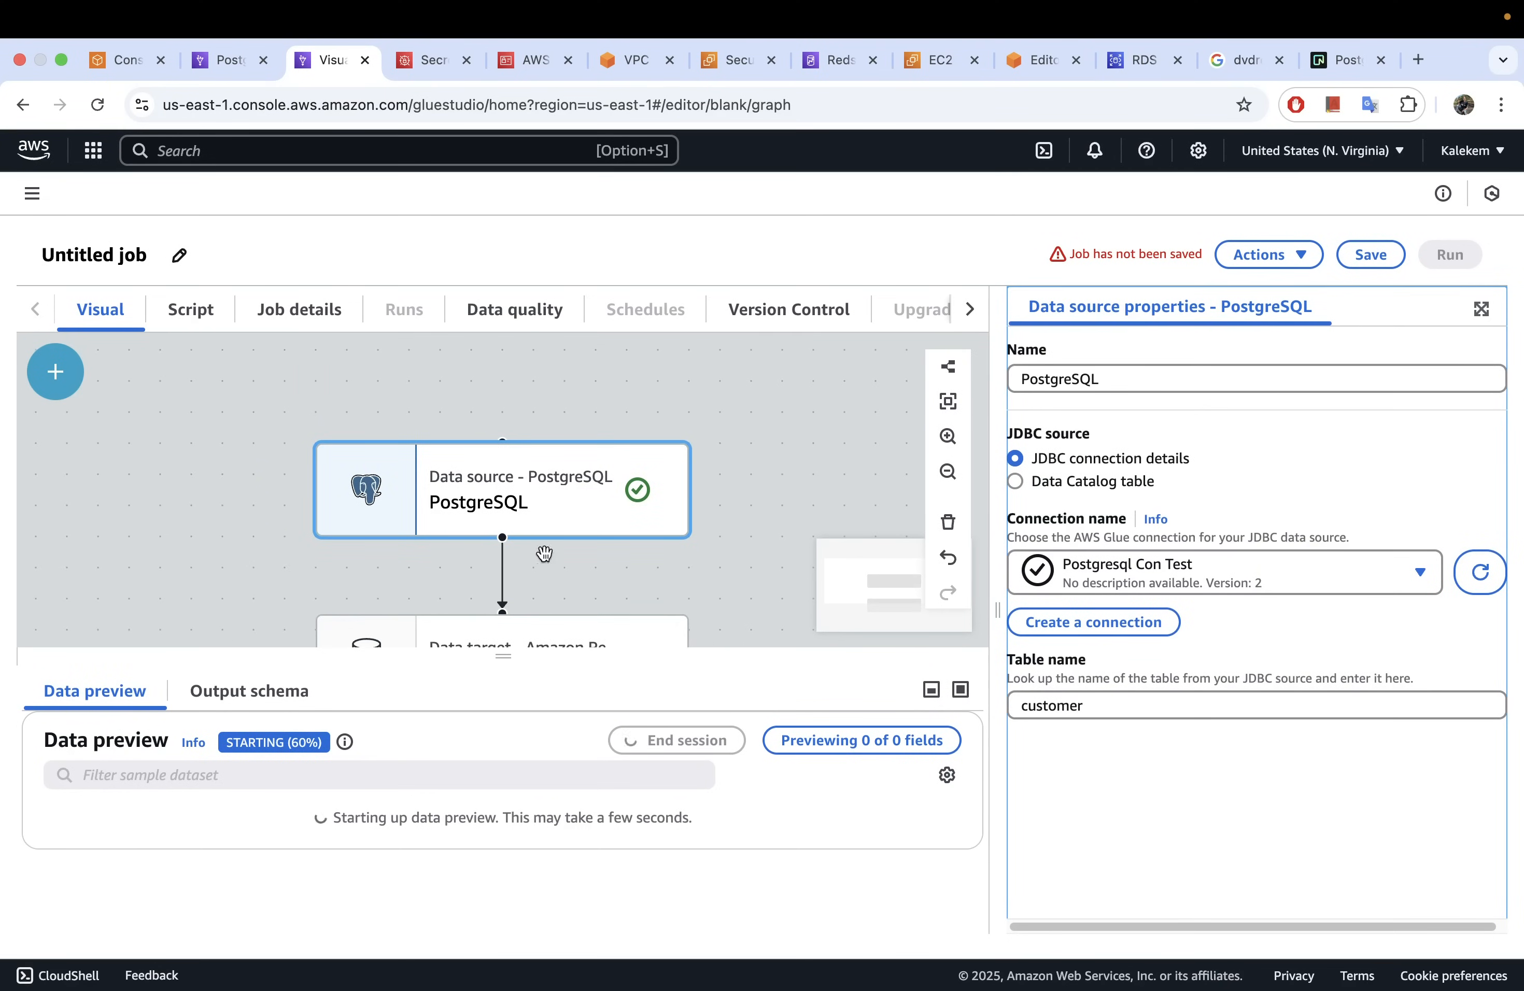
{"action": "left_click_drag", "start_coordinate": [682, 559], "coordinate": [698, 480]}
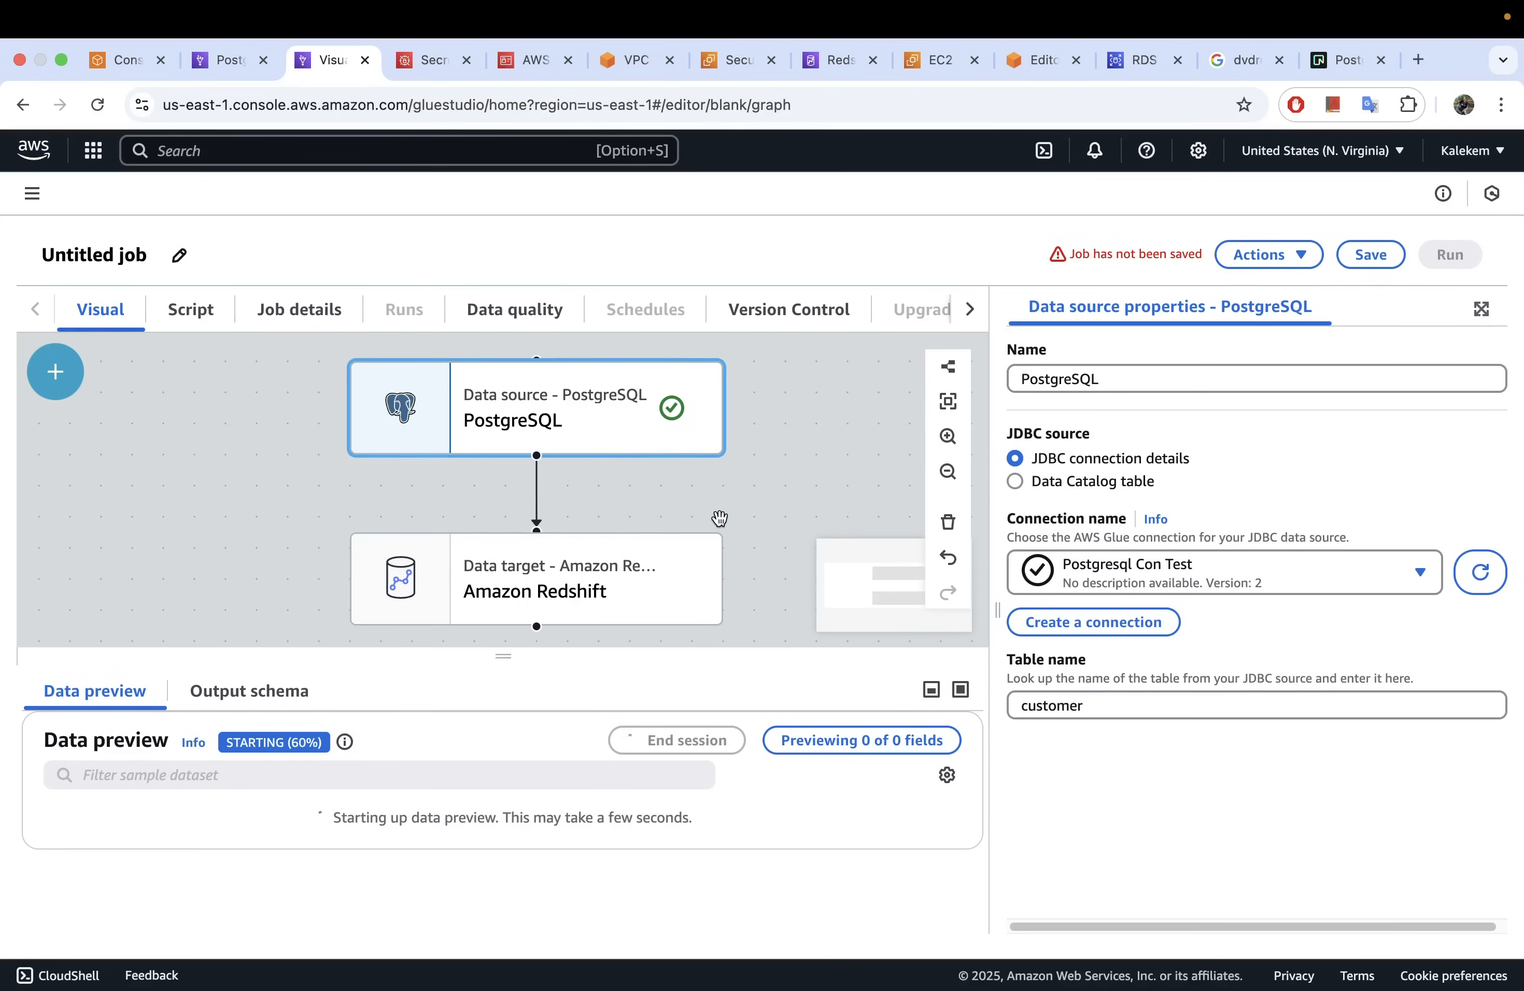
{"action": "left_click", "coordinate": [248, 706]}
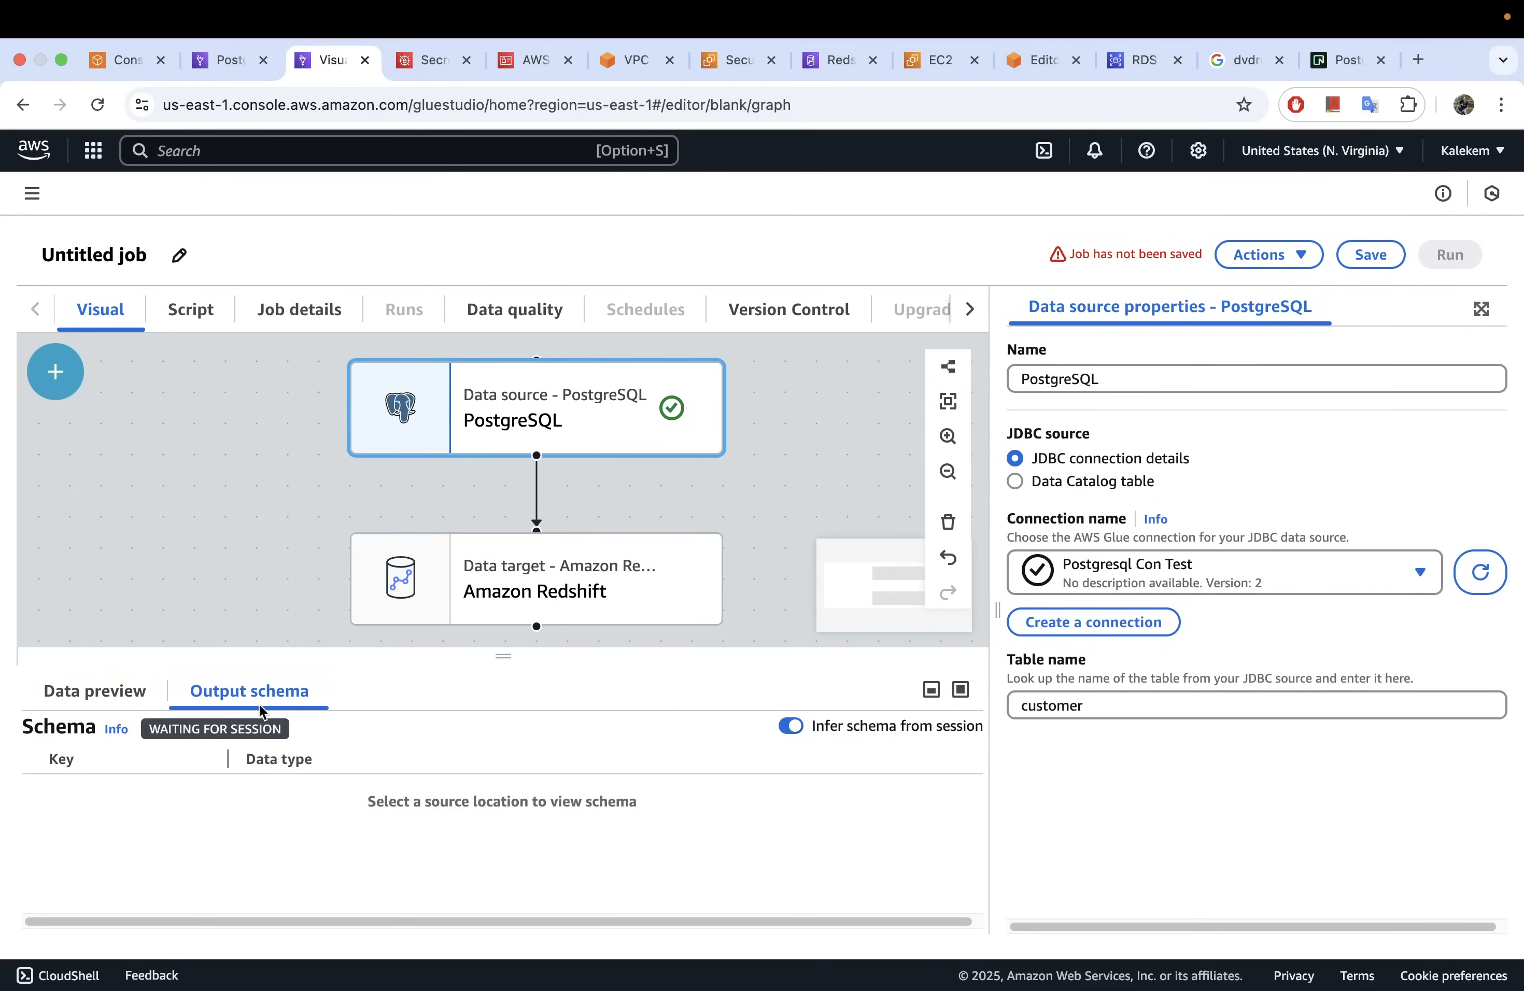
{"action": "left_click", "coordinate": [143, 691]}
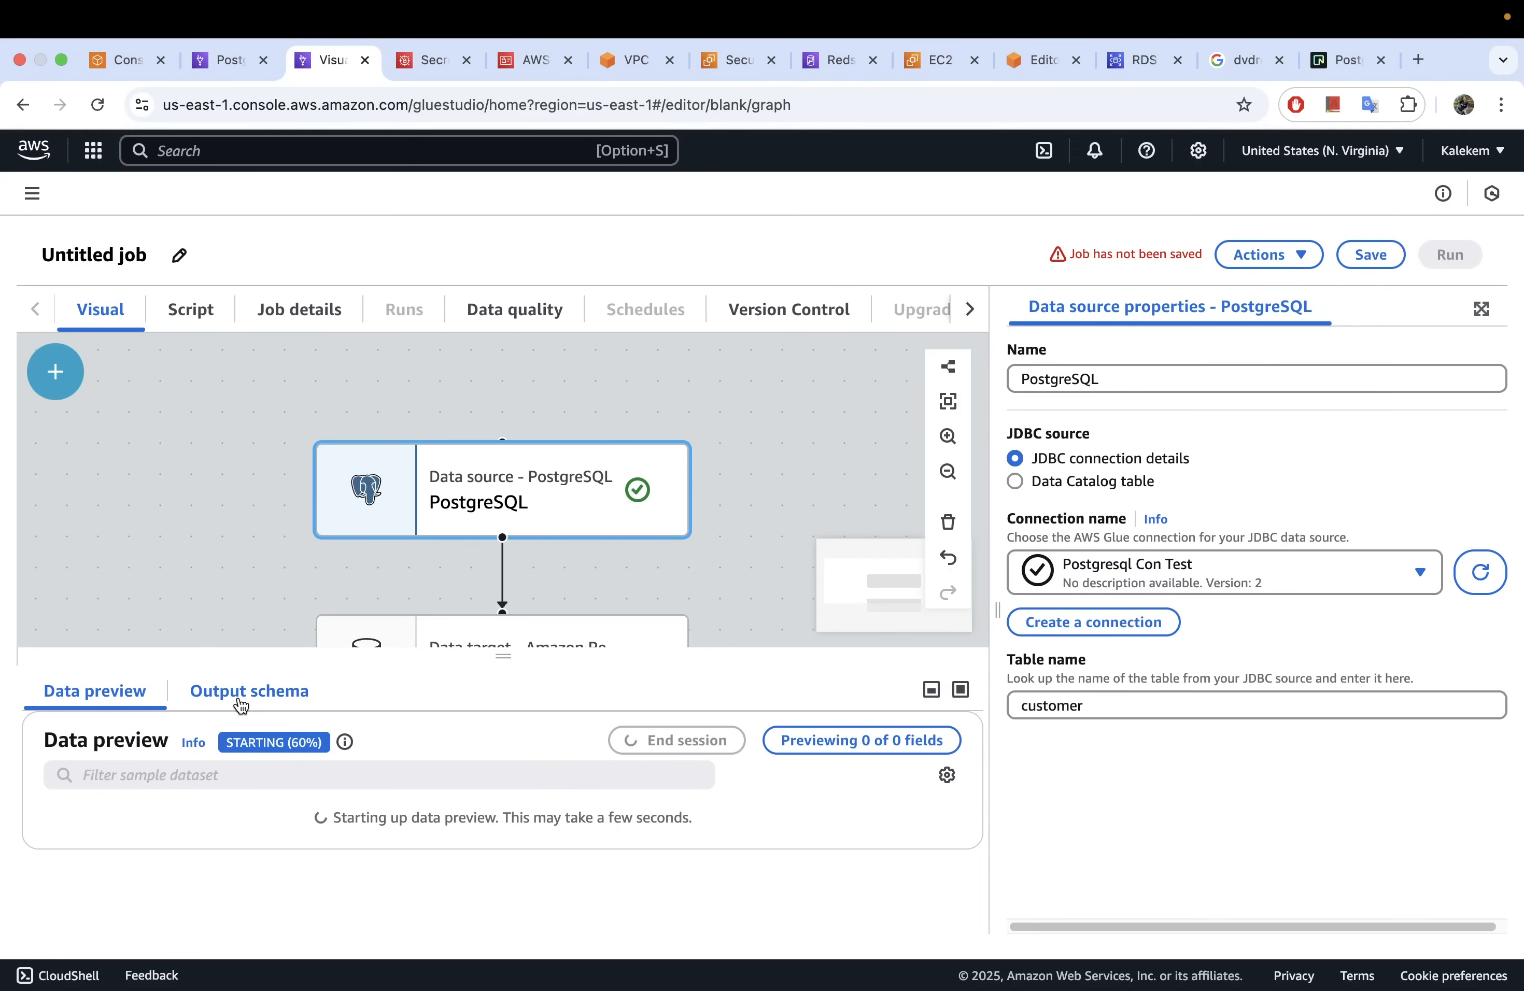
{"action": "left_click_drag", "start_coordinate": [734, 605], "coordinate": [737, 539]}
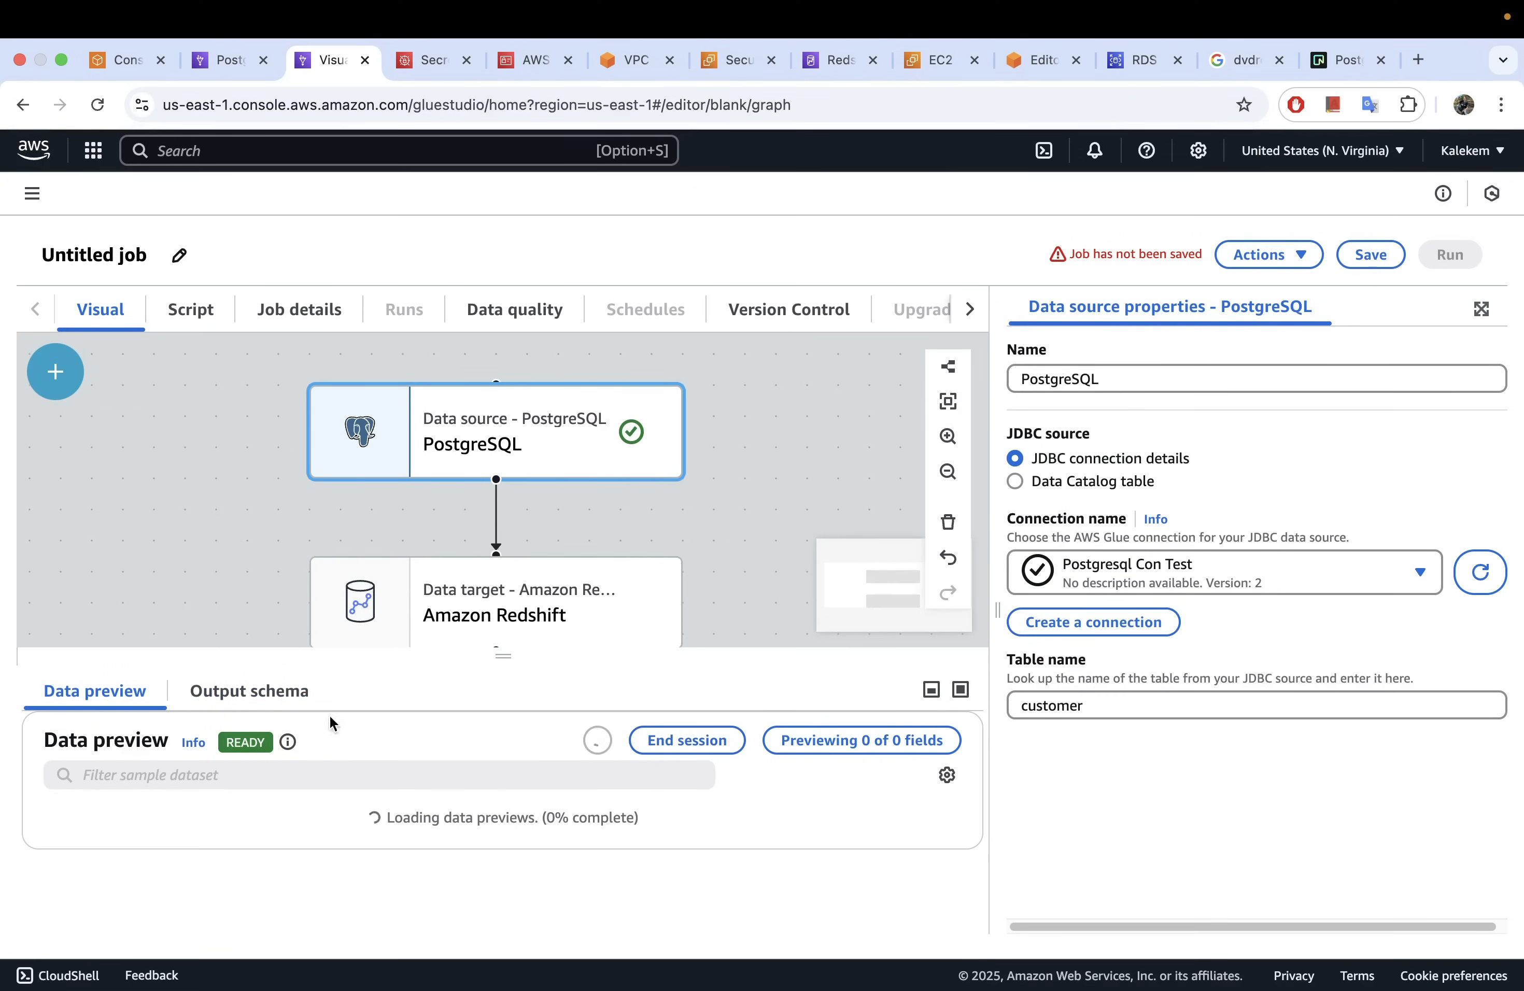
{"action": "left_click", "coordinate": [261, 696]}
{"action": "left_click", "coordinate": [126, 700]}
Step: Enlarge the source's data preview and compare its columns with the customer table in DBeaver
{"action": "left_click_drag", "start_coordinate": [503, 655], "coordinate": [504, 603]}
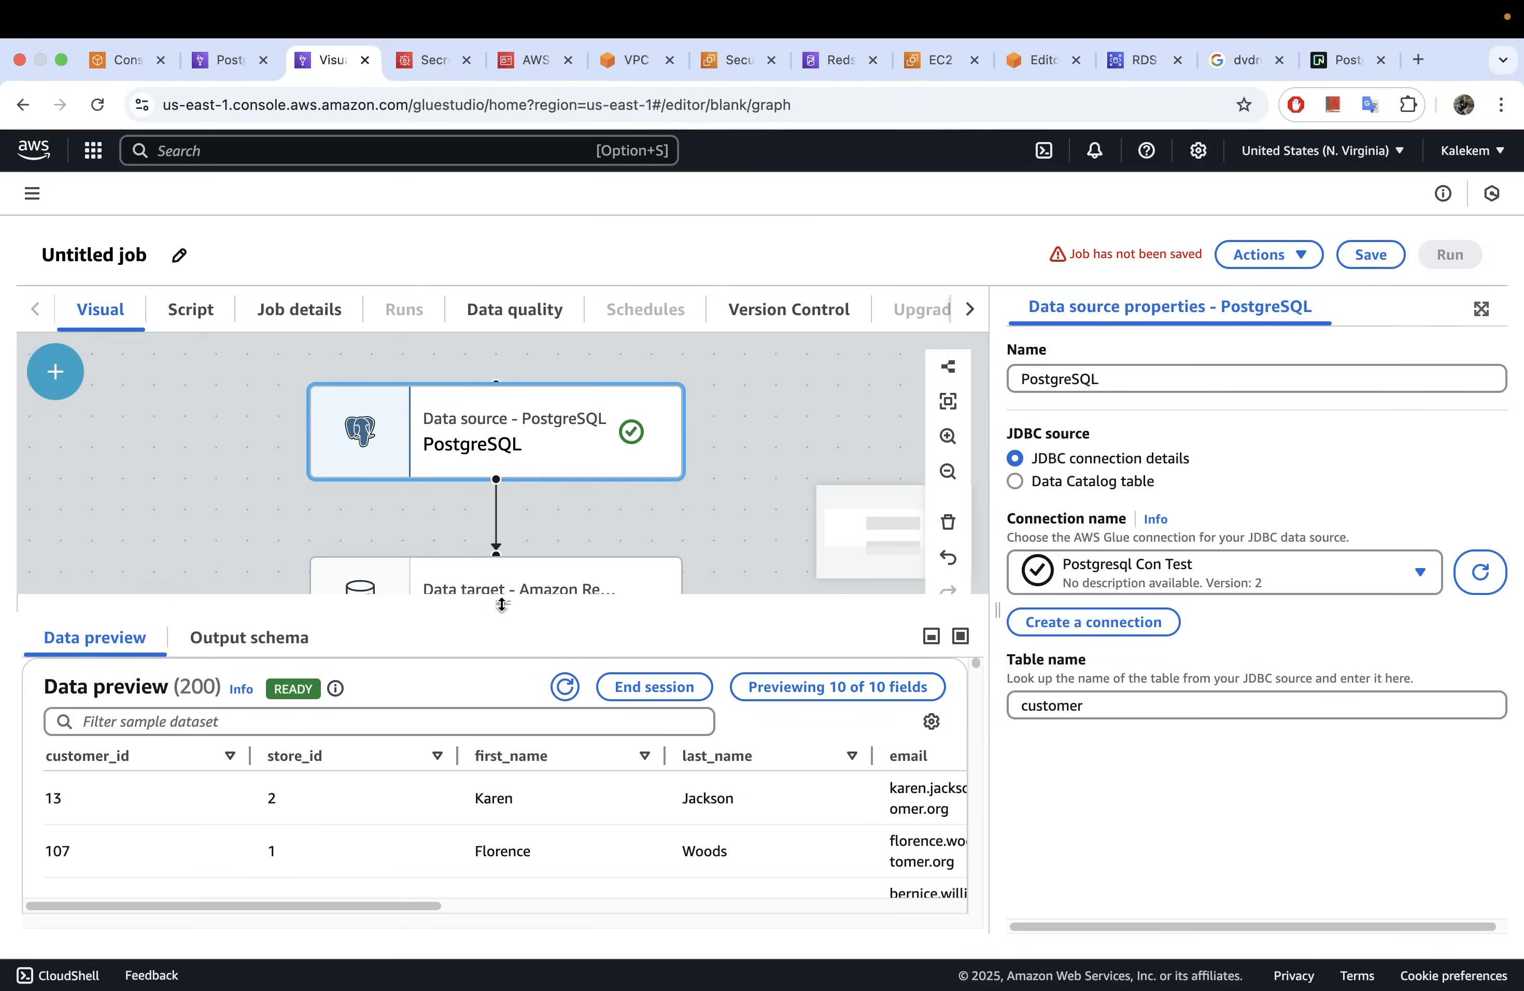
{"action": "left_click_drag", "start_coordinate": [495, 601], "coordinate": [471, 443]}
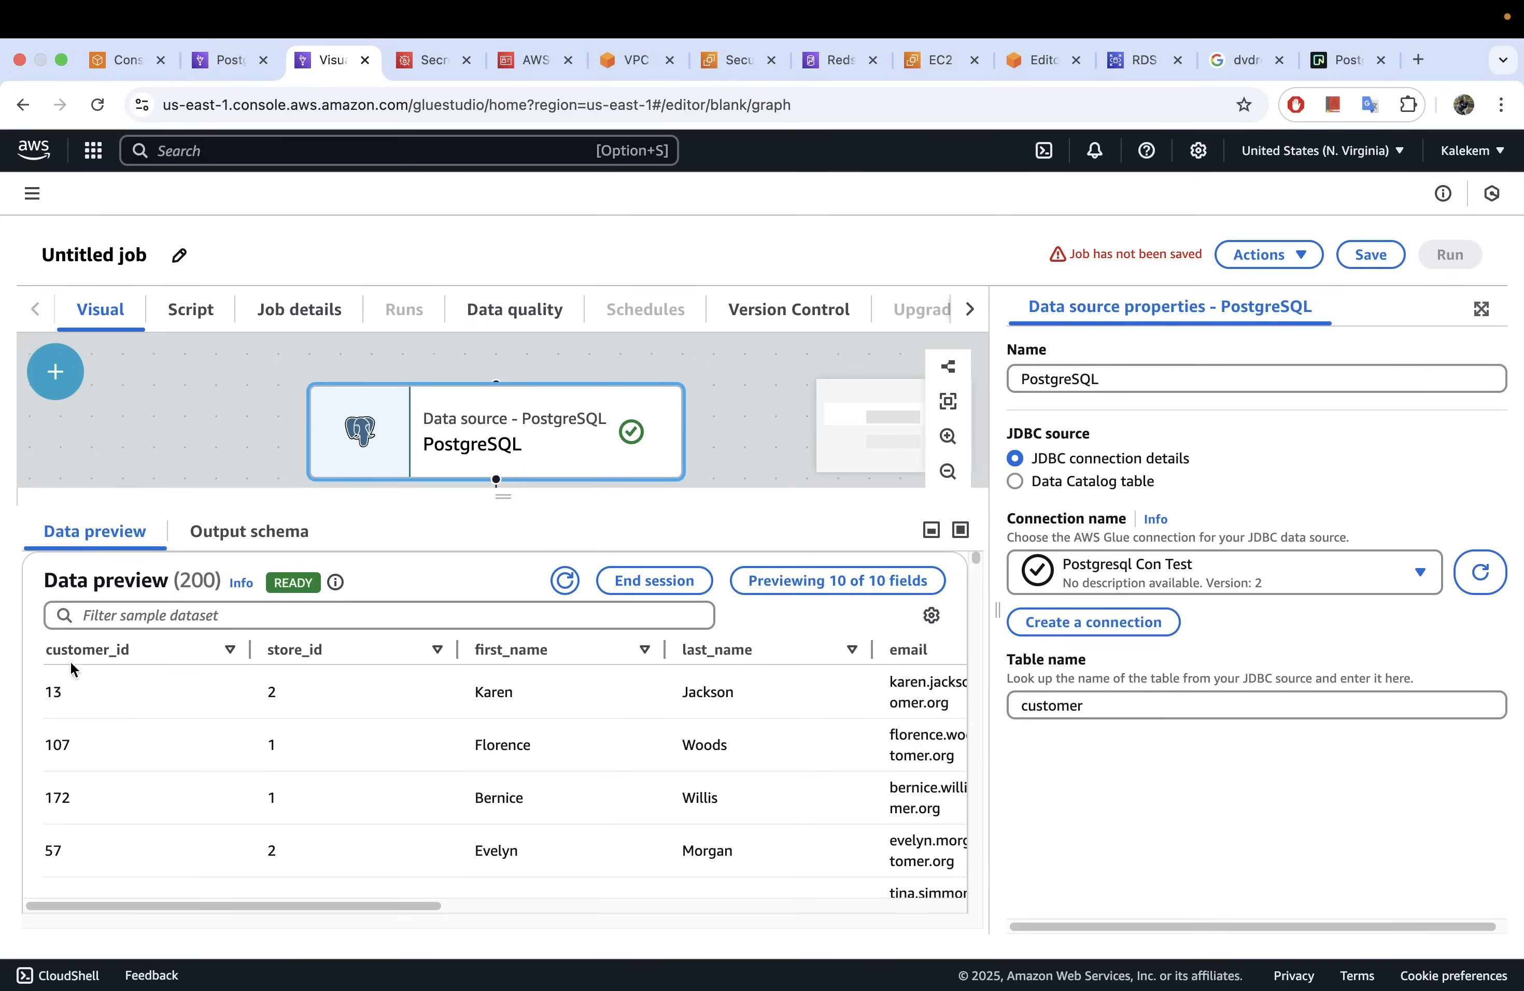
{"action": "scroll", "coordinate": [778, 735], "scroll_direction": "right", "scroll_amount": 5}
{"action": "scroll", "coordinate": [778, 735], "scroll_direction": "right", "scroll_amount": 8}
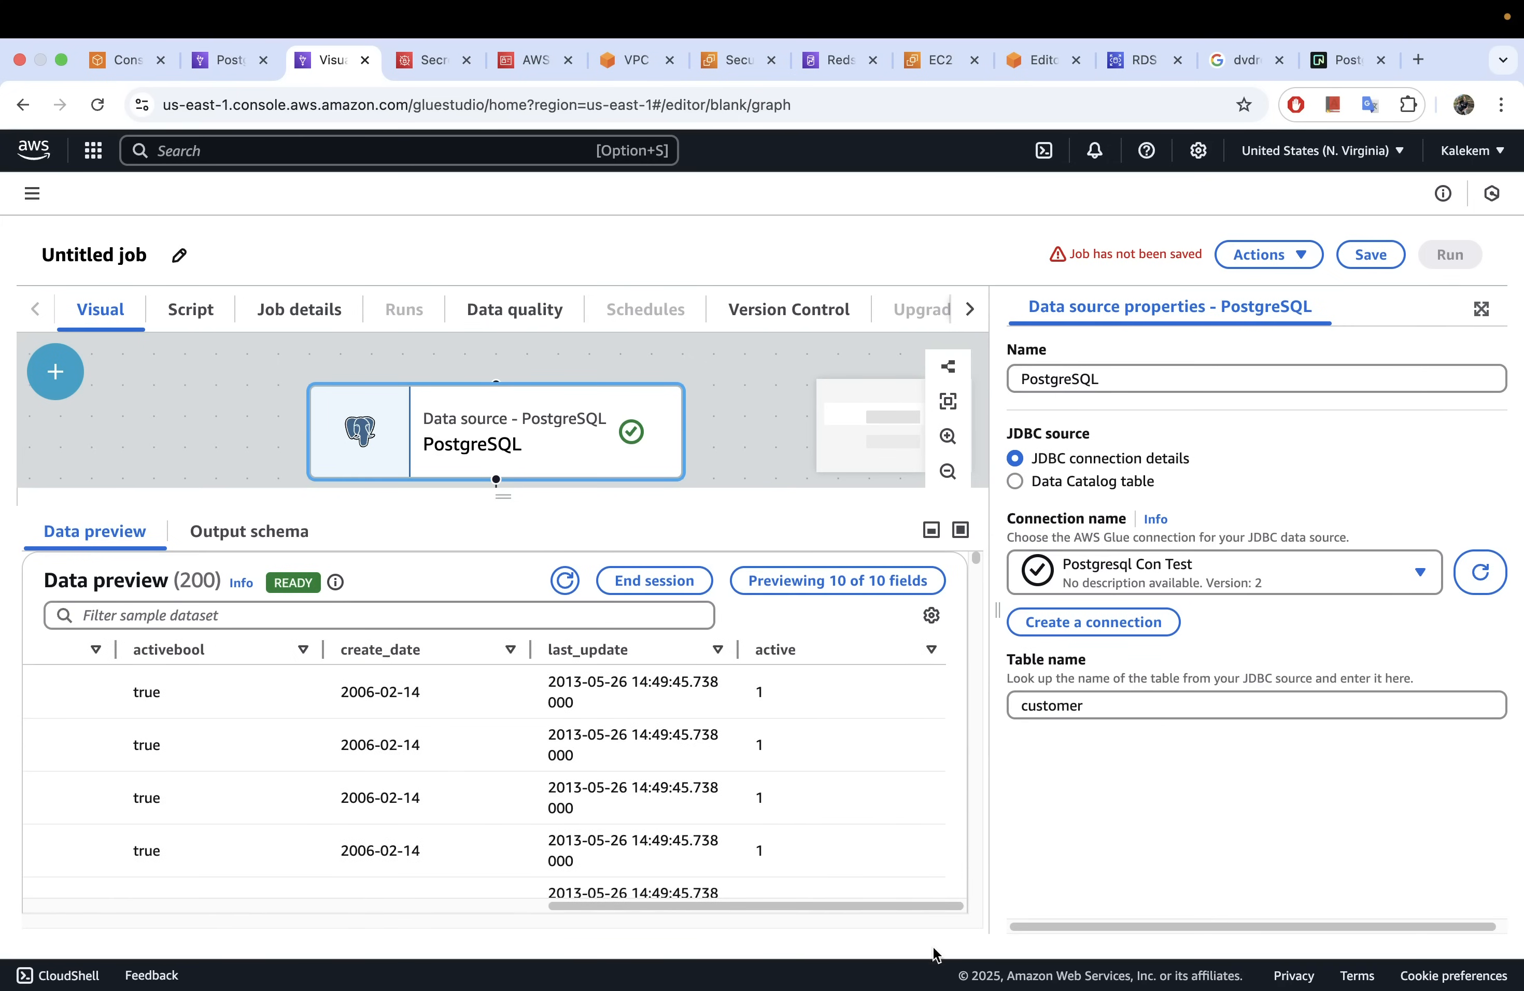
{"action": "key", "text": "ctrl+Left"}
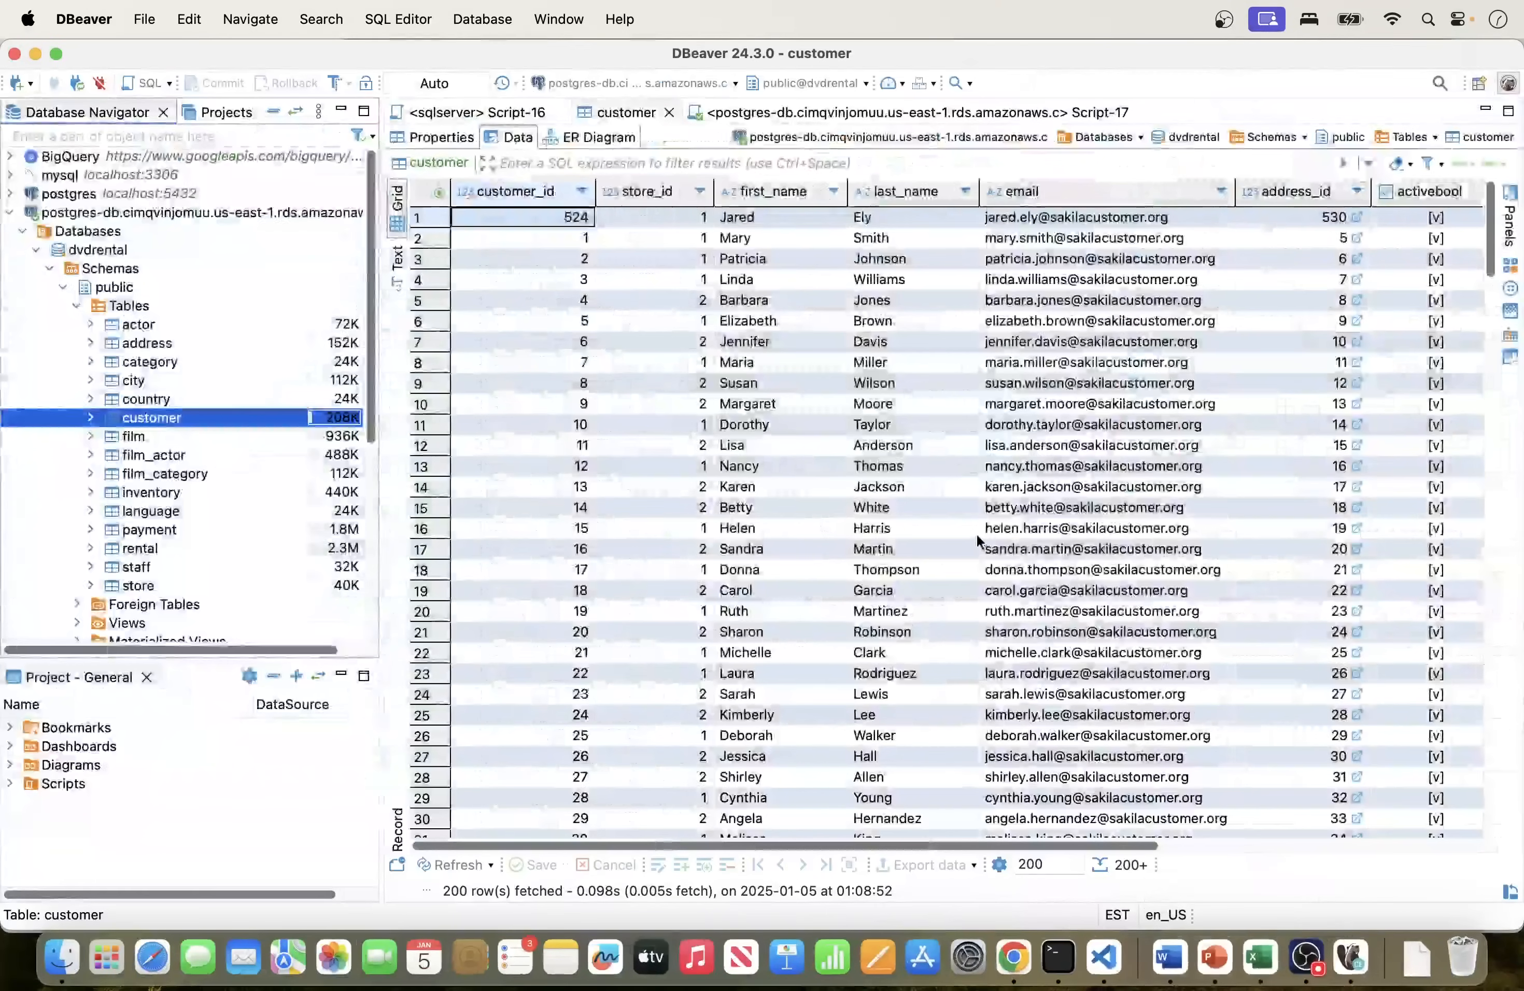
{"action": "scroll", "coordinate": [965, 539], "scroll_direction": "right", "scroll_amount": 8}
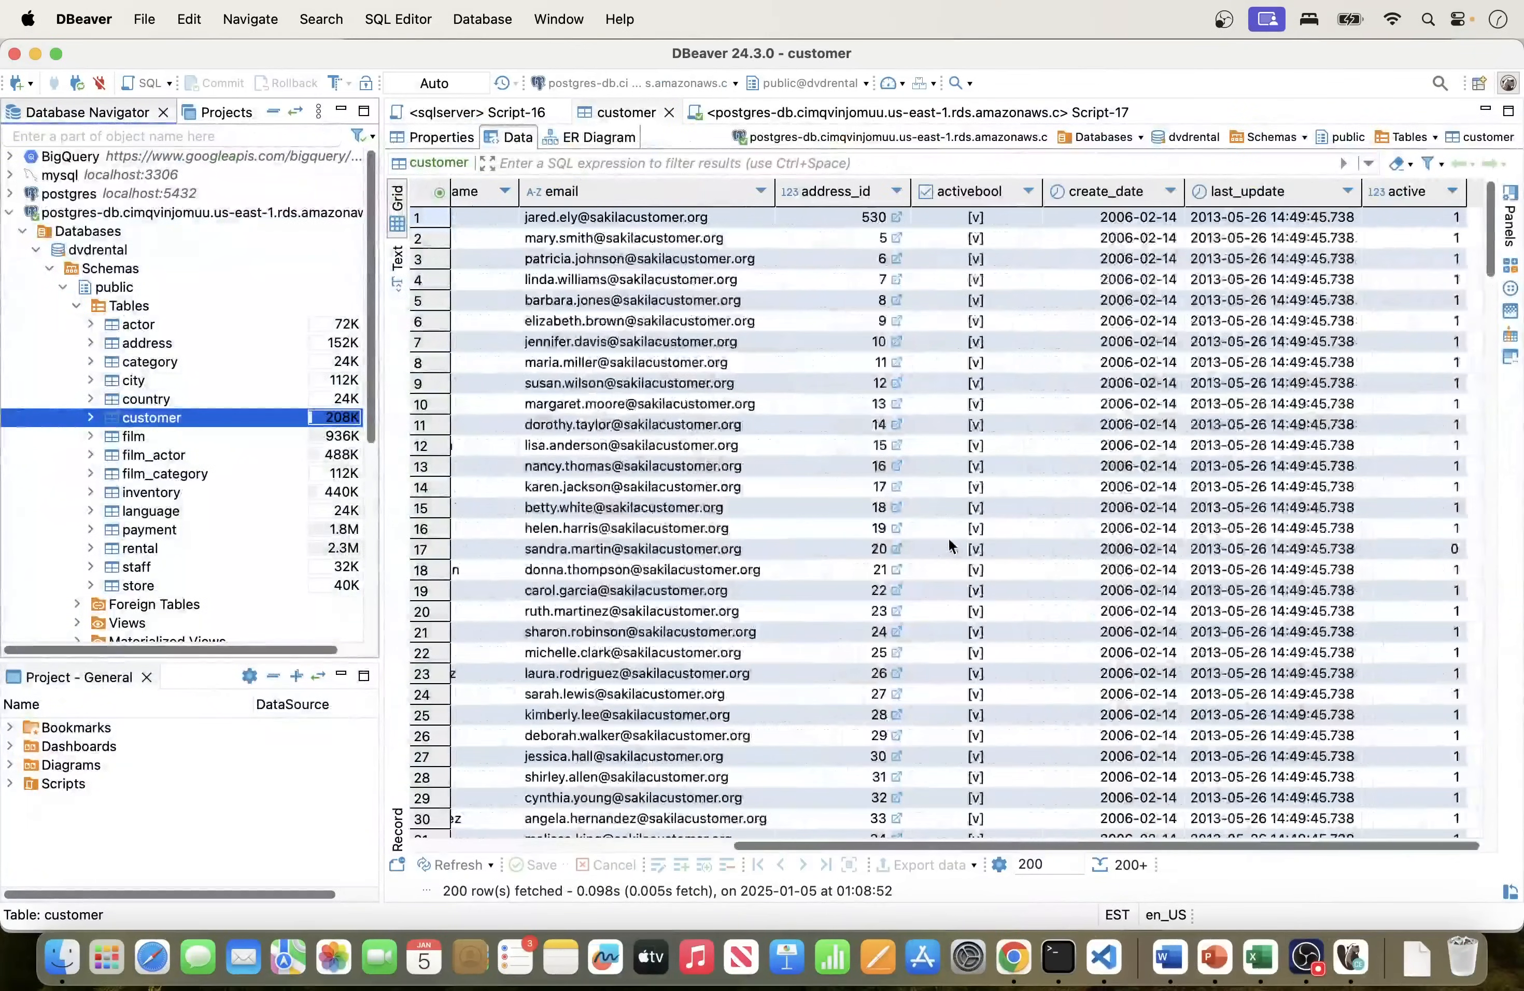
{"action": "scroll", "coordinate": [947, 545], "scroll_direction": "left", "scroll_amount": 10}
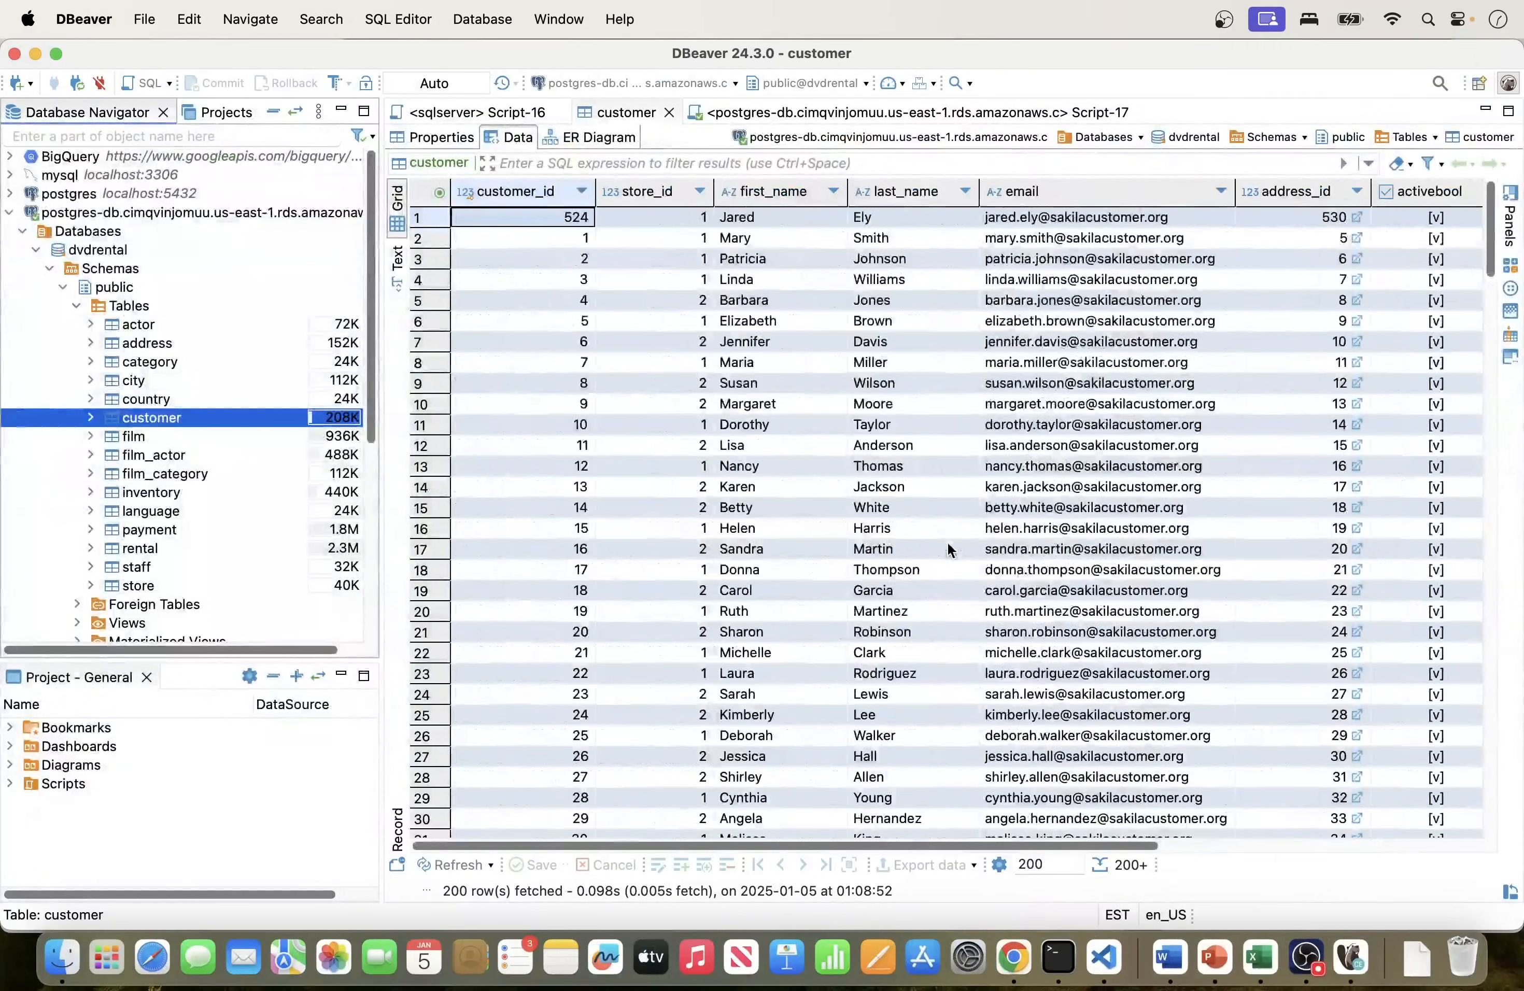
{"action": "key", "text": "ctrl+Right"}
{"action": "left_click_drag", "start_coordinate": [665, 897], "coordinate": [98, 879]}
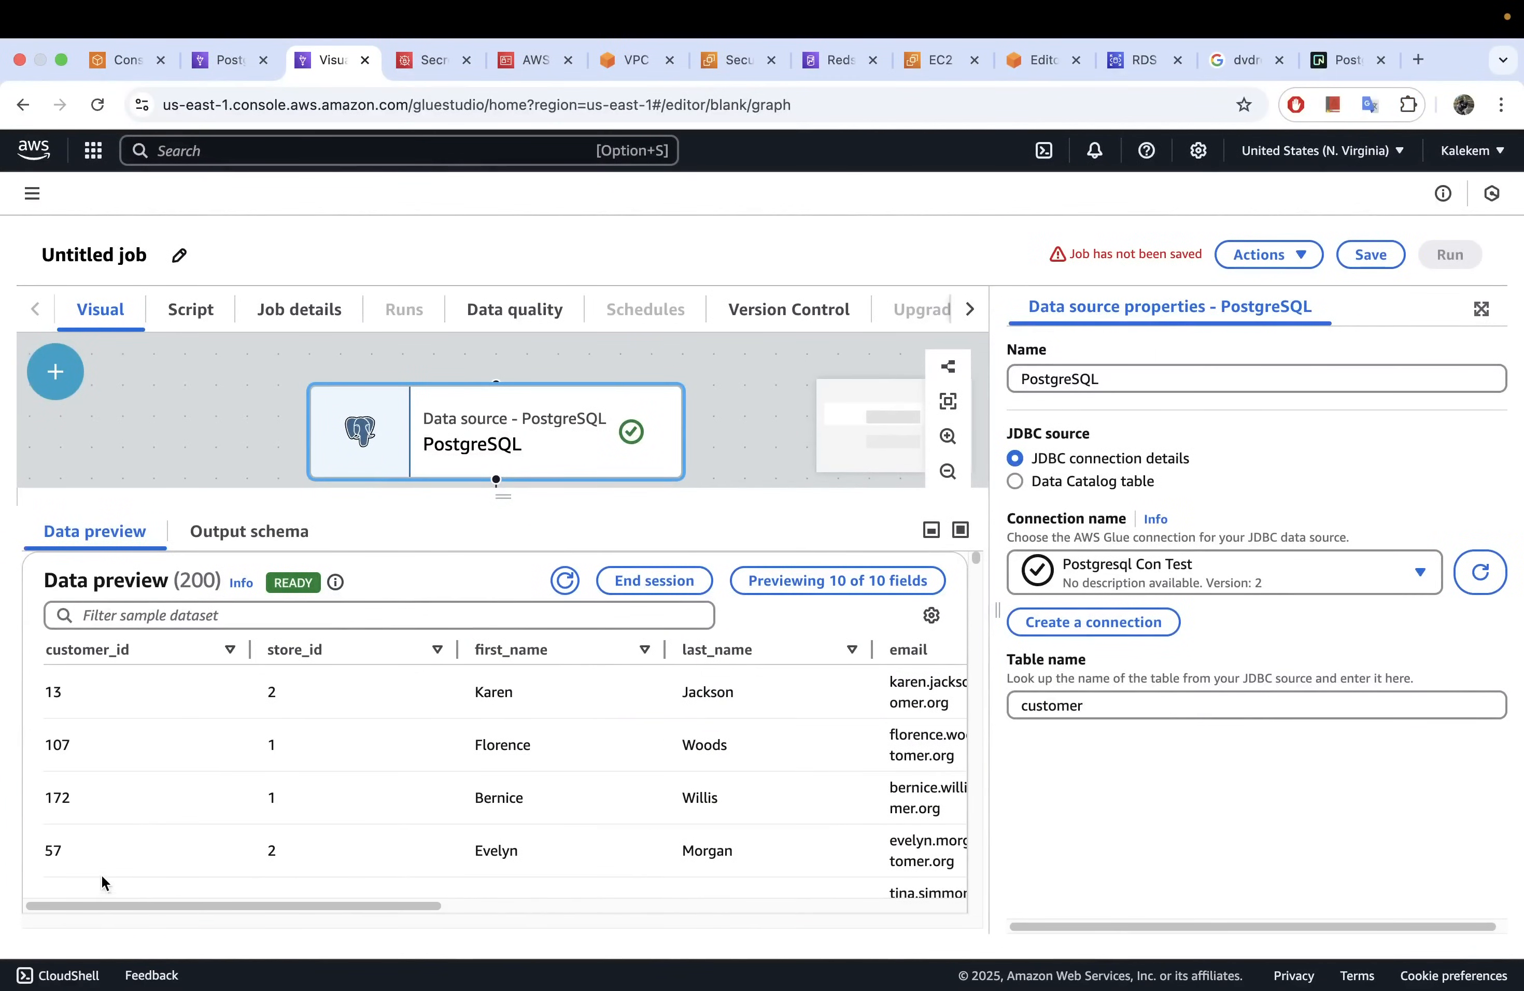
Step: Examine the PostgreSQL source's output schema, focusing on the data types and the customer_id key
{"action": "left_click", "coordinate": [250, 534]}
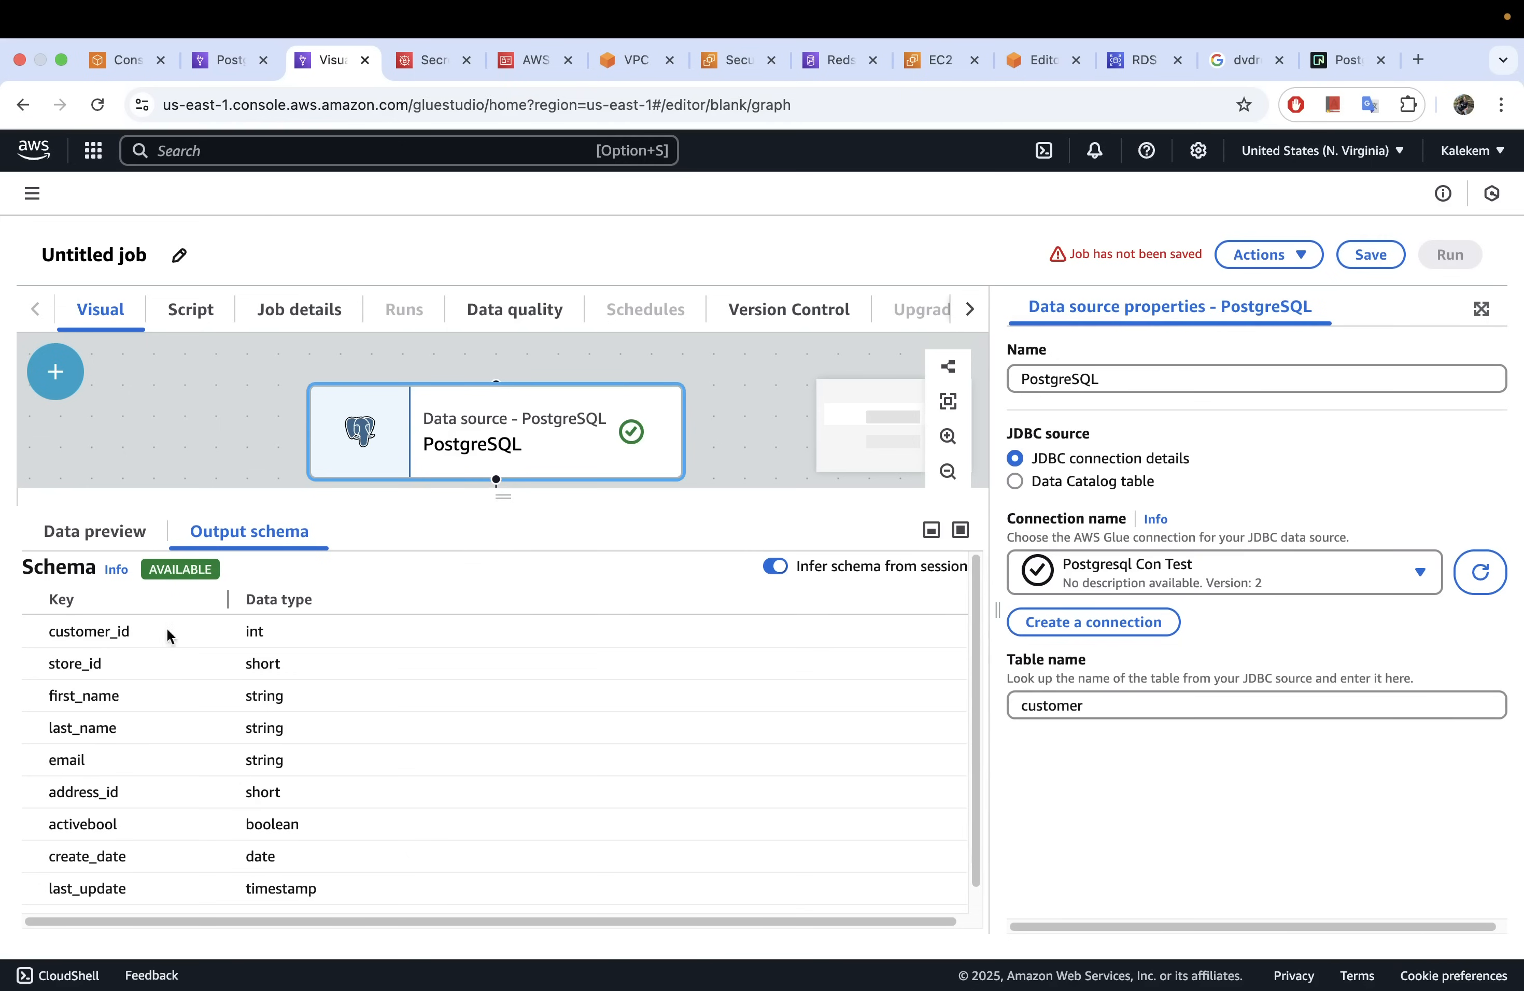
{"action": "left_click_drag", "start_coordinate": [244, 601], "coordinate": [313, 601]}
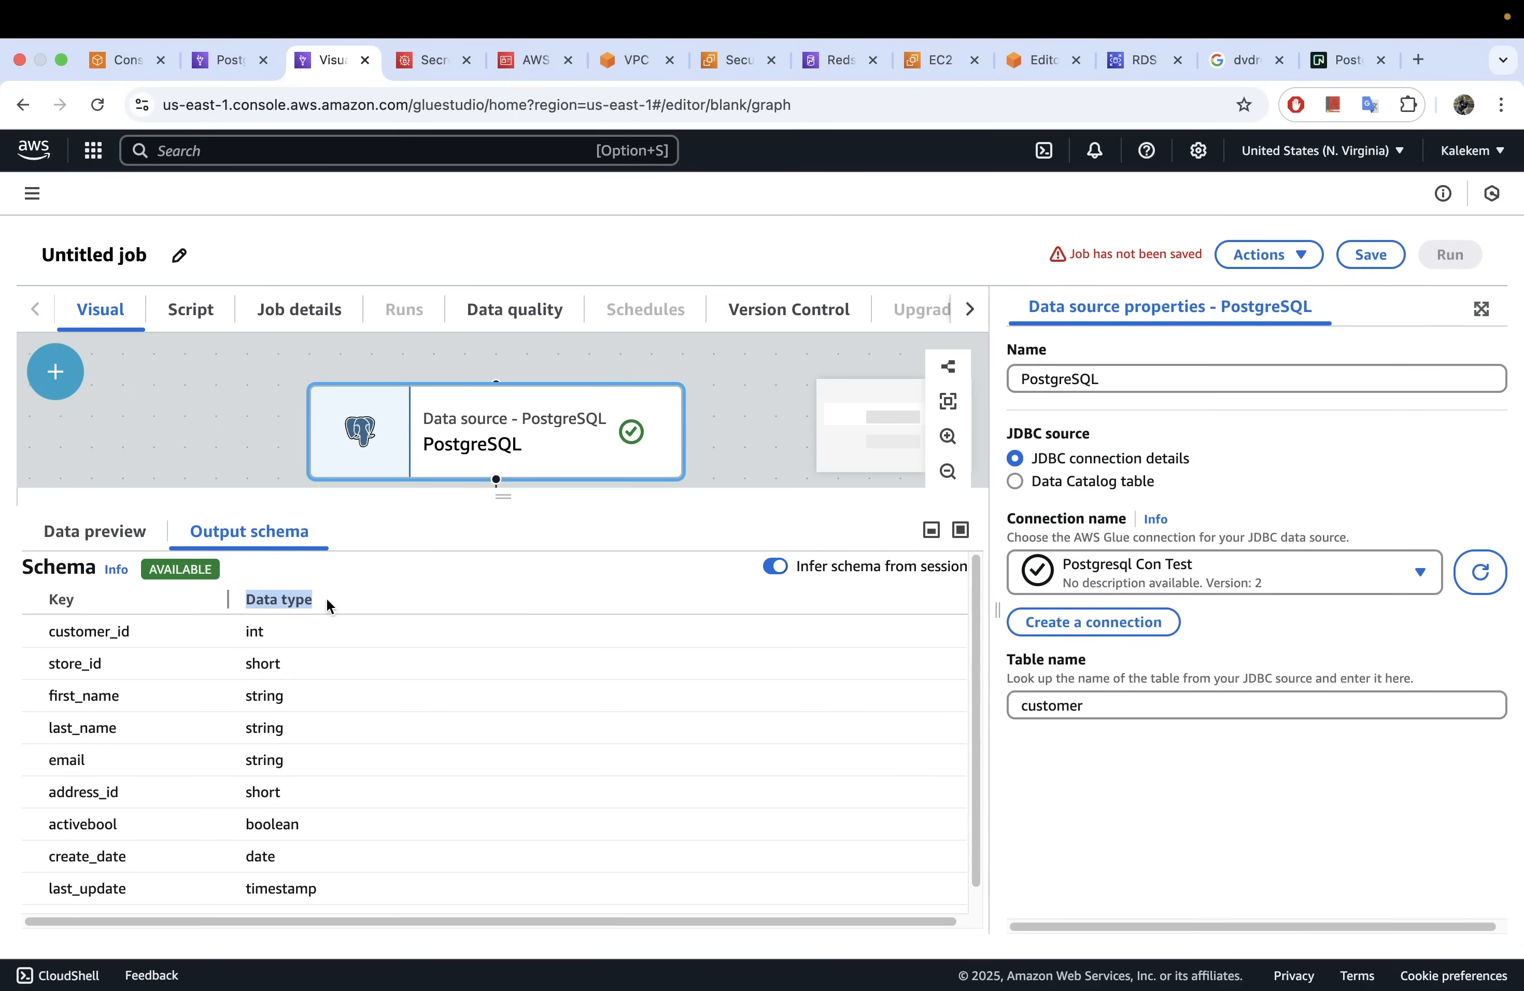
{"action": "left_click_drag", "start_coordinate": [149, 629], "coordinate": [47, 633]}
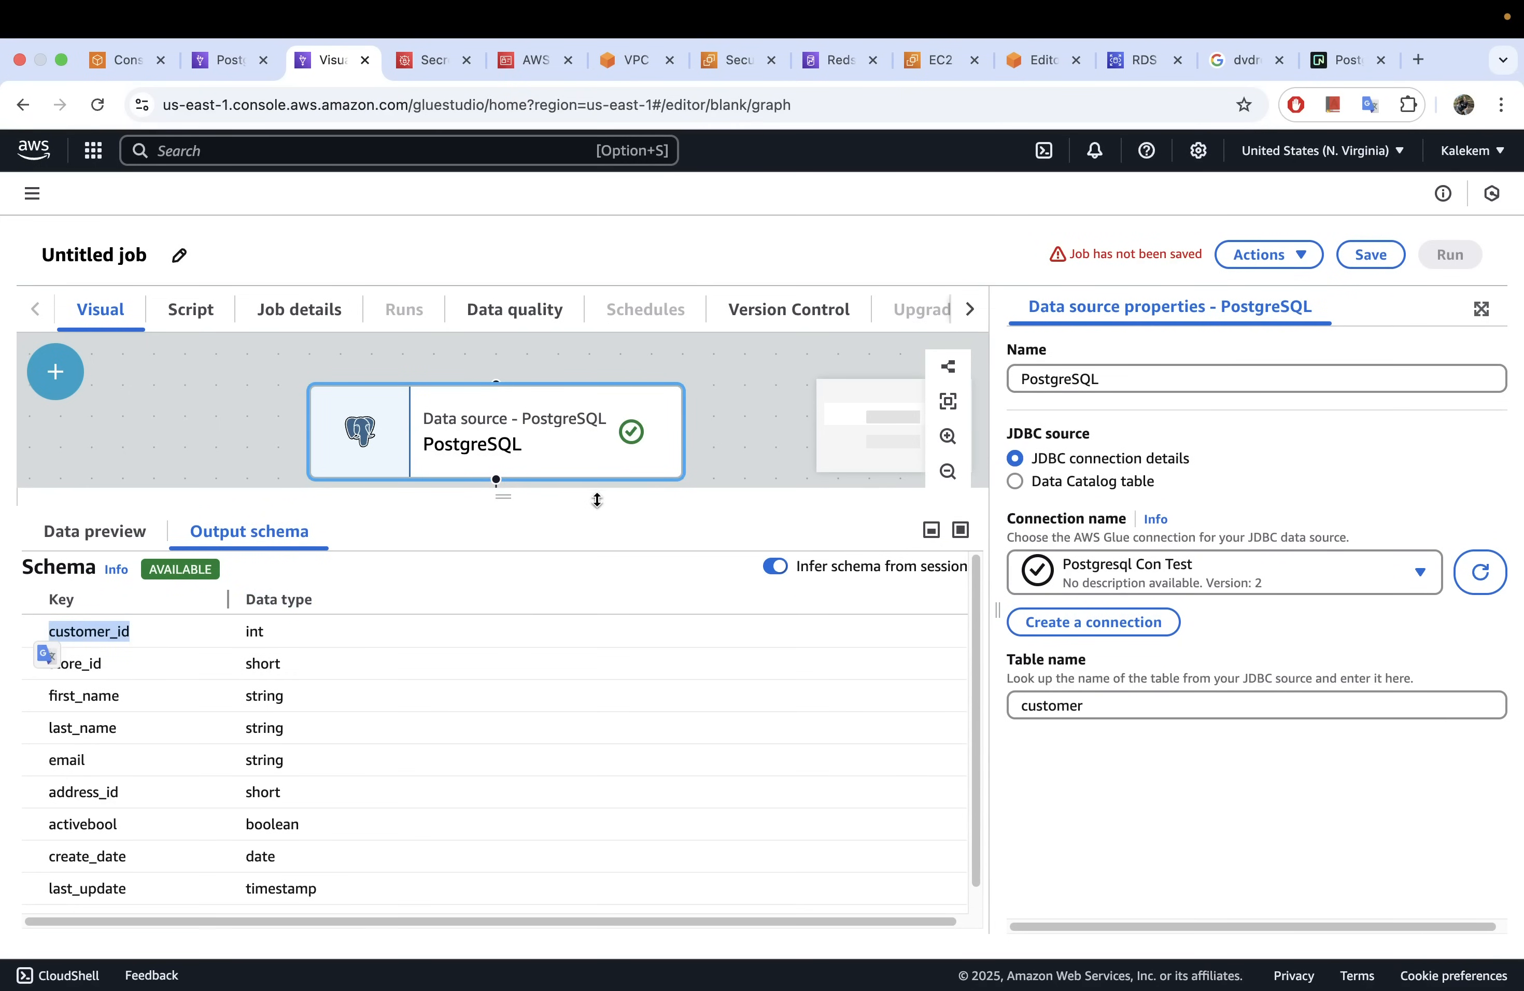
Step: Shrink the schema area, reselect the Amazon Redshift target node and widen its properties to review the table and merge settings
{"action": "left_click_drag", "start_coordinate": [501, 496], "coordinate": [529, 695]}
{"action": "left_click", "coordinate": [579, 628]}
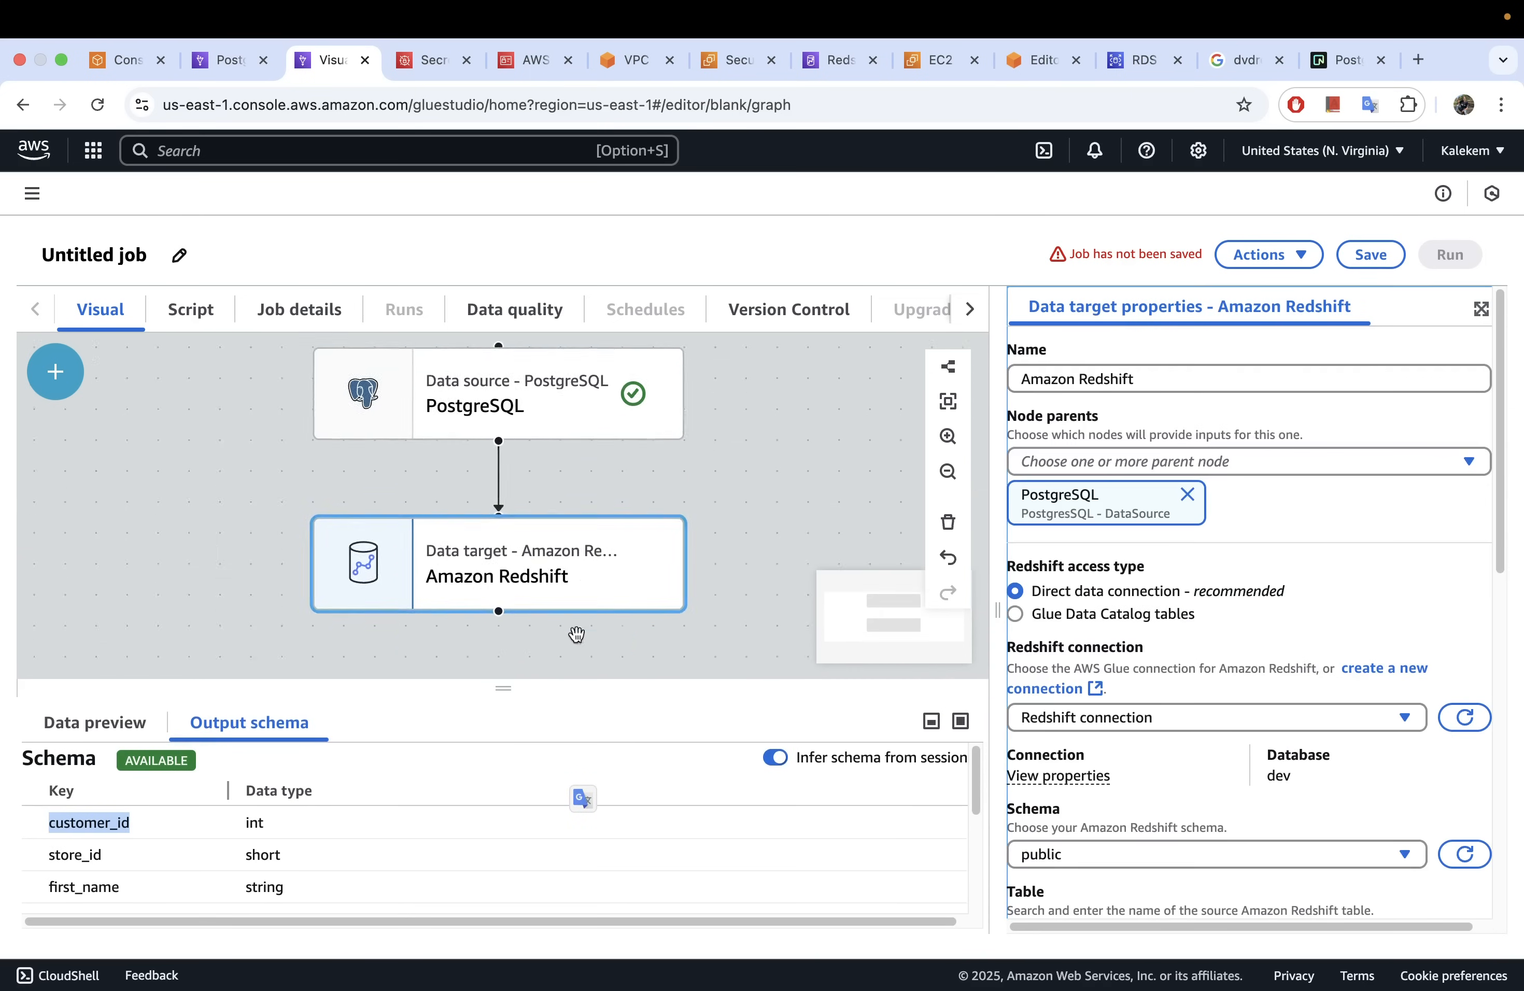
{"action": "scroll", "coordinate": [1231, 616], "scroll_direction": "down", "scroll_amount": 5}
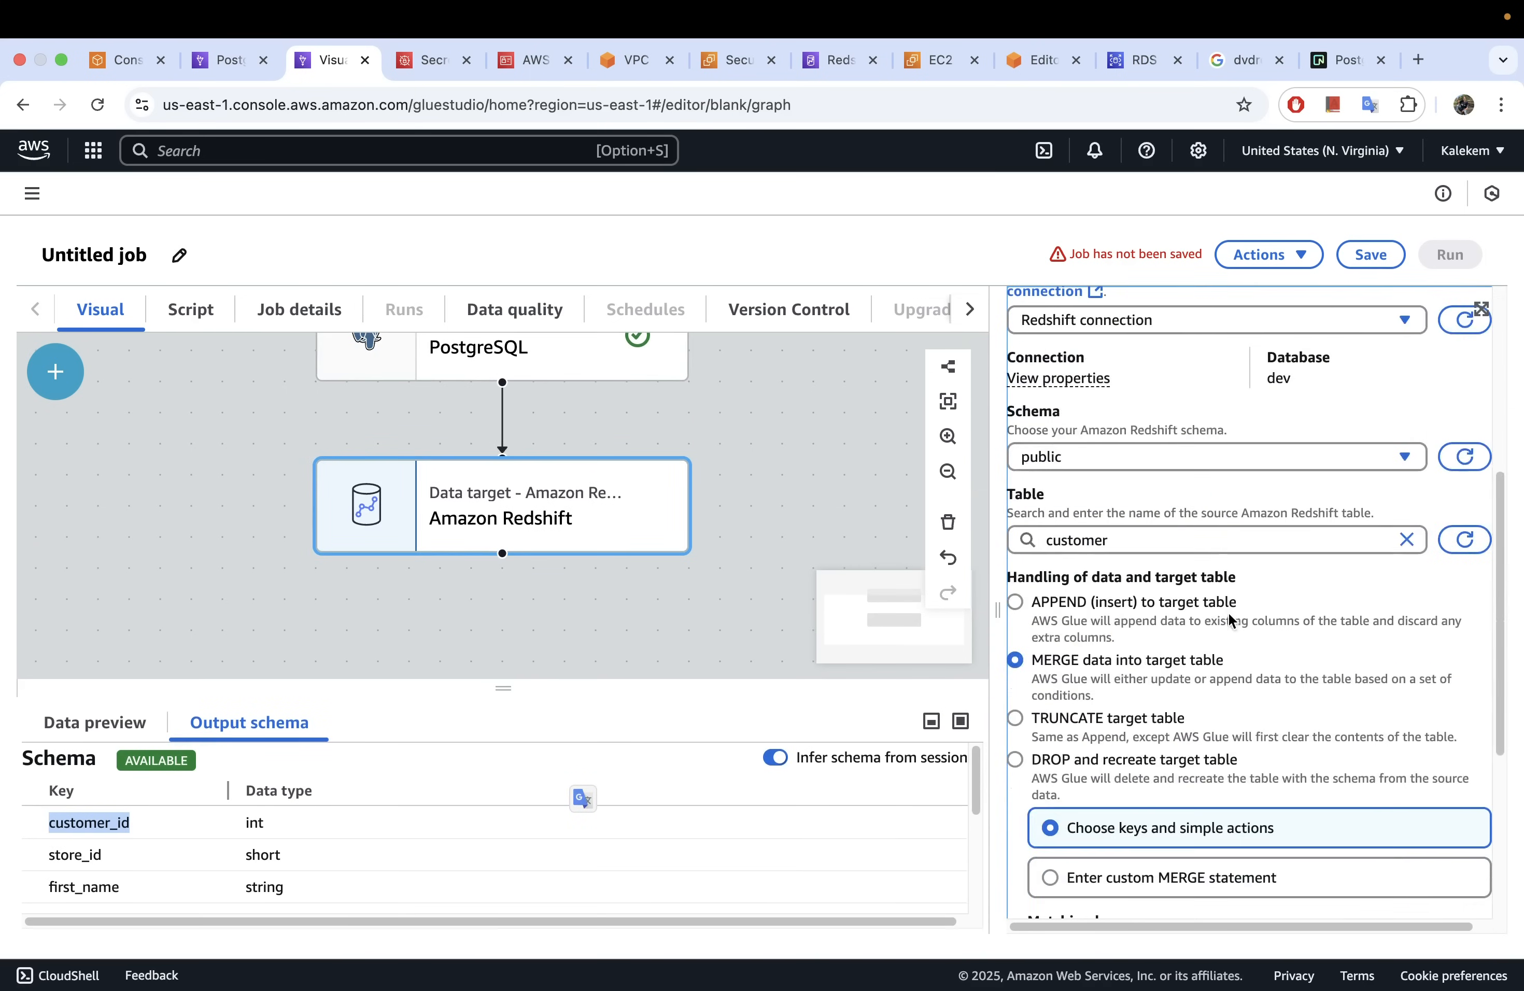
{"action": "left_click_drag", "start_coordinate": [997, 544], "coordinate": [945, 545]}
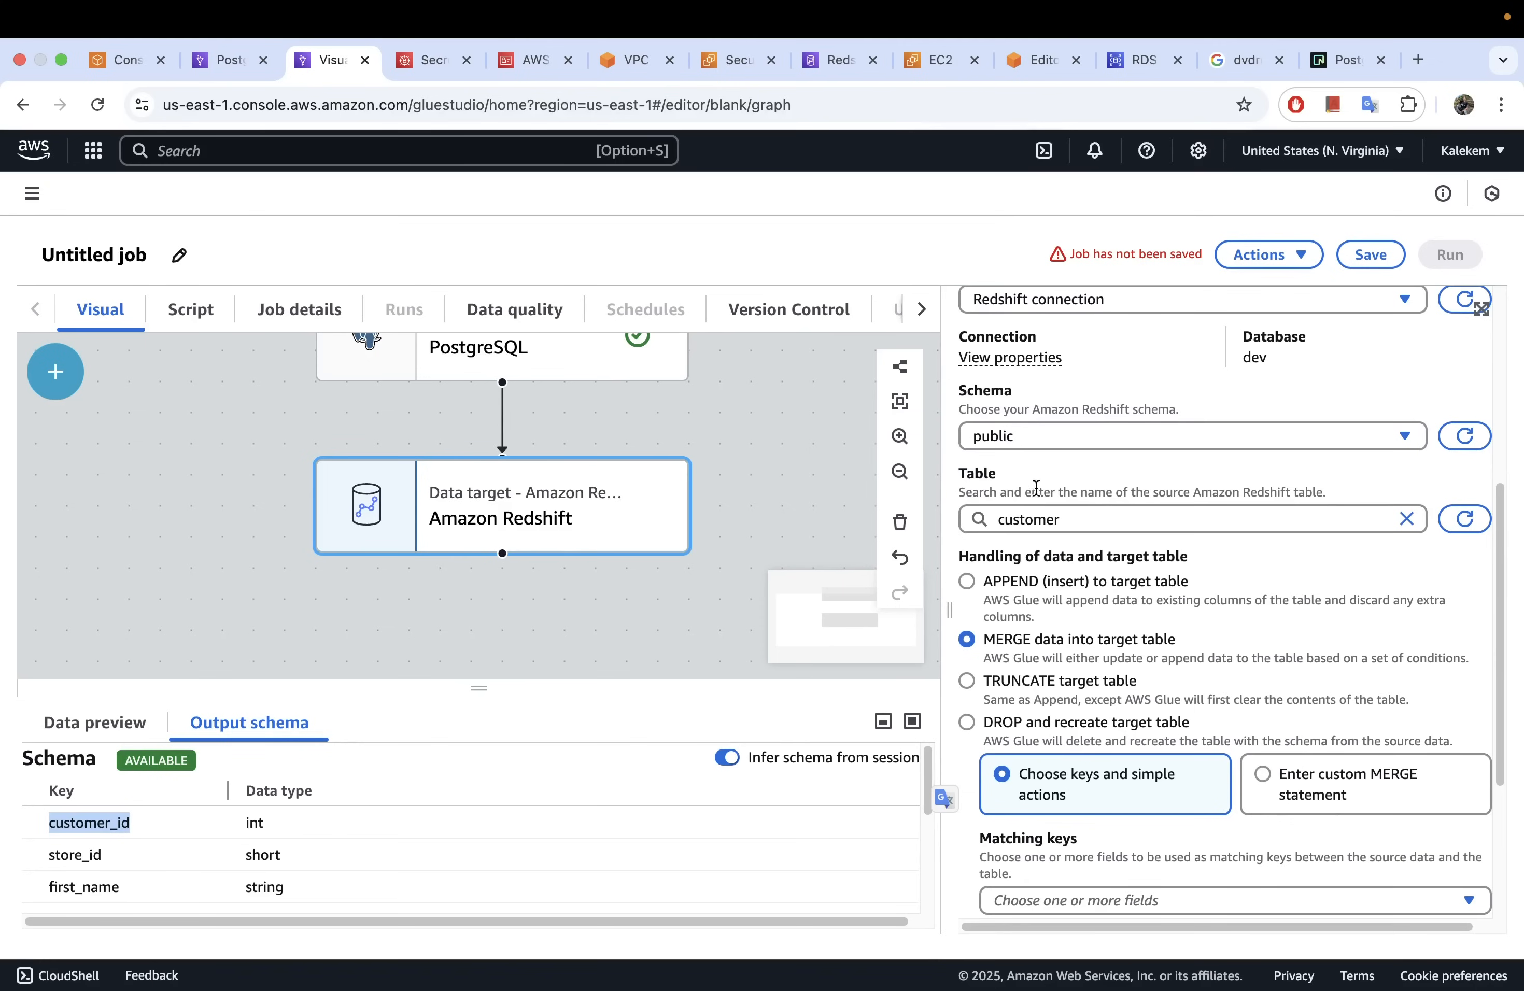
{"action": "left_click", "coordinate": [1078, 519]}
{"action": "left_click", "coordinate": [1348, 653]}
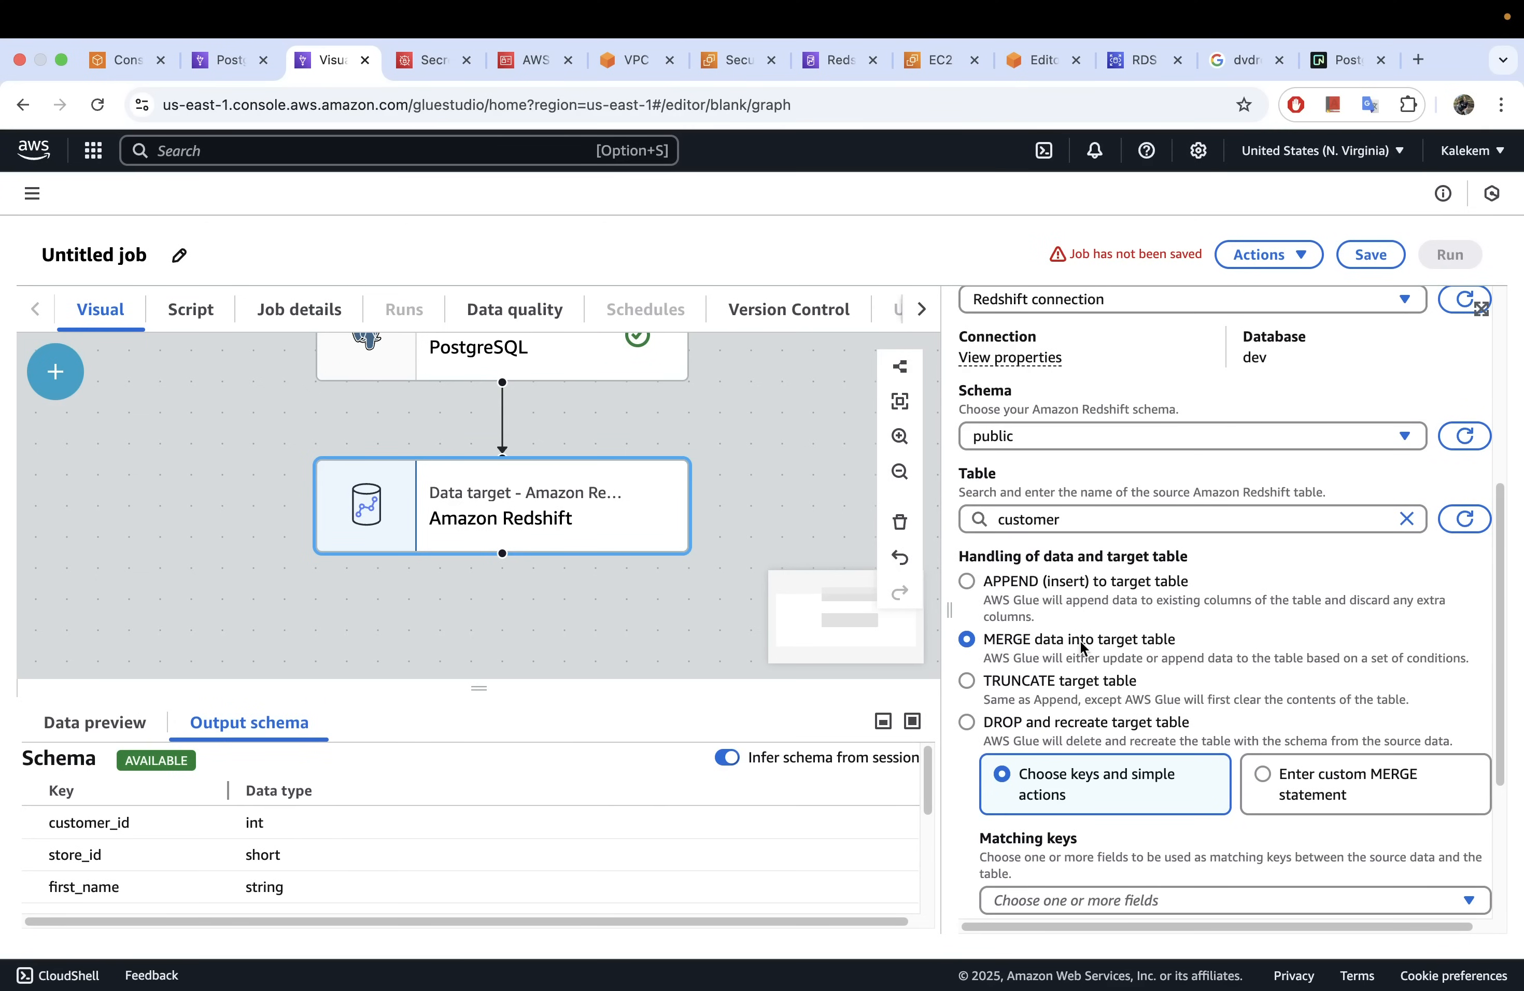
Step: Set customer_id as the matching key for merging into the Redshift customer table, and review the action for matched records
{"action": "scroll", "coordinate": [1126, 660], "scroll_direction": "down", "scroll_amount": 5}
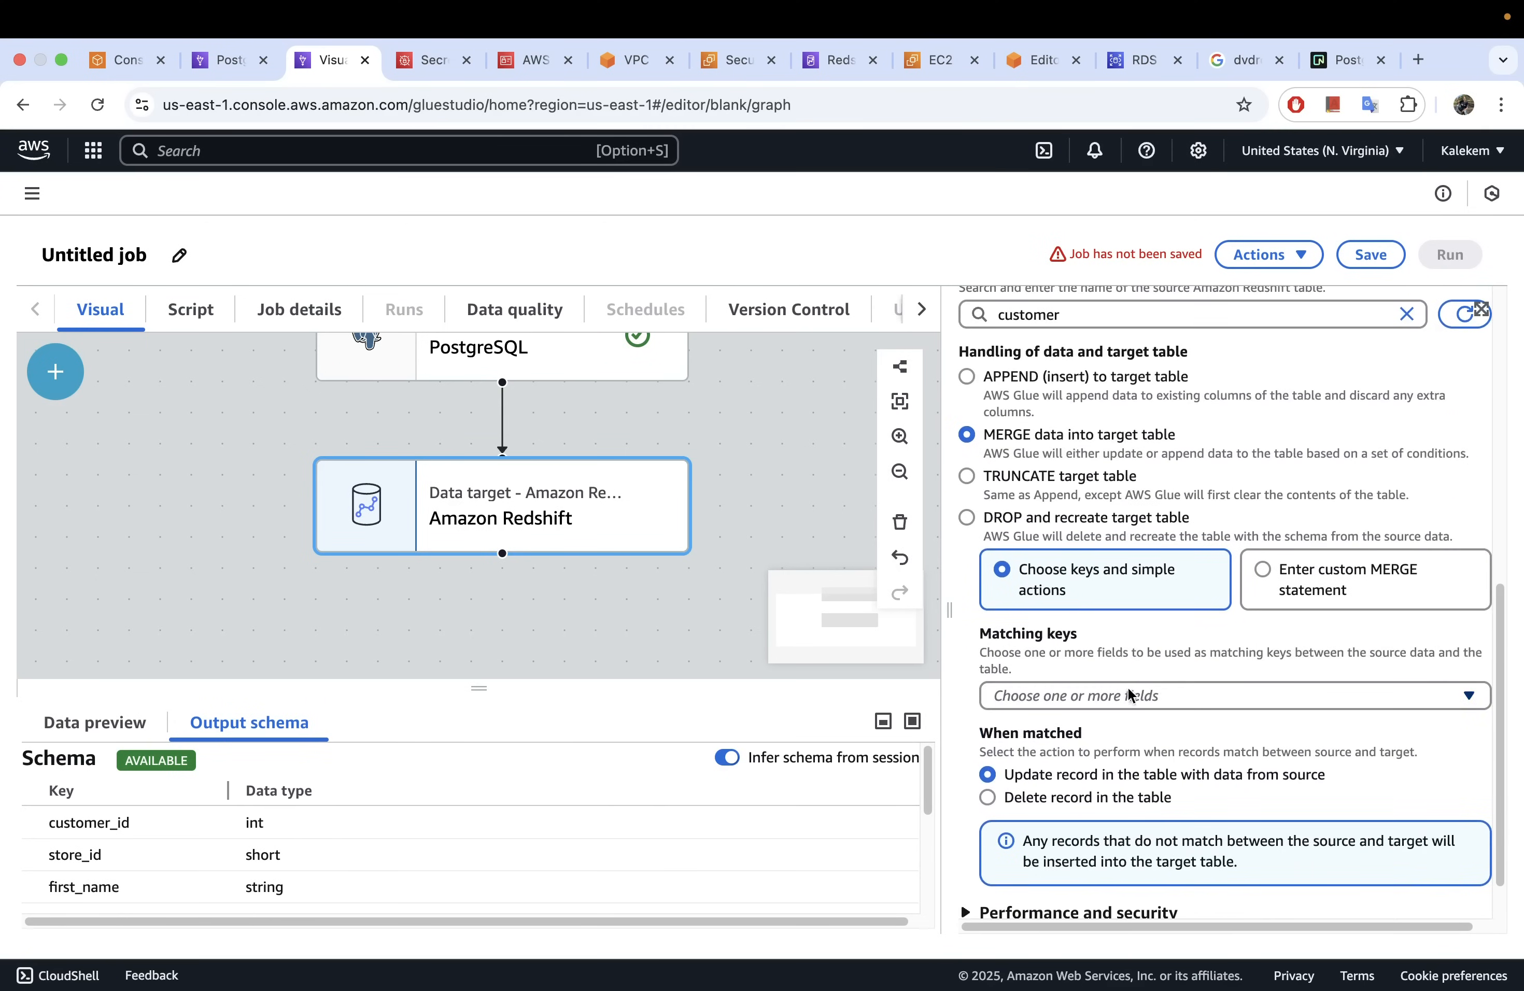
{"action": "left_click", "coordinate": [1132, 697]}
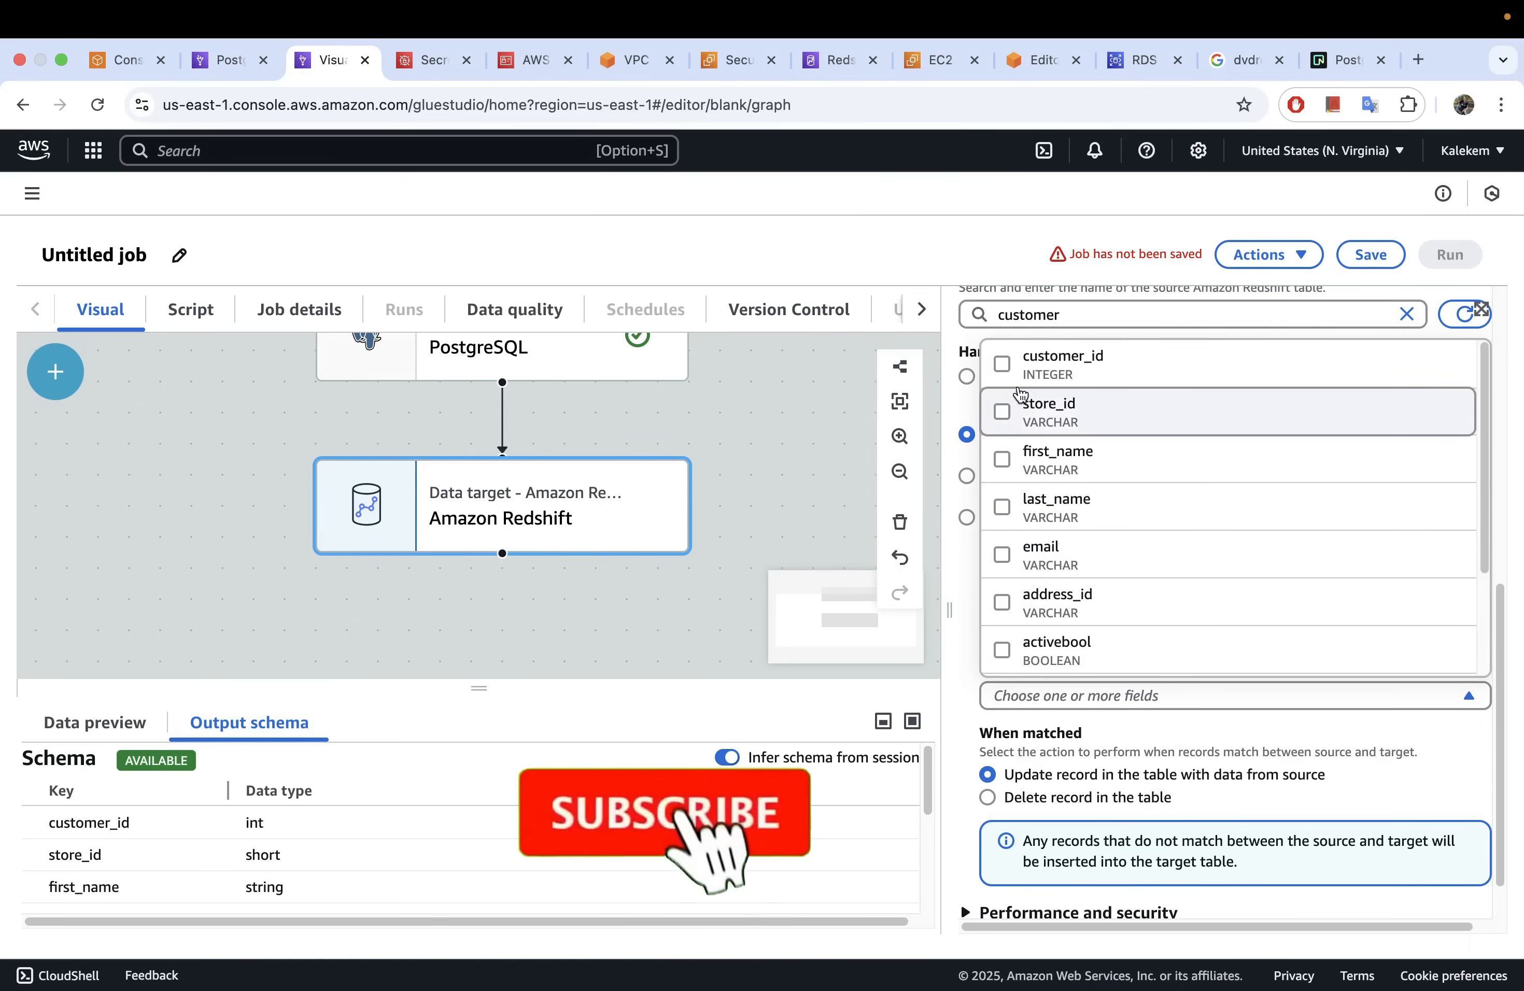
{"action": "left_click", "coordinate": [1008, 373]}
{"action": "left_click", "coordinate": [1216, 756]}
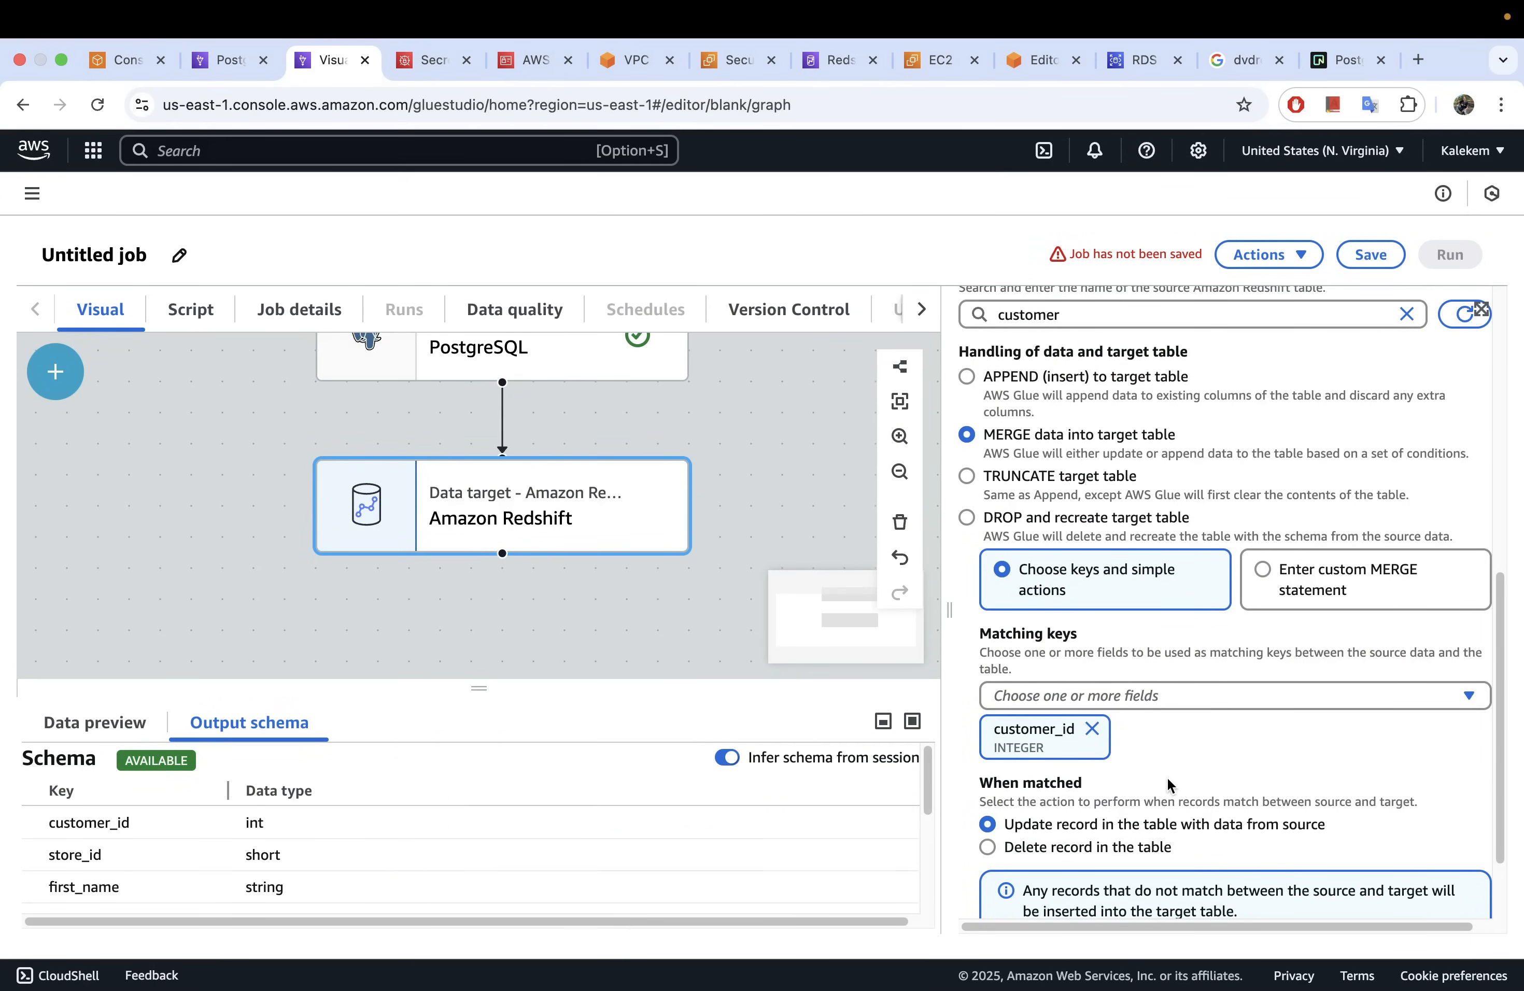
{"action": "scroll", "coordinate": [1161, 746], "scroll_direction": "down", "scroll_amount": 2}
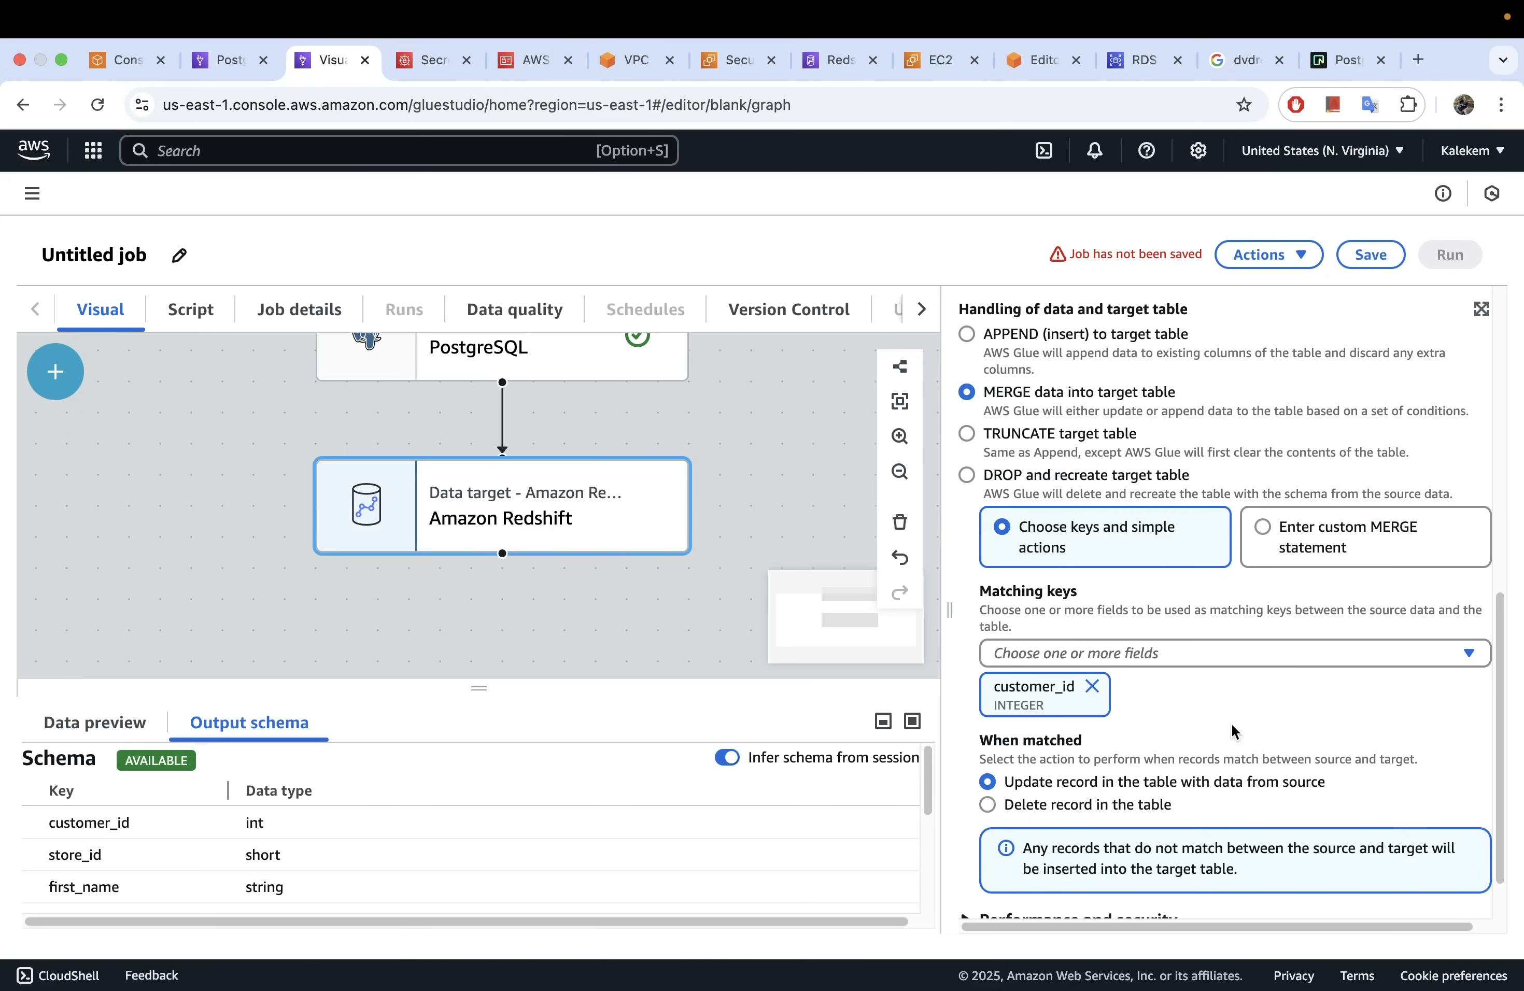
{"action": "scroll", "coordinate": [1195, 704], "scroll_direction": "down", "scroll_amount": 2}
{"action": "scroll", "coordinate": [1195, 705], "scroll_direction": "down", "scroll_amount": 1}
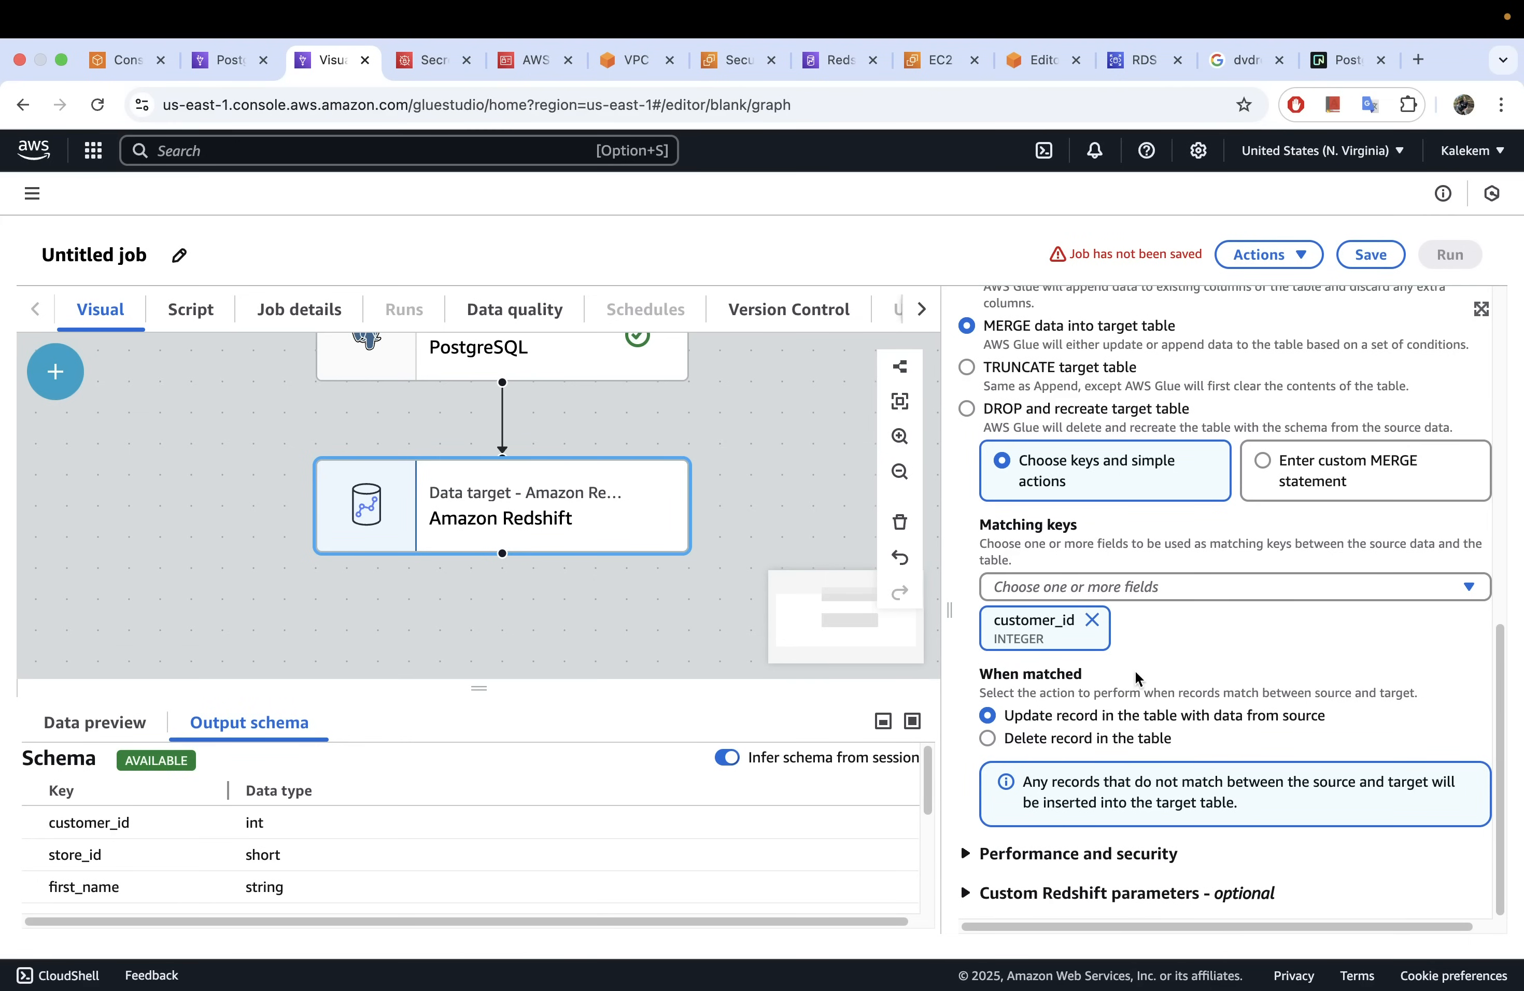
Step: Name the job rds_to_redshift and save it
{"action": "scroll", "coordinate": [1136, 676], "scroll_direction": "up", "scroll_amount": 5}
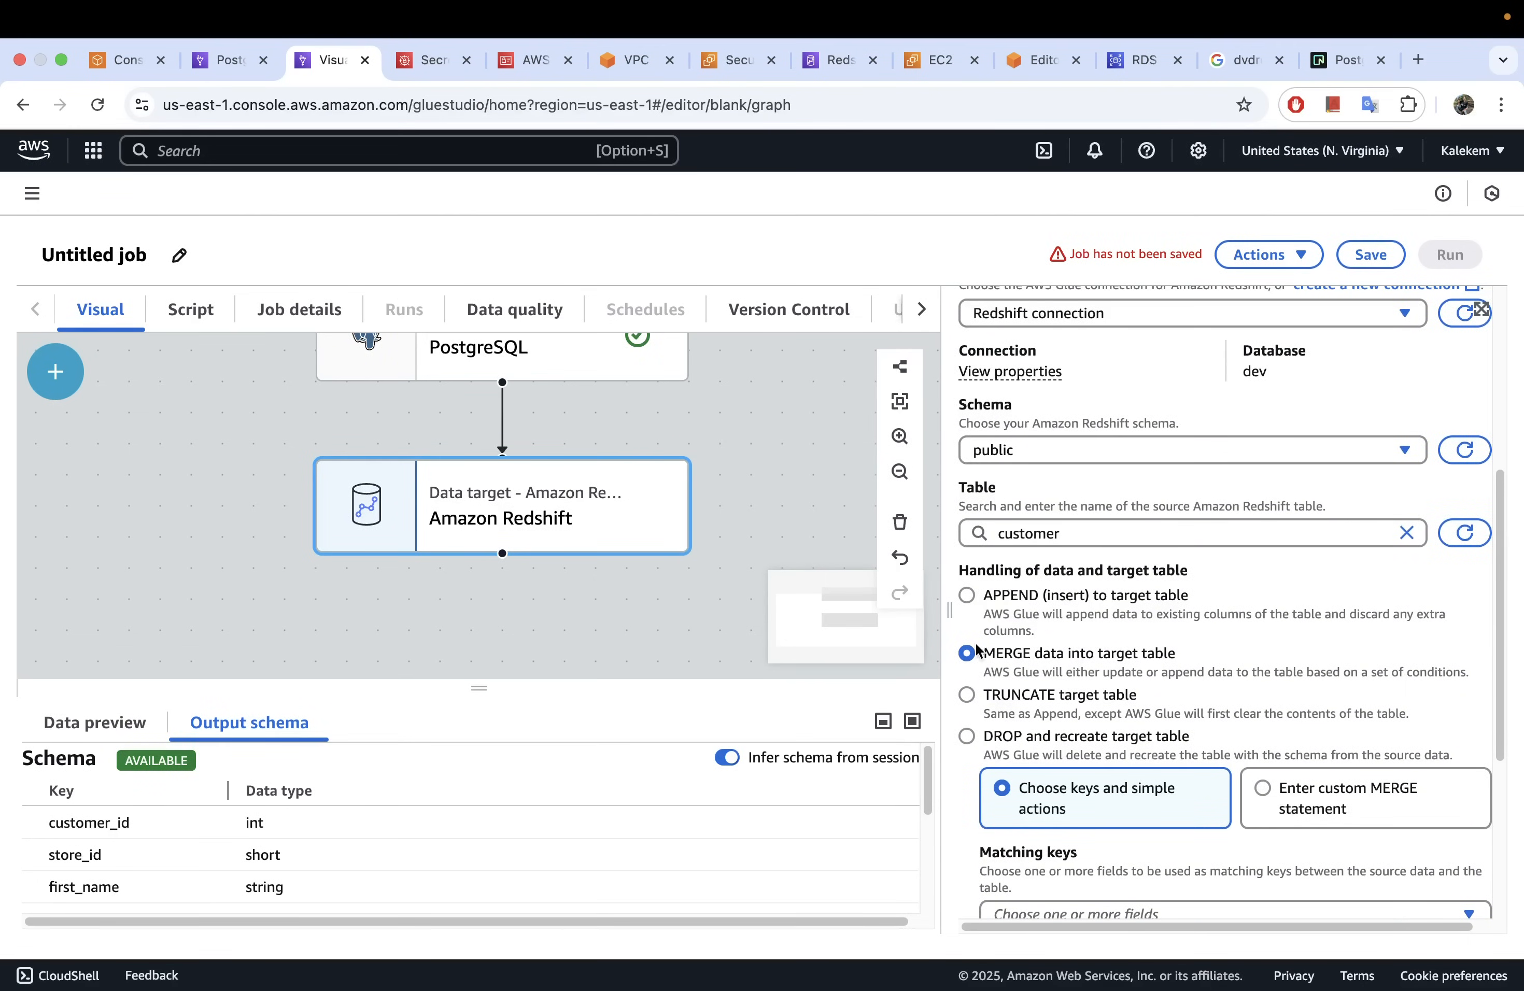
{"action": "scroll", "coordinate": [1254, 701], "scroll_direction": "up", "scroll_amount": 3}
{"action": "scroll", "coordinate": [1254, 702], "scroll_direction": "up", "scroll_amount": 4}
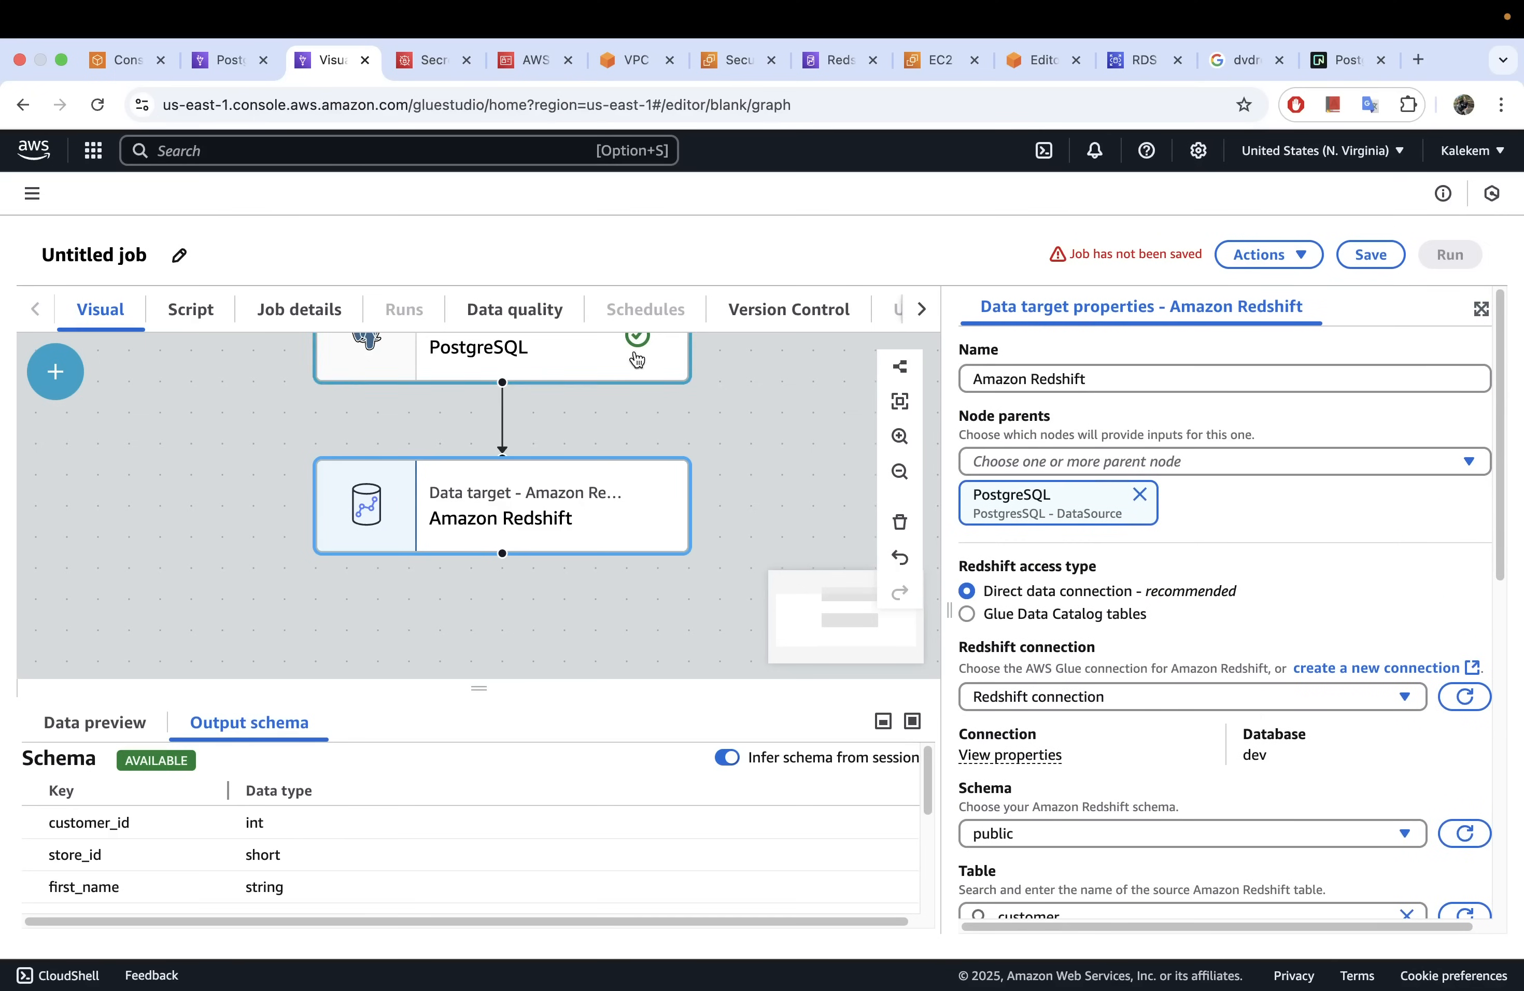
{"action": "left_click", "coordinate": [138, 255]}
{"action": "left_click_drag", "start_coordinate": [146, 256], "coordinate": [43, 254]}
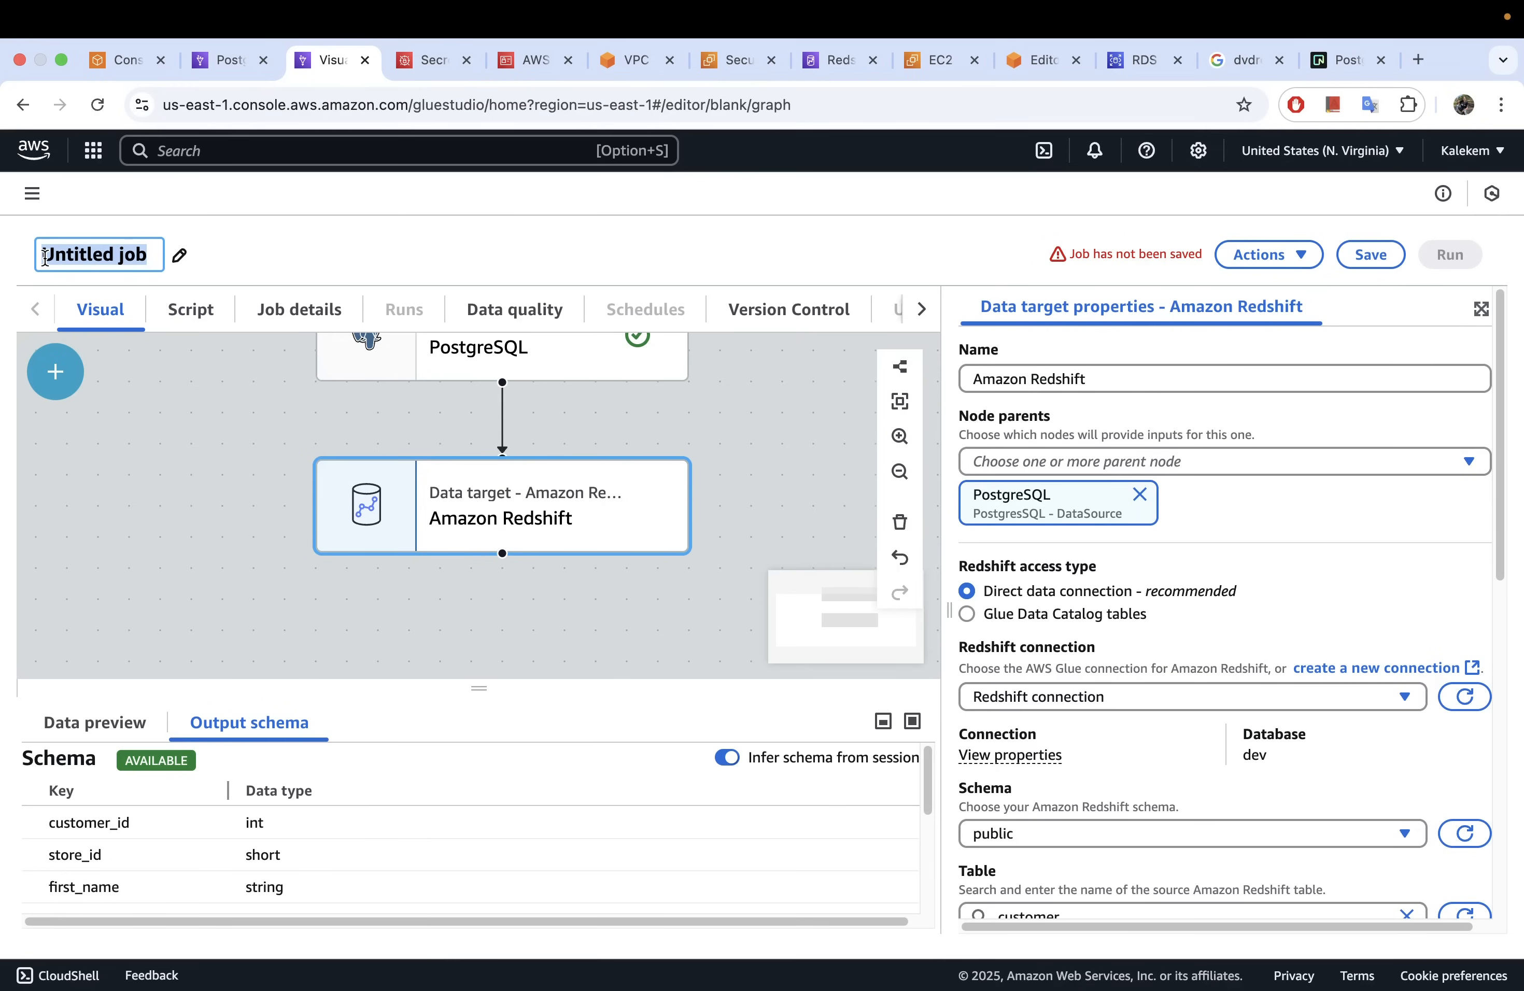
{"action": "type", "text": "rds_to"}
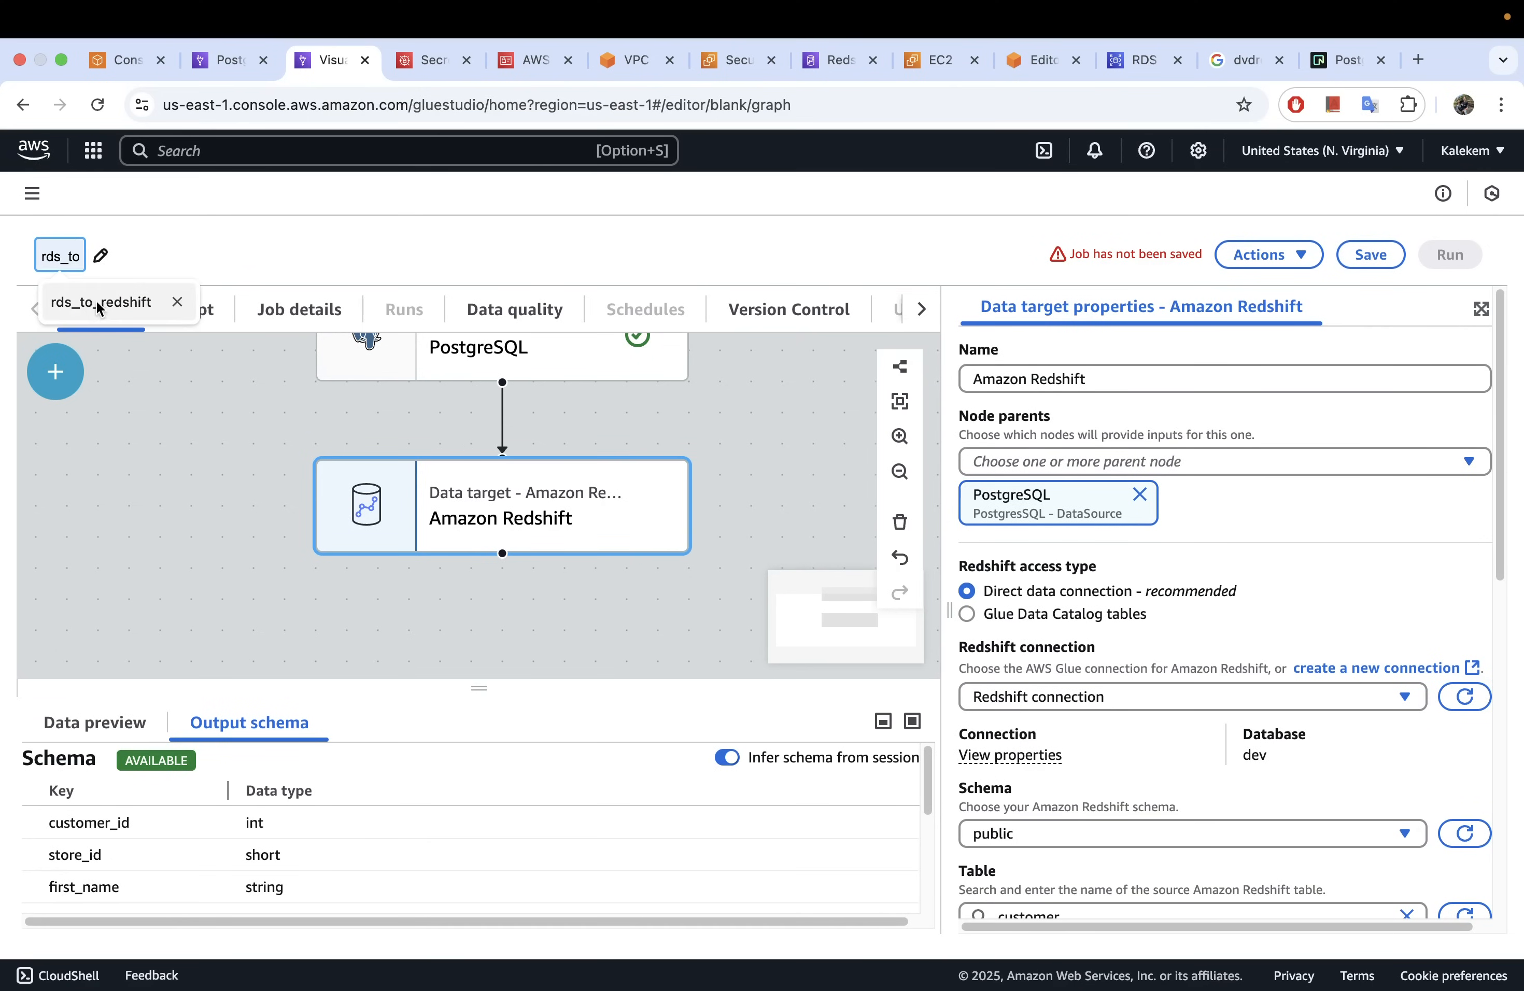
{"action": "left_click", "coordinate": [98, 304]}
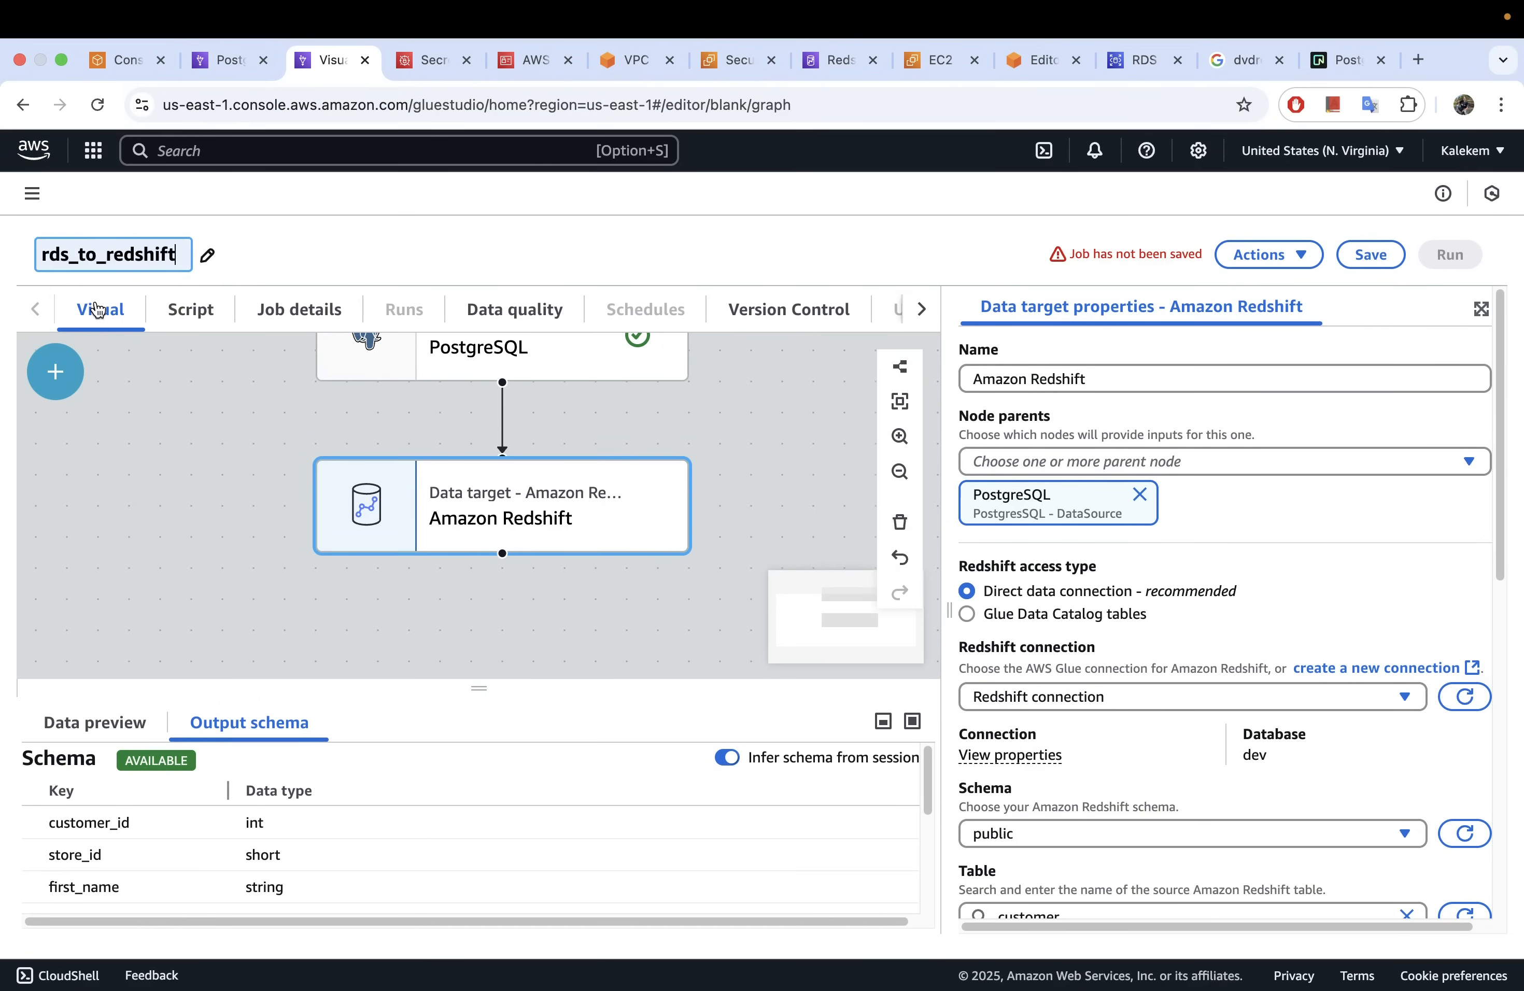
{"action": "left_click", "coordinate": [1371, 255]}
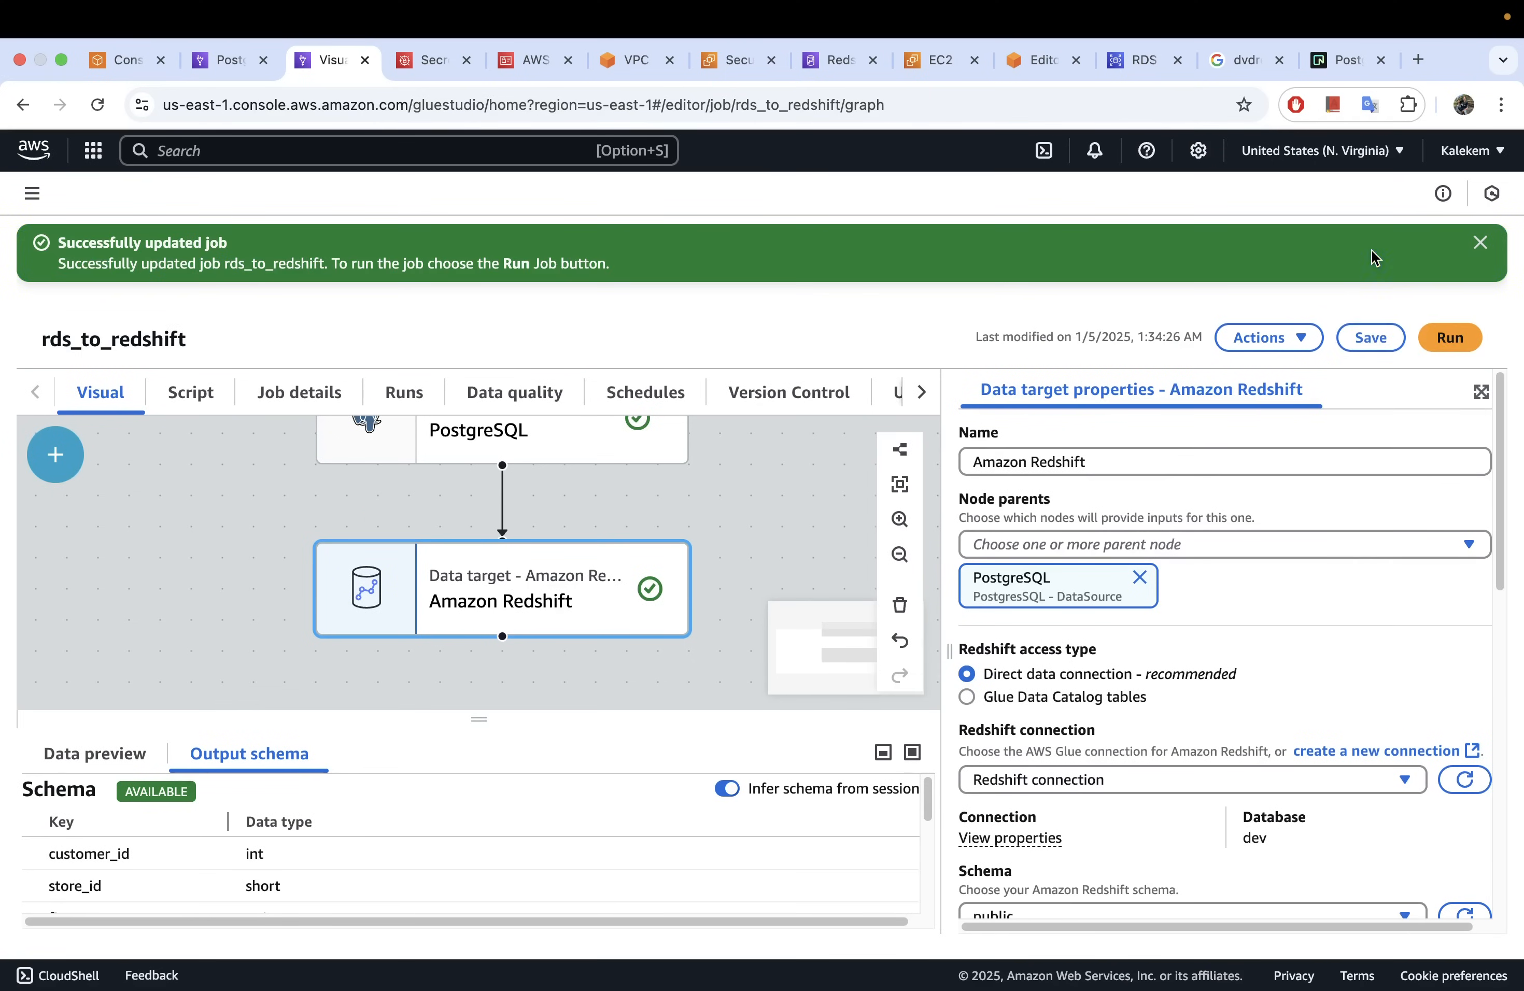
Step: Enlarge the job canvas, open the generated script and examine the PostgreSQL source block, including its customer dbtable option
{"action": "left_click_drag", "start_coordinate": [473, 724], "coordinate": [493, 799]}
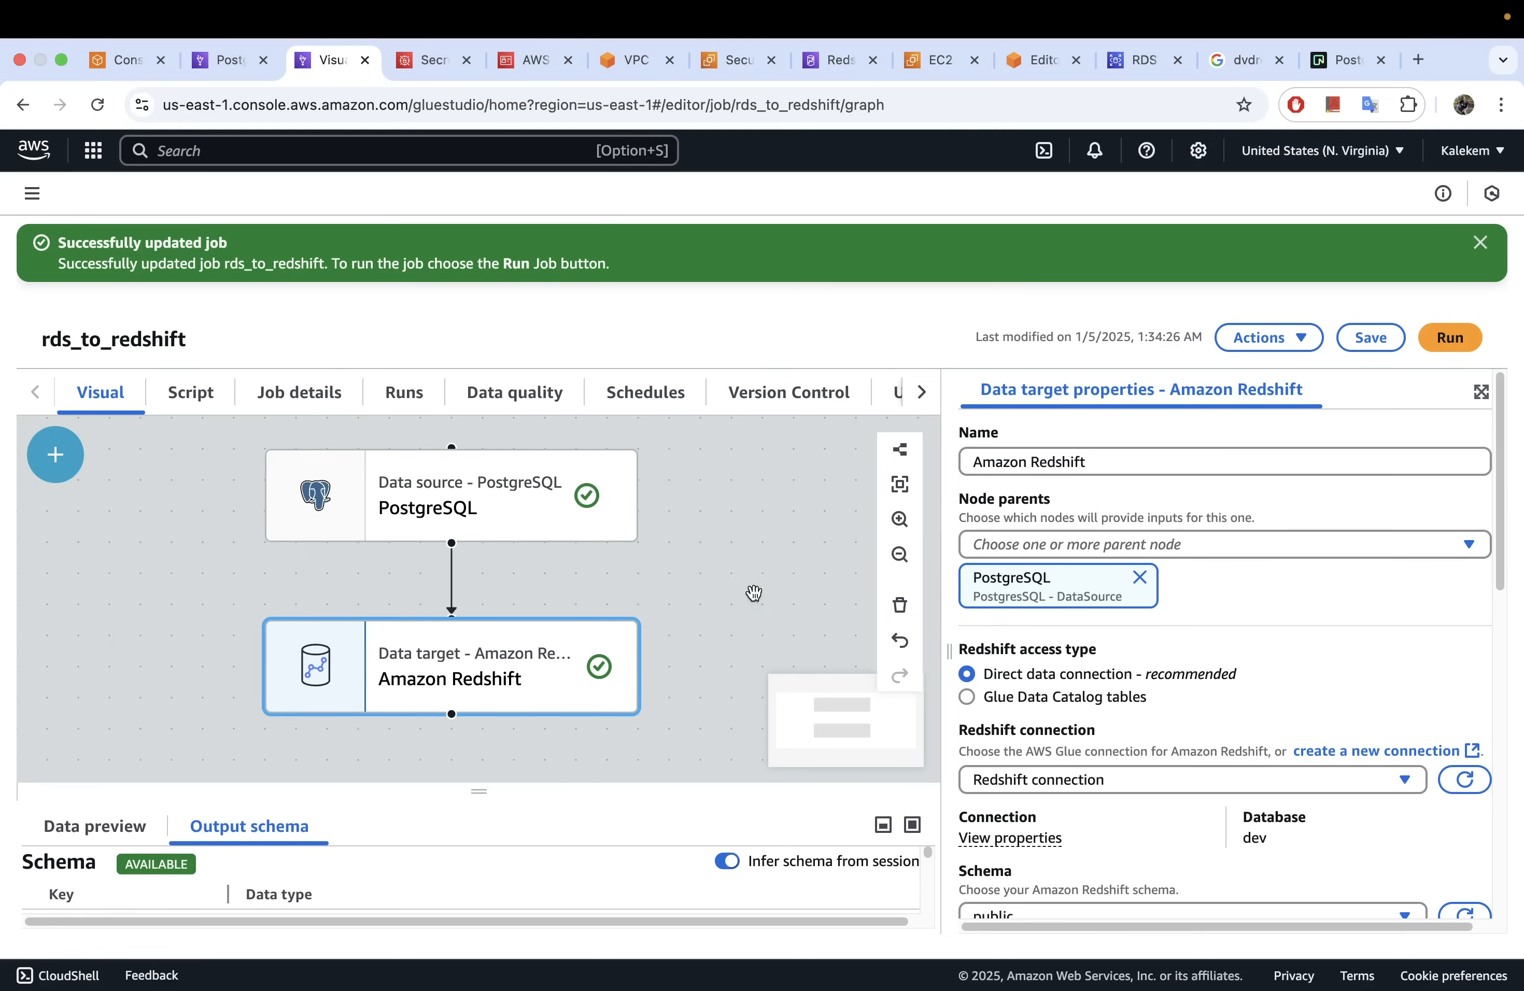
{"action": "left_click_drag", "start_coordinate": [947, 642], "coordinate": [1012, 644]}
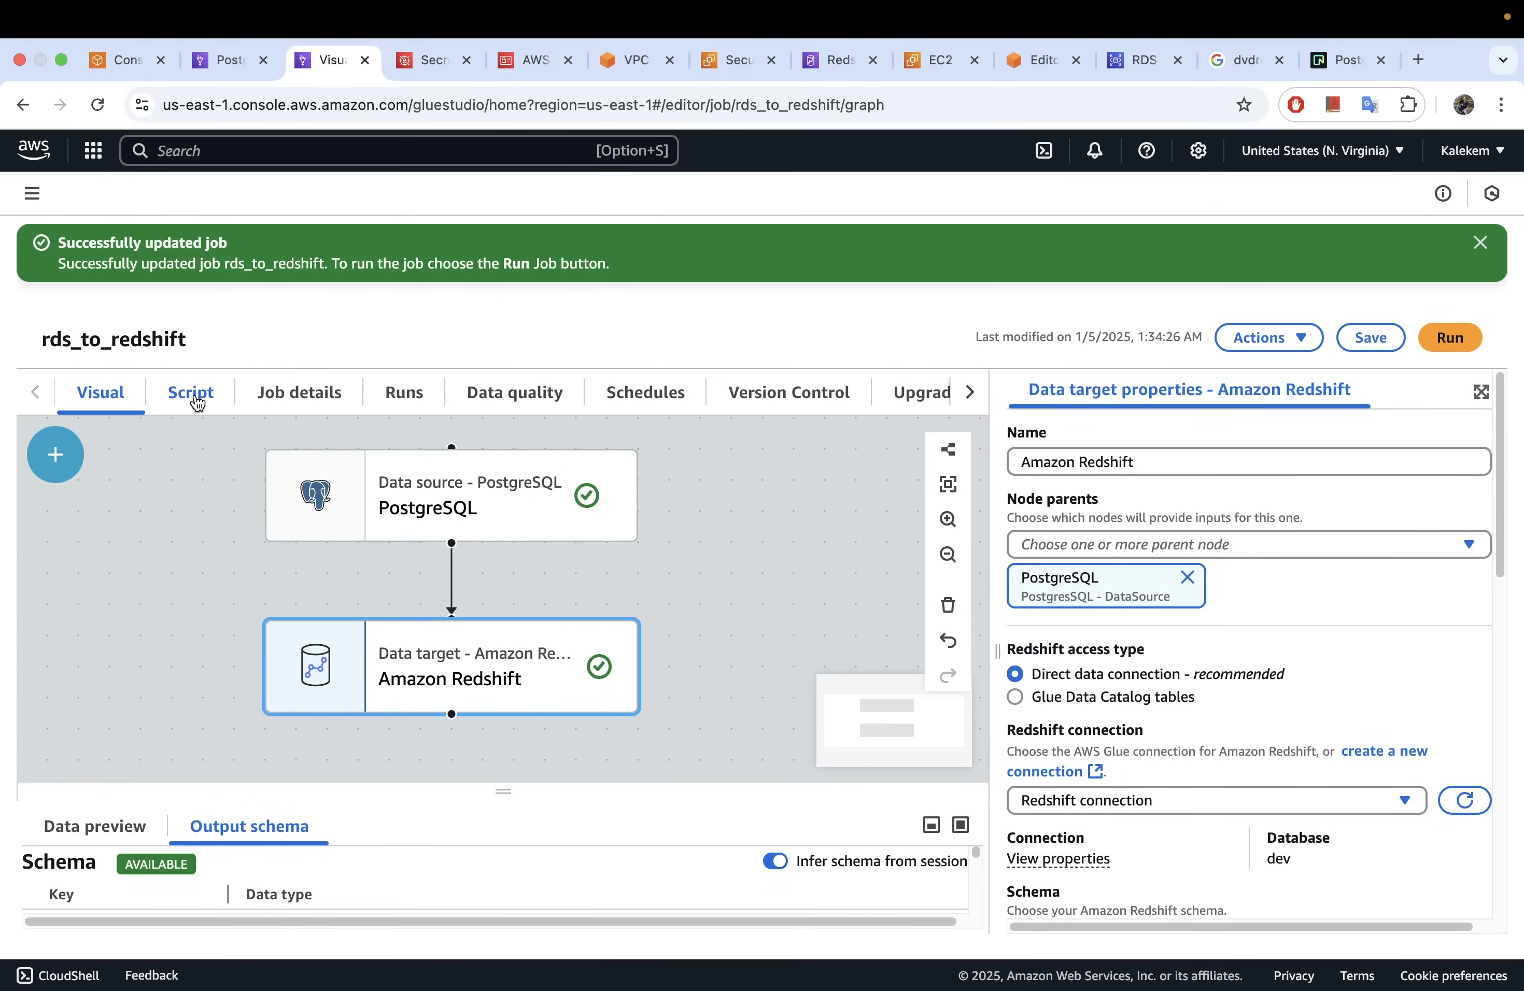
{"action": "left_click", "coordinate": [201, 403]}
{"action": "scroll", "coordinate": [549, 676], "scroll_direction": "down", "scroll_amount": 2}
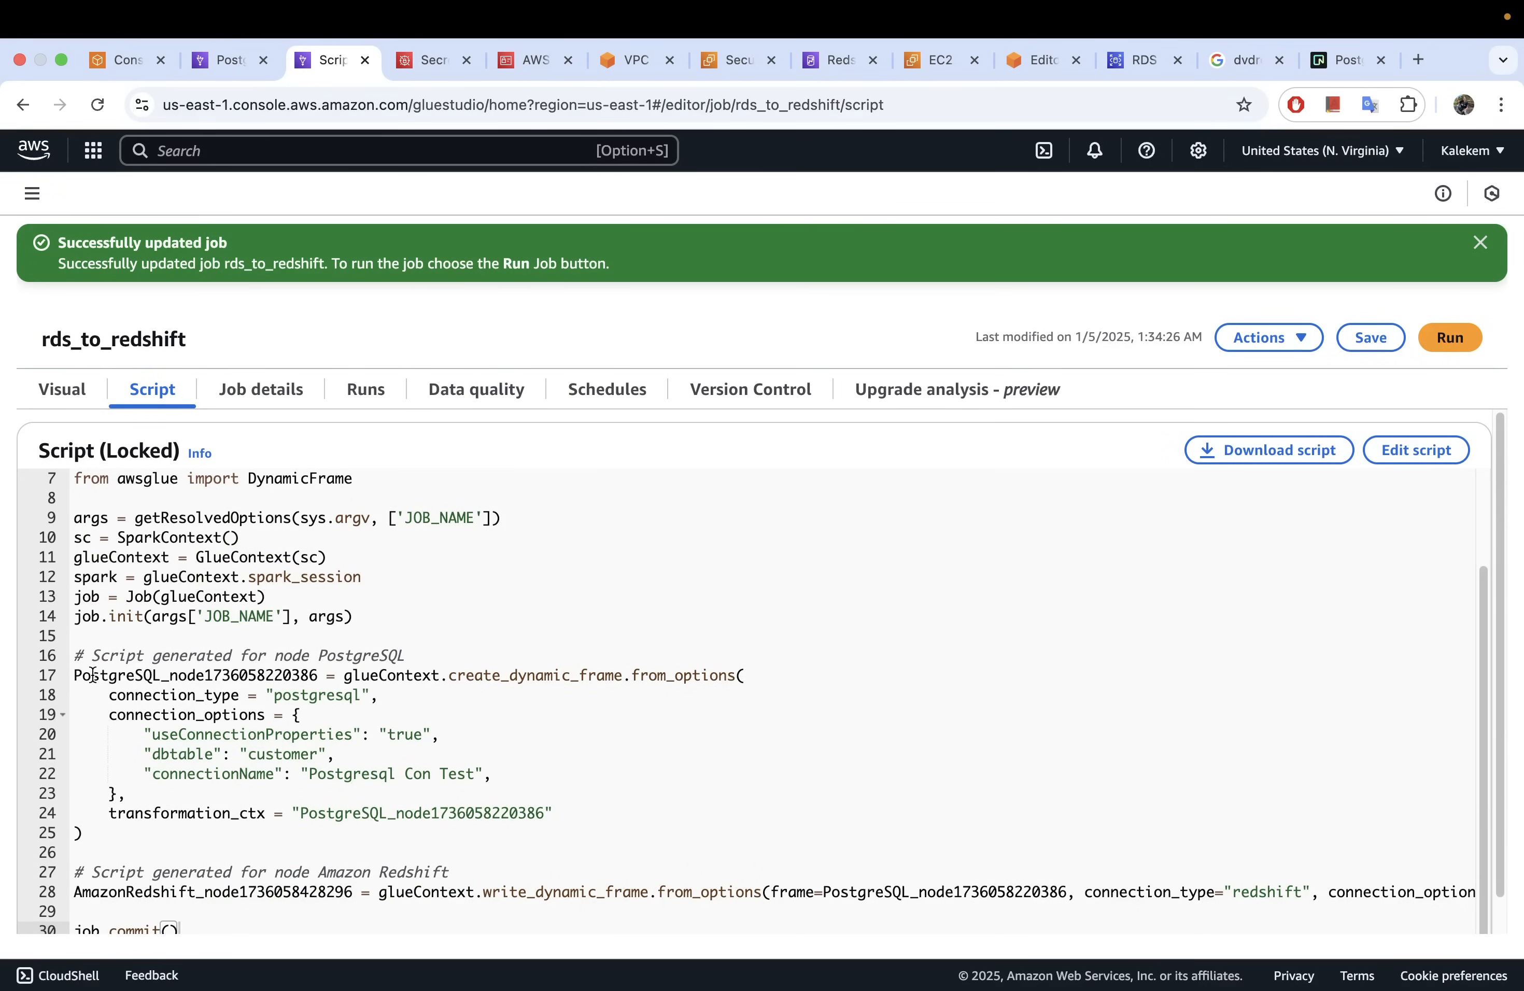
{"action": "scroll", "coordinate": [165, 623], "scroll_direction": "up", "scroll_amount": 1}
{"action": "scroll", "coordinate": [213, 640], "scroll_direction": "down", "scroll_amount": 1}
{"action": "left_click_drag", "start_coordinate": [551, 813], "coordinate": [83, 655]}
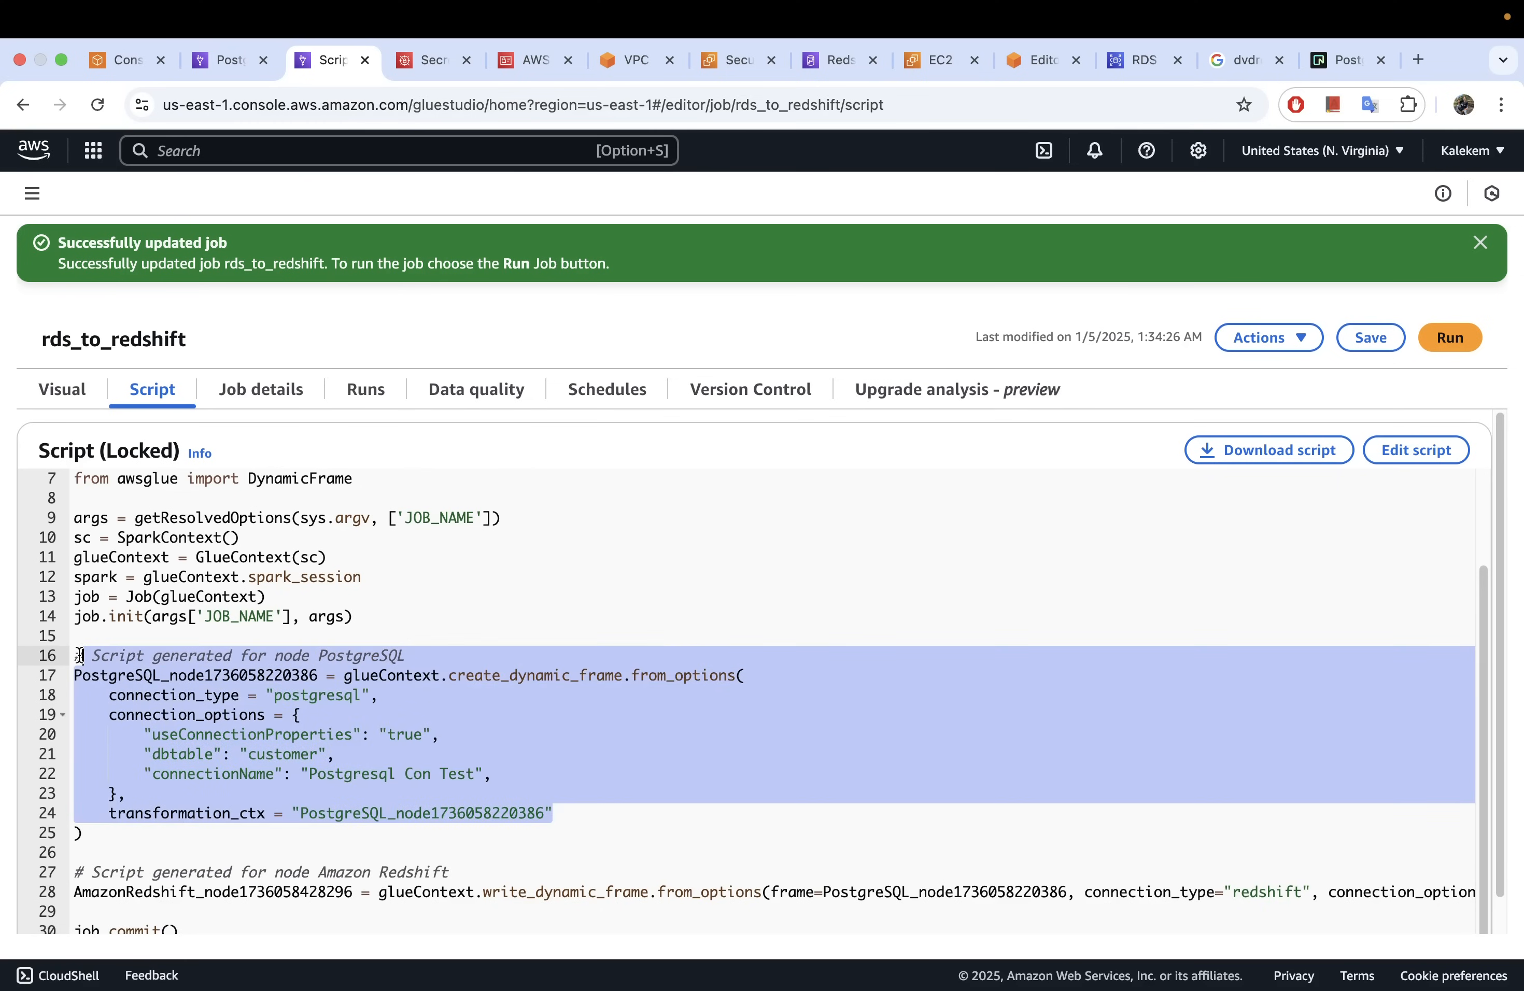
{"action": "left_click", "coordinate": [312, 697]}
{"action": "scroll", "coordinate": [274, 792], "scroll_direction": "down", "scroll_amount": 1}
{"action": "left_click_drag", "start_coordinate": [238, 735], "coordinate": [320, 733]}
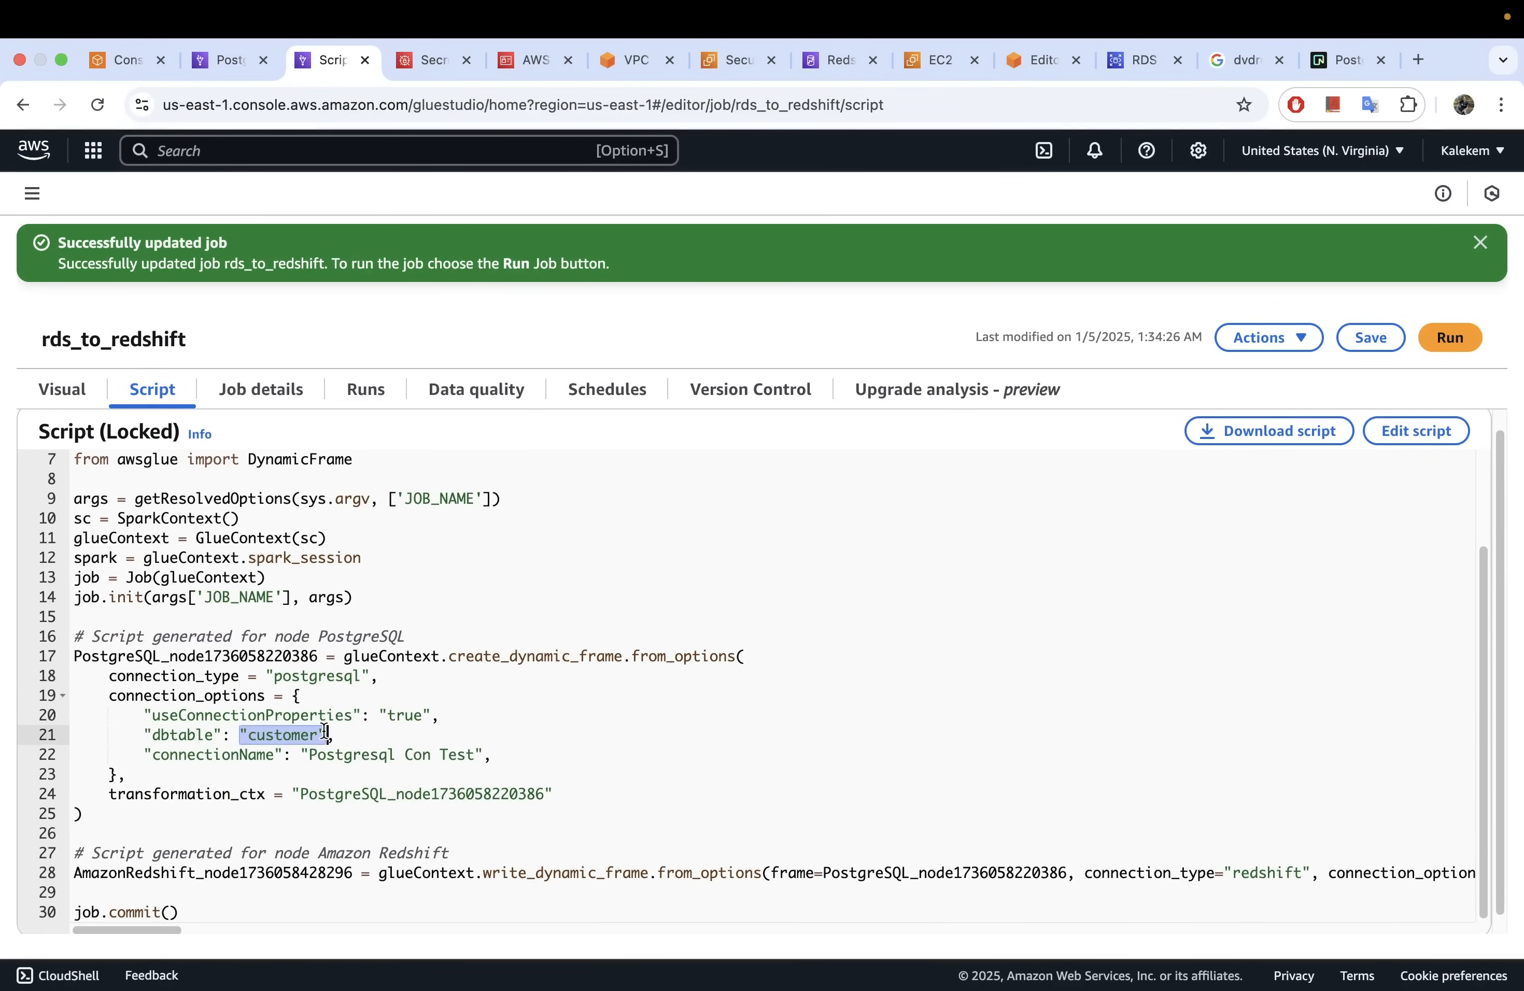
Step: Examine the script's Amazon Redshift write statement with its connection options, and the closing job.commit() call
{"action": "scroll", "coordinate": [239, 734], "scroll_direction": "down", "scroll_amount": 1}
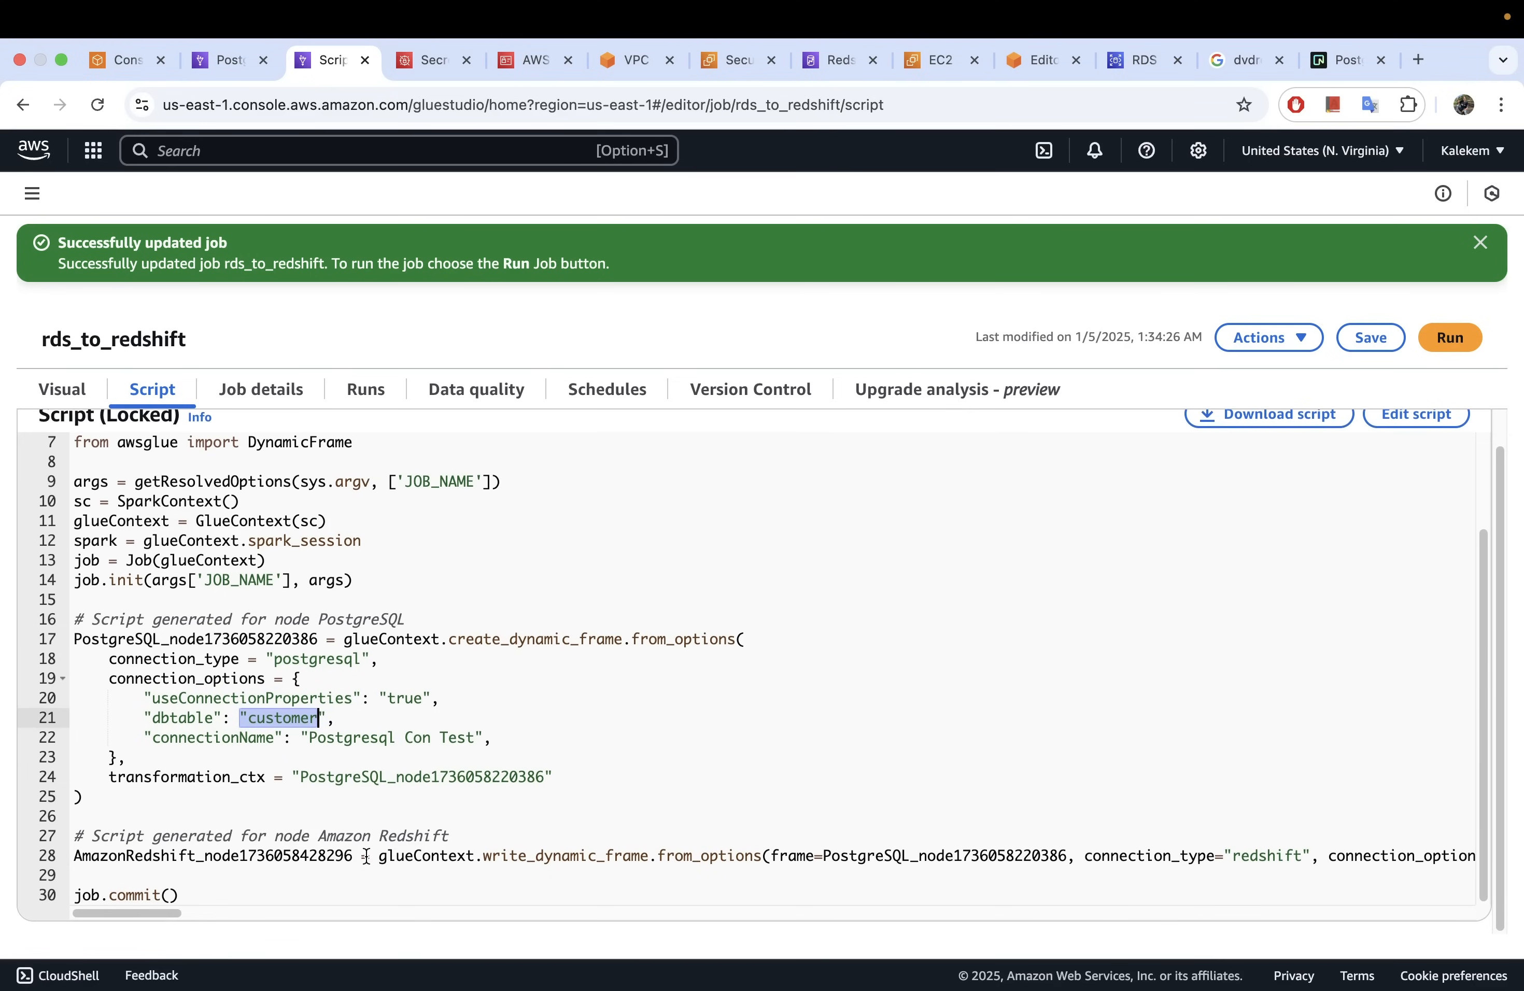
{"action": "left_click", "coordinate": [381, 856]}
{"action": "left_click_drag", "start_coordinate": [192, 914], "coordinate": [35, 890]}
{"action": "left_click", "coordinate": [1182, 820]}
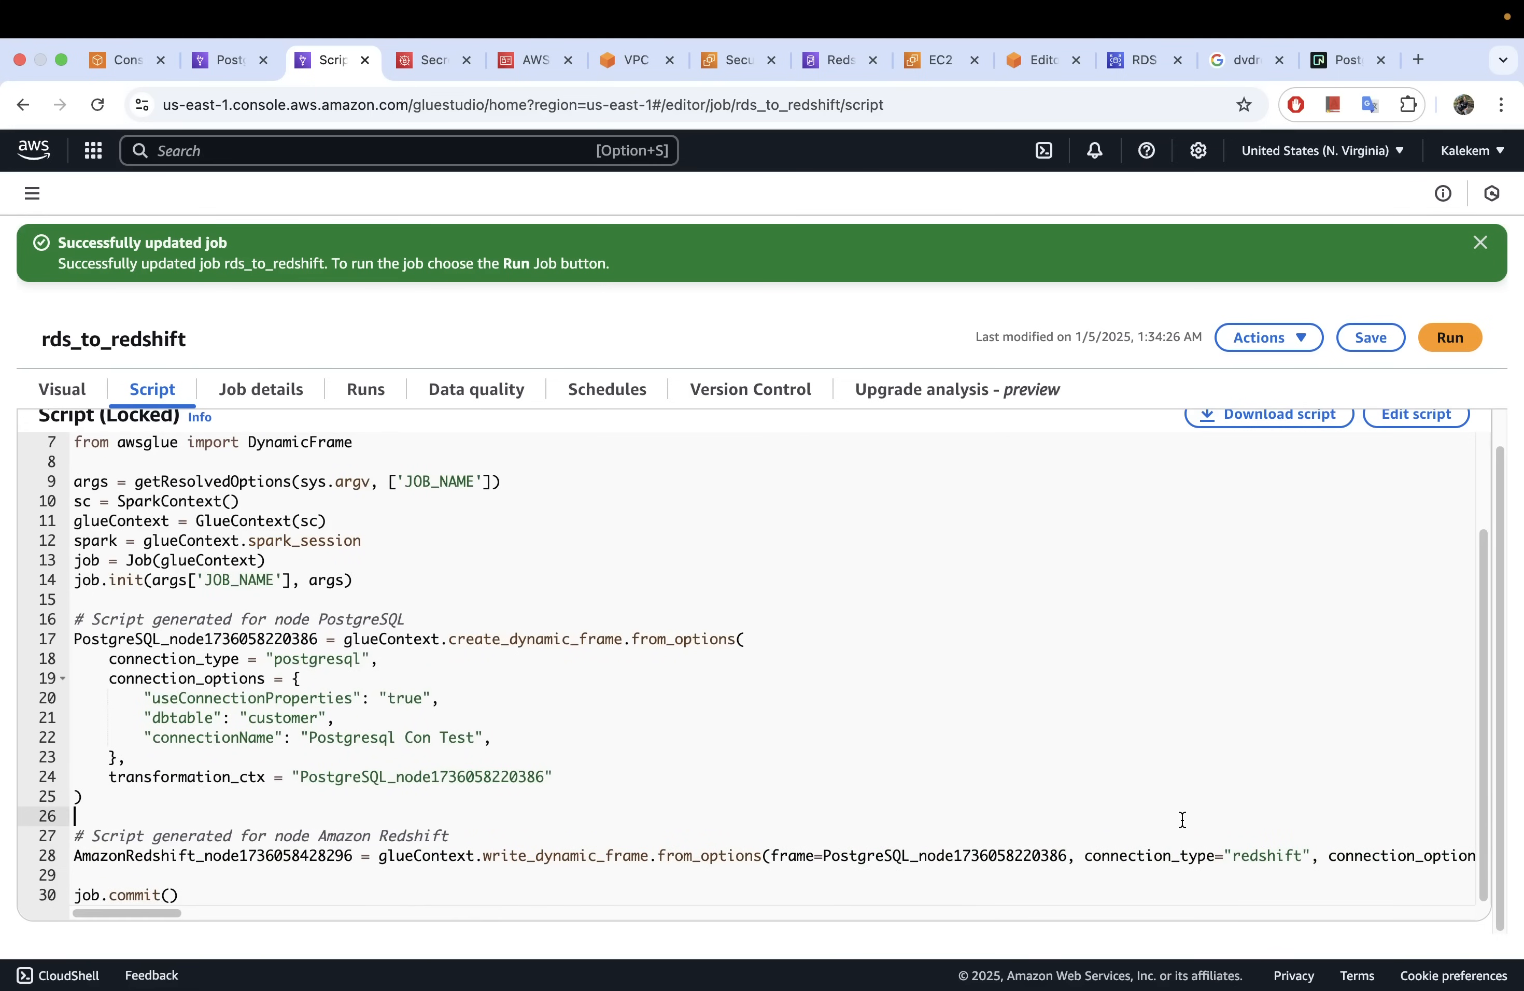
{"action": "left_click", "coordinate": [1231, 843]}
{"action": "left_click", "coordinate": [1331, 854]}
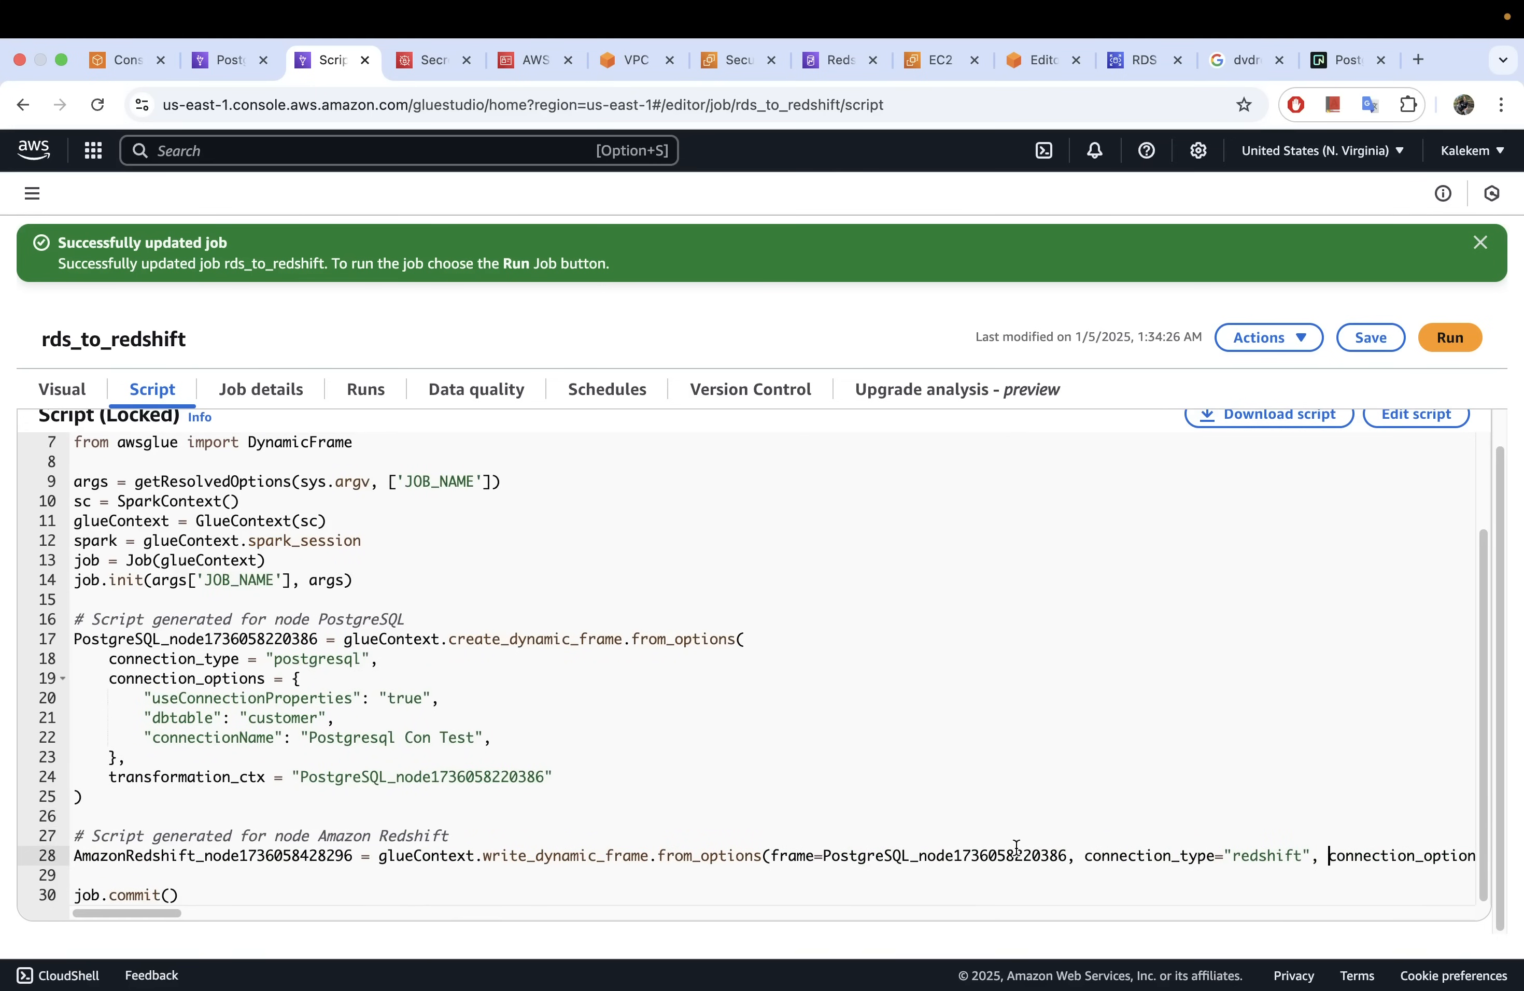
{"action": "left_click", "coordinate": [357, 809]}
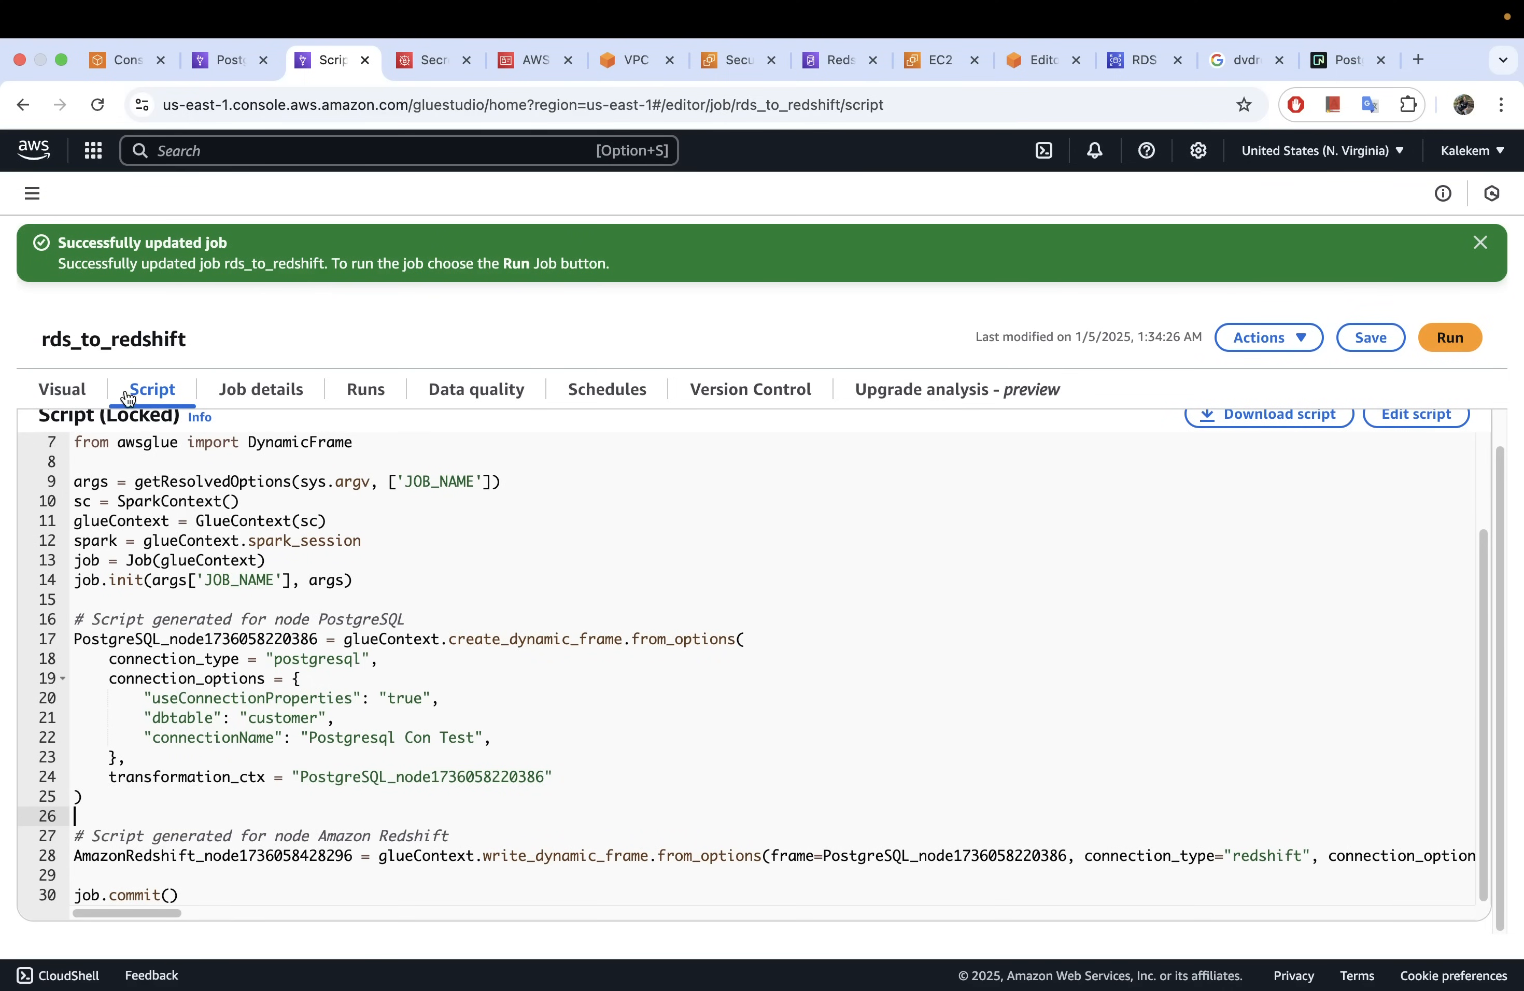
Step: Return to the visual editor, run the rds_to_redshift job and bring up its run details in a separate browser tab
{"action": "left_click", "coordinate": [71, 386]}
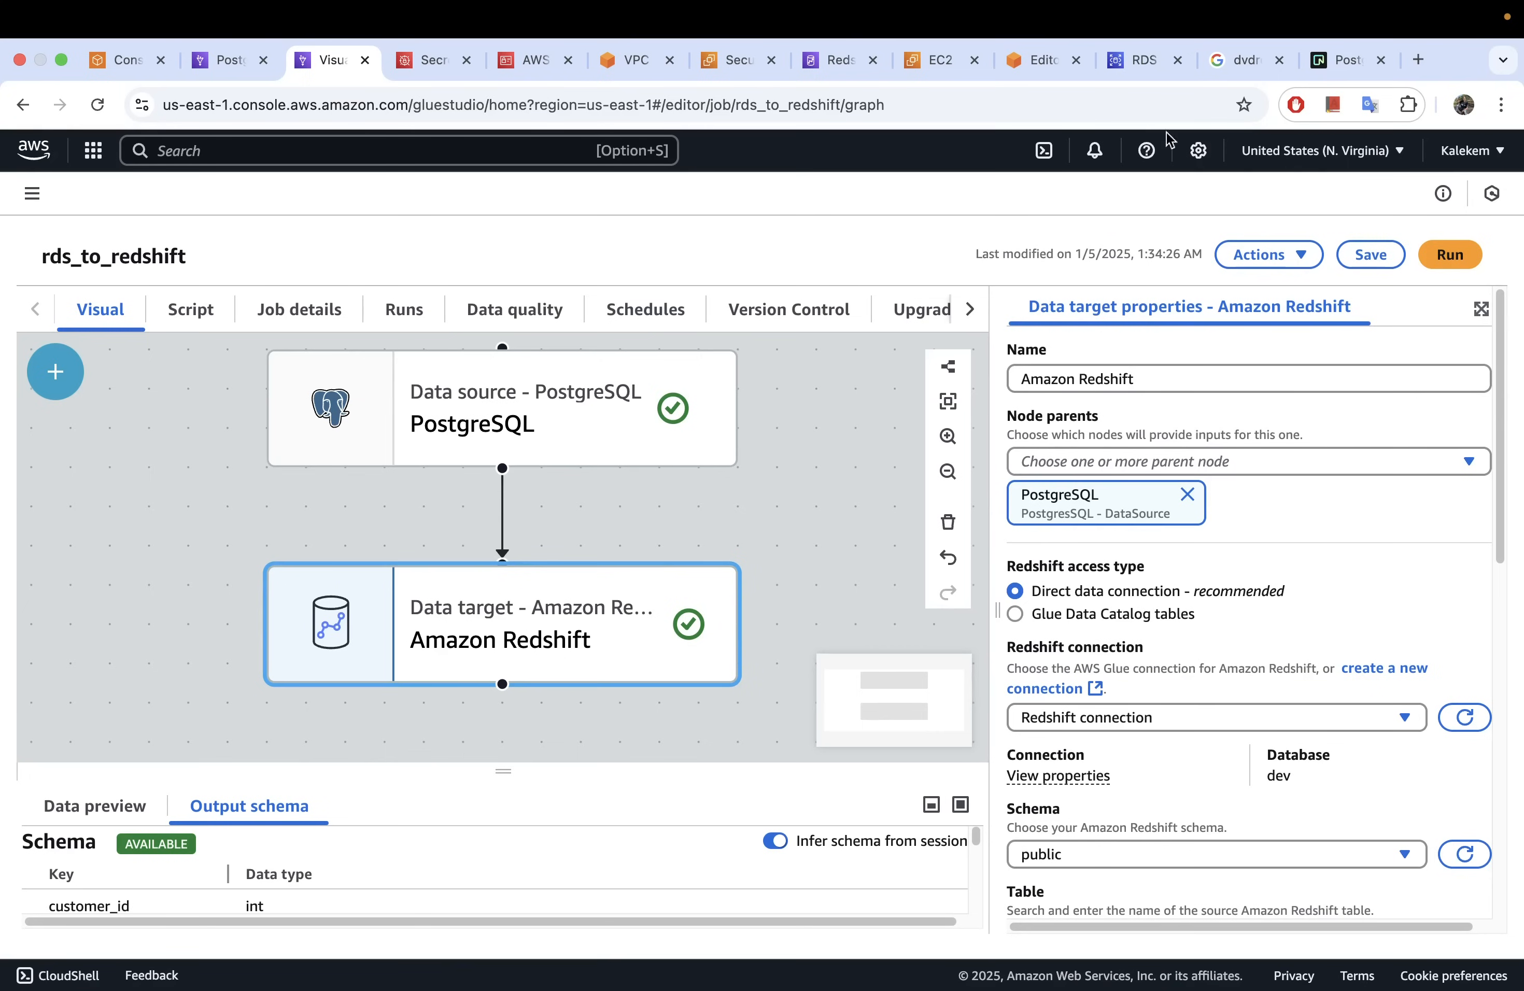
{"action": "left_click", "coordinate": [1448, 263]}
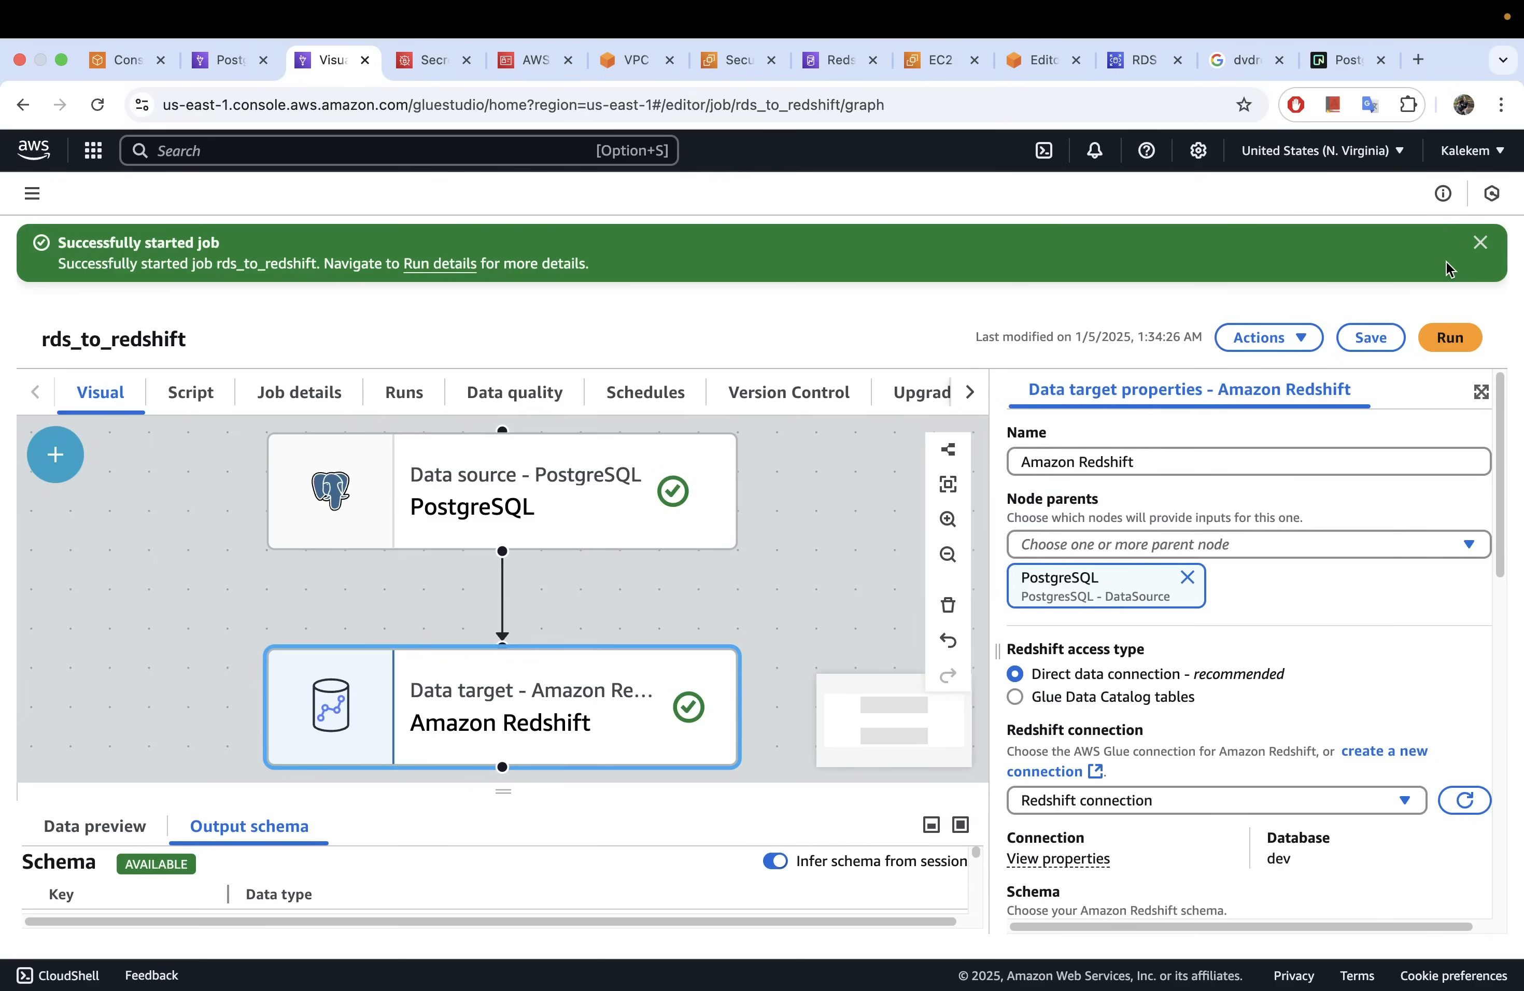
{"action": "right_click", "coordinate": [437, 269]}
{"action": "left_click", "coordinate": [477, 270]}
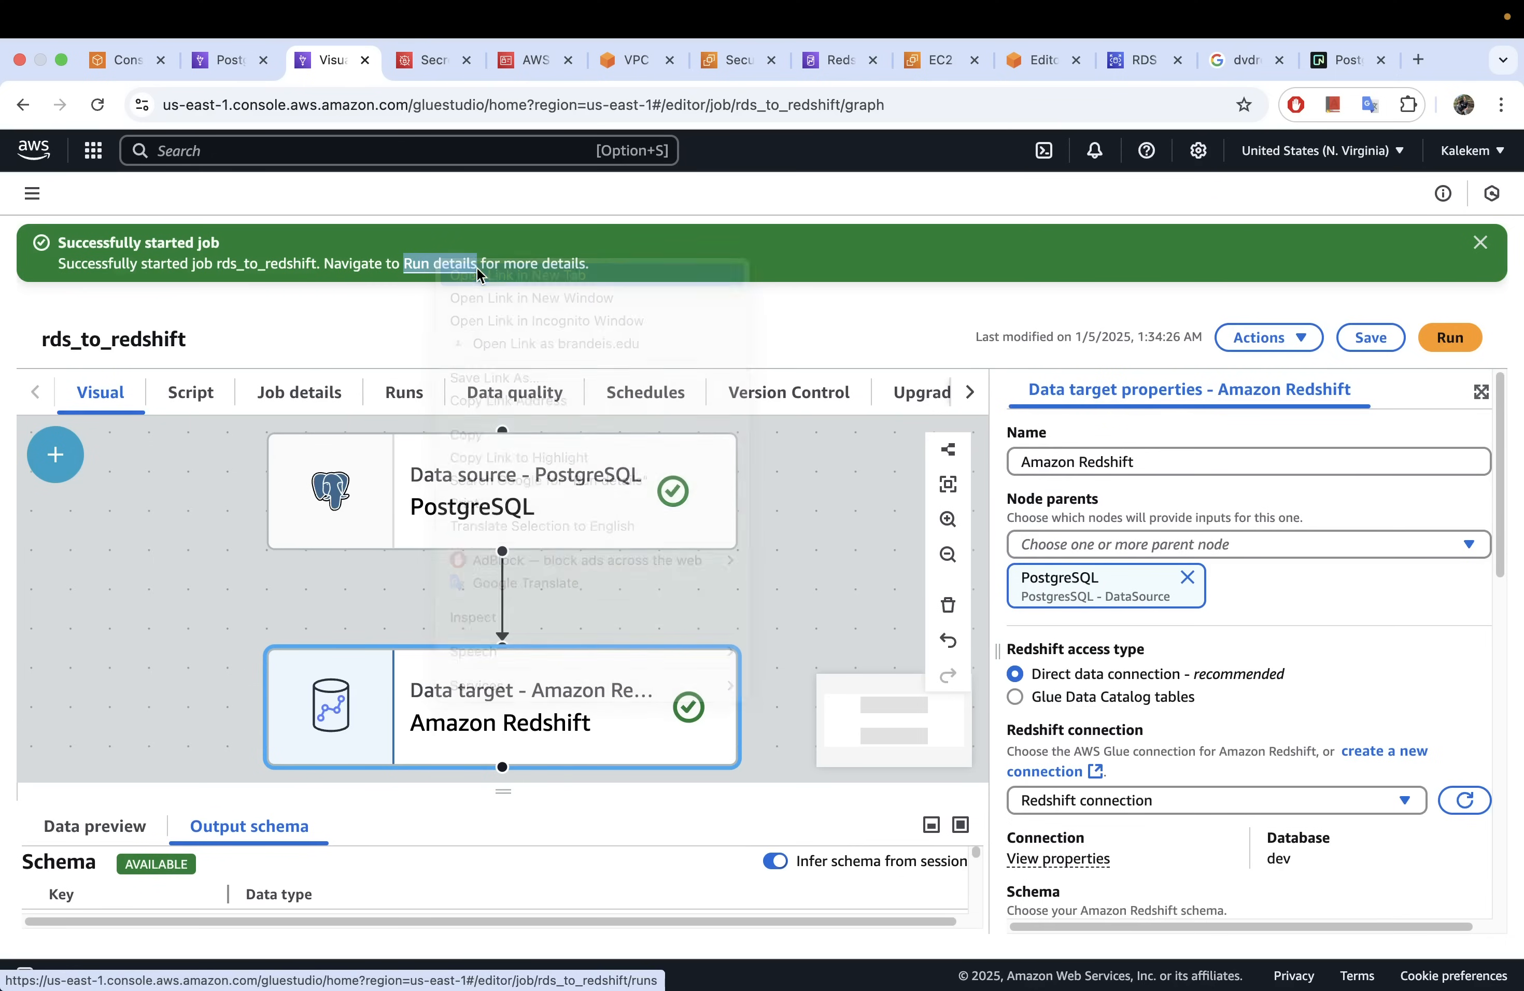
{"action": "left_click", "coordinate": [418, 64]}
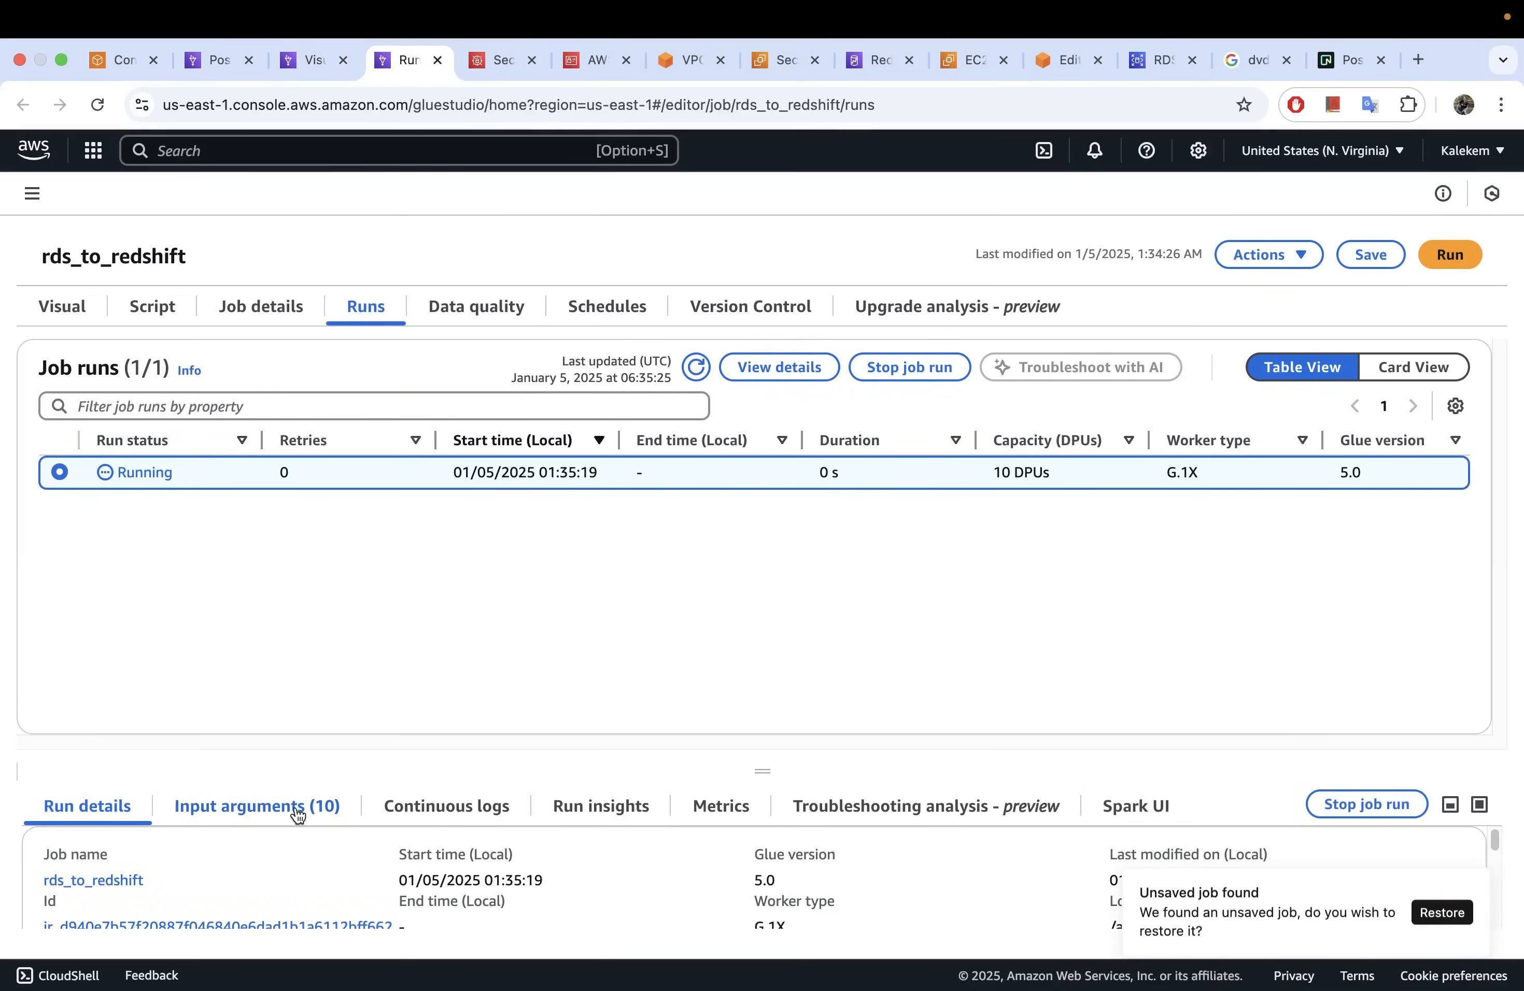
Step: Open the current job run's full details and examine its run status, input arguments and continuous driver logs
{"action": "left_click", "coordinate": [777, 385]}
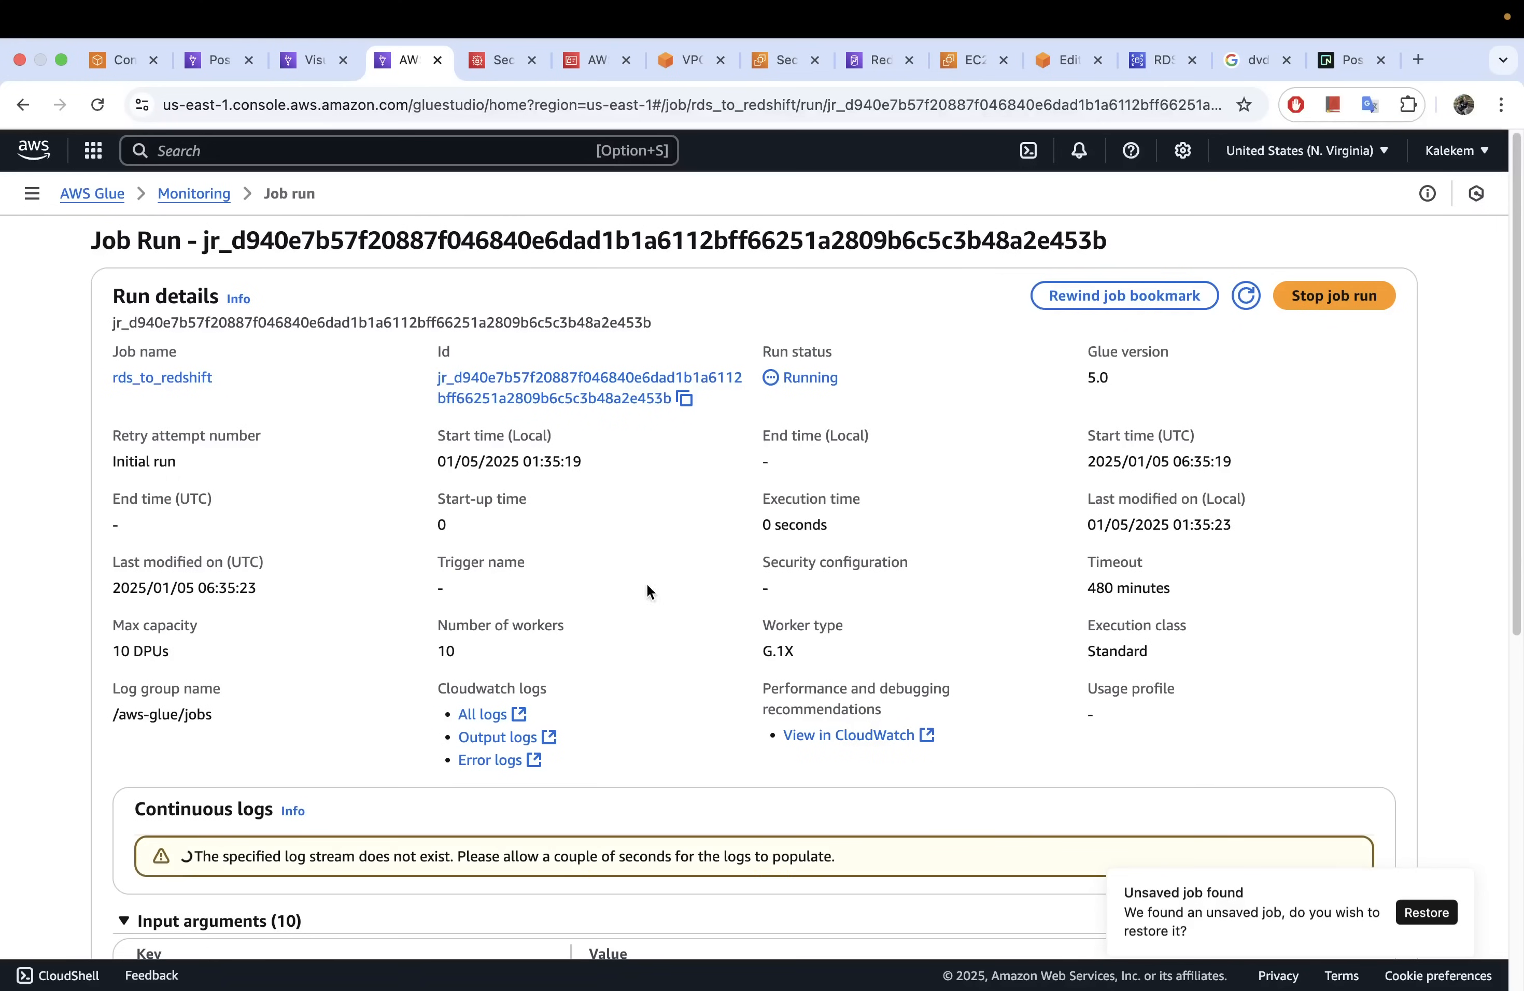
{"action": "scroll", "coordinate": [651, 669], "scroll_direction": "down", "scroll_amount": 6}
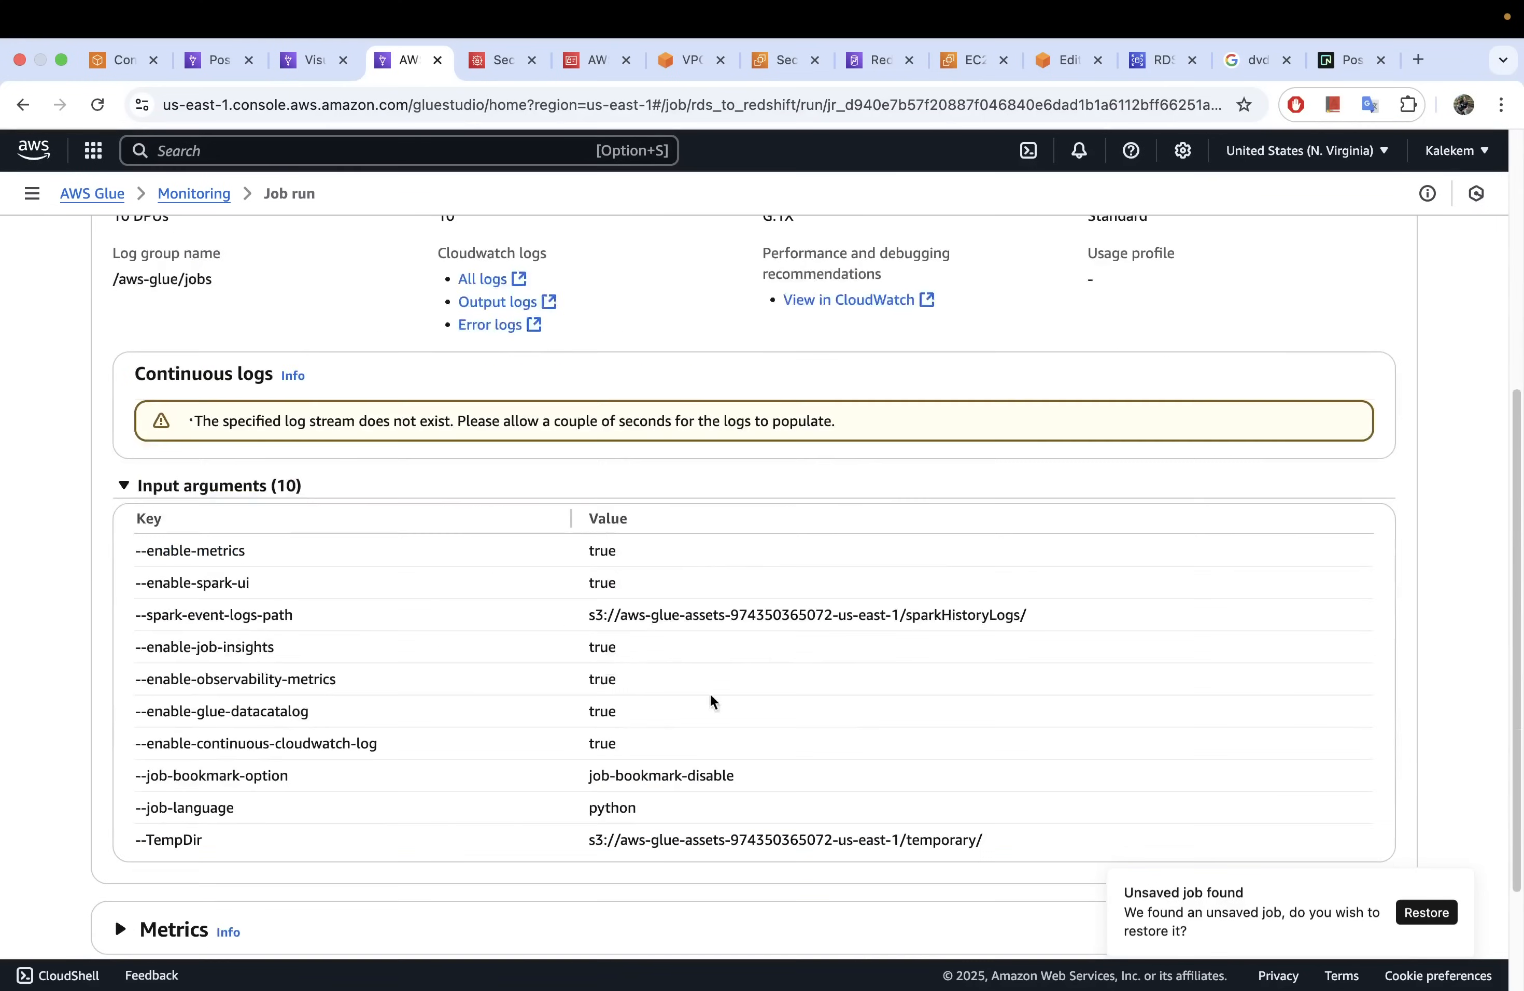
{"action": "scroll", "coordinate": [565, 656], "scroll_direction": "down", "scroll_amount": 3}
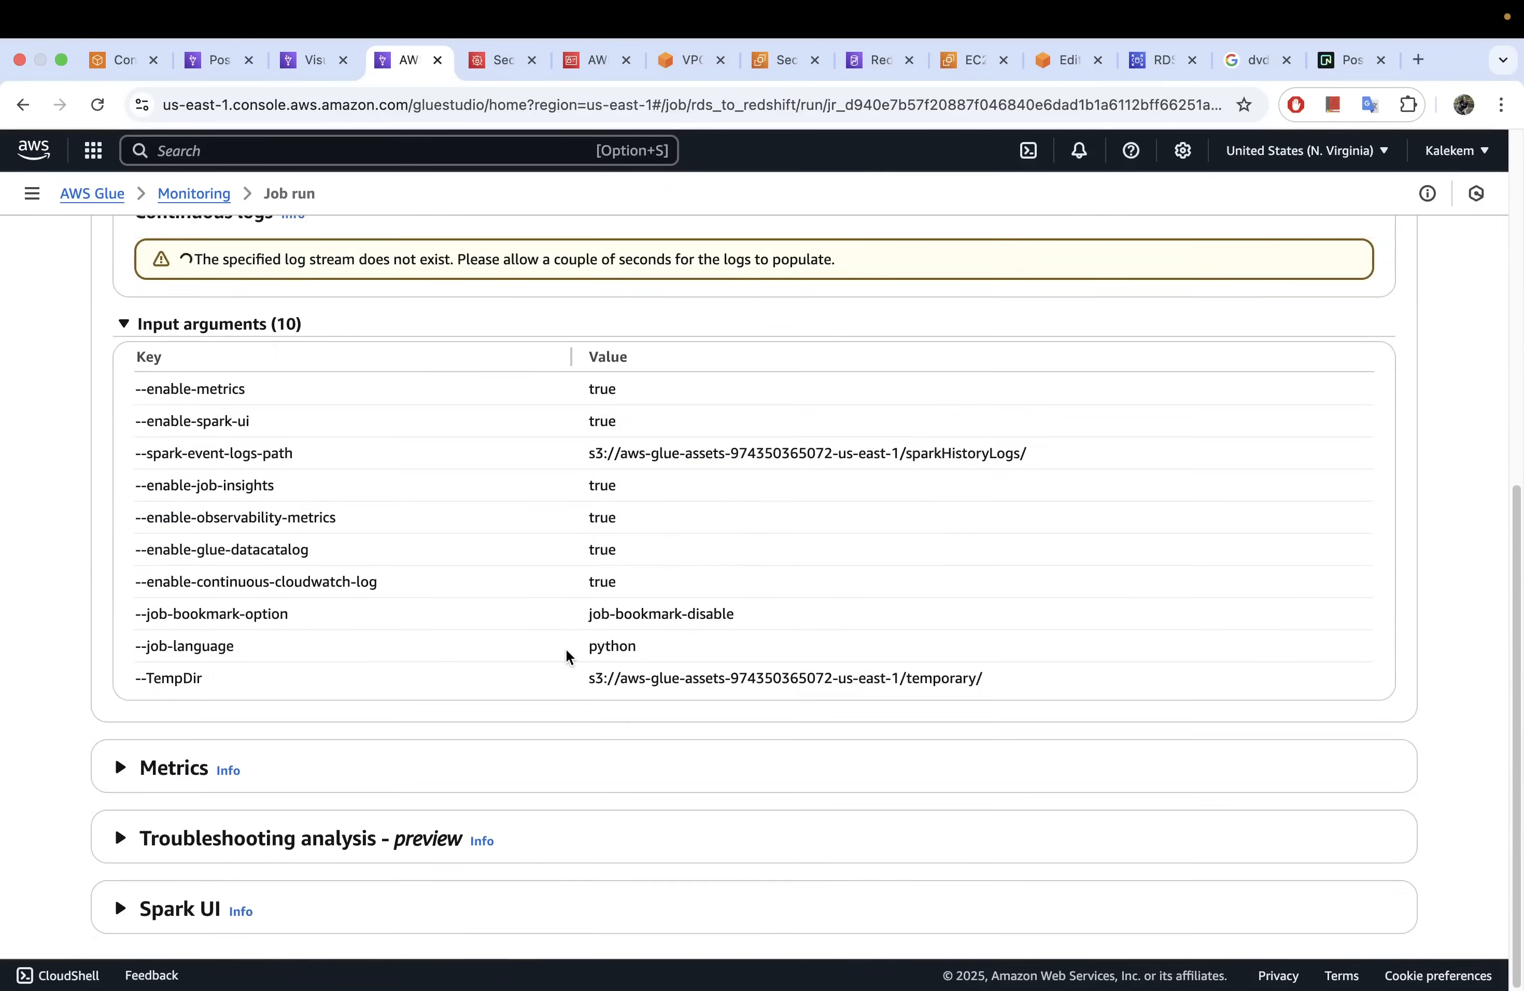
{"action": "scroll", "coordinate": [564, 653], "scroll_direction": "up", "scroll_amount": 8}
{"action": "scroll", "coordinate": [558, 644], "scroll_direction": "down", "scroll_amount": 3}
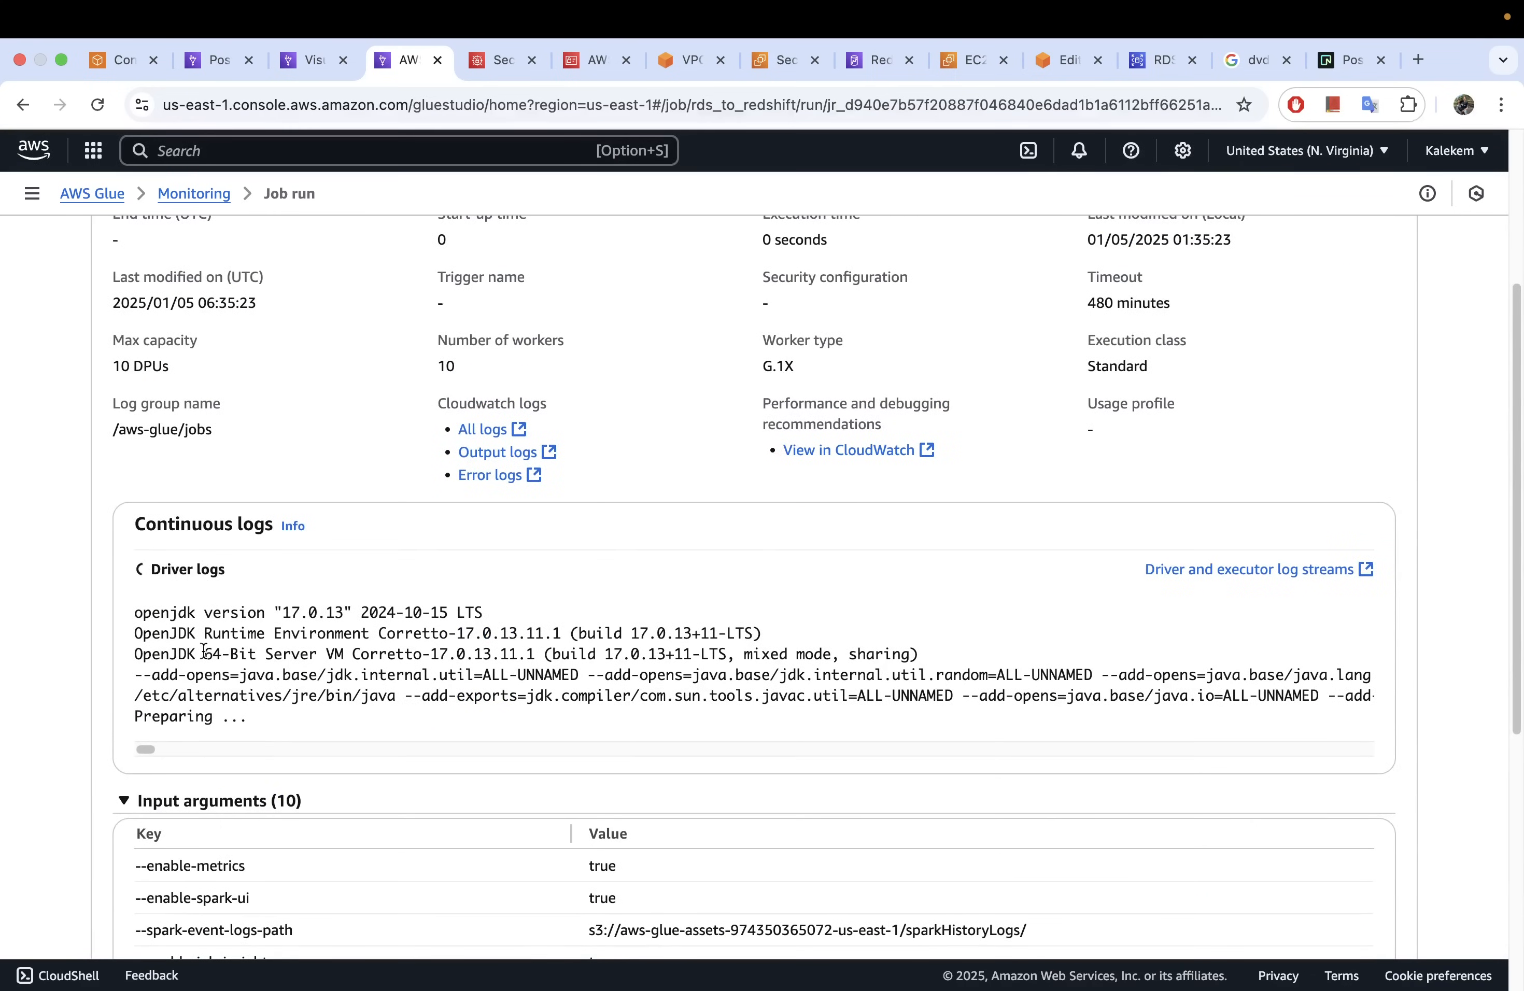
{"action": "scroll", "coordinate": [476, 635], "scroll_direction": "down", "scroll_amount": 2}
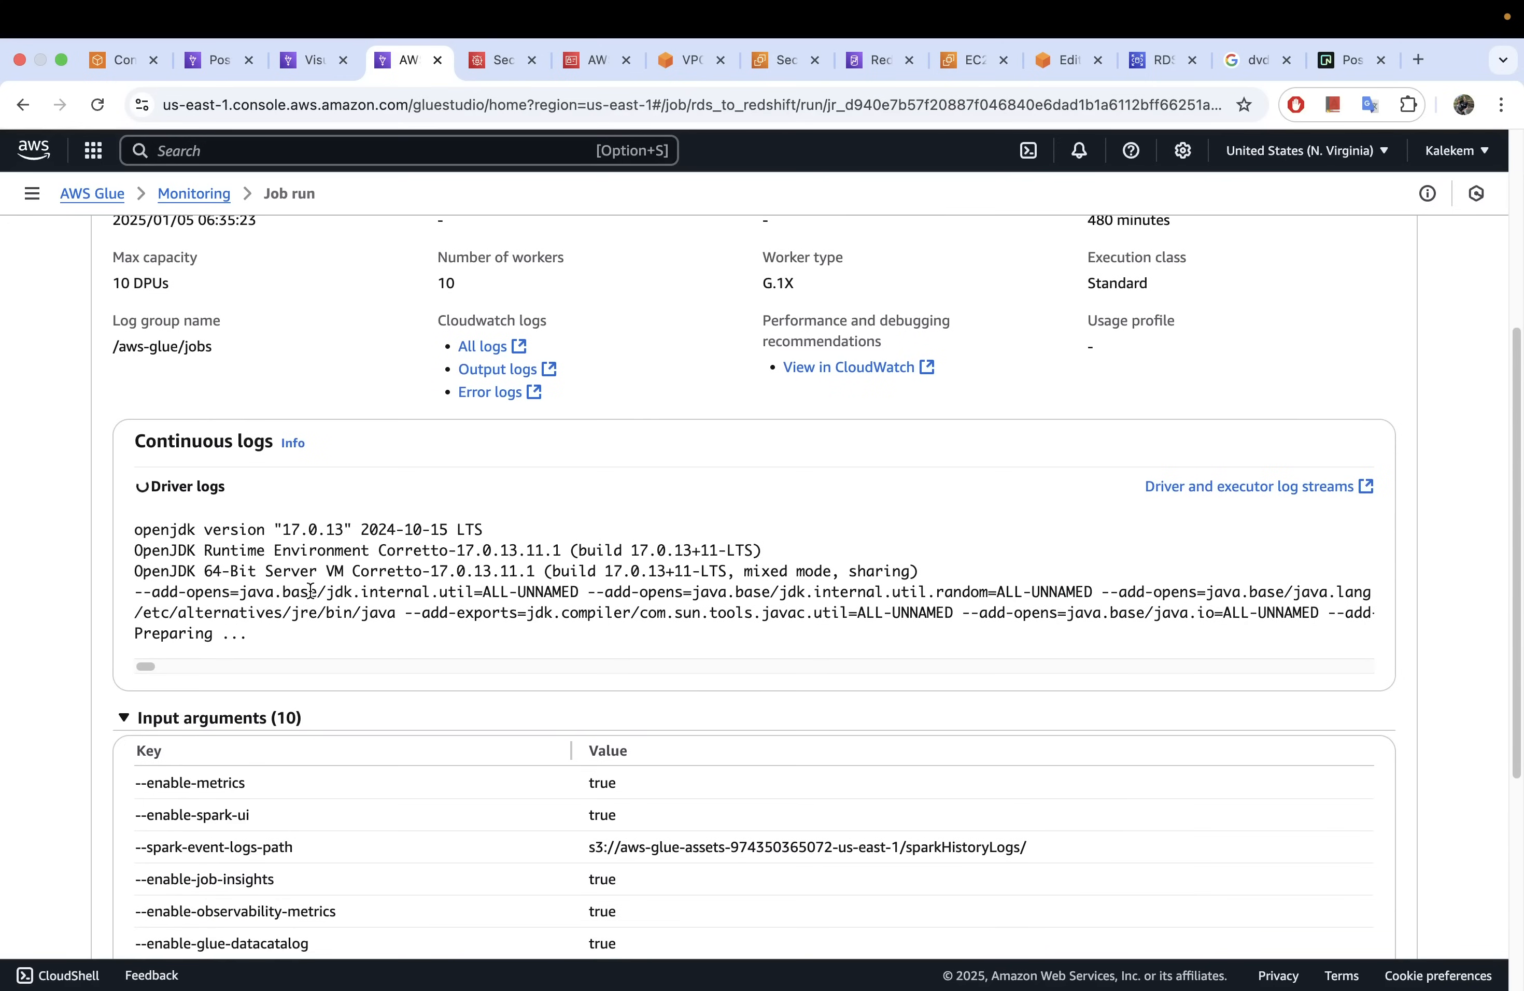
{"action": "scroll", "coordinate": [311, 590], "scroll_direction": "down", "scroll_amount": 1}
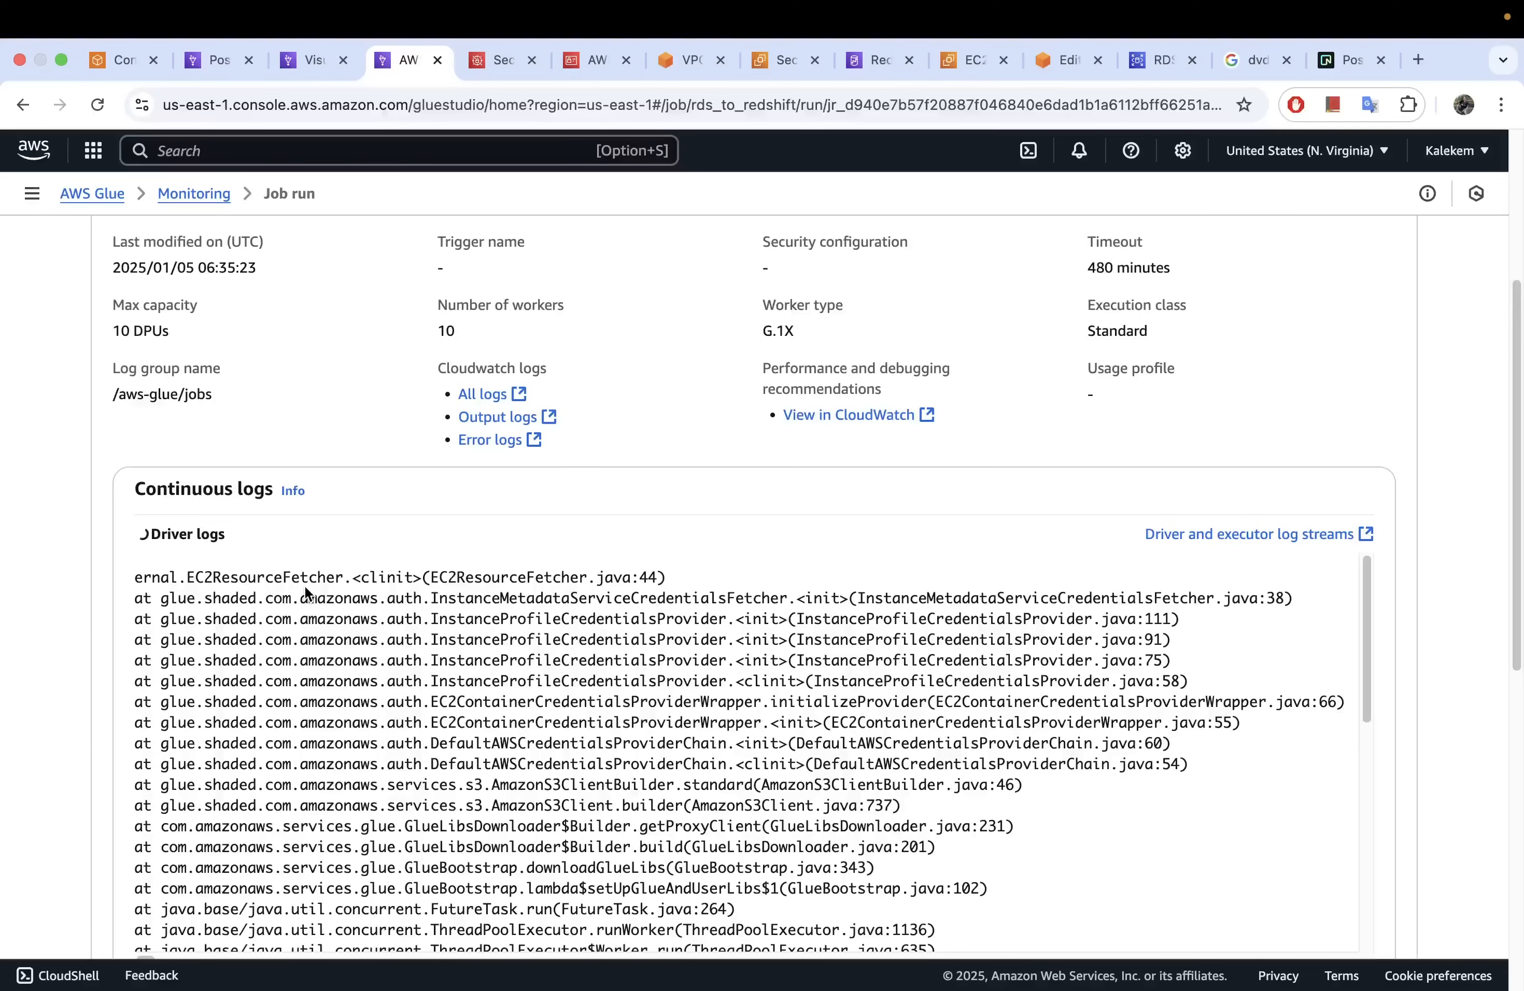
{"action": "scroll", "coordinate": [360, 618], "scroll_direction": "up", "scroll_amount": 3}
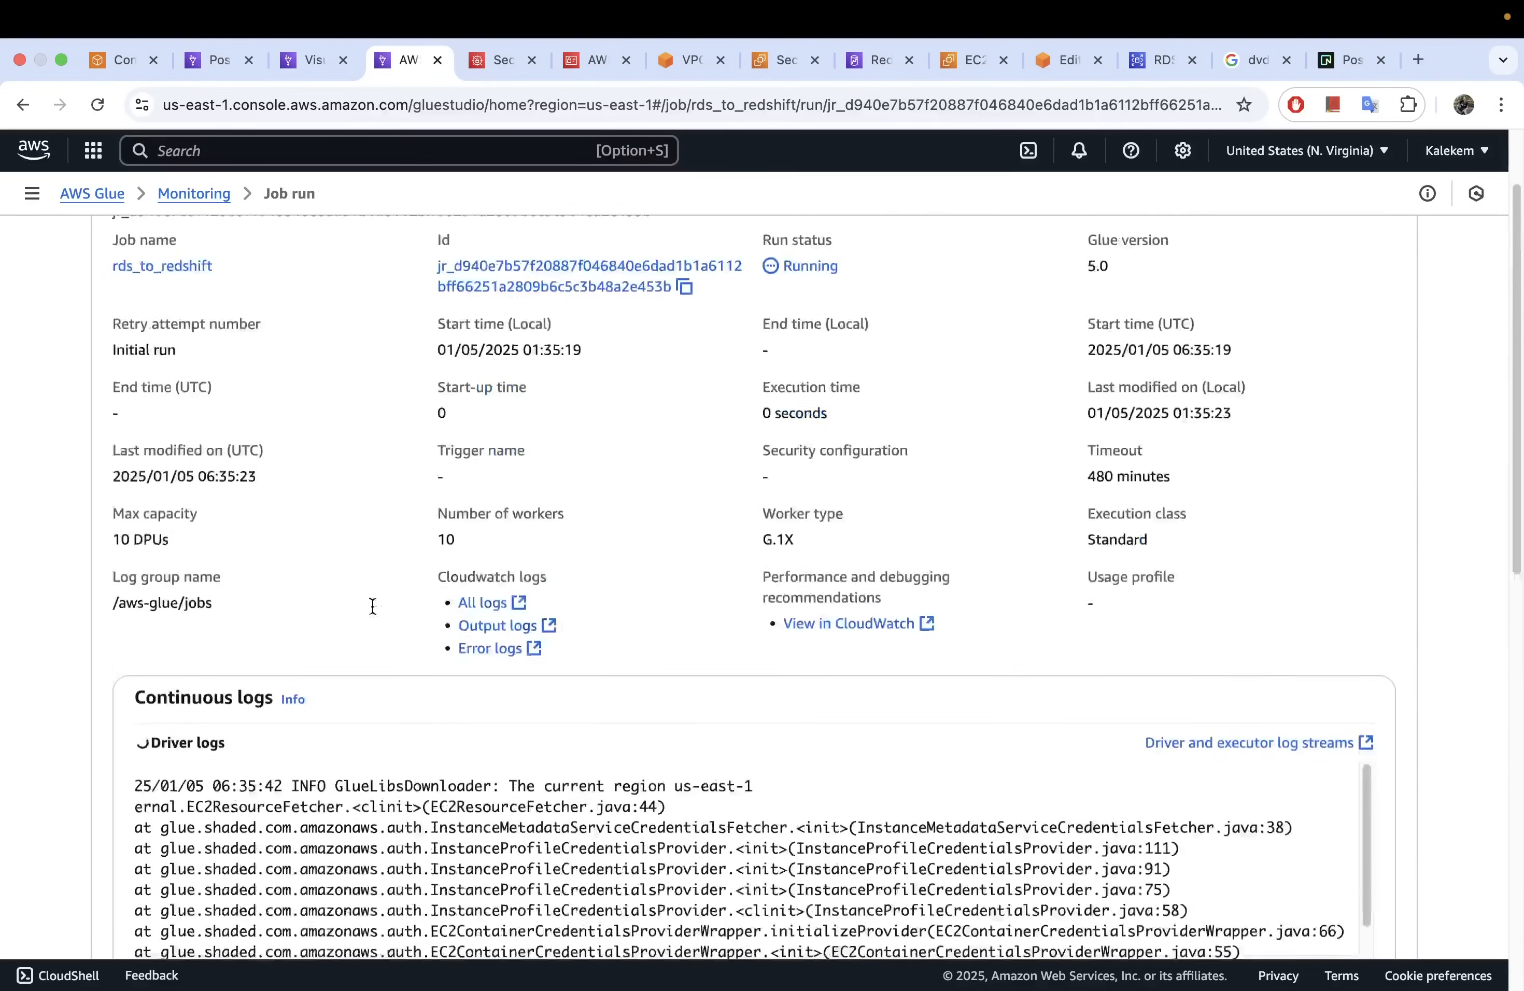
Step: Open the run's CloudWatch log group and start a live tail with the filter pane hidden and events shown in columns
{"action": "left_click", "coordinate": [520, 608]}
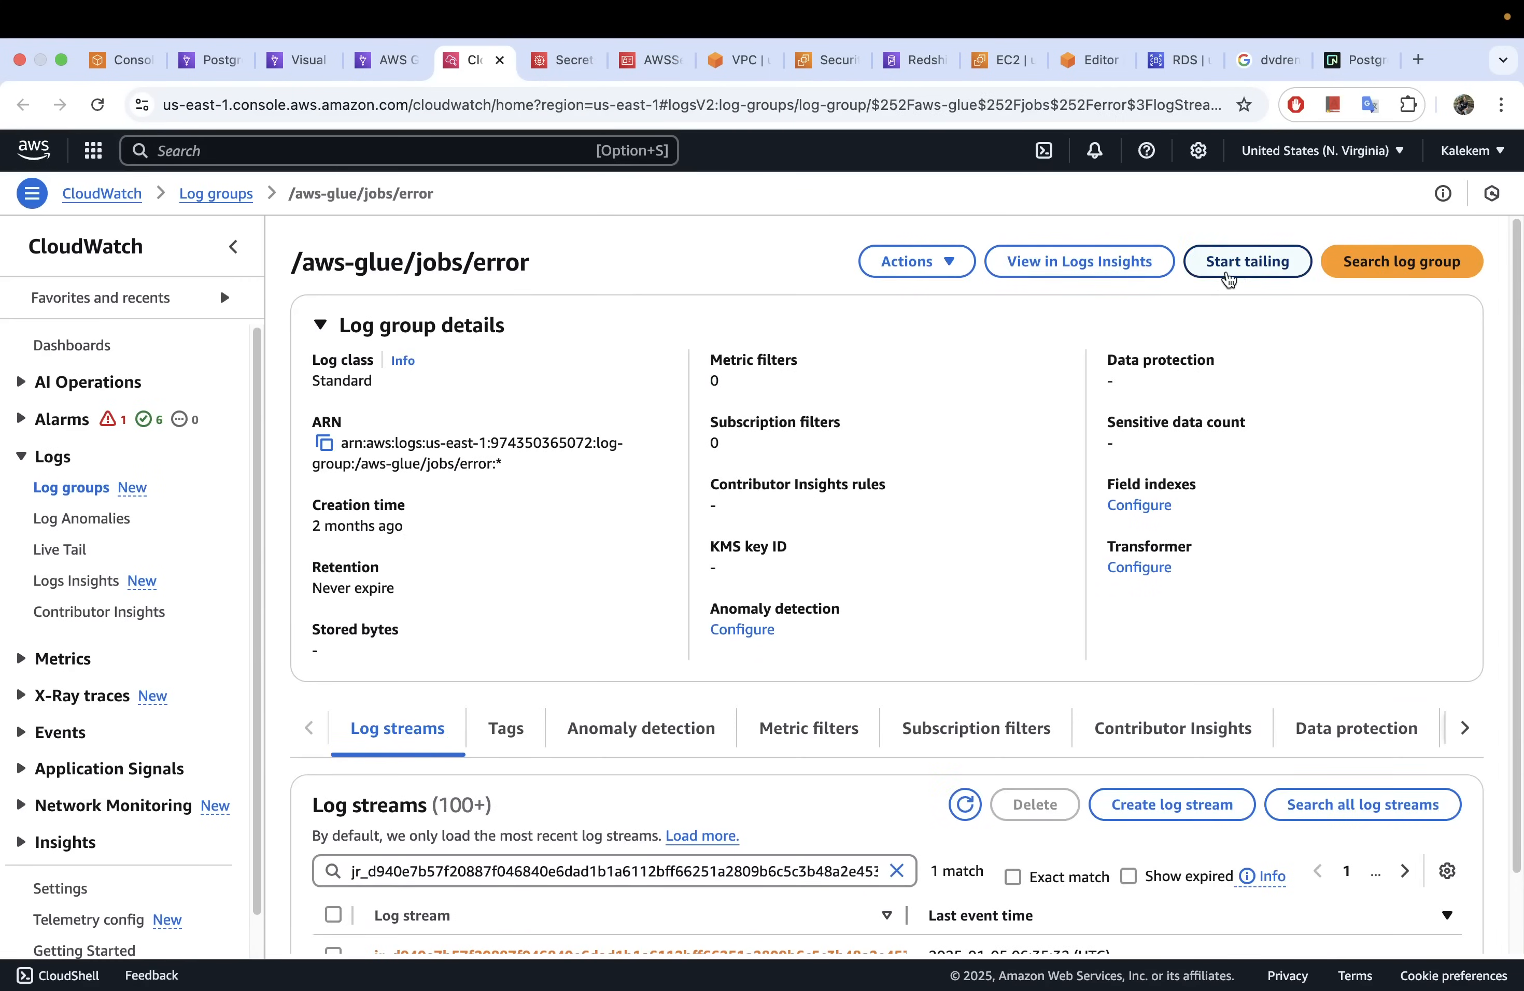
{"action": "left_click", "coordinate": [1246, 263]}
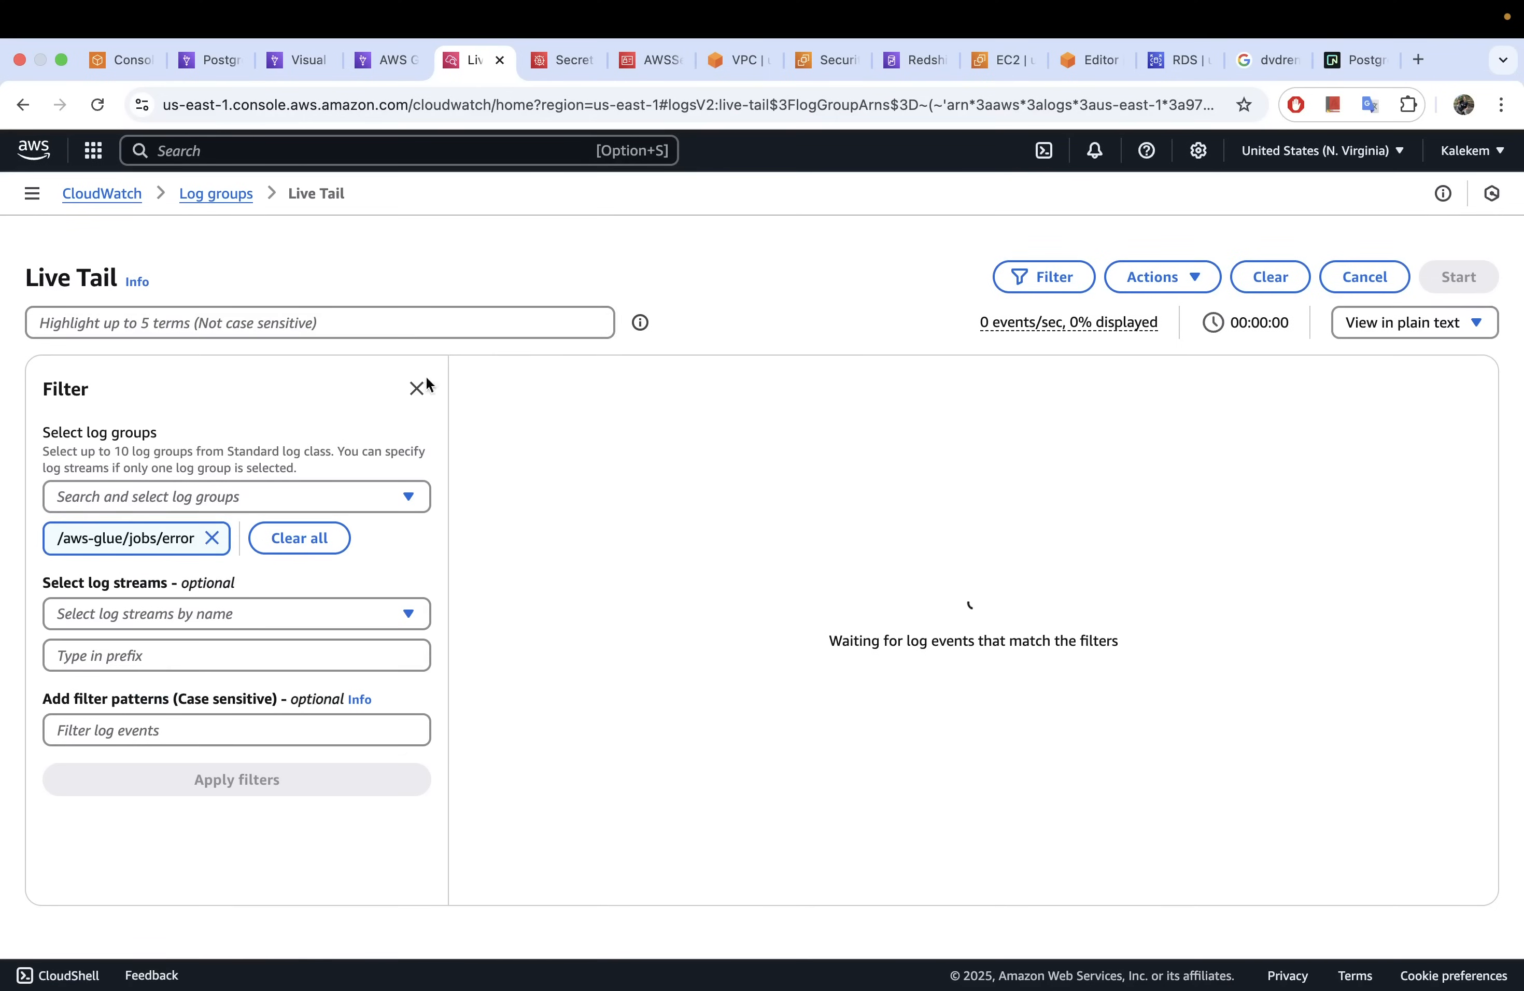
{"action": "left_click", "coordinate": [418, 391]}
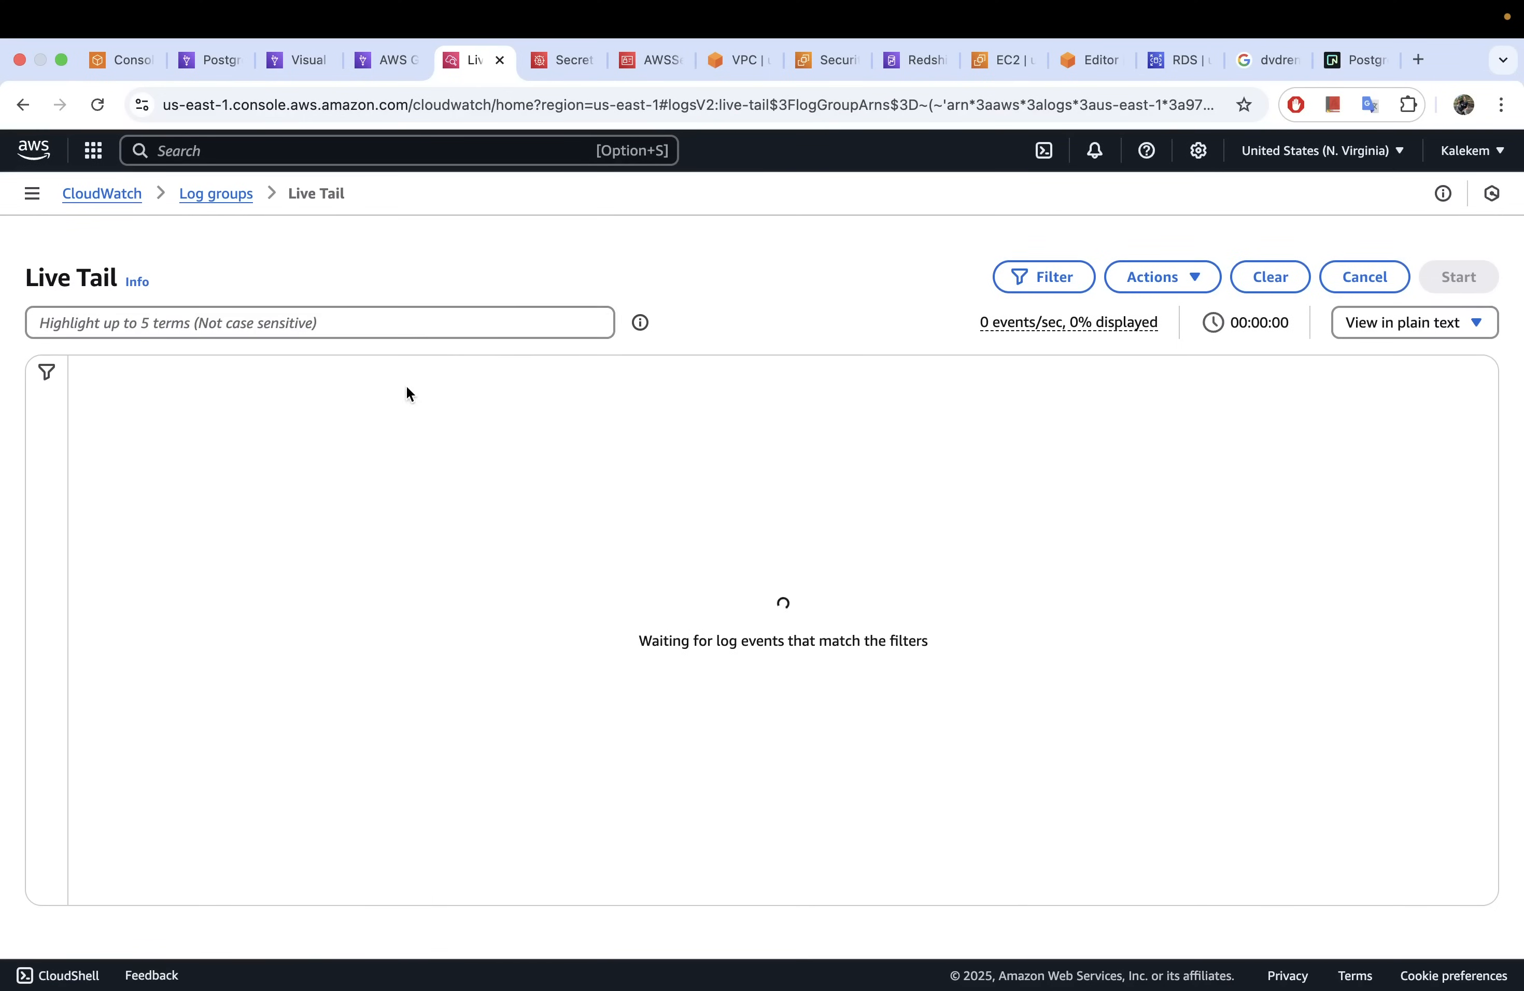
{"action": "left_click", "coordinate": [1387, 331]}
{"action": "left_click", "coordinate": [1380, 360]}
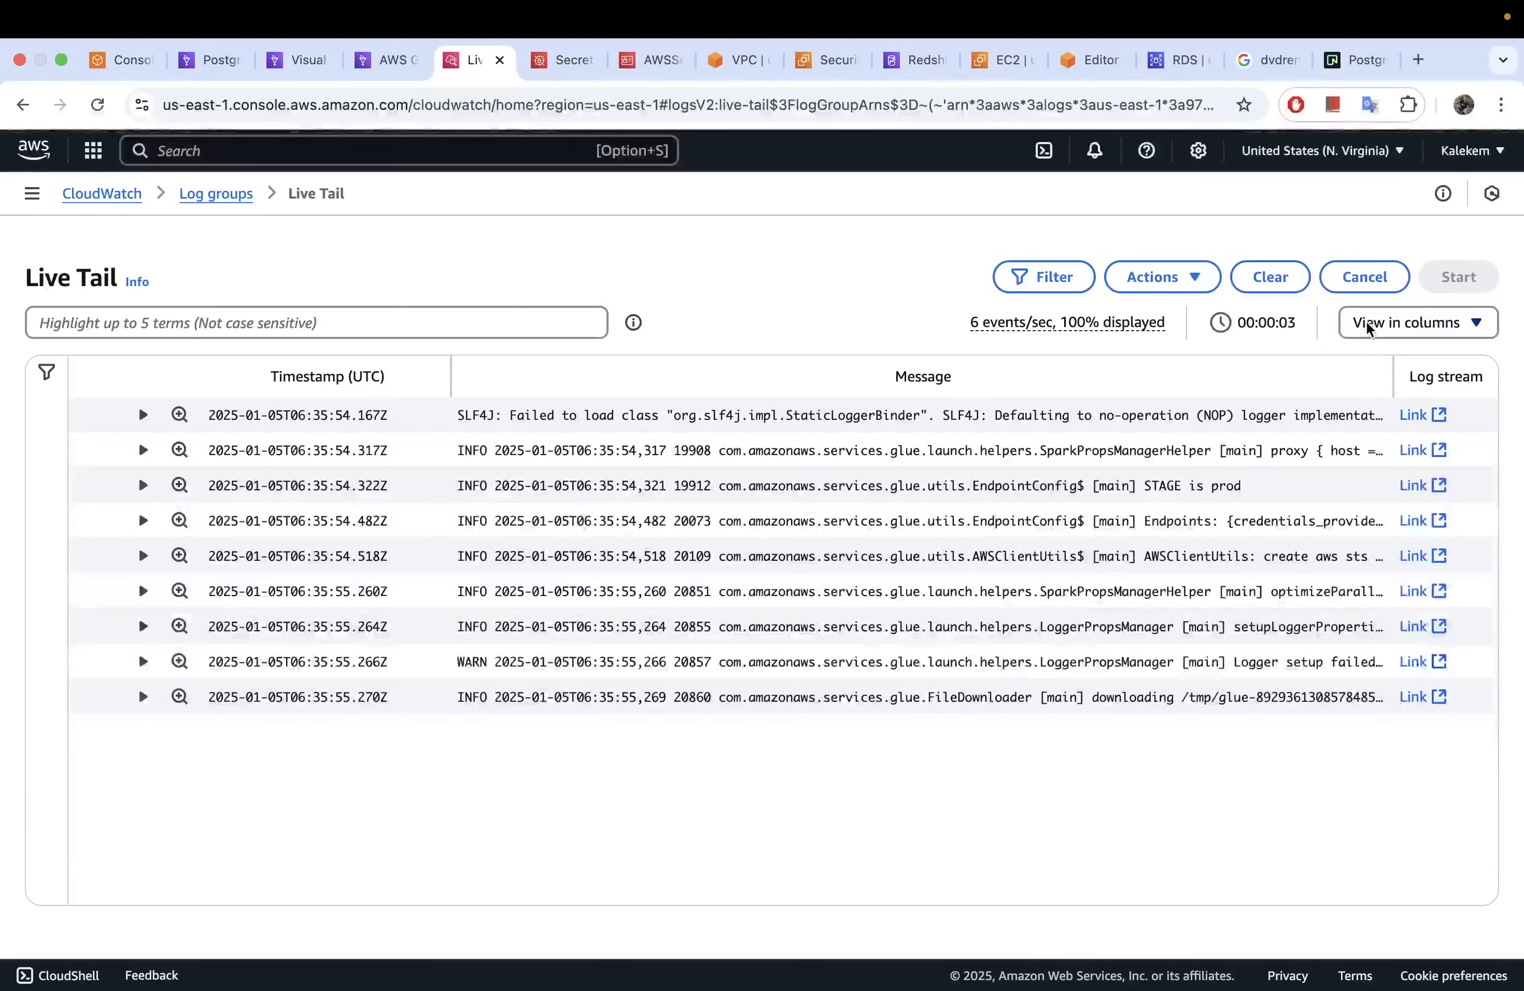
Step: Show the live tail events in plain text and examine the incoming Glue log messages, checking the job run page in between
{"action": "left_click", "coordinate": [1405, 328]}
{"action": "left_click", "coordinate": [1364, 392]}
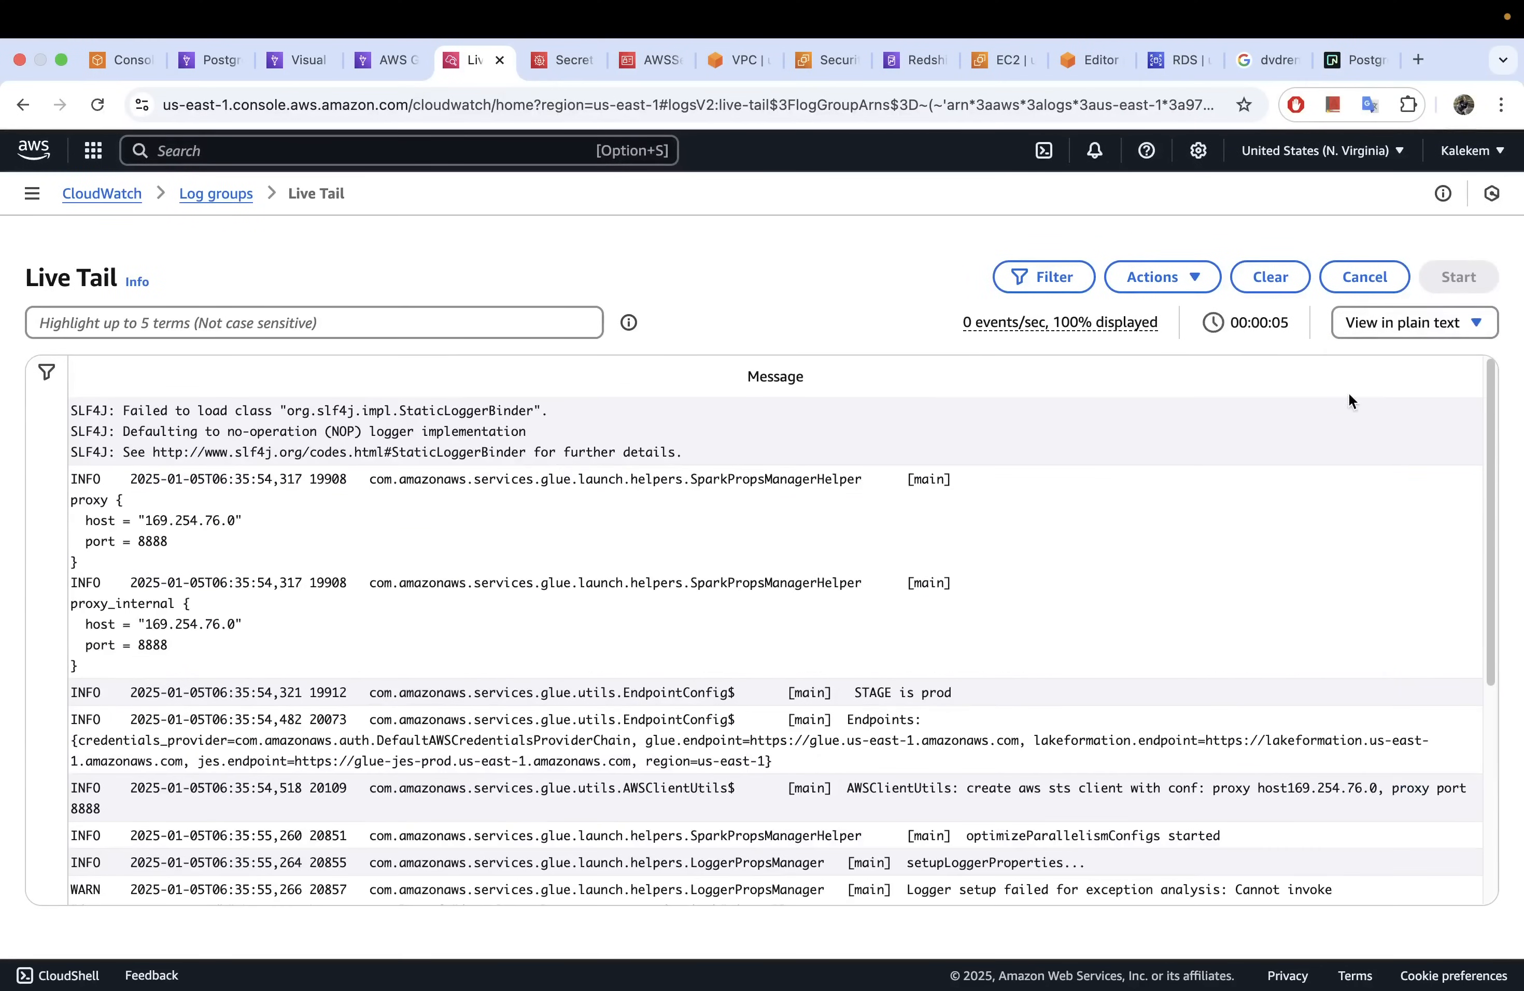
{"action": "scroll", "coordinate": [534, 611], "scroll_direction": "down", "scroll_amount": 5}
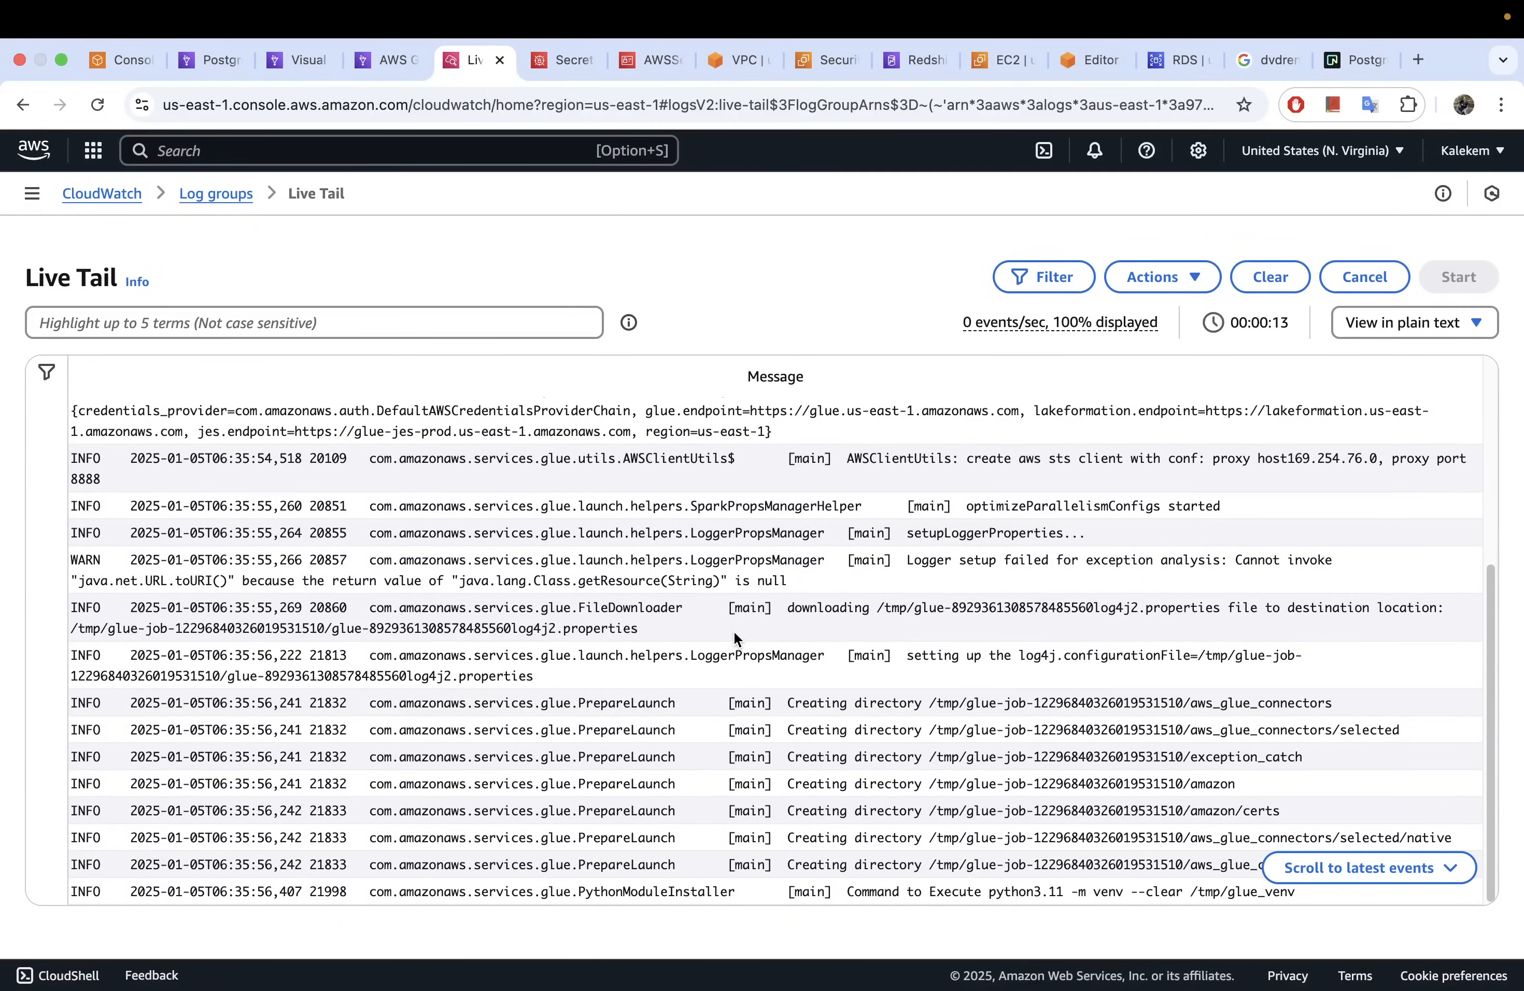
{"action": "left_click", "coordinate": [386, 60]}
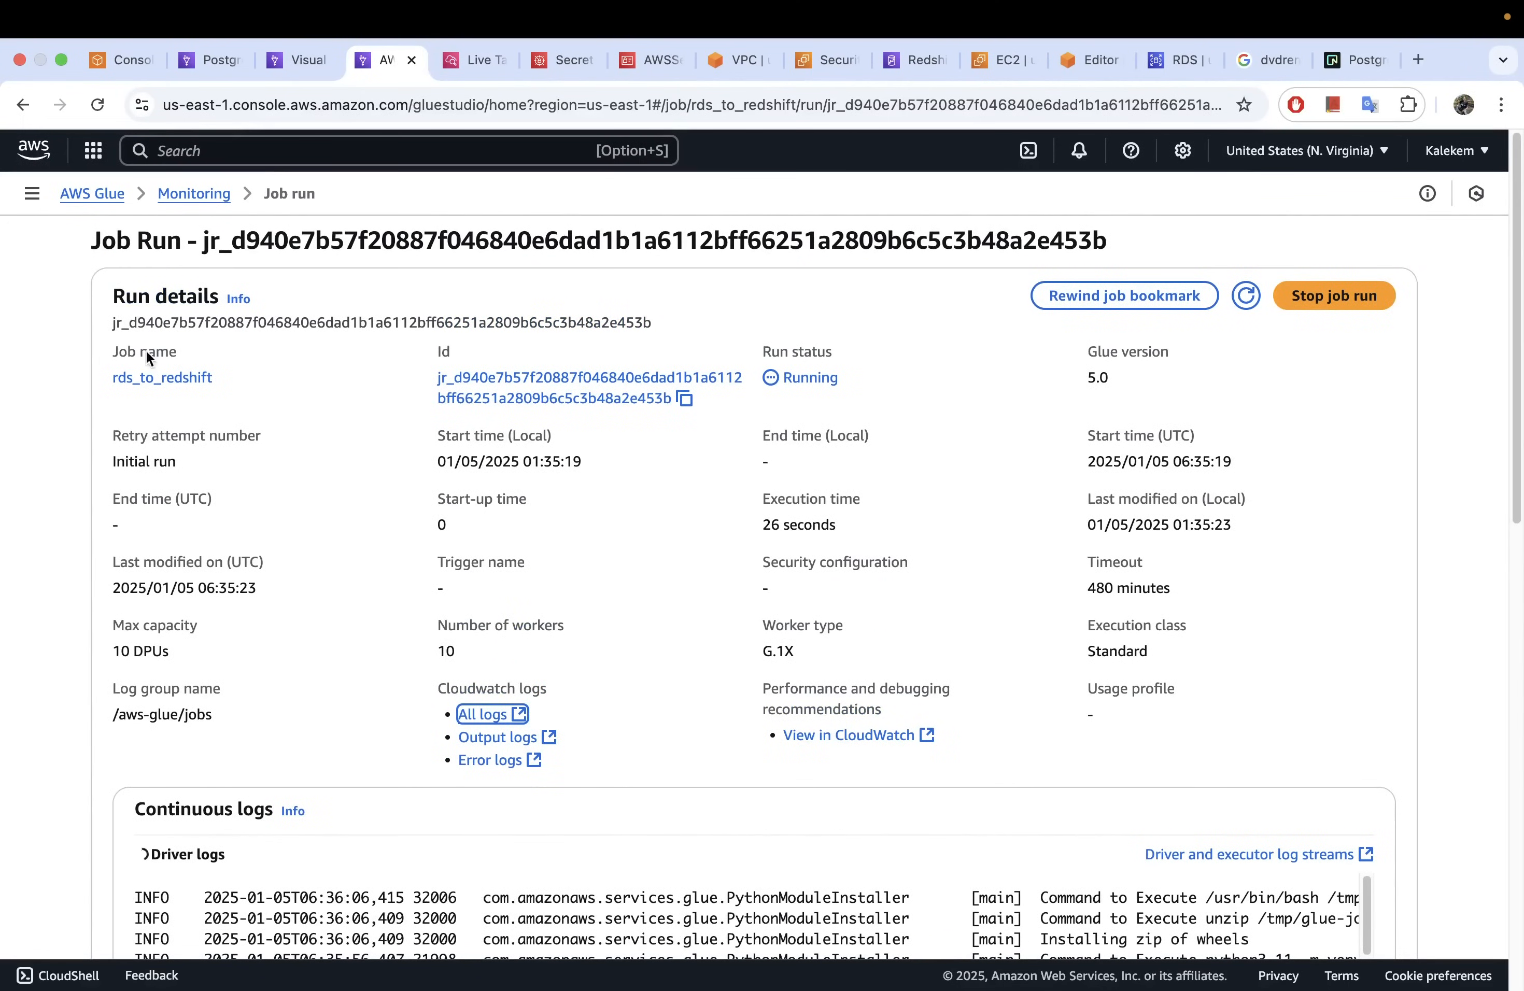
{"action": "left_click", "coordinate": [471, 71]}
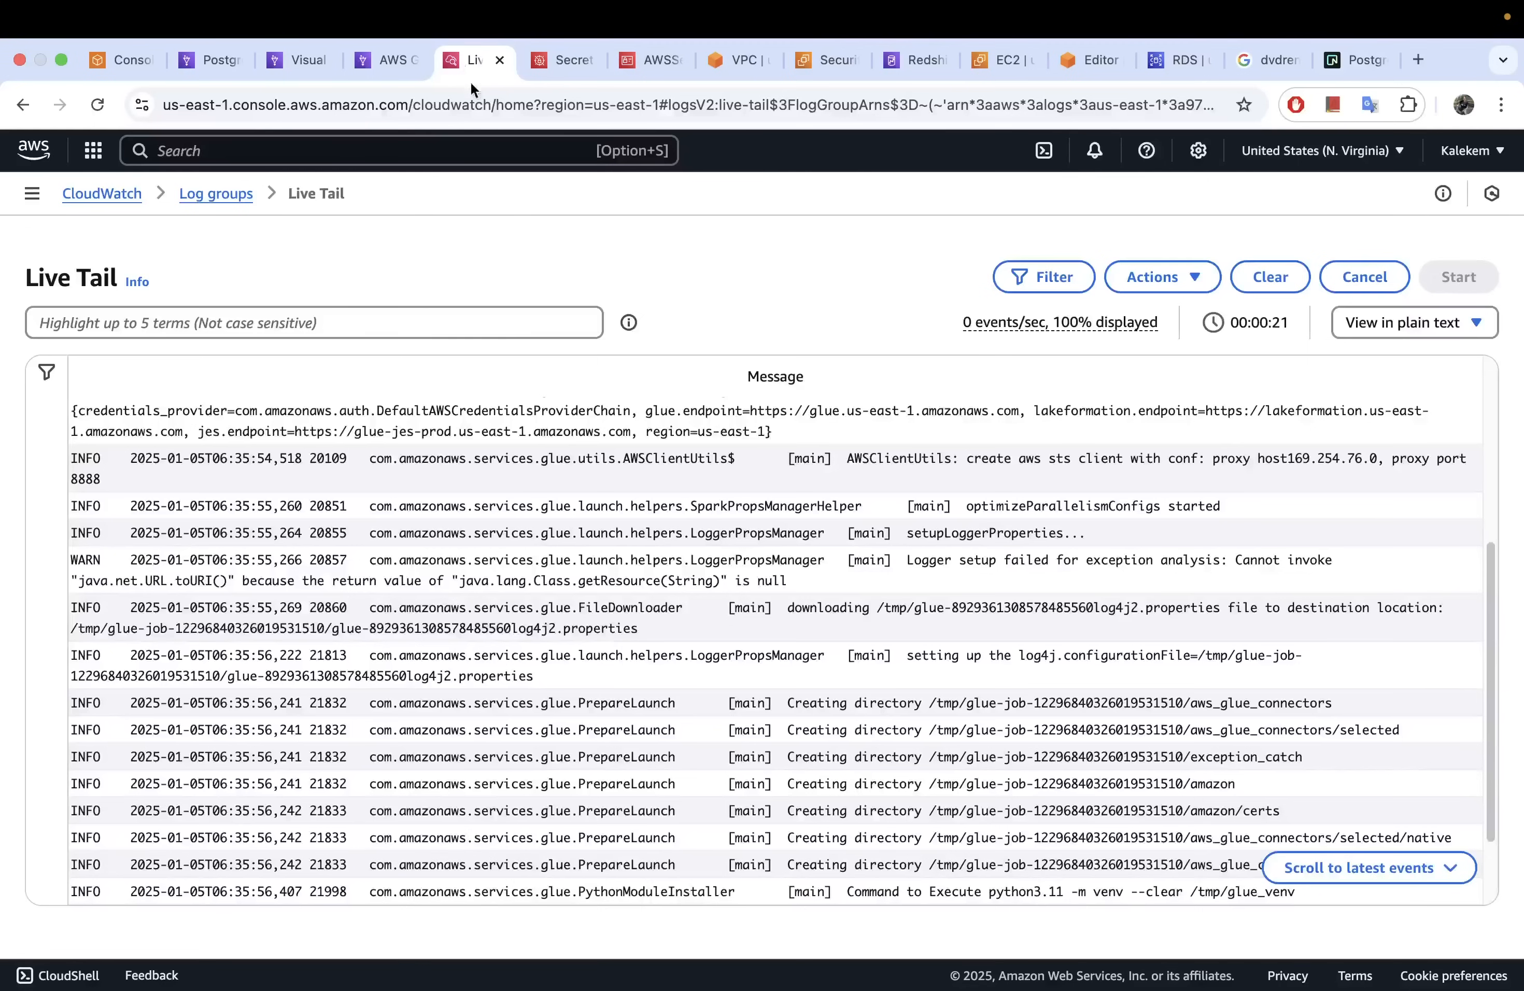
{"action": "scroll", "coordinate": [612, 572], "scroll_direction": "down", "scroll_amount": 3}
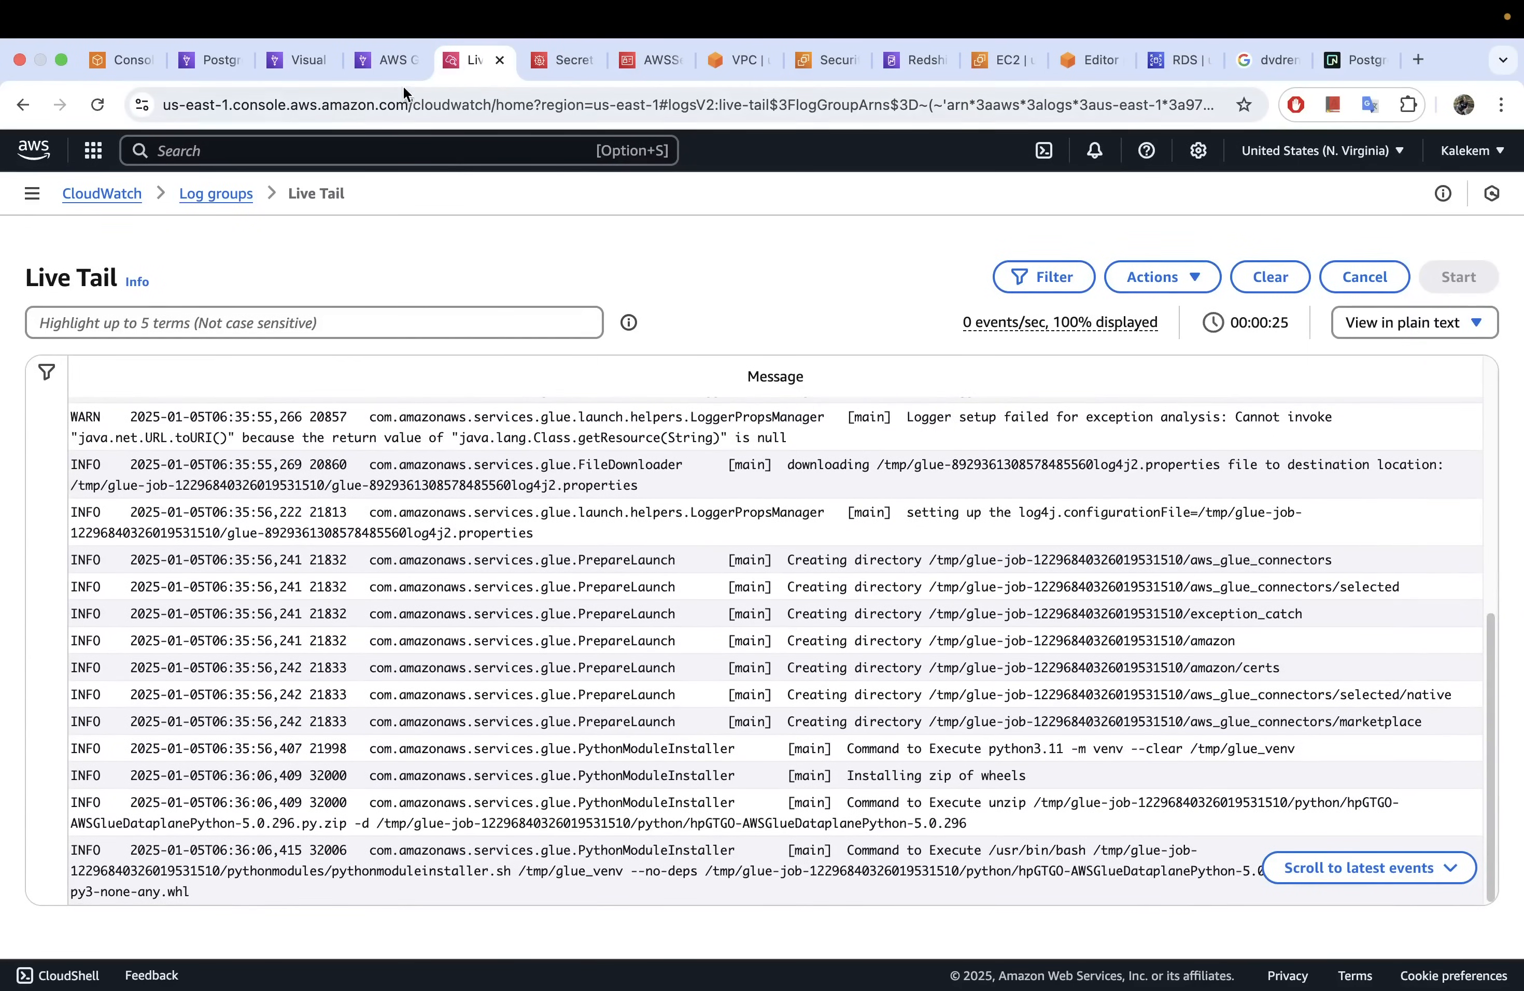
Step: Return to the Glue job run details and check the run status and execution time
{"action": "left_click", "coordinate": [380, 68]}
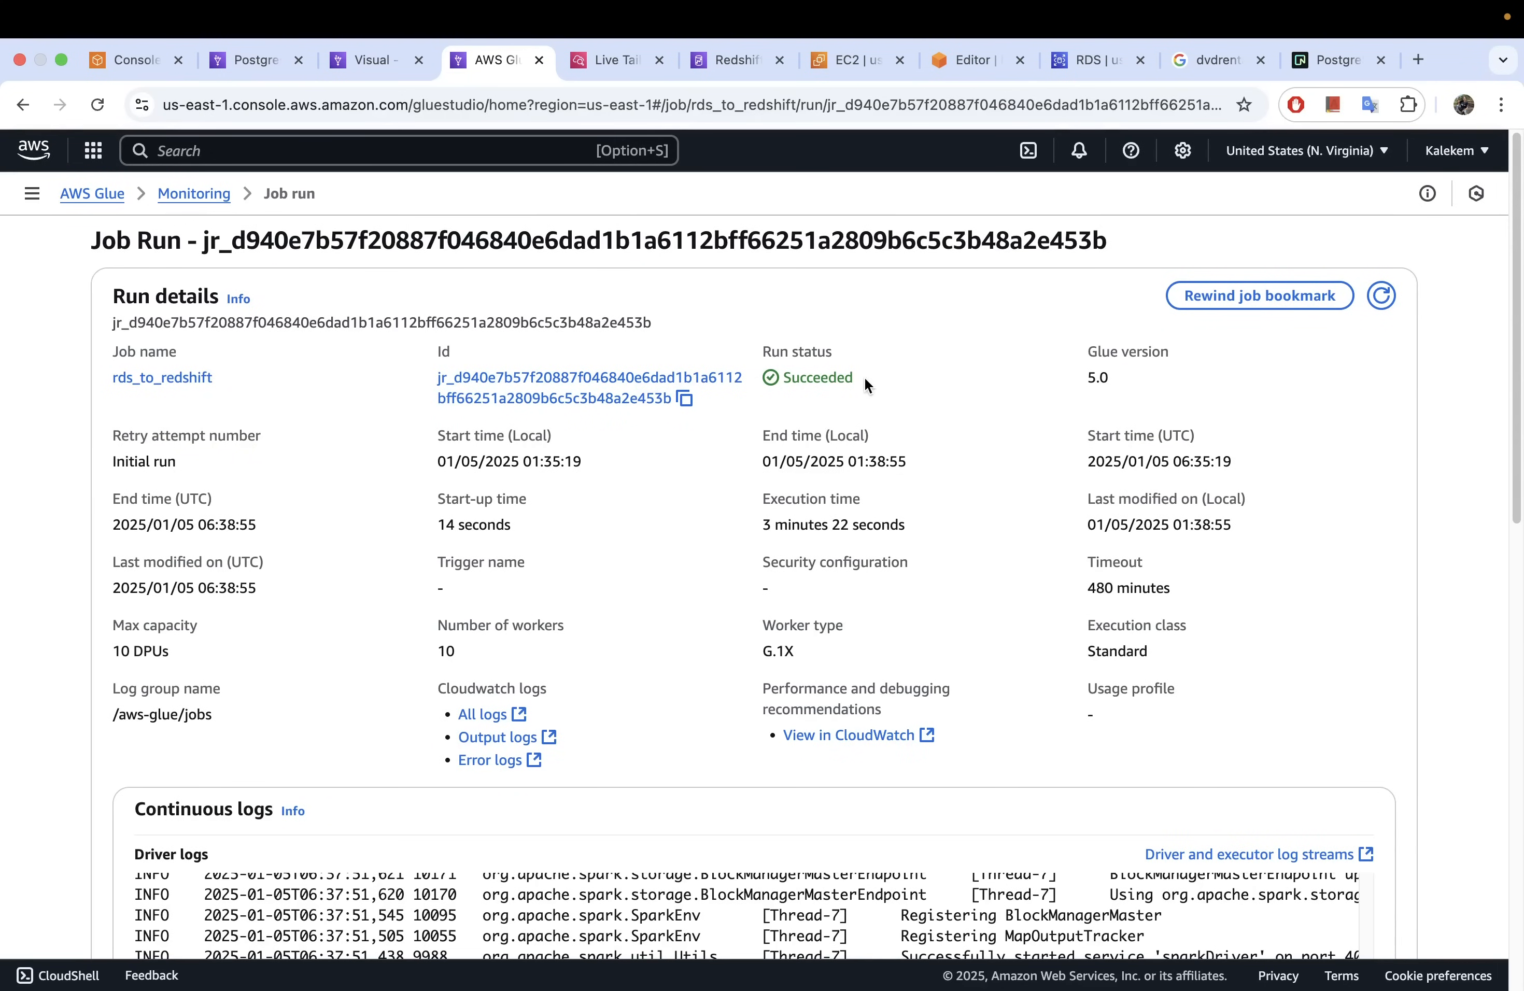
{"action": "left_click_drag", "start_coordinate": [867, 384], "coordinate": [777, 381]}
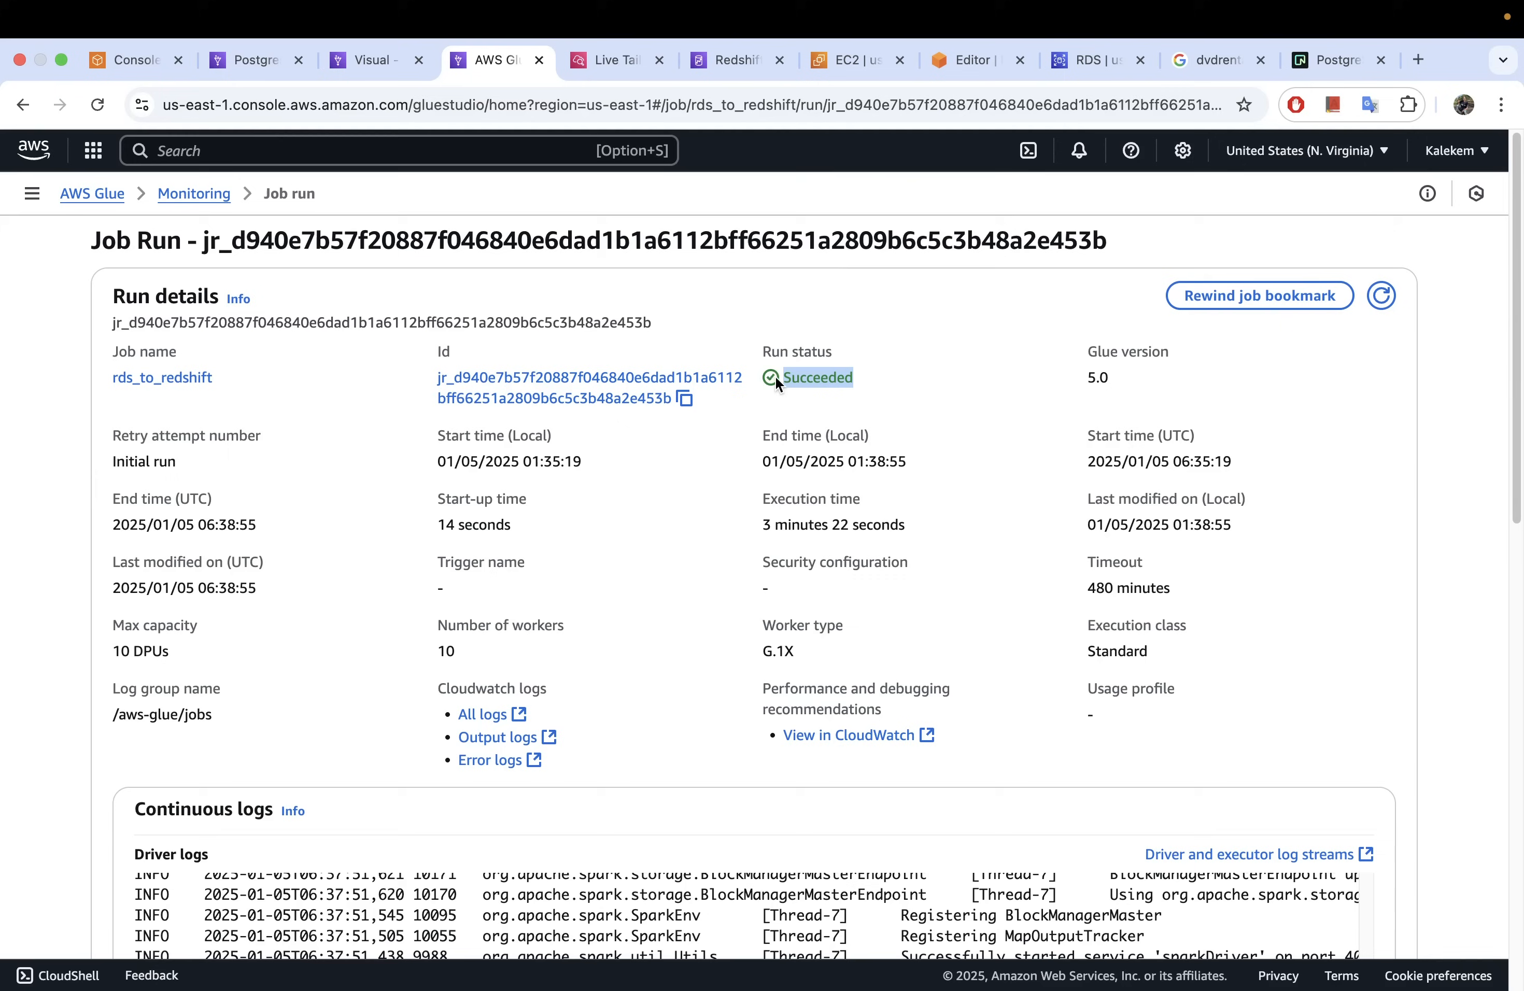
{"action": "left_click", "coordinate": [724, 442]}
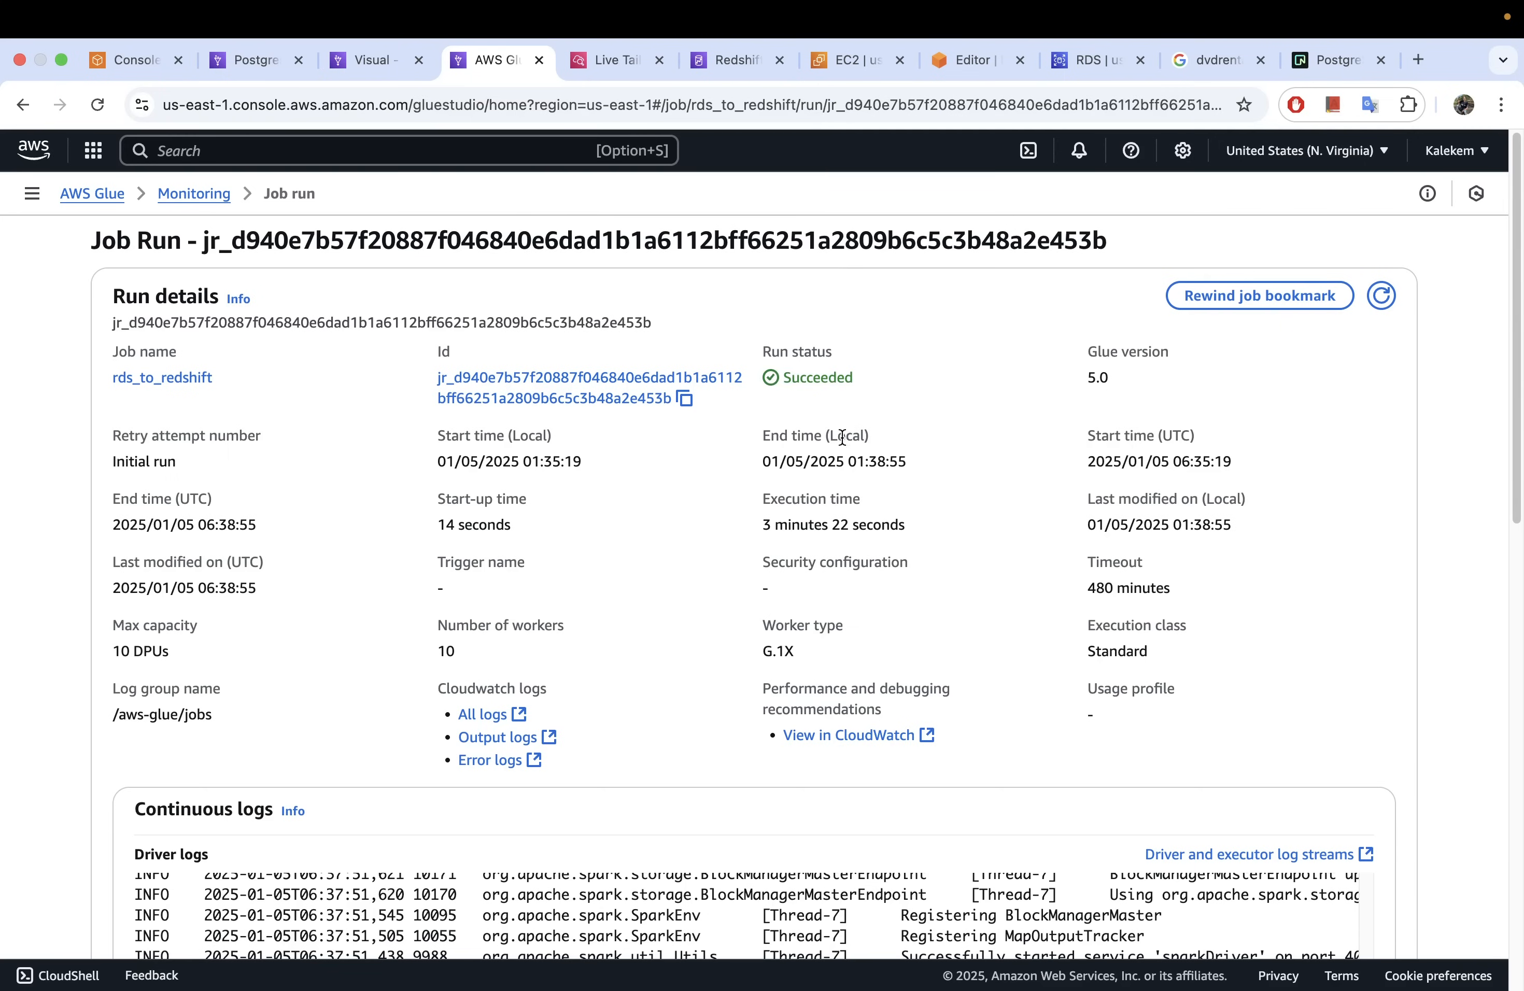
{"action": "mouse_move", "coordinate": [750, 531]}
{"action": "left_mouse_down"}
{"action": "mouse_move", "coordinate": [919, 536]}
{"action": "mouse_move", "coordinate": [746, 532]}
{"action": "left_mouse_up"}
{"action": "left_click", "coordinate": [759, 539]}
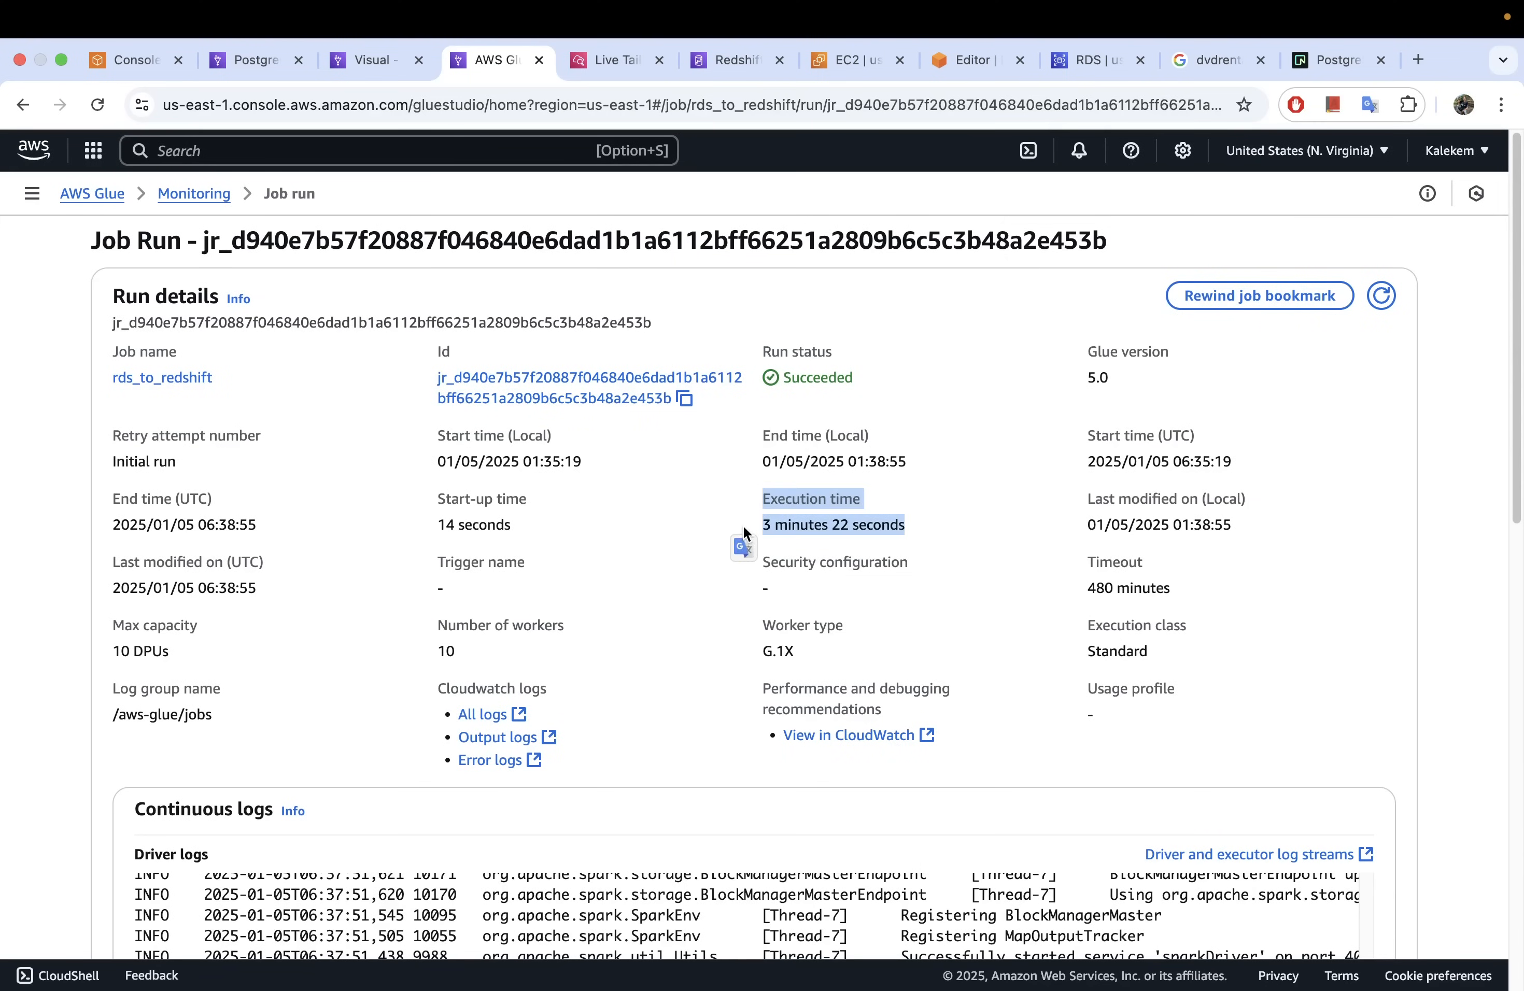
{"action": "left_click", "coordinate": [678, 546]}
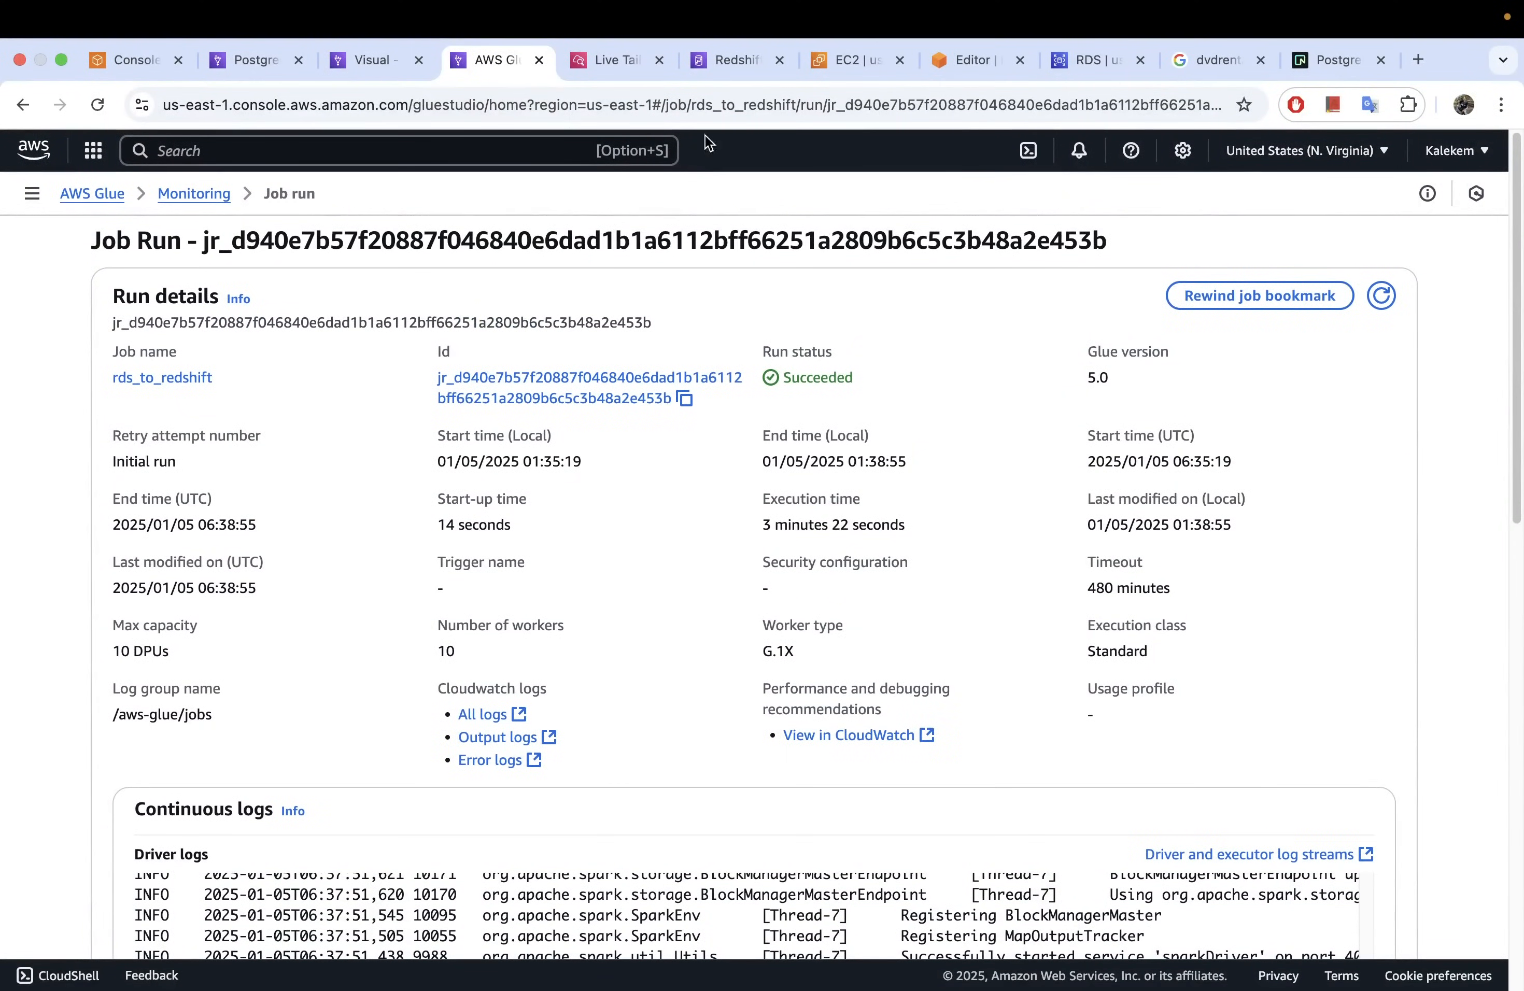
Step: In the Redshift query editor, refresh the resource tree and expand sandbox-workspace down to the tables in dev's public schema
{"action": "left_click", "coordinate": [968, 61]}
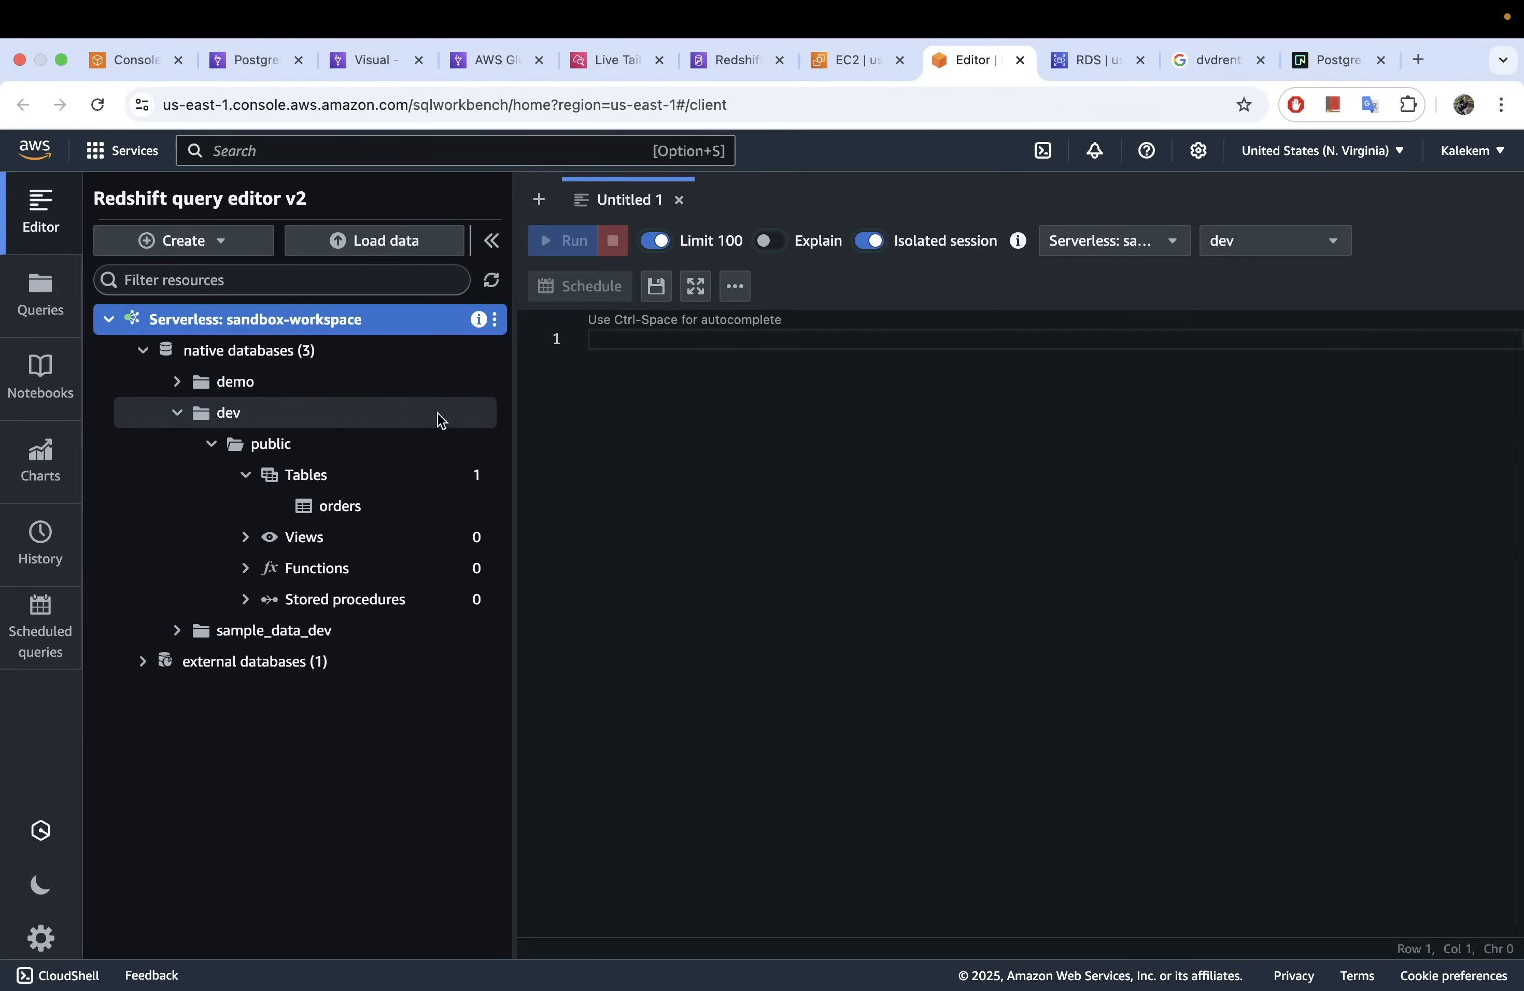
{"action": "left_click", "coordinate": [492, 287]}
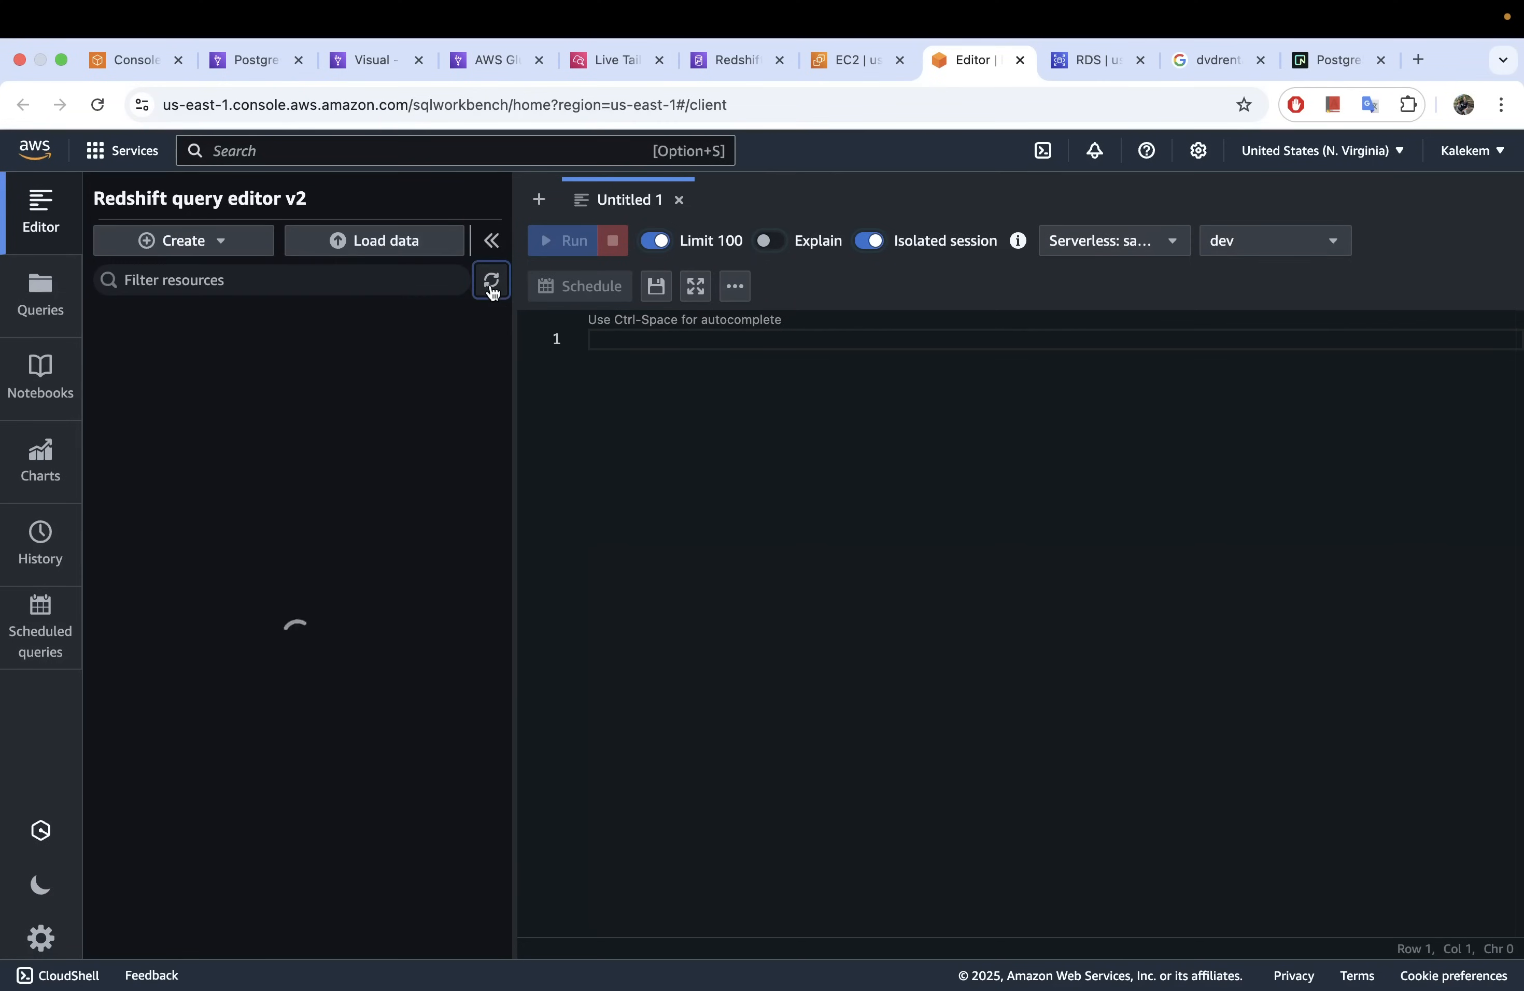
{"action": "left_click", "coordinate": [121, 331]}
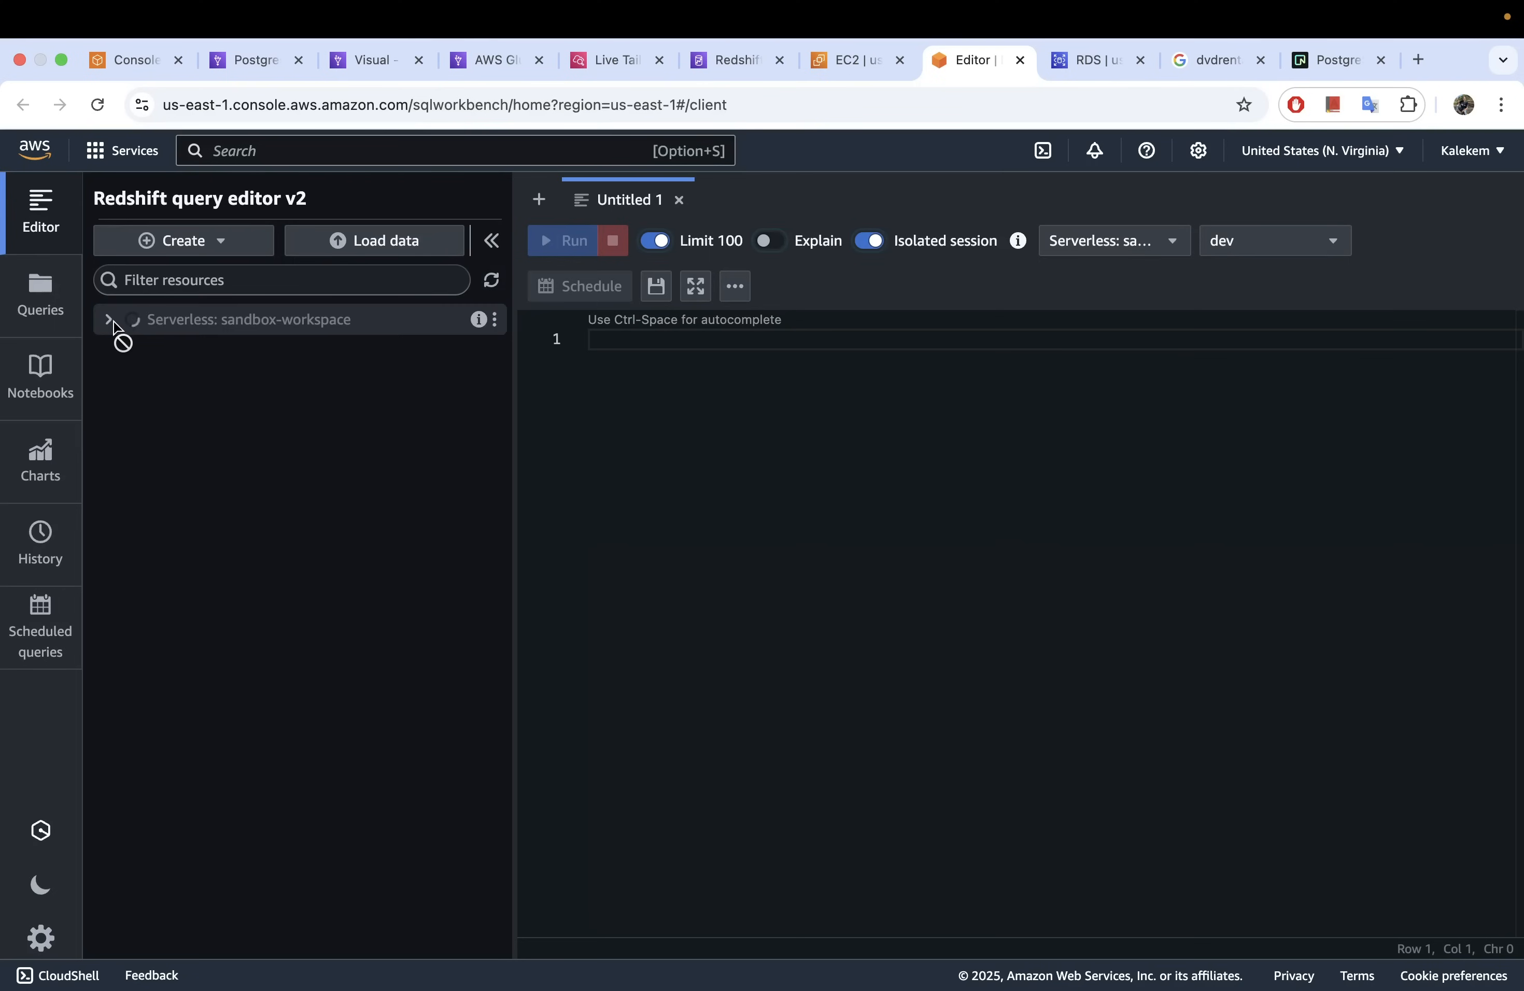
{"action": "left_click", "coordinate": [143, 350]}
{"action": "left_click", "coordinate": [177, 413]}
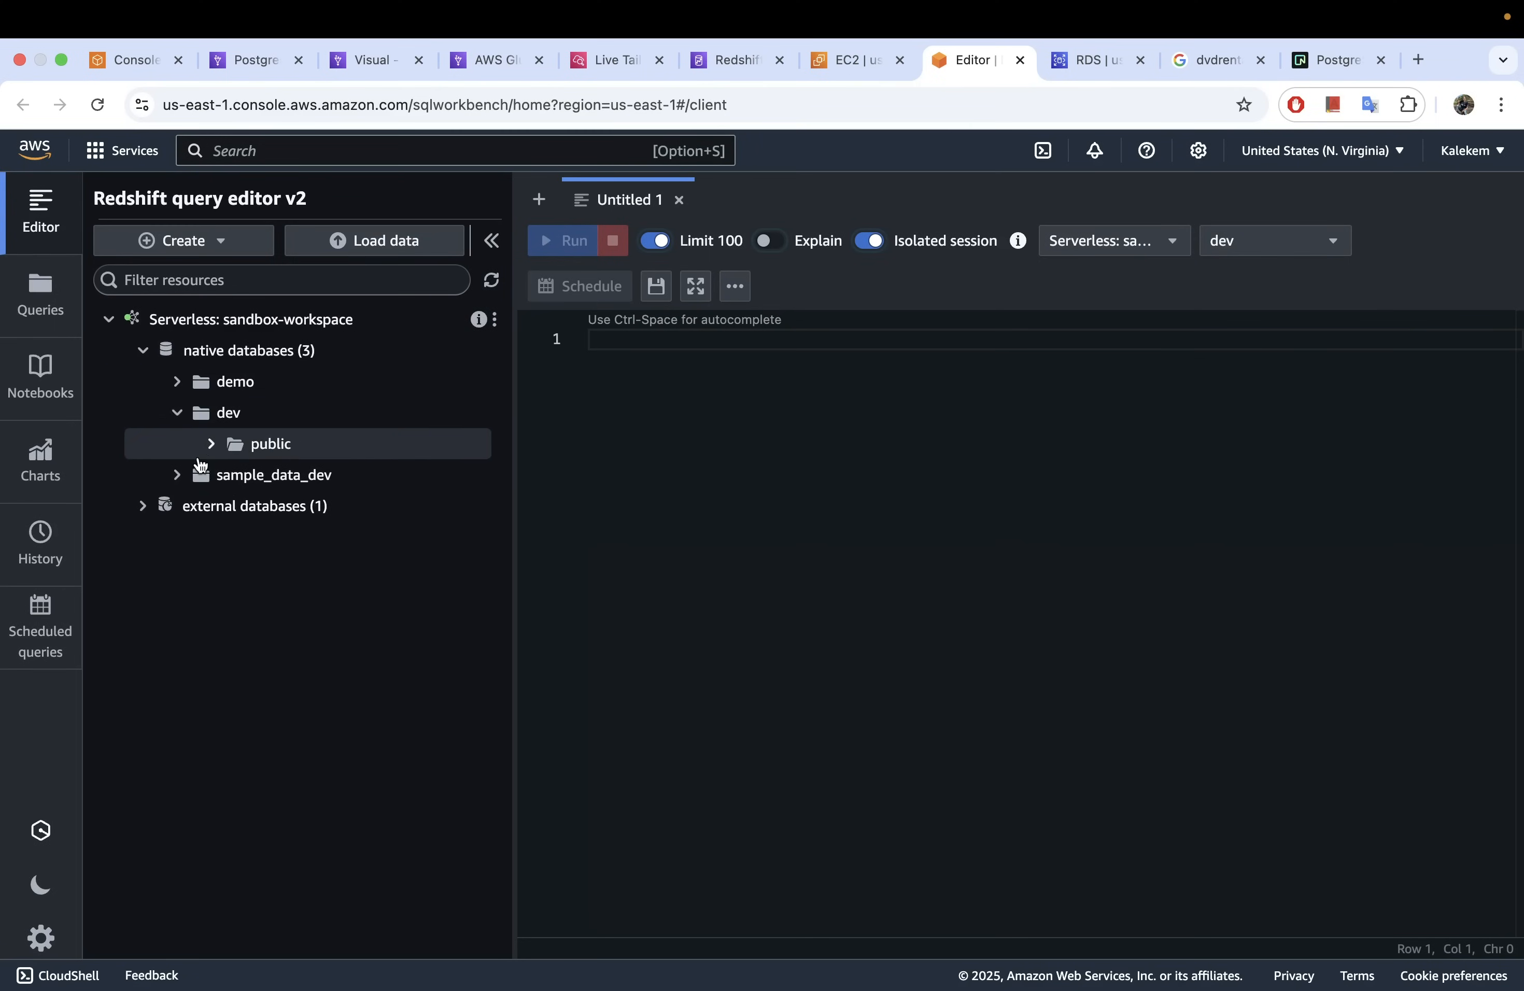
{"action": "left_click", "coordinate": [211, 443]}
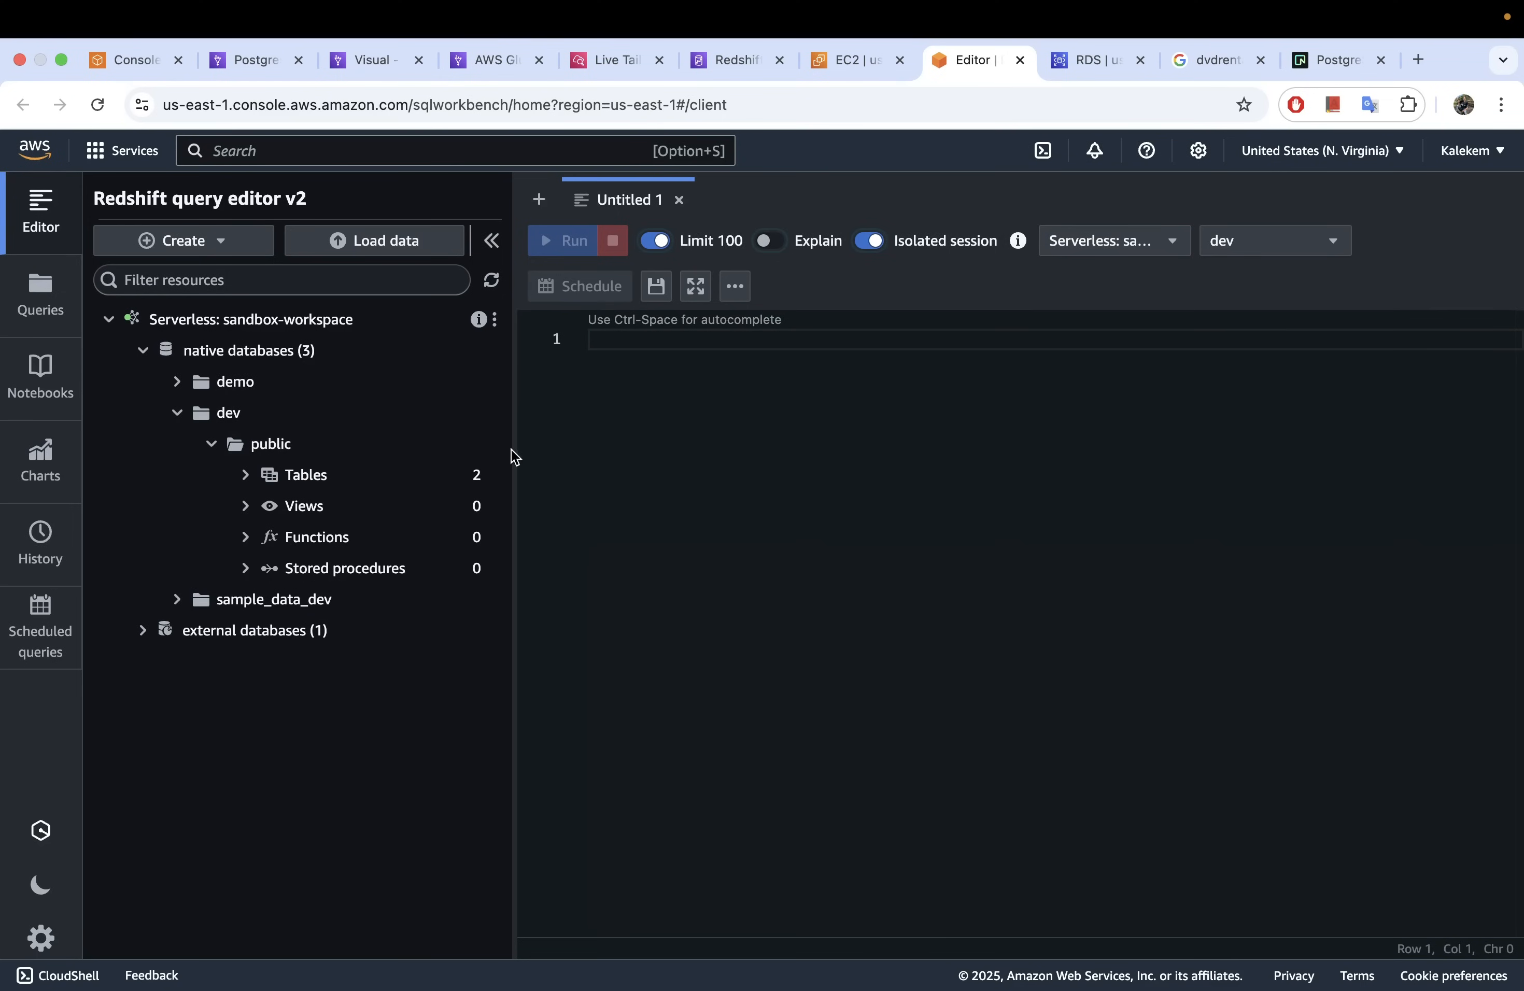
{"action": "left_click", "coordinate": [247, 477]}
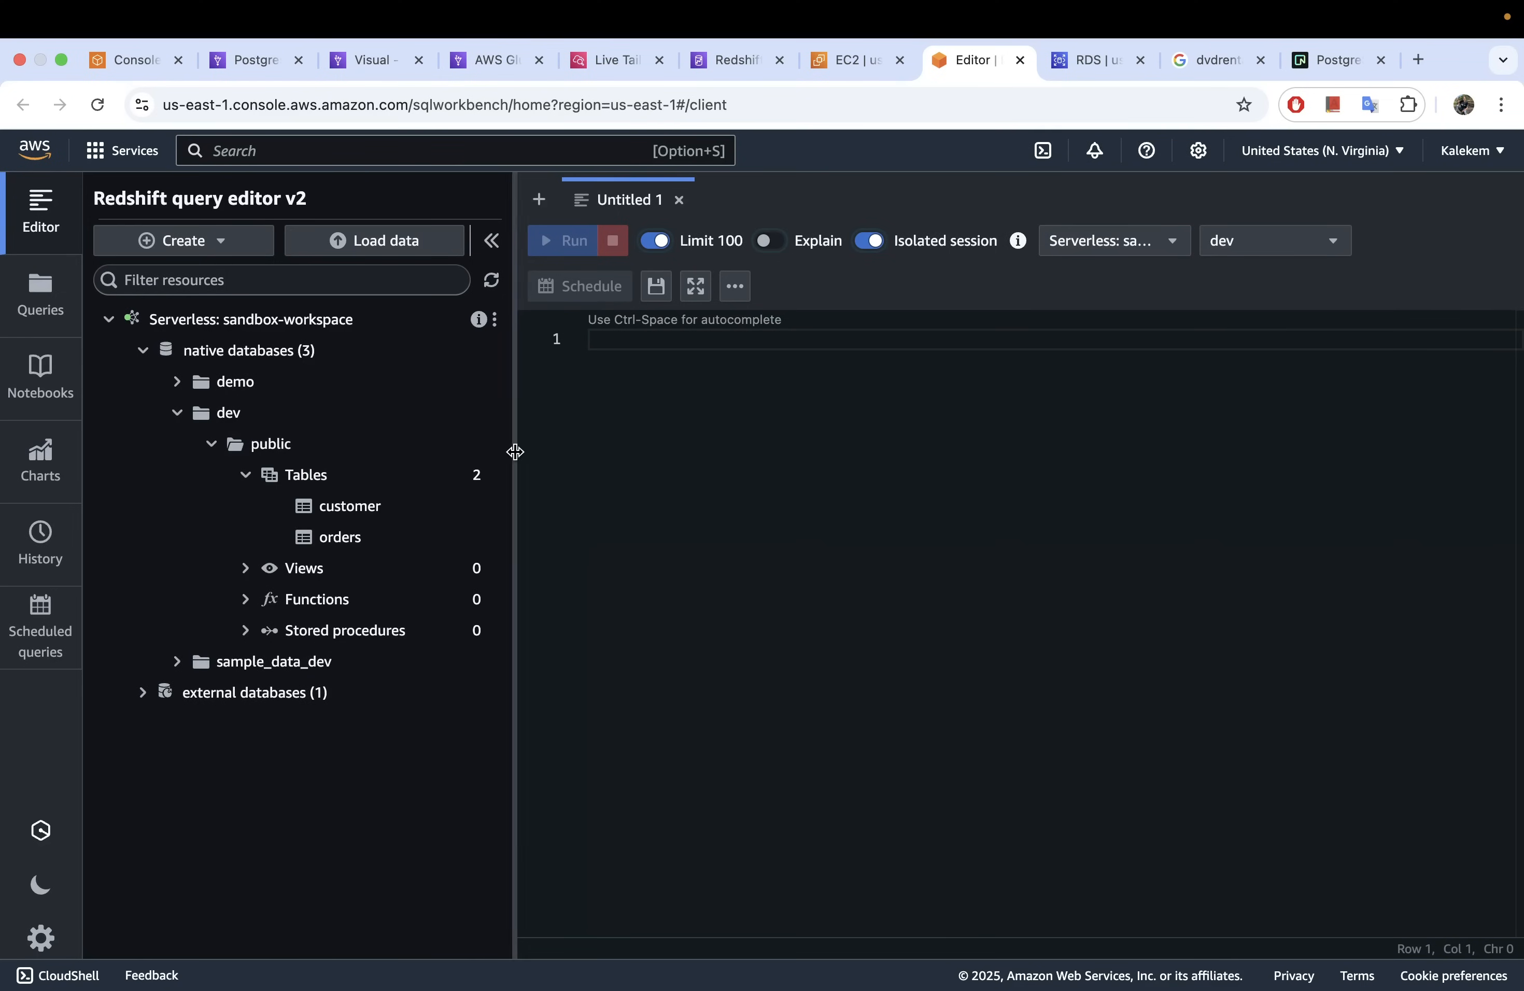
Step: Widen the resource tree and examine the customer table's fields and data types
{"action": "left_click_drag", "start_coordinate": [515, 451], "coordinate": [571, 453]}
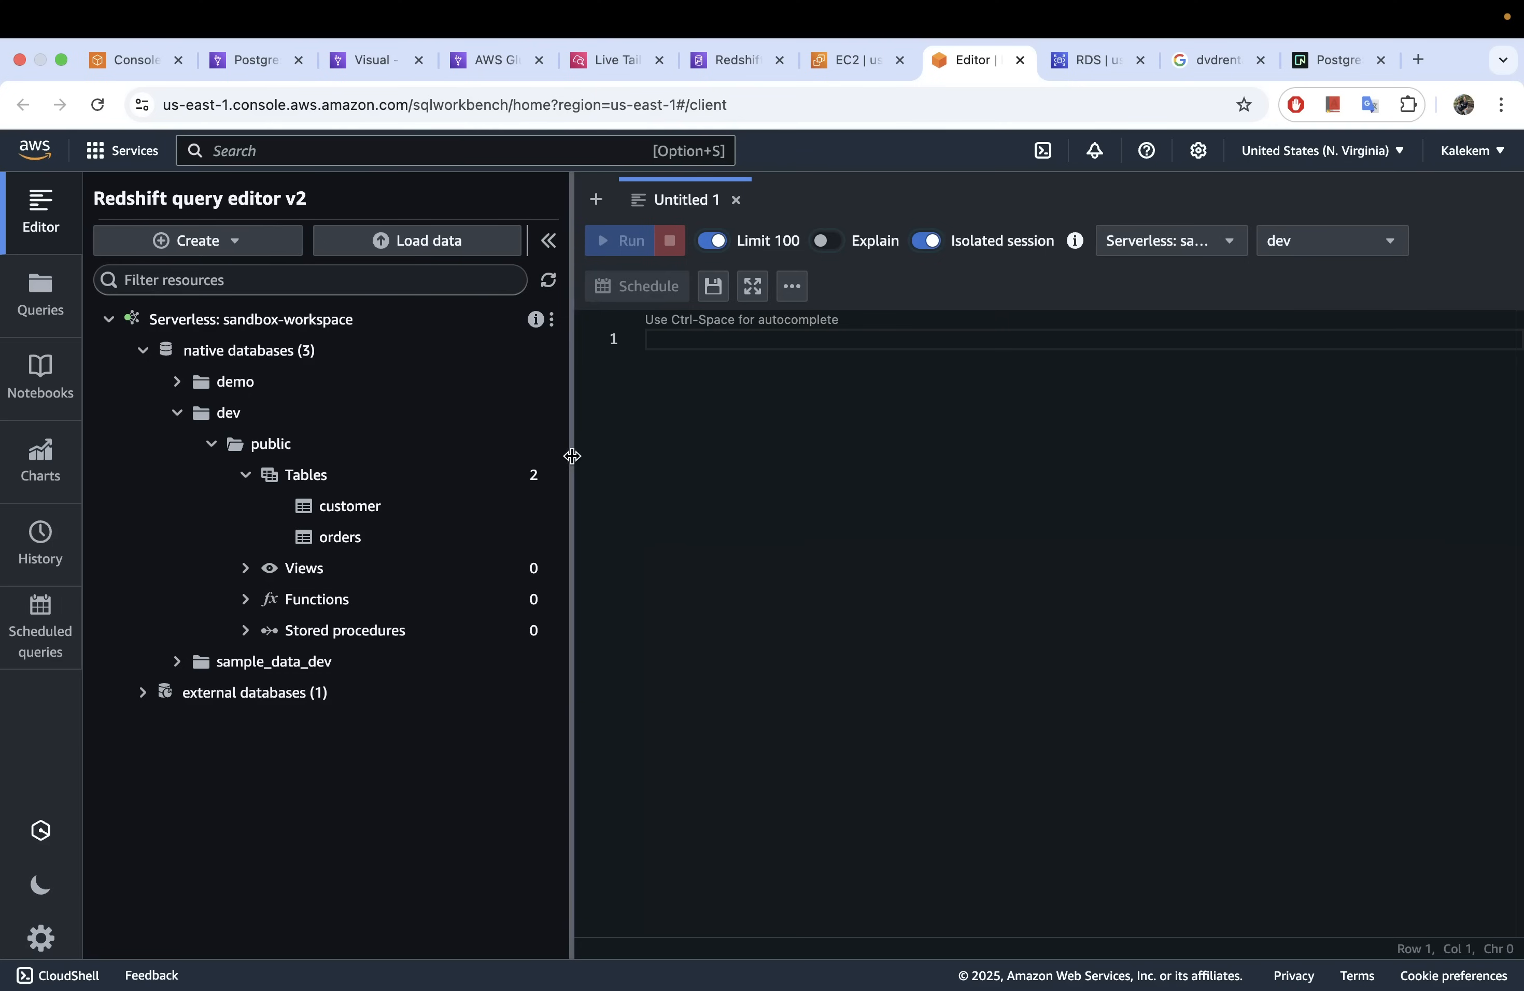
{"action": "left_click", "coordinate": [373, 511]}
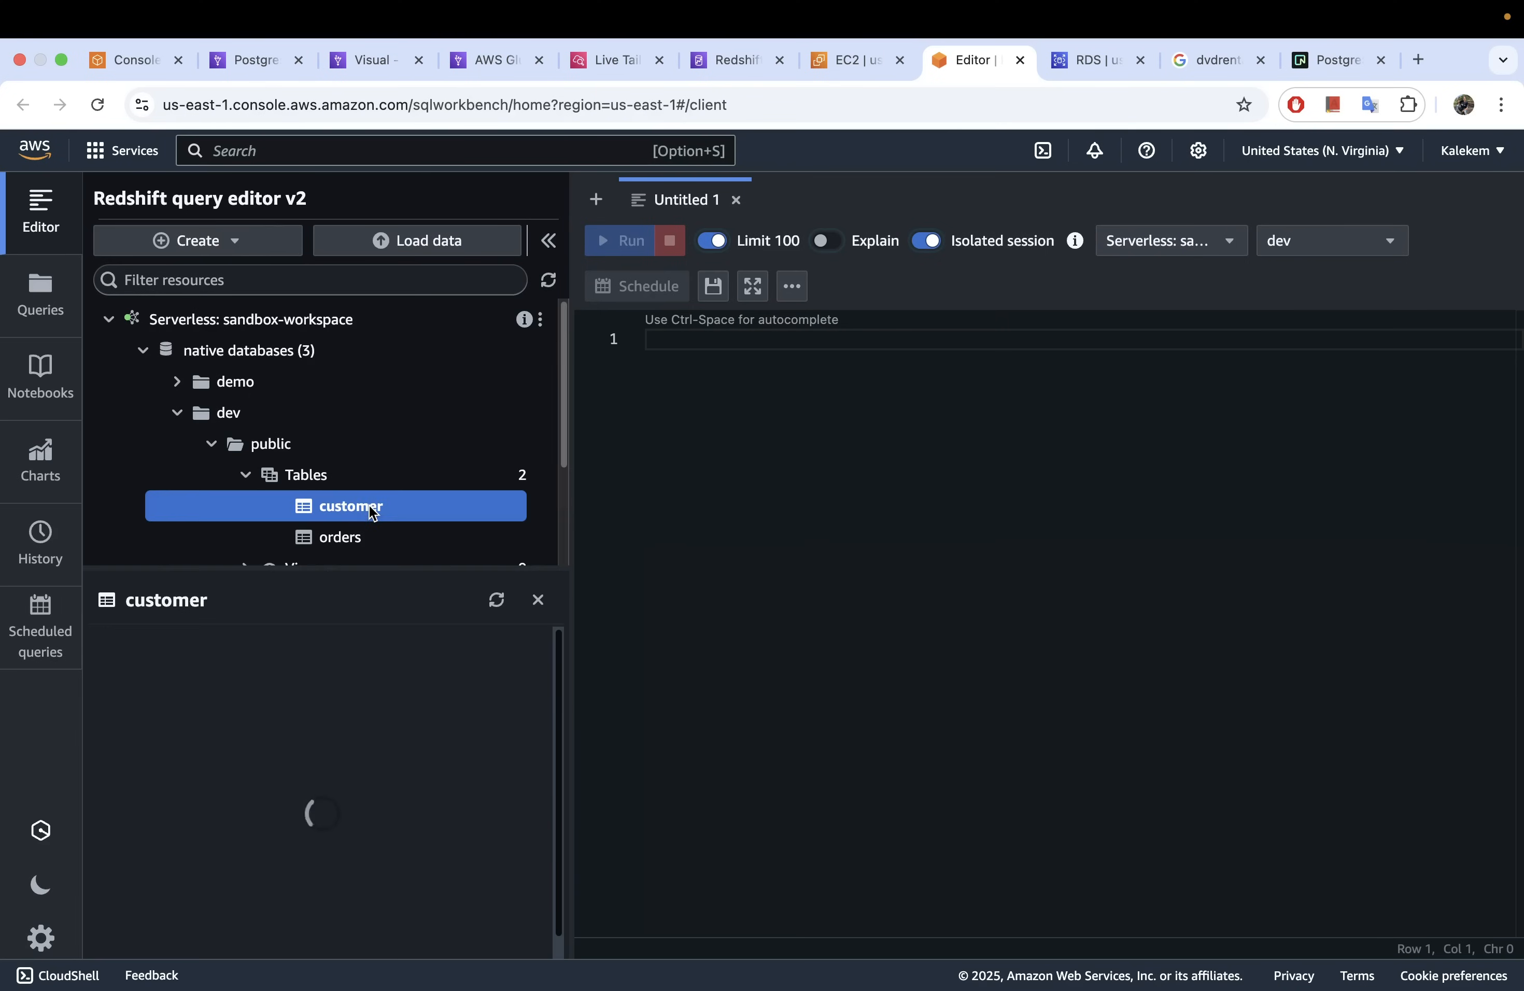
{"action": "scroll", "coordinate": [247, 823], "scroll_direction": "down", "scroll_amount": 1}
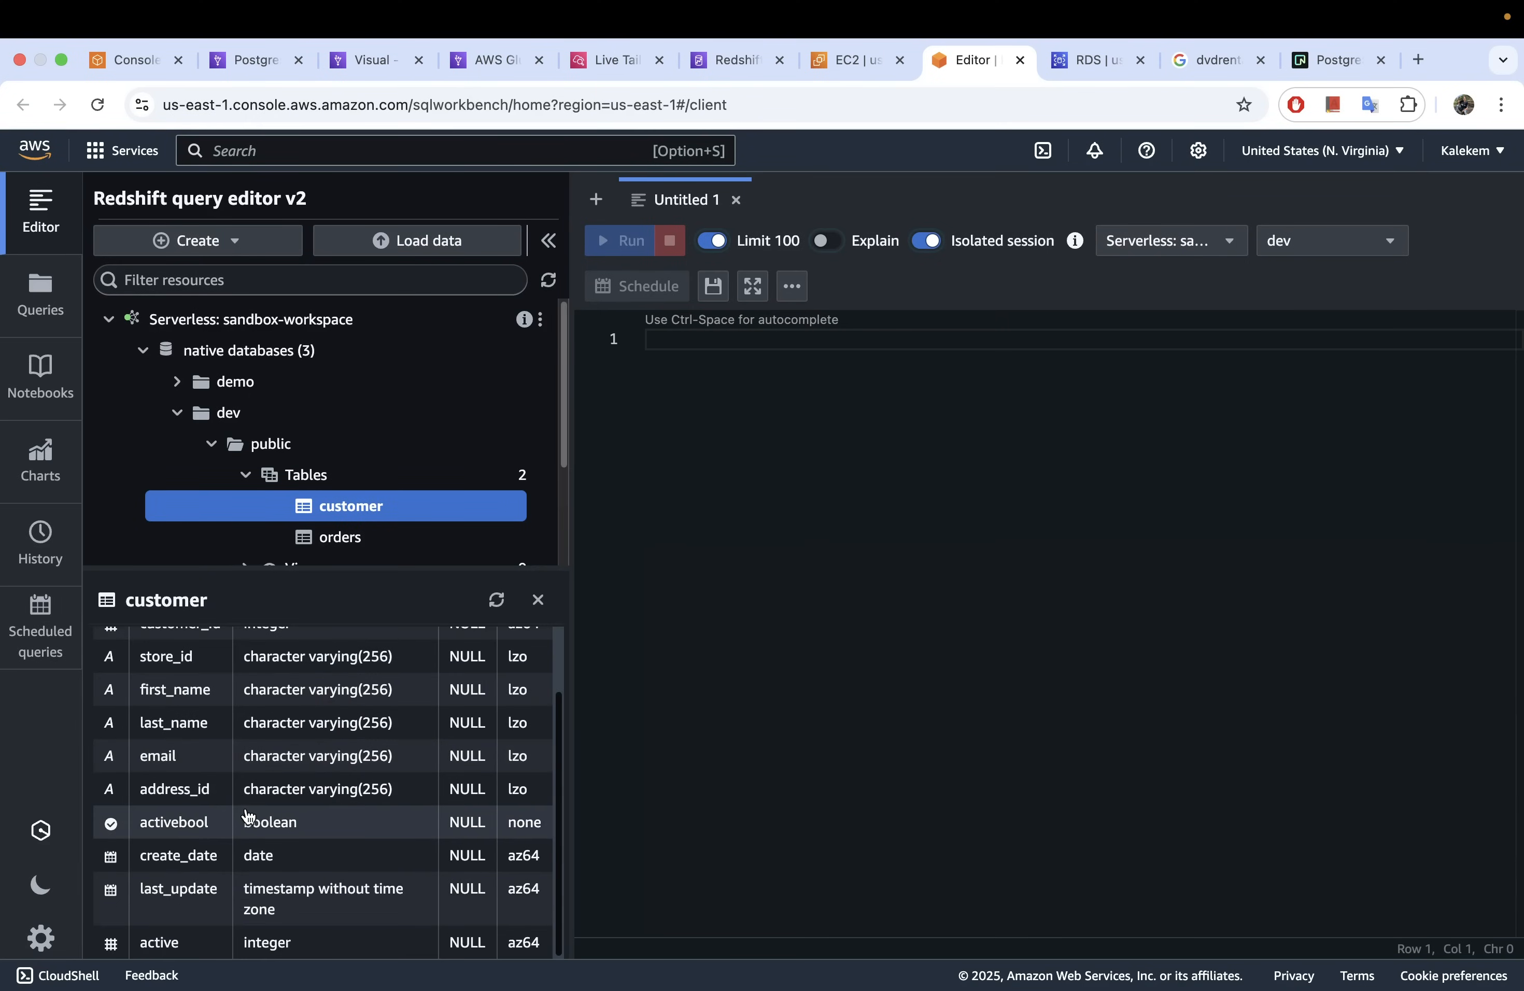
{"action": "scroll", "coordinate": [249, 820], "scroll_direction": "up", "scroll_amount": 3}
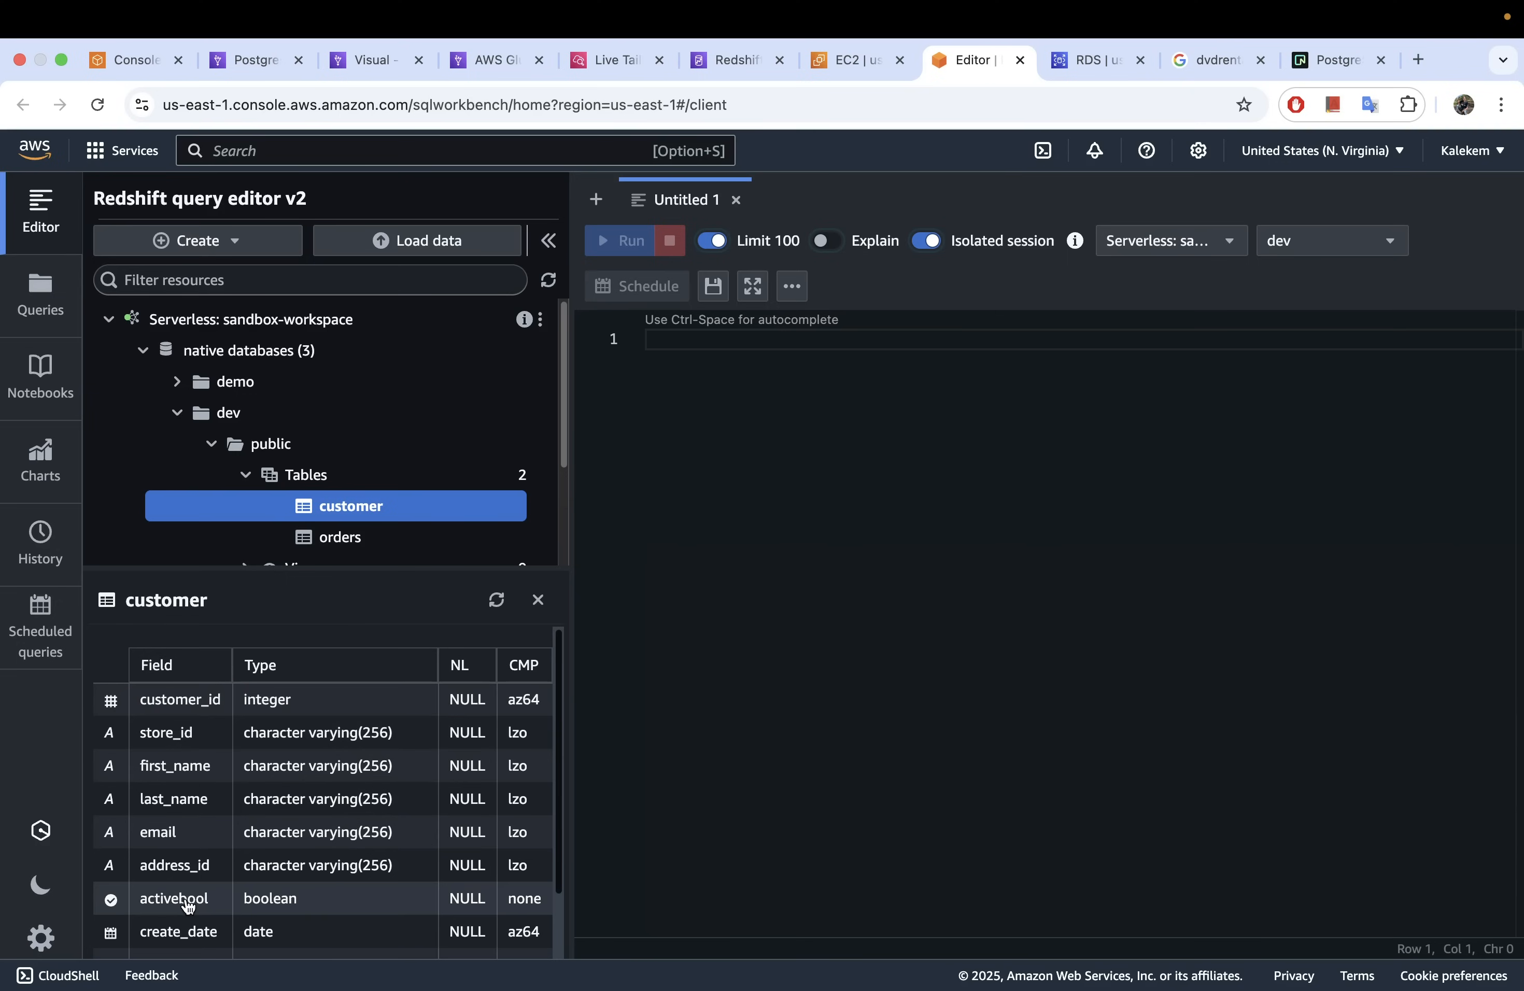
Step: Generate a select-all query for the dev.public.customer table, narrow the resource tree and run the query
{"action": "right_click", "coordinate": [431, 512]}
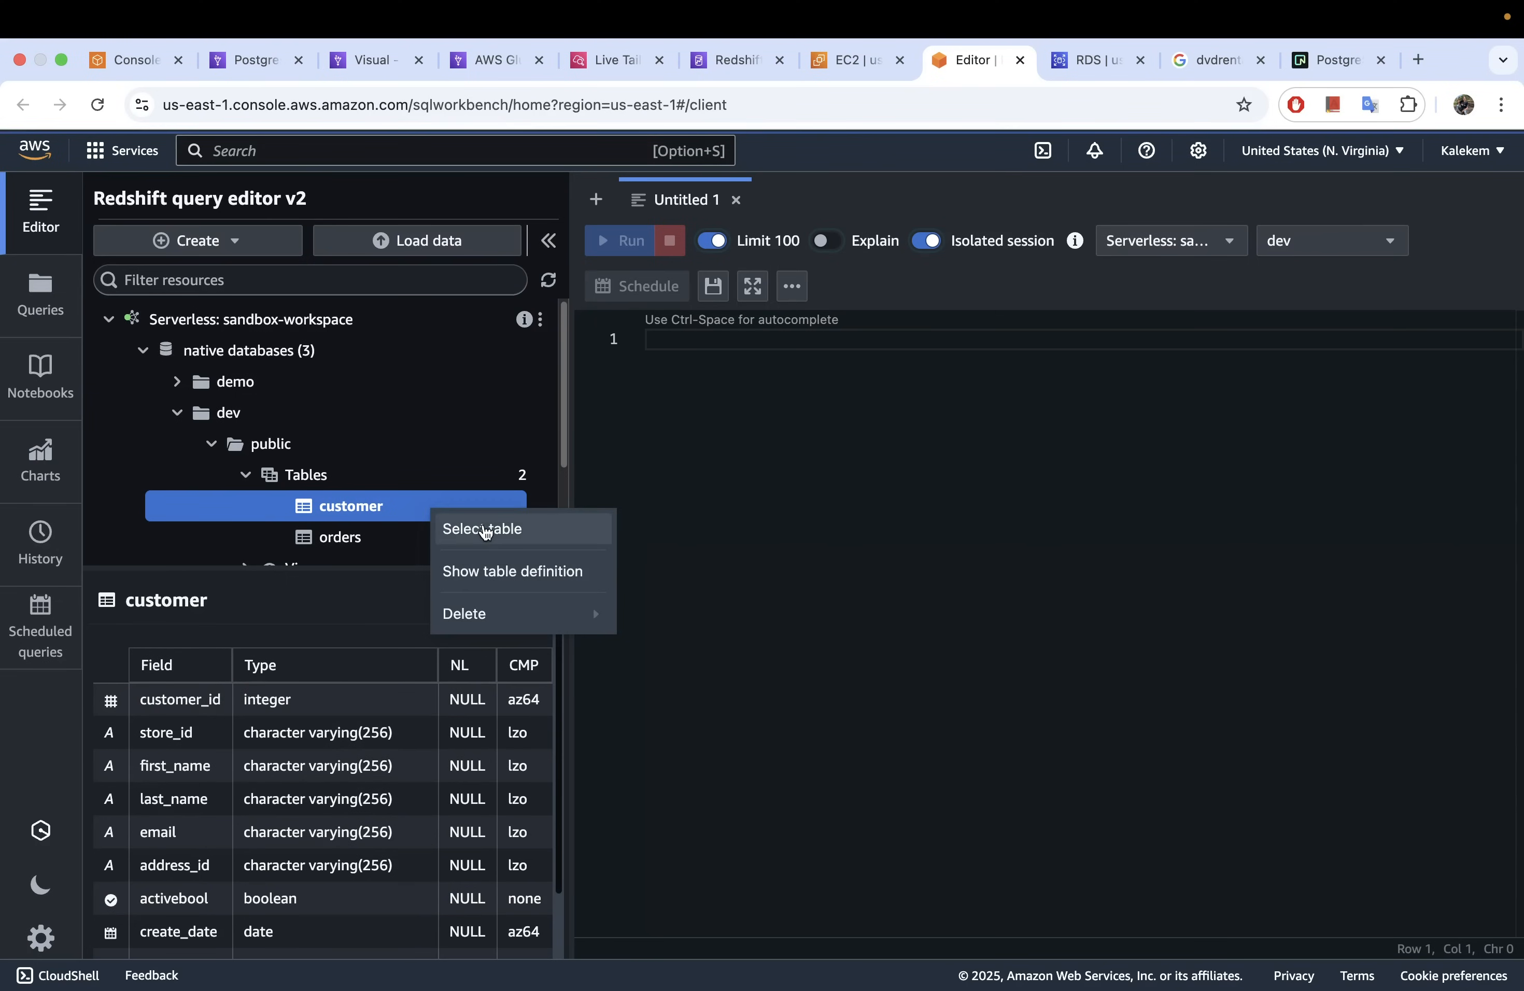
{"action": "left_click", "coordinate": [482, 529]}
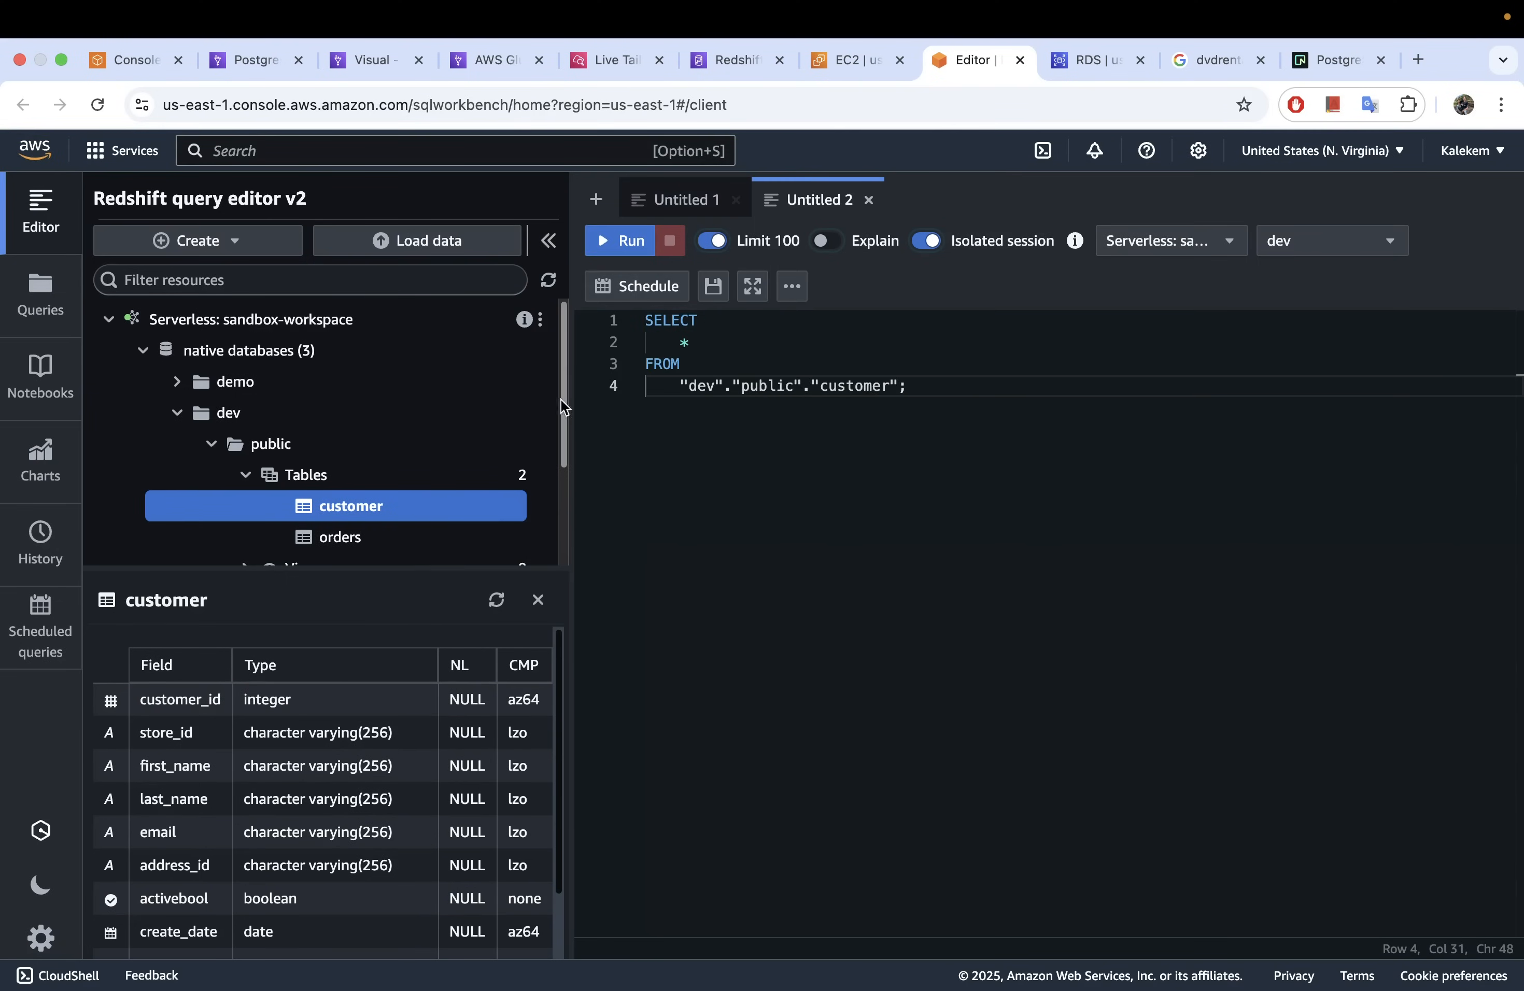
{"action": "left_click_drag", "start_coordinate": [570, 399], "coordinate": [450, 400]}
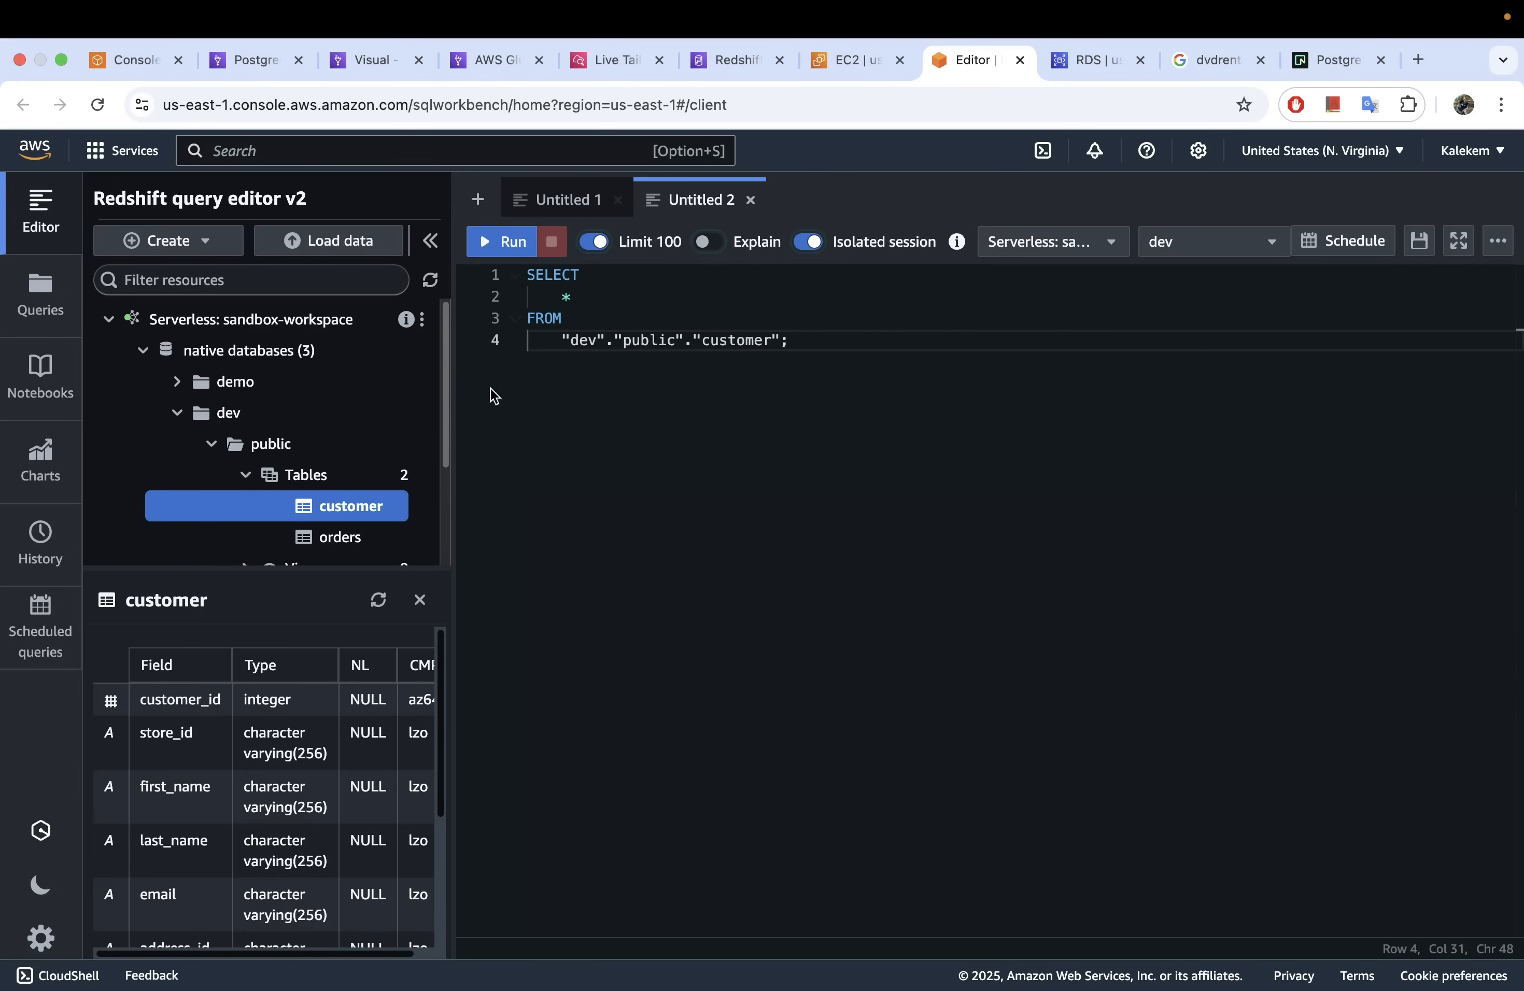
{"action": "left_click", "coordinate": [499, 243]}
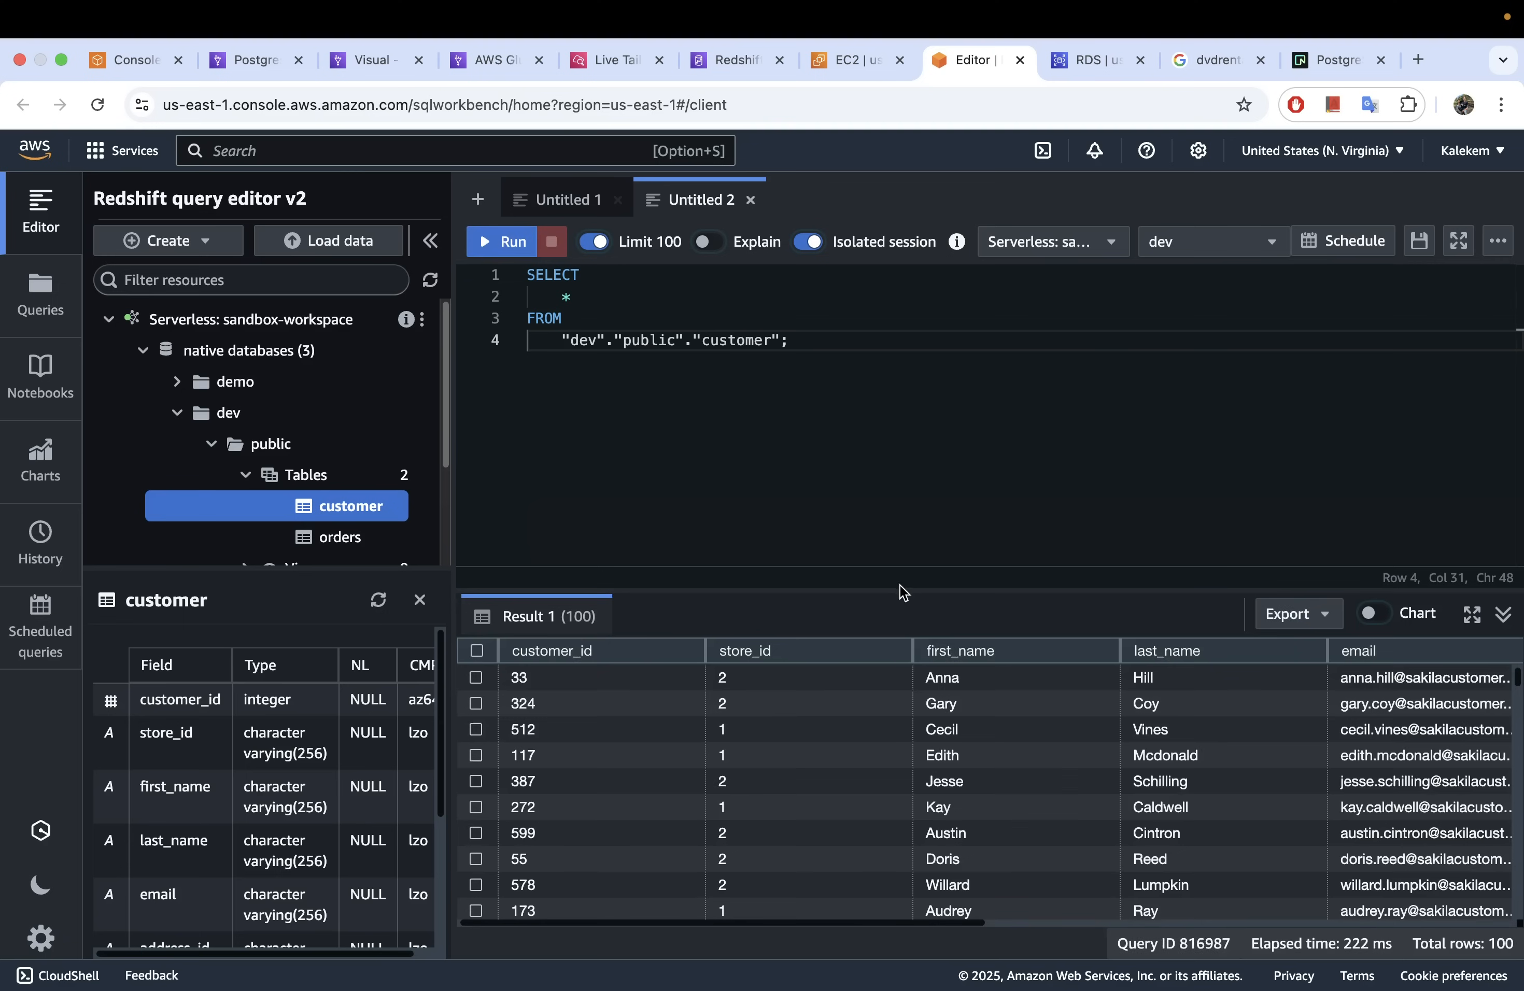
Step: Enlarge the results area and look through the returned customer rows and columns
{"action": "left_click_drag", "start_coordinate": [897, 586], "coordinate": [875, 442]}
{"action": "scroll", "coordinate": [1053, 831], "scroll_direction": "down", "scroll_amount": 10}
{"action": "scroll", "coordinate": [1054, 818], "scroll_direction": "up", "scroll_amount": 10}
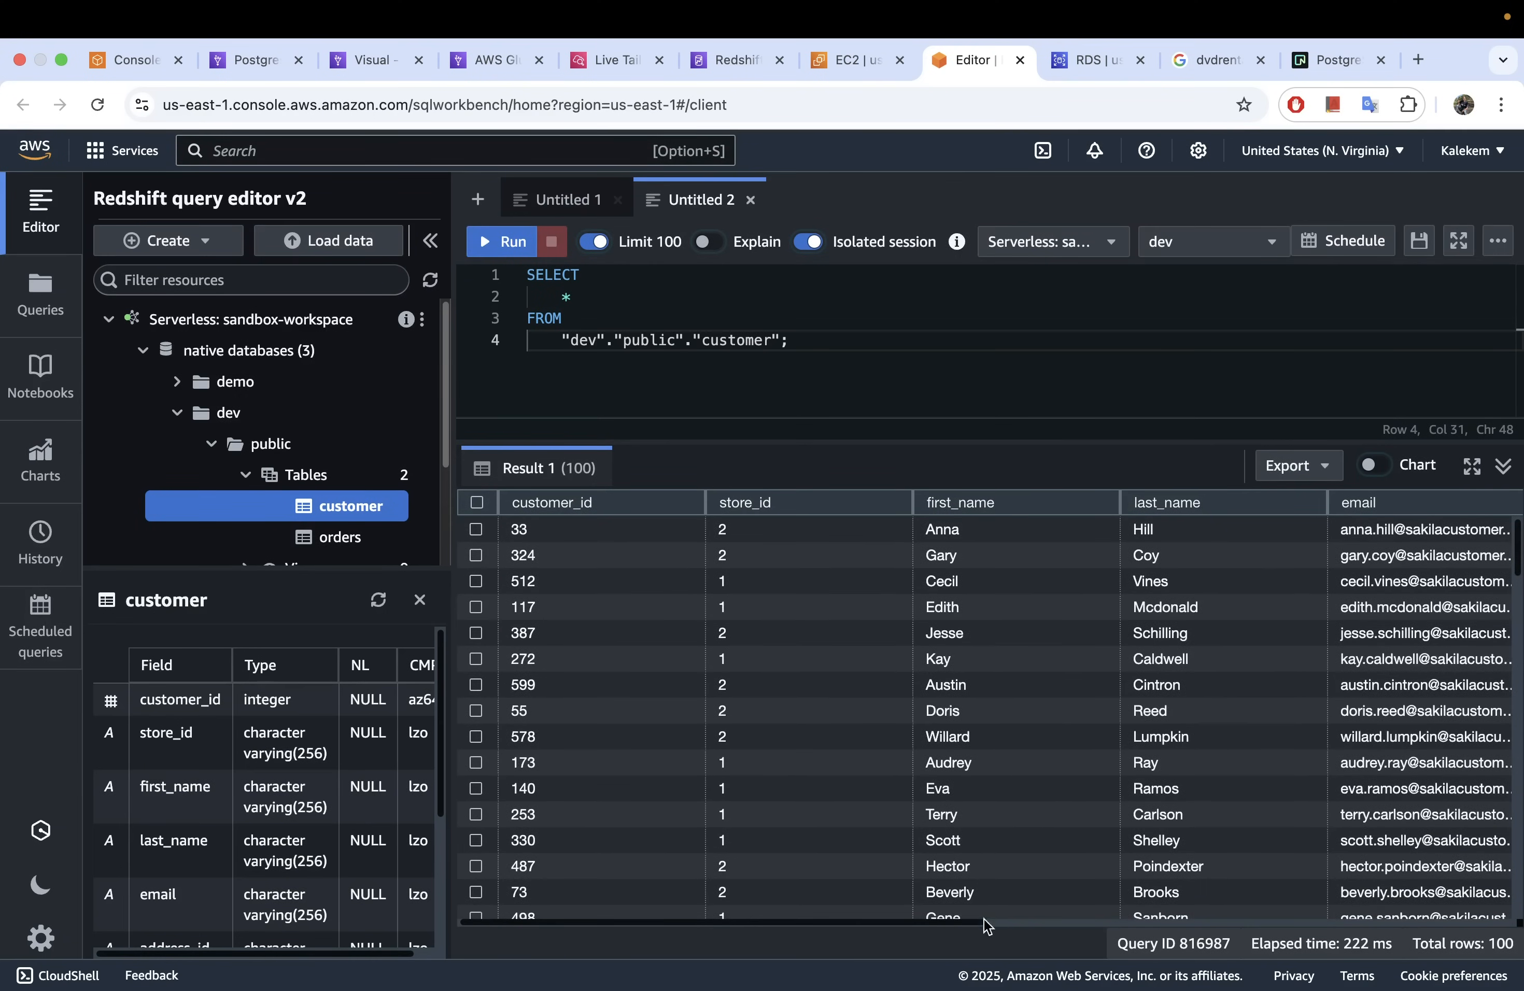
{"action": "left_click_drag", "start_coordinate": [921, 922], "coordinate": [646, 907]}
Step: Switch to DBeaver, review the source customer table's rows and narrow the database navigator
{"action": "key", "text": "ctrl+Left"}
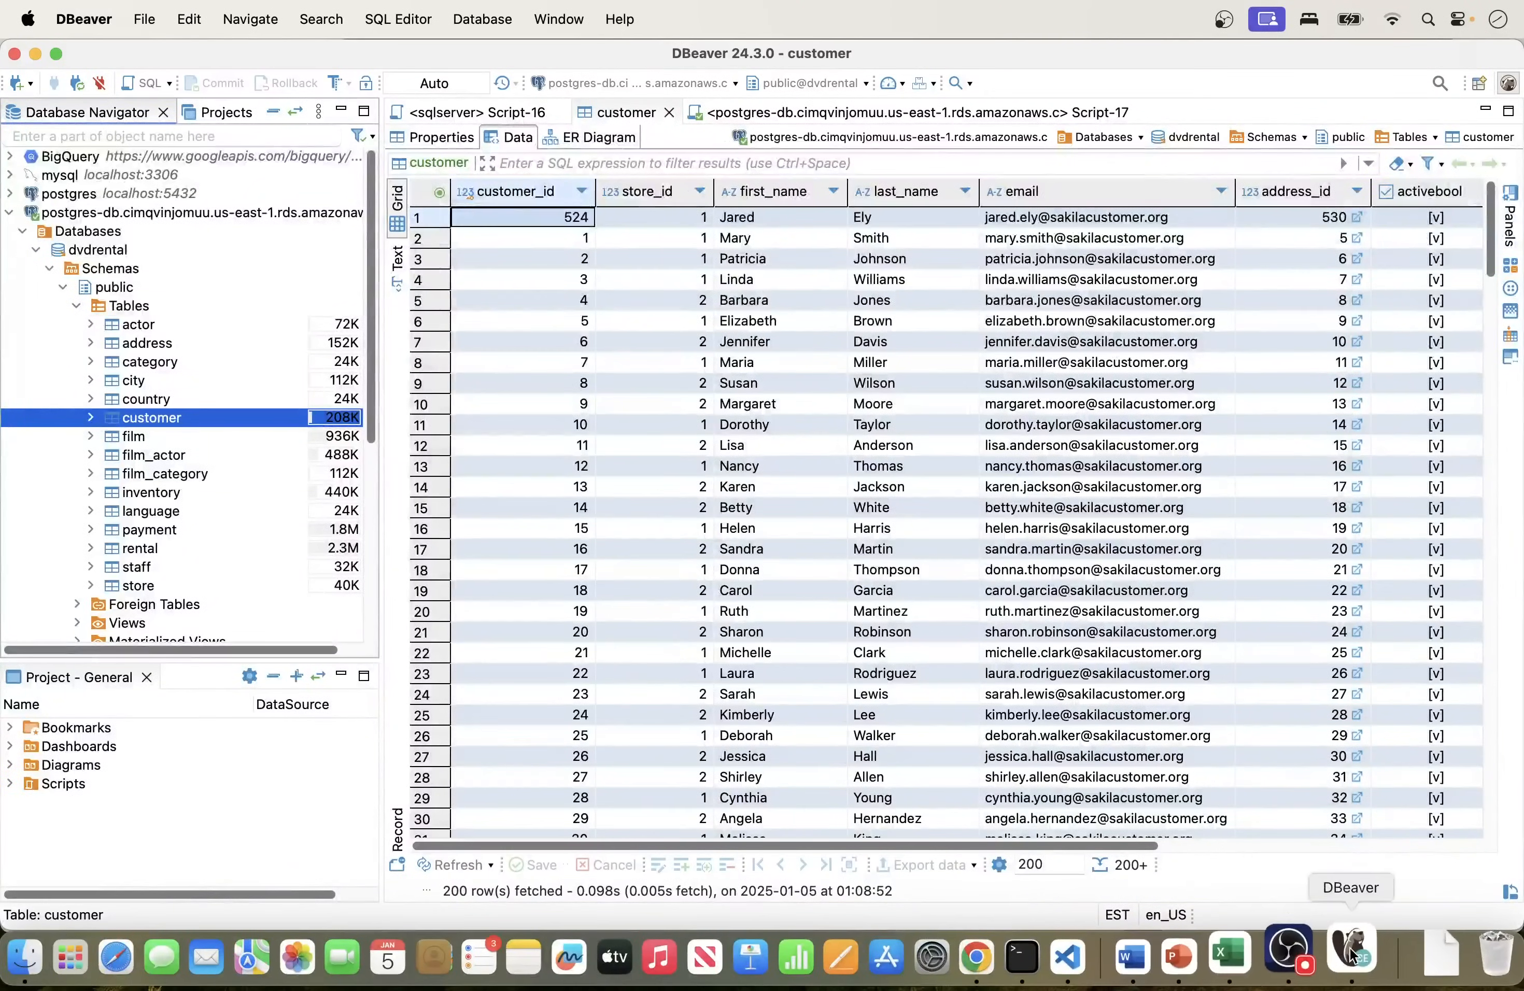
{"action": "scroll", "coordinate": [732, 490], "scroll_direction": "down", "scroll_amount": 5}
{"action": "scroll", "coordinate": [731, 491], "scroll_direction": "up", "scroll_amount": 5}
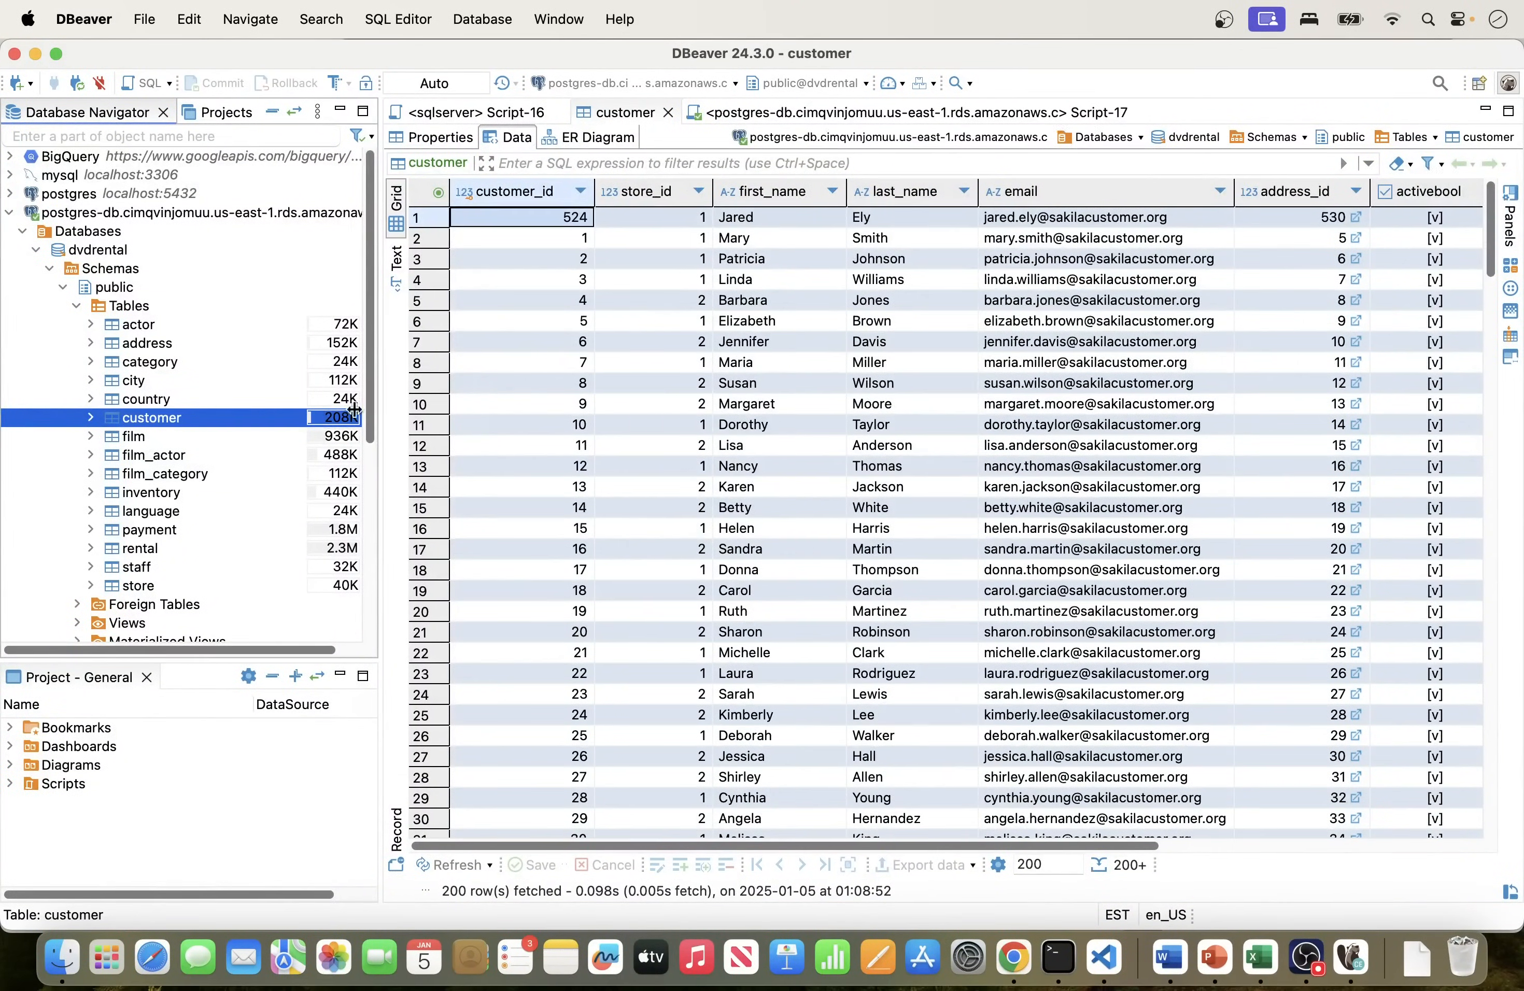
{"action": "left_click_drag", "start_coordinate": [385, 412], "coordinate": [277, 409]}
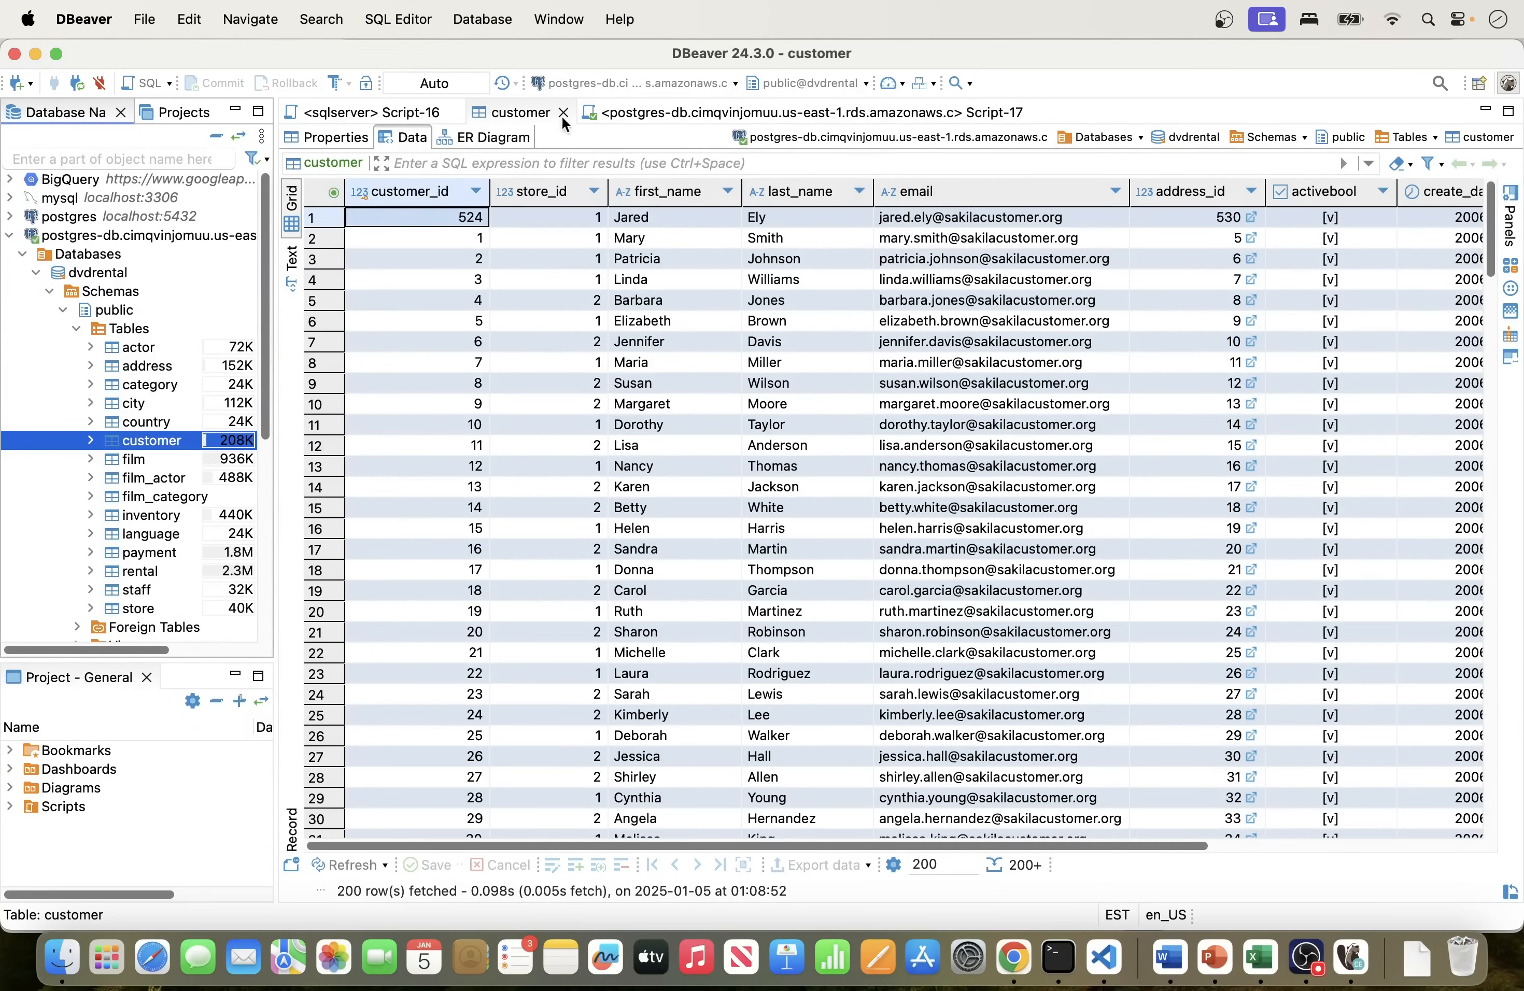
Step: Create a new SQL script on the dvdrental database and run "select count(*) from customer c"
{"action": "left_click", "coordinate": [78, 258]}
{"action": "left_click", "coordinate": [89, 278]}
{"action": "right_click", "coordinate": [94, 279]}
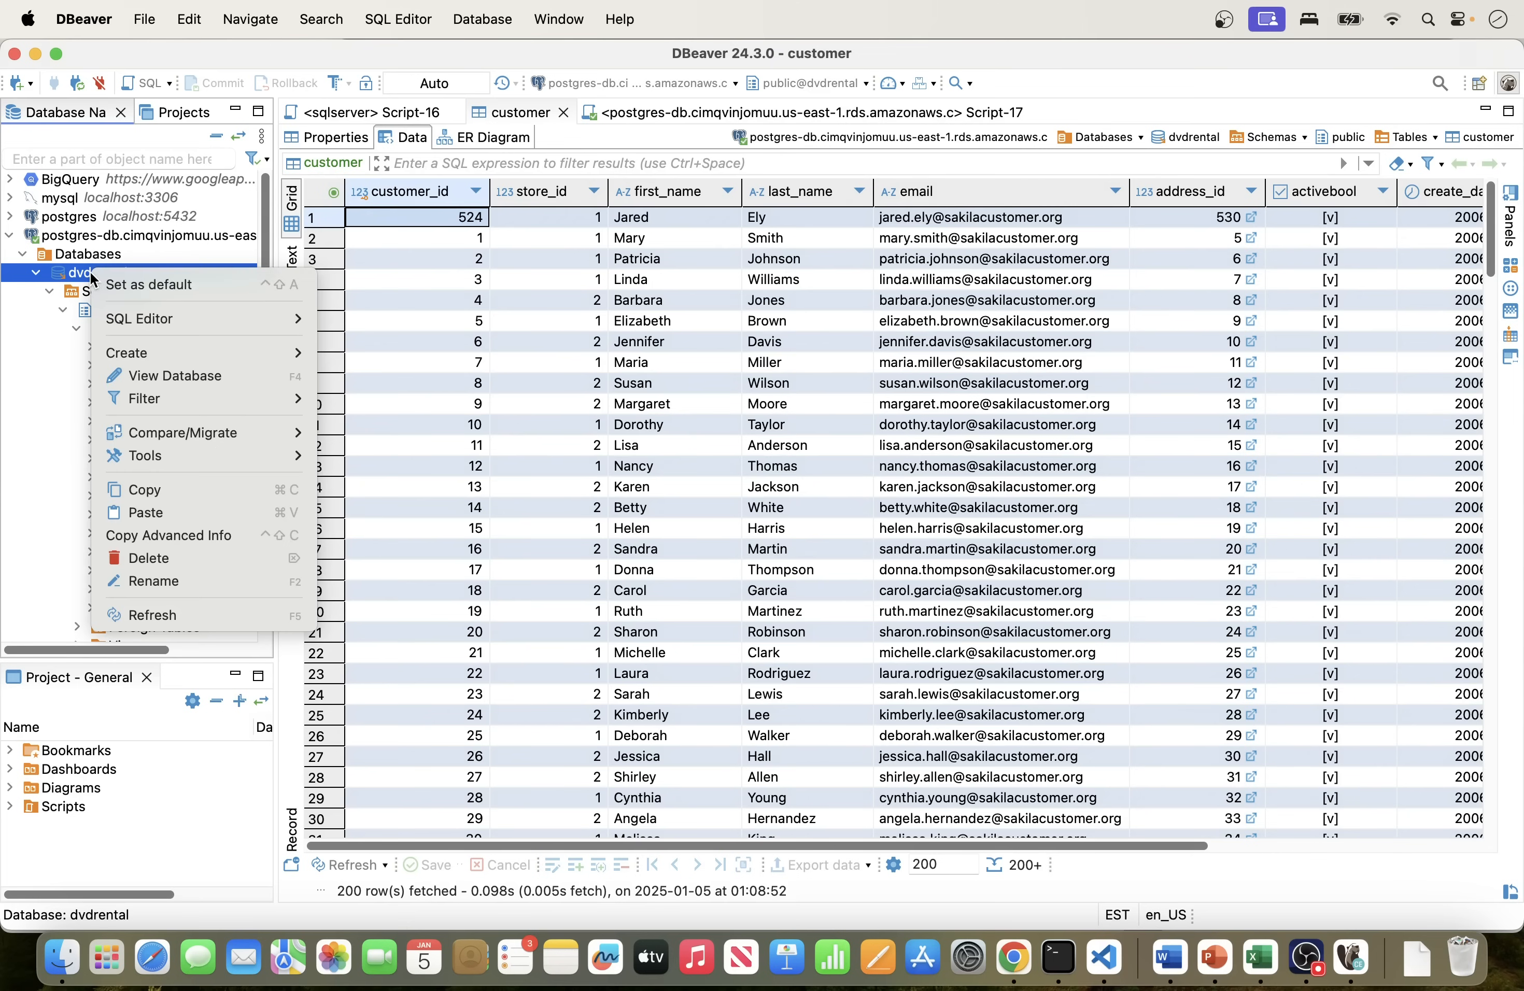
{"action": "mouse_move", "coordinate": [193, 319]}
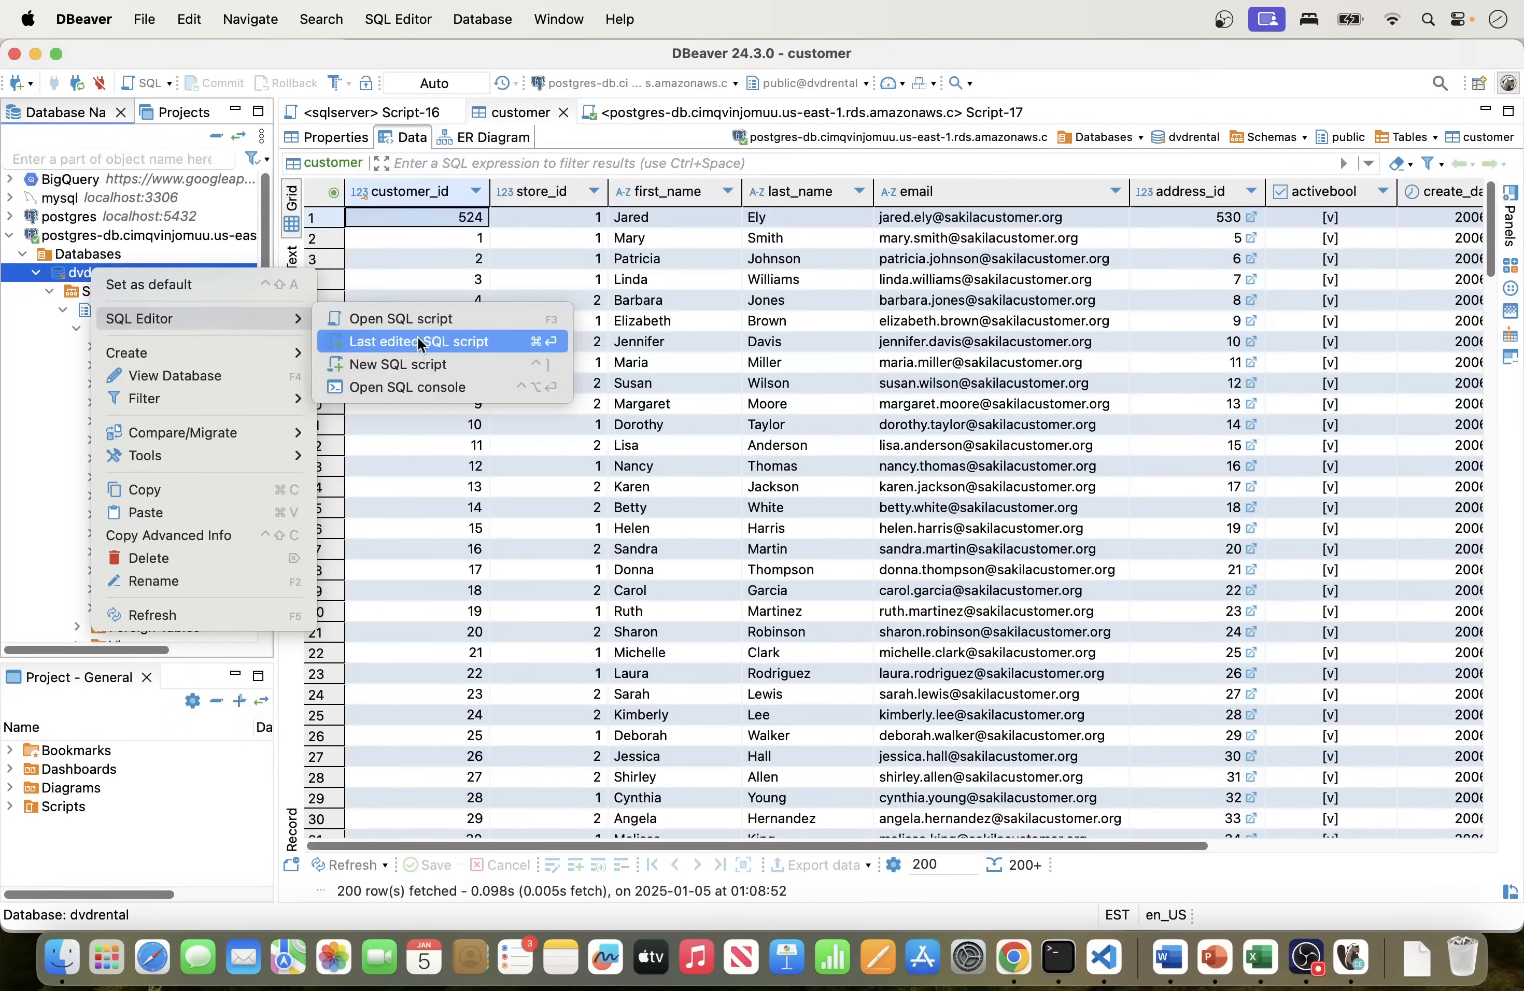
{"action": "left_click", "coordinate": [416, 365]}
{"action": "type", "text": "selec"}
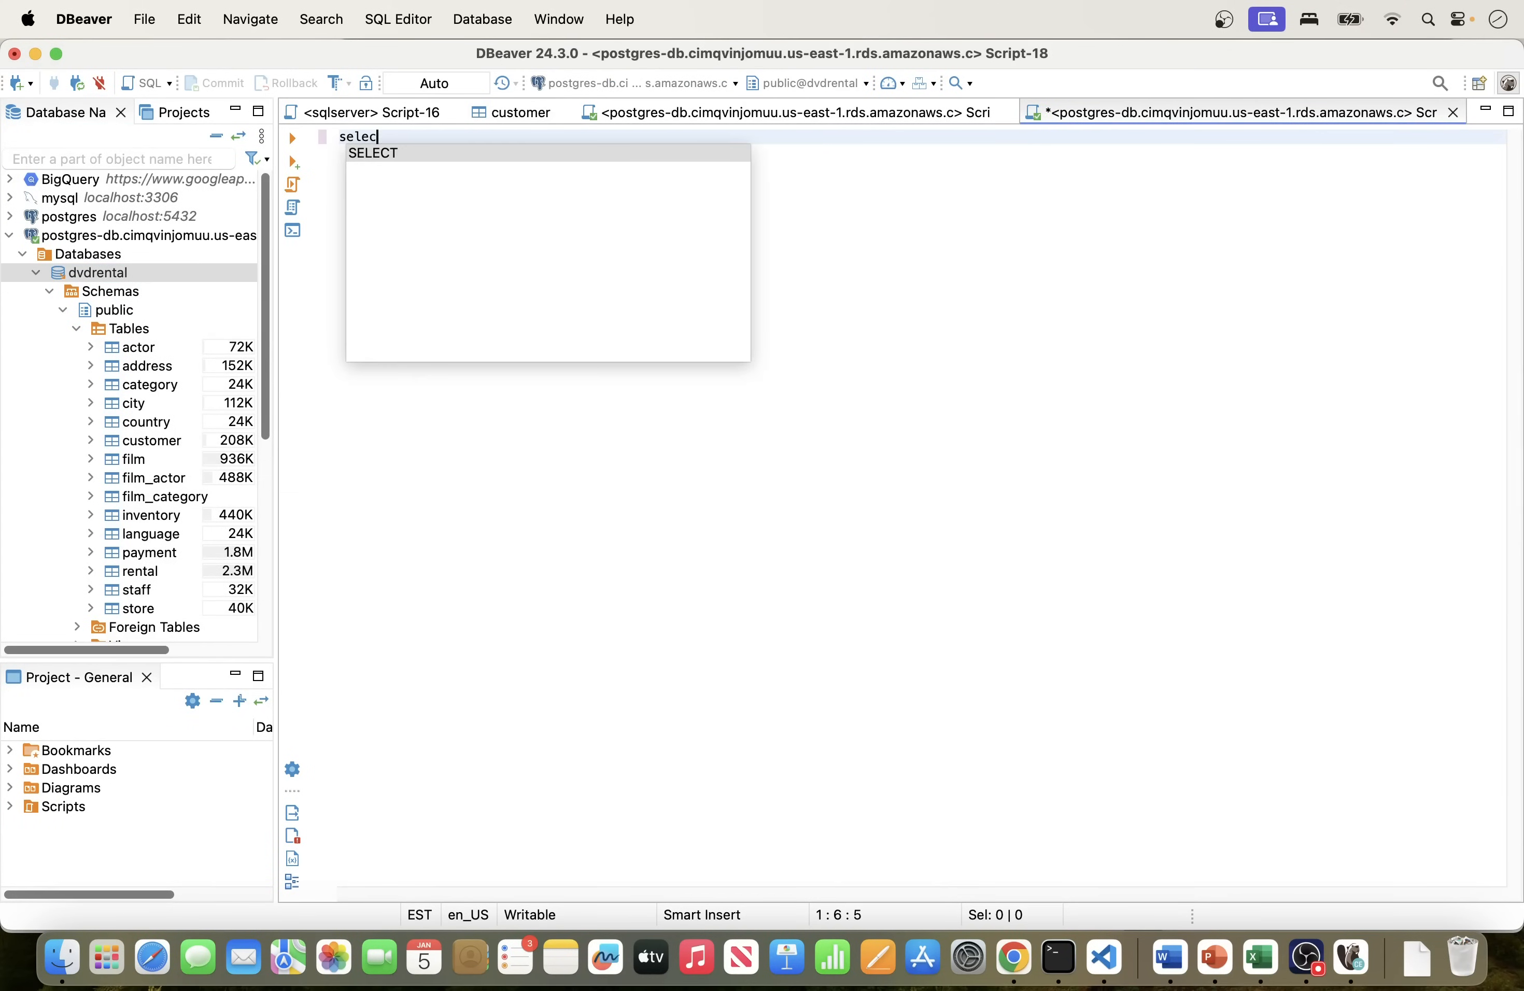
{"action": "type", "text": "t count"}
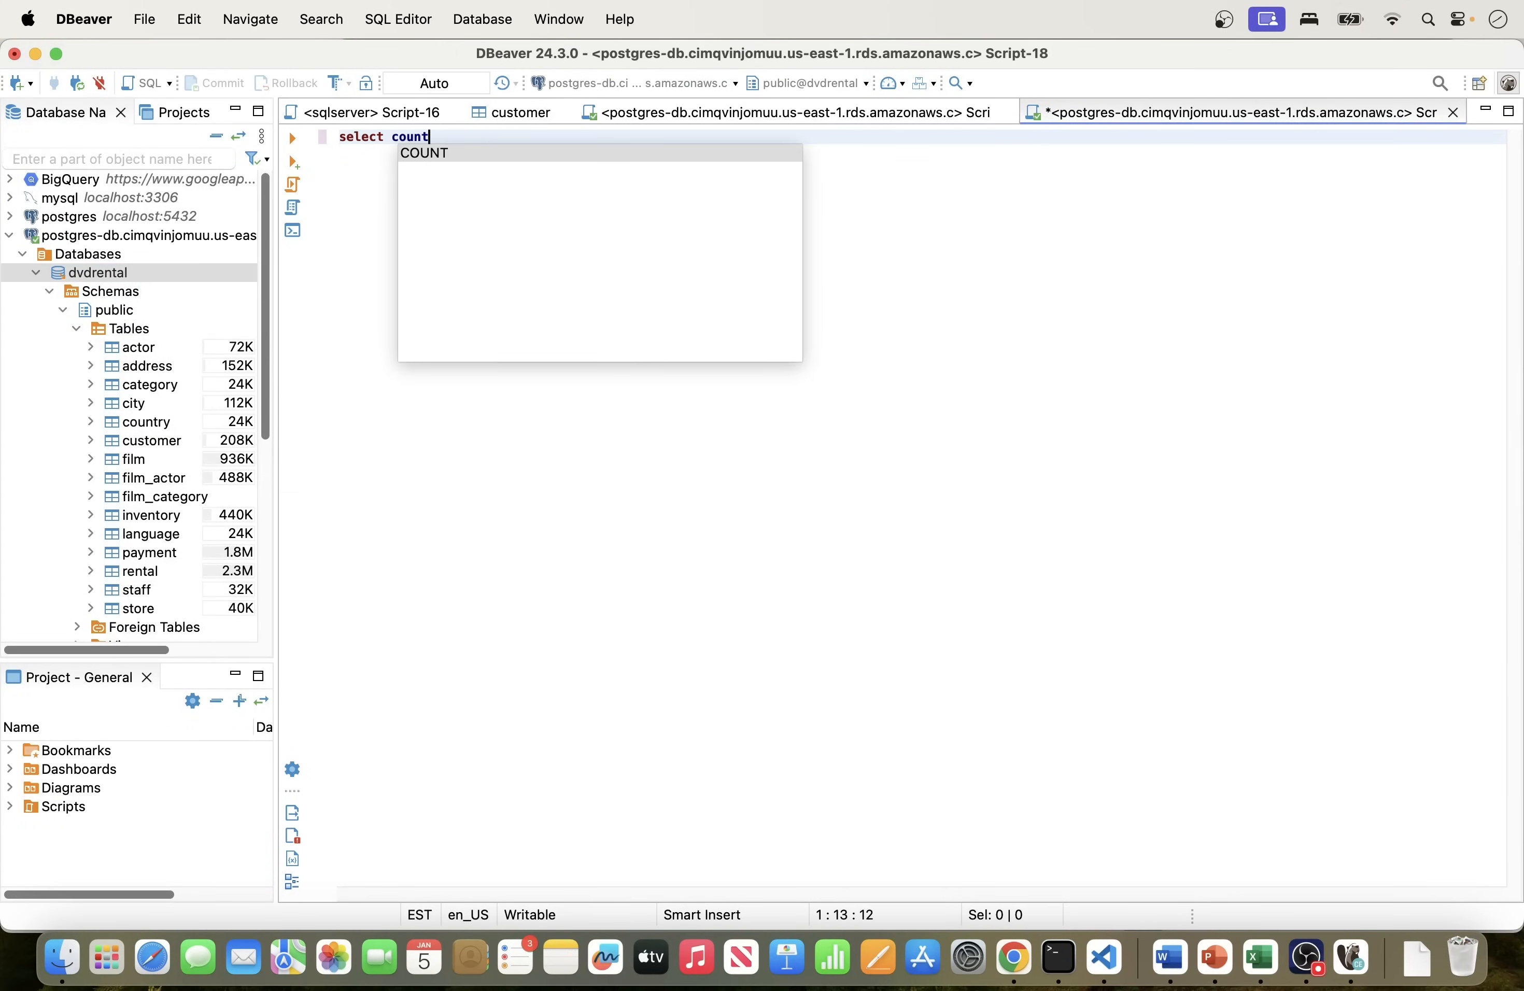
{"action": "type", "text": "(*) fro"}
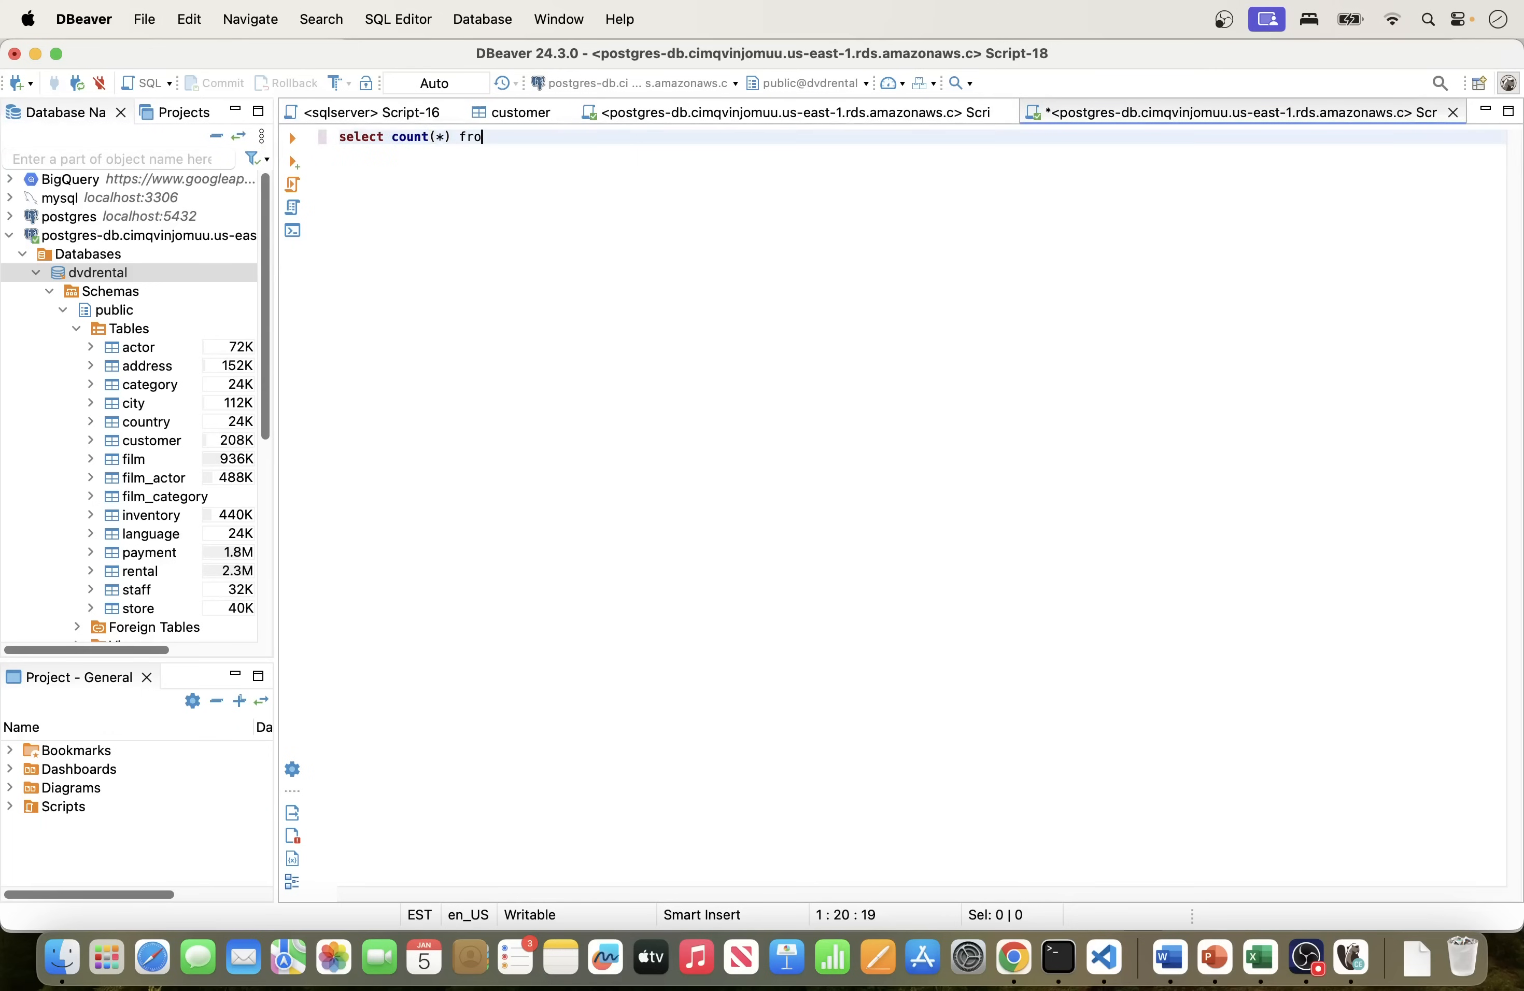
{"action": "type", "text": "m cust"}
{"action": "key", "text": "Return"}
{"action": "left_click", "coordinate": [297, 141]}
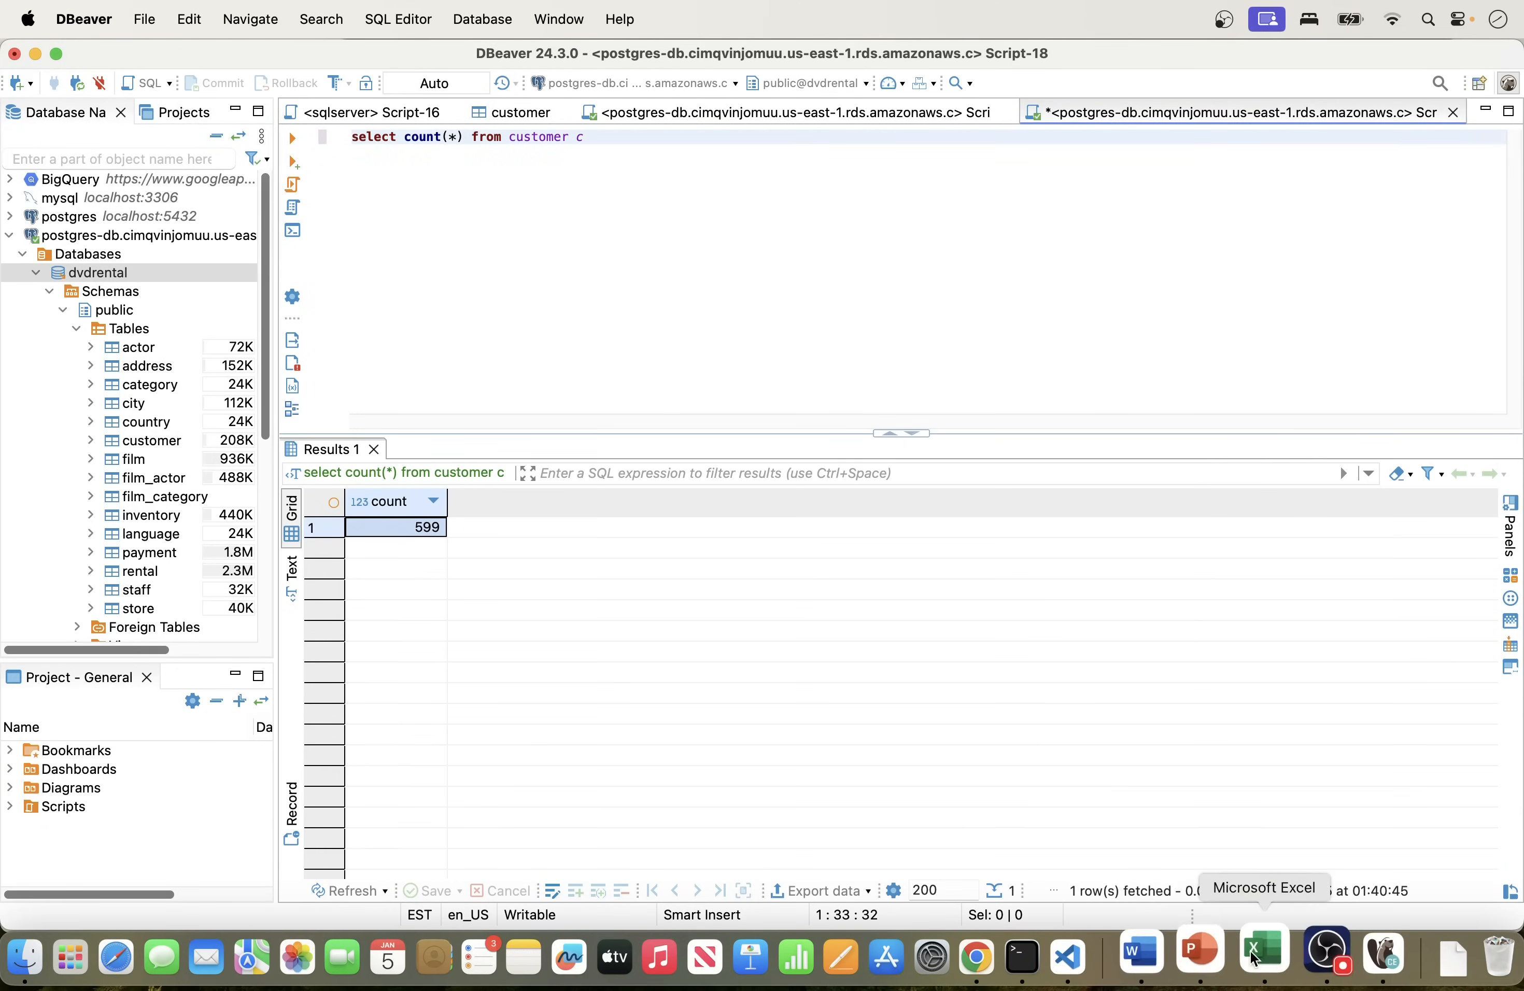
Step: Switch to the Redshift query editor in Chrome, replace the selected columns with count(*) in the dev.public.customer query and run it
{"action": "left_click", "coordinate": [1001, 957]}
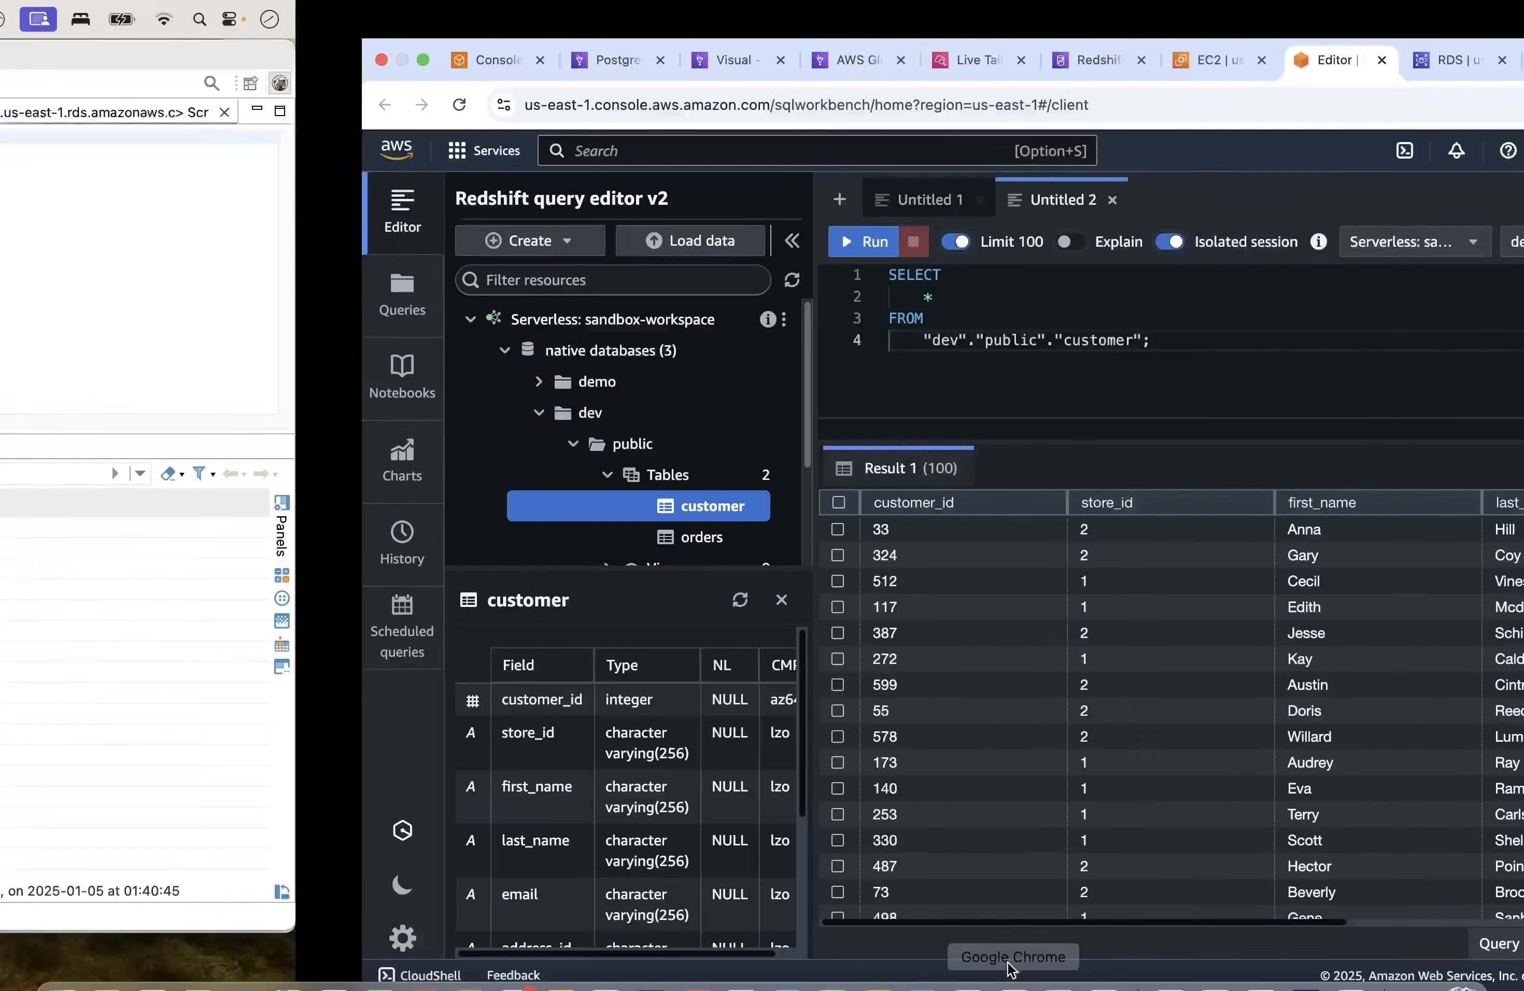
{"action": "left_click", "coordinate": [575, 298]}
{"action": "key", "text": "BackSpace"}
{"action": "type", "text": "count"}
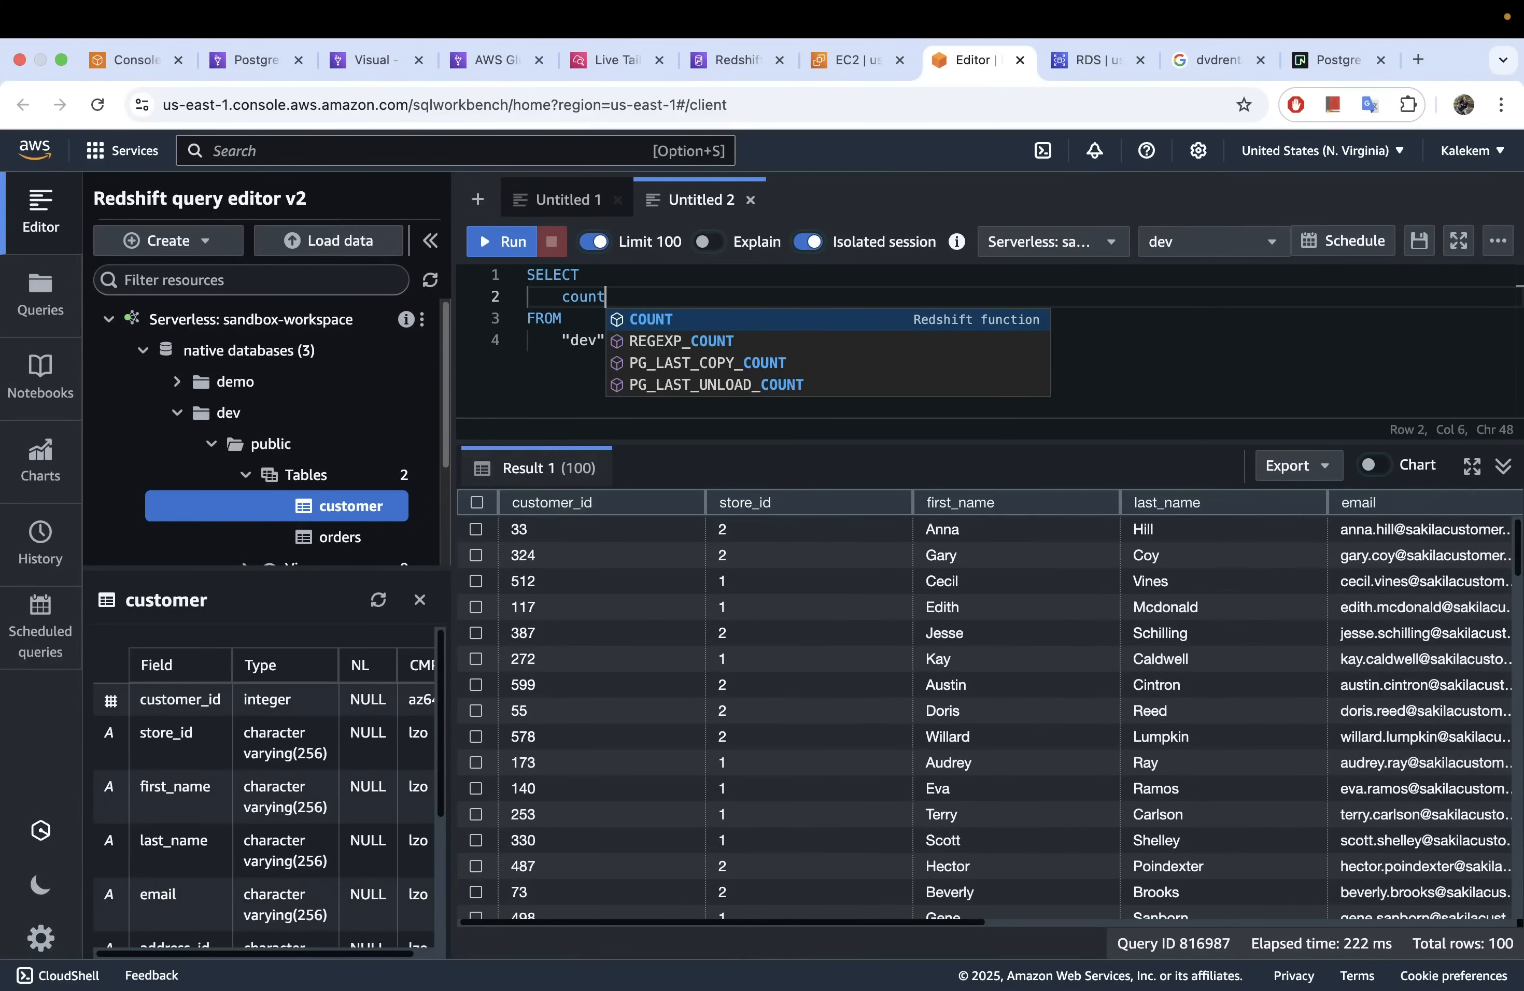
{"action": "type", "text": "(*)"}
{"action": "key", "text": "super+Return"}
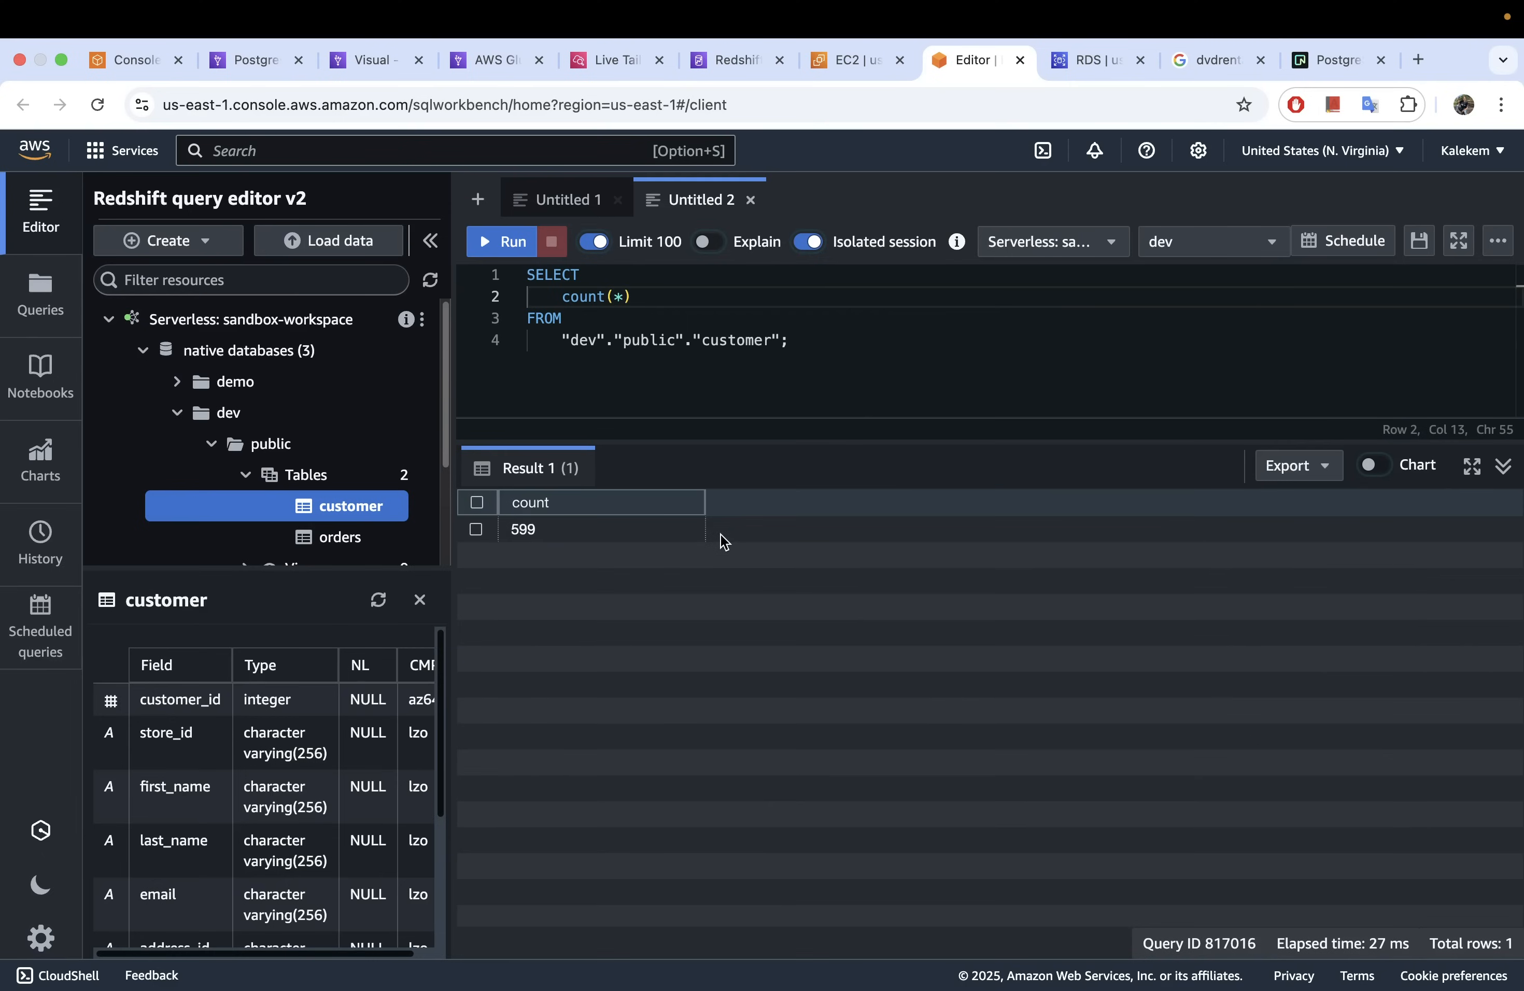
Step: Compare the customer row count in Redshift with the source count in DBeaver
{"action": "left_click", "coordinate": [528, 534]}
{"action": "key", "text": "ctrl+Left"}
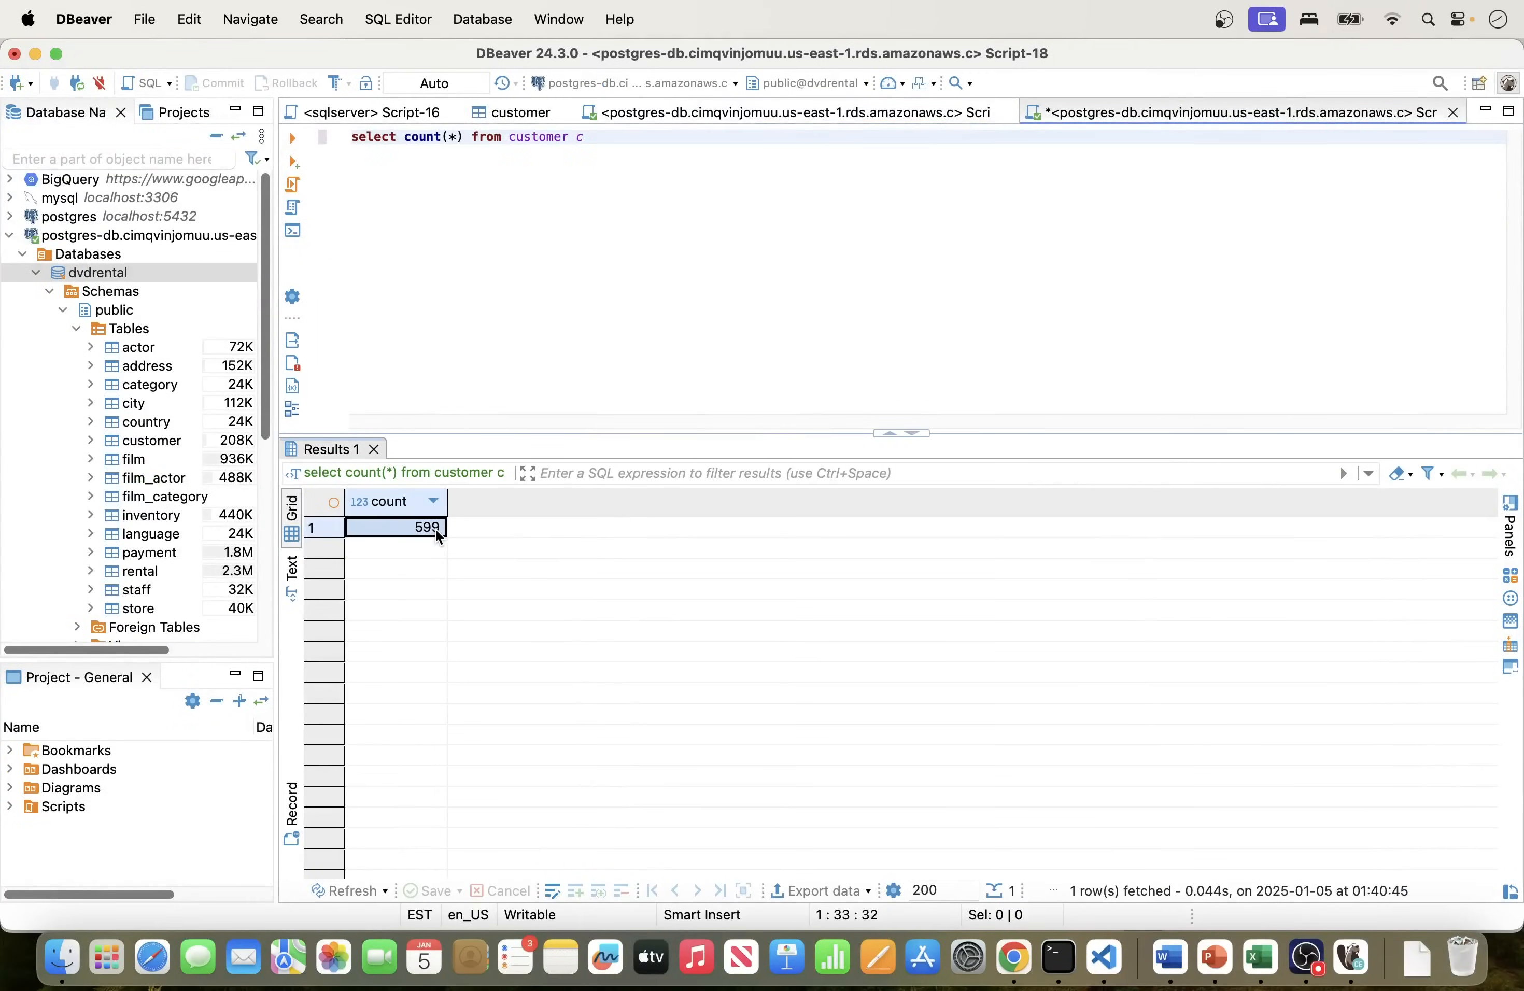
{"action": "key", "text": "ctrl+Right"}
{"action": "key", "text": "ctrl+Left"}
Step: Widen DBeaver's database navigator, recheck the Redshift result and switch to the replication diagram in PowerPoint
{"action": "left_click_drag", "start_coordinate": [274, 442], "coordinate": [353, 442]}
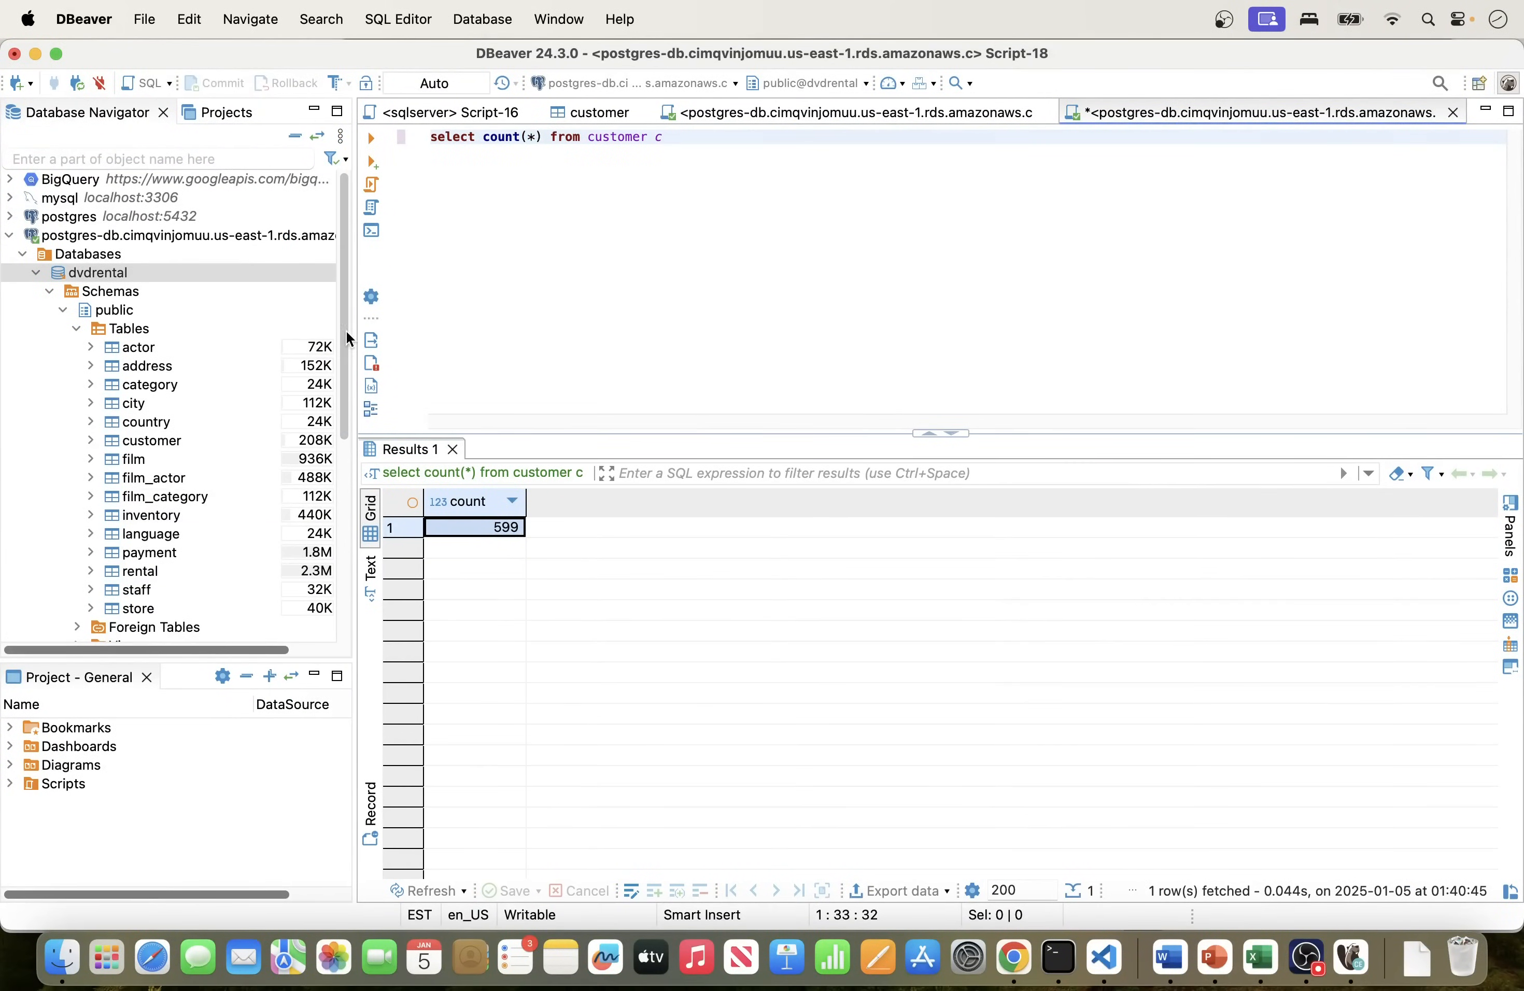
{"action": "key", "text": "ctrl+Right"}
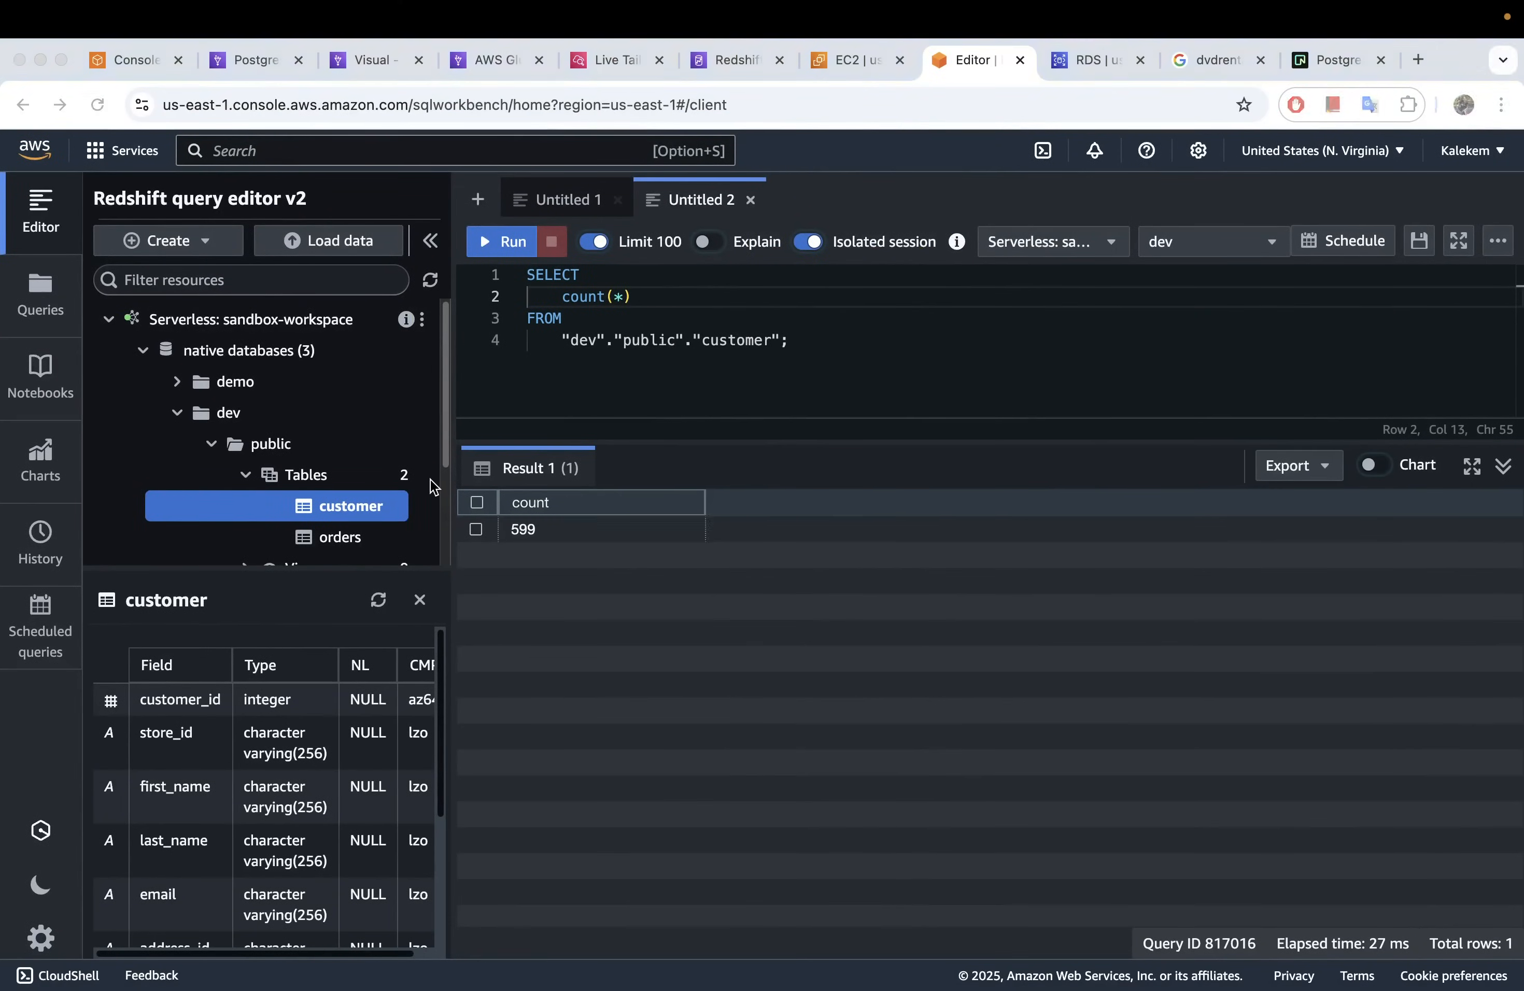
{"action": "key", "text": "ctrl+Left"}
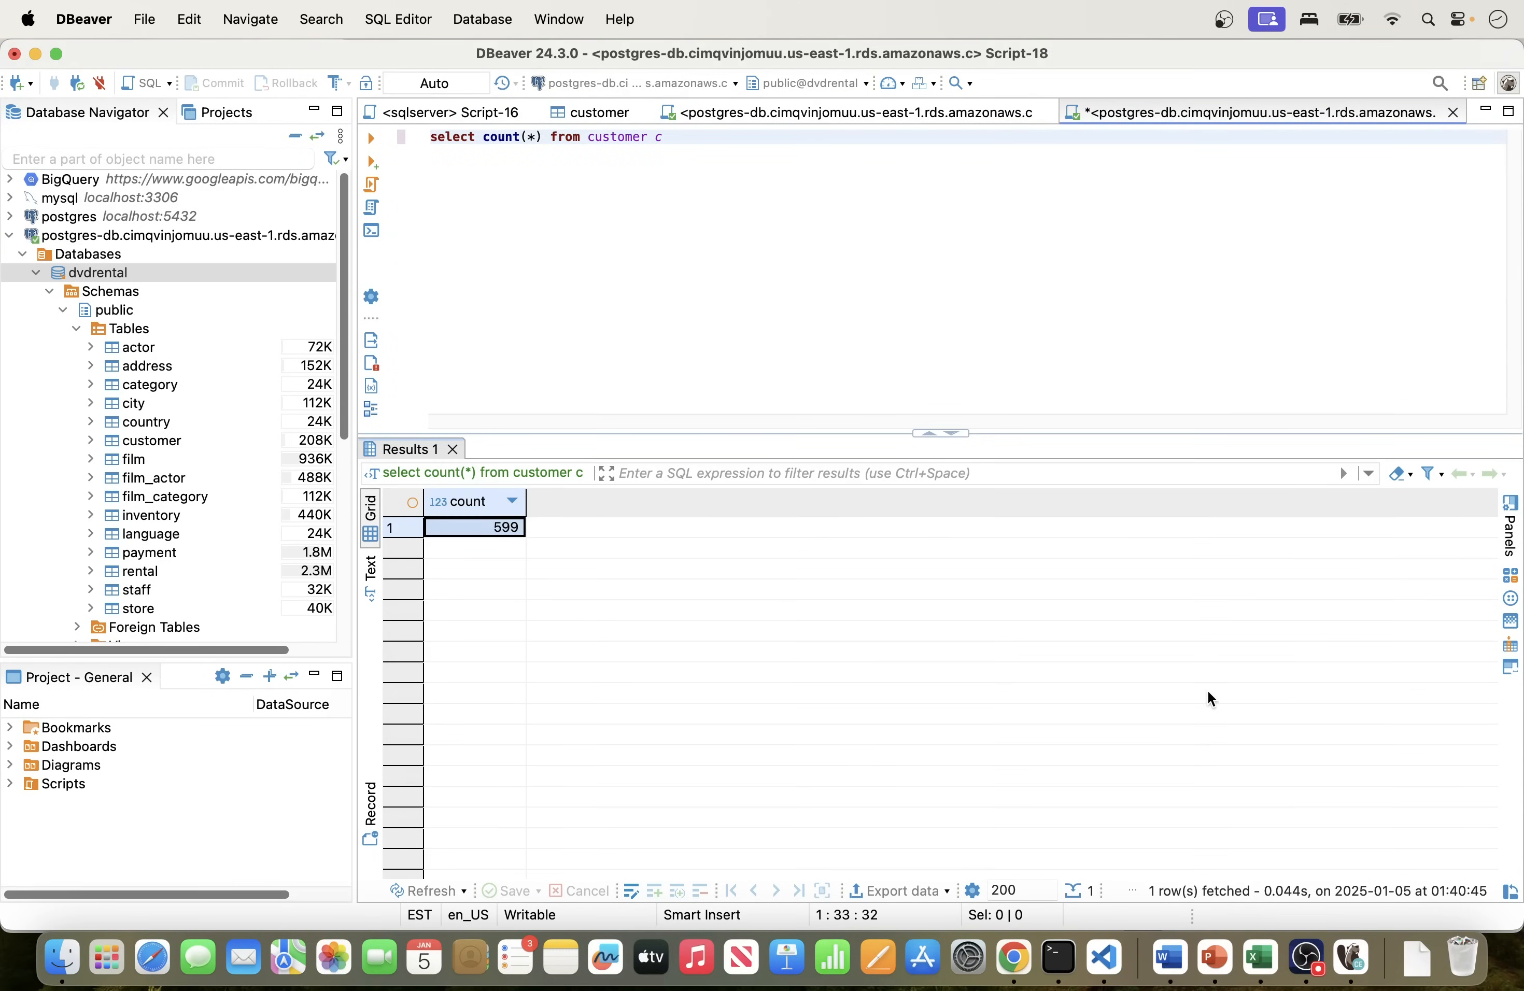
{"action": "key", "text": "super+Tab"}
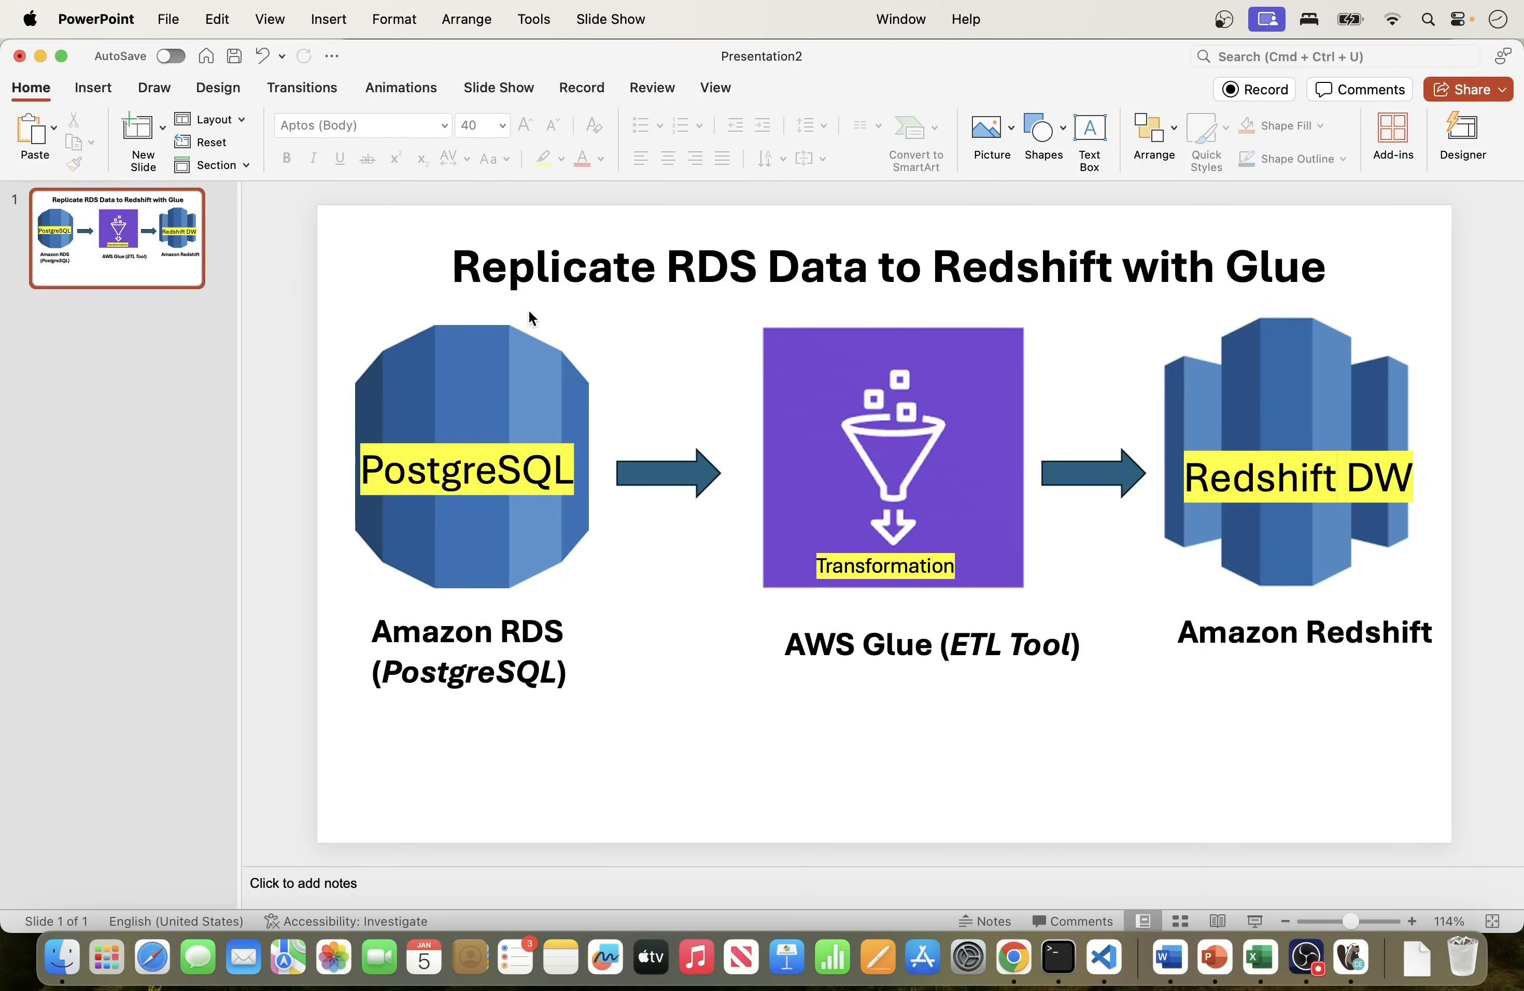